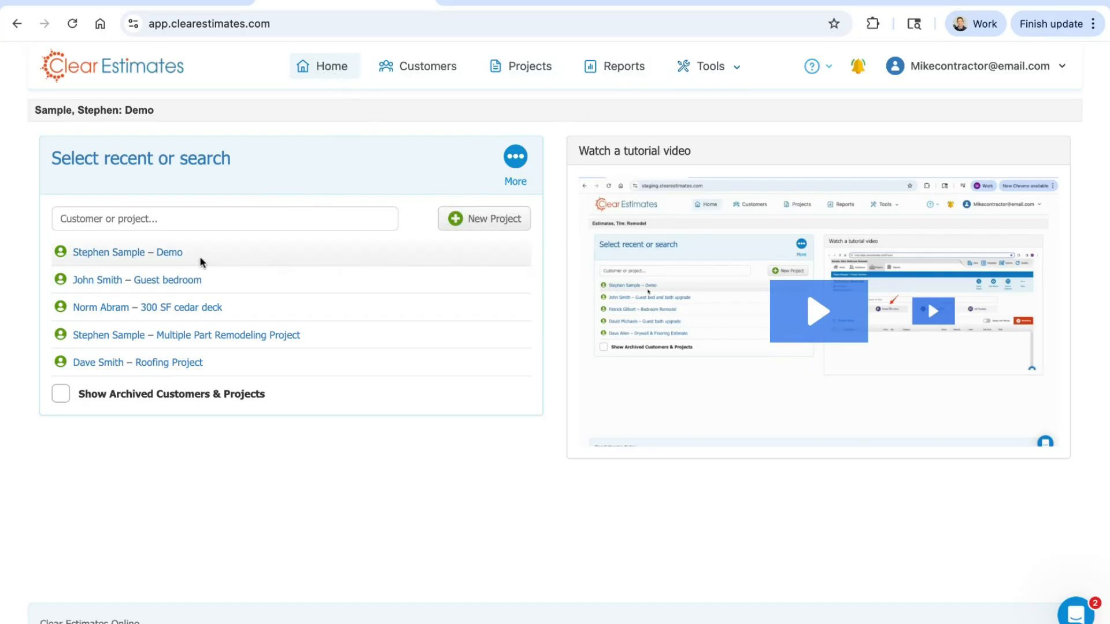
Step: Open the customer manager, review the first customer's contact details, property information and project list, and return to the home page
left_click(409, 74)
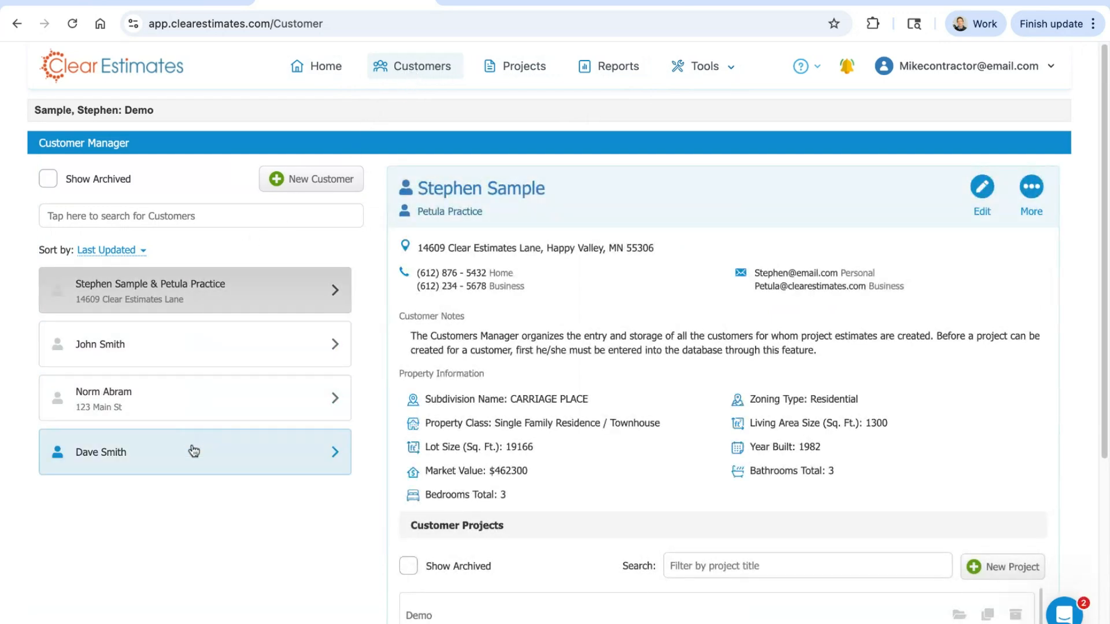
left_click(336, 290)
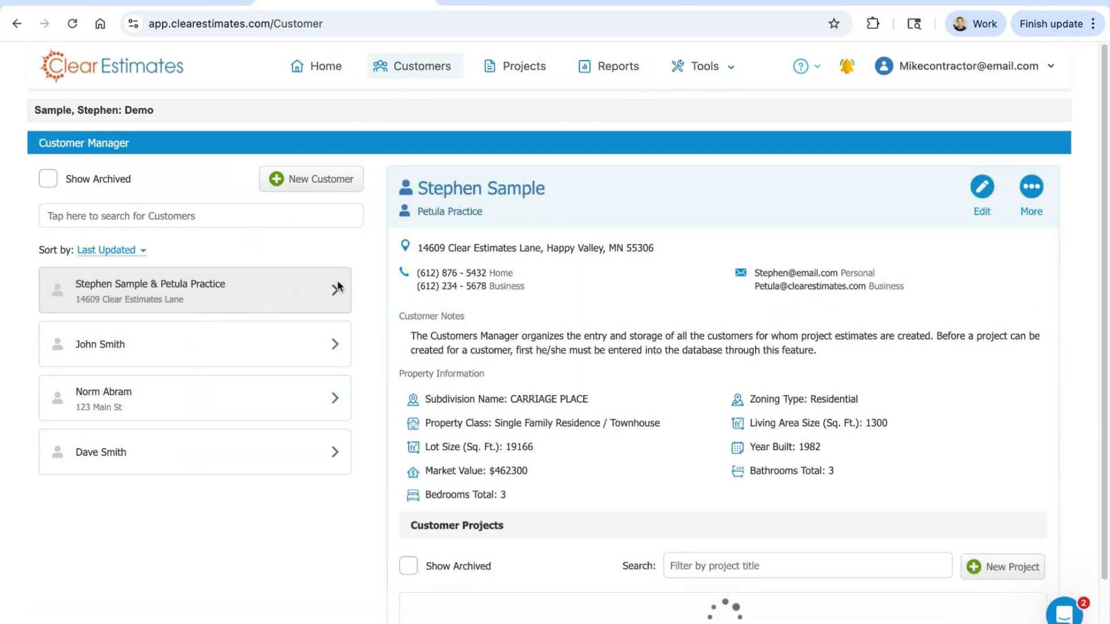
left_click(170, 289)
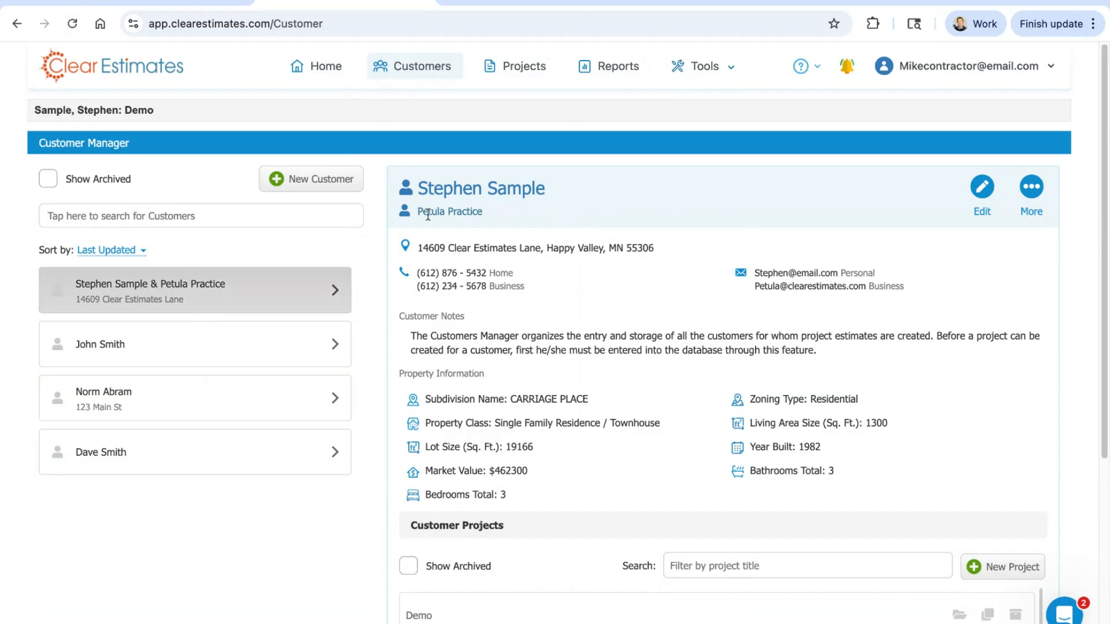
scroll(842, 328, "down", 5)
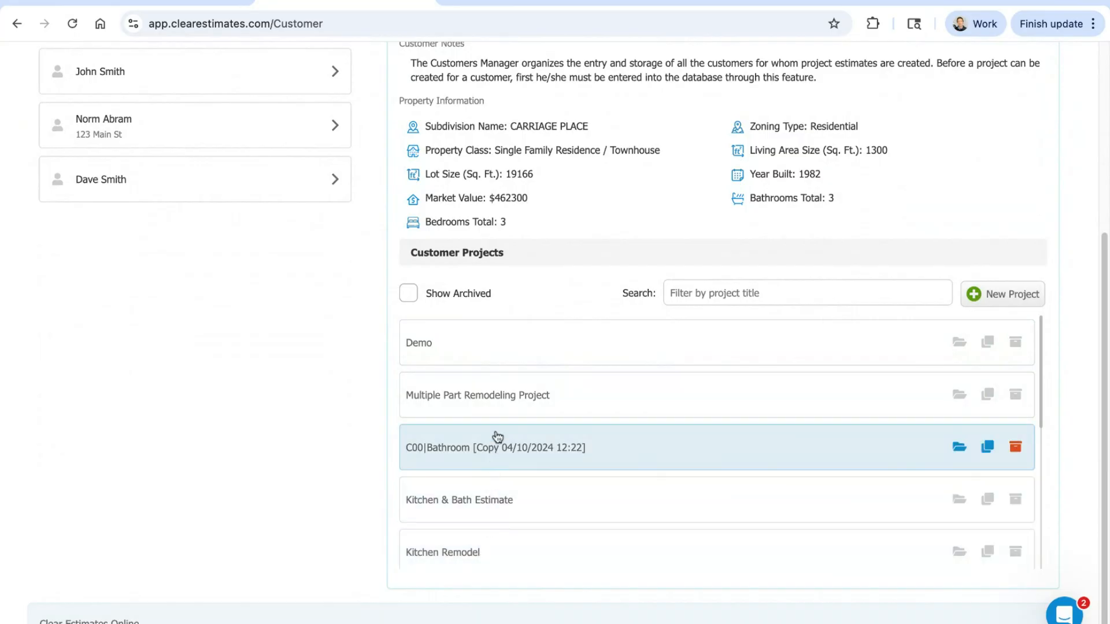
scroll(506, 364, "down", 2)
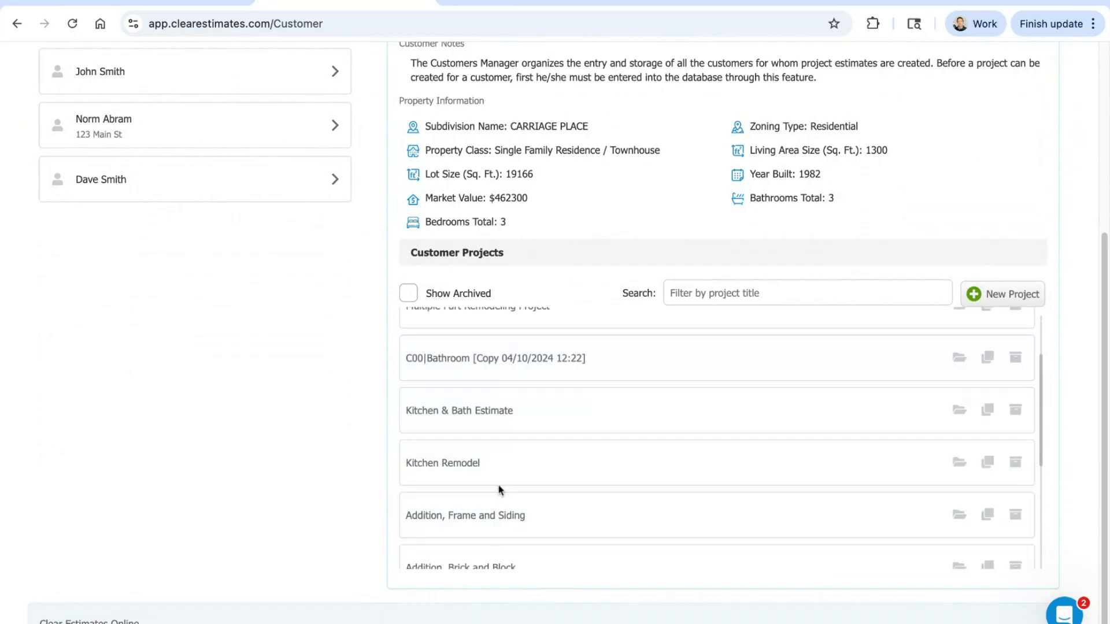
scroll(500, 490, "up", 5)
scroll(470, 488, "down", 1)
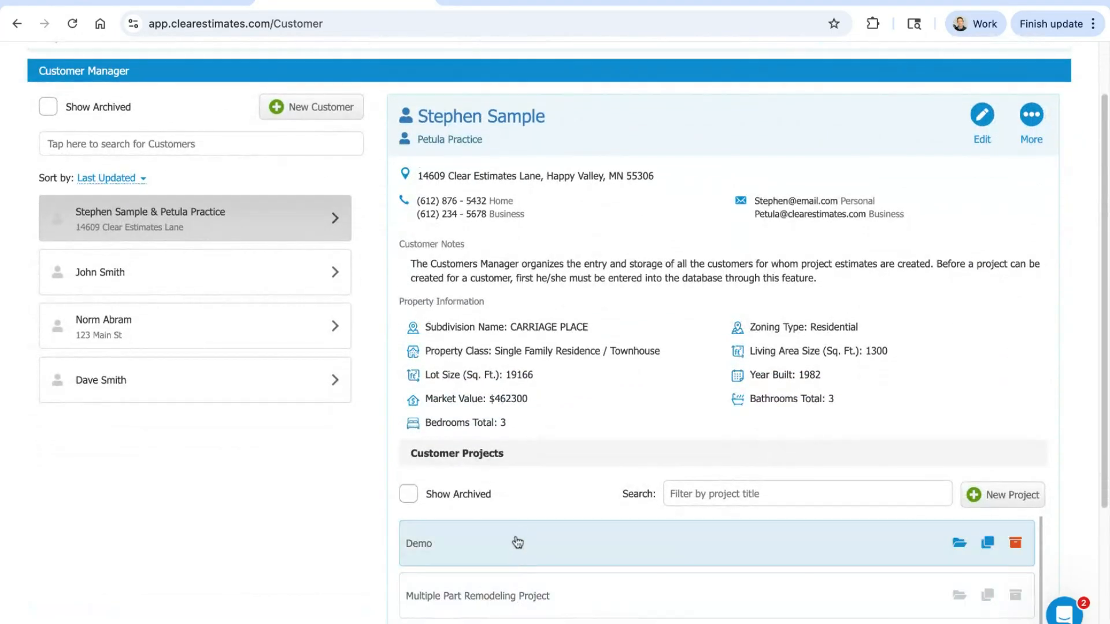
scroll(672, 432, "up", 2)
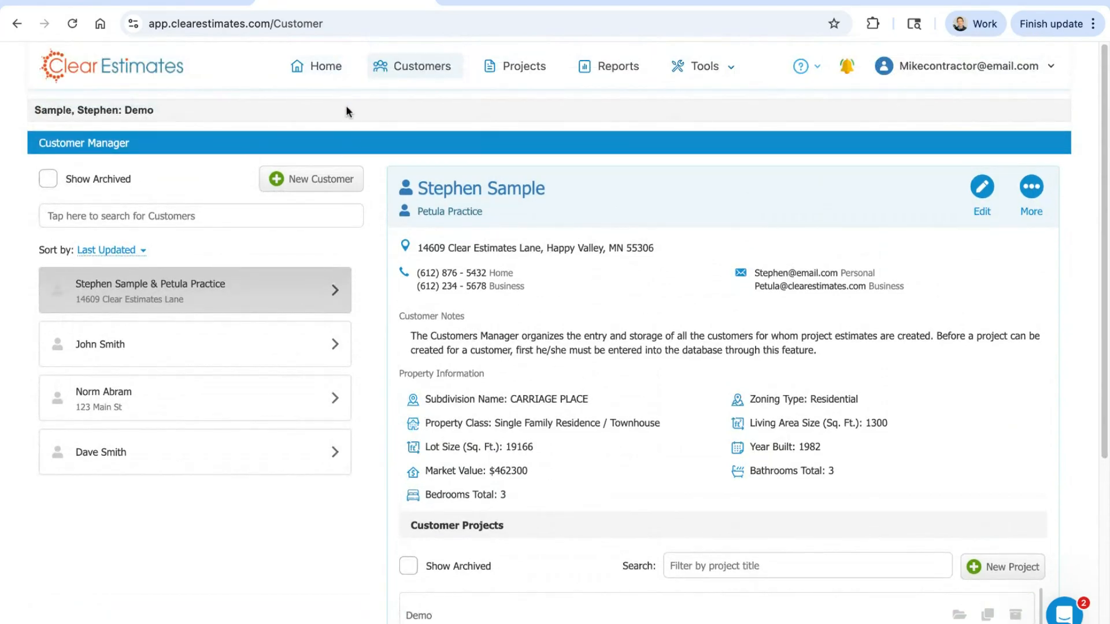
left_click(324, 75)
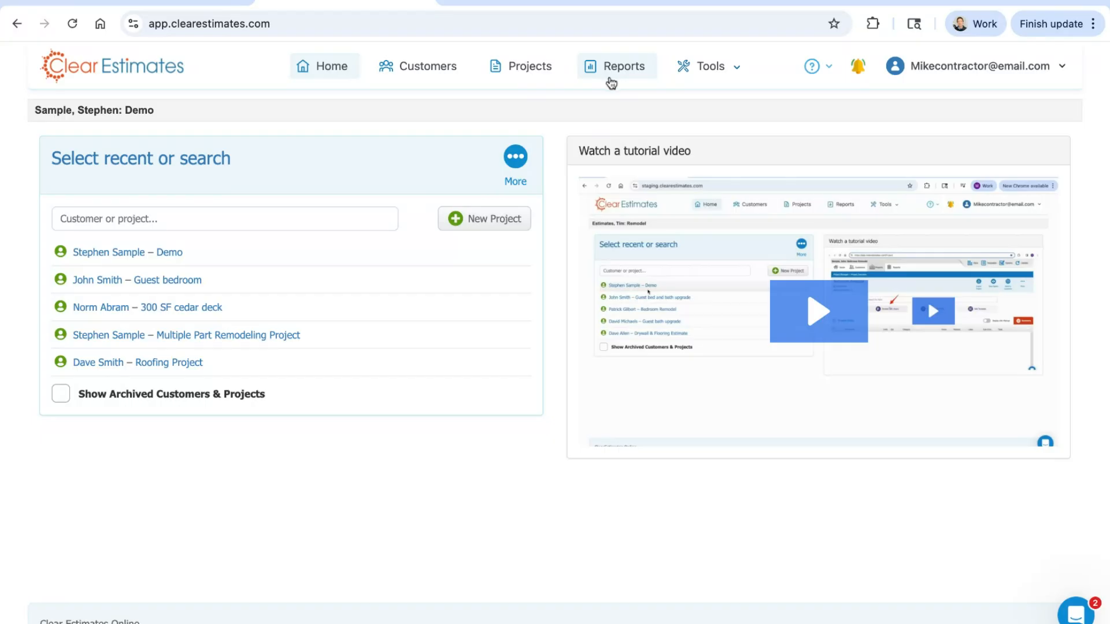
Step: Open the material price location settings and check which listed location is active
left_click(714, 72)
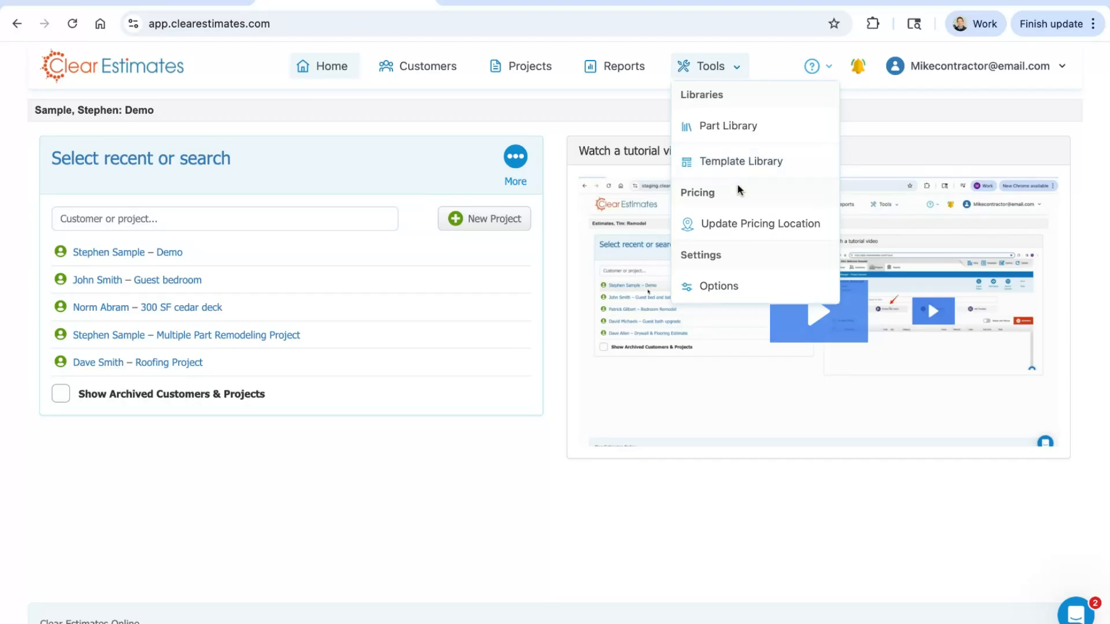
left_click(762, 226)
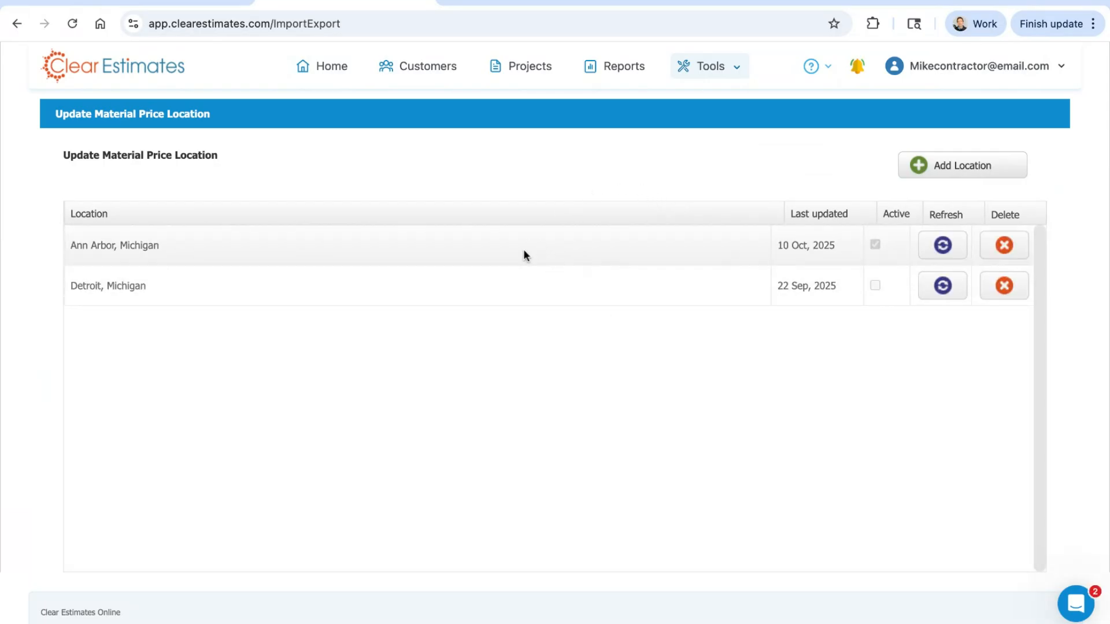
left_click(708, 66)
left_click_drag(70, 245, 160, 247)
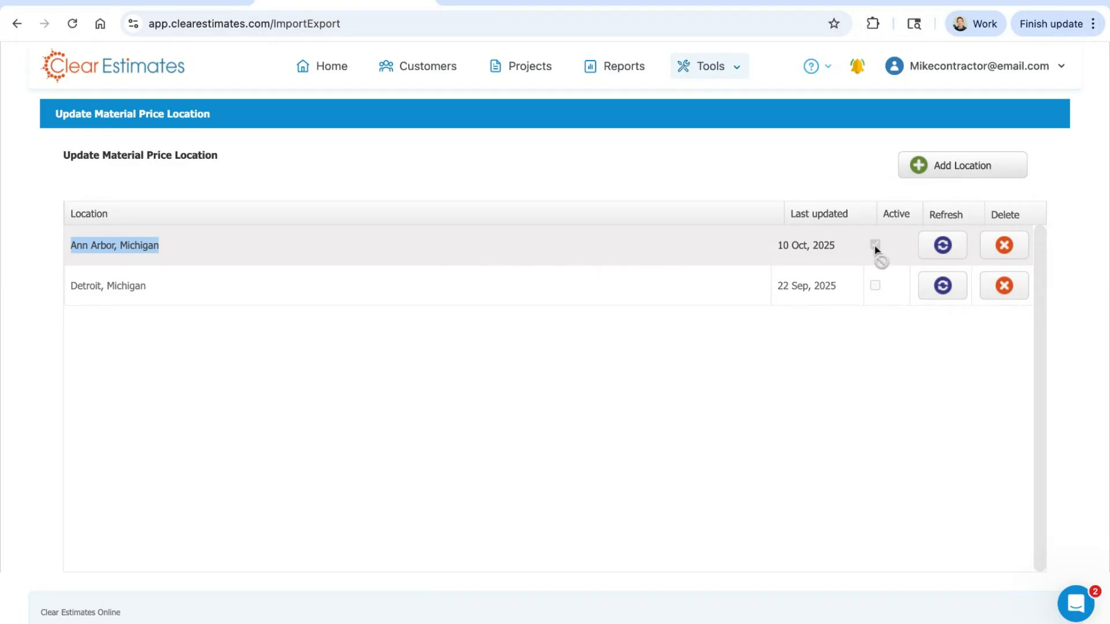
left_click(334, 187)
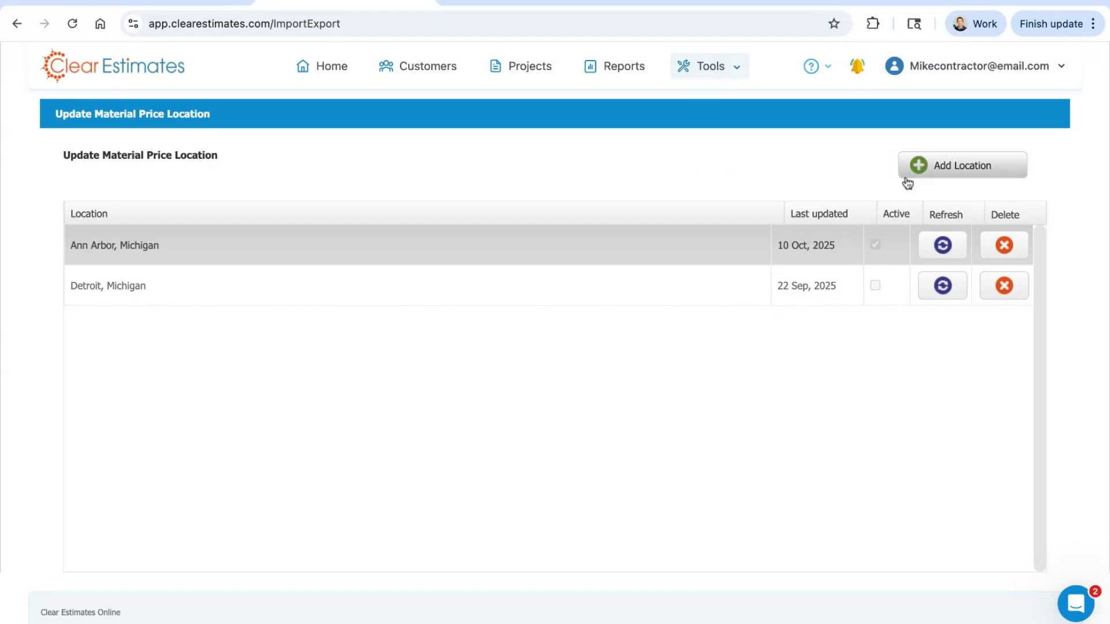
Step: Search the locations available to add for ZIP code 48188, and close the search without adding one
left_click(943, 172)
left_click(544, 303)
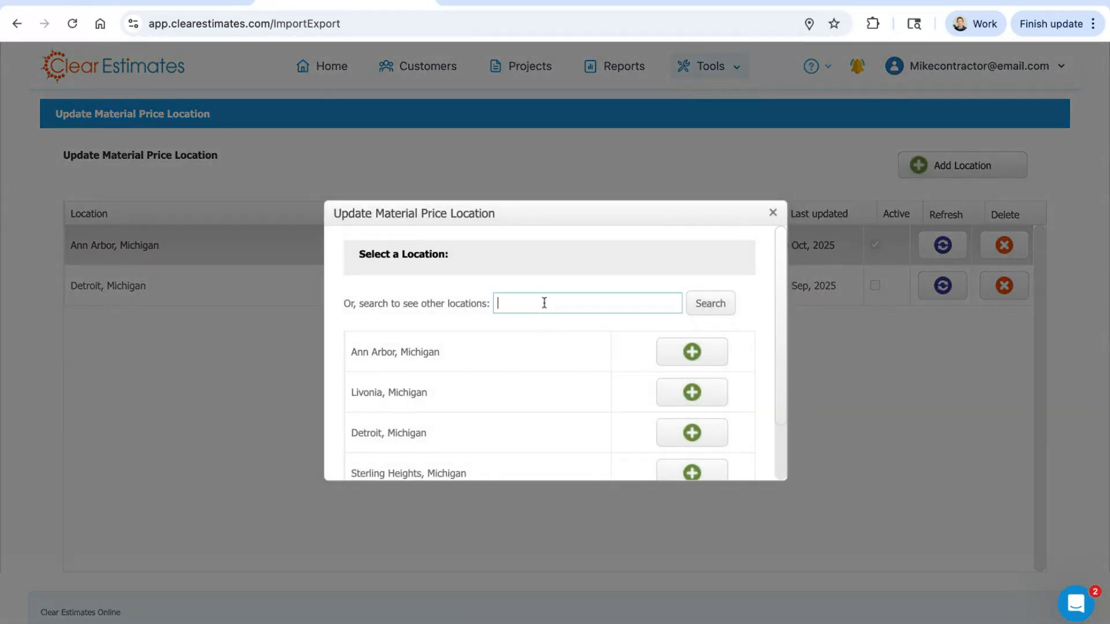
type("48188")
left_click(695, 308)
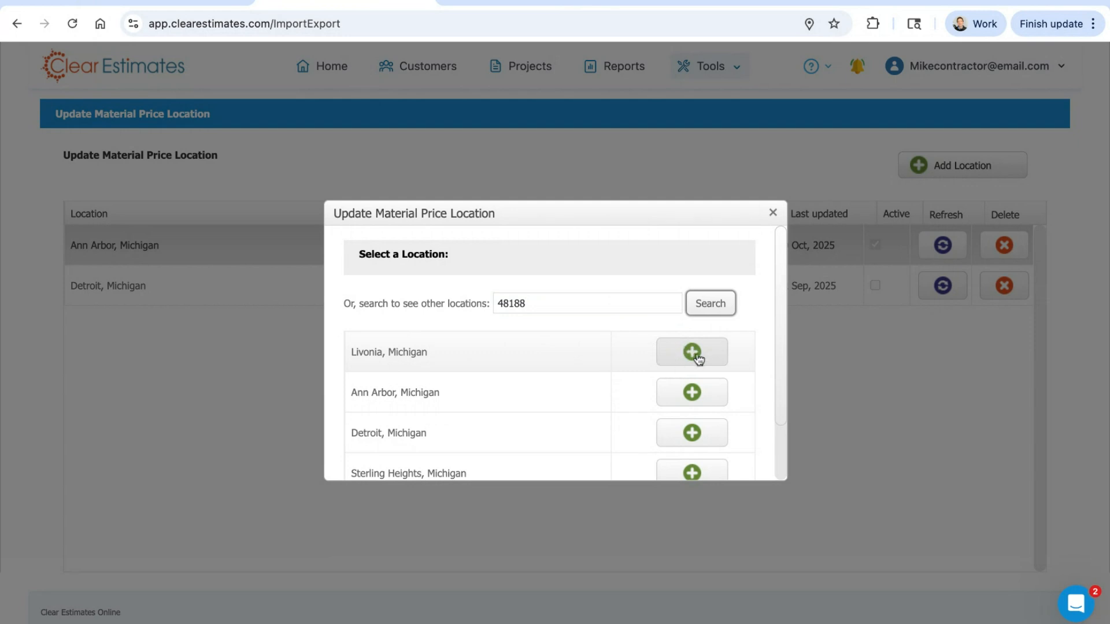
left_click(773, 212)
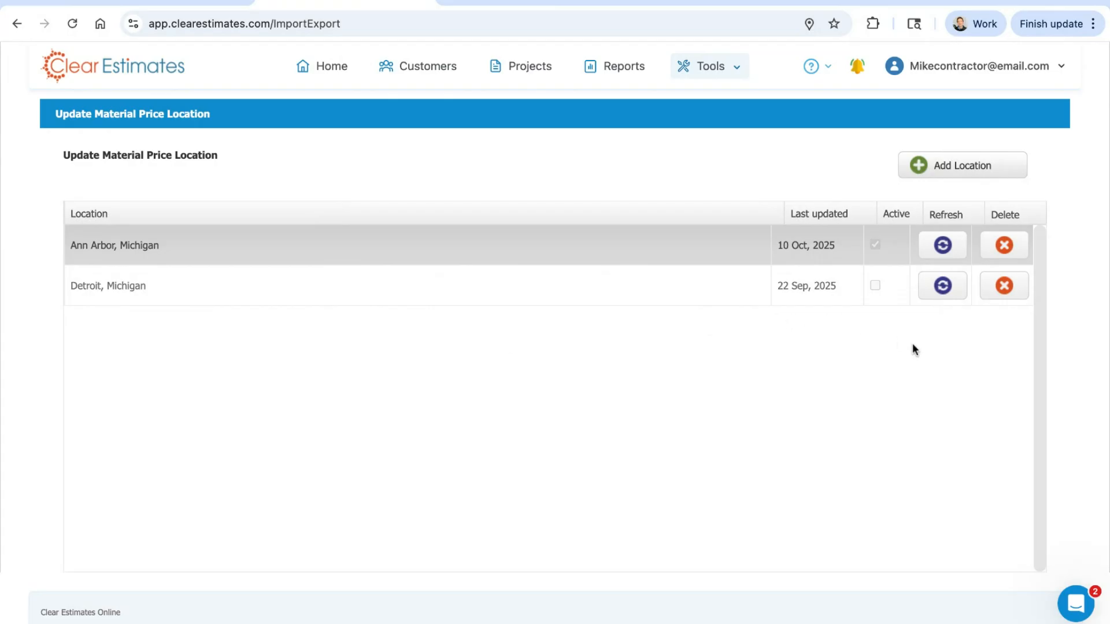
Step: Update the material prices for Detroit, Michigan, followed by those for Ann Arbor, Michigan
left_click(943, 286)
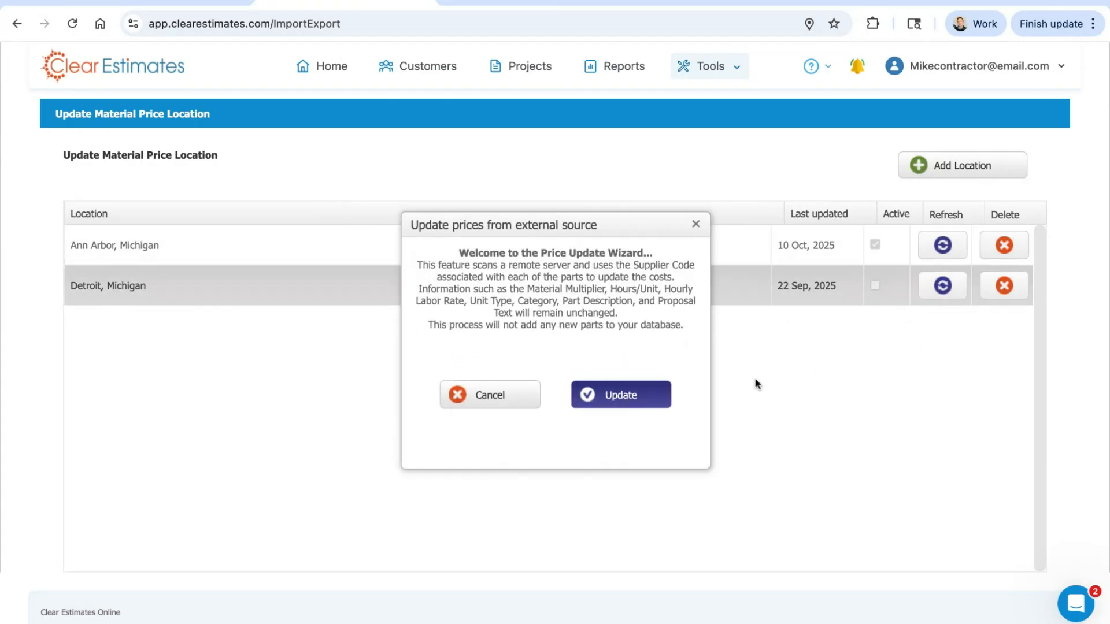
left_click(630, 401)
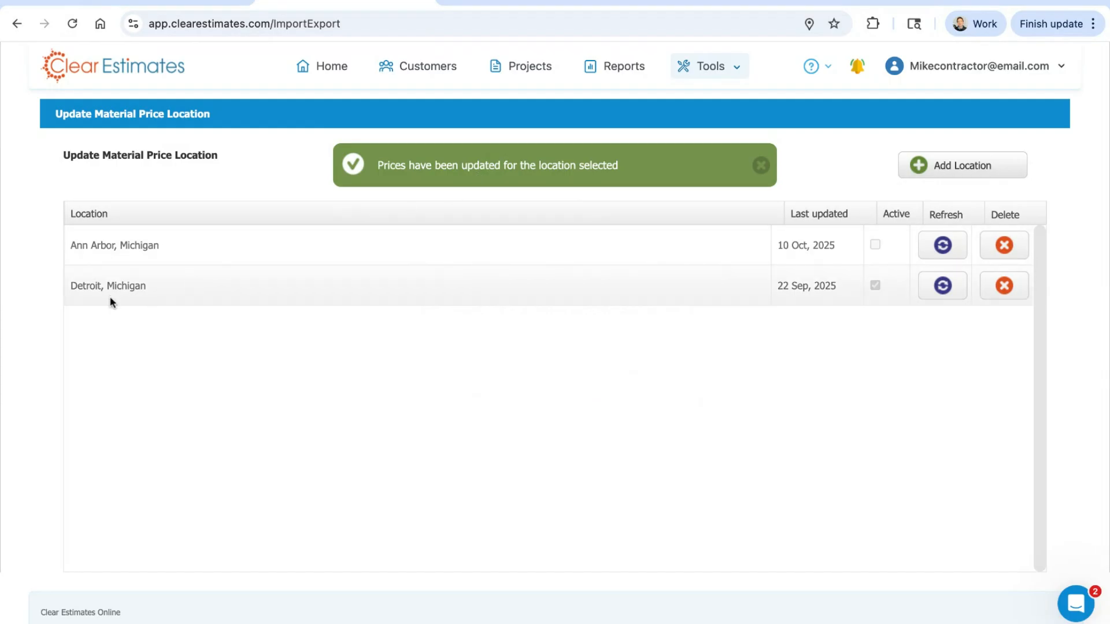
left_click(943, 246)
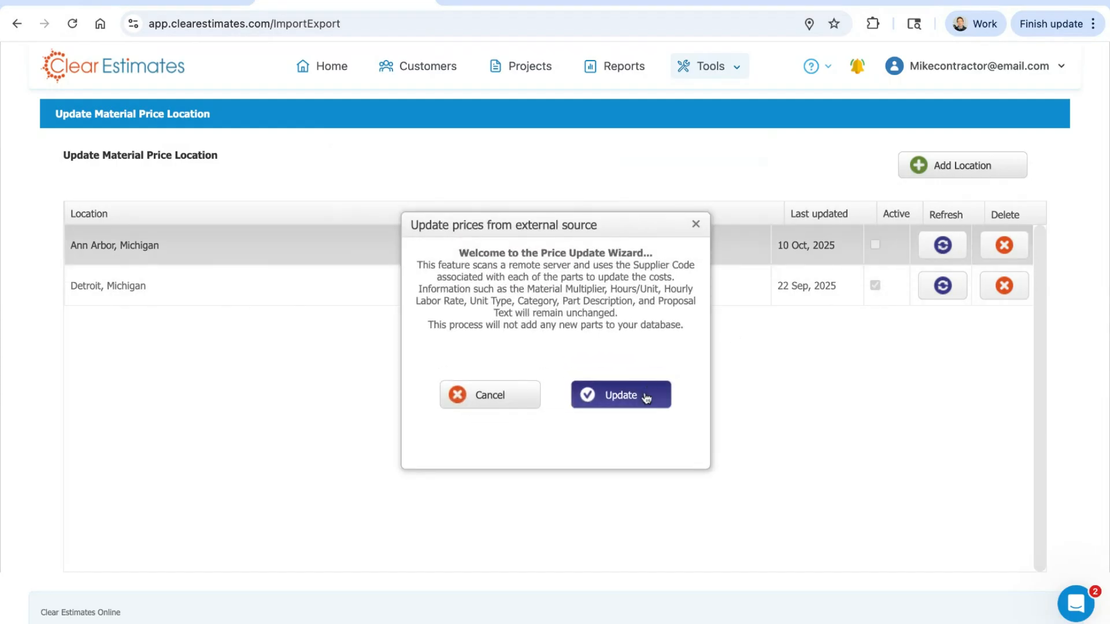
left_click(648, 395)
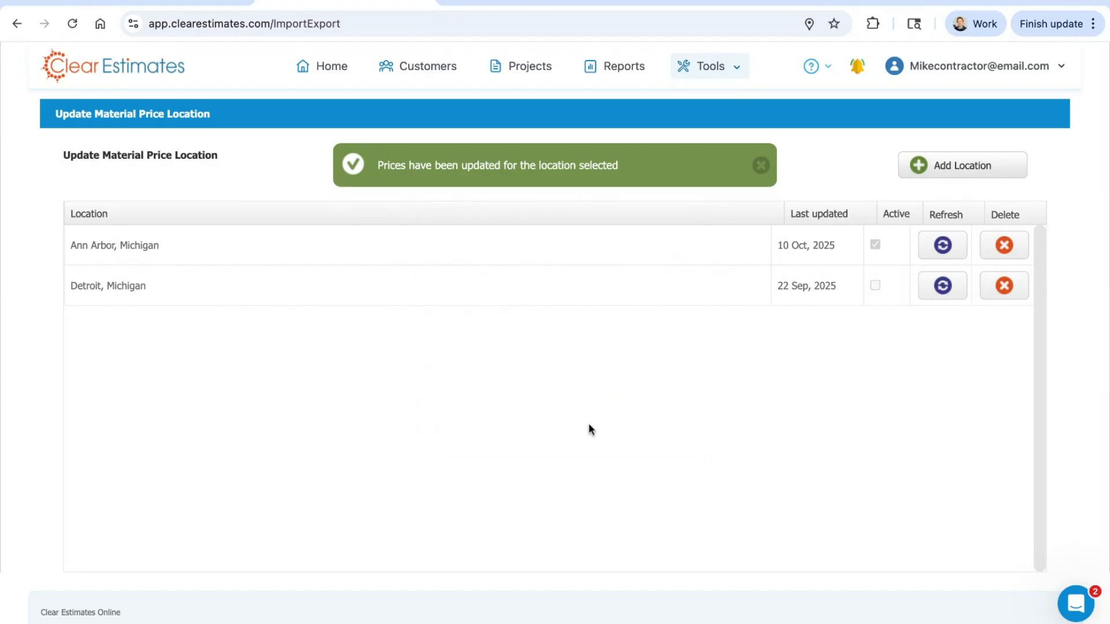
Step: View the help resources and the list of latest product updates under What's New, and close them
left_click(701, 71)
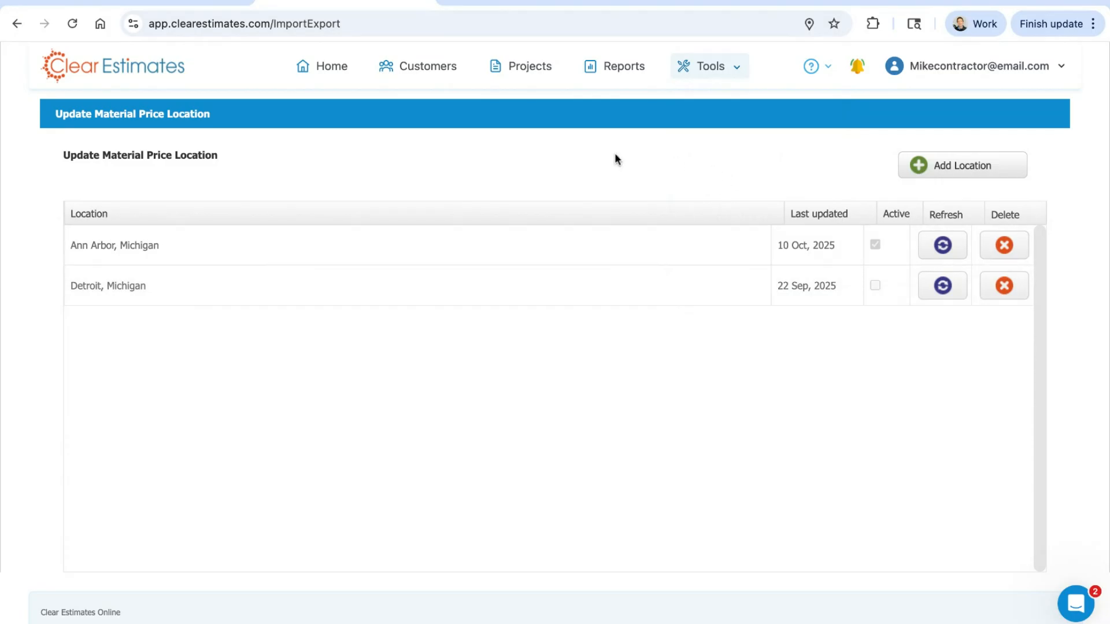
left_click(814, 71)
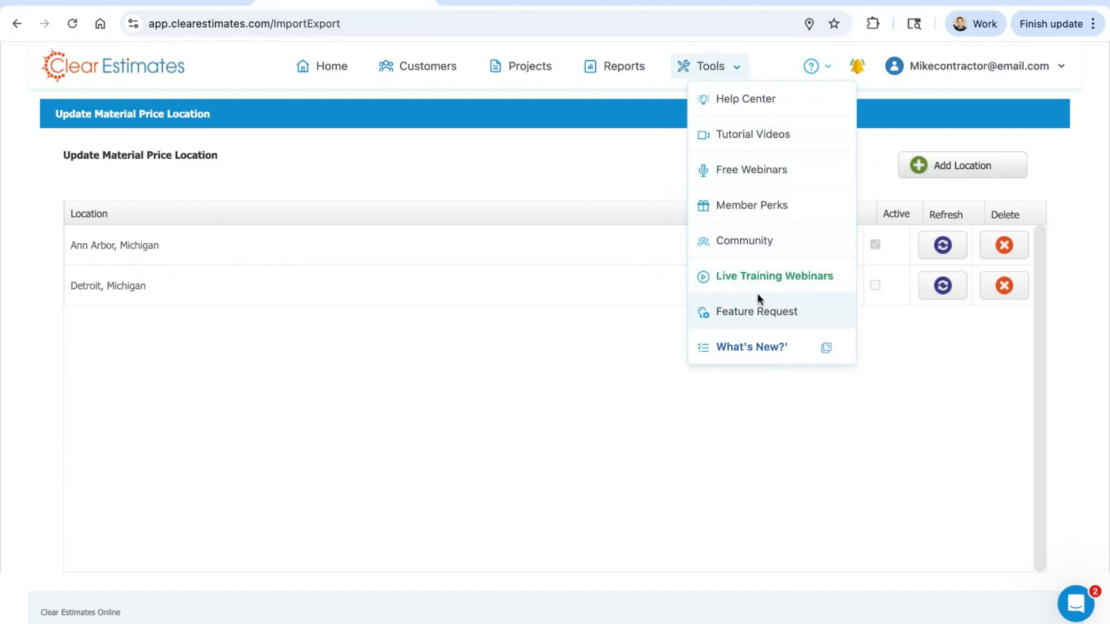
left_click(752, 354)
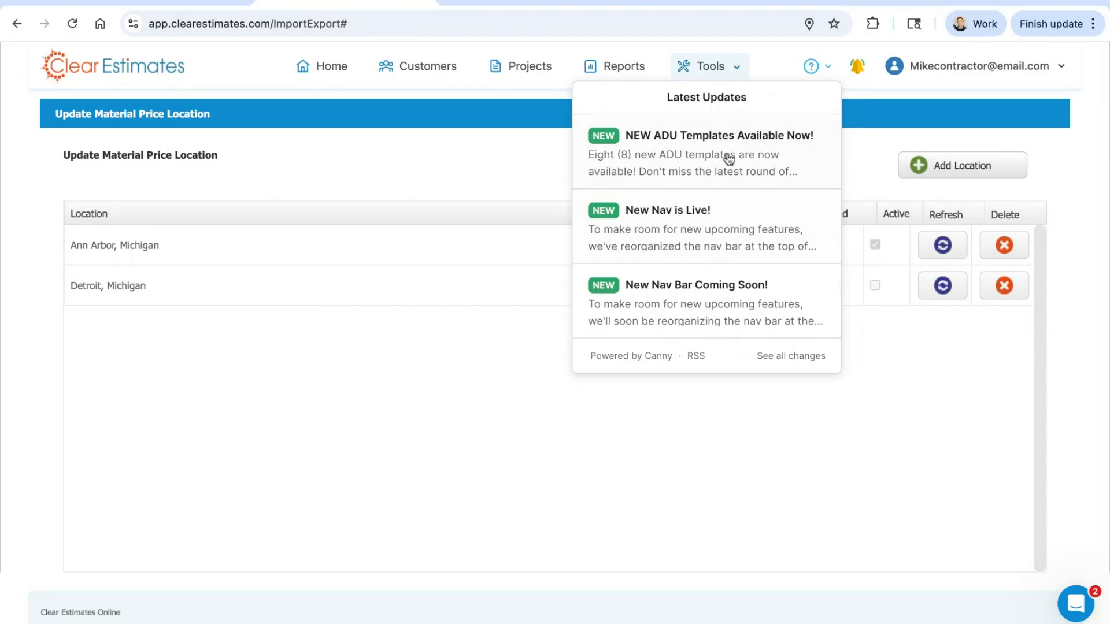
left_click(811, 67)
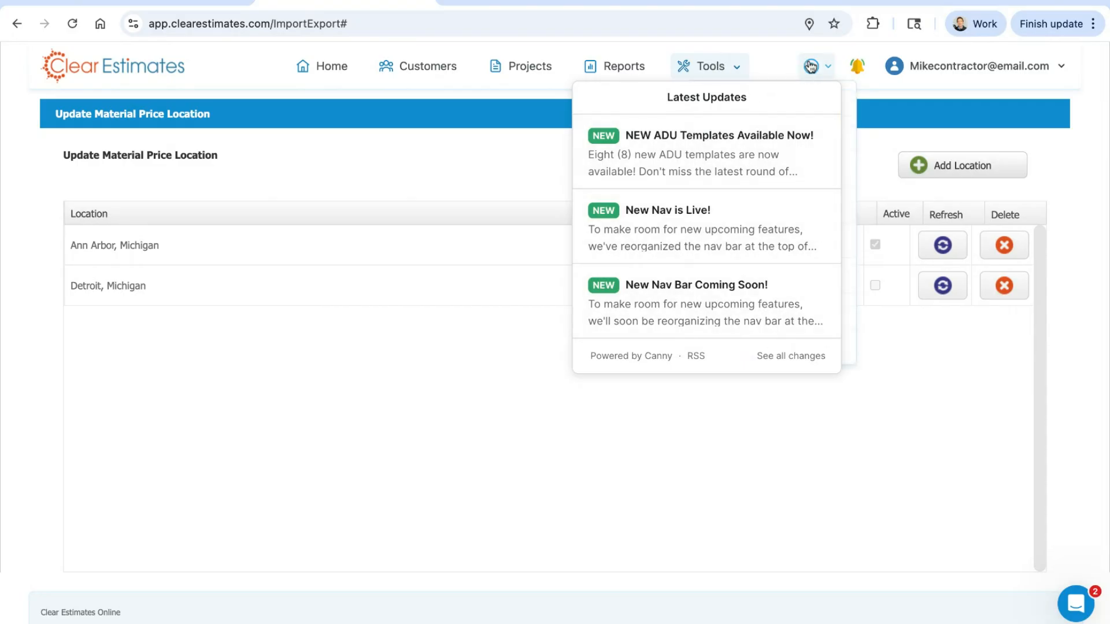
left_click(811, 66)
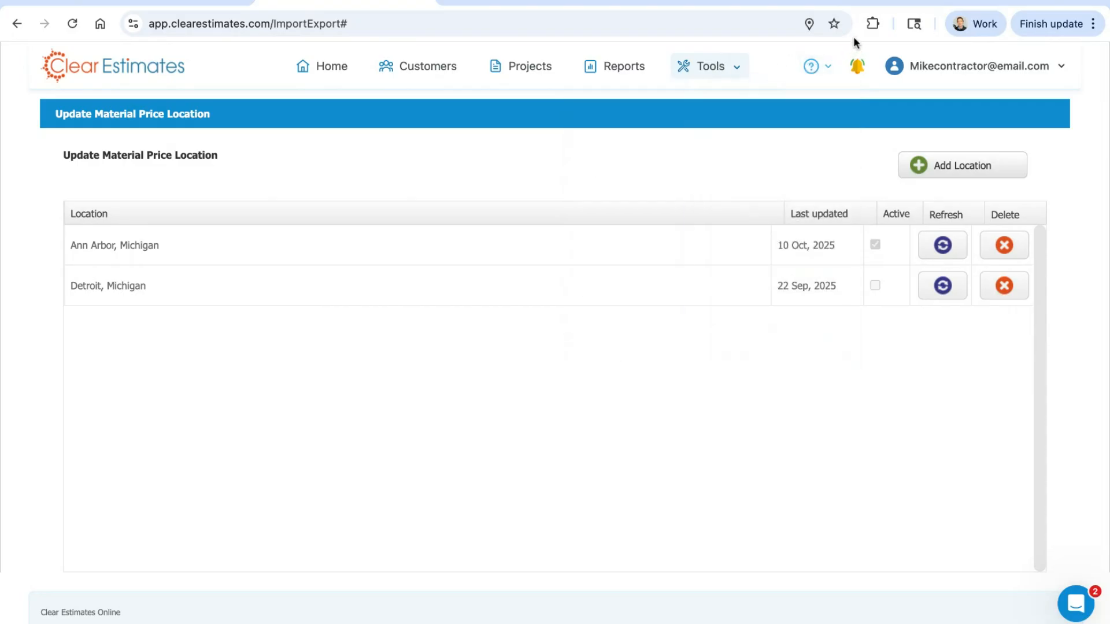
Step: Look through the notifications about report emails being opened, delivered or bounced
left_click(857, 66)
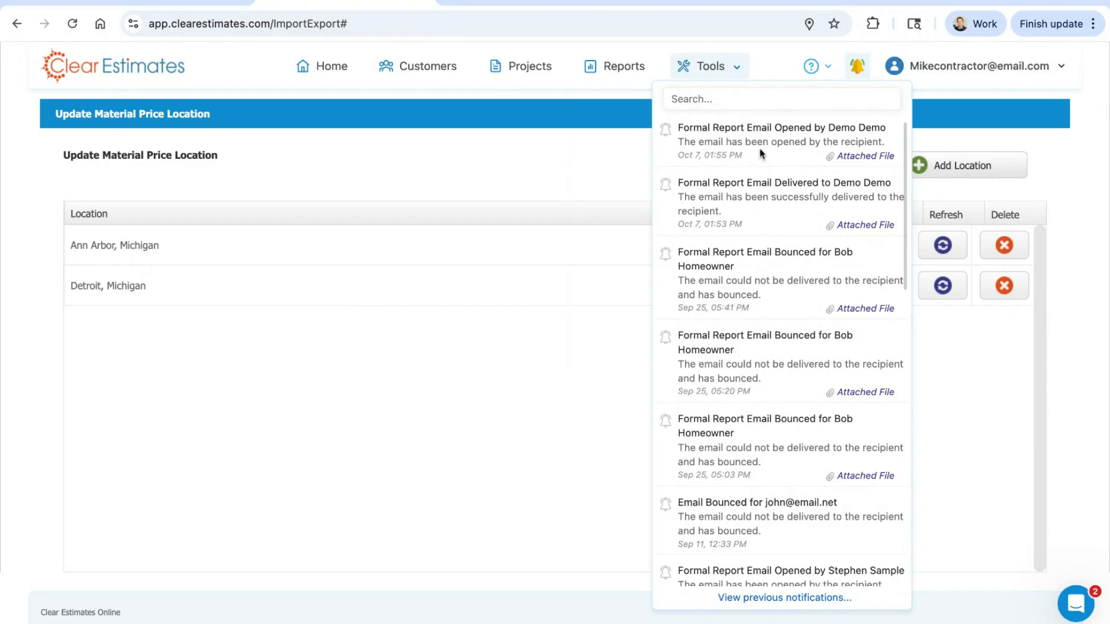
left_click_drag(716, 127, 814, 127)
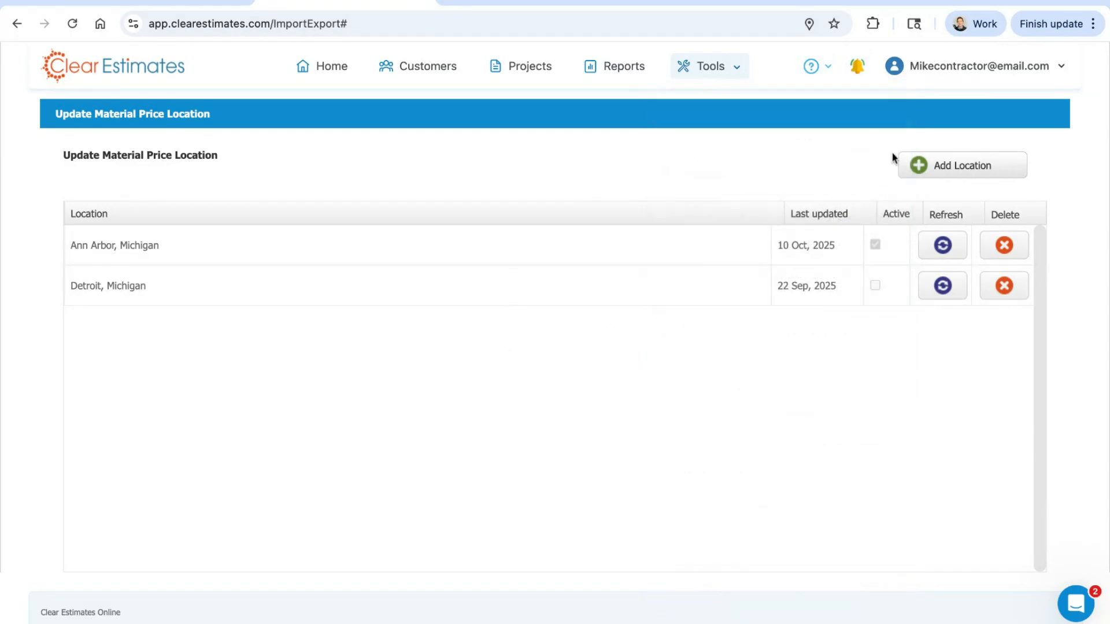
mouse_move(981, 70)
Step: Start a new project from the home page and go through its customer and project information fields
left_click(302, 69)
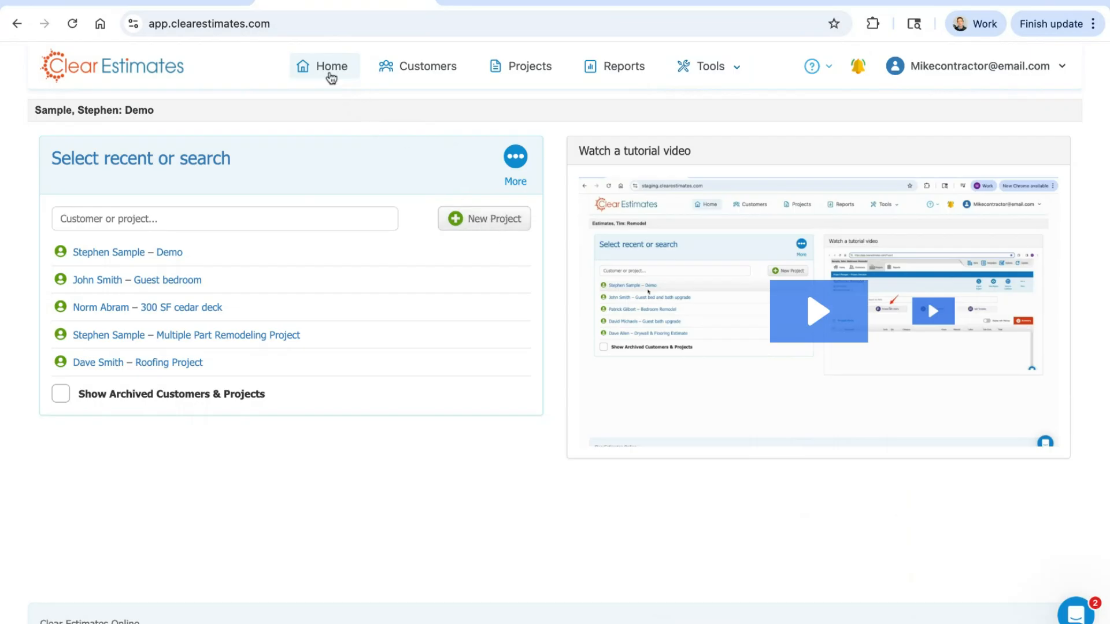
left_click(483, 222)
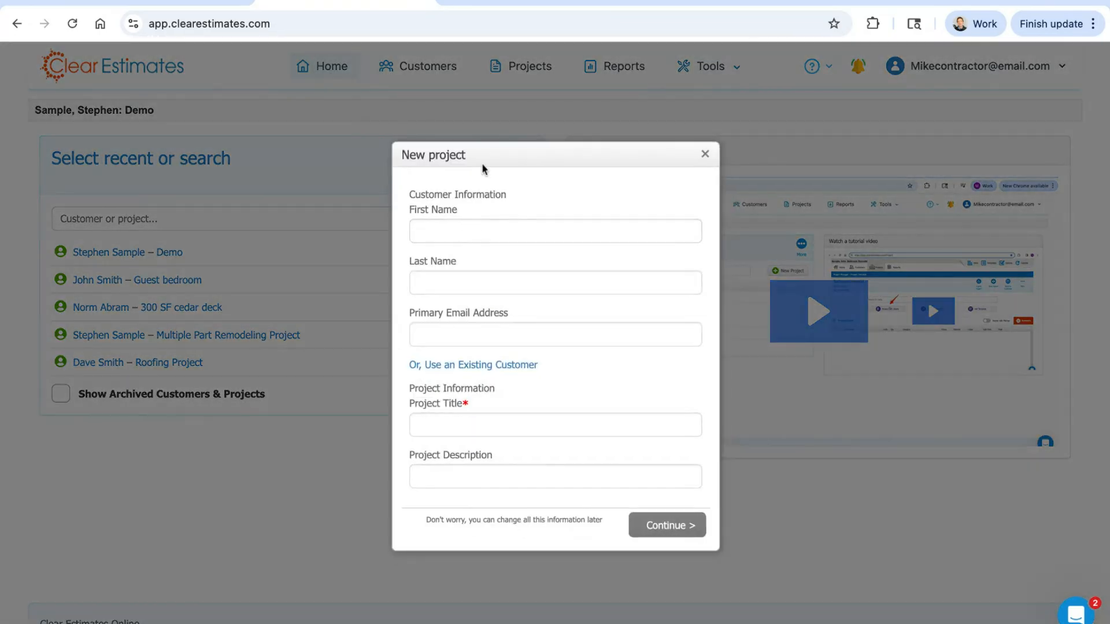
left_click(494, 227)
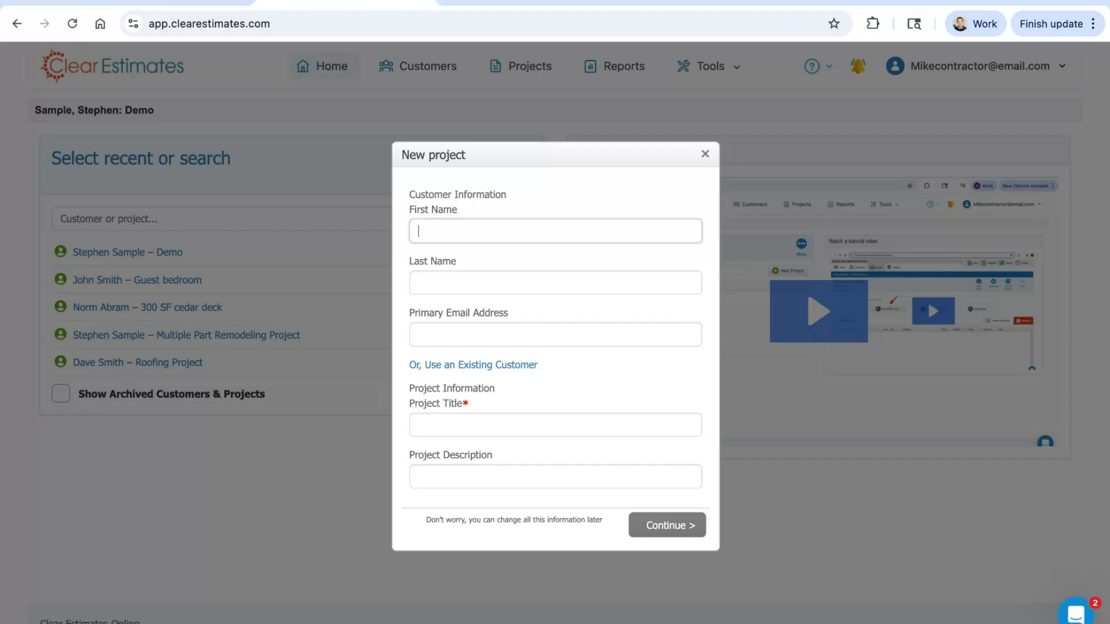
left_click(495, 279)
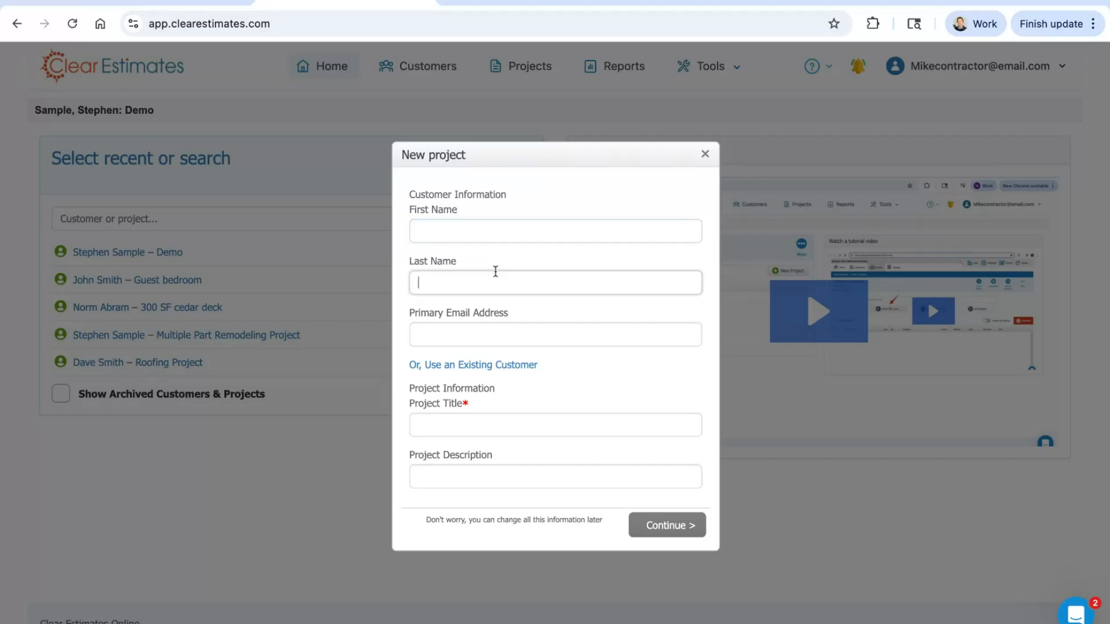
left_click(494, 333)
left_click(474, 428)
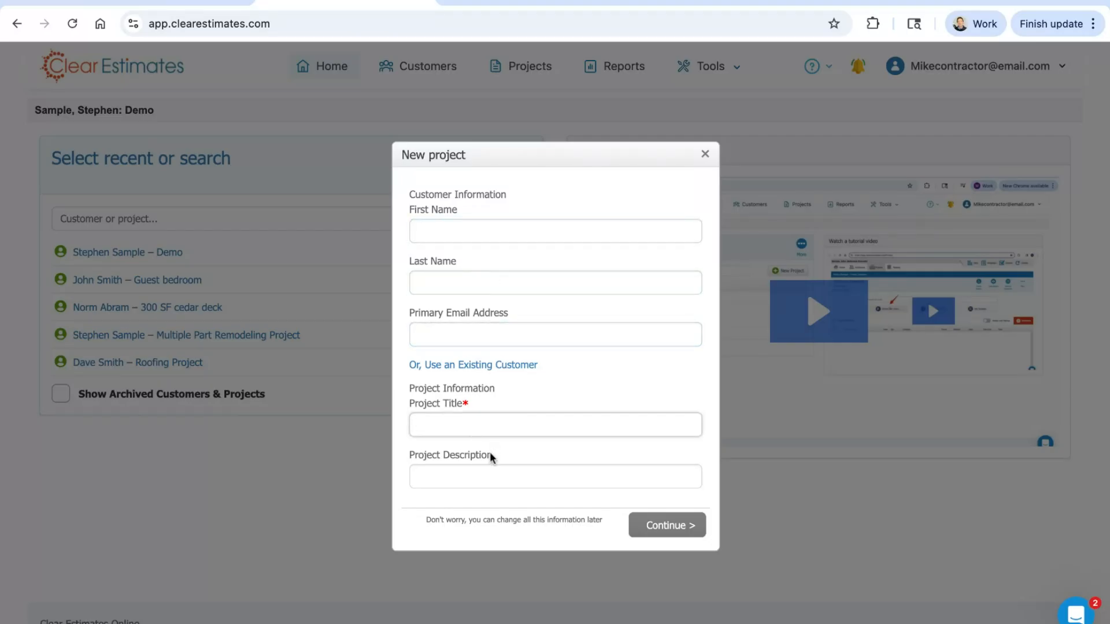
left_click(483, 476)
left_click(478, 229)
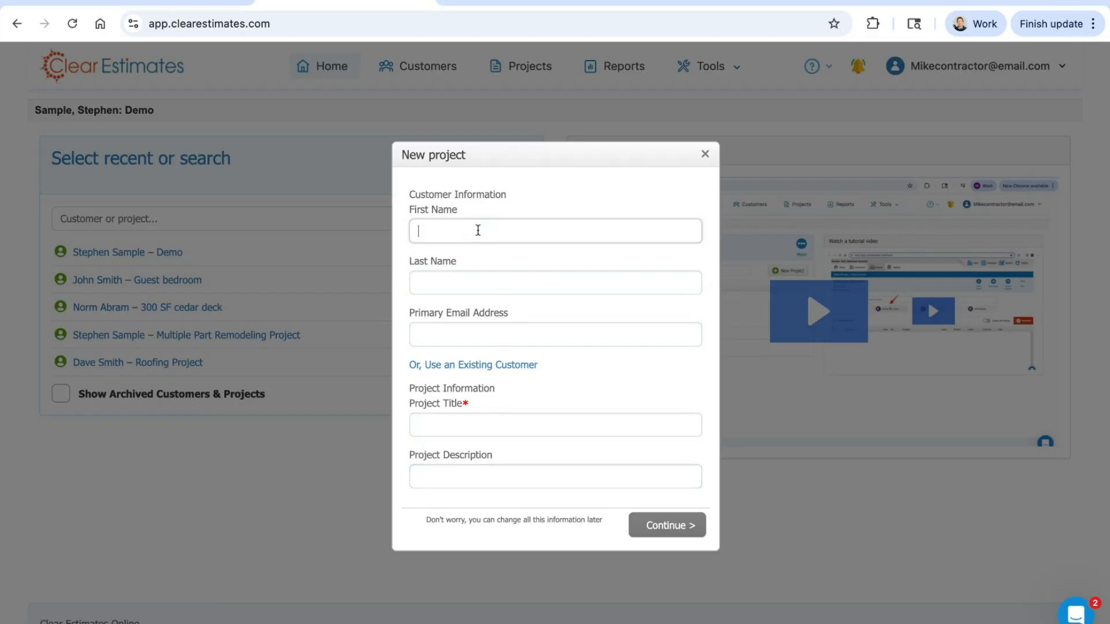
type("John")
key("Tab")
type("Home")
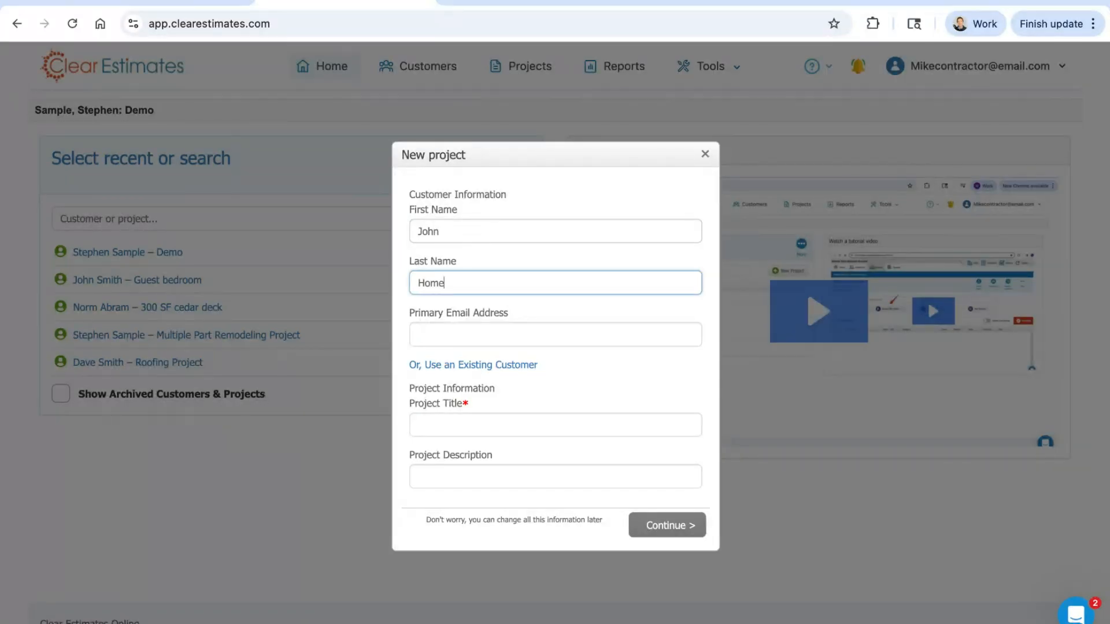
type("owner")
left_click(526, 364)
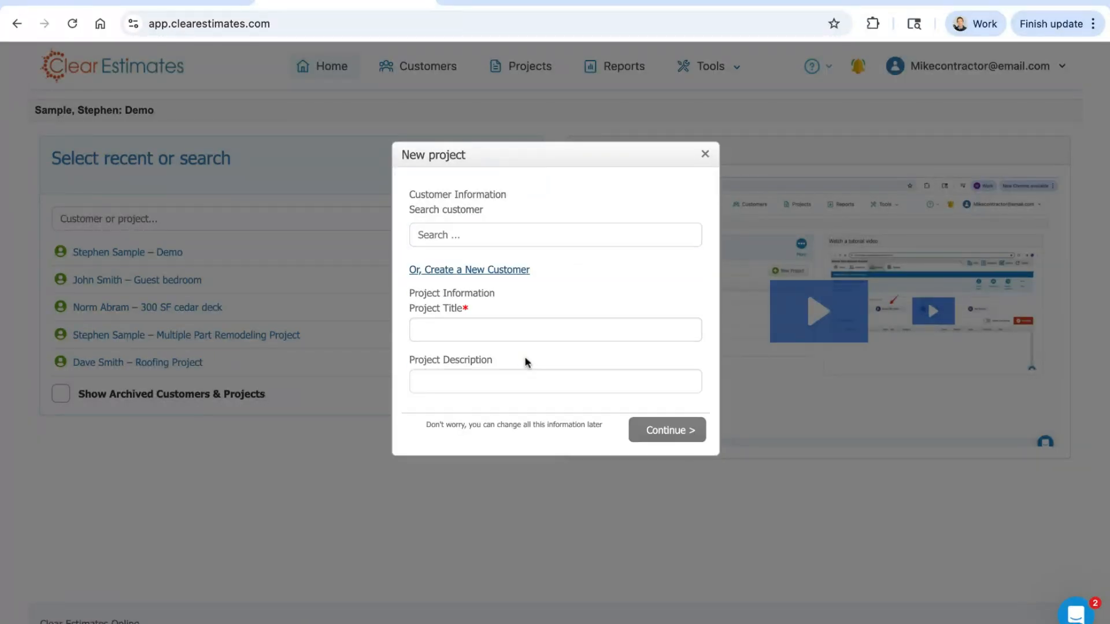
left_click(509, 270)
left_click(506, 237)
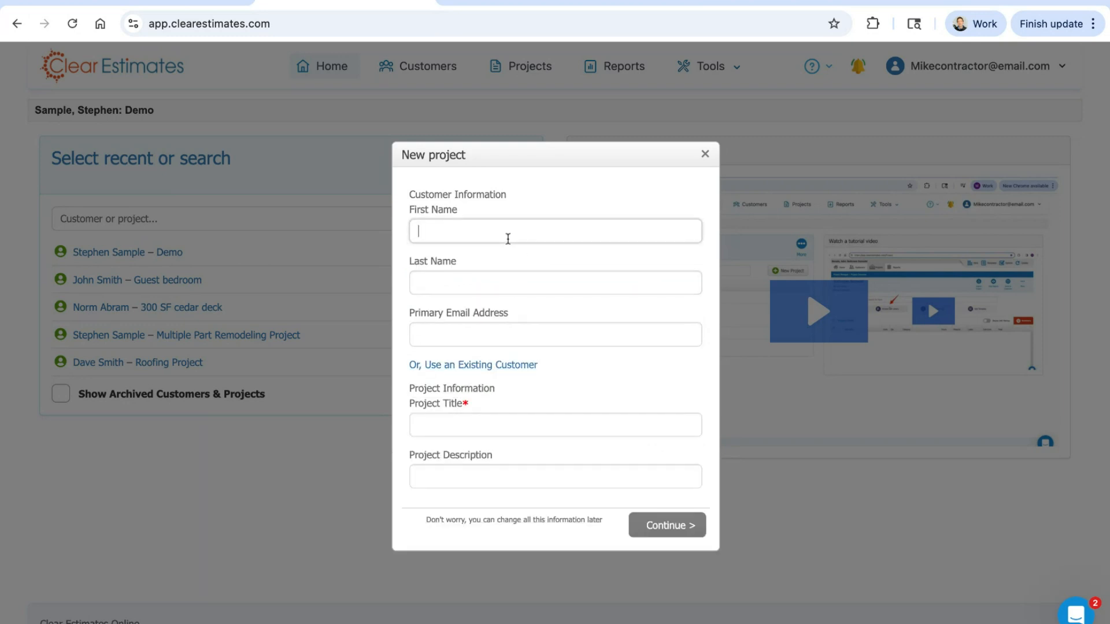
Step: Enter the new customer's first name, last name and primary email address in the new project form
type("John")
key("Tab")
type("Homeo")
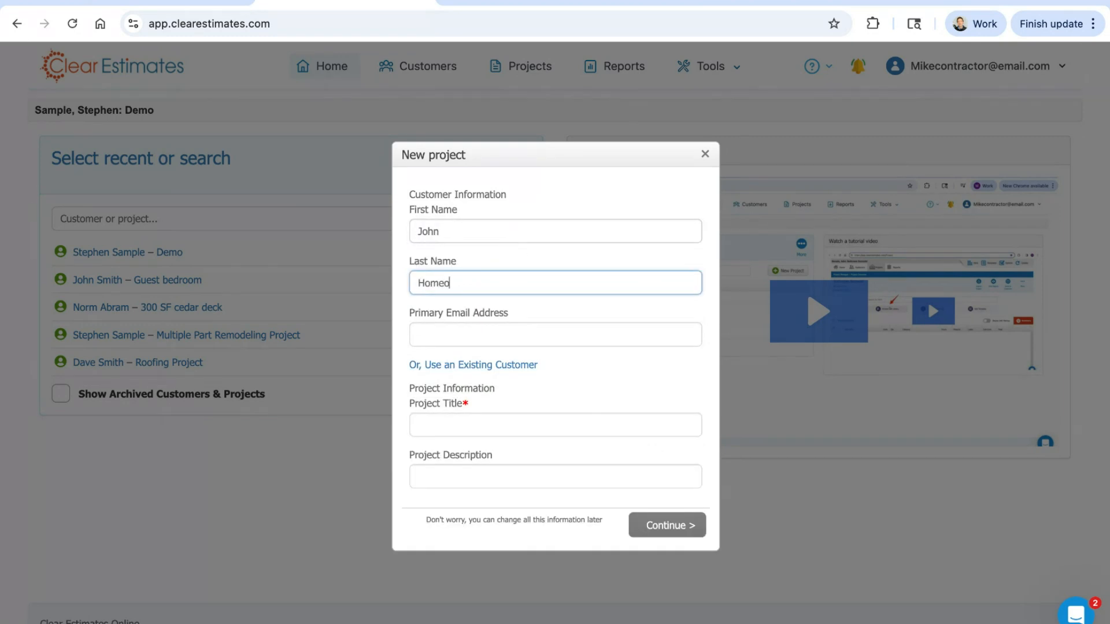
type("wner")
key("Tab")
type("Jo")
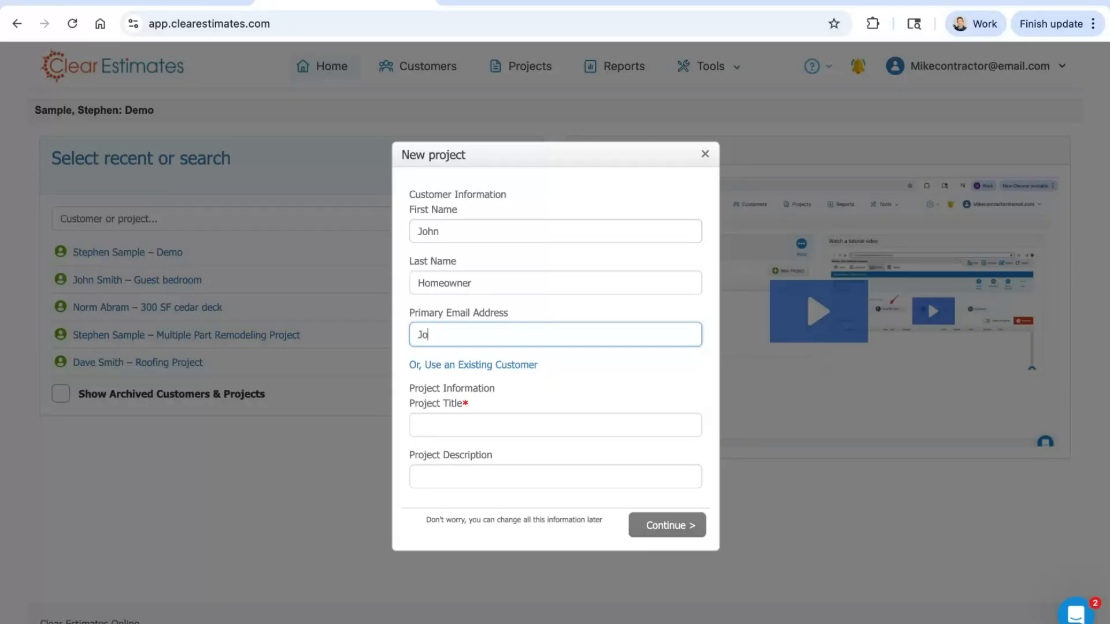
type("hn@homeowner.com")
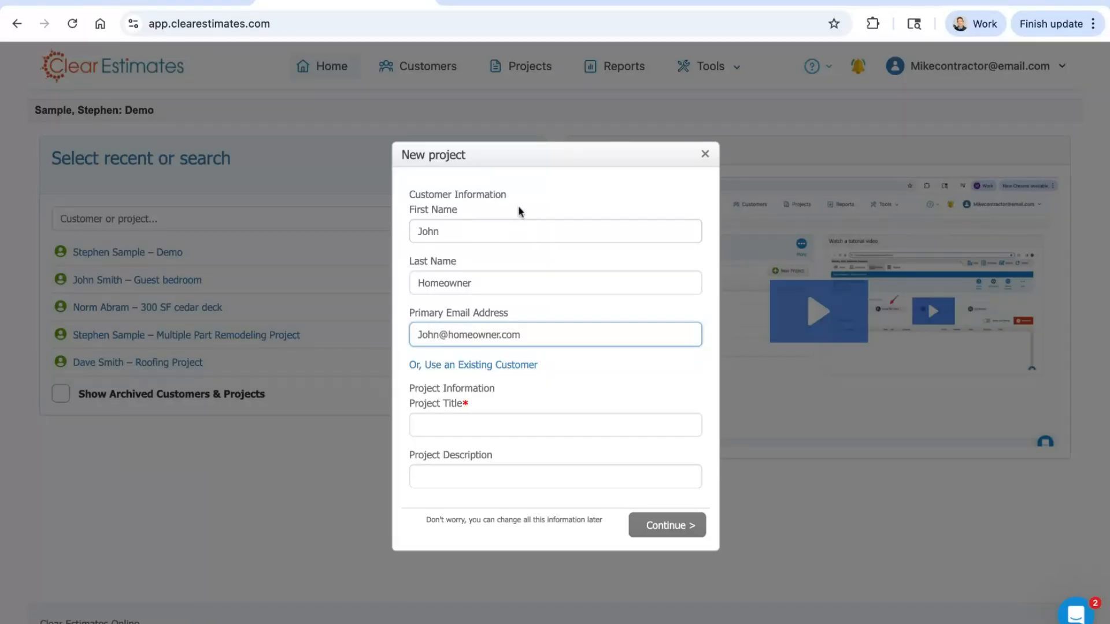
key("shift+Left")
key("shift+Left")
key("shift+Left")
key("shift+Left")
key("shift+Left")
key("shift+Left")
key("shift+Left")
key("shift+Left")
key("shift+Left")
key("shift+Left")
key("shift+Left")
key("shift+Left")
key("shift+Left")
key("shift+Left")
key("shift+Left")
key("shift+Left")
key("shift+Left")
key("shift+Left")
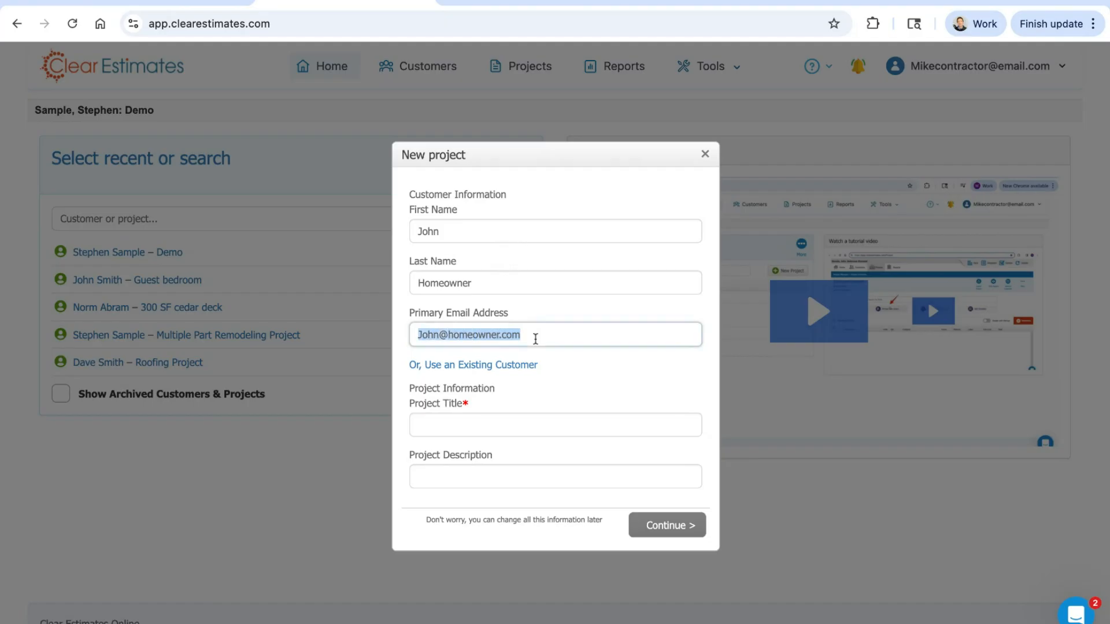
Step: Title the project "Guest bedroom + bath upgrade", describe it as "100 SF guest bedroom remodel", and continue to the project components question
left_click(543, 434)
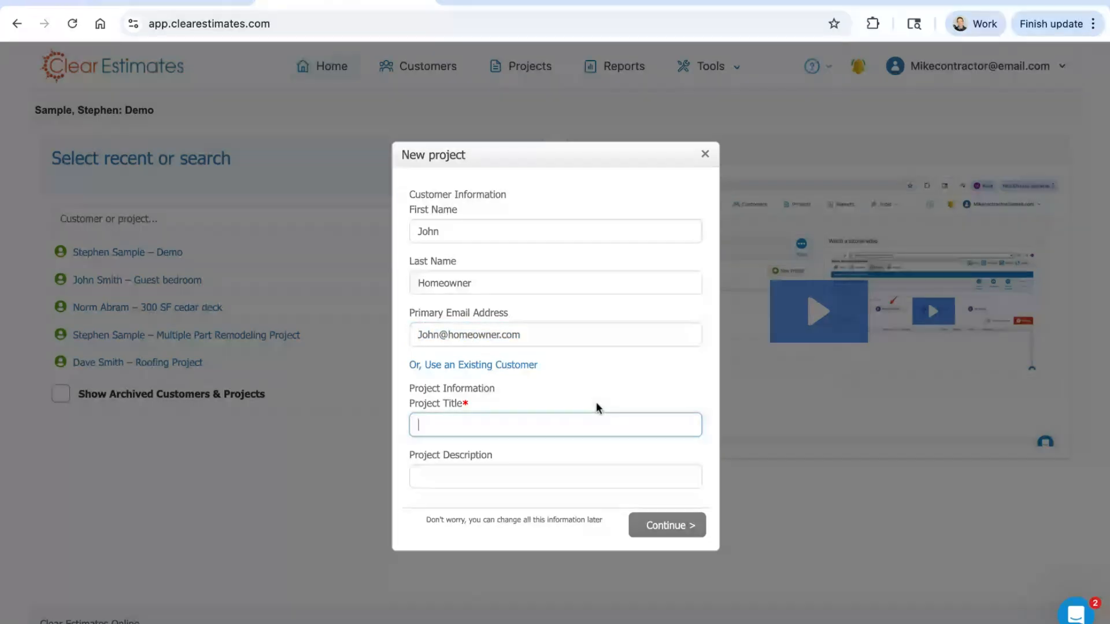
type("Gues")
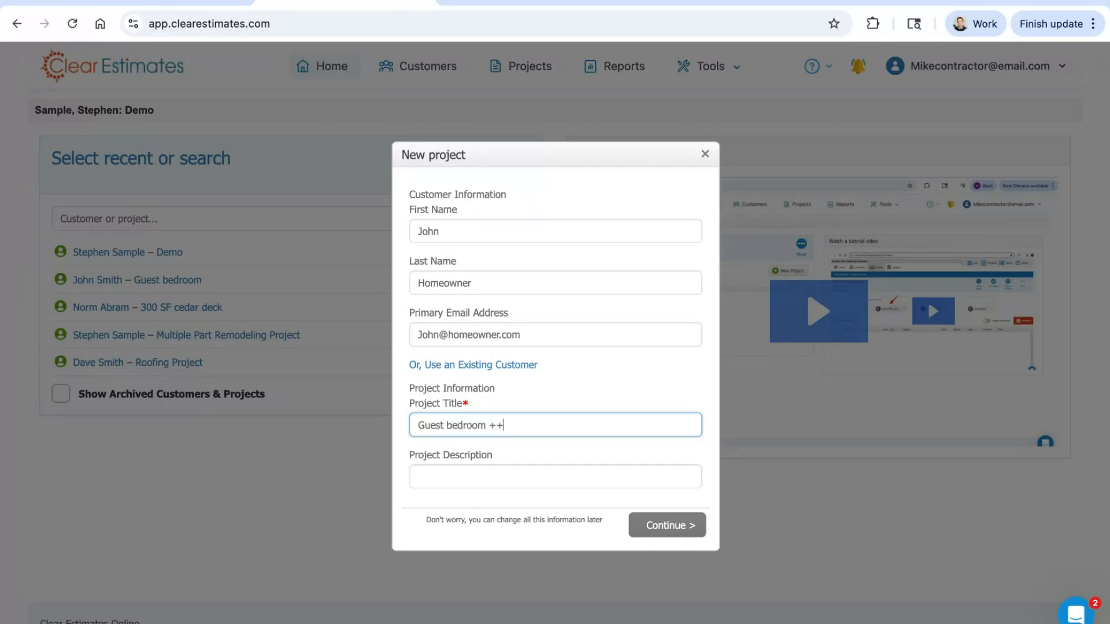
type("t bedroom + bath upgrade")
key("Tab")
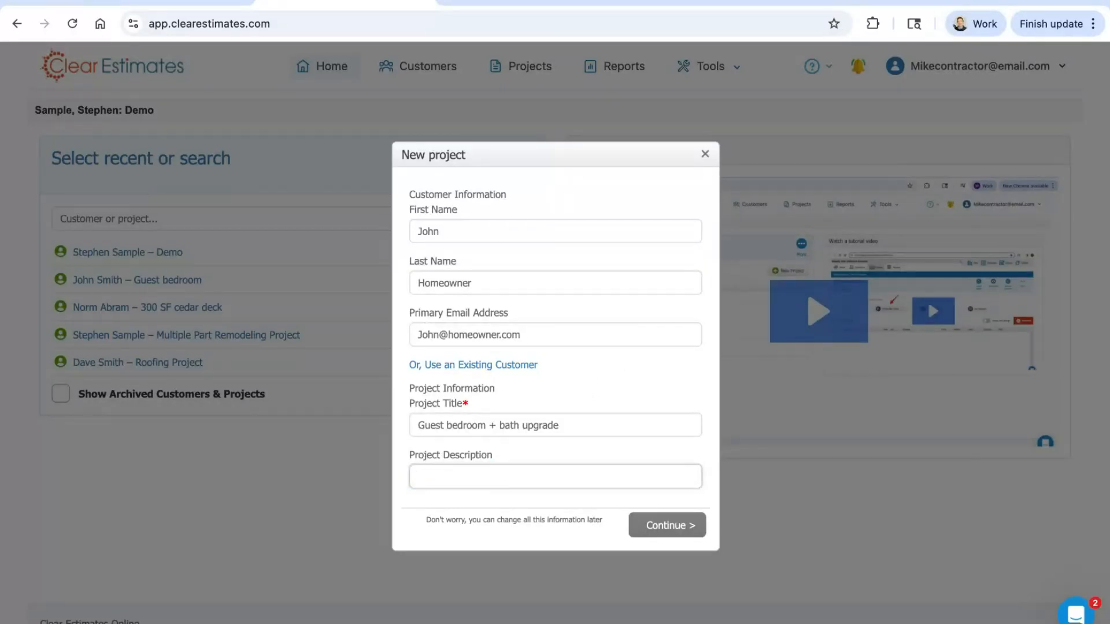
type("100 SF guest bedroom remodel")
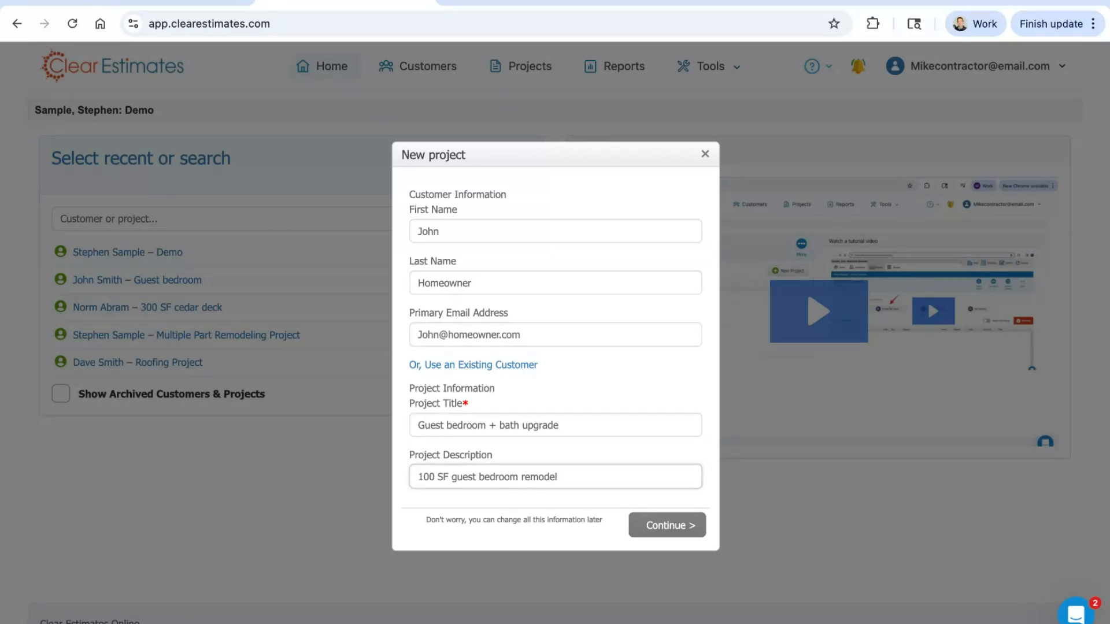
left_click_drag(587, 481, 463, 462)
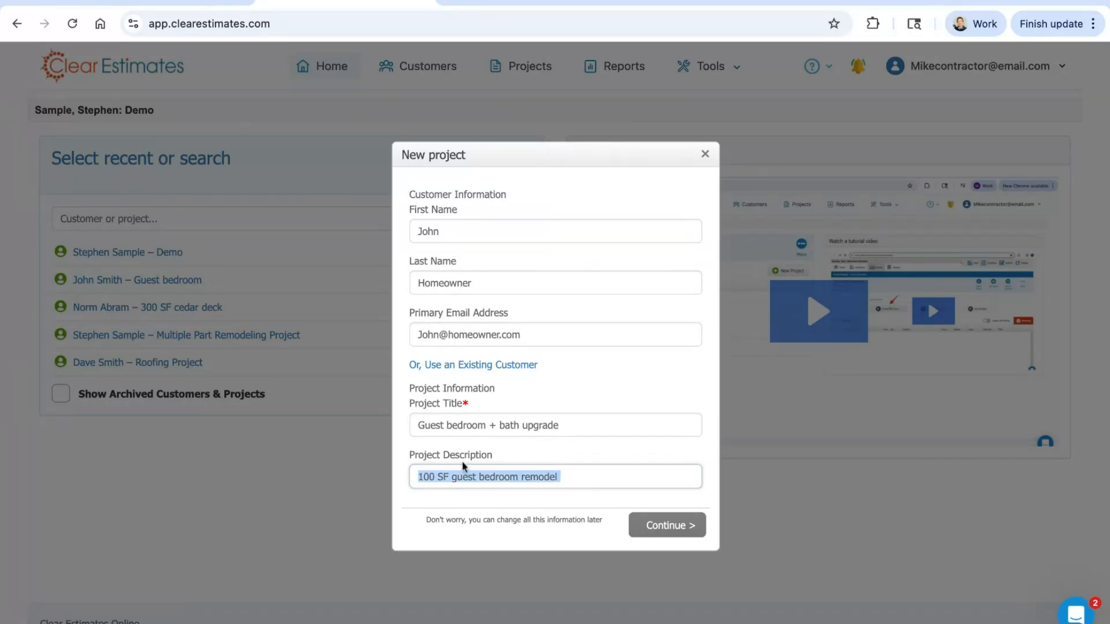
left_click(574, 456)
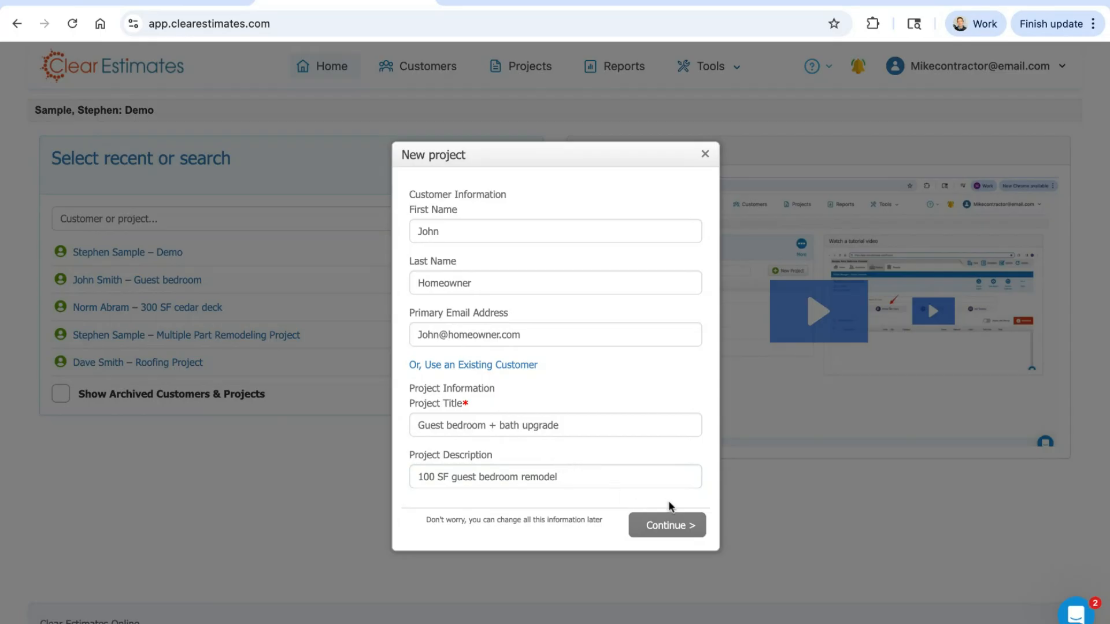
left_click(668, 525)
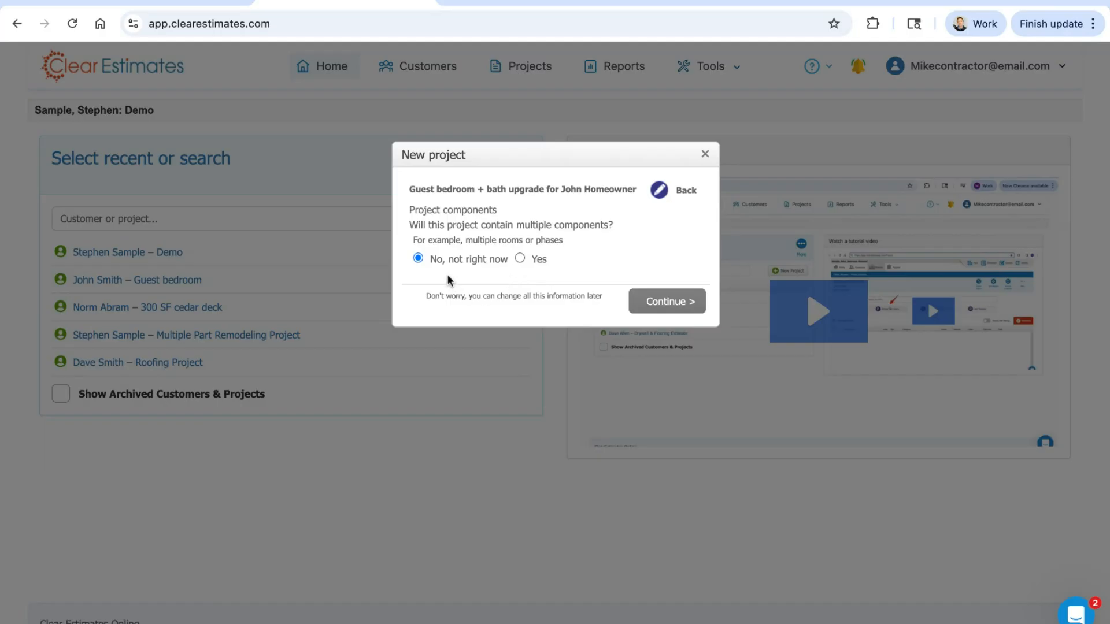
Step: Keep "No, not right now" for multiple components and create the project
left_click_drag(431, 261, 508, 259)
left_click(504, 279)
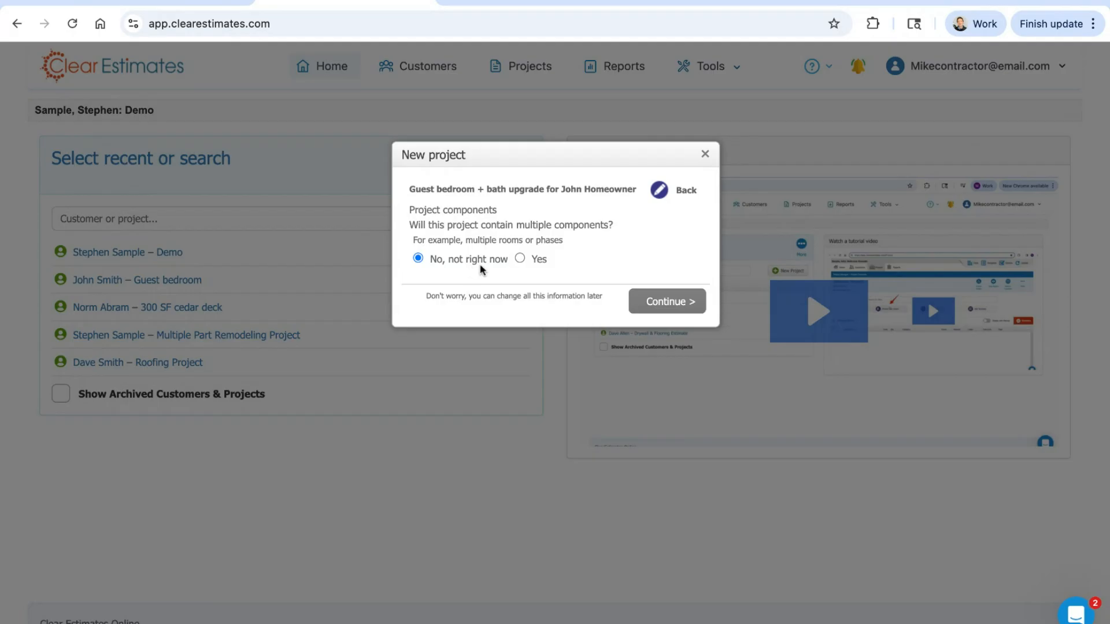
left_click(668, 306)
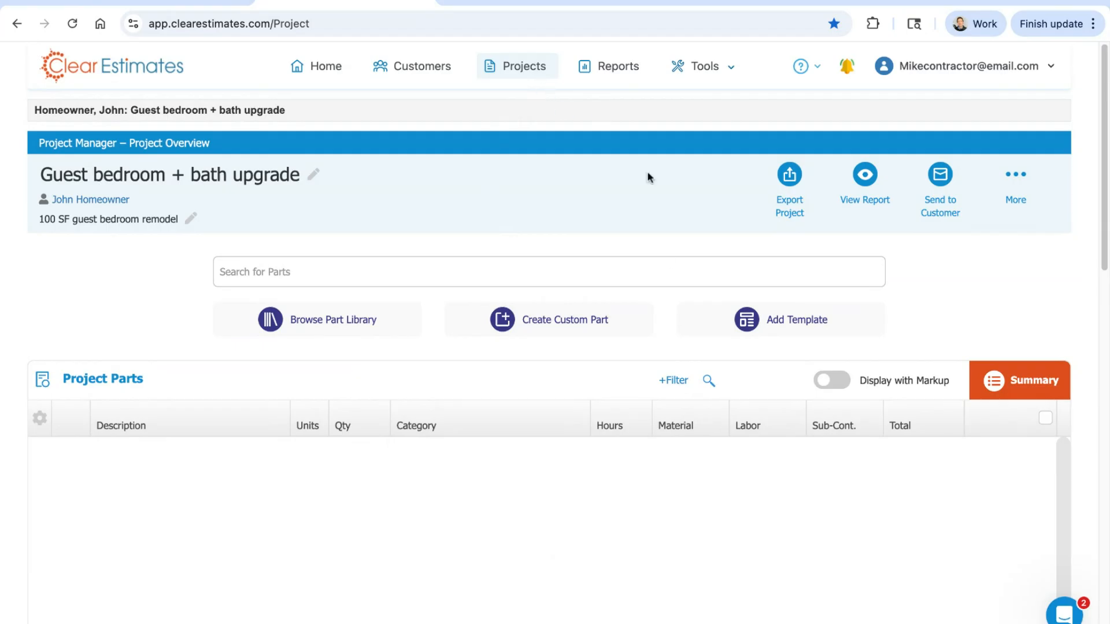
Step: Look over the new project's overview page, including the line naming the current customer and project
scroll(724, 483, "down", 1)
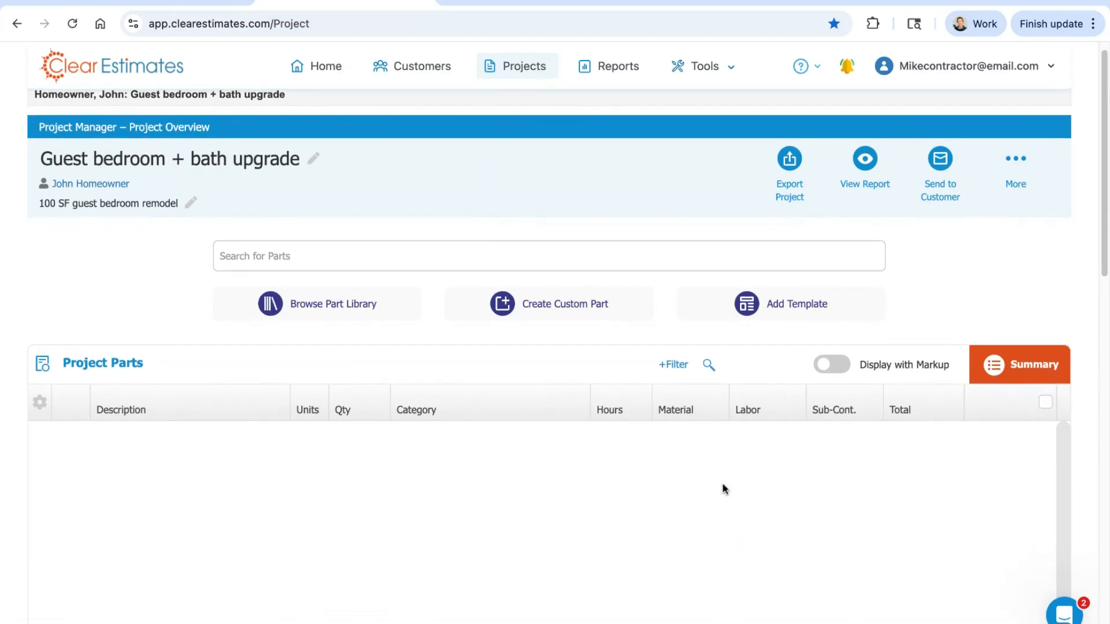
scroll(722, 496, "up", 1)
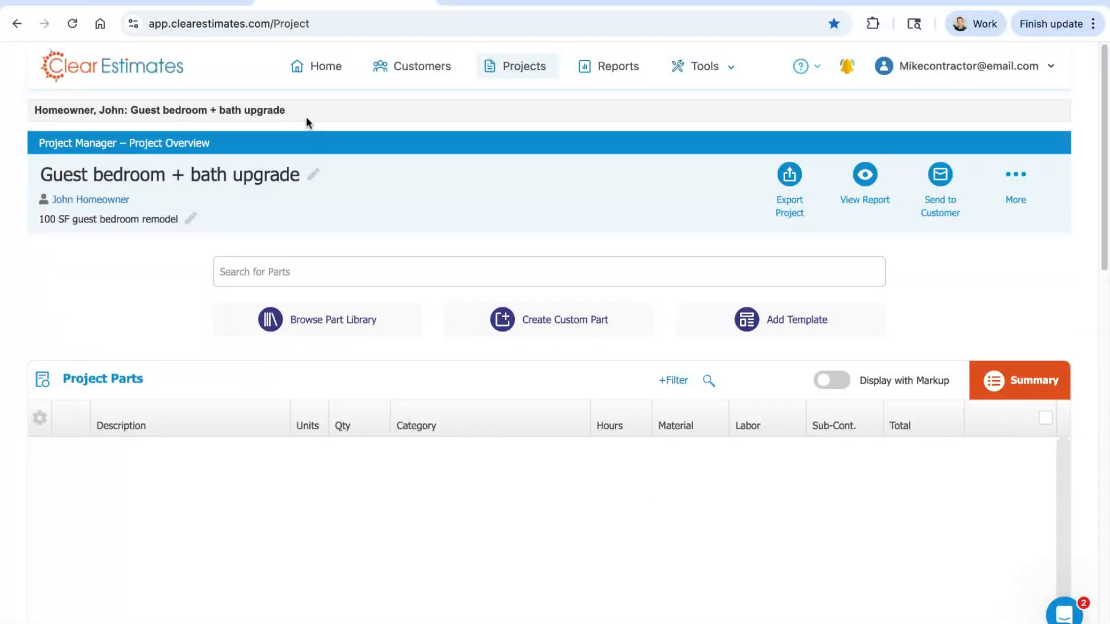
left_click_drag(294, 110, 34, 110)
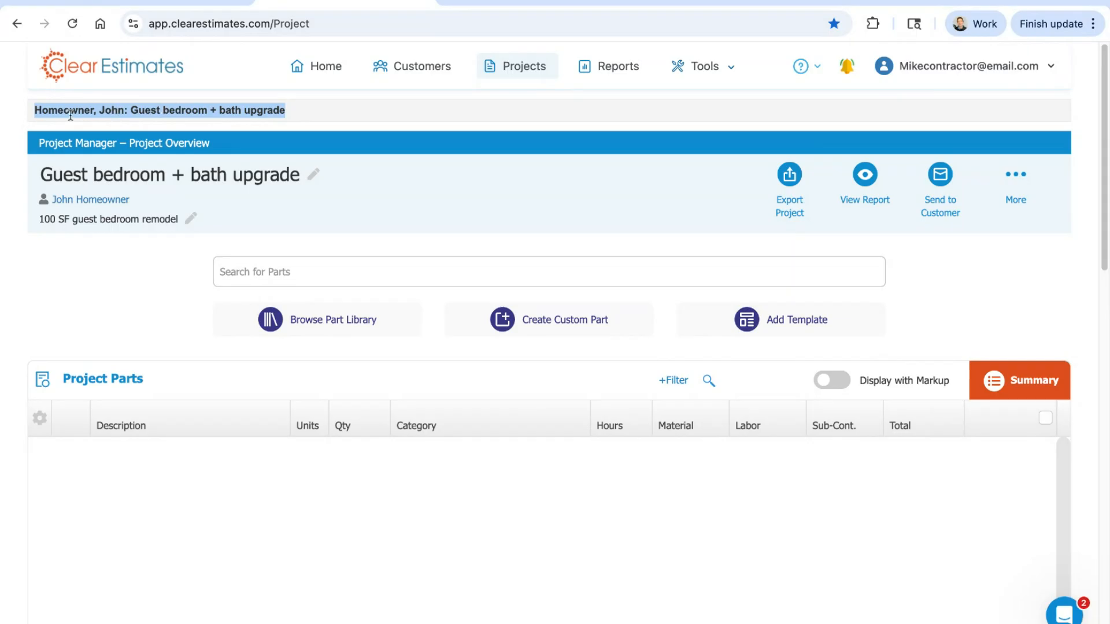
left_click(282, 114)
left_click_drag(286, 110, 34, 110)
left_click(306, 113)
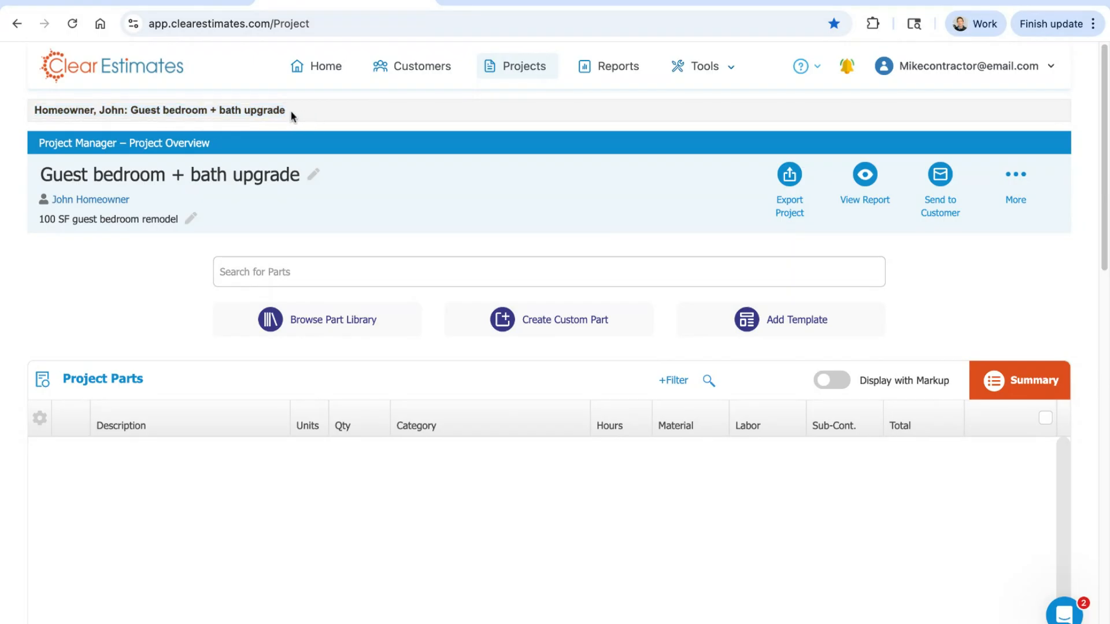
key("shift+Left")
key("shift+Left")
key("shift+Left")
key("shift+Left")
key("shift+Left")
key("shift+Left")
key("shift+Left")
key("shift+Left")
key("shift+Left")
key("shift+Left")
key("shift+Left")
key("shift+Left")
key("shift+Left")
key("shift+Left")
key("shift+Left")
key("shift+Left")
key("shift+Left")
key("shift+Left")
key("shift+Left")
key("shift+Left")
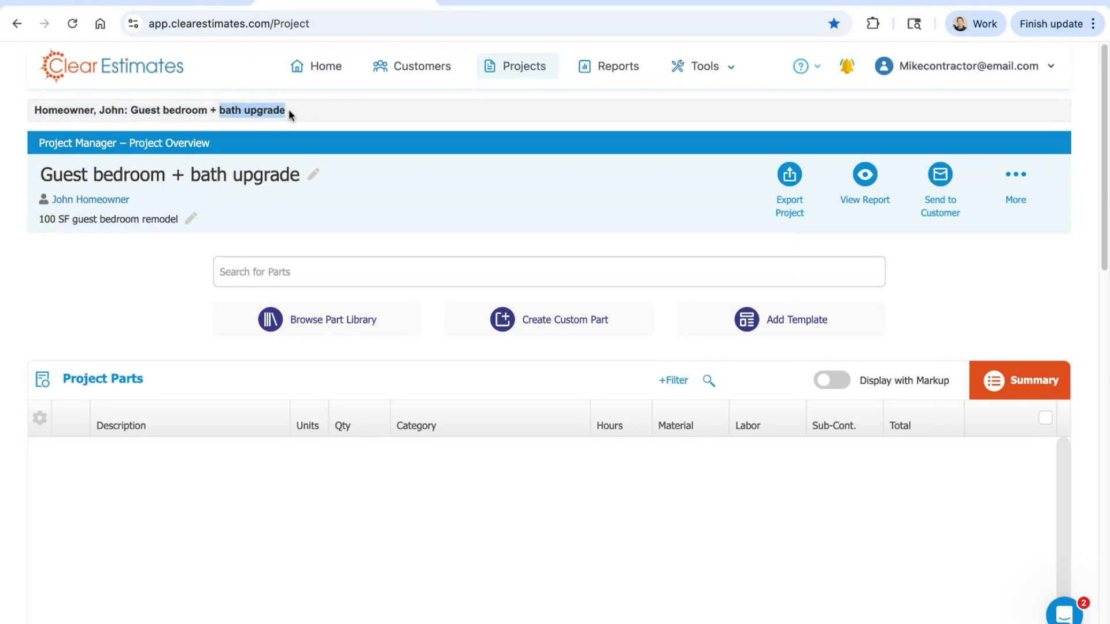
Step: Open the project title and the project description for inline editing, and close both editors
left_click(162, 182)
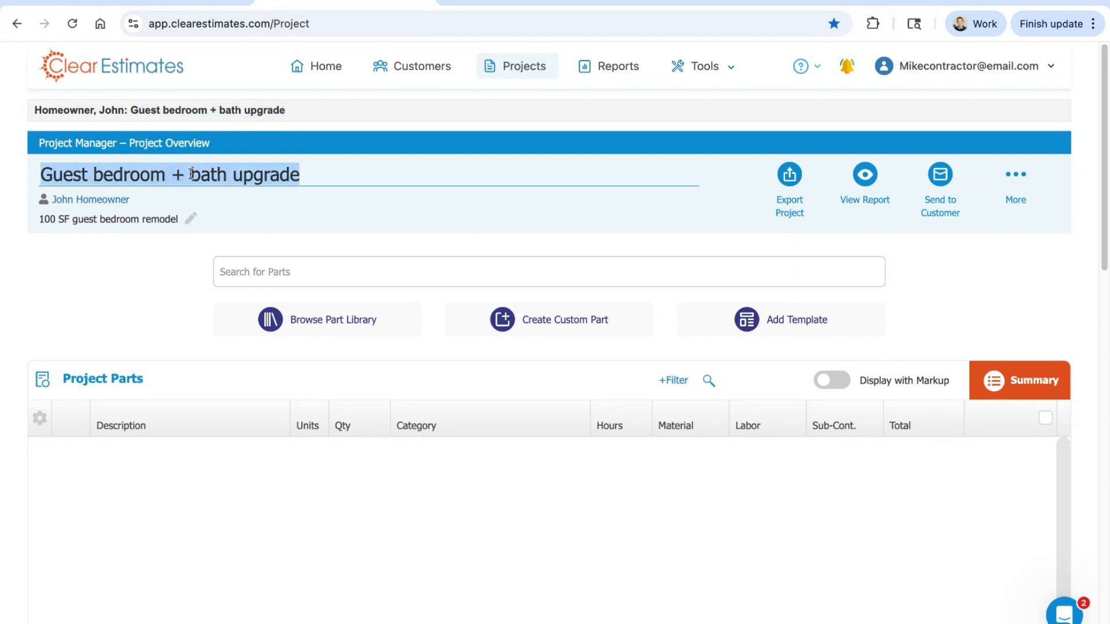
left_click(285, 206)
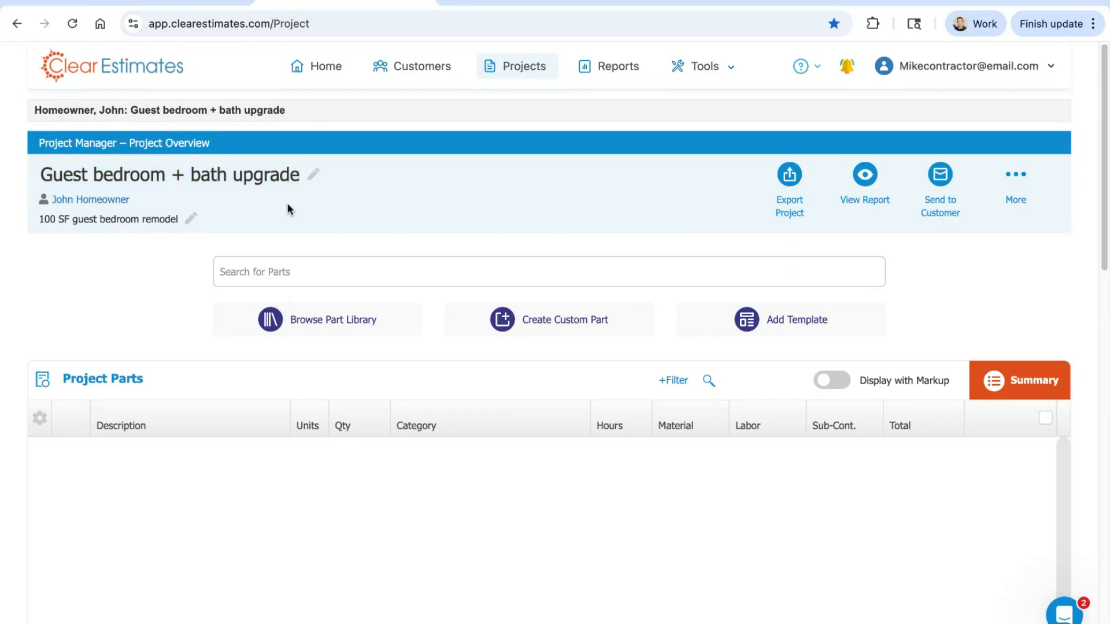
left_click(314, 183)
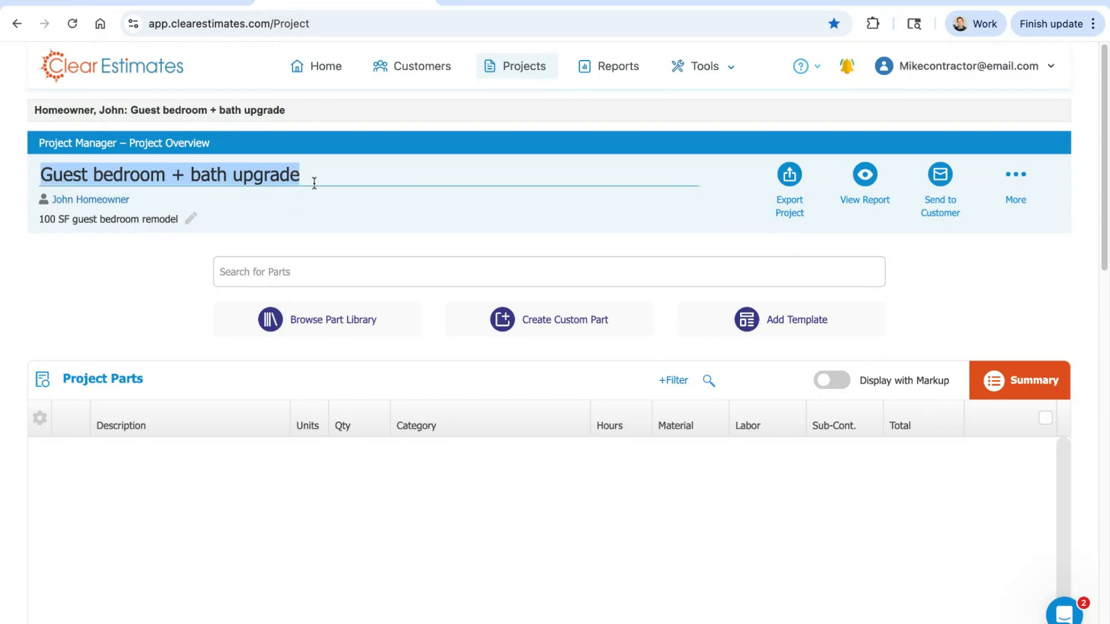
left_click(282, 213)
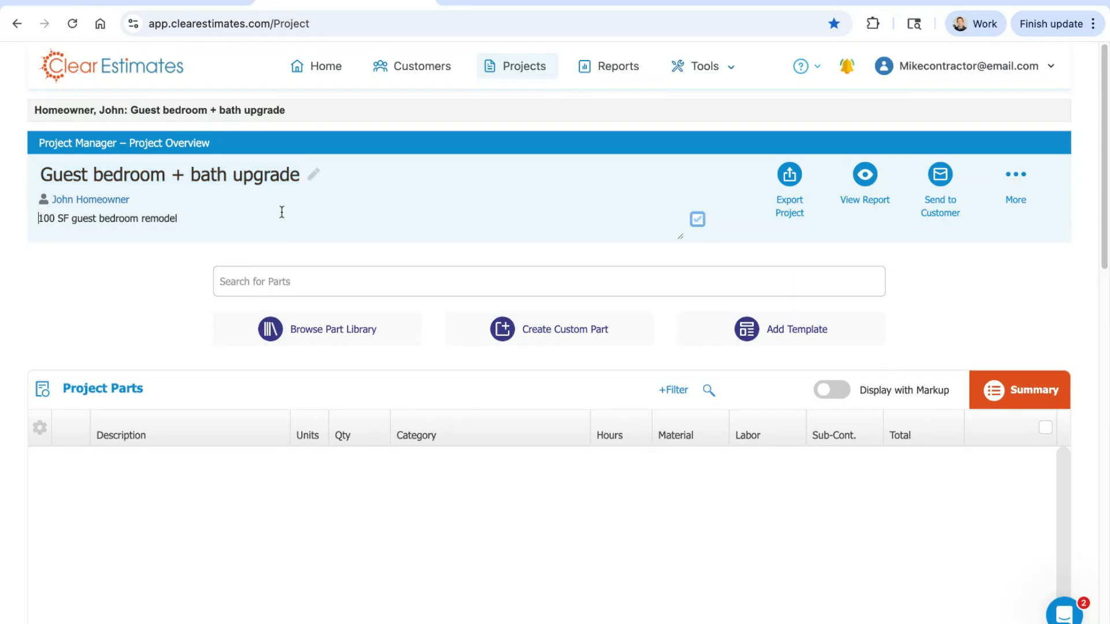
triple_click(131, 221)
left_click(120, 289)
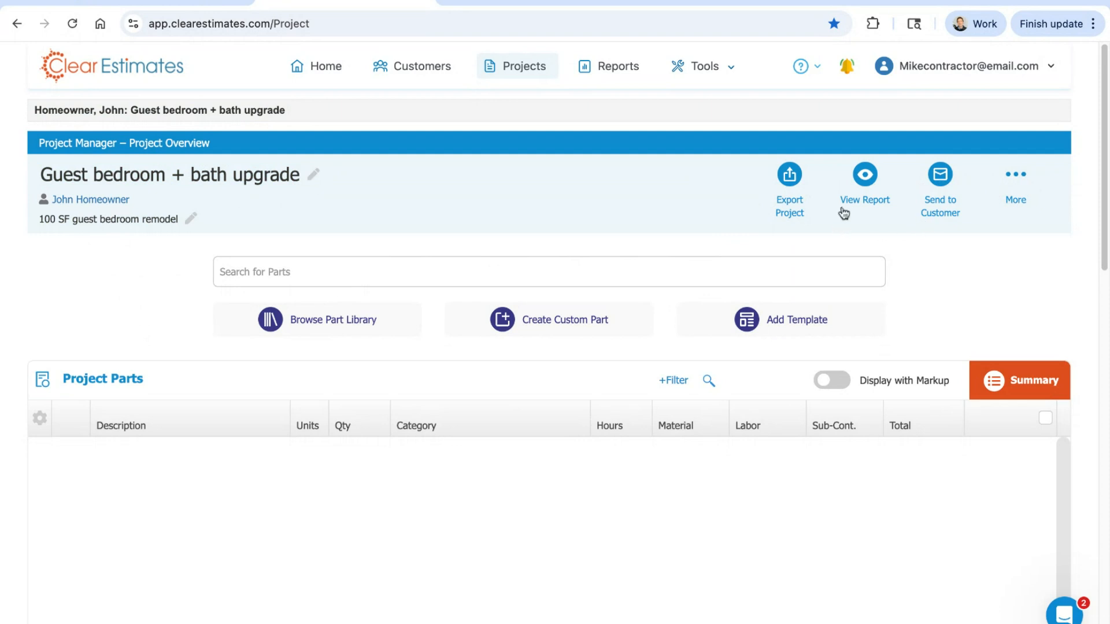
Step: View the project's report output options, and review the email form for sending the estimate to the customer before closing it
left_click(867, 181)
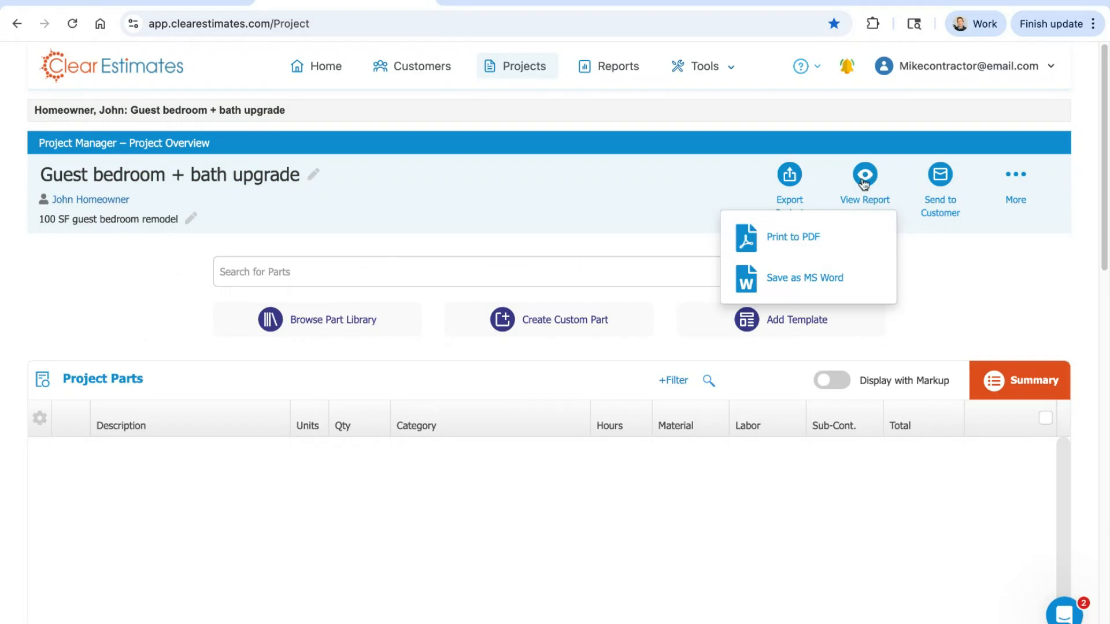
left_click(939, 280)
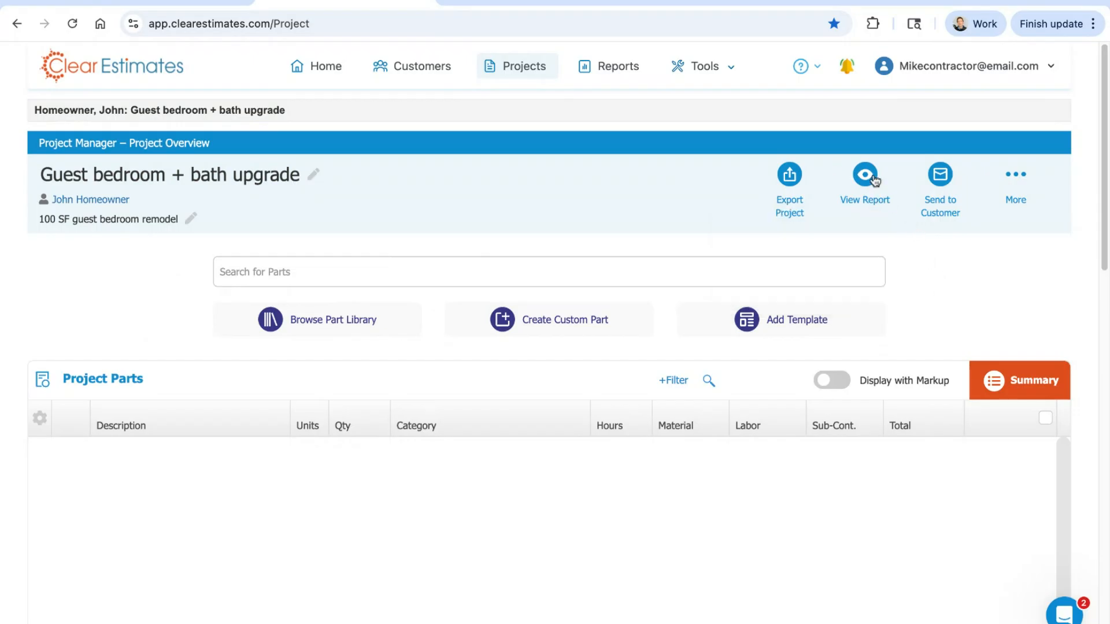
left_click(944, 180)
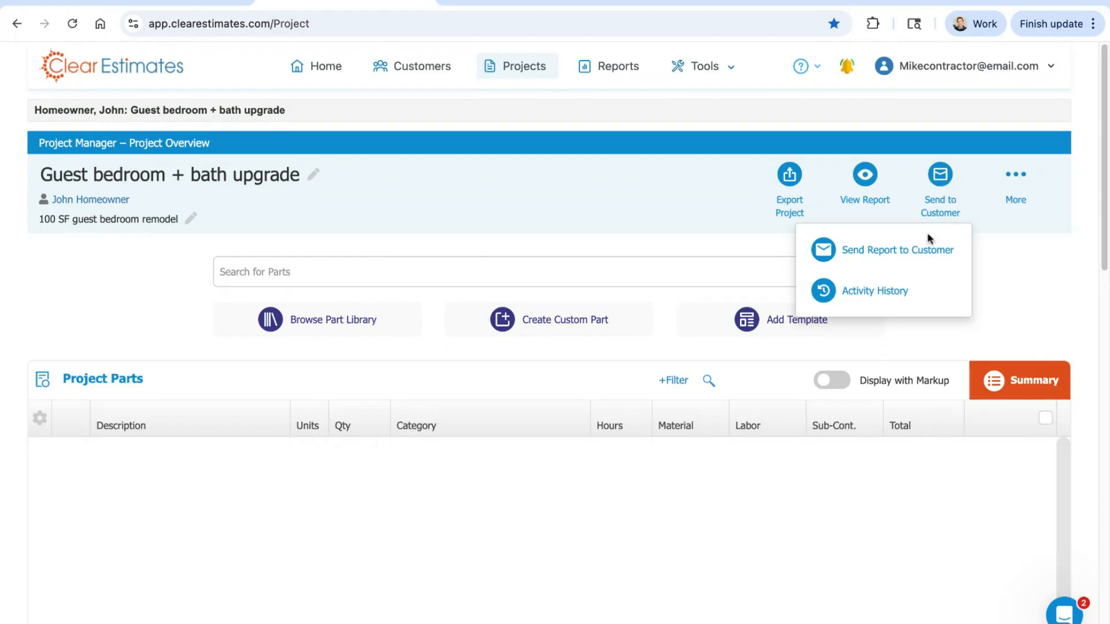
left_click(905, 257)
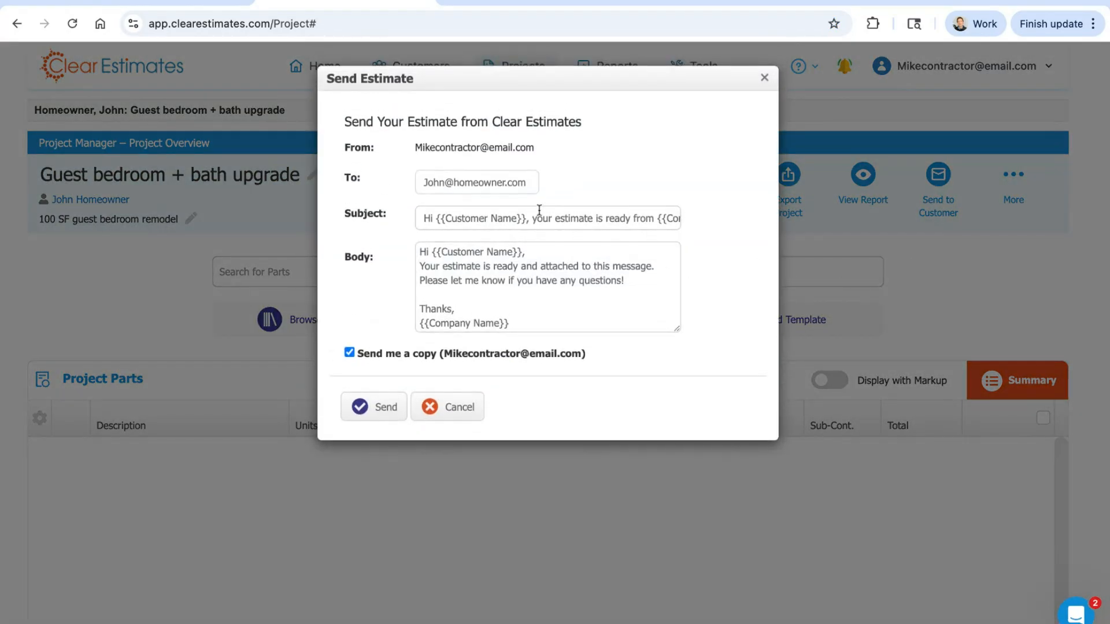
left_click(626, 326)
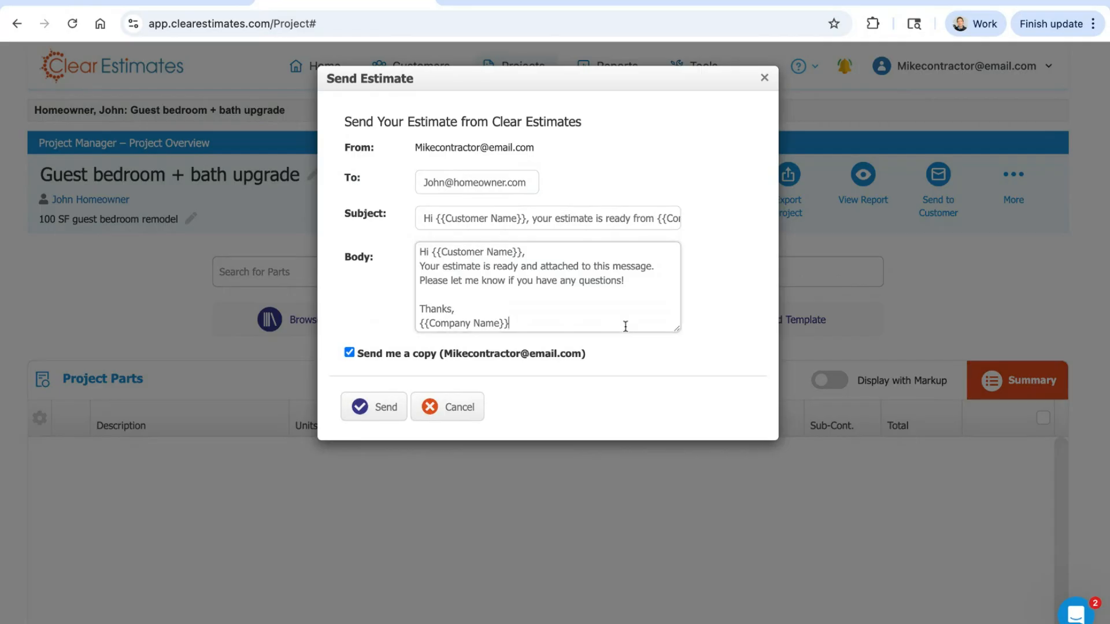
left_click(766, 79)
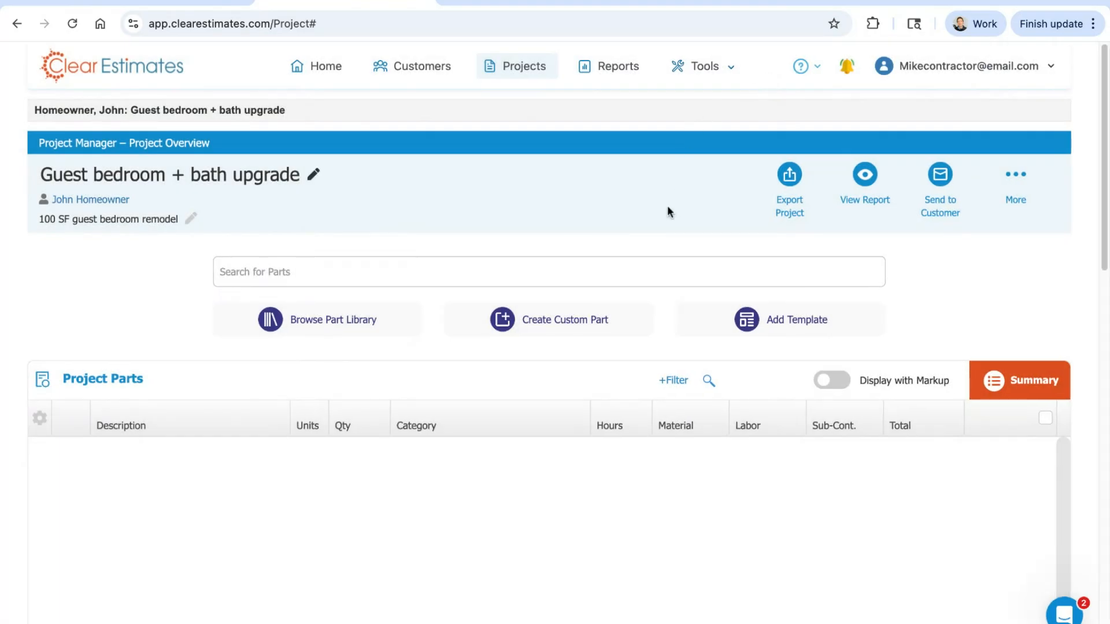
Step: View the project's export options, and review the additional project actions from duplicating and invoicing through to payments before closing the list
left_click(791, 197)
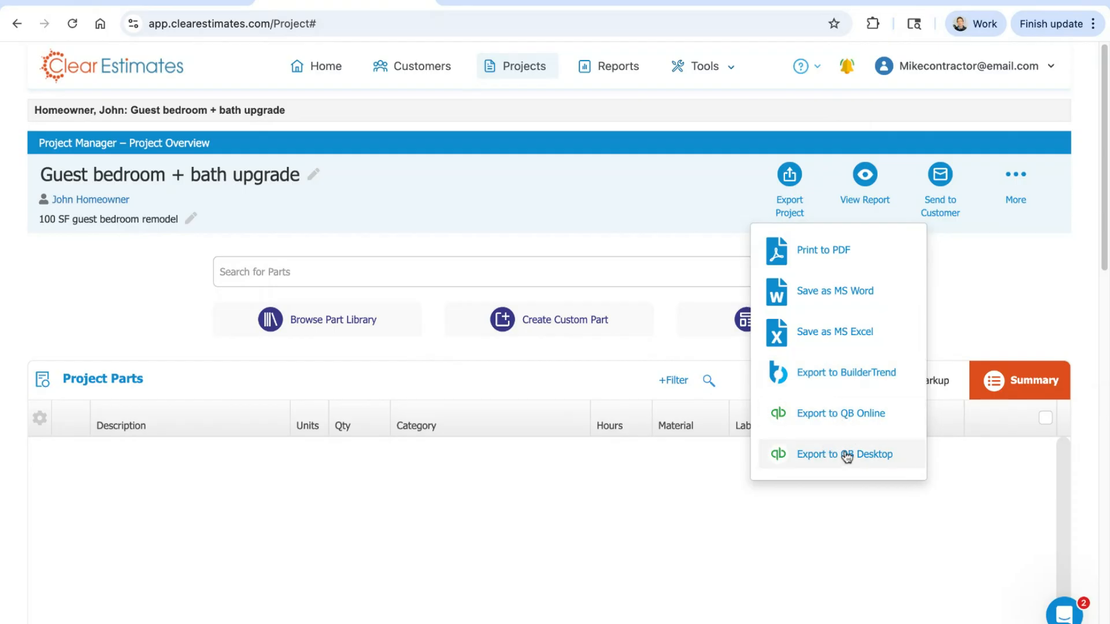
left_click(797, 208)
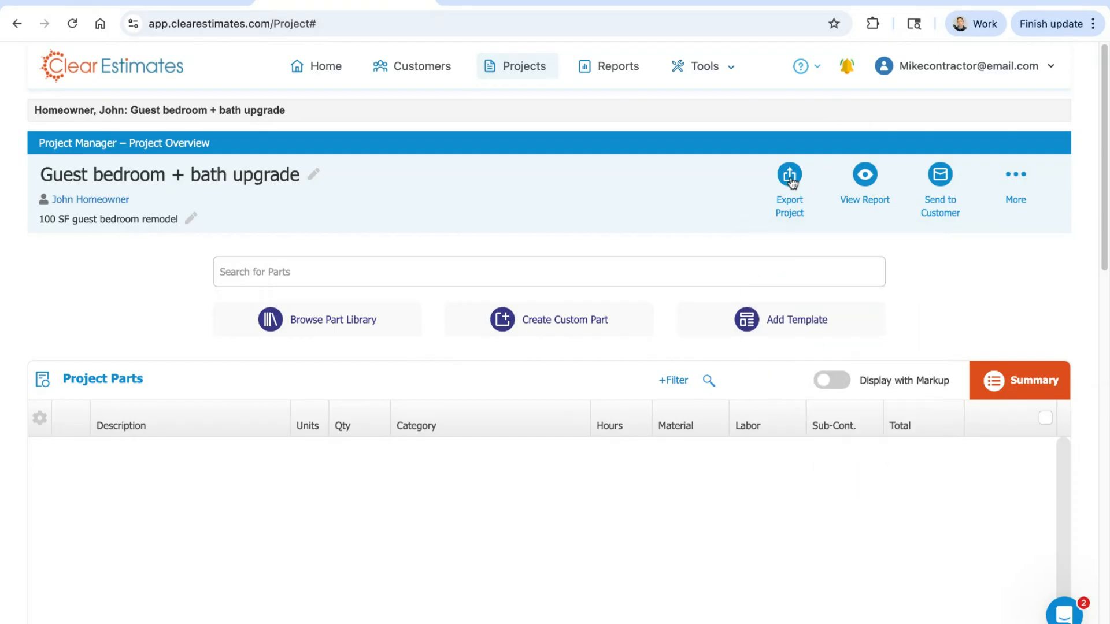
left_click(1016, 179)
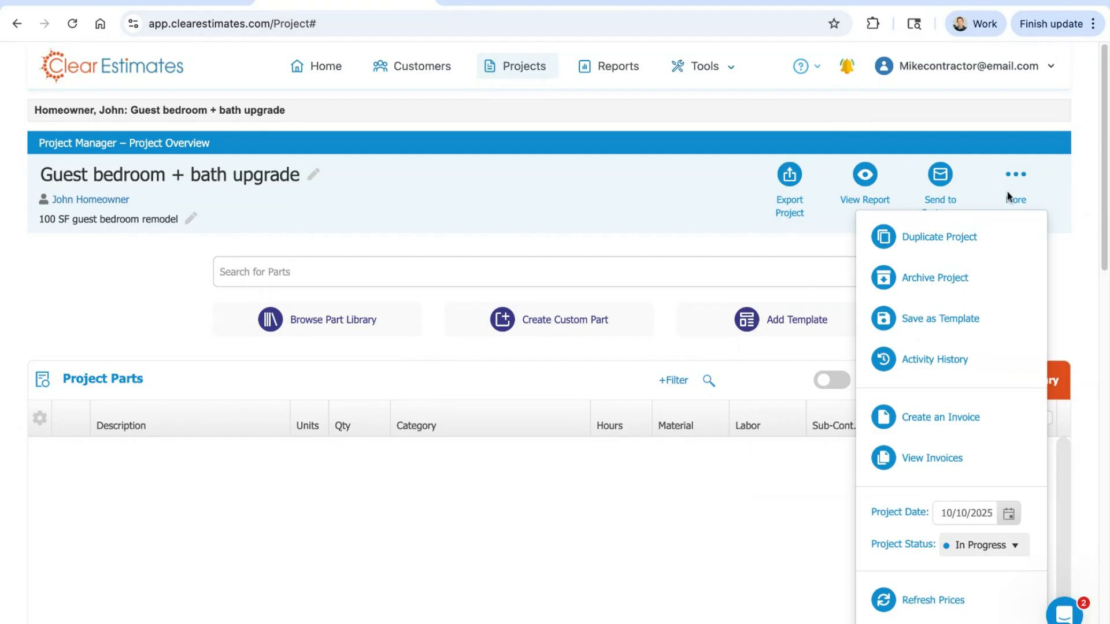
left_click(971, 246)
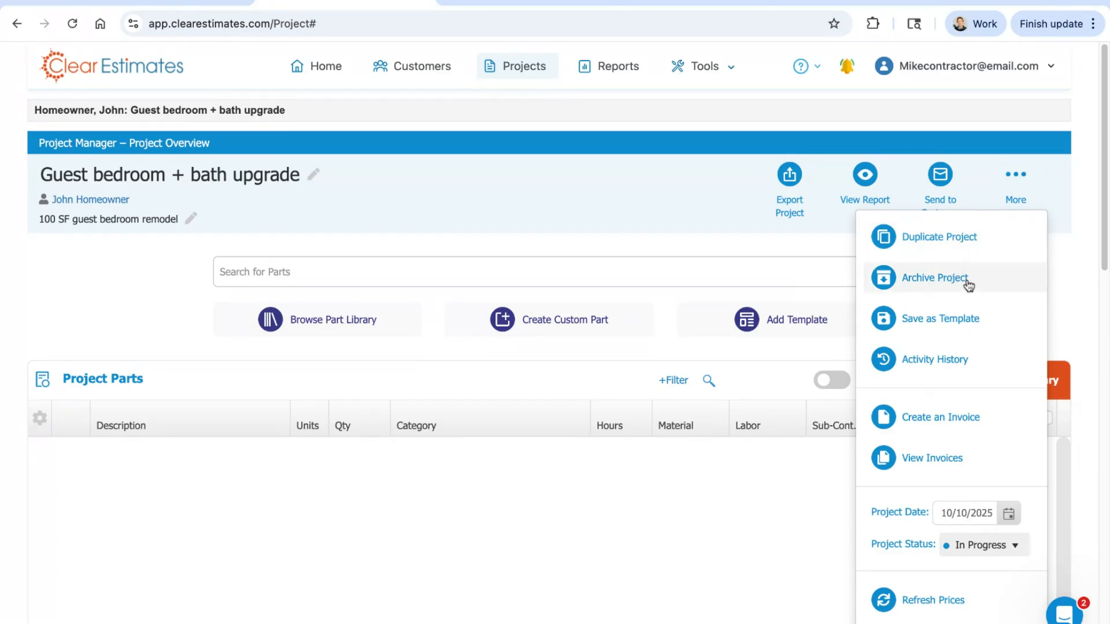
left_click(976, 323)
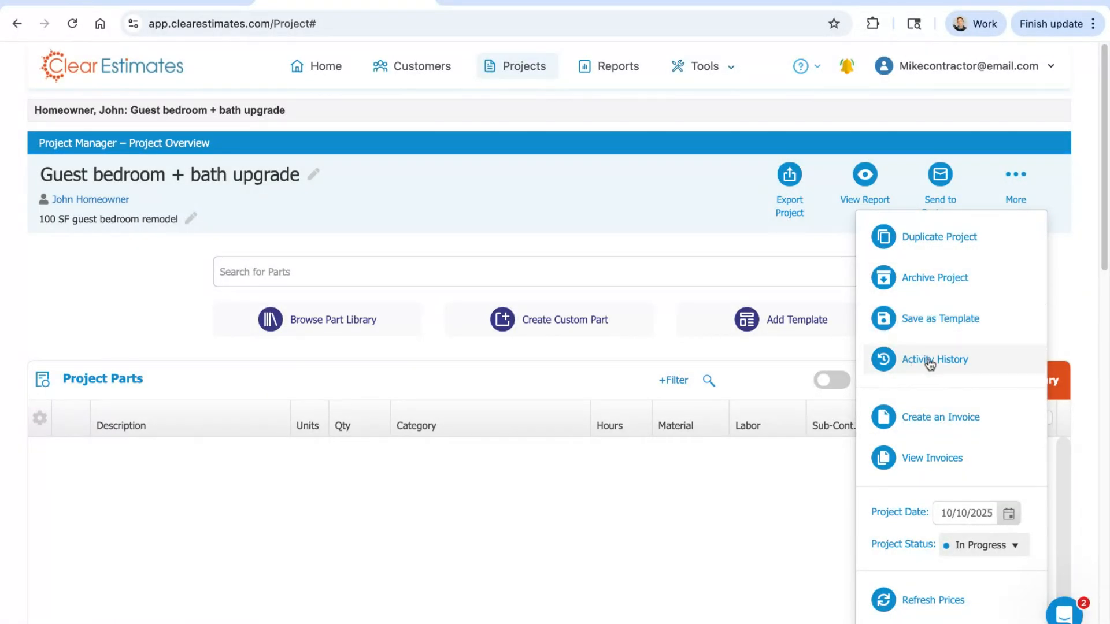
scroll(929, 361, "down", 1)
scroll(931, 350, "down", 1)
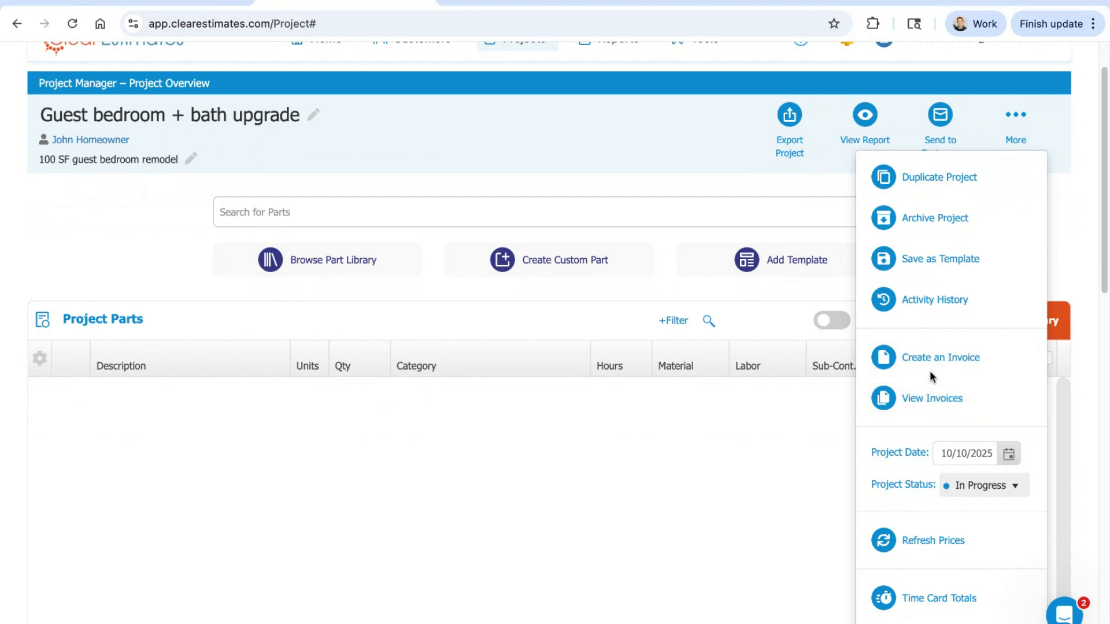
scroll(922, 336, "up", 1)
scroll(907, 339, "down", 1)
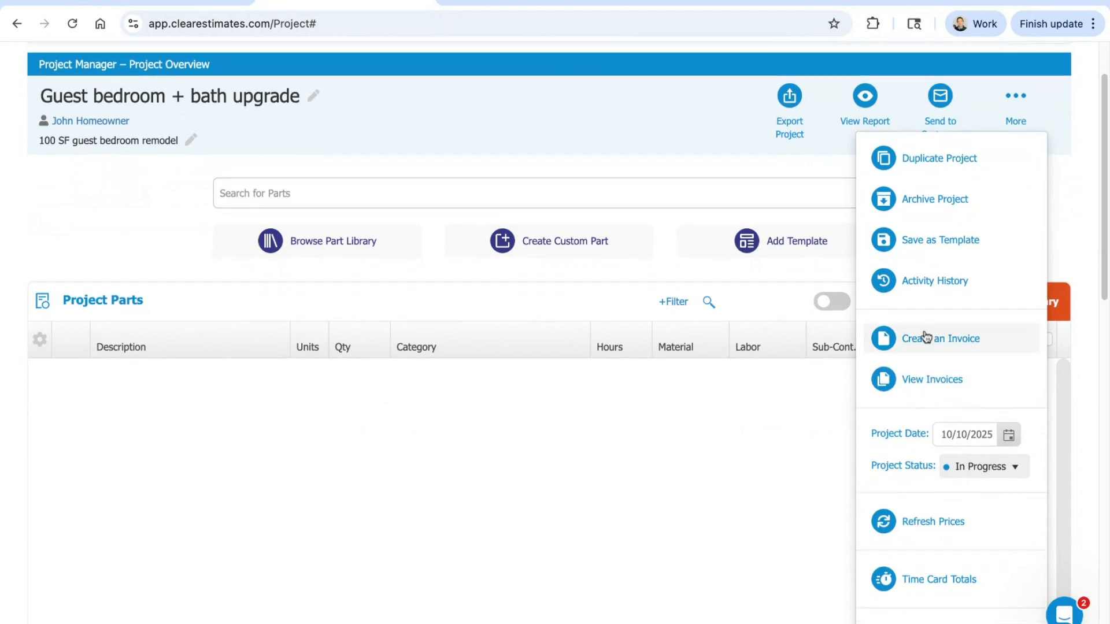
scroll(931, 382, "down", 1)
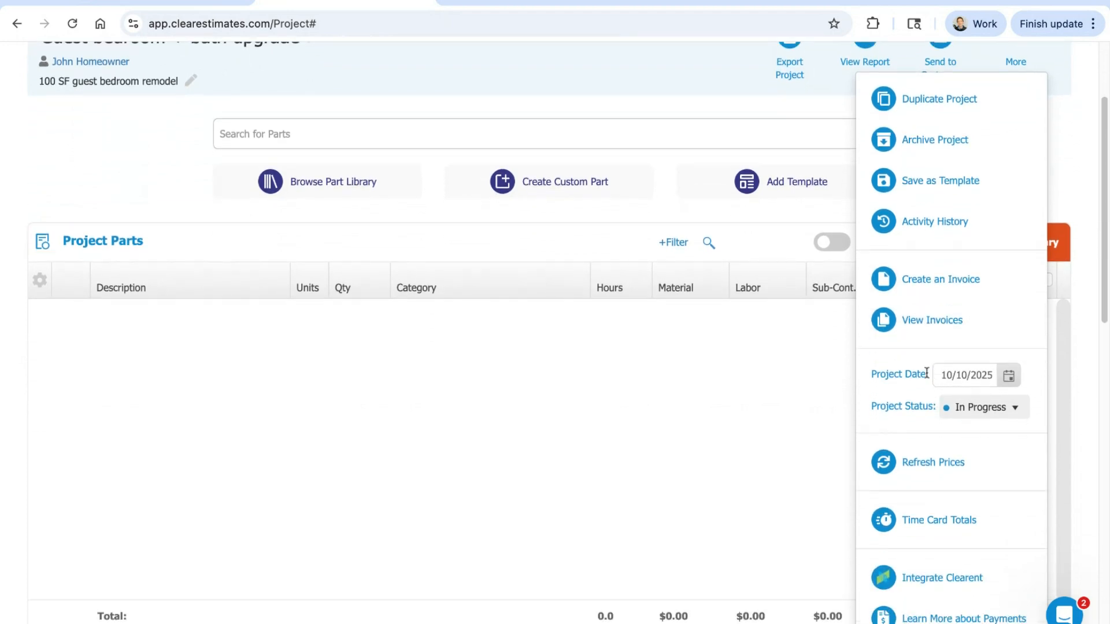
scroll(928, 376, "down", 2)
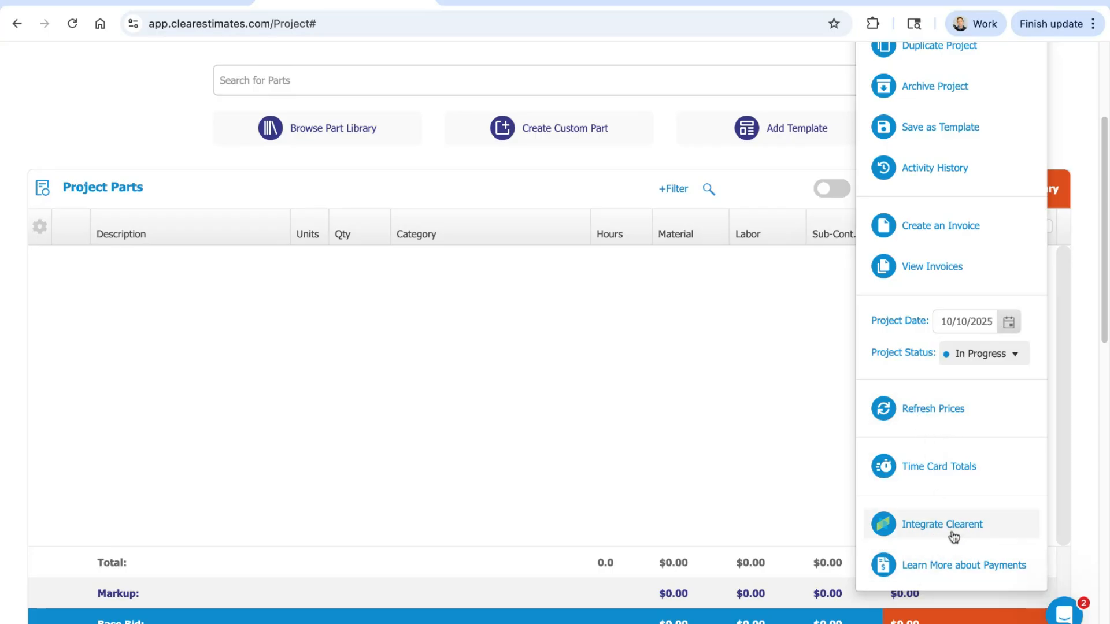
scroll(814, 386, "up", 3)
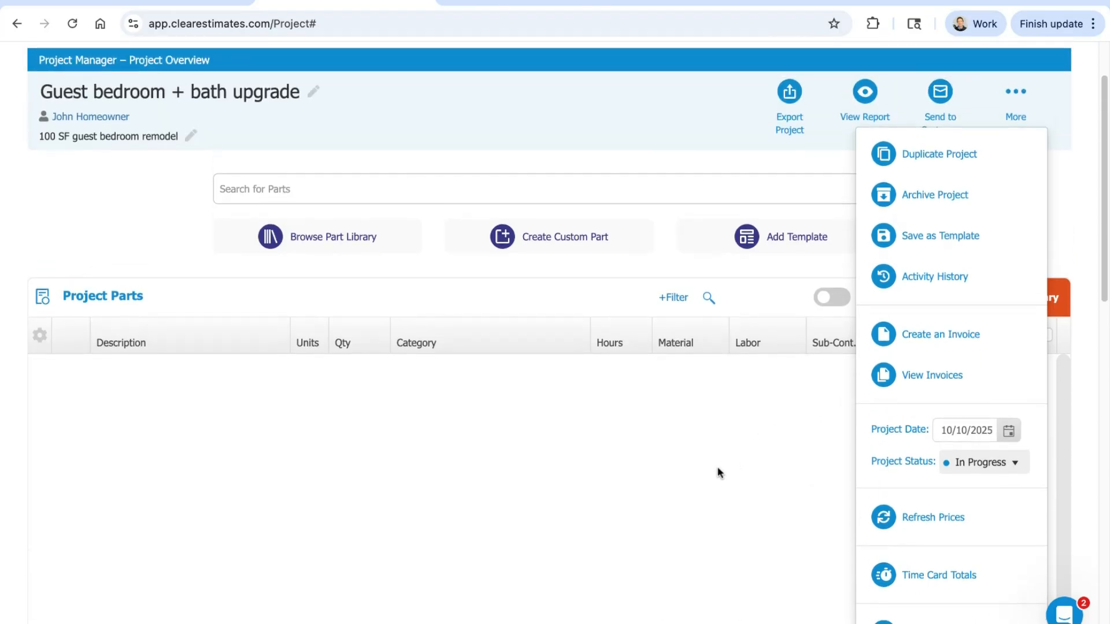
left_click(1011, 90)
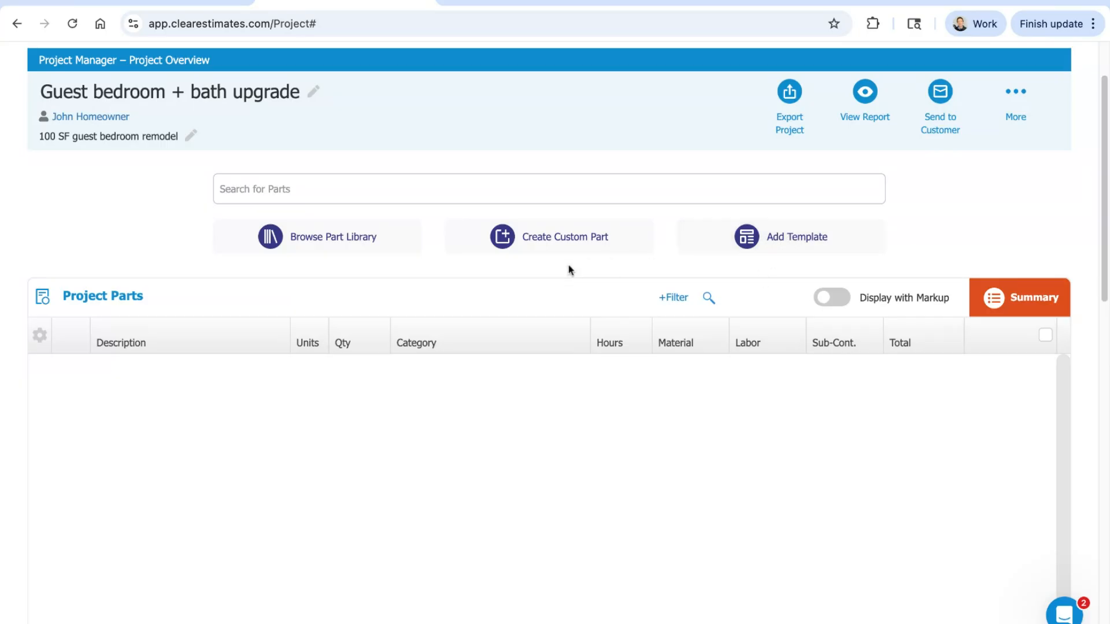
Step: Look over the Project Parts table, including its columns and the total, markup and base bid rows
scroll(129, 174, "down", 1)
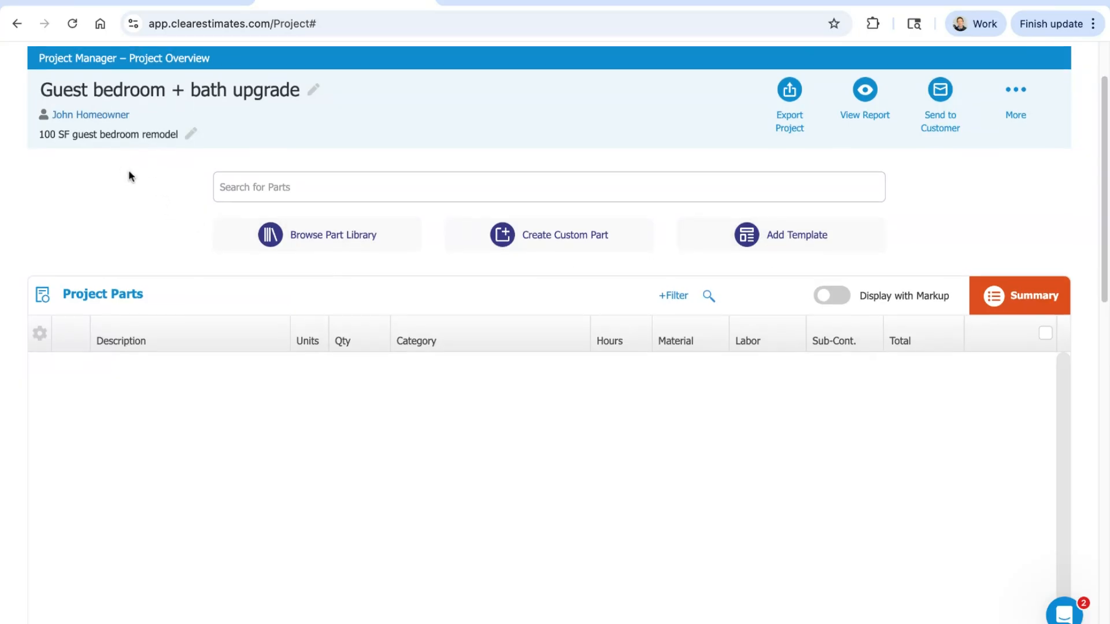
scroll(129, 173, "down", 7)
scroll(129, 168, "up", 5)
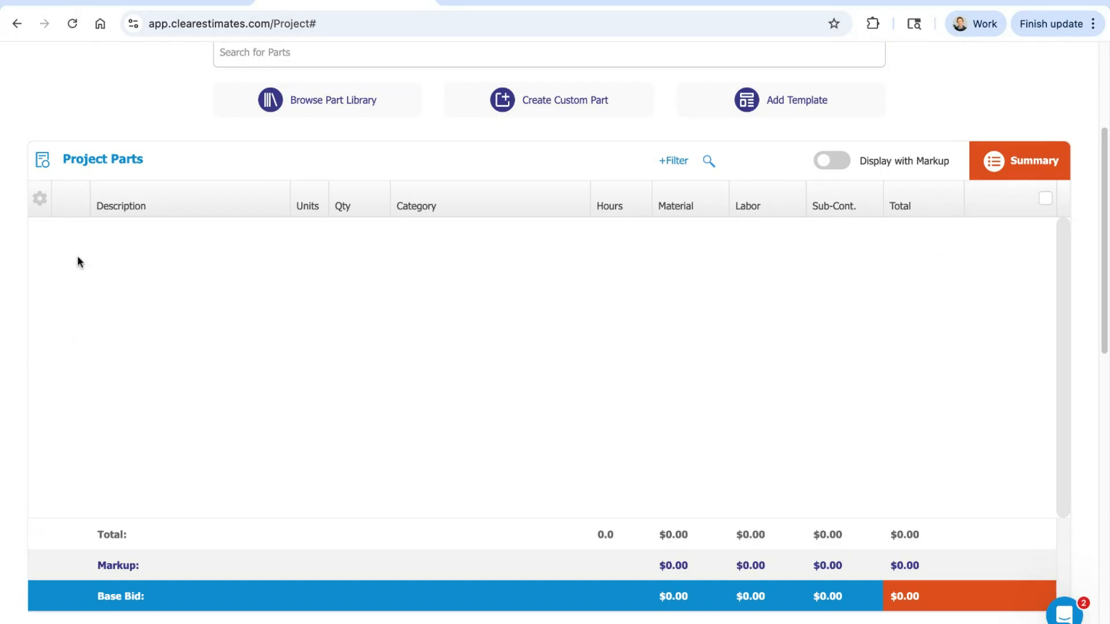
scroll(960, 313, "down", 2)
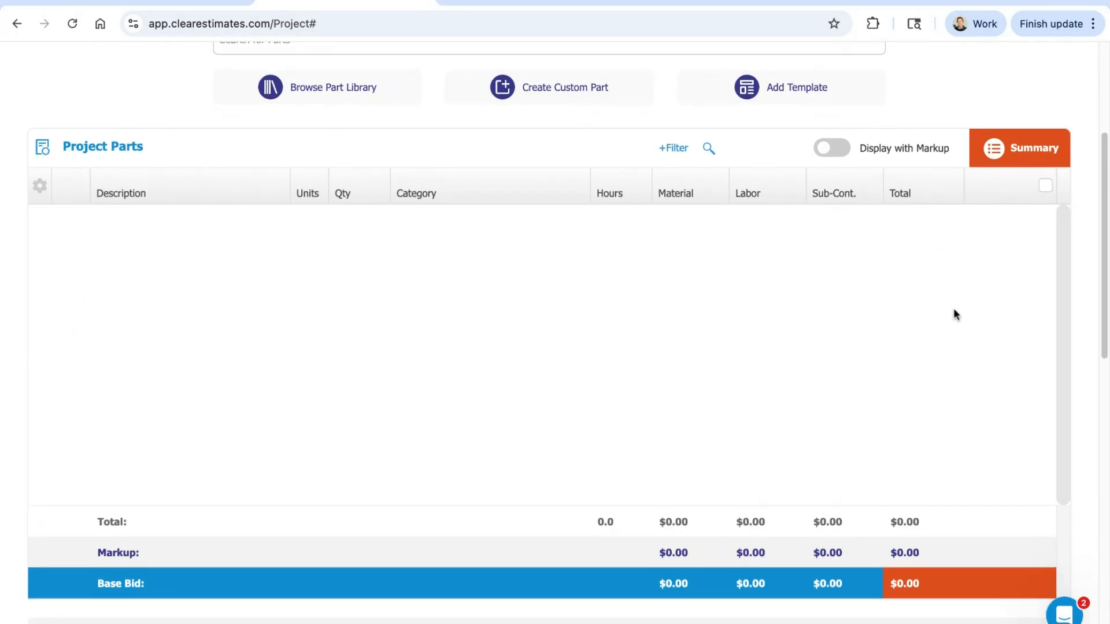
scroll(954, 290, "down", 5)
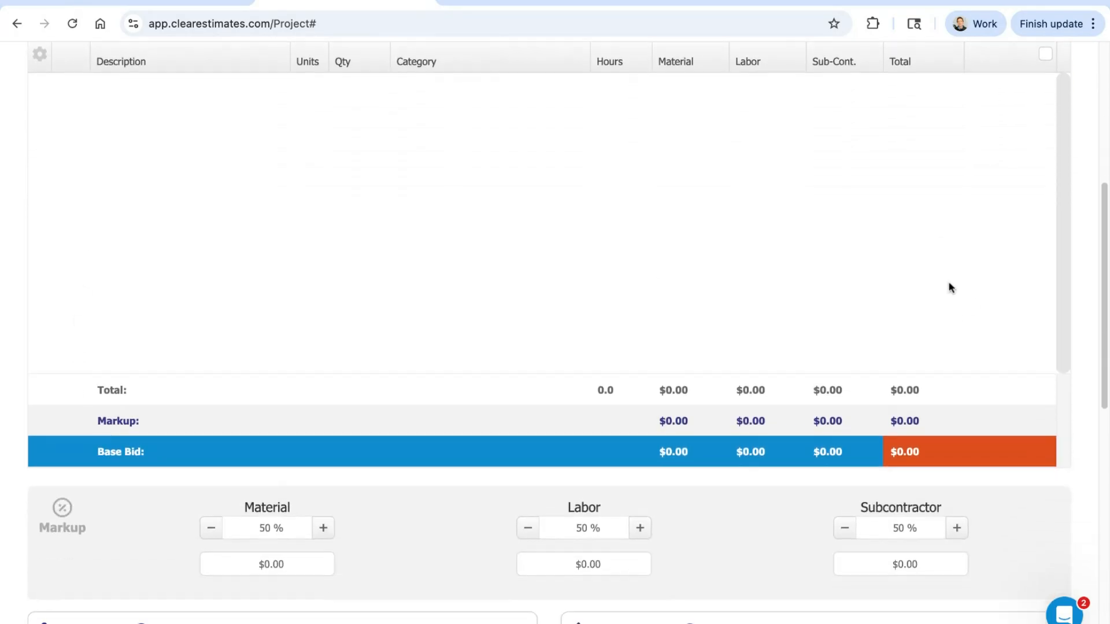
scroll(949, 283, "down", 2)
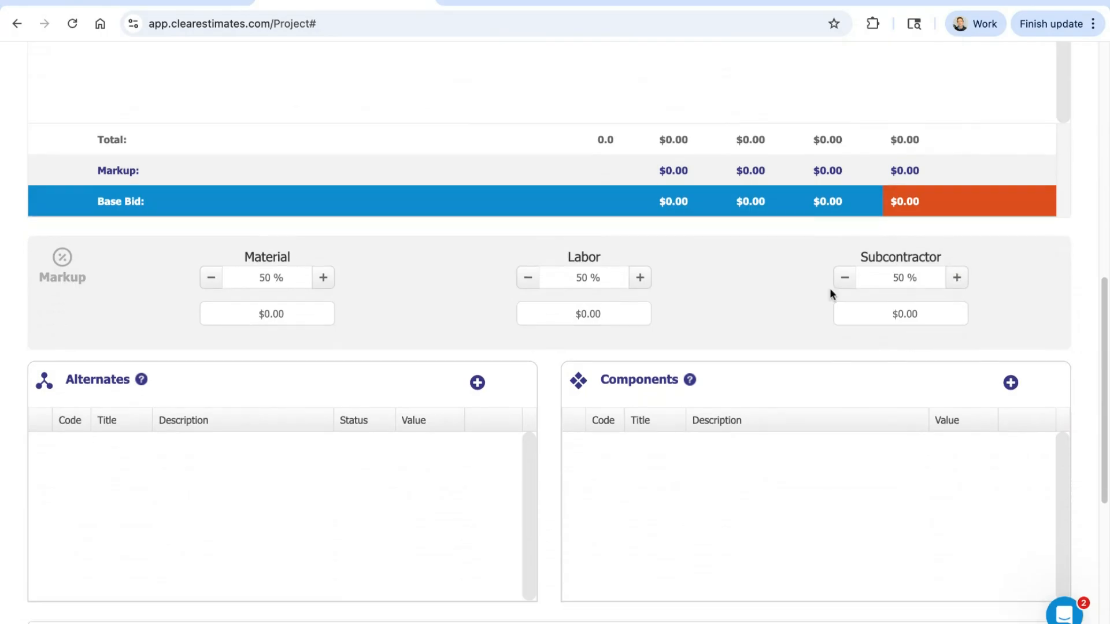
Step: Examine the material, labor and subcontractor markup percentages, opening the material and labor fields for editing and closing them
left_click(297, 281)
left_click_drag(297, 281, 241, 273)
left_click(412, 248)
double_click(299, 278)
double_click(611, 277)
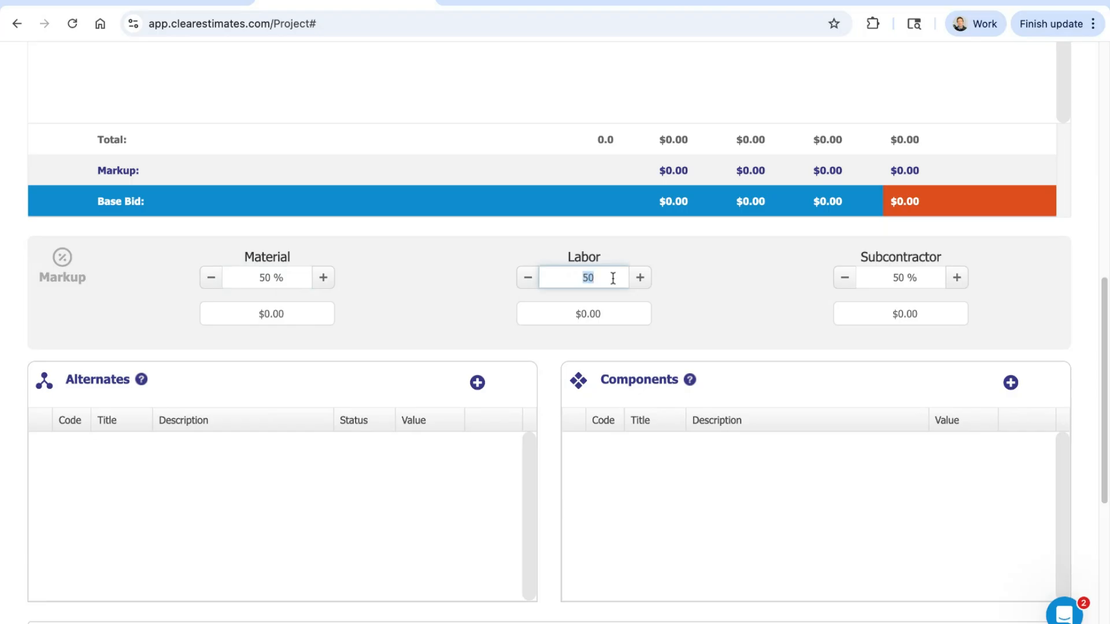
left_click_drag(329, 258, 241, 256)
left_click_drag(623, 250, 563, 254)
left_click_drag(946, 258, 850, 258)
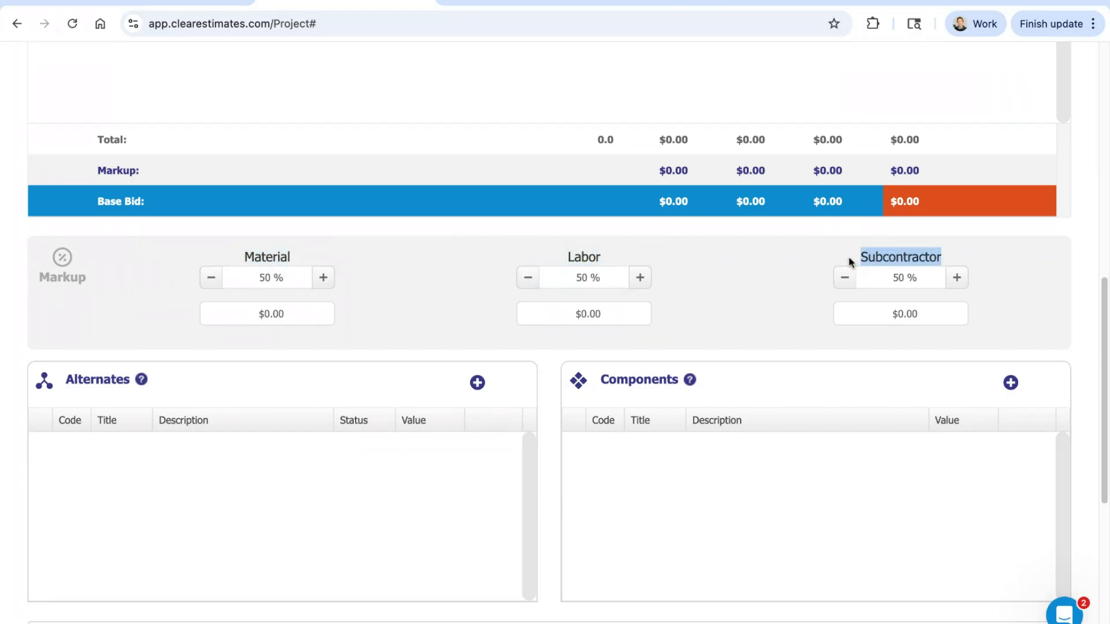
left_click(289, 277)
double_click(270, 277)
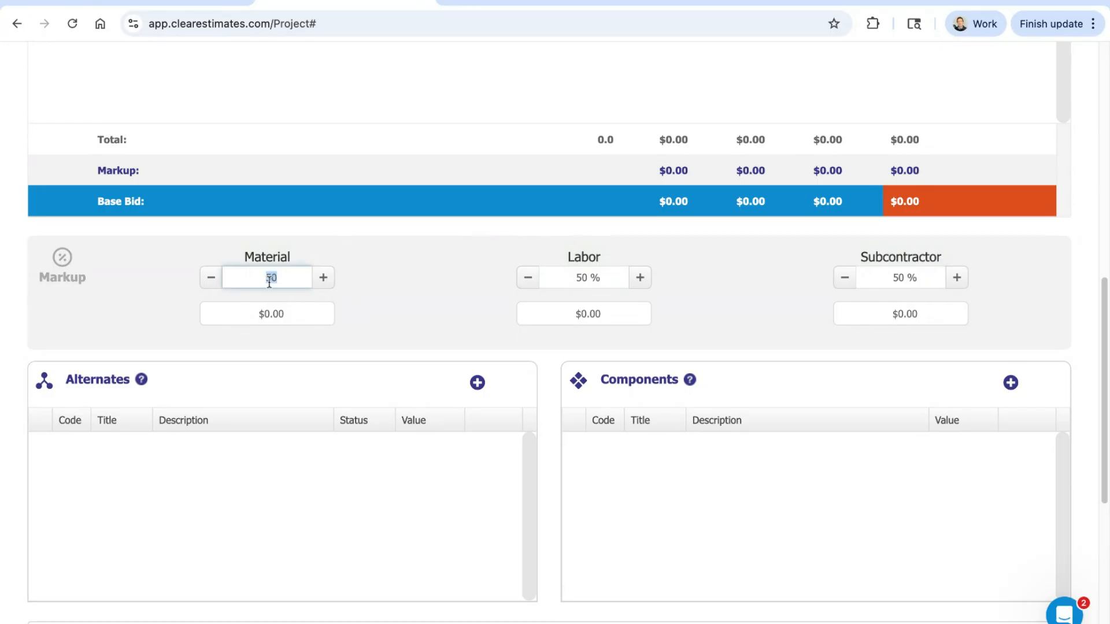
left_click(397, 276)
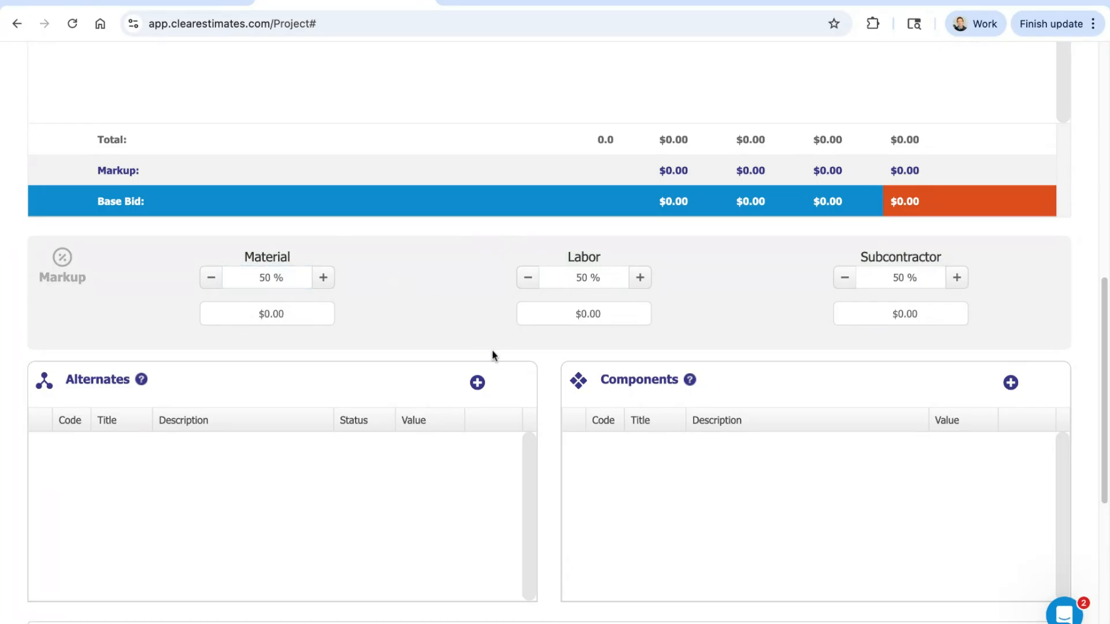
Step: Examine the Alternates and Components sections below the markup settings, including their help notes
scroll(498, 242, "down", 3)
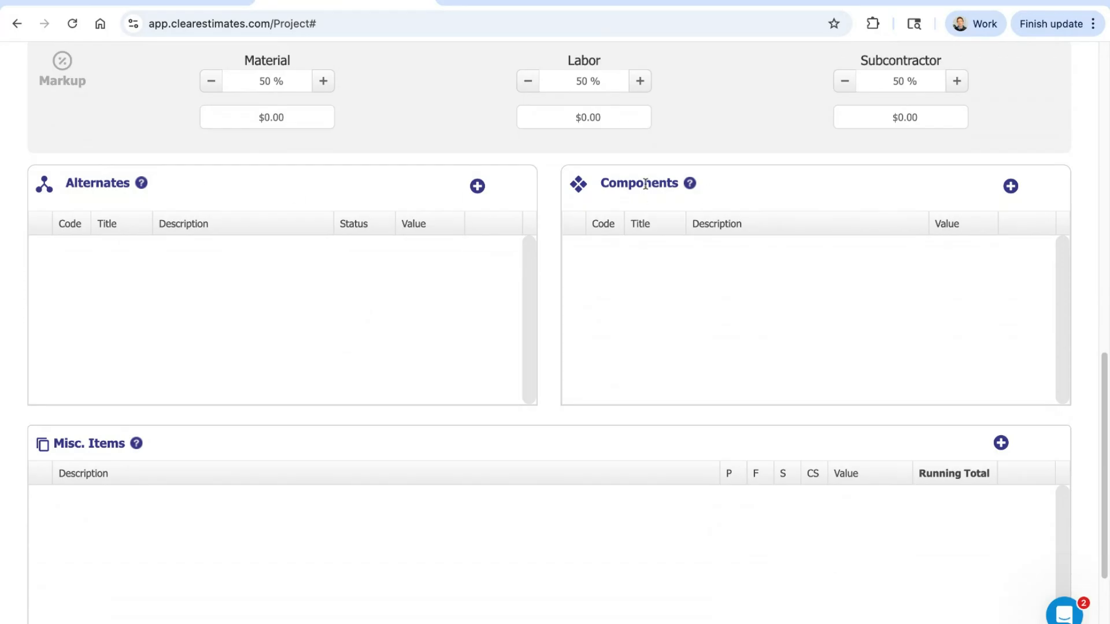
mouse_move(688, 190)
mouse_move(140, 189)
scroll(506, 314, "up", 1)
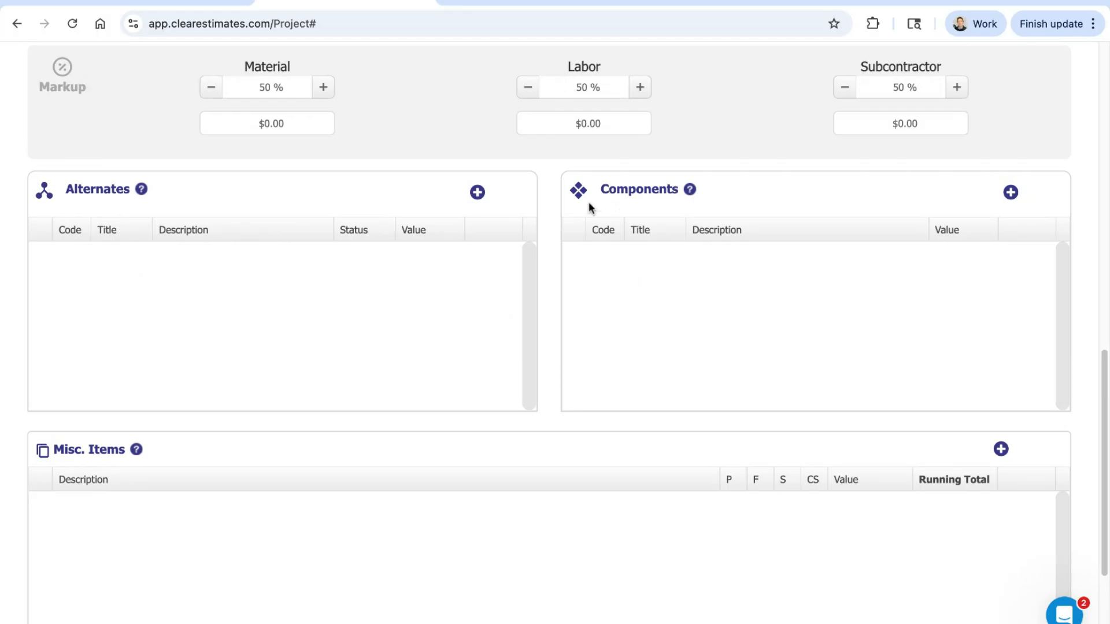
left_click_drag(127, 193, 65, 193)
left_click(245, 297)
Step: View the Misc. Items section with its help note, and revisit the material markup field before closing it
scroll(583, 254, "down", 3)
scroll(581, 249, "down", 1)
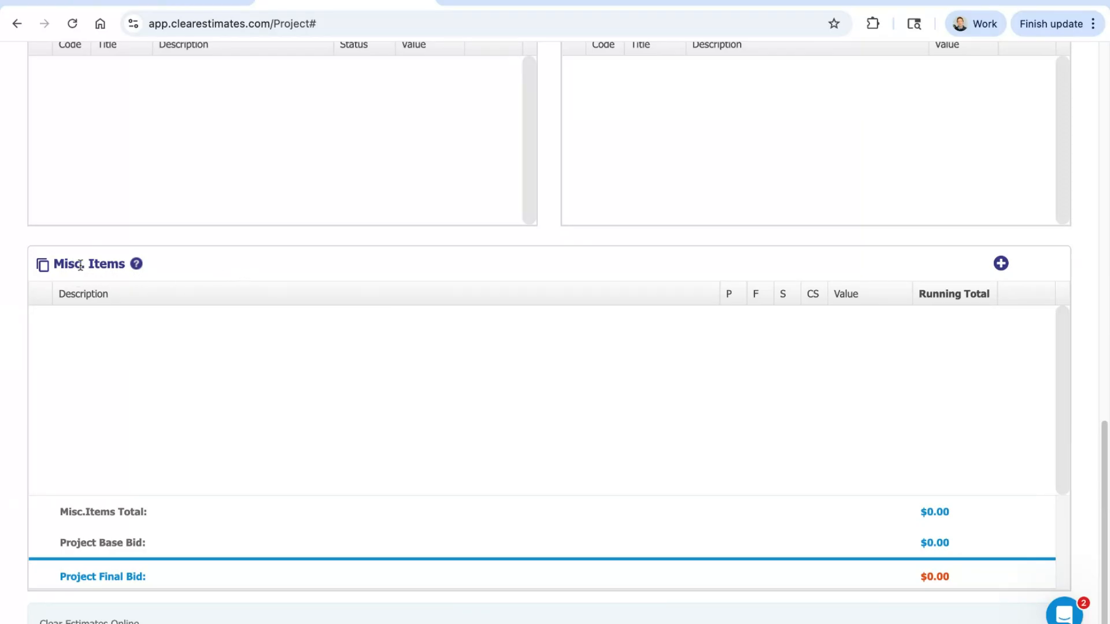
mouse_move(138, 270)
scroll(442, 381, "up", 8)
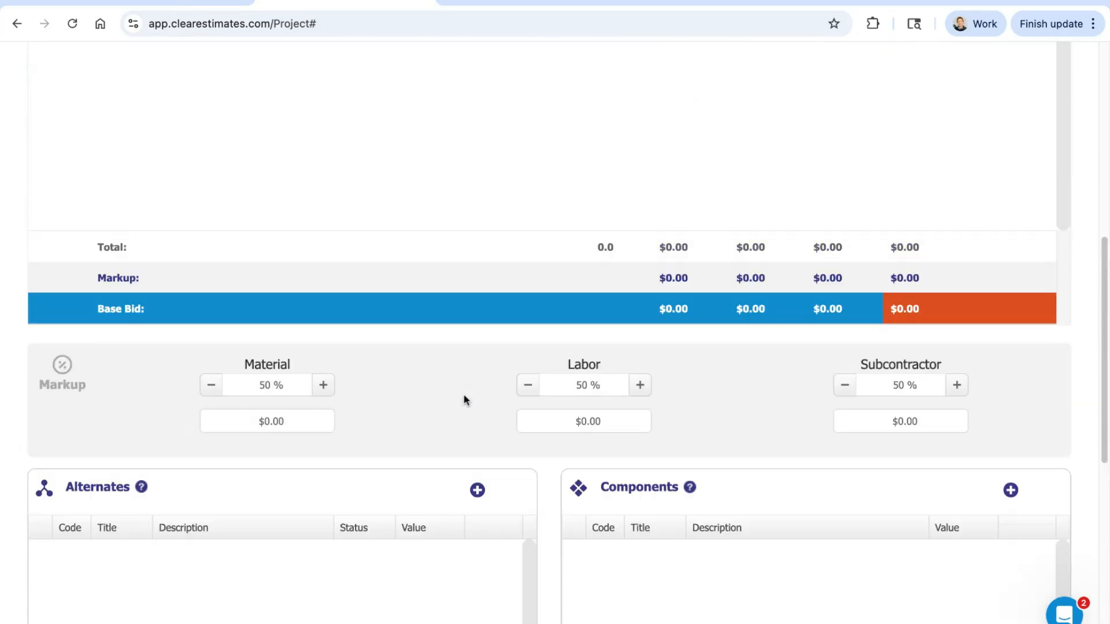
left_click(285, 384)
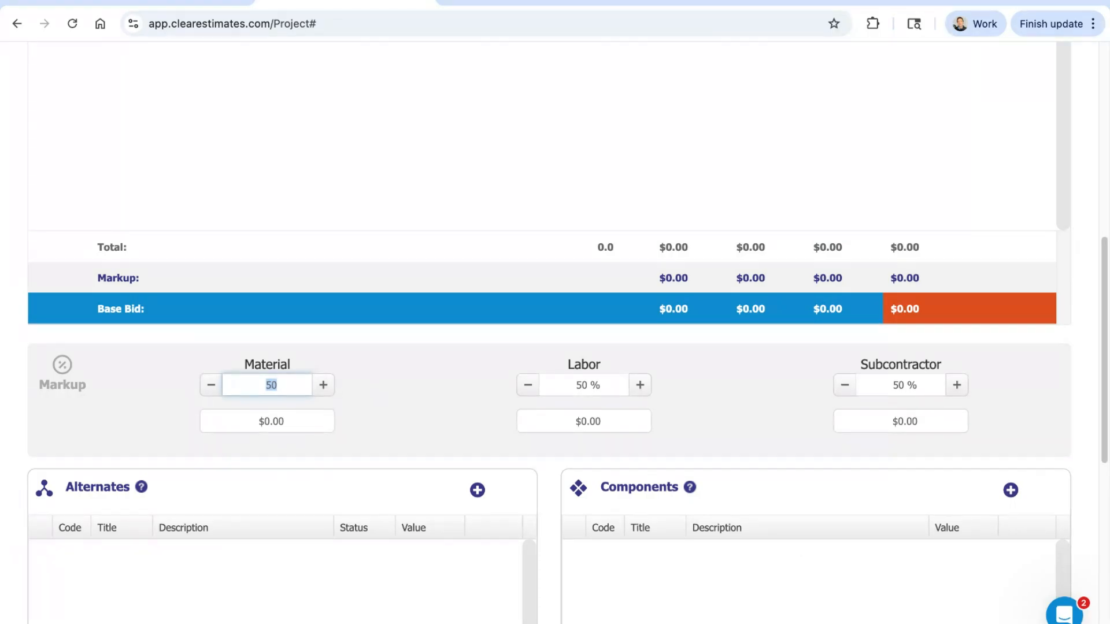
left_click(361, 384)
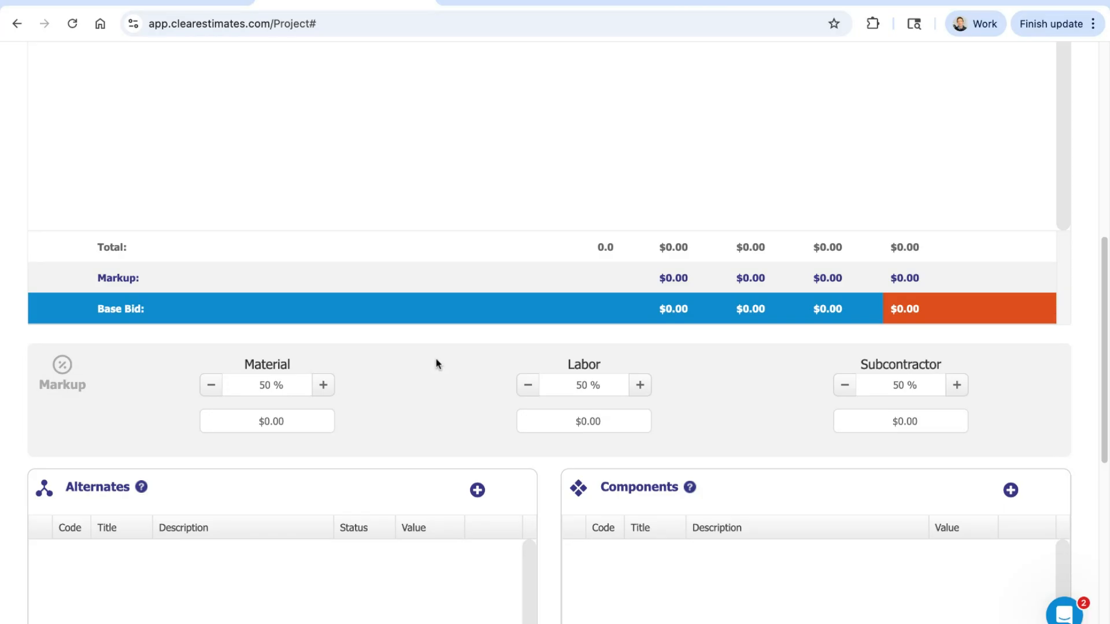
Step: Start a new line item in the Misc. Items section with the description "Sales tax"
scroll(435, 363, "down", 1)
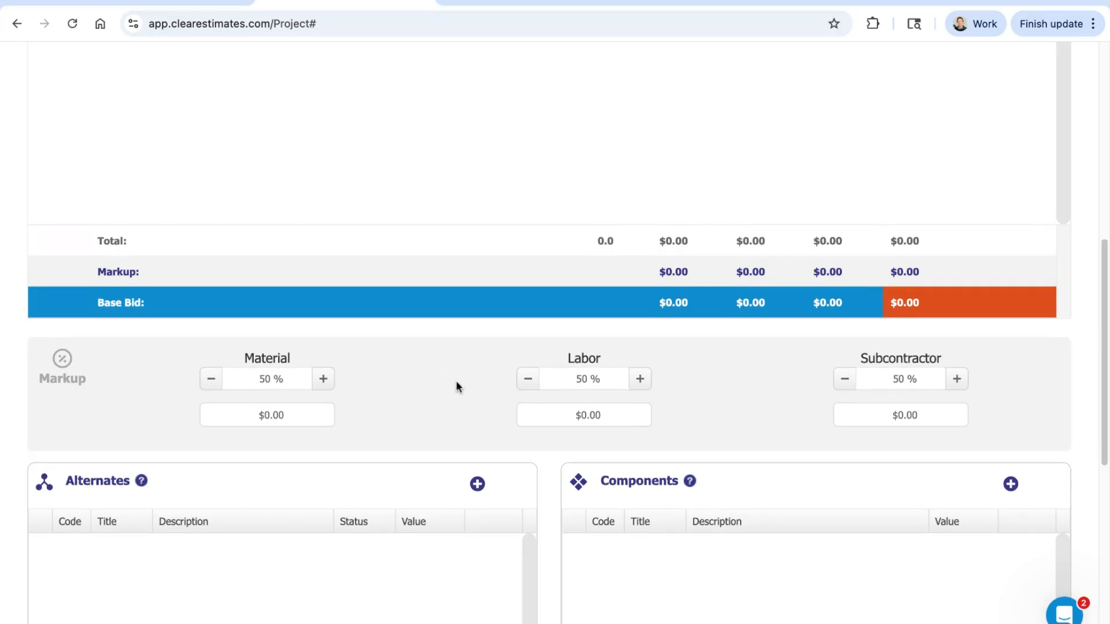
scroll(456, 382, "down", 8)
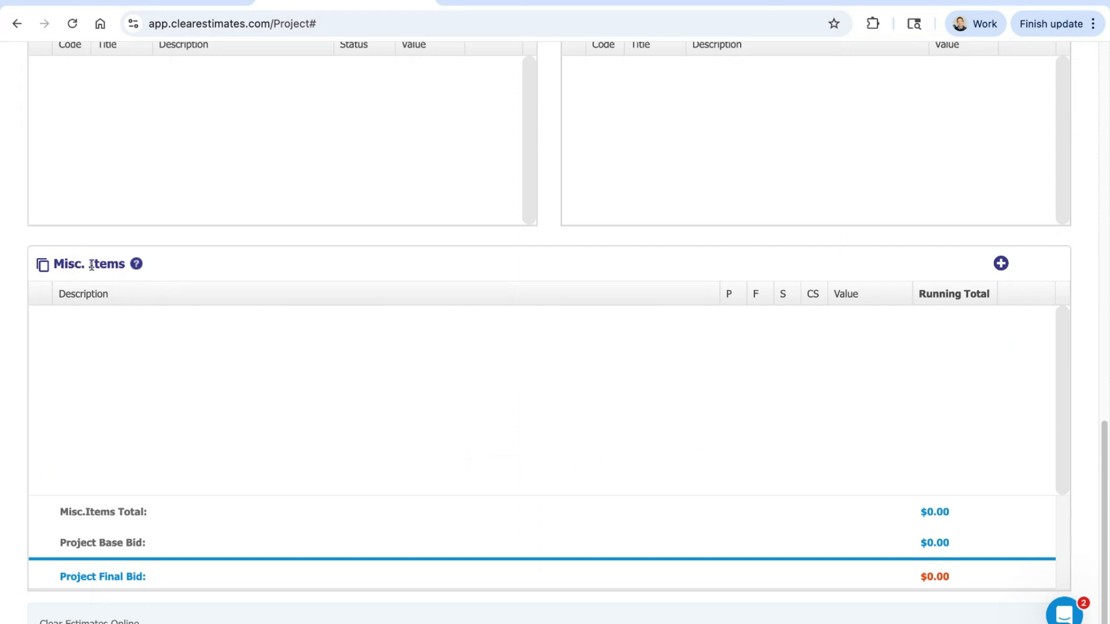
triple_click(58, 262)
left_click(233, 277)
left_click(1002, 265)
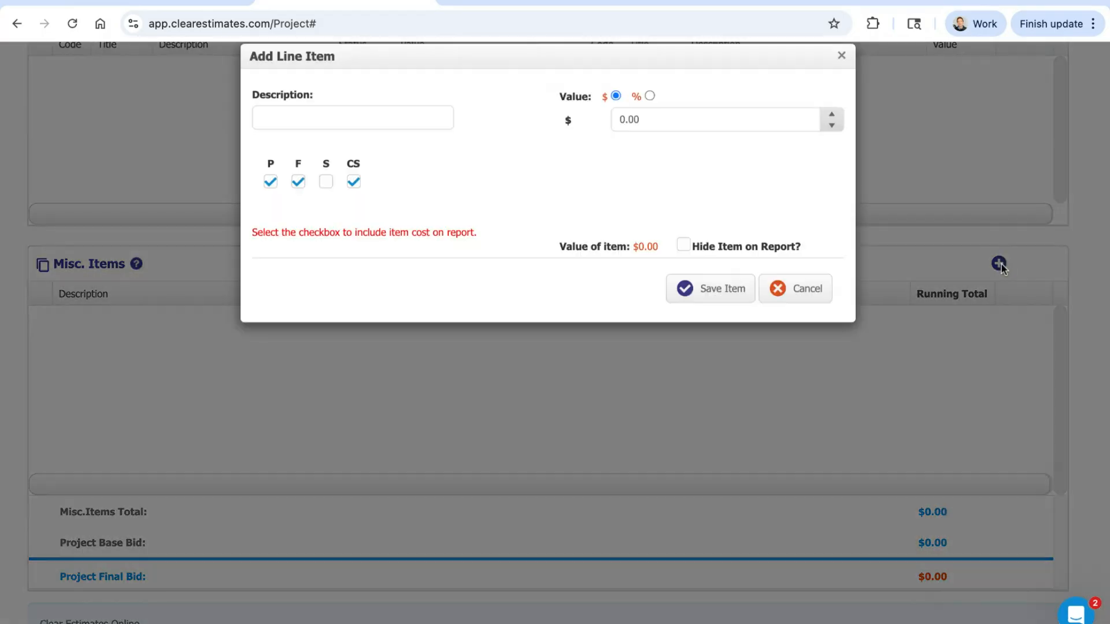
left_click(355, 144)
type("Sale")
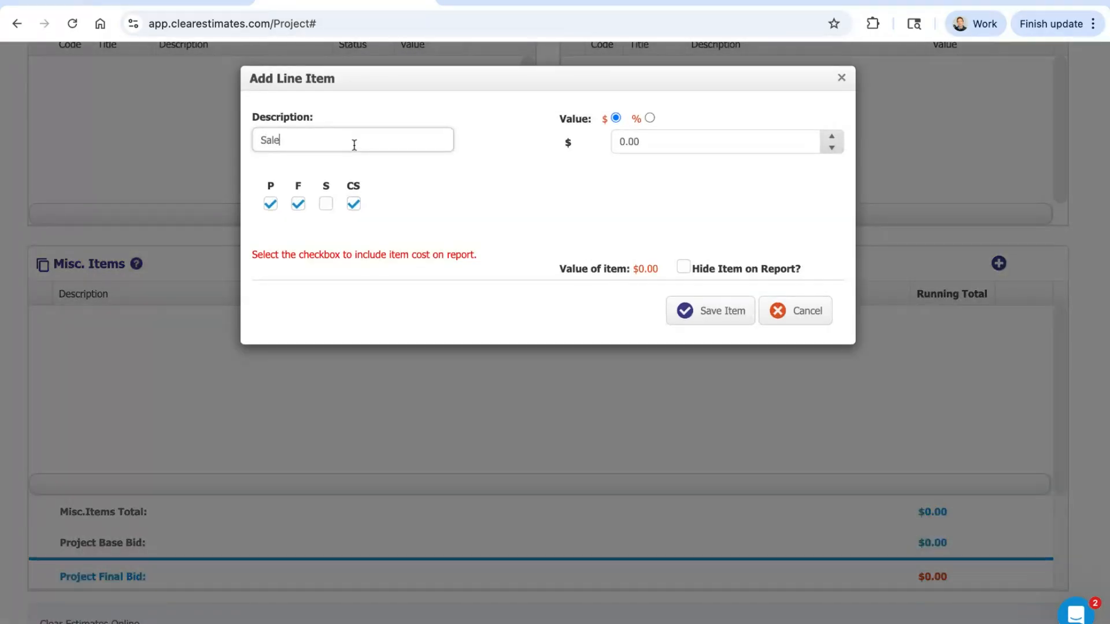
type("s tax")
left_click(480, 169)
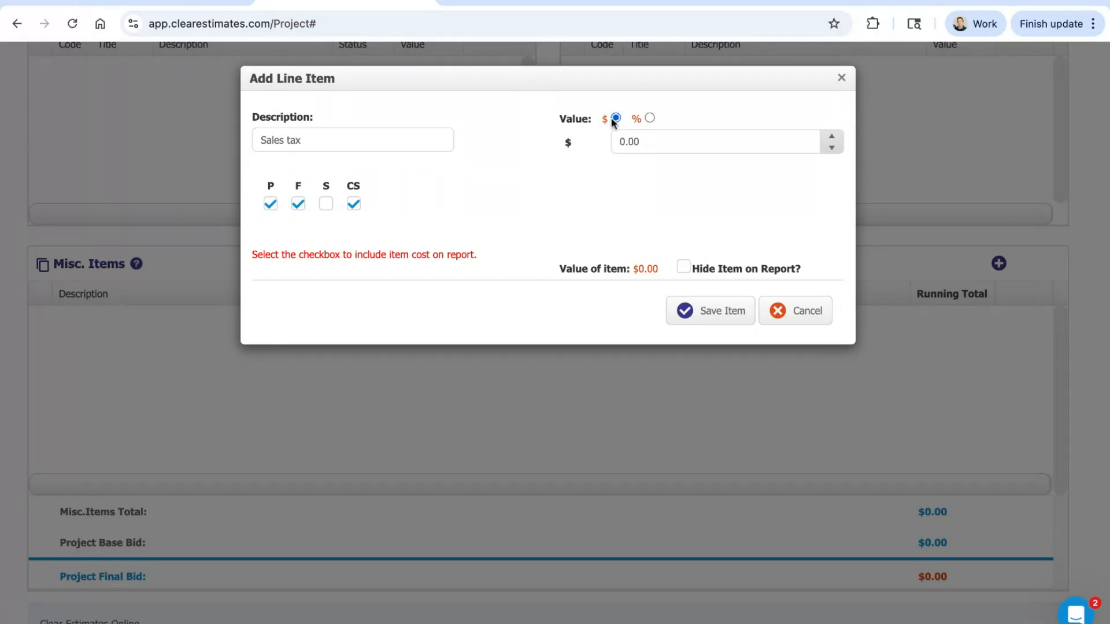
Step: Set the Sales tax item's value to 6% of Actual Total Cost, save the item and close the dialog
left_click(649, 119)
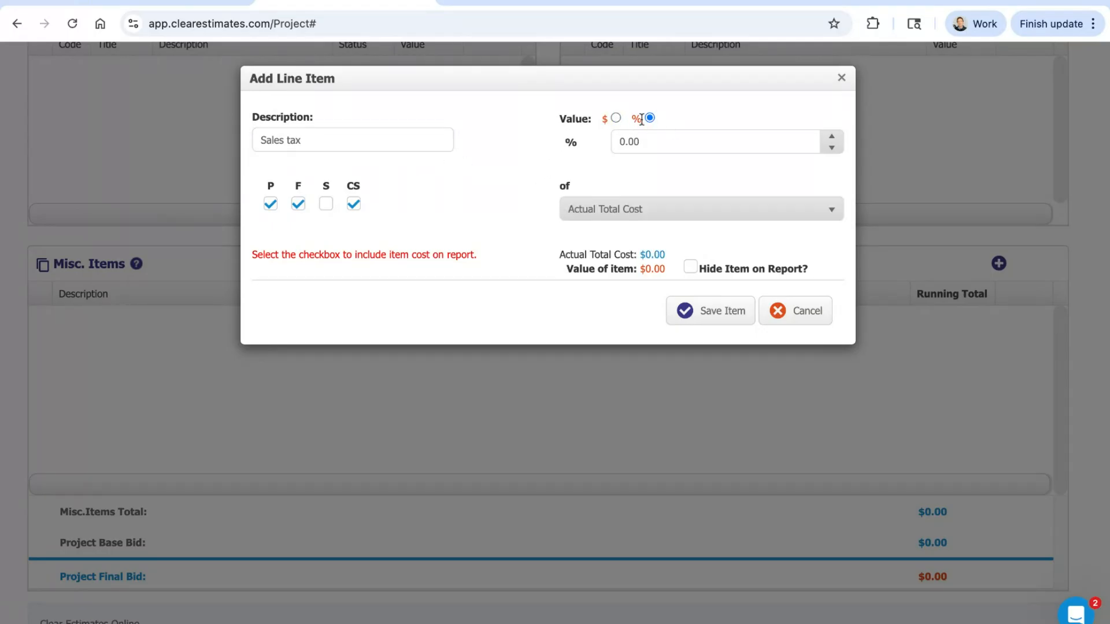
left_click(653, 146)
key("BackSpace")
type("6")
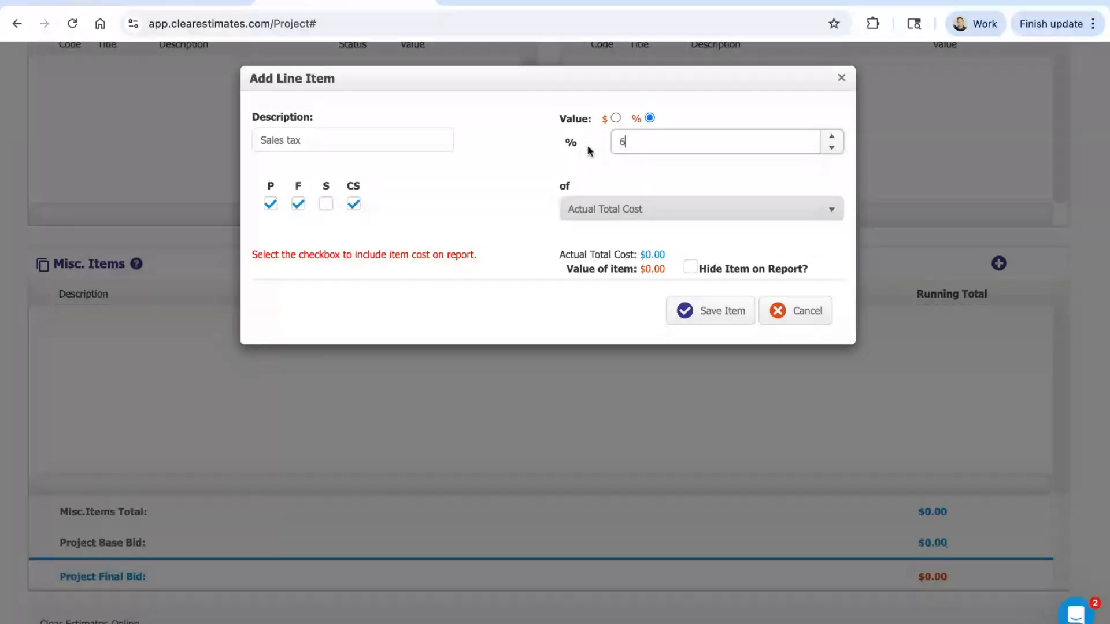
left_click(516, 167)
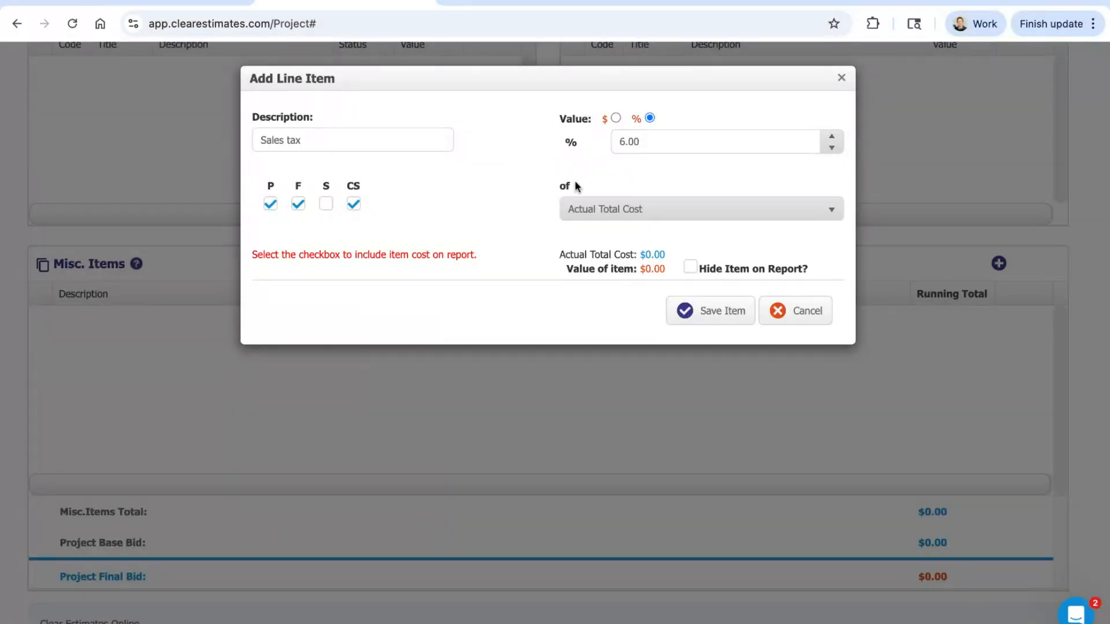
left_click(682, 210)
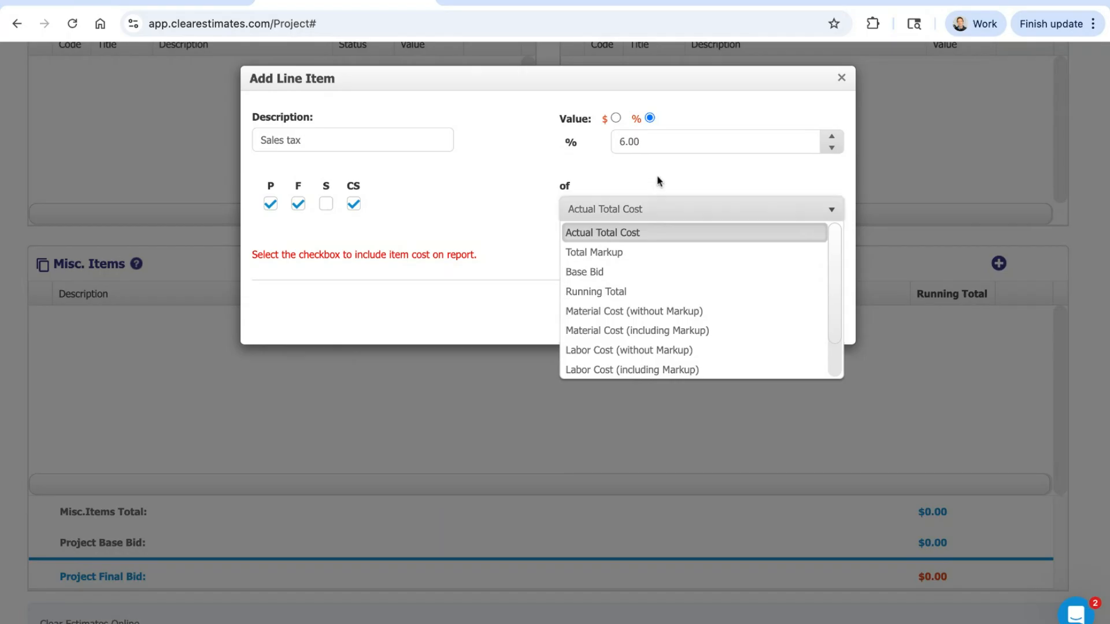
left_click(656, 207)
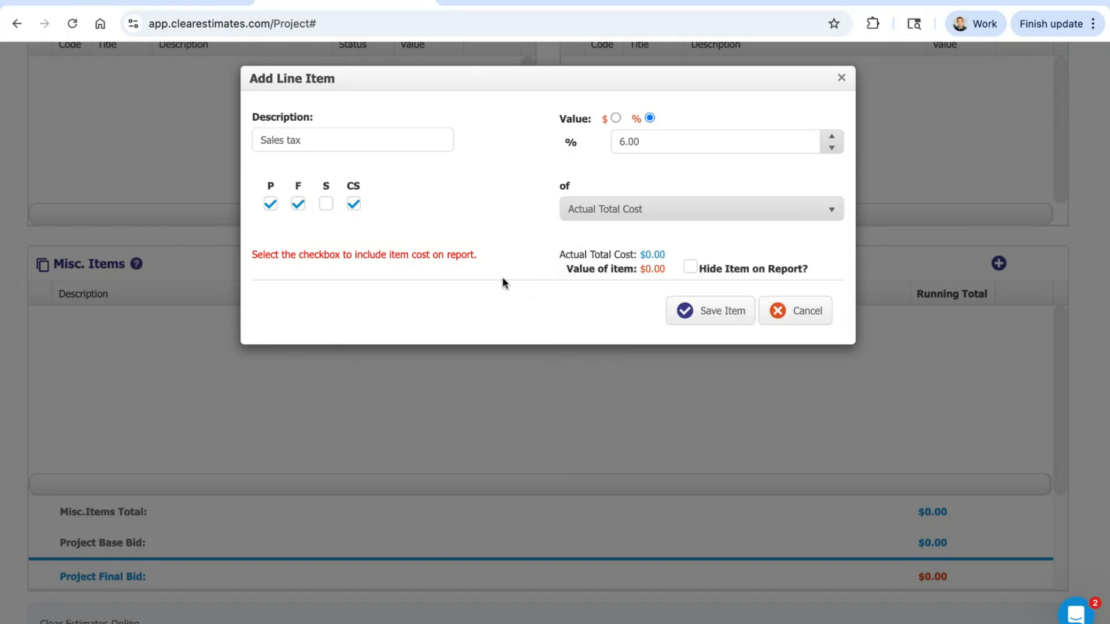
left_click(714, 311)
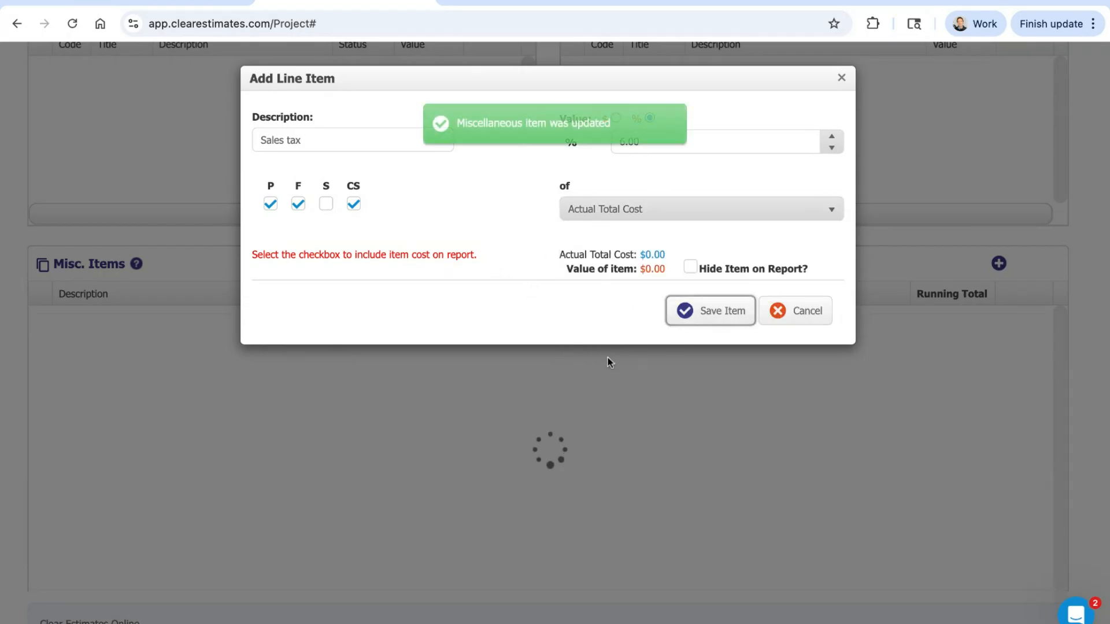
left_click(842, 78)
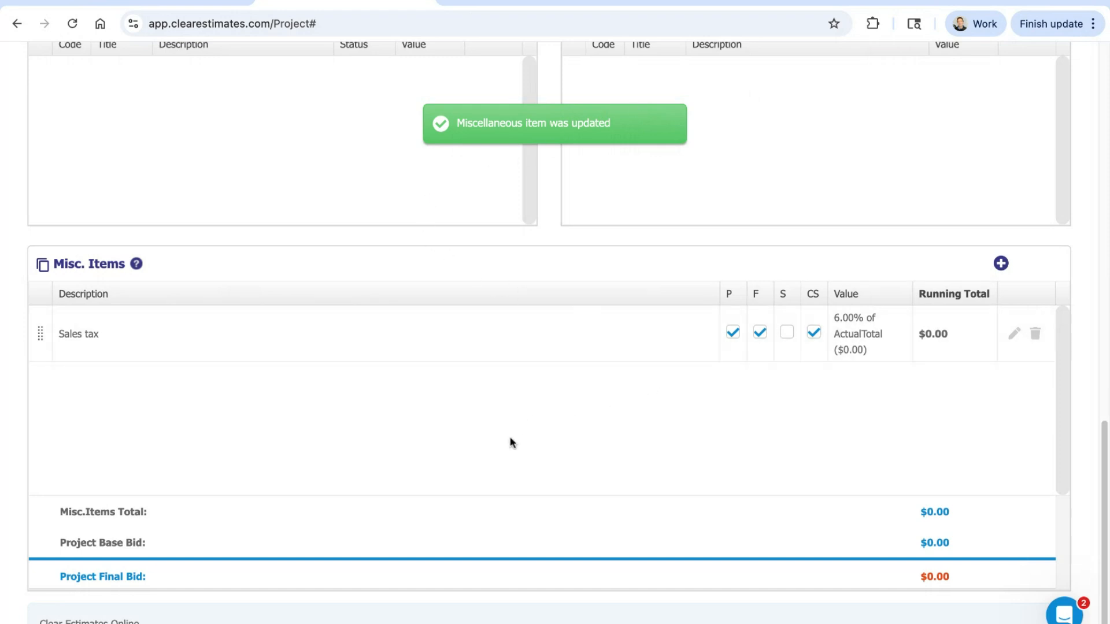
Step: Return to the project's part search and search the parts for "drywall"
scroll(563, 466, "up", 1)
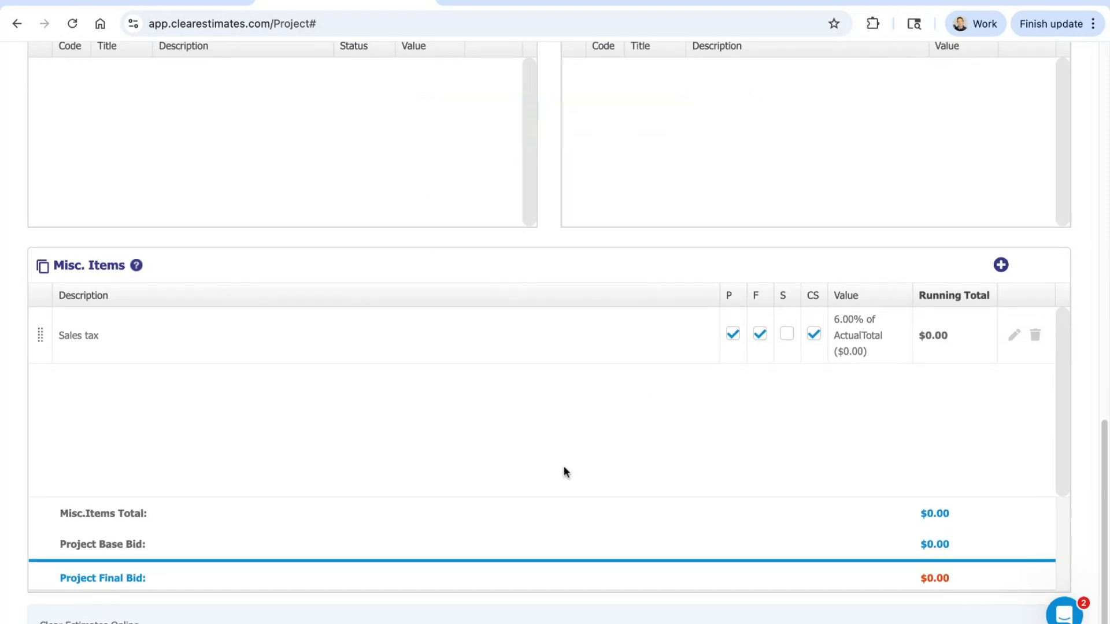
scroll(566, 470, "up", 15)
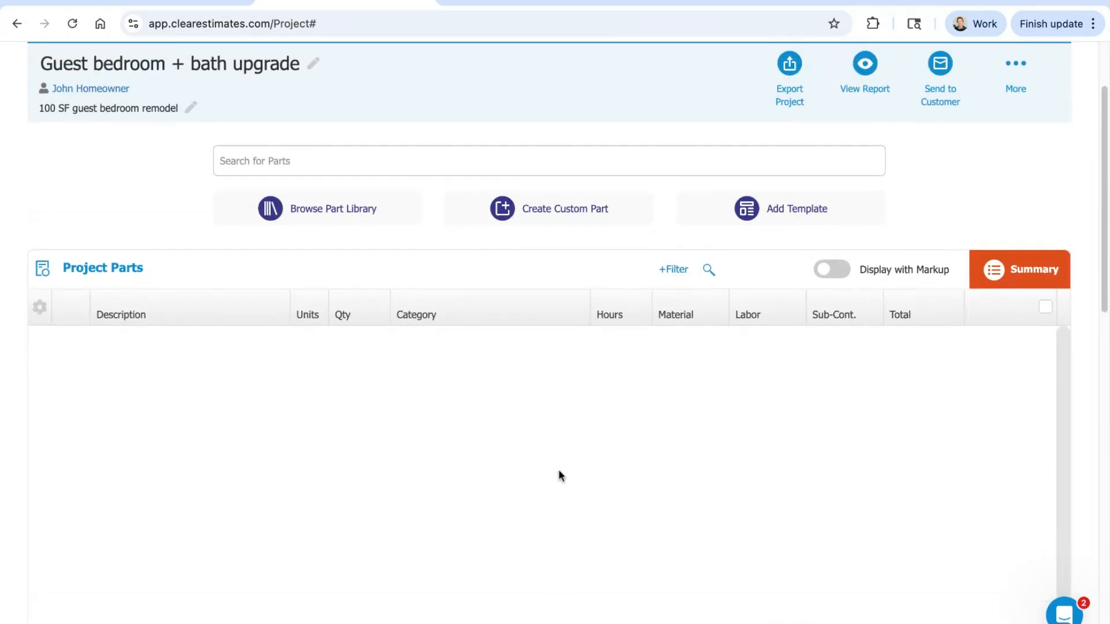
scroll(548, 486, "up", 2)
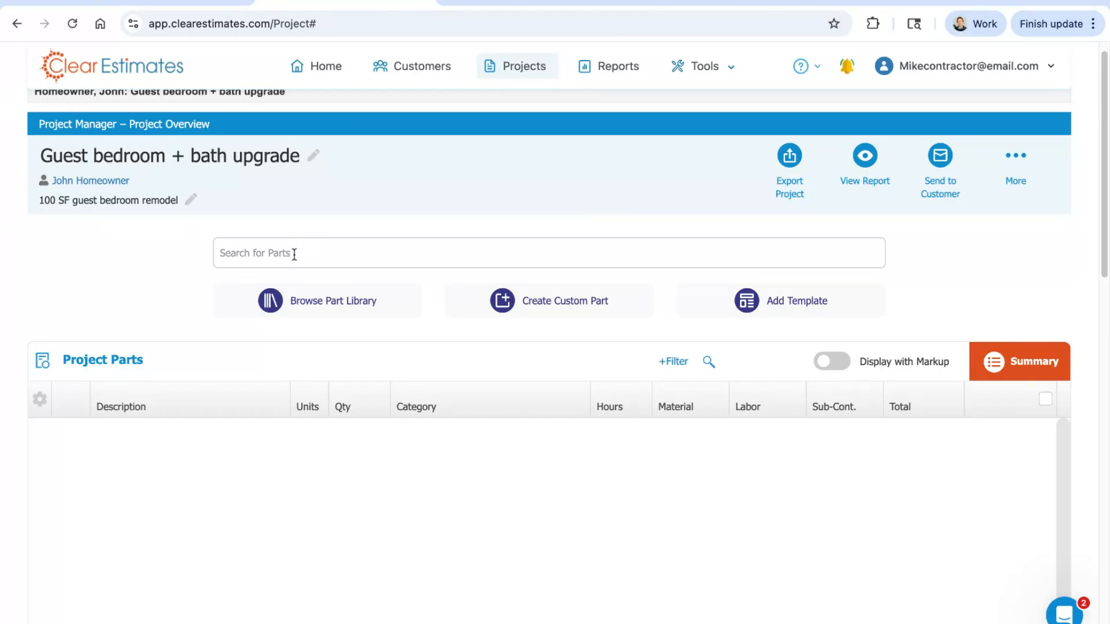
type("d")
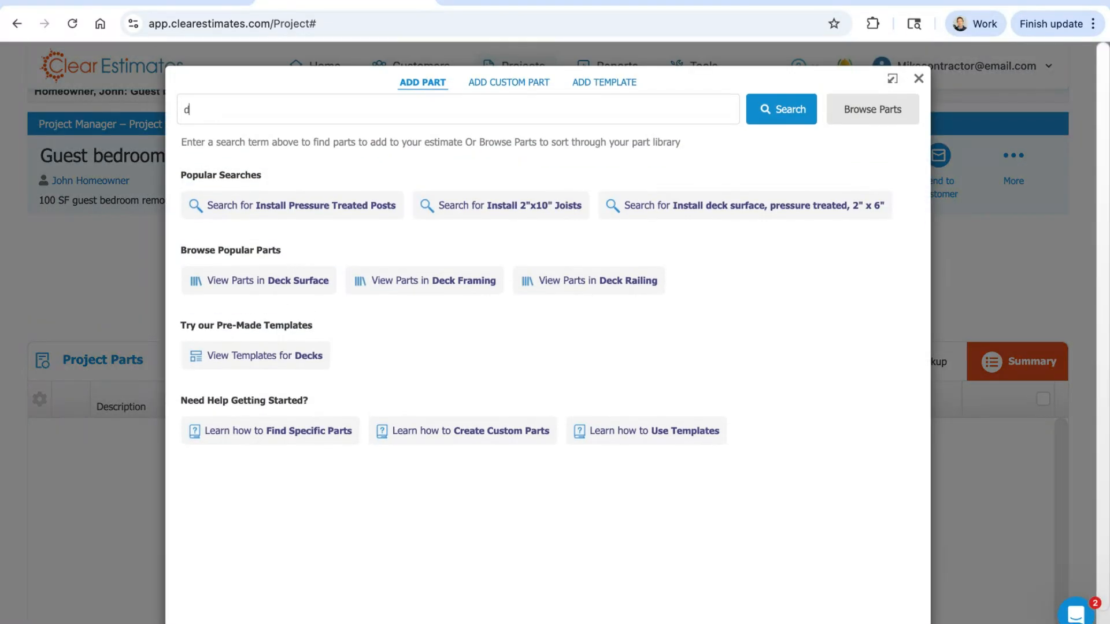
type("rywall")
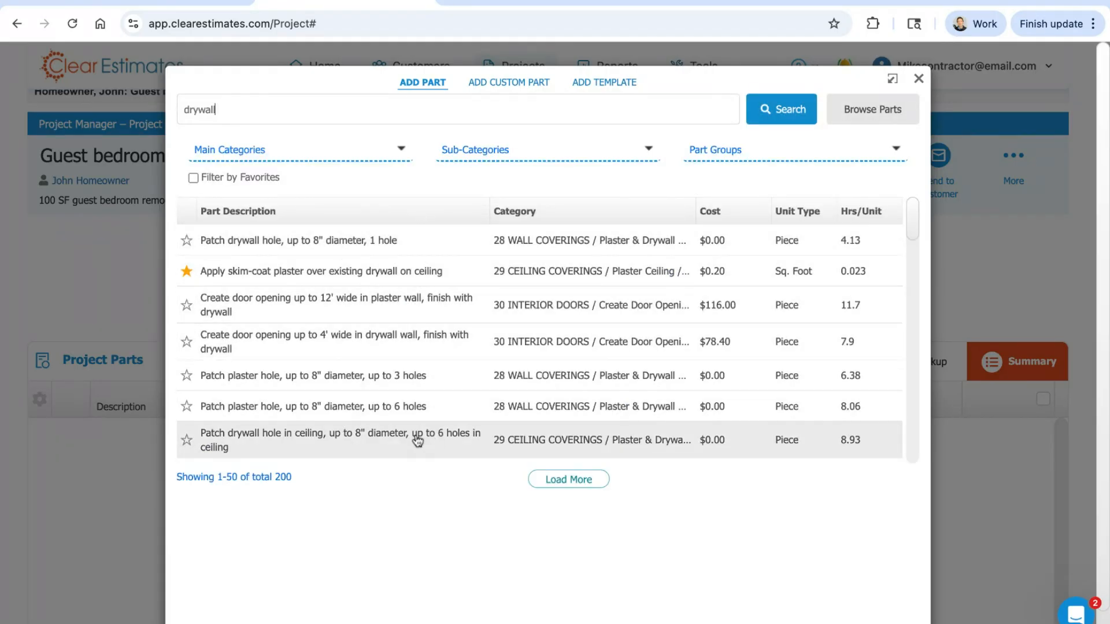
Step: Look through the drywall parts found, including the 1/2" and 5/8" installation entries, and close the Add Part window
scroll(400, 261, "down", 1)
scroll(400, 260, "down", 5)
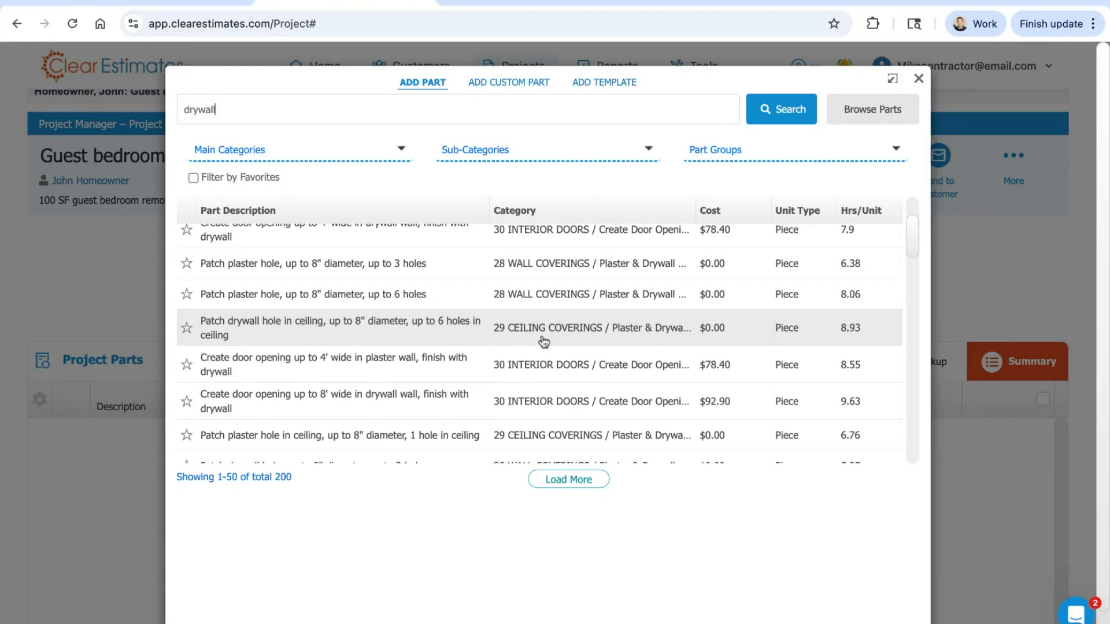
scroll(533, 349, "down", 1)
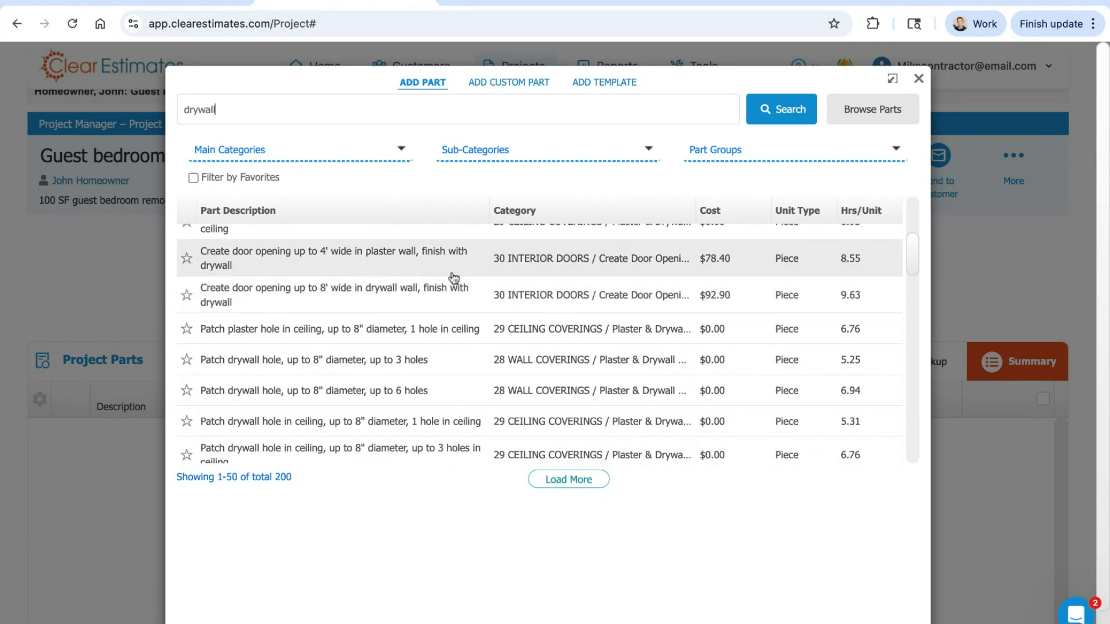
scroll(440, 289, "down", 5)
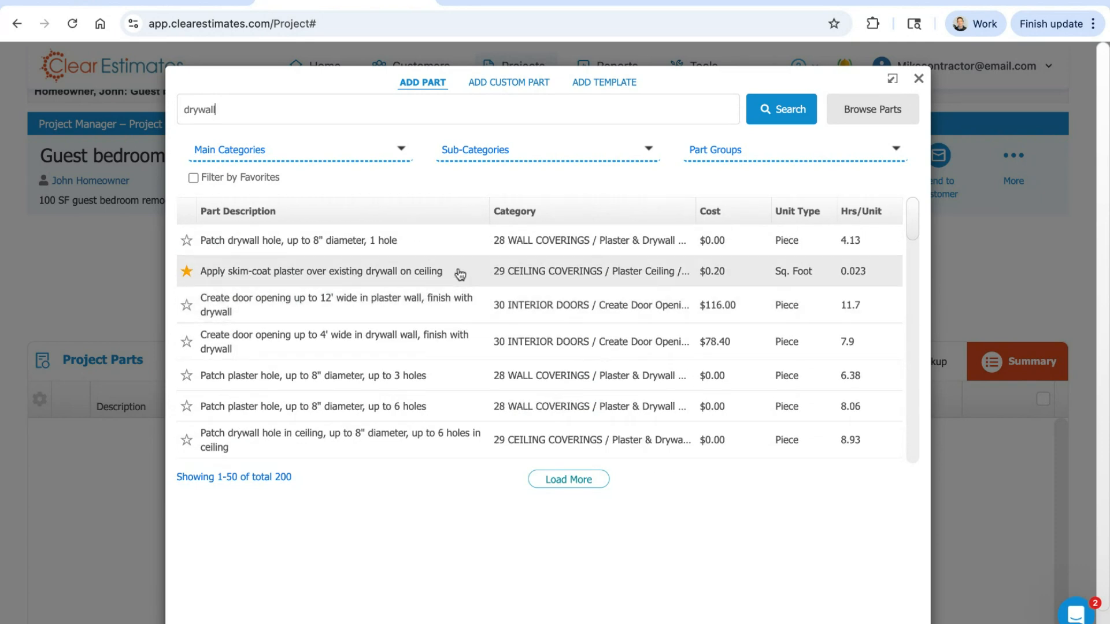
scroll(449, 283, "down", 7)
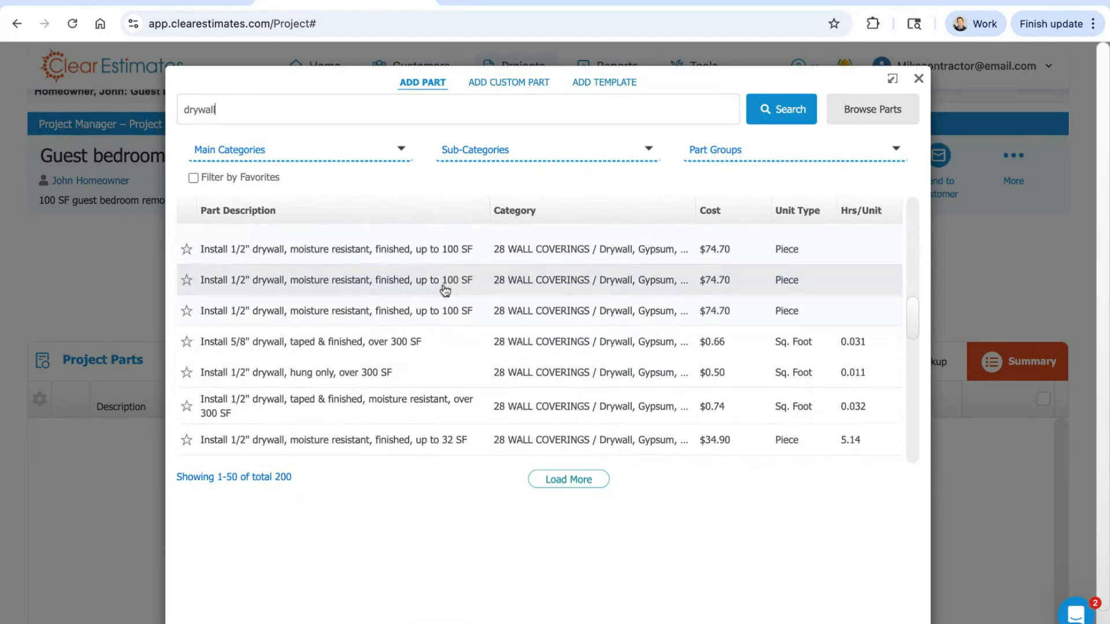
scroll(445, 291, "down", 4)
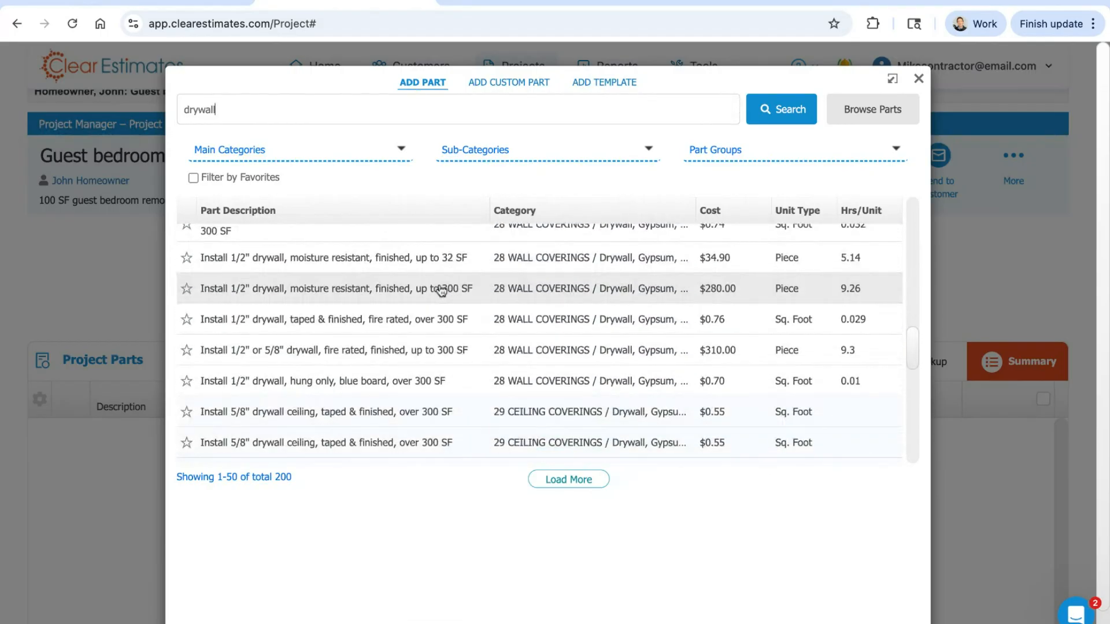
left_click(919, 78)
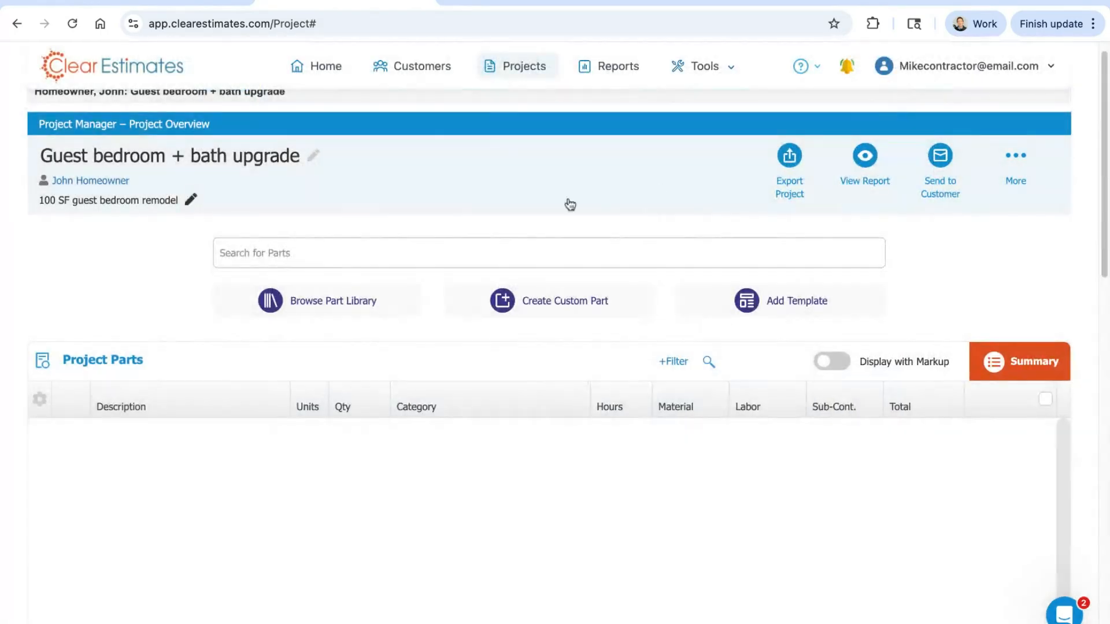
Step: Open the part library for browsing and examine its list of main categories from project preparation through general plumbing
left_click(332, 307)
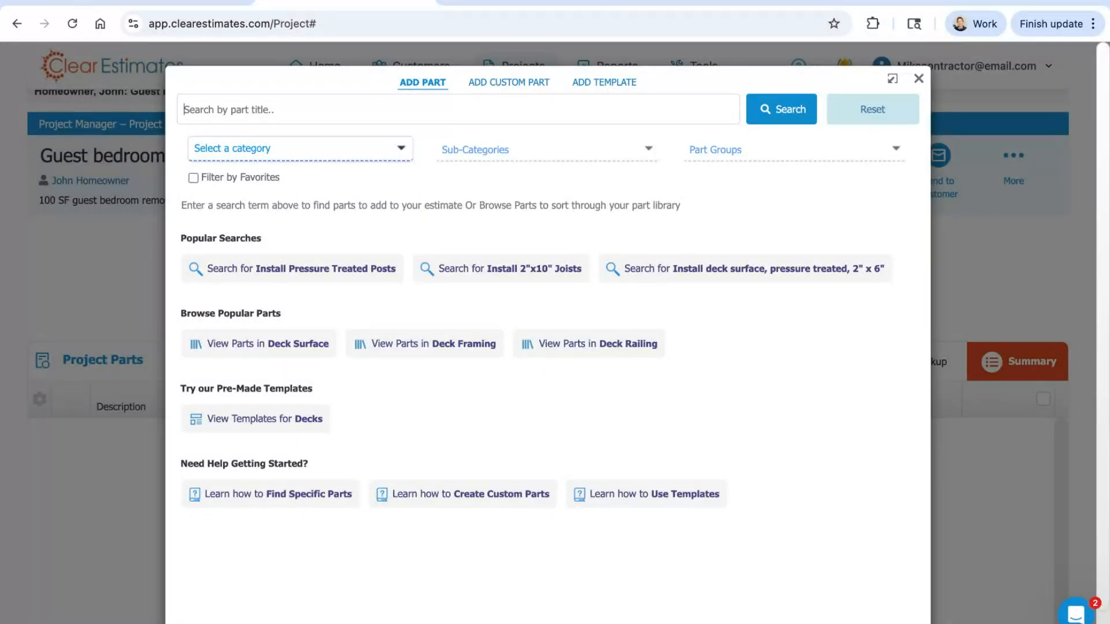
left_click(324, 148)
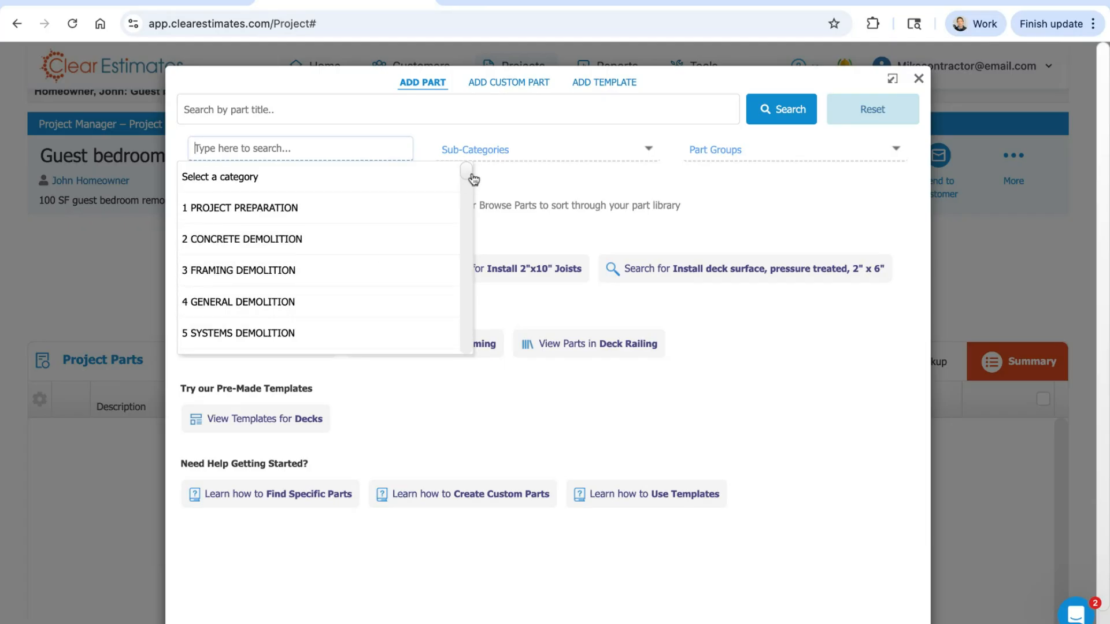
scroll(473, 179, "down", 2)
scroll(473, 179, "up", 1)
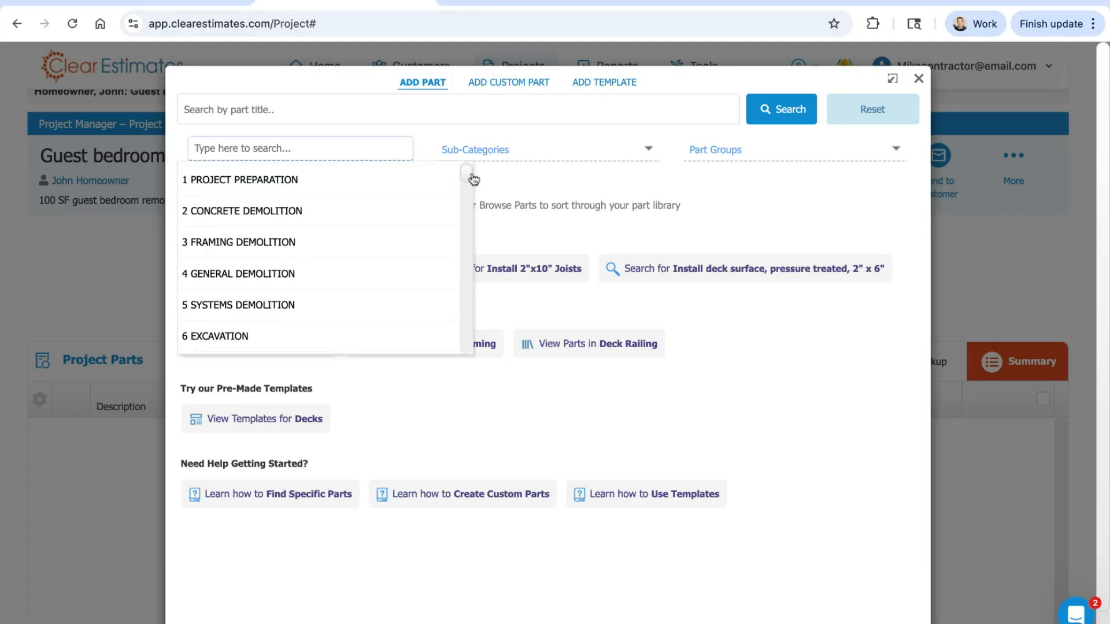
scroll(474, 179, "up", 1)
scroll(474, 180, "down", 1)
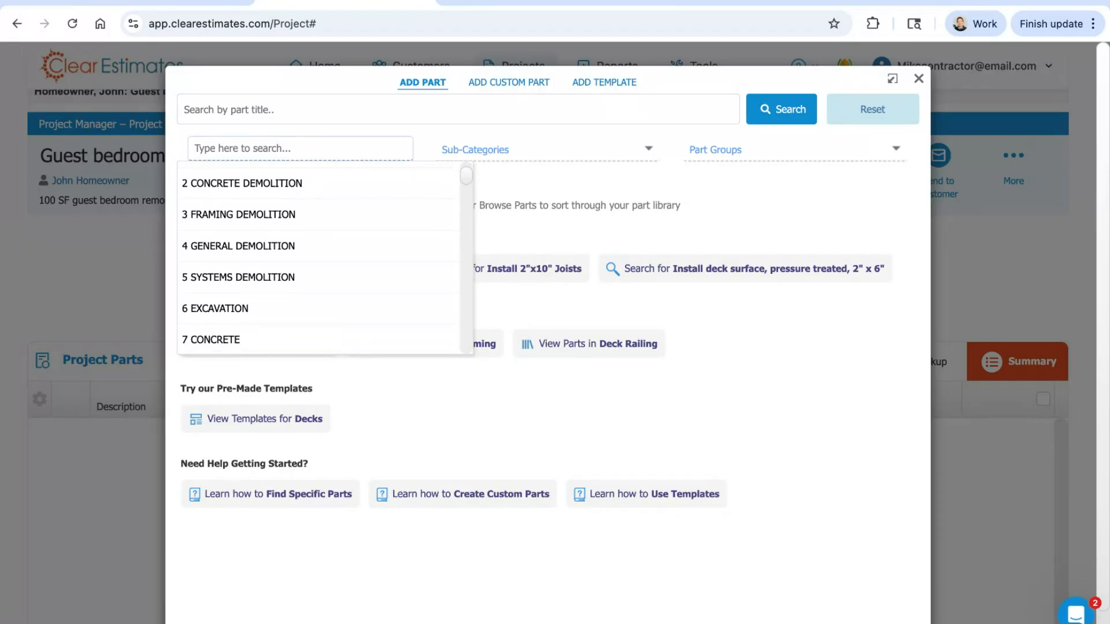
scroll(473, 179, "up", 2)
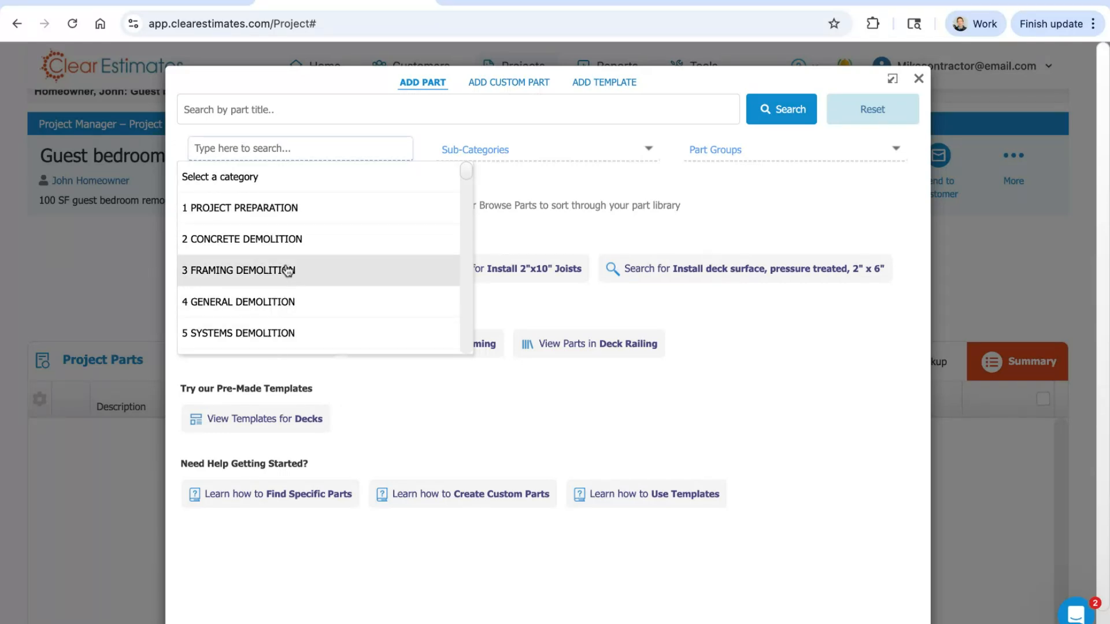
scroll(467, 181, "down", 2)
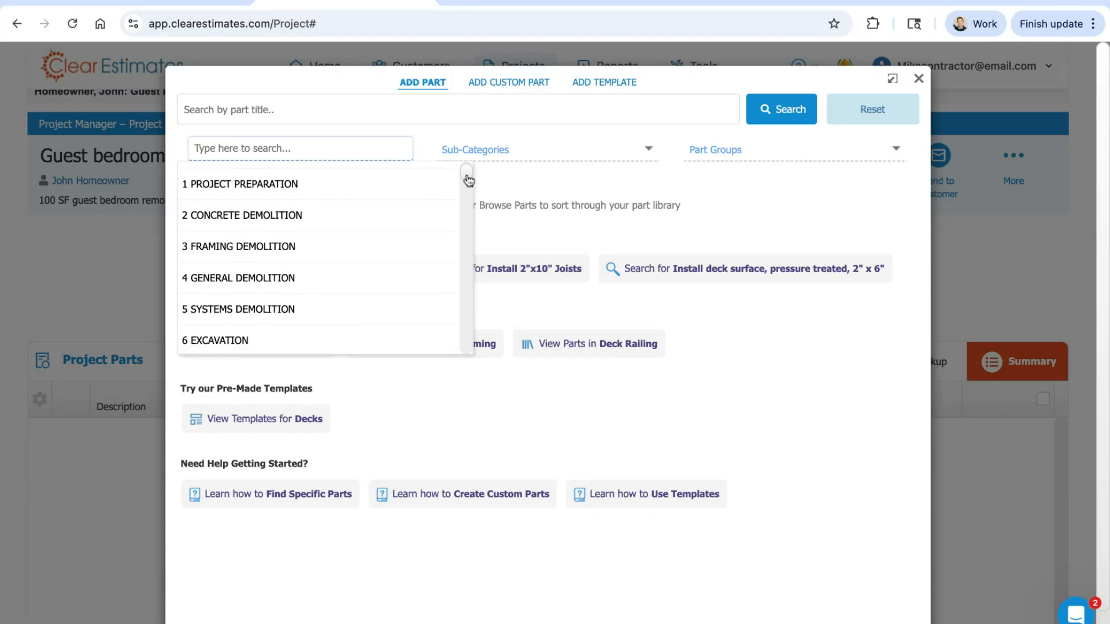
scroll(468, 181, "down", 4)
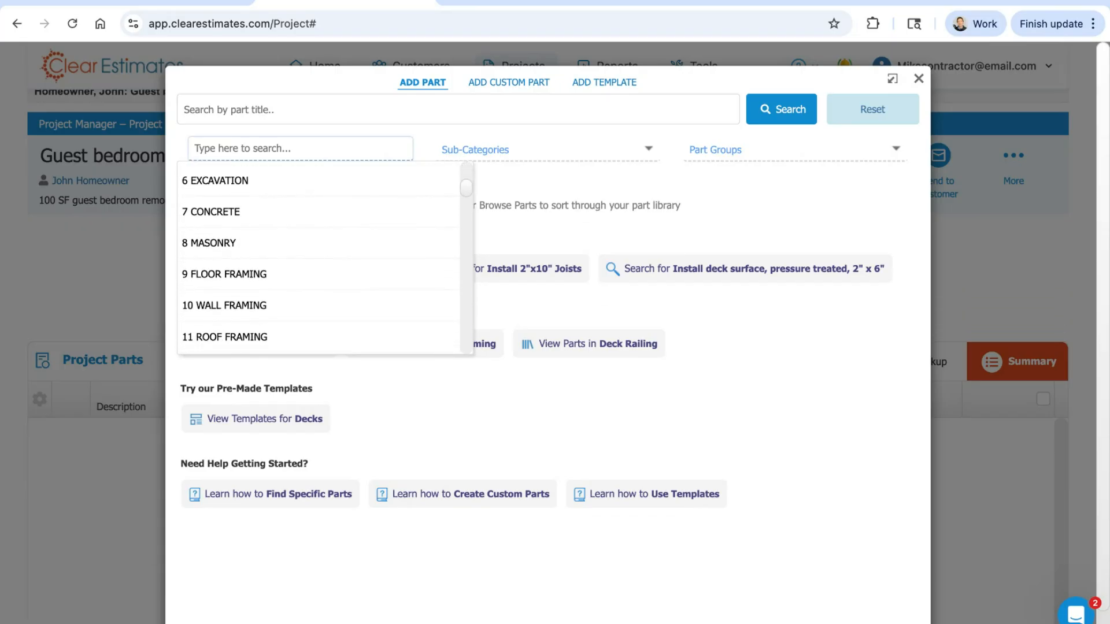
scroll(384, 293, "down", 2)
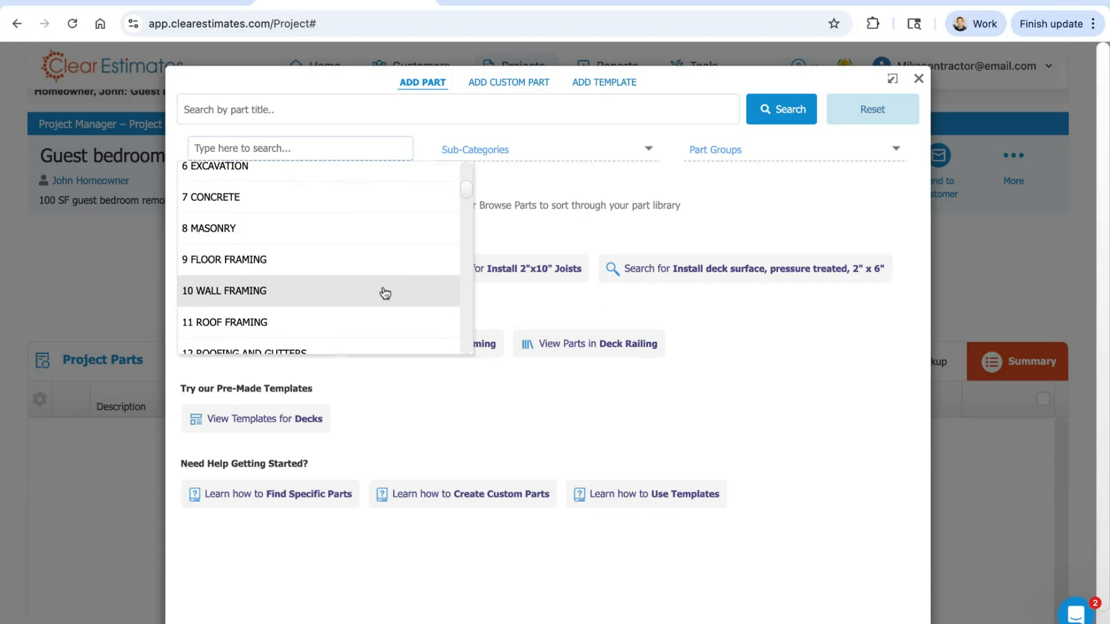
scroll(385, 288, "down", 2)
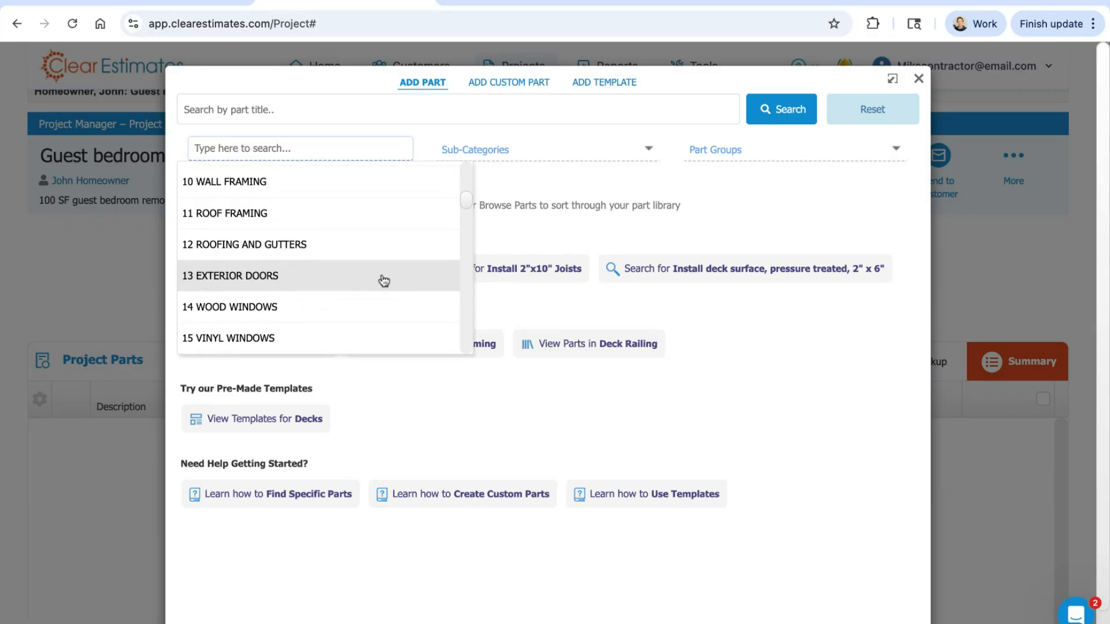
scroll(383, 261, "down", 2)
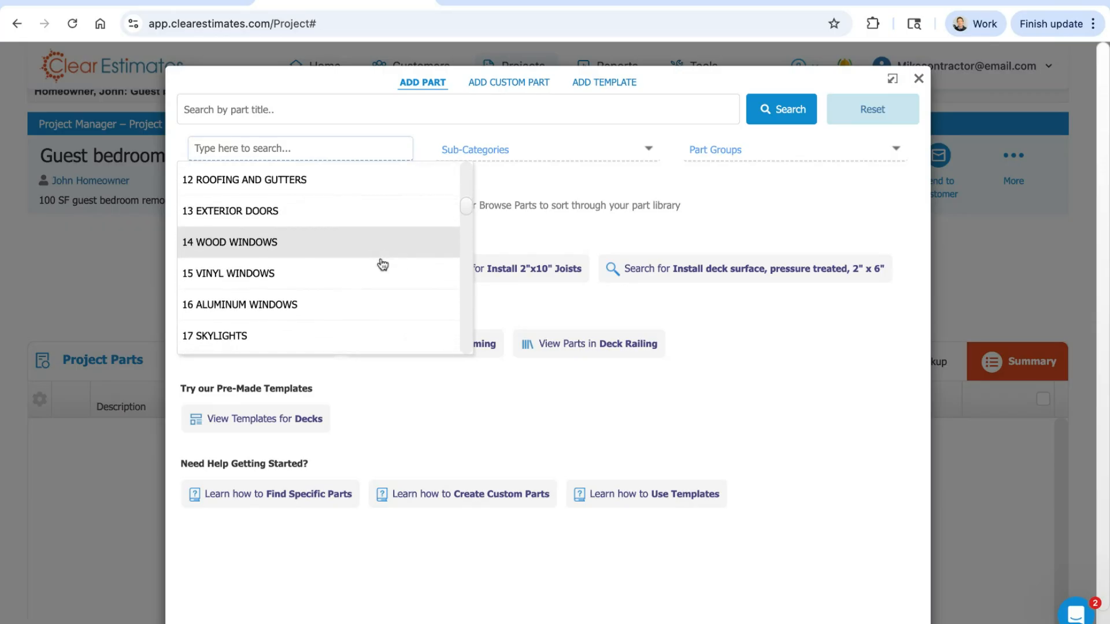
scroll(383, 263, "down", 2)
scroll(378, 260, "down", 2)
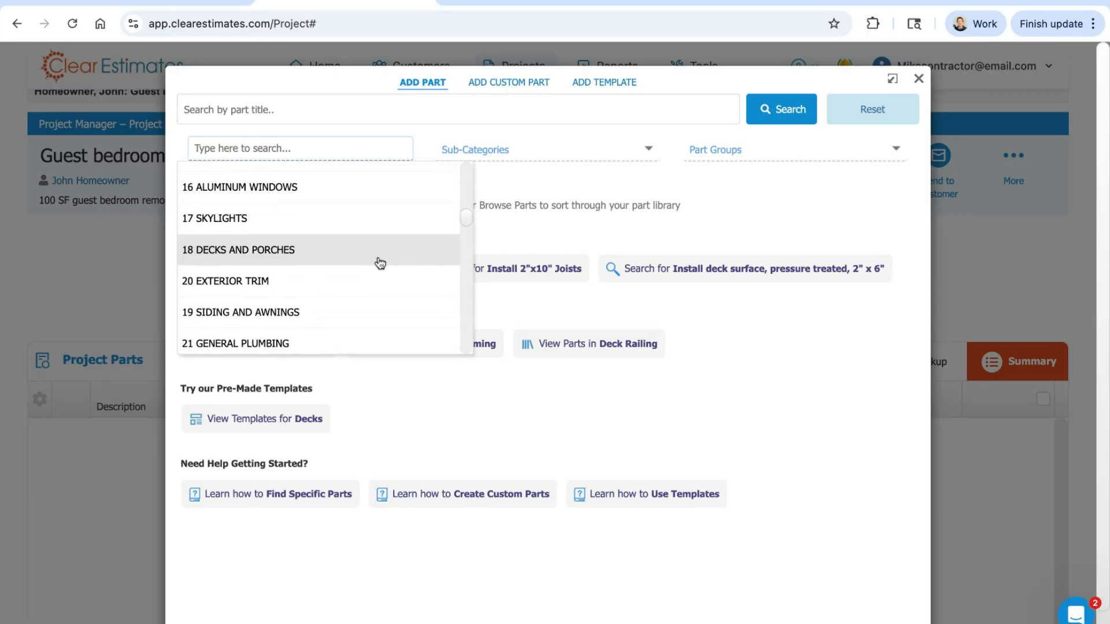
scroll(365, 276, "down", 2)
scroll(363, 280, "down", 1)
scroll(347, 292, "up", 7)
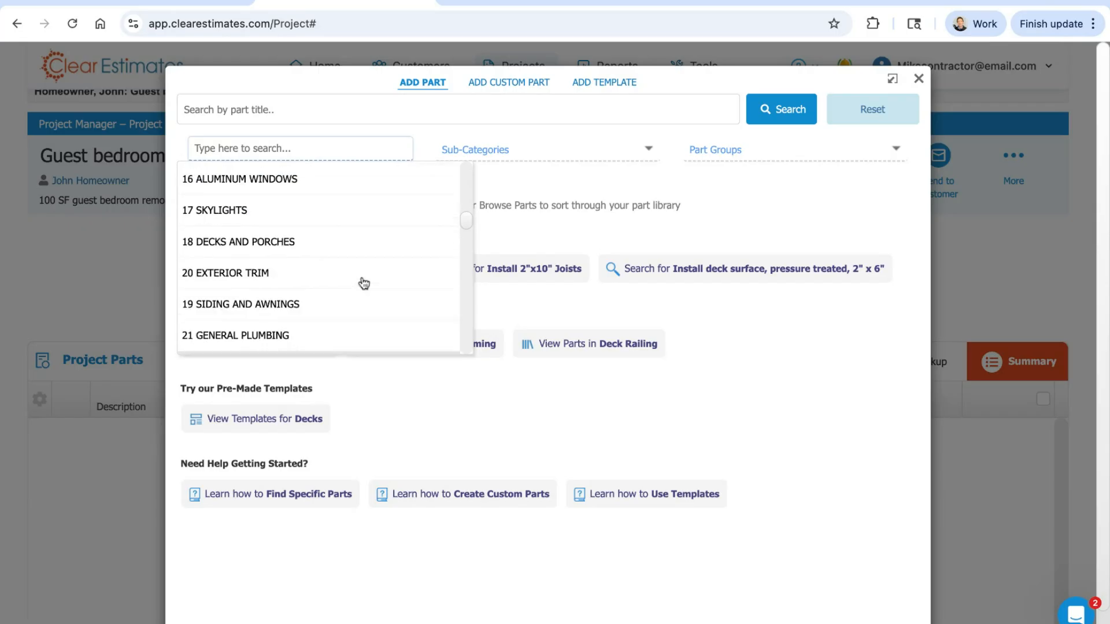
scroll(338, 302, "up", 3)
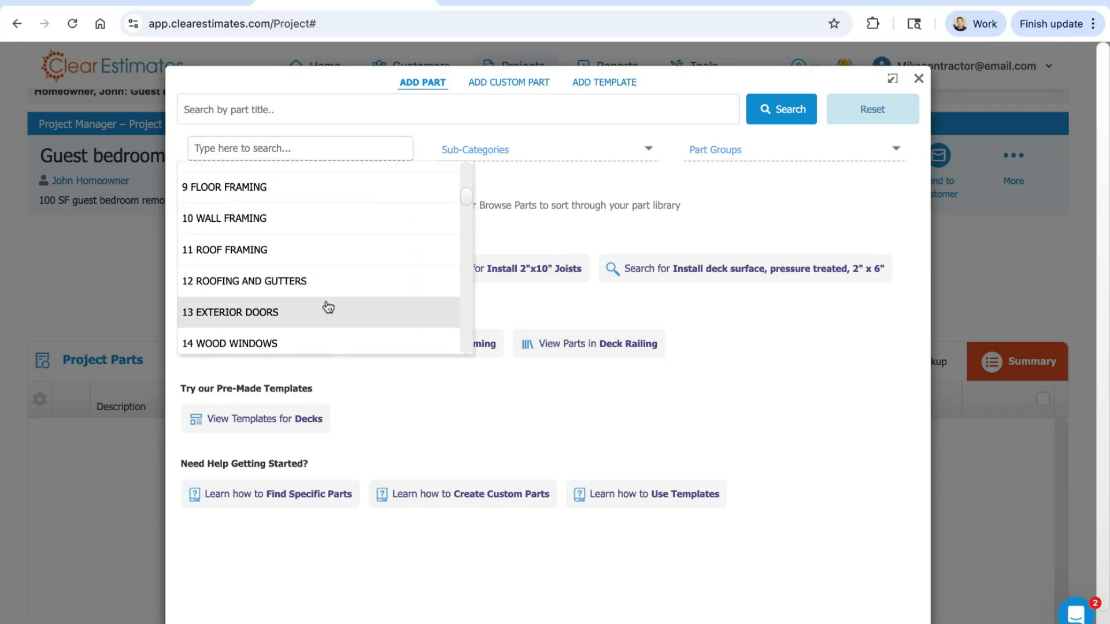
Step: Filter the part library by the main category 10 WALL FRAMING and look through its parts
left_click(219, 222)
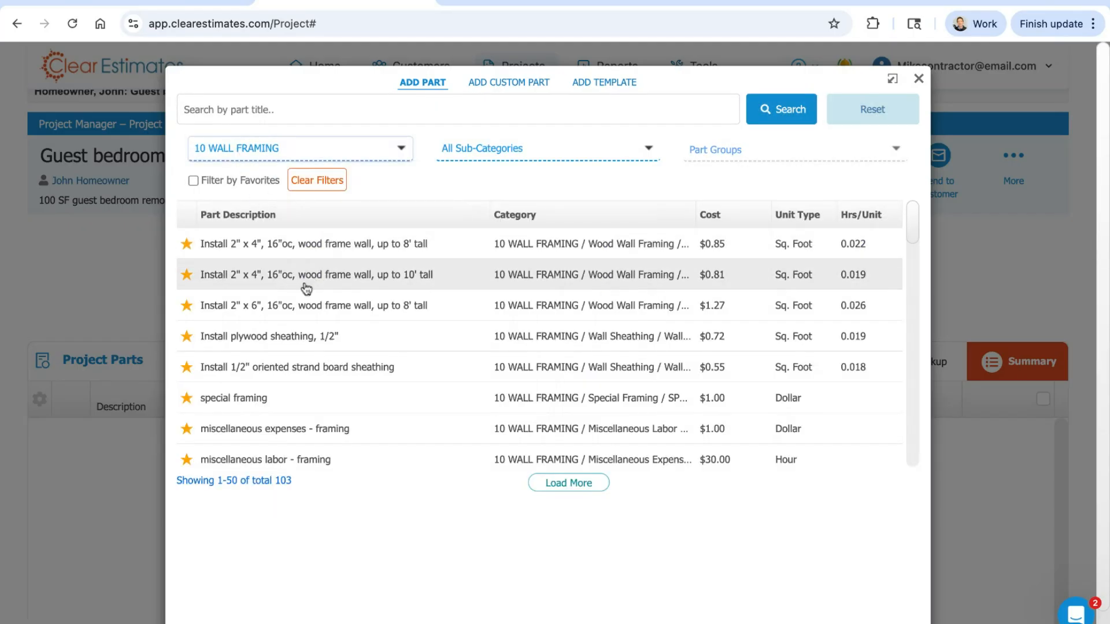
scroll(320, 448, "down", 1)
scroll(320, 448, "down", 1)
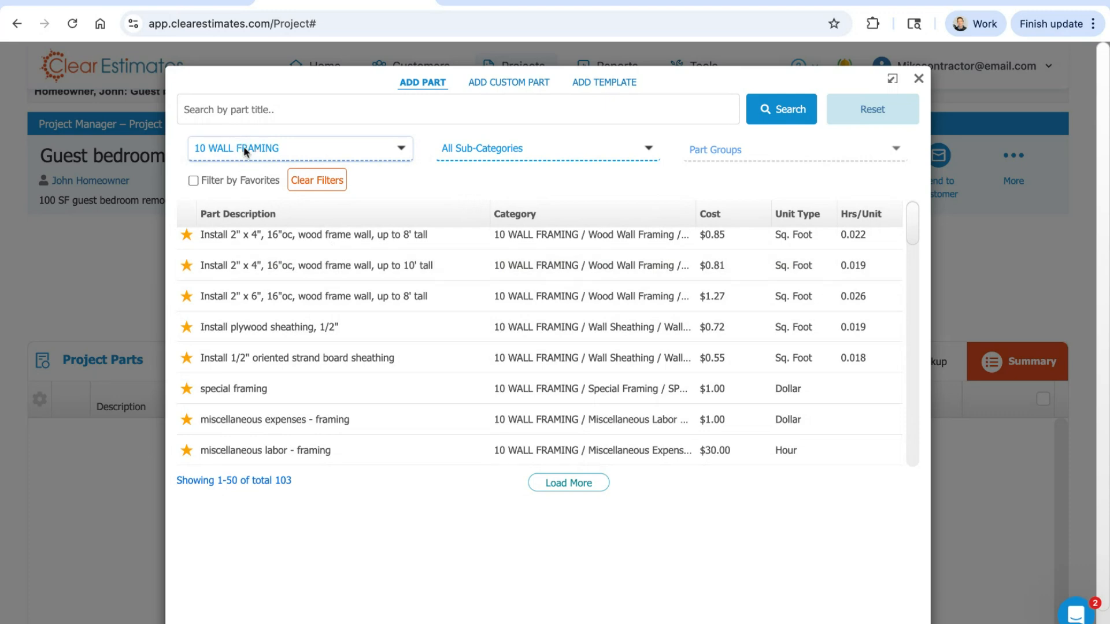
scroll(369, 357, "up", 1)
scroll(384, 322, "down", 5)
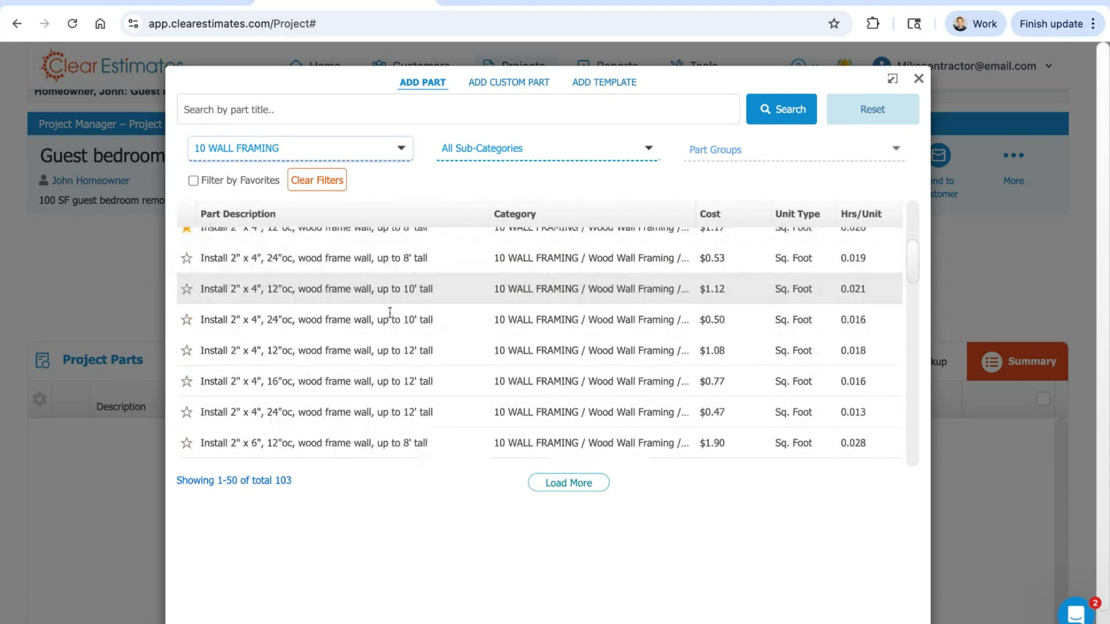
scroll(388, 327, "up", 5)
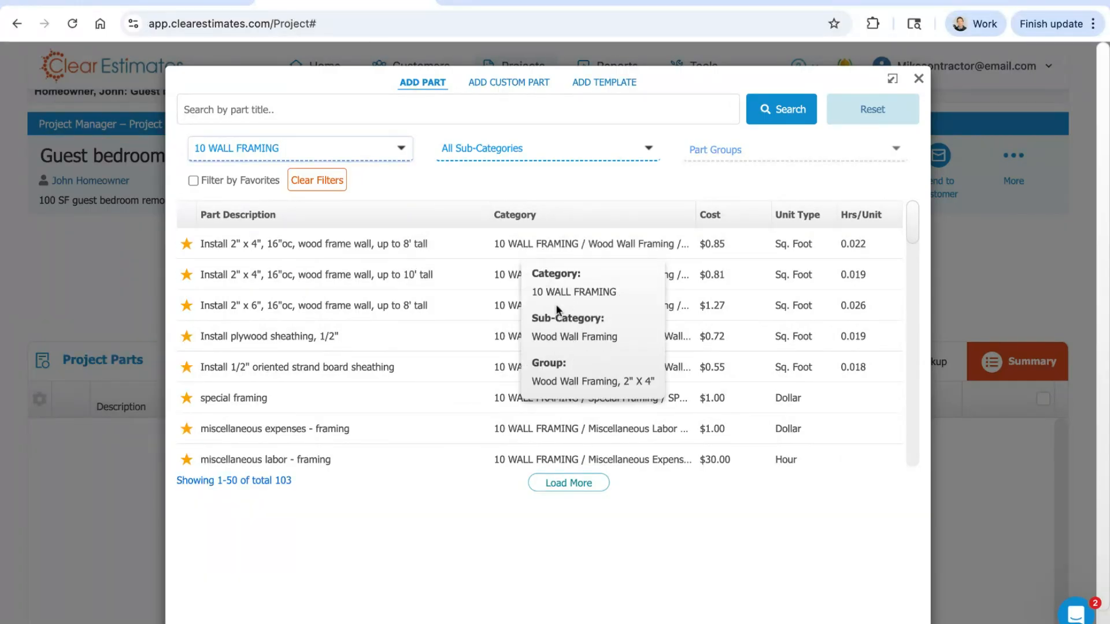
Step: Examine the Cost, Unit Type and Hrs/Unit columns and look through the listed wall framing parts
double_click(728, 216)
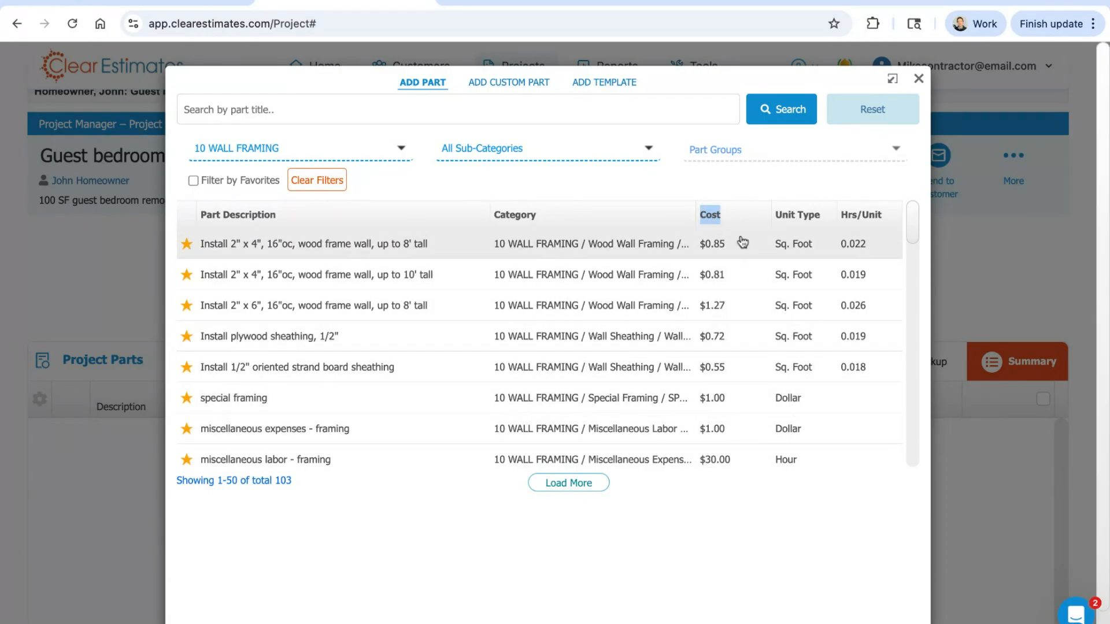
left_click_drag(822, 216, 775, 215)
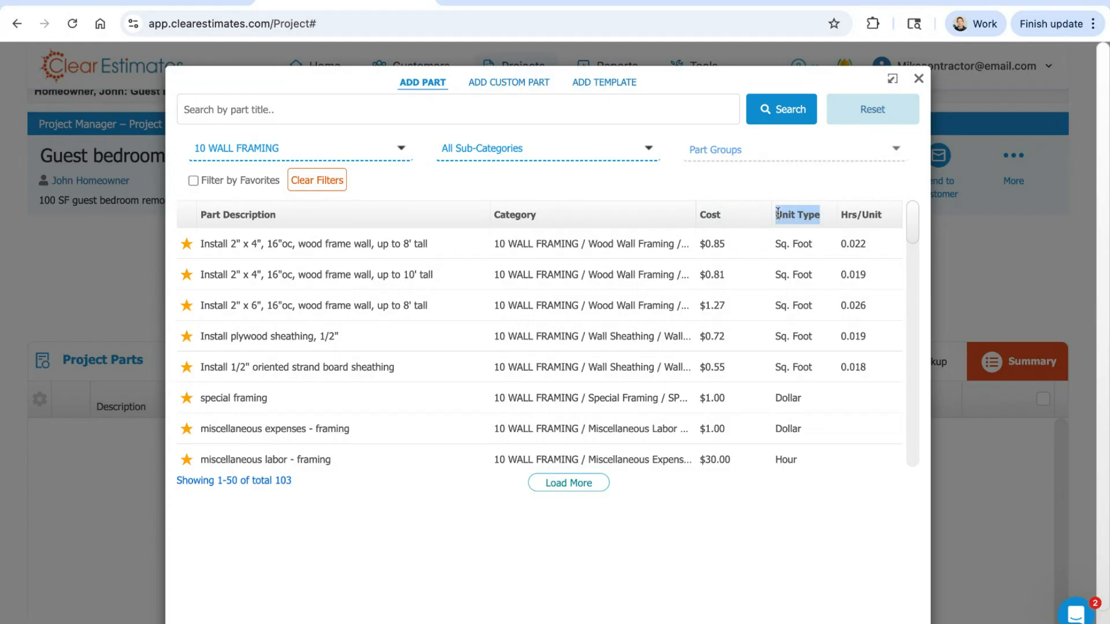
left_click(594, 206)
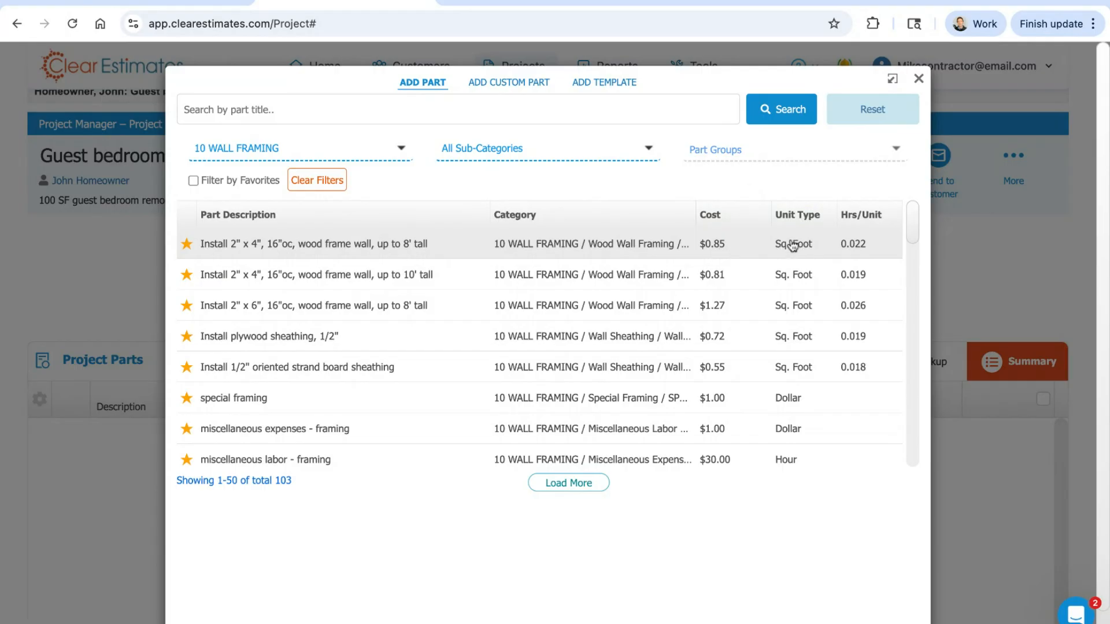
triple_click(883, 213)
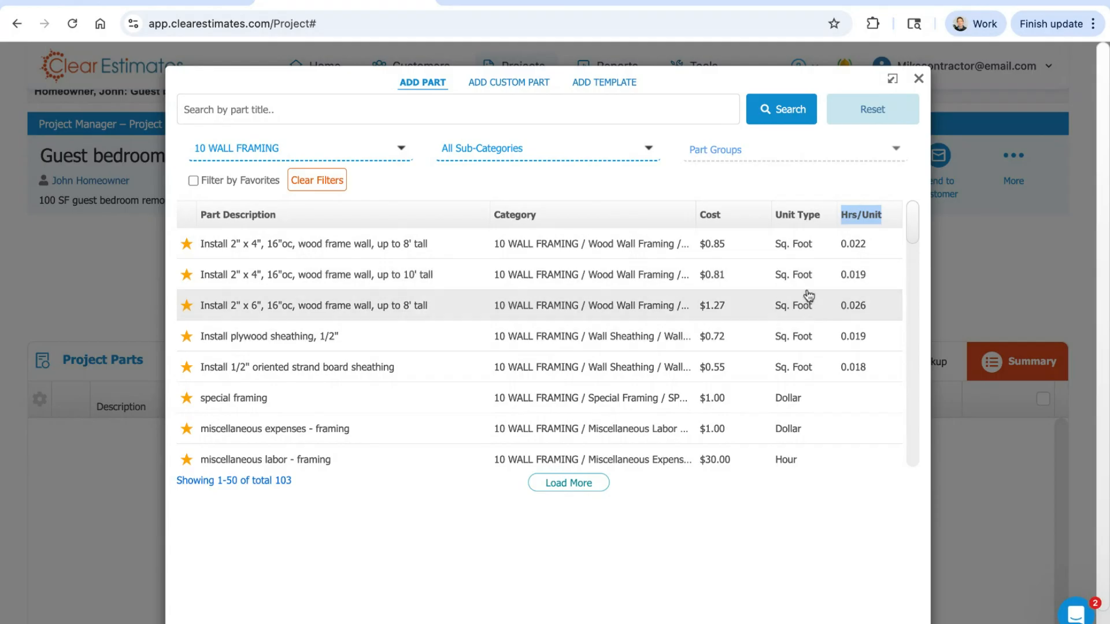
left_click(798, 192)
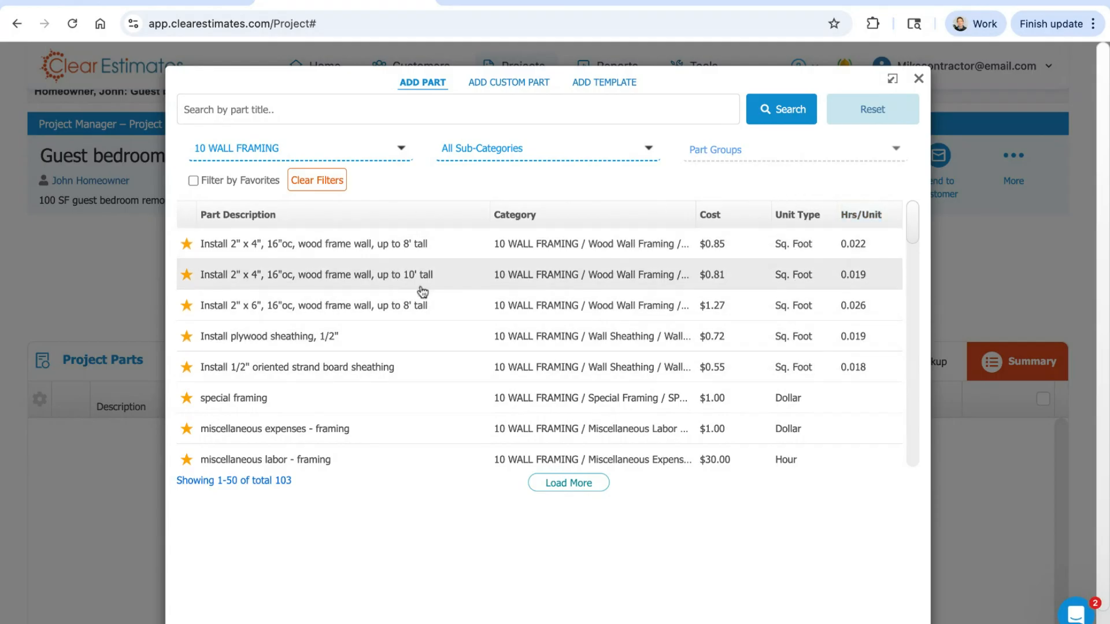
scroll(913, 217, "down", 1)
scroll(912, 217, "down", 8)
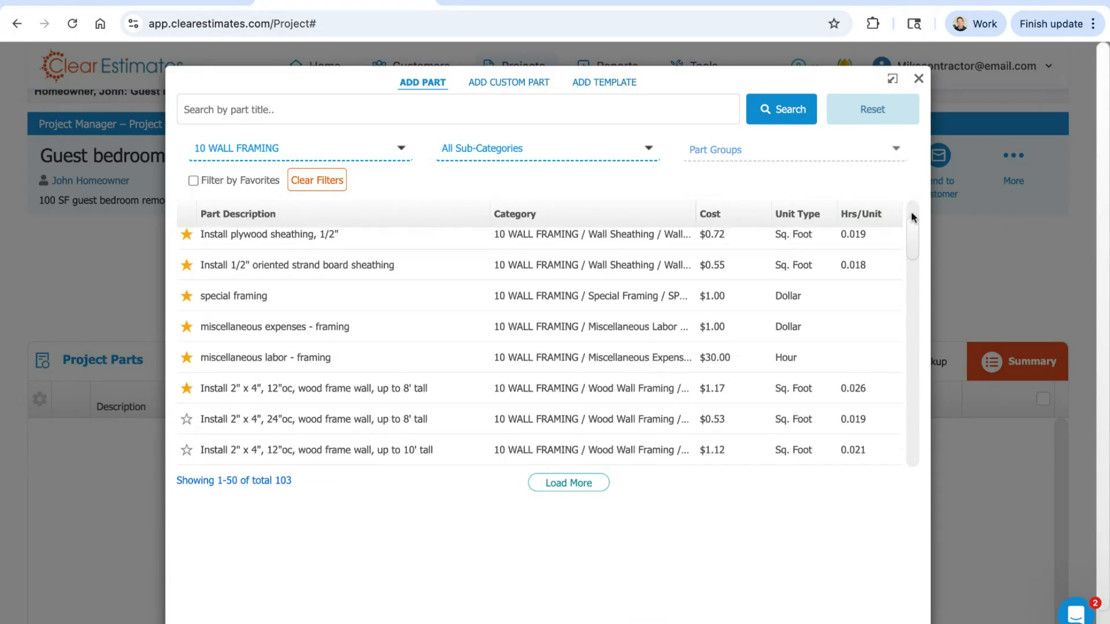
scroll(543, 347, "down", 6)
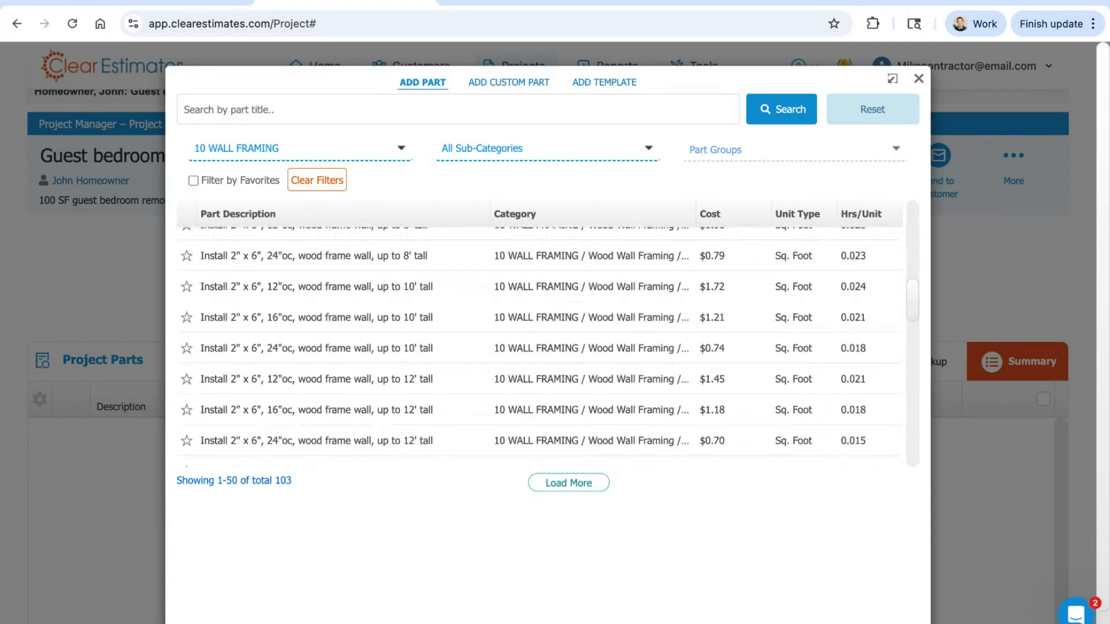
scroll(775, 289, "up", 15)
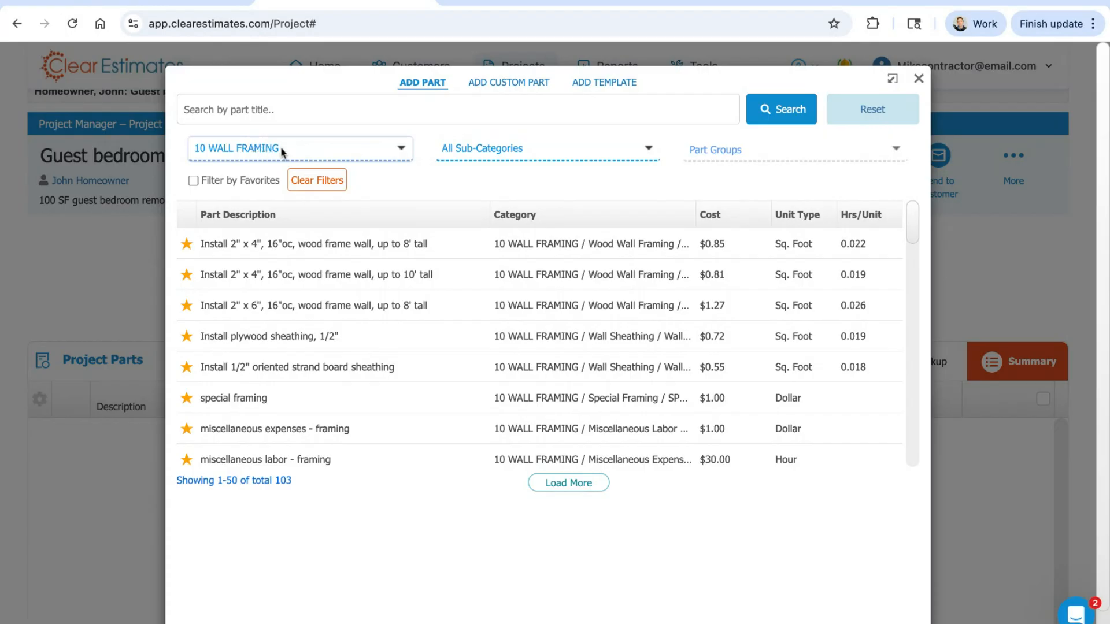
Step: Narrow the wall framing parts to sub-category Wood Wall Framing and part group Wood Wall Framing, 2" X 4", and look through them
left_click(564, 154)
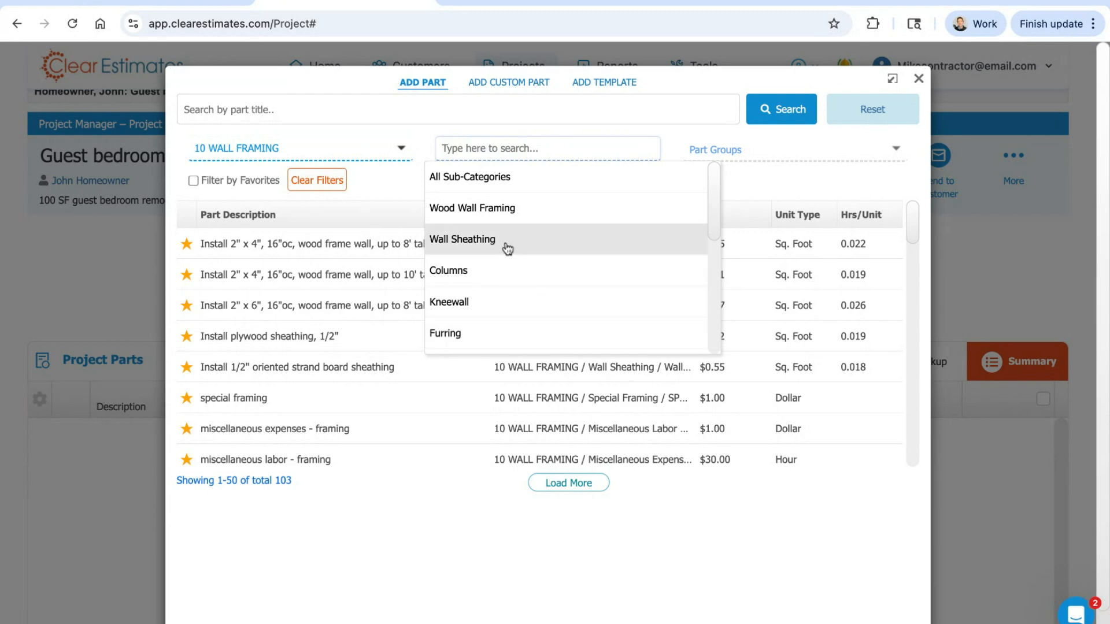
left_click(462, 209)
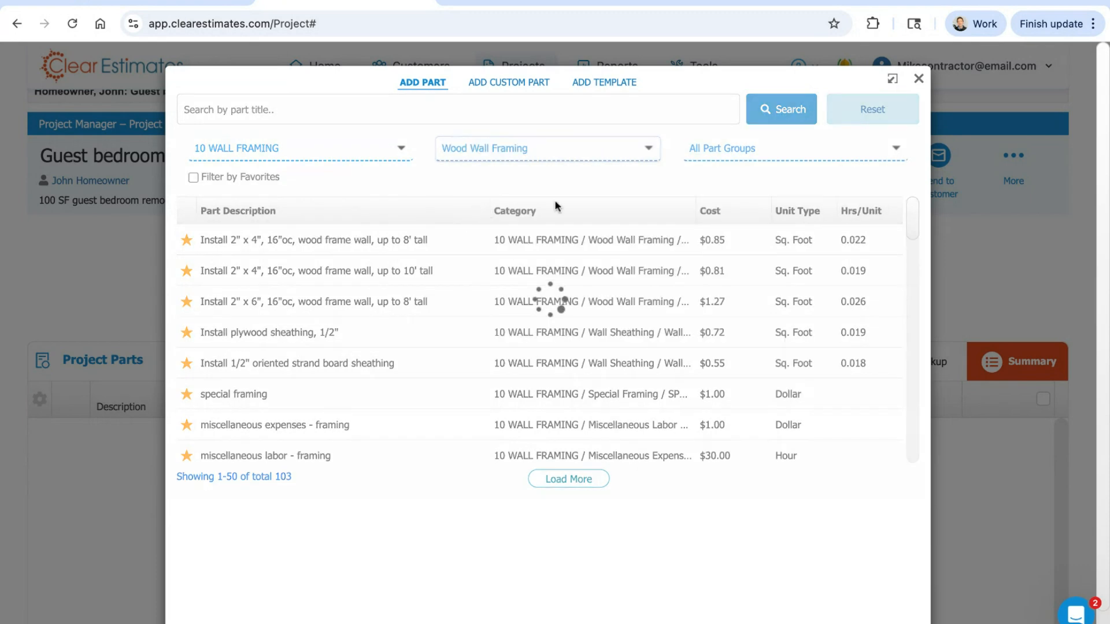
left_click(741, 155)
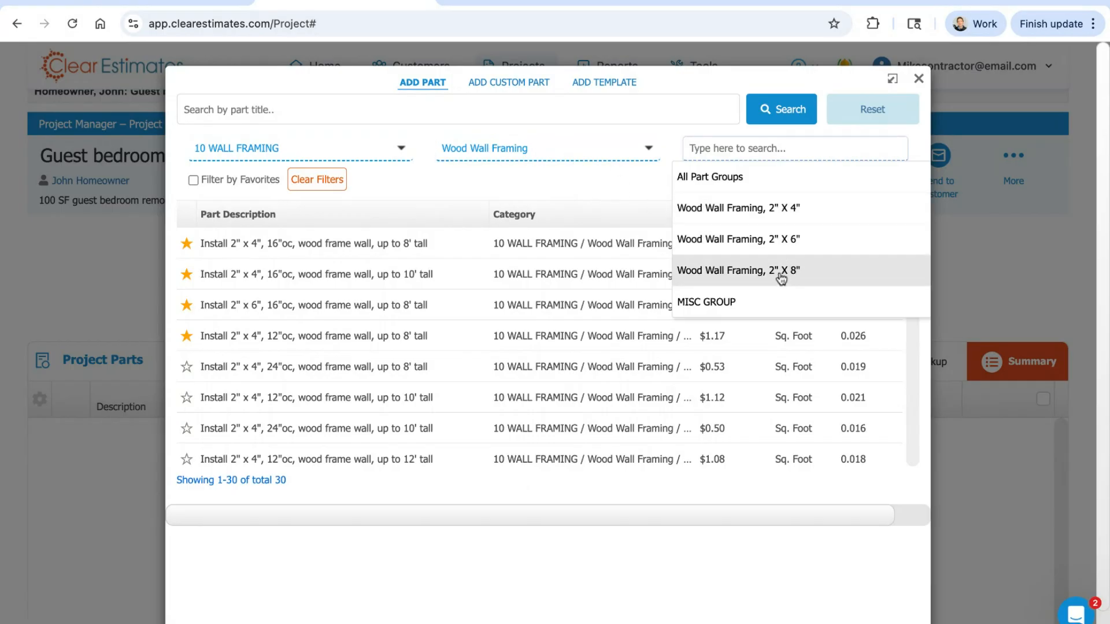
left_click(710, 209)
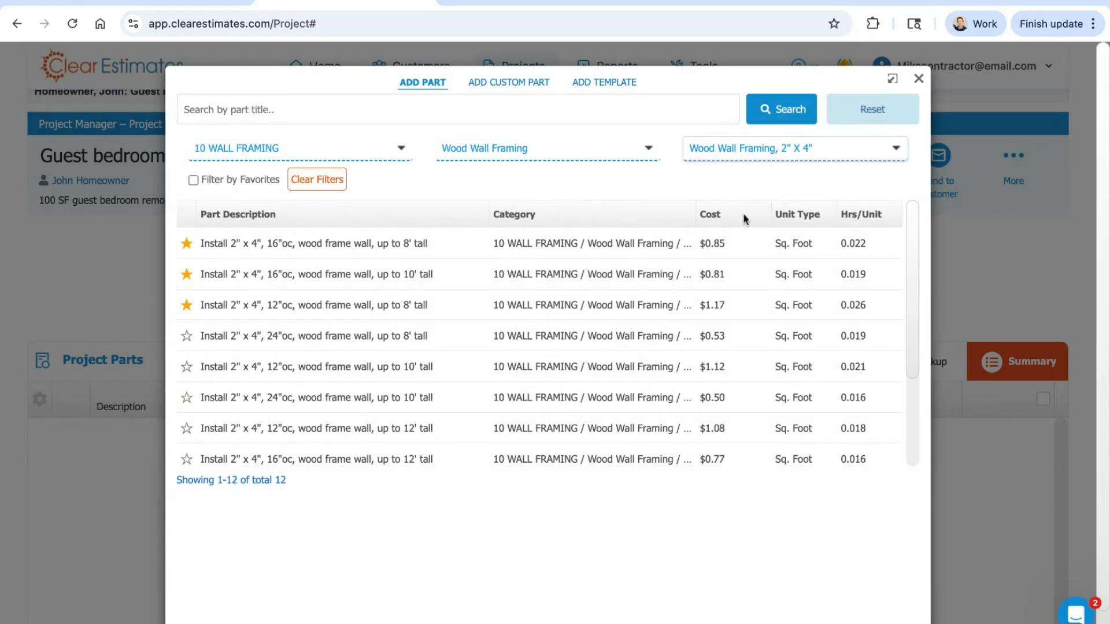
scroll(706, 284, "down", 3)
scroll(561, 348, "up", 3)
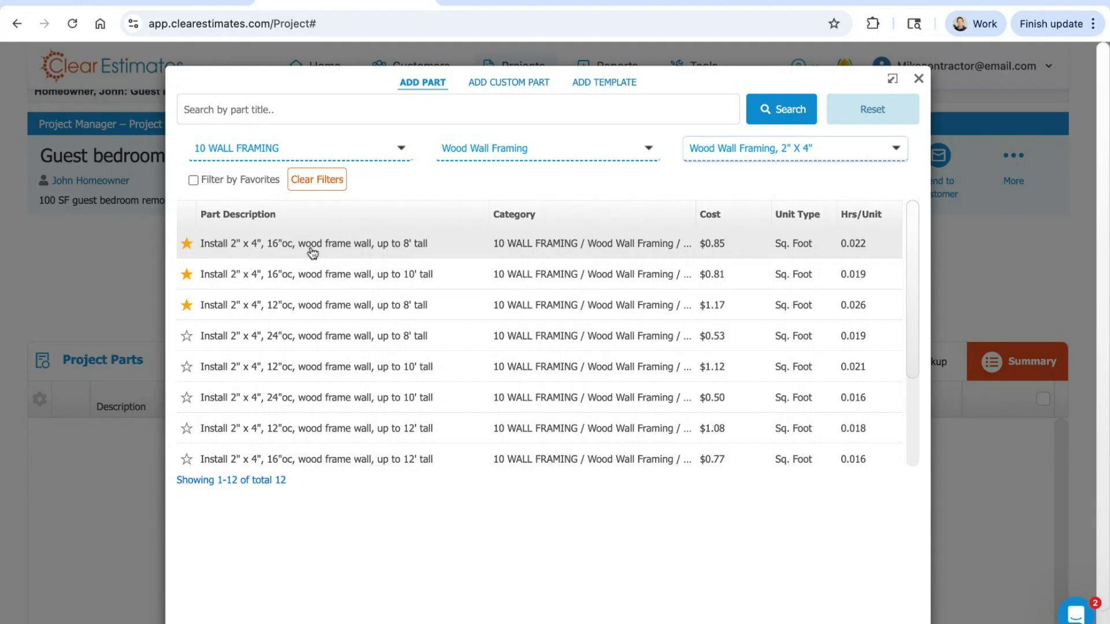
Step: Open the part "Install 2" x 4", 16"oc, wood frame wall, up to 8' tall" and set its quantity to 80 square feet
left_click(356, 251)
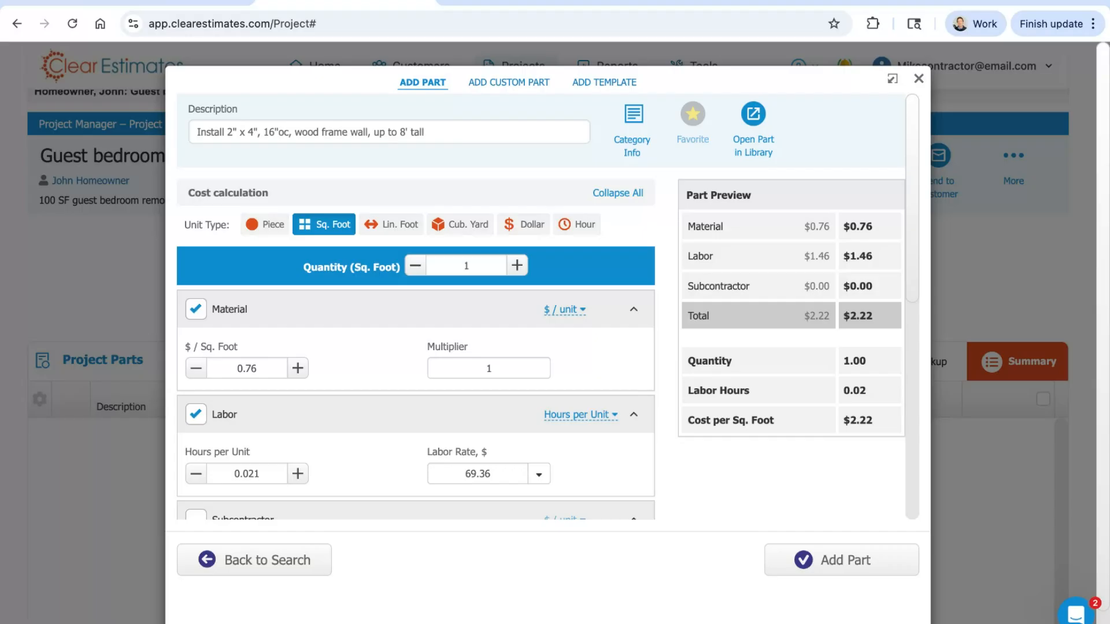
double_click(475, 267)
left_click_drag(435, 130, 196, 132)
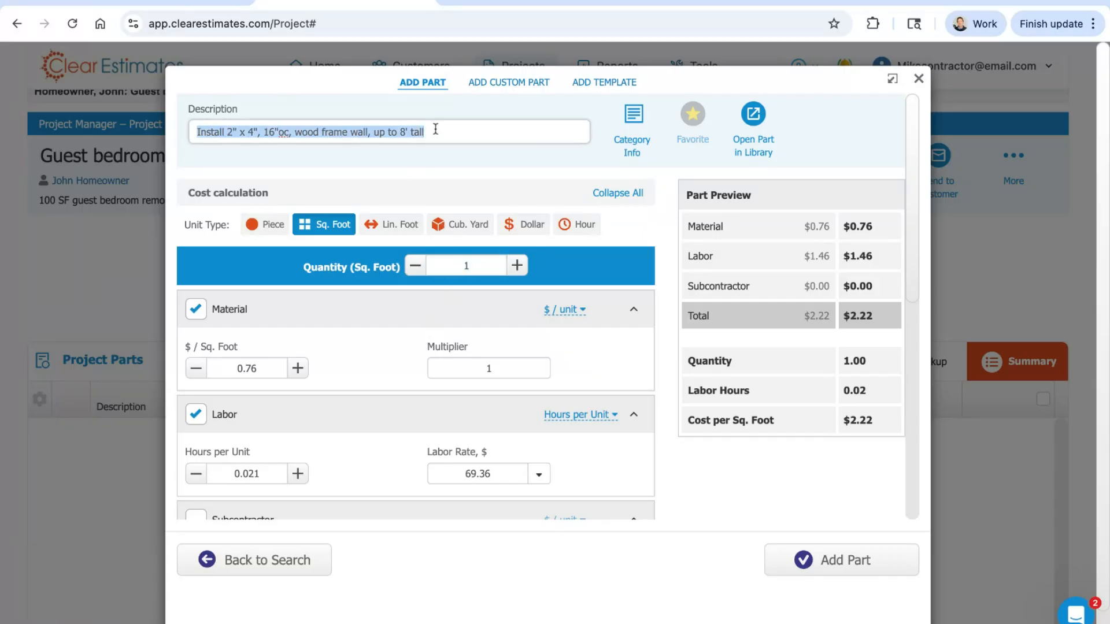
left_click(381, 171)
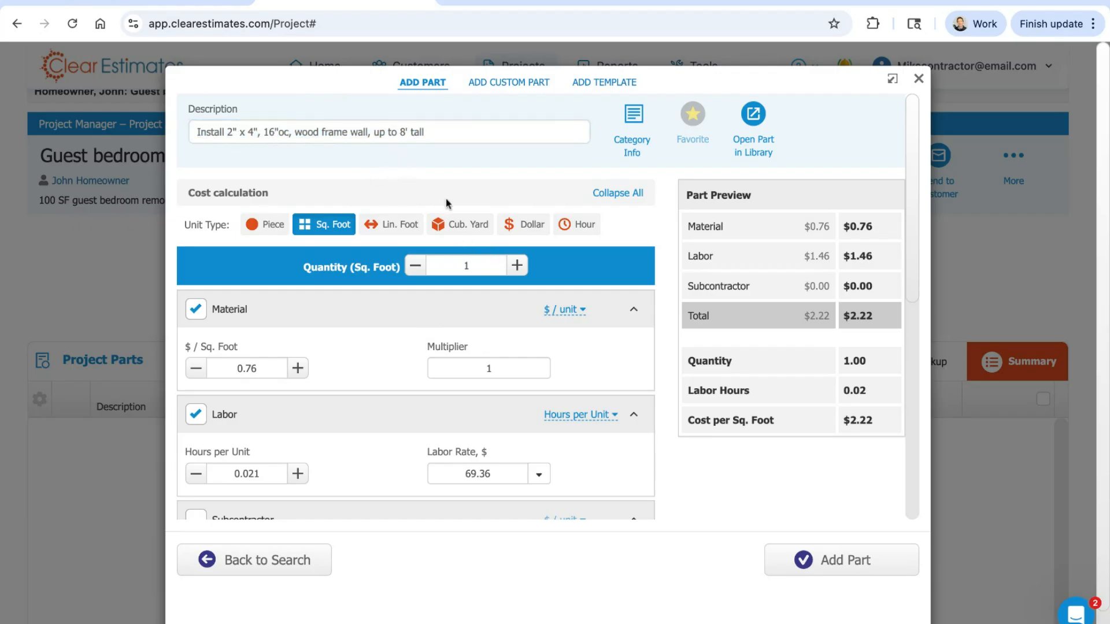
double_click(475, 264)
type("80")
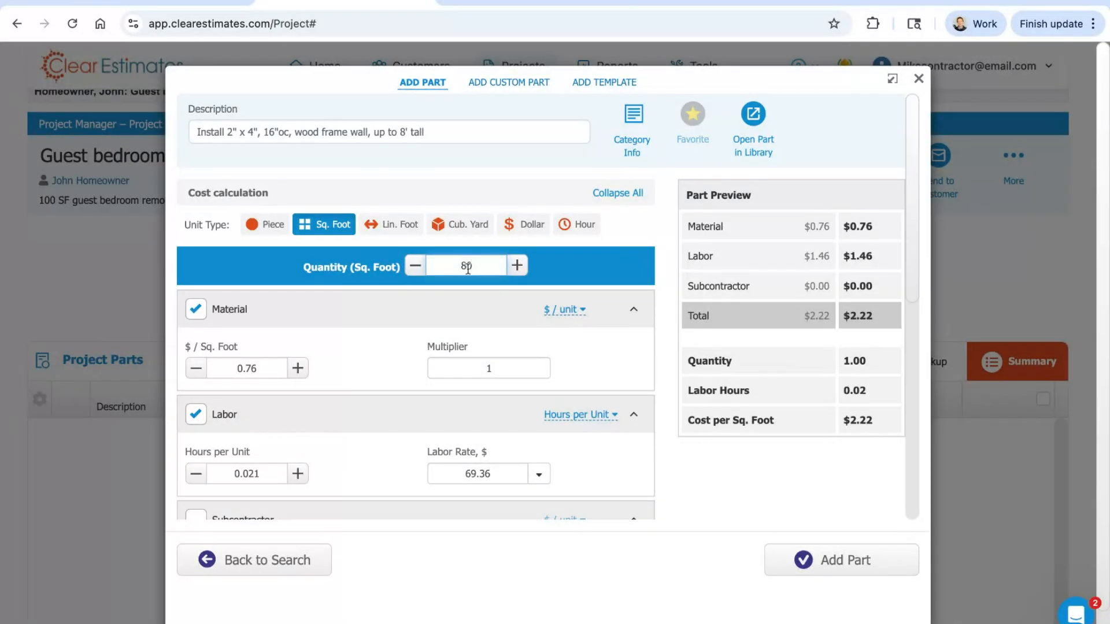
left_click(601, 268)
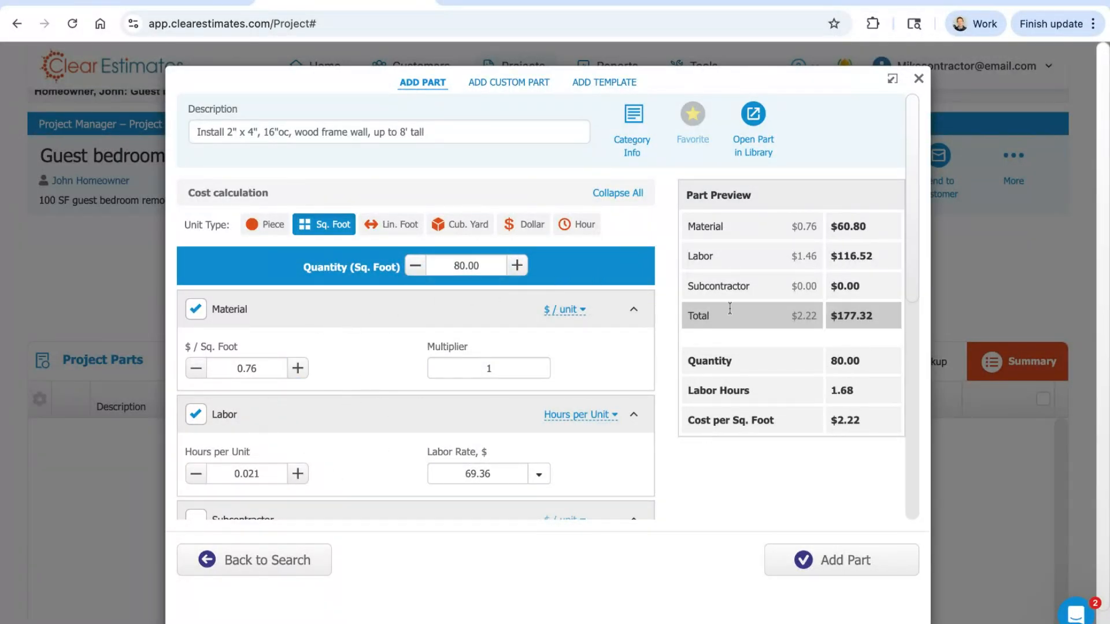
Step: Check the wall framing part's material and labor costs, add it to the project, and return to the filtered part list
left_click_drag(896, 227, 827, 231)
left_click_drag(875, 258, 833, 263)
left_click(864, 197)
left_click(850, 567)
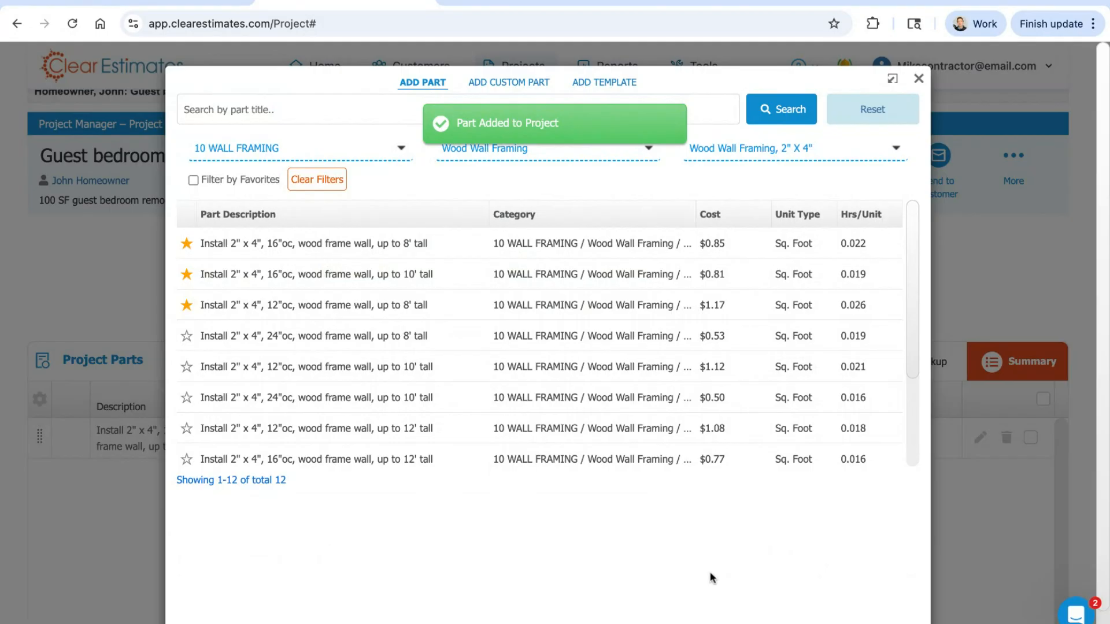
left_click(394, 257)
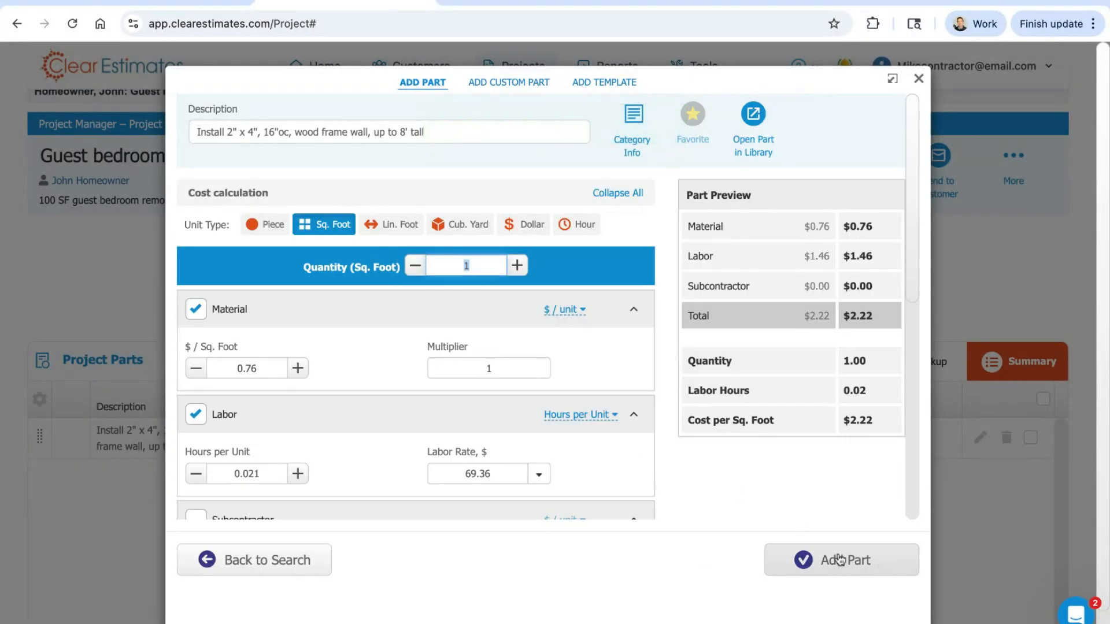
left_click(211, 561)
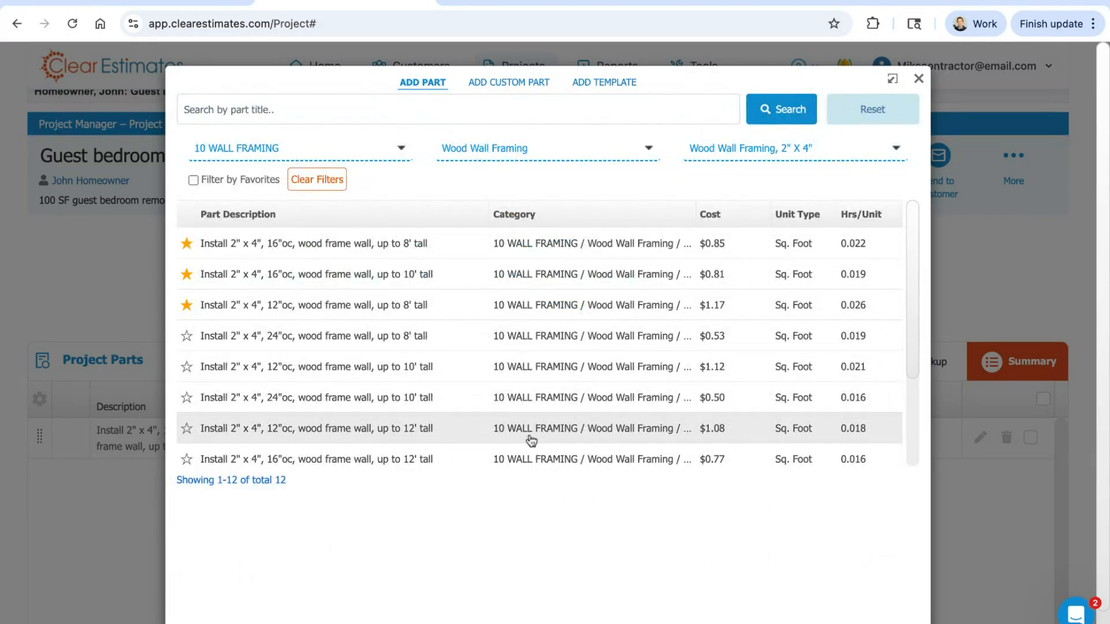
Step: Change the main category filter to 28 WALL COVERINGS by searching the categories for "coverin"
left_click(306, 159)
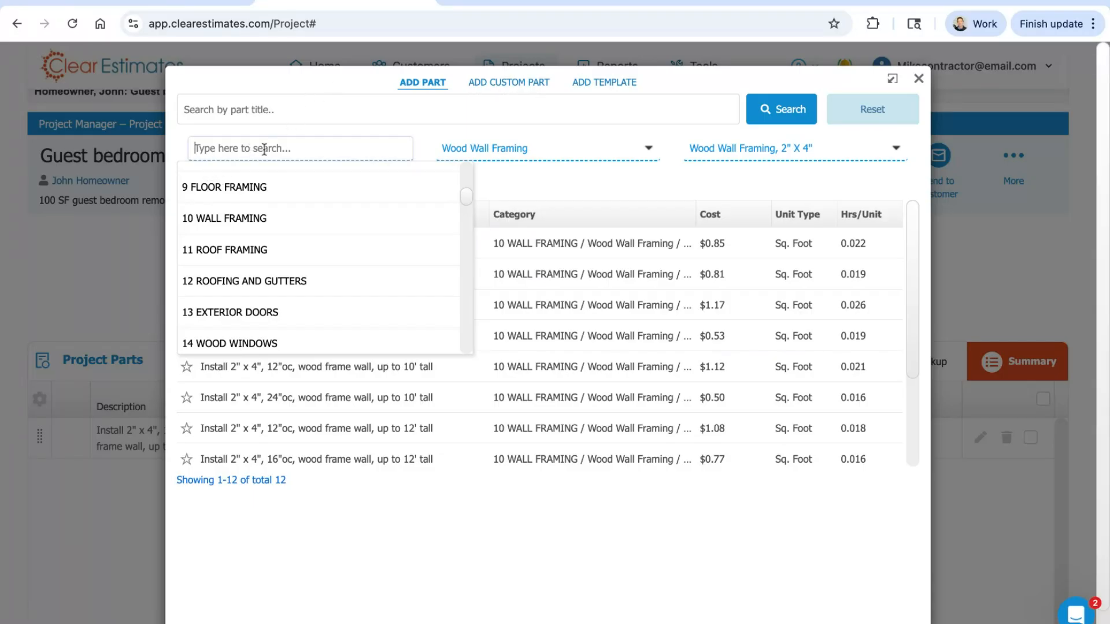
type("c")
key("BackSpace")
type("covering")
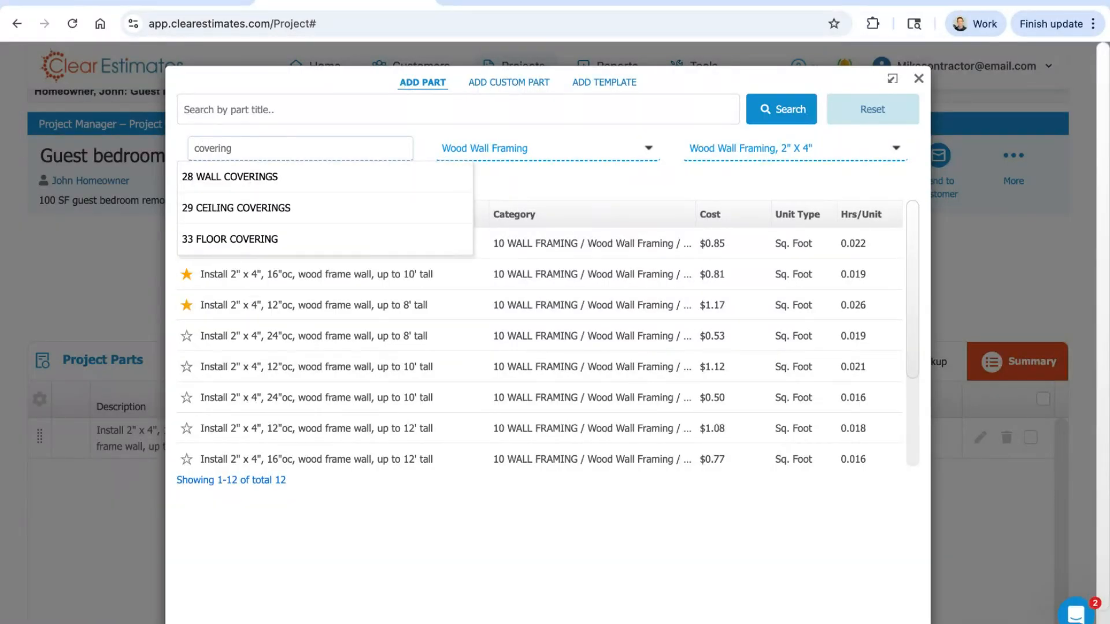
key("Down")
key("Return")
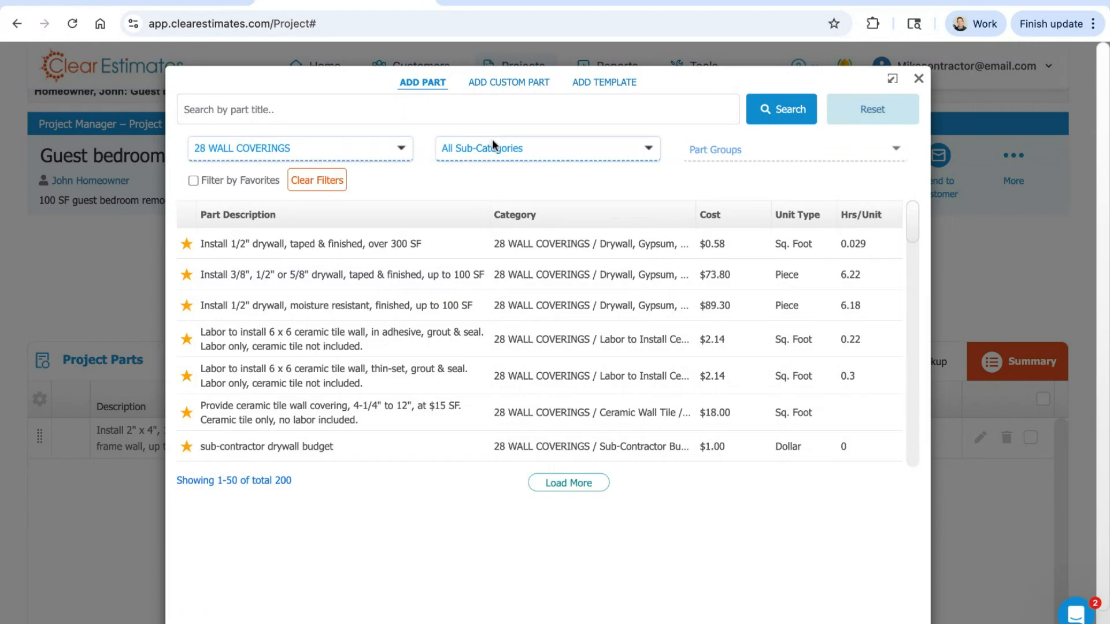
Step: Narrow the wall coverings to sub-category Drywall, Gypsum, Sheet Rock and part group Drywall, Standard
left_click(495, 142)
type("drywall")
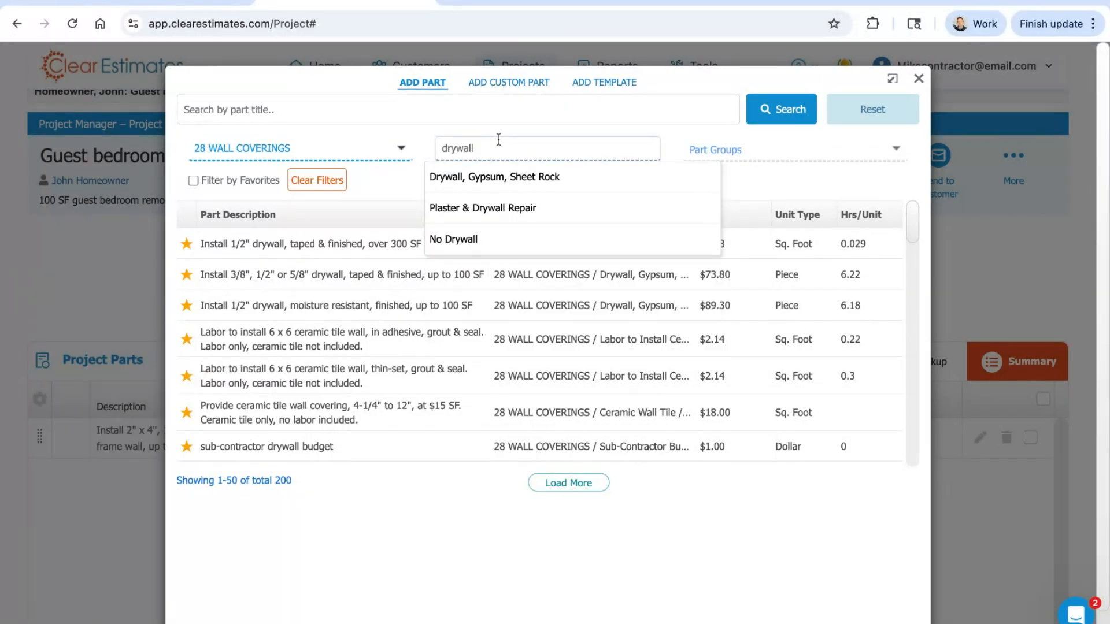
left_click(503, 177)
left_click(824, 148)
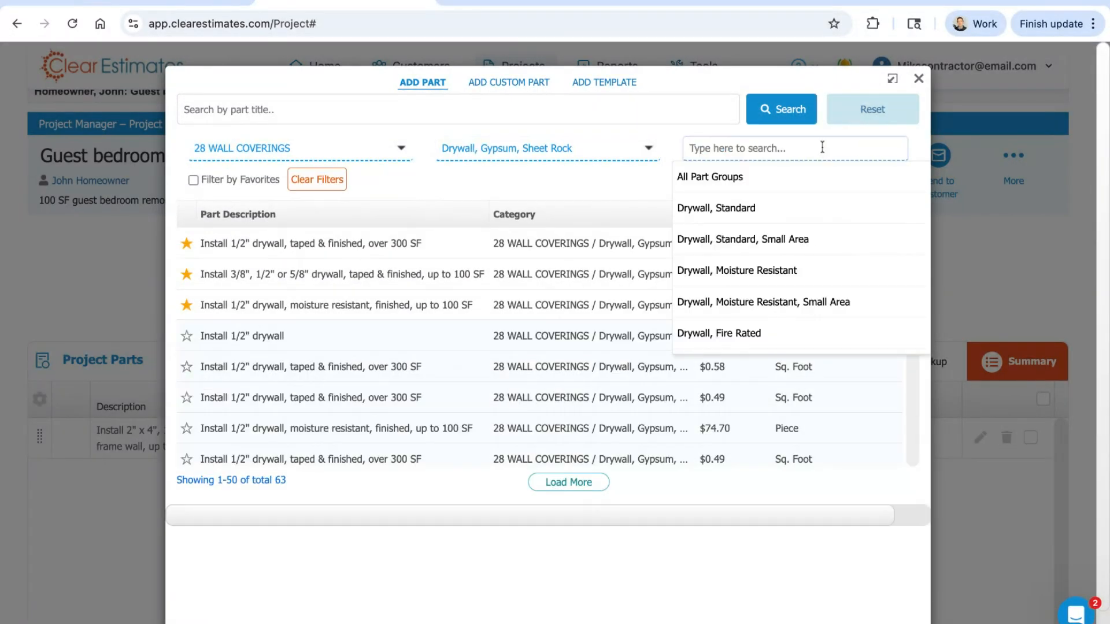
type("standard")
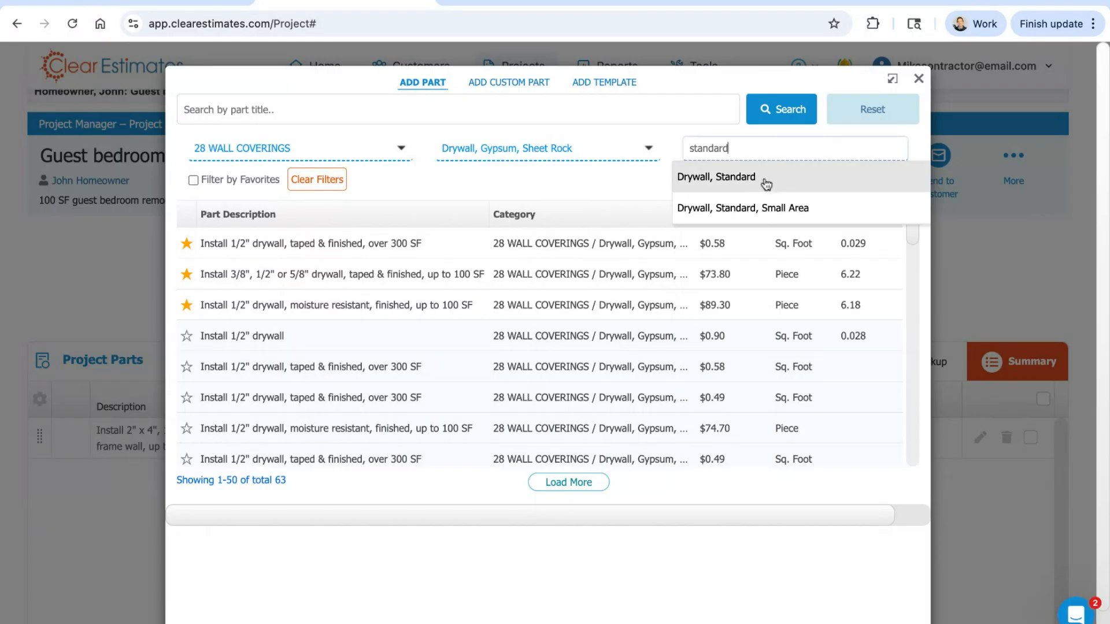
left_click(760, 181)
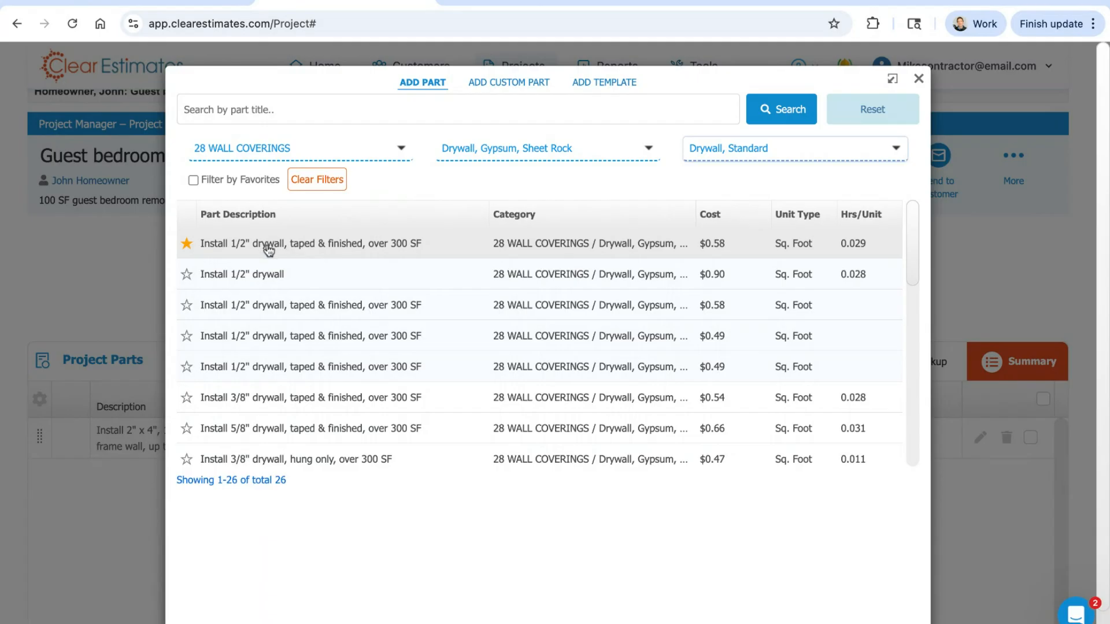
Step: Open the favorite part "Install 1/2" drywall, taped & finished, over 300 SF" and clear its square-foot quantity to 0
left_click(385, 246)
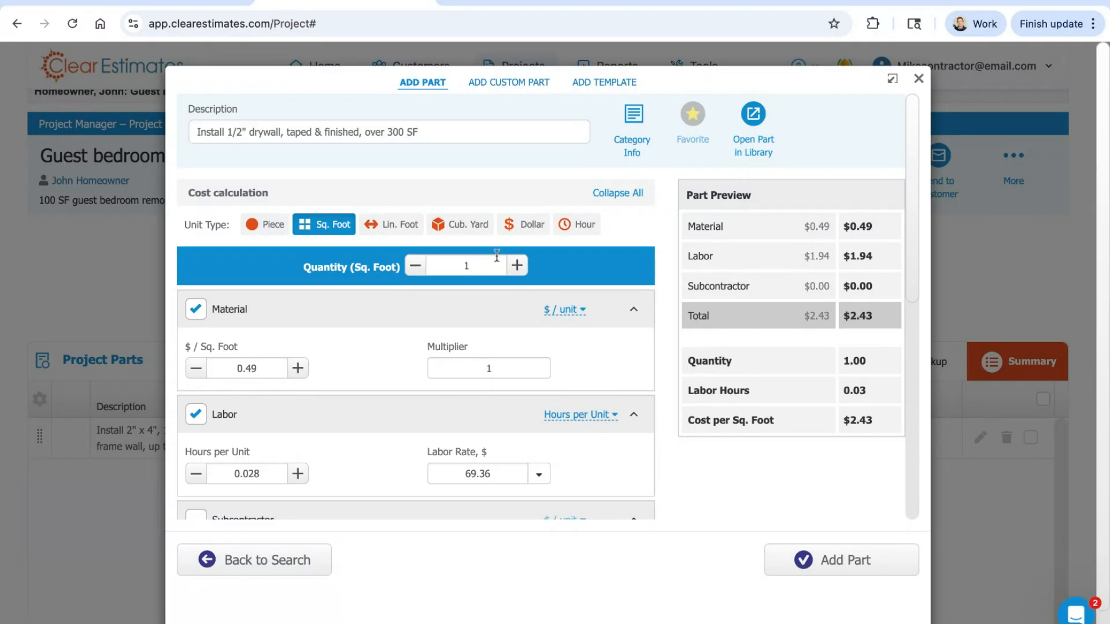
double_click(493, 271)
type("360")
key("BackSpace")
key("BackSpace")
left_click(649, 239)
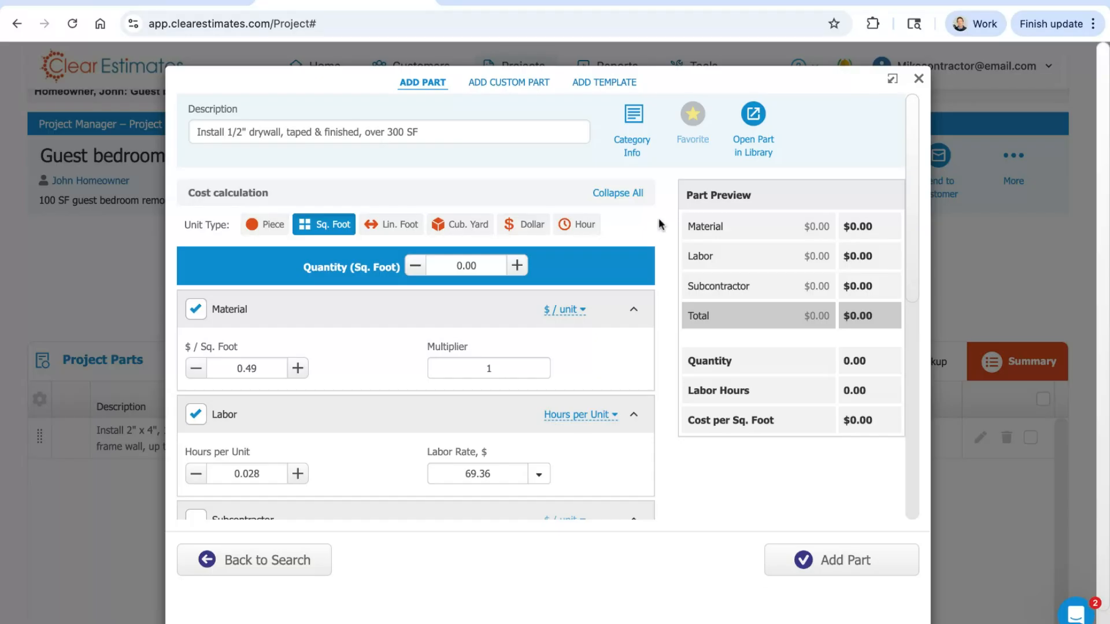
Step: Look over the drywall part's material, labor and subcontractor sections and highlight its full description
scroll(654, 230, "down", 3)
scroll(655, 230, "down", 5)
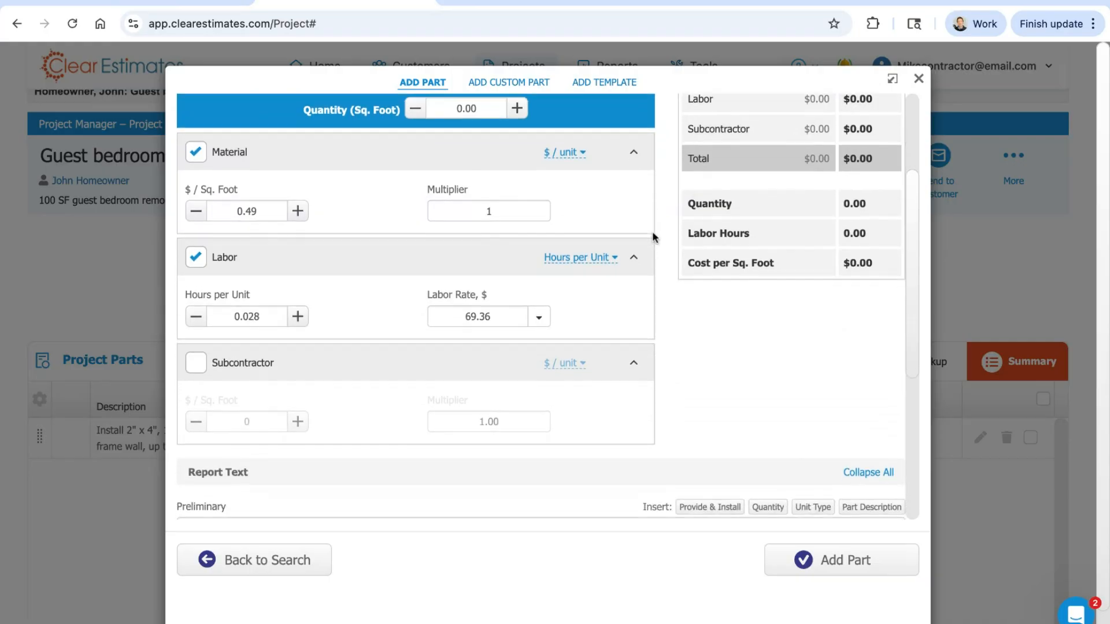
scroll(653, 234, "up", 8)
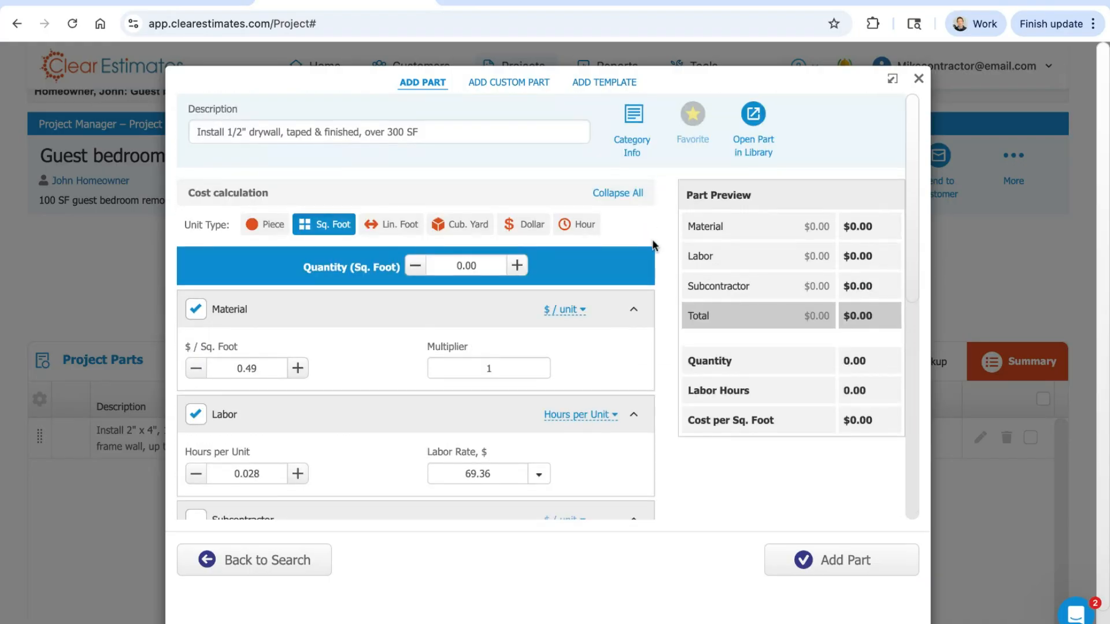
double_click(440, 130)
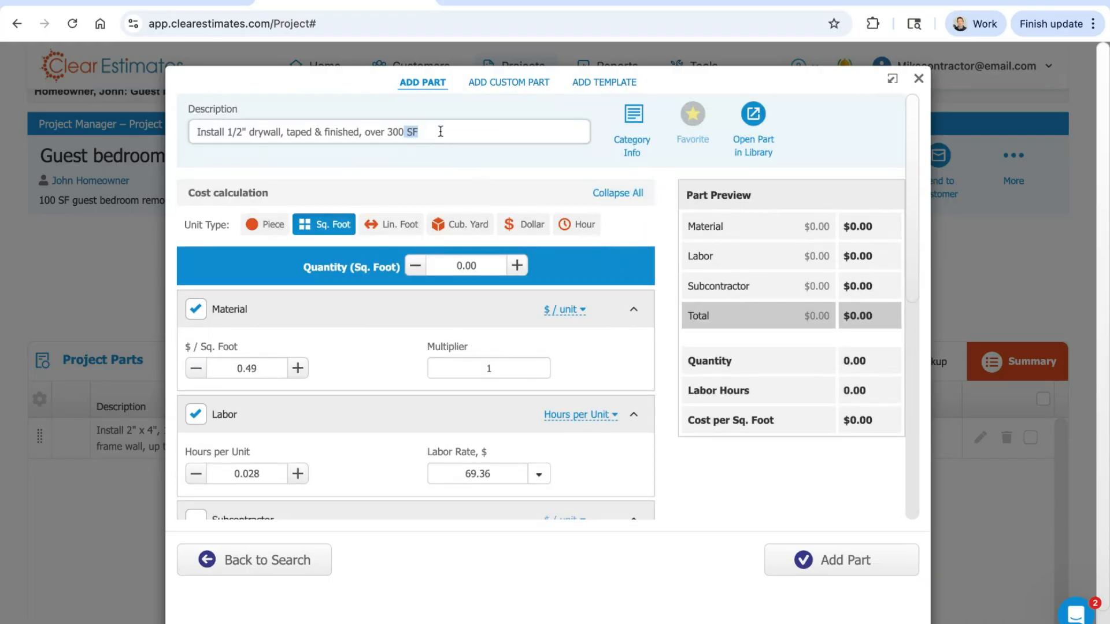
left_click_drag(322, 133, 196, 132)
left_click_drag(419, 132, 195, 132)
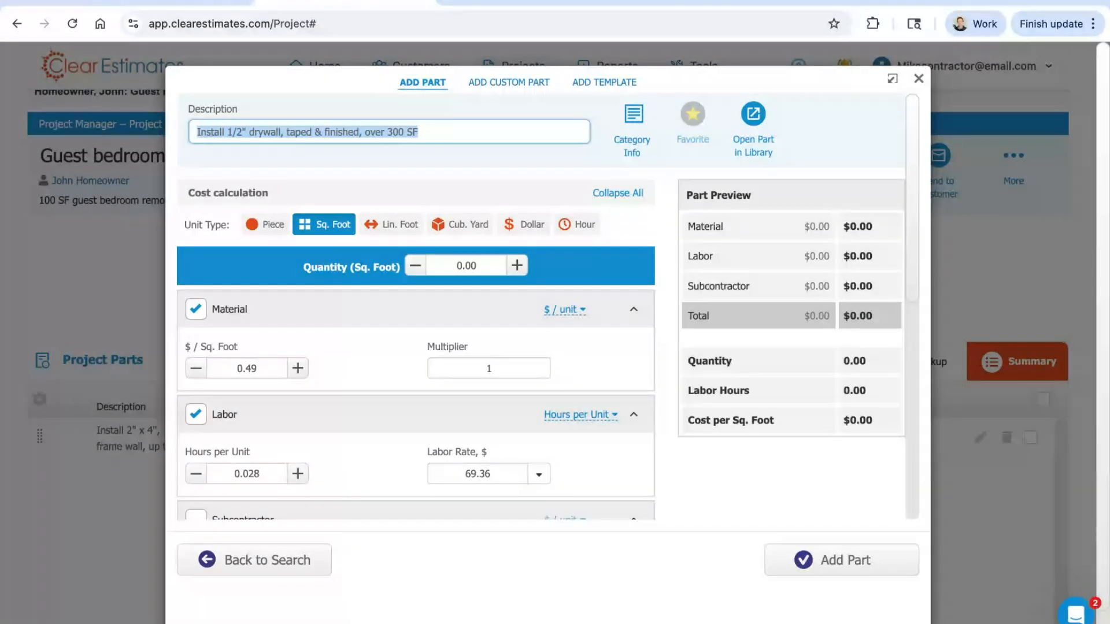
Step: Reread the drywall part's description and highlight its wording through to the end
left_click(438, 133)
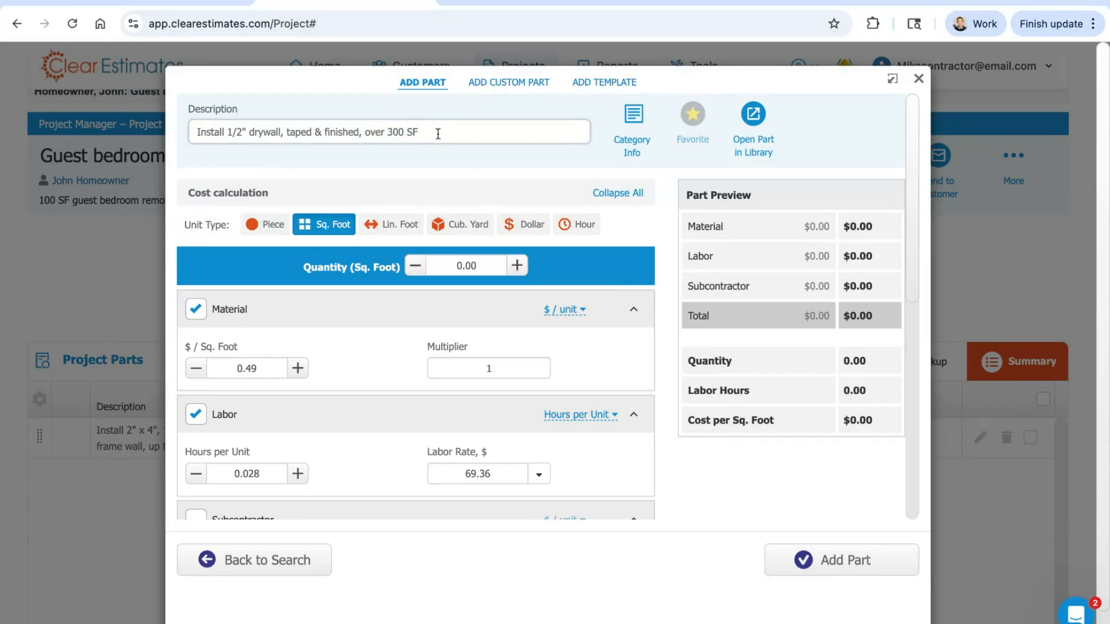
left_click_drag(437, 133, 195, 133)
left_click(282, 157)
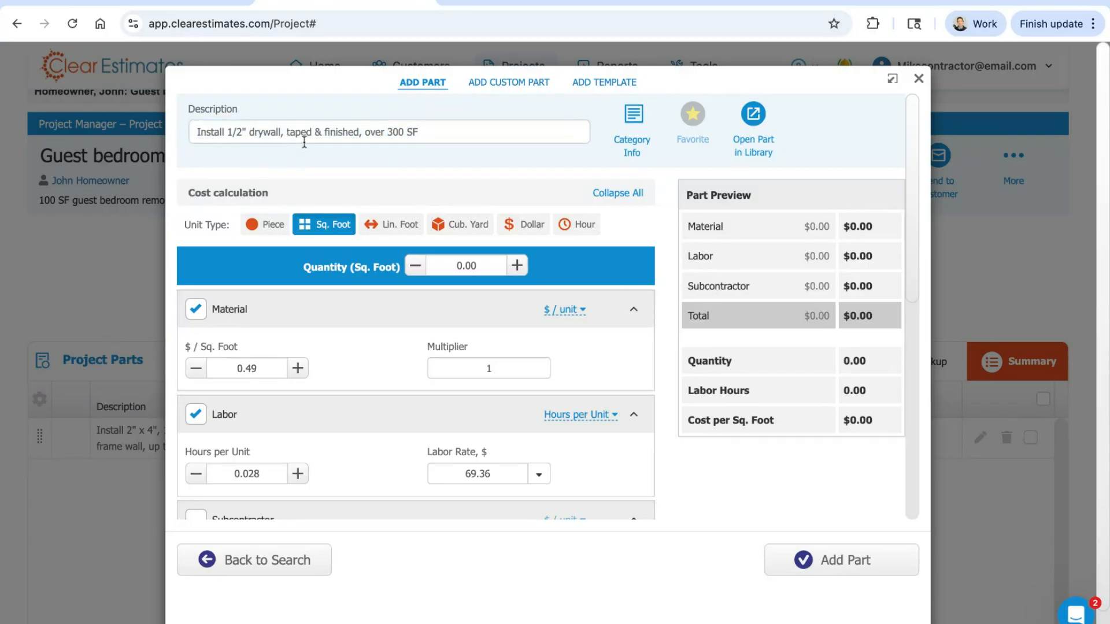
left_click_drag(474, 136, 237, 136)
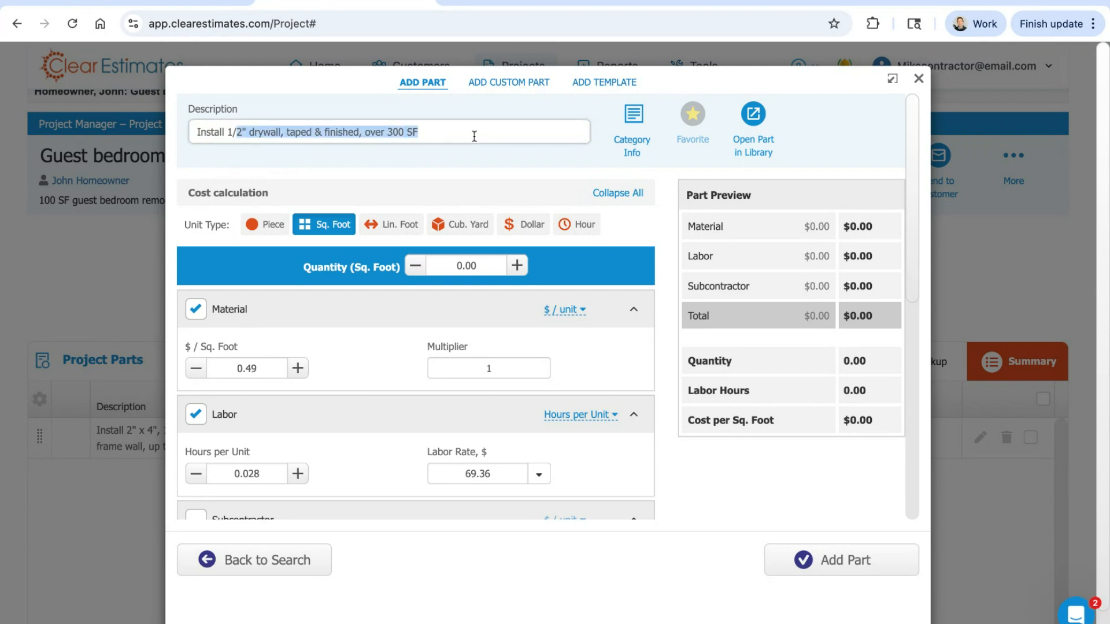
triple_click(474, 137)
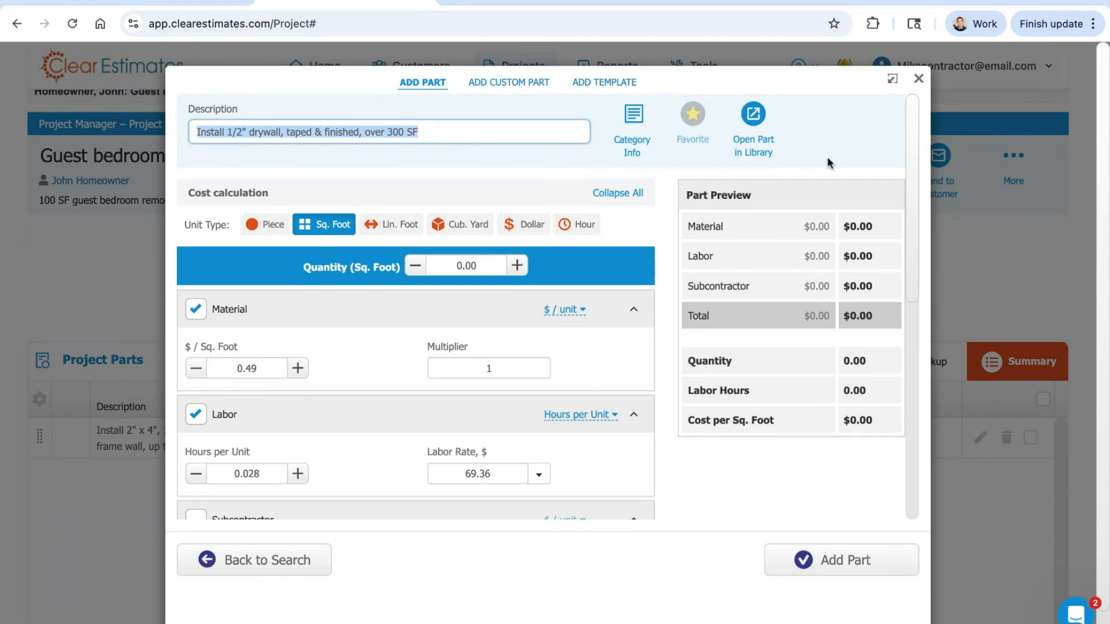
Step: Examine the drywall part's Report Text section, highlighting the Preliminary, Formal and Subcontractor texts and their headings
scroll(909, 134, "down", 2)
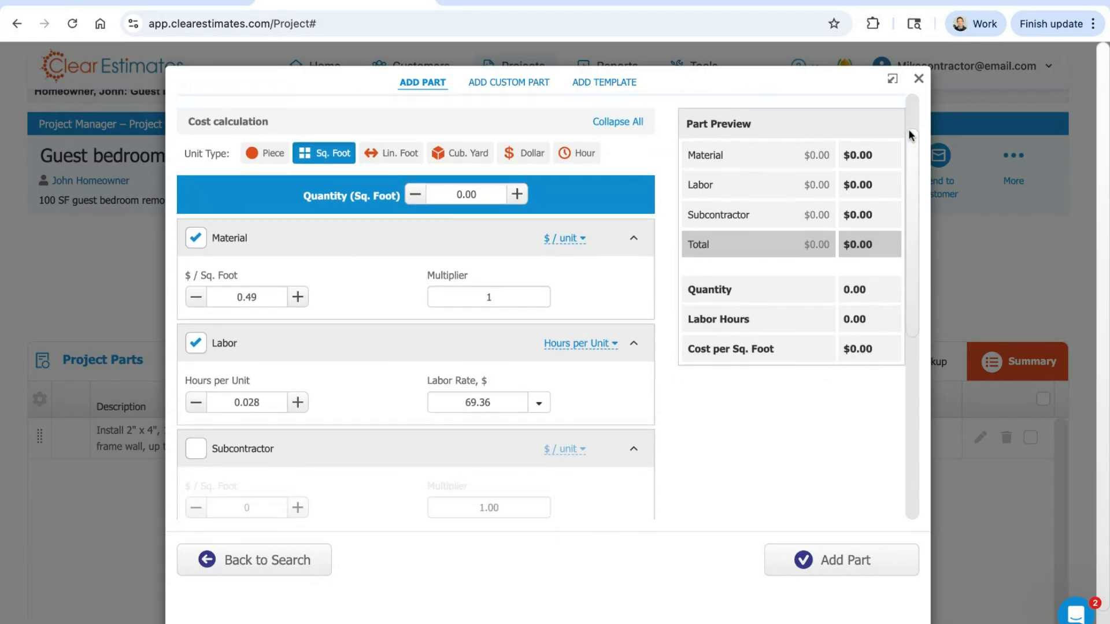
scroll(908, 130, "down", 5)
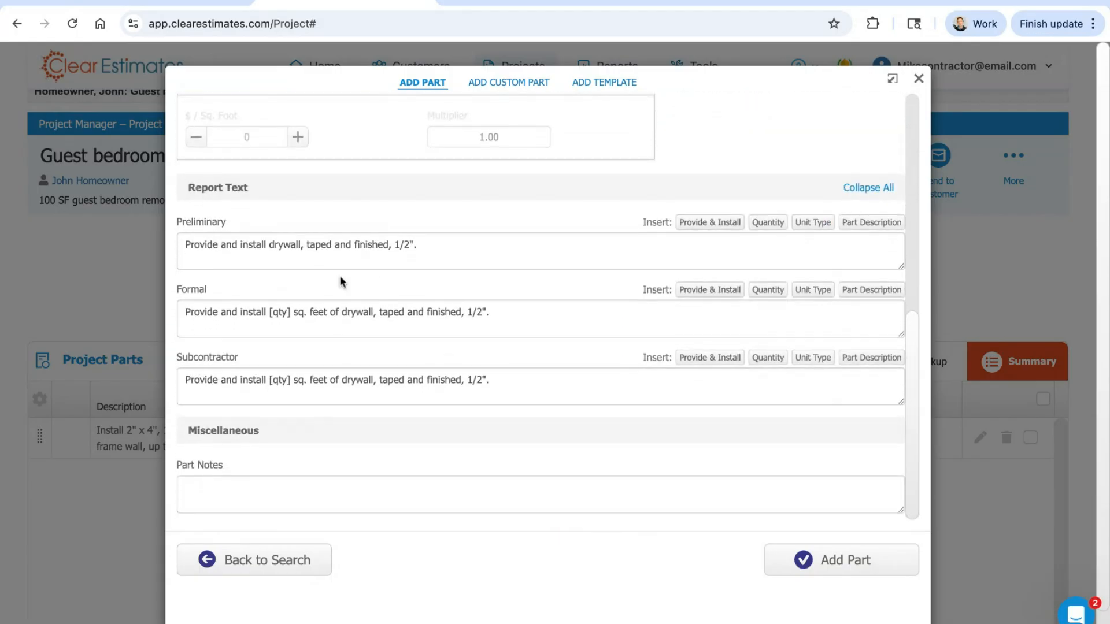
mouse_move(208, 188)
left_mouse_down()
mouse_move(250, 192)
mouse_move(191, 186)
left_mouse_up()
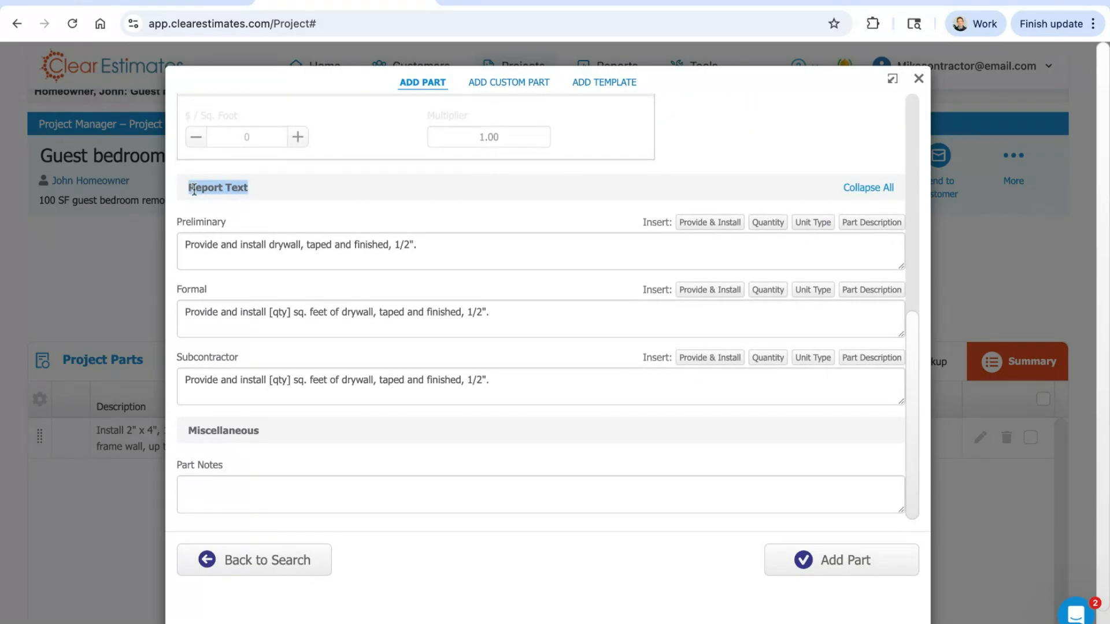
left_click_drag(185, 250, 341, 290)
left_click_drag(184, 317, 322, 362)
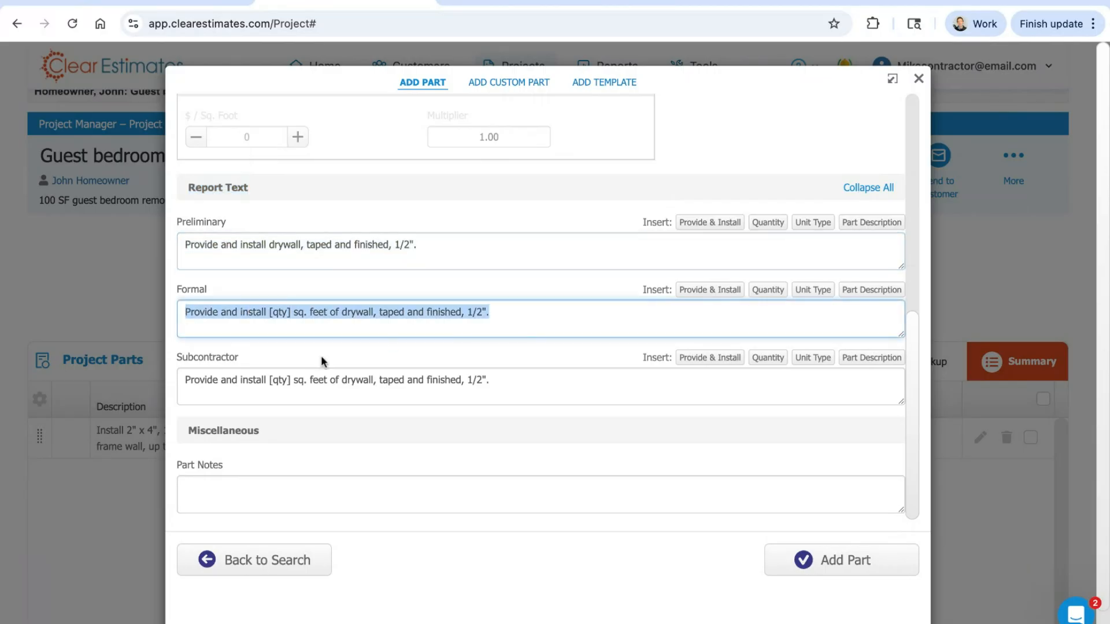
left_click_drag(182, 385, 491, 382)
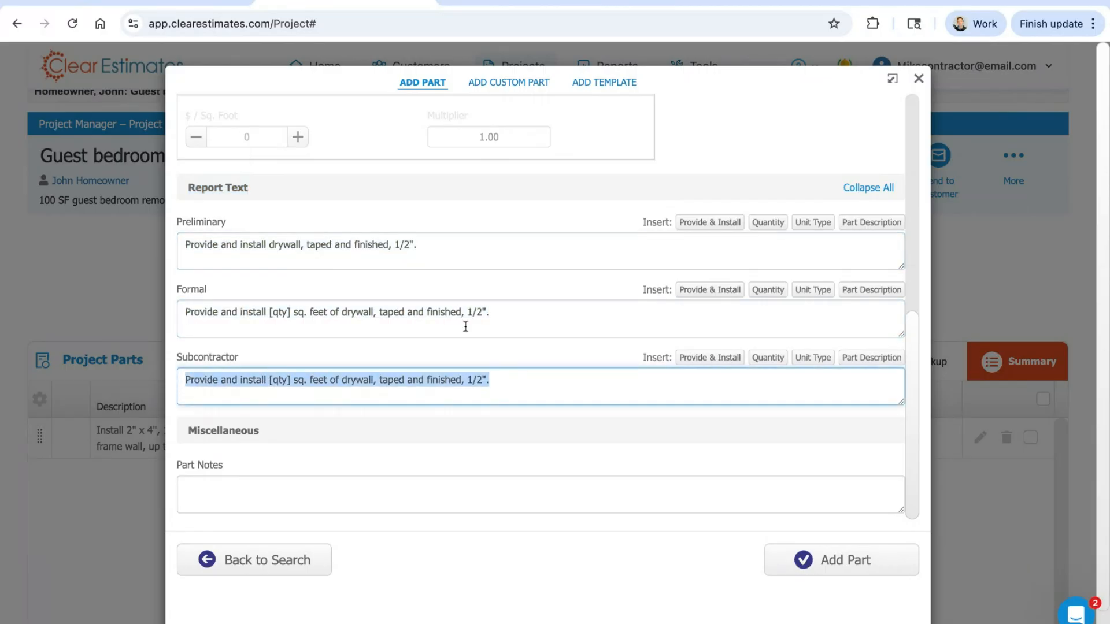
left_click(436, 219)
left_click_drag(233, 222, 193, 241)
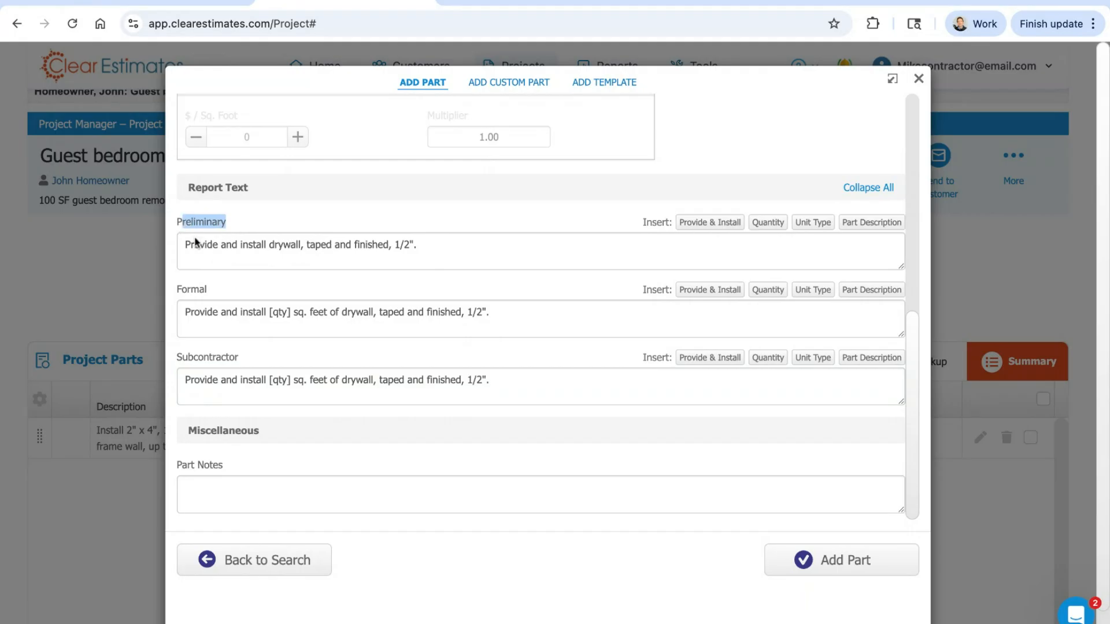
double_click(202, 288)
left_click_drag(239, 356, 177, 356)
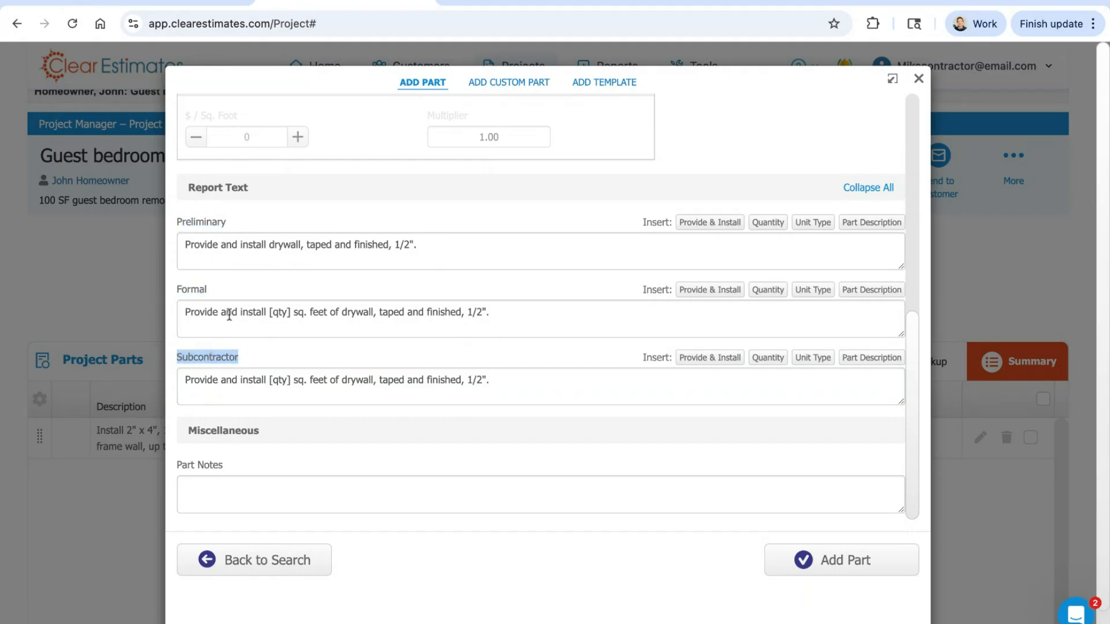
Step: Compare the Preliminary report text with the Formal report text of the drywall part
left_click(230, 292)
left_click_drag(461, 240, 185, 246)
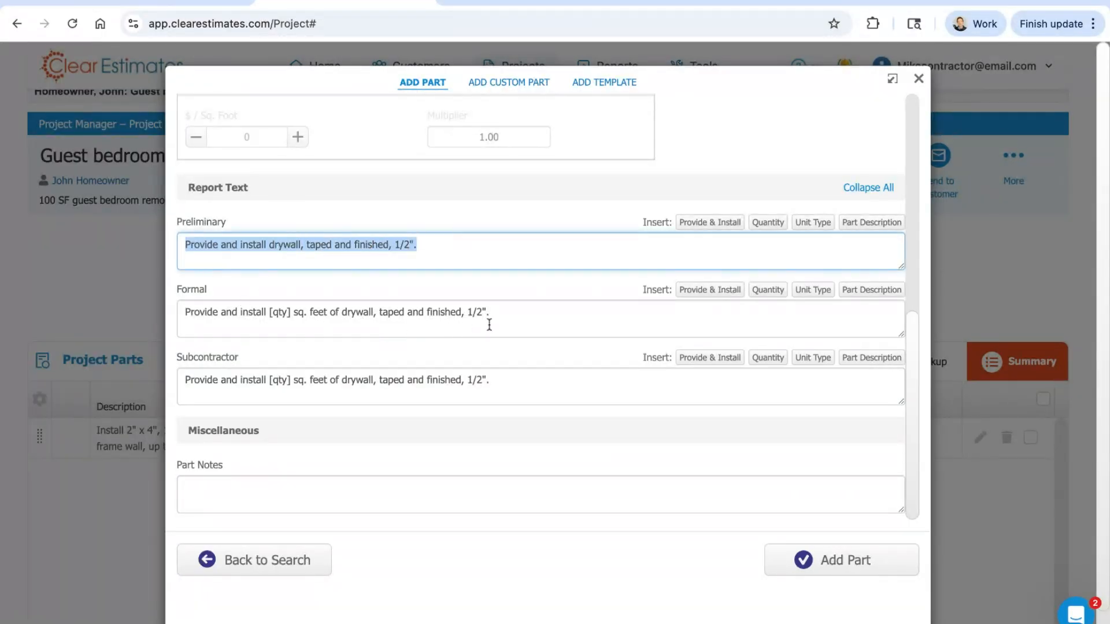
left_click_drag(498, 319, 185, 313)
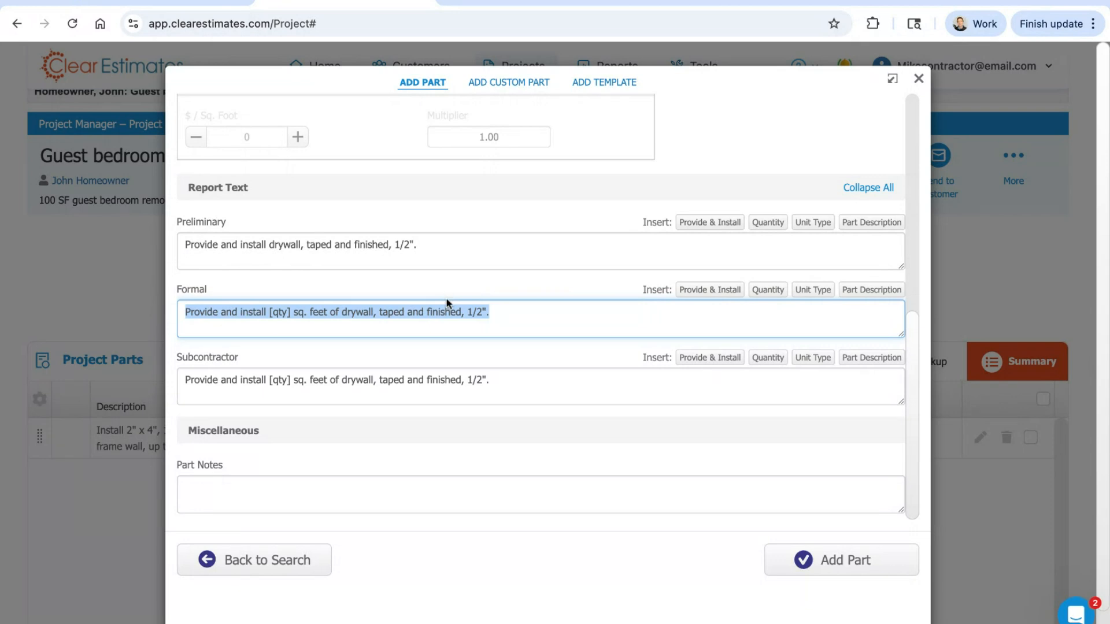
left_click_drag(228, 221, 182, 224)
left_click_drag(212, 294, 176, 289)
left_click(169, 286)
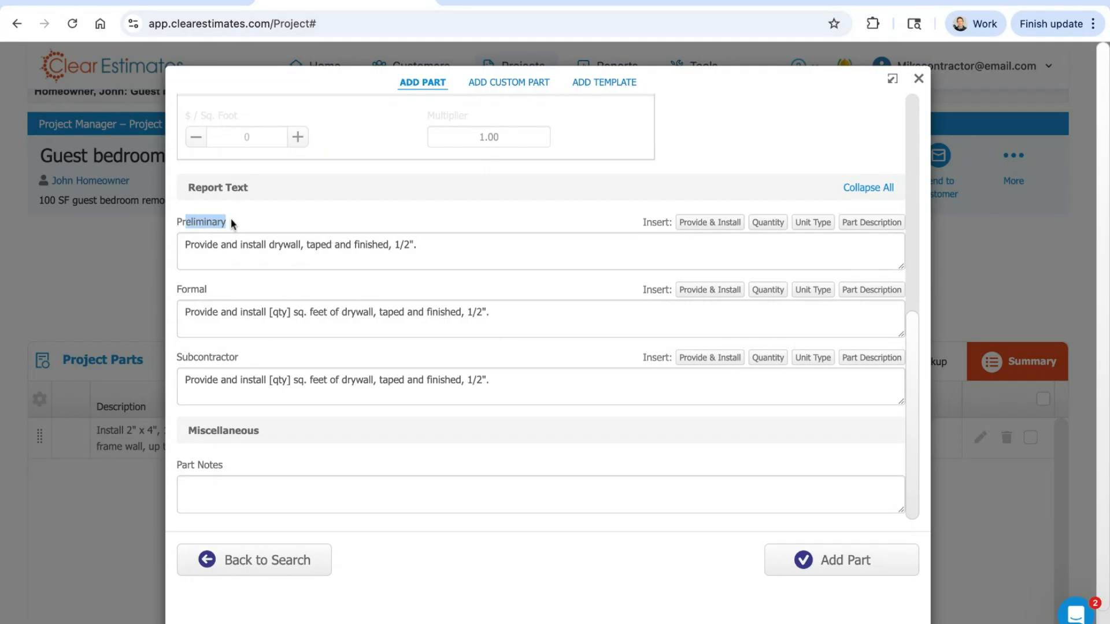
left_click_drag(231, 225, 409, 244)
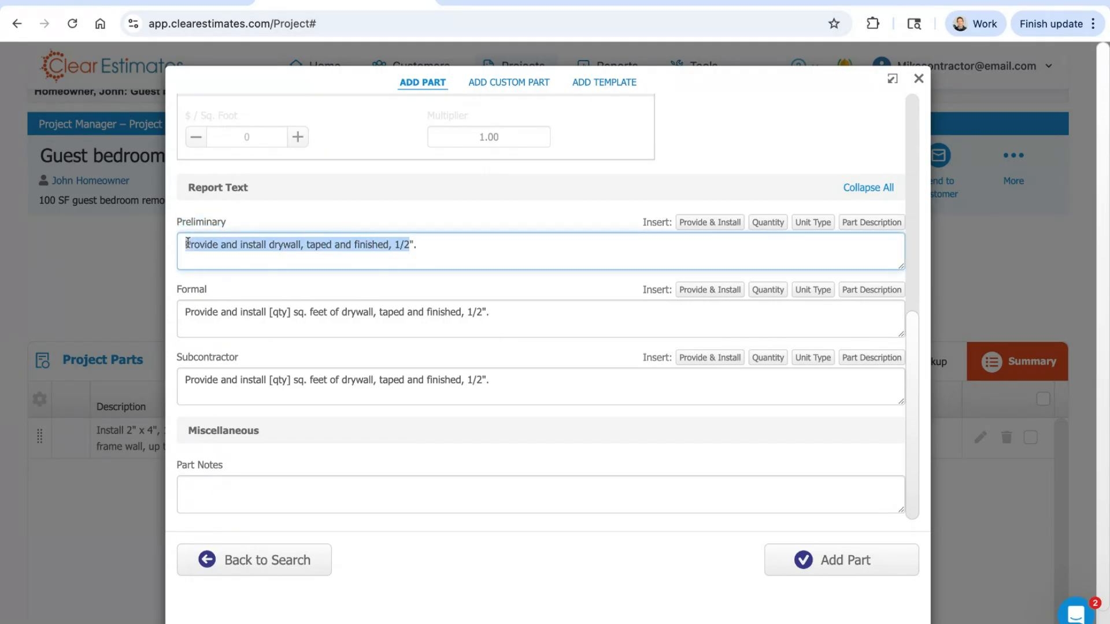
left_click_drag(187, 242, 424, 256)
left_click(411, 222)
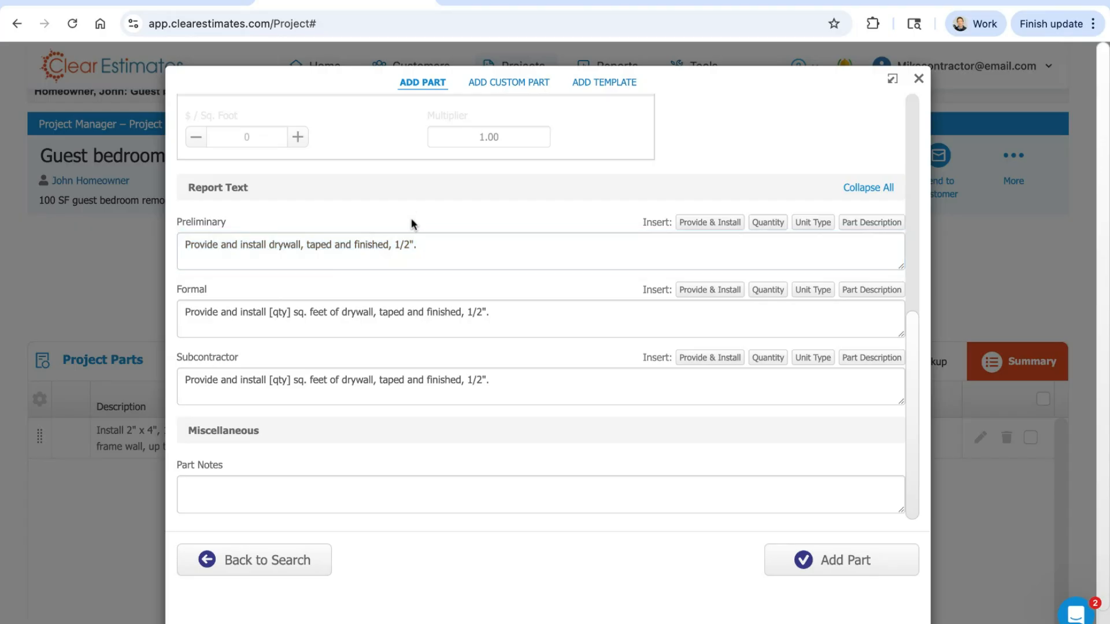
Step: Review the wording of the Subcontractor and Formal report texts, including the [qty] placeholder
mouse_move(240, 357)
left_mouse_down()
mouse_move(182, 357)
mouse_move(185, 379)
mouse_move(497, 402)
left_mouse_up()
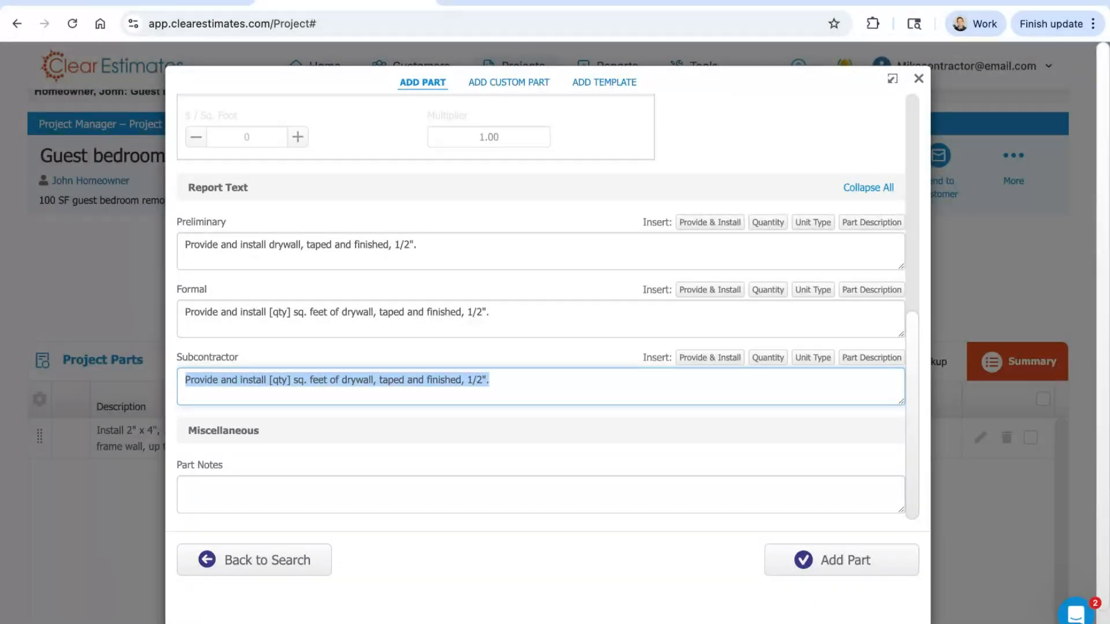
left_click_drag(506, 317, 177, 290)
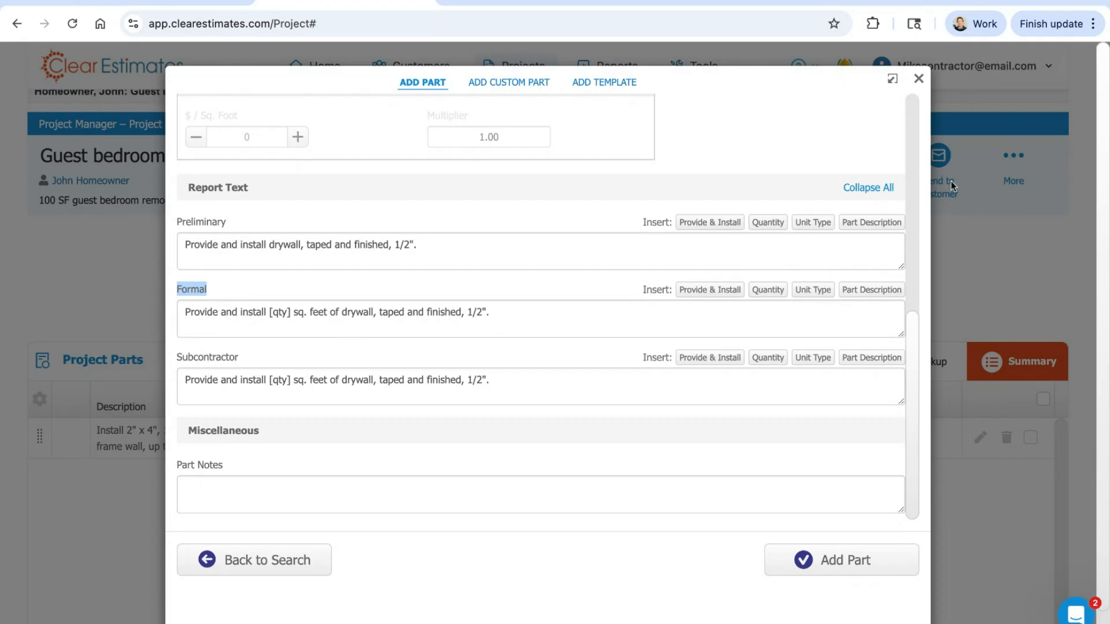
triple_click(574, 325)
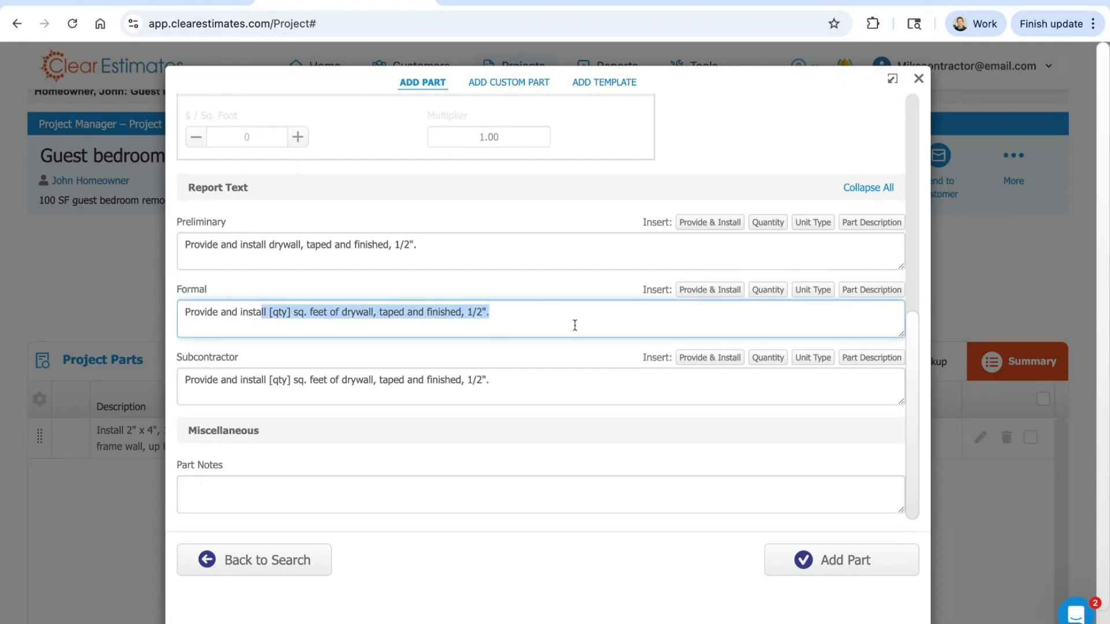
left_click(400, 286)
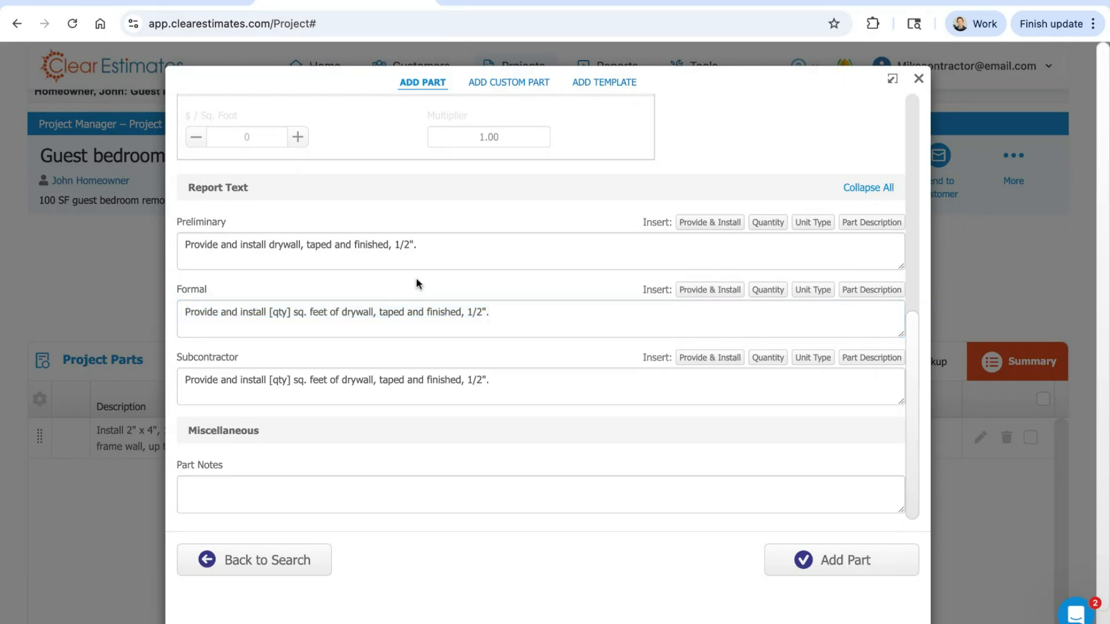
left_click_drag(490, 311, 184, 312)
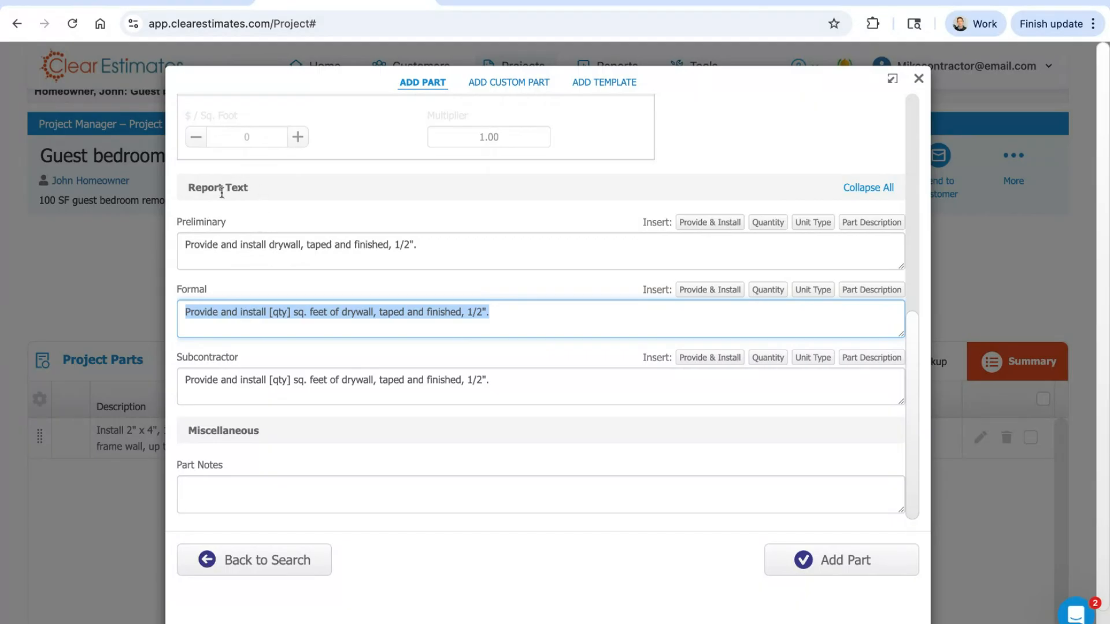
left_click(508, 291)
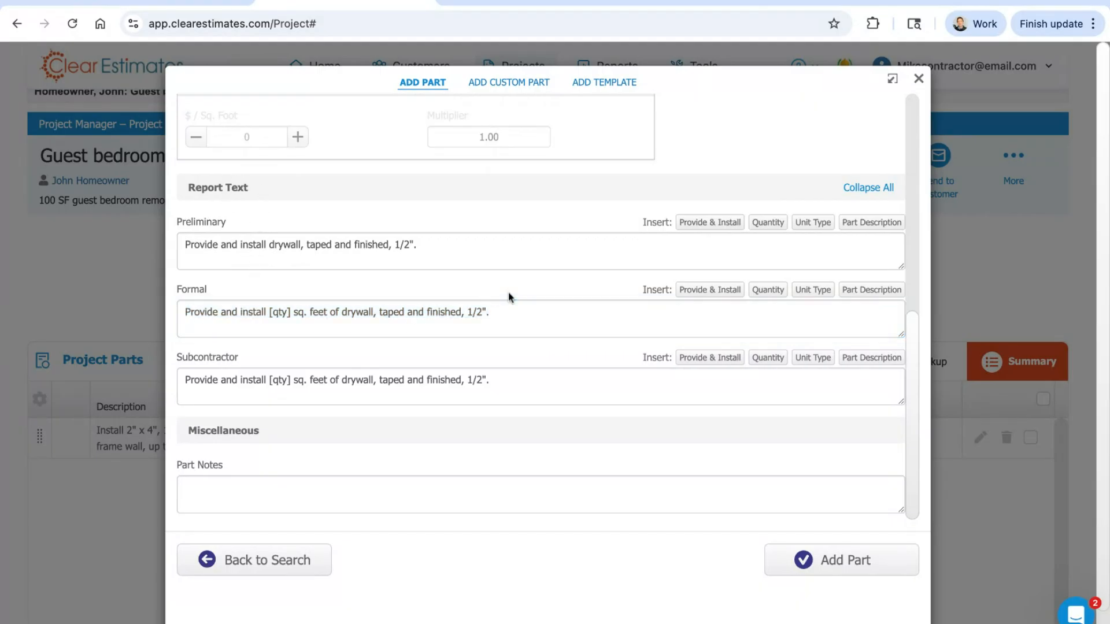
Step: Examine the Cost calculation section's material cost per square foot and labor hours per unit
scroll(581, 387, "up", 3)
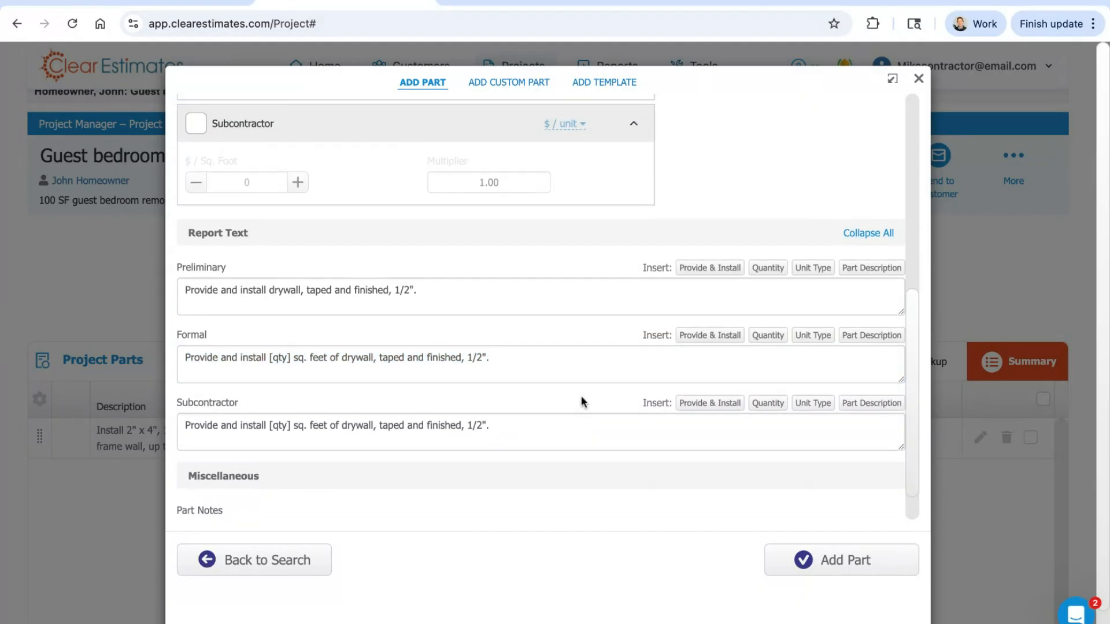
scroll(559, 425, "up", 5)
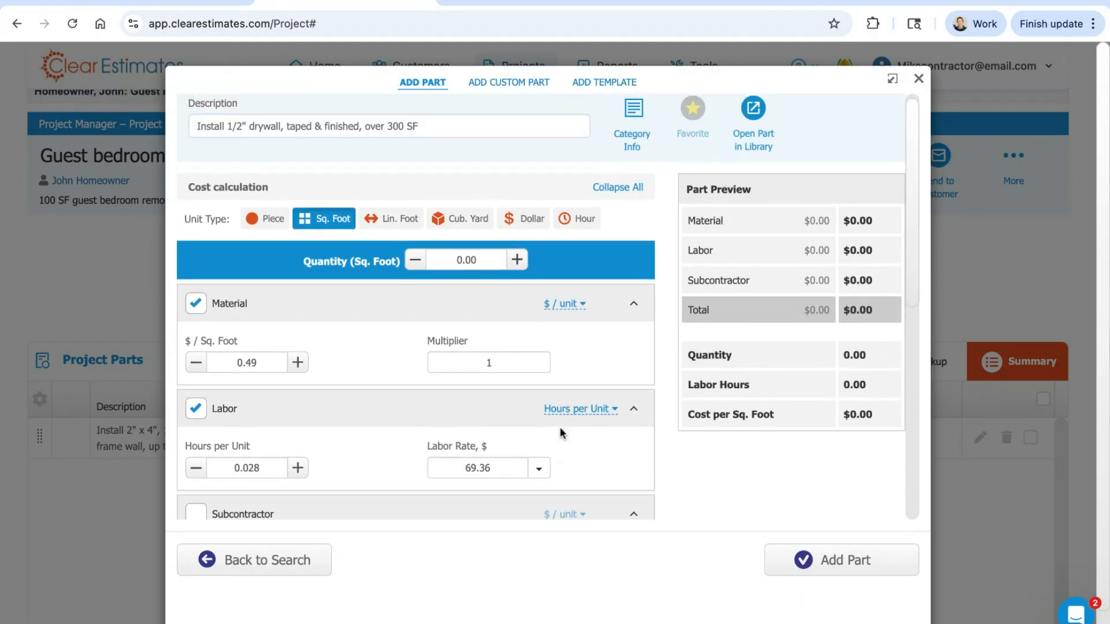
triple_click(277, 187)
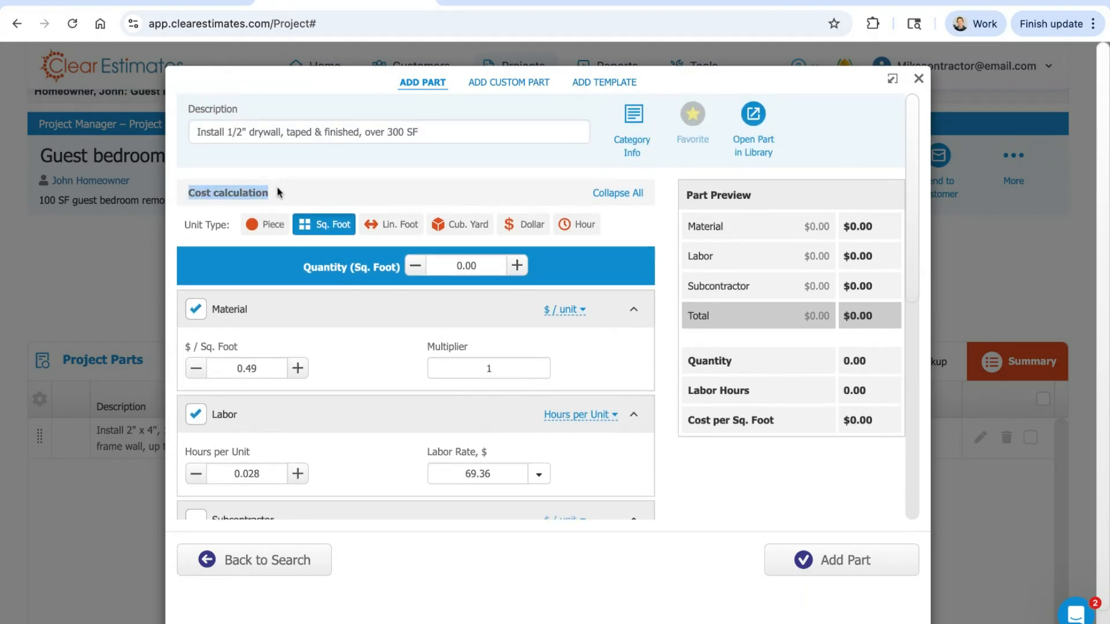
left_click(332, 193)
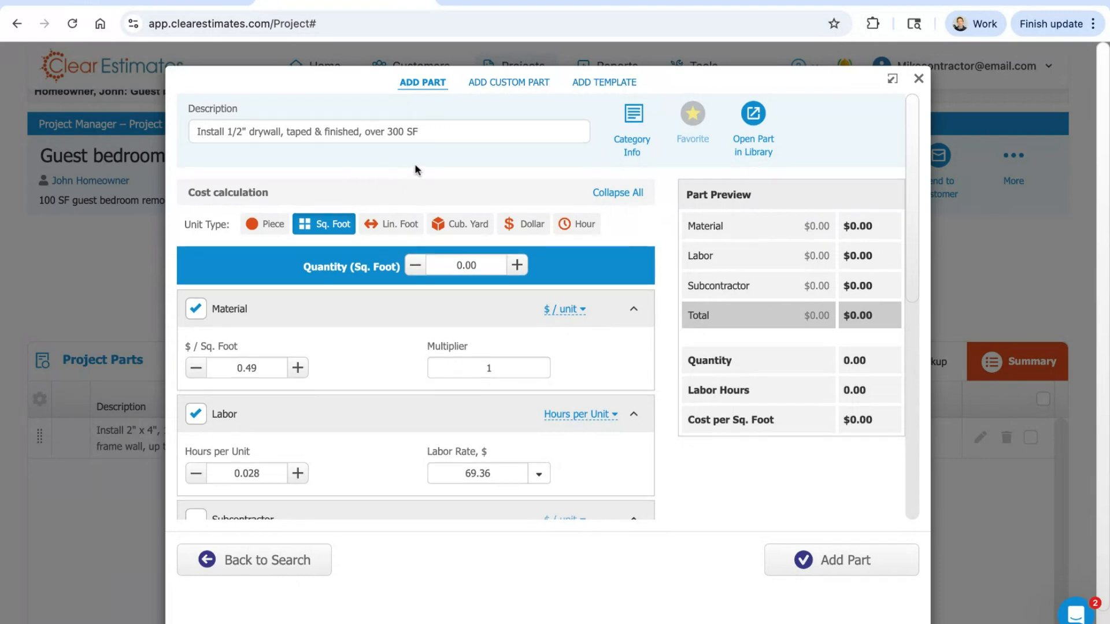
scroll(415, 166, "down", 1)
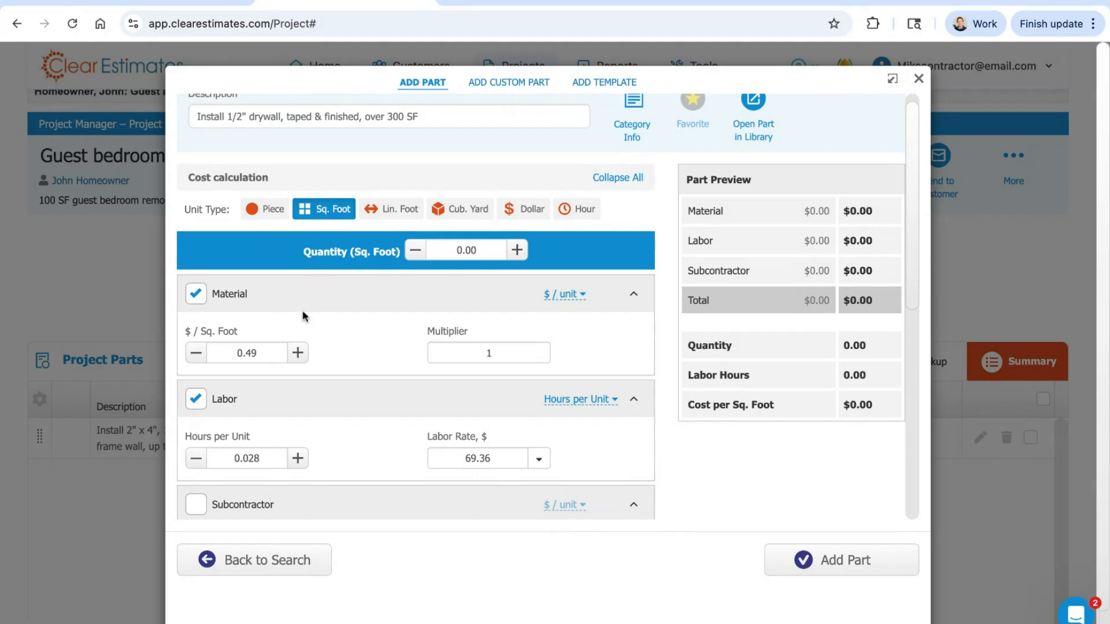
left_click_drag(257, 352, 223, 352)
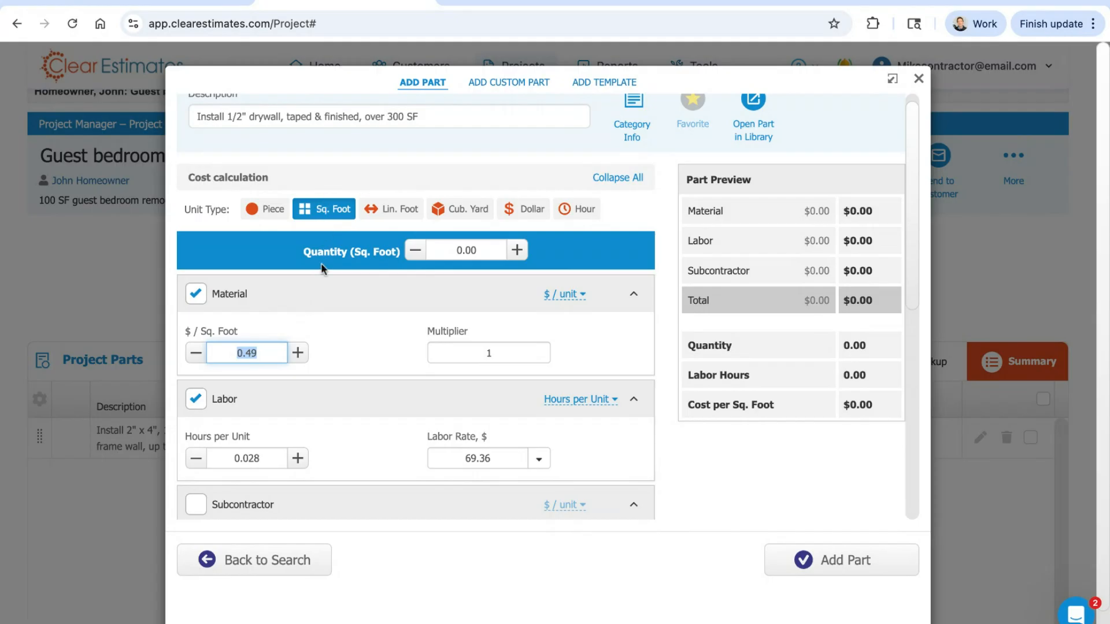
double_click(275, 463)
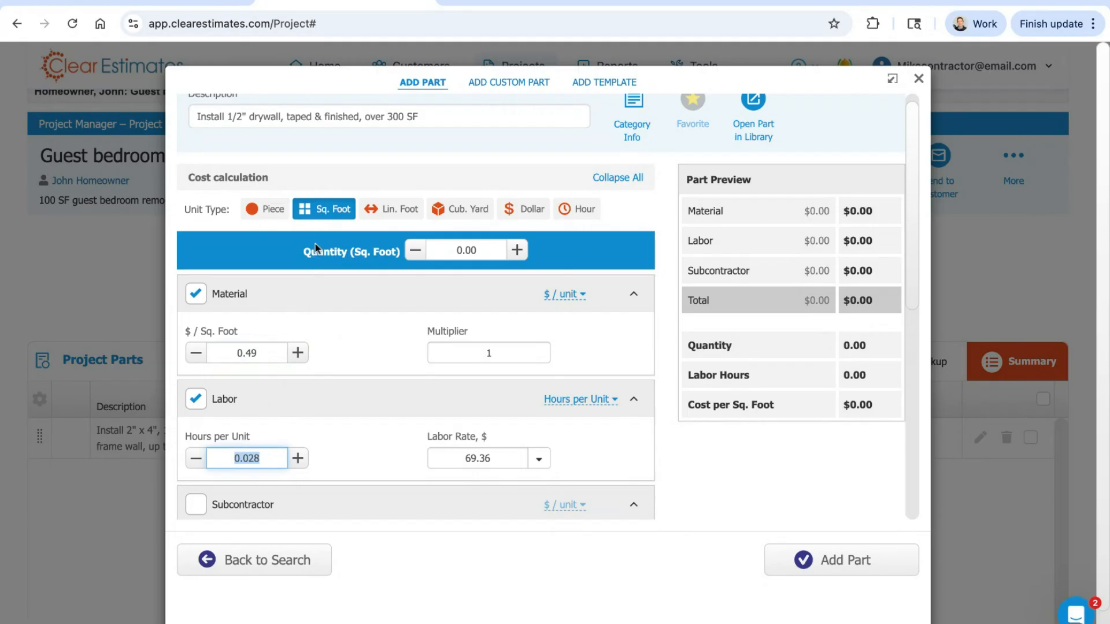
Step: Try the Lin. Foot unit type on the drywall part and set the unit type back to Sq. Foot
left_click(387, 210)
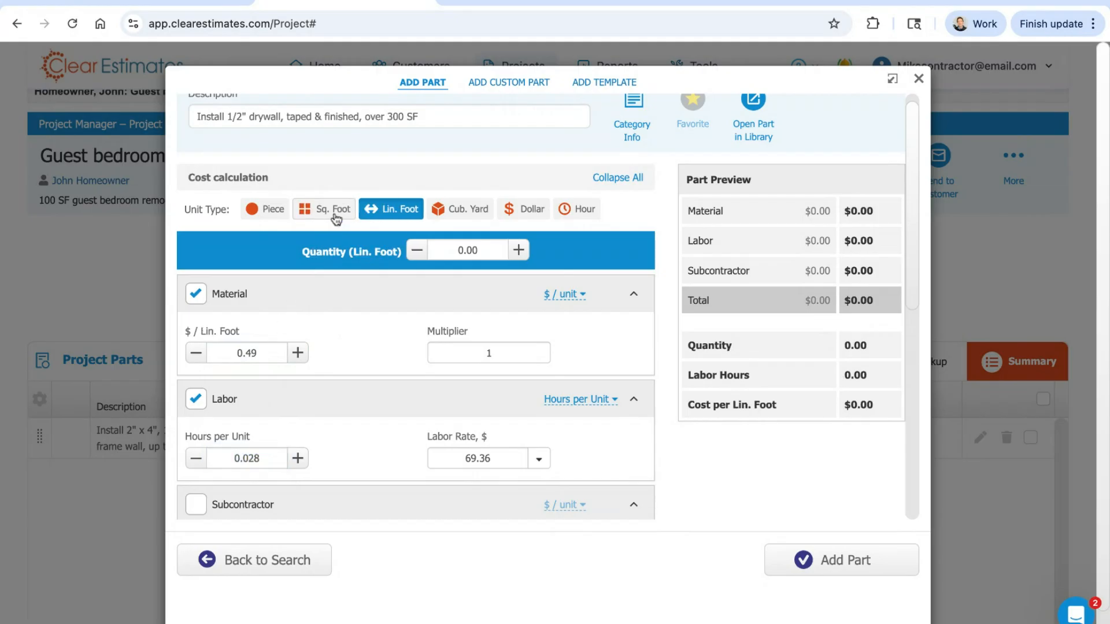
left_click(334, 214)
left_click(390, 213)
left_click(271, 353)
double_click(271, 354)
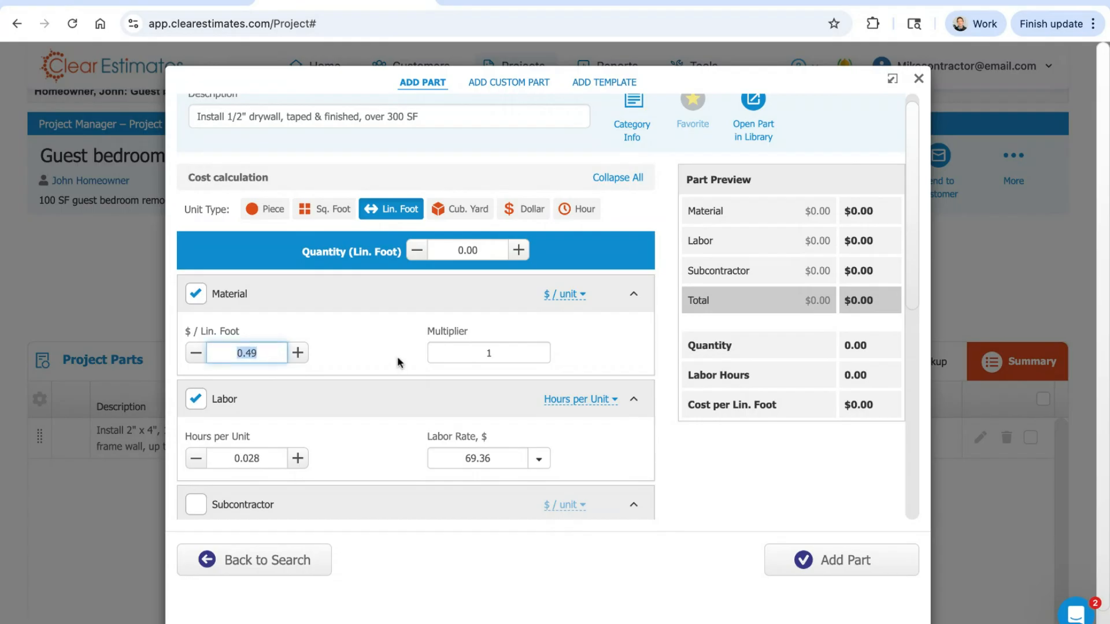
left_click(389, 329)
left_click(322, 215)
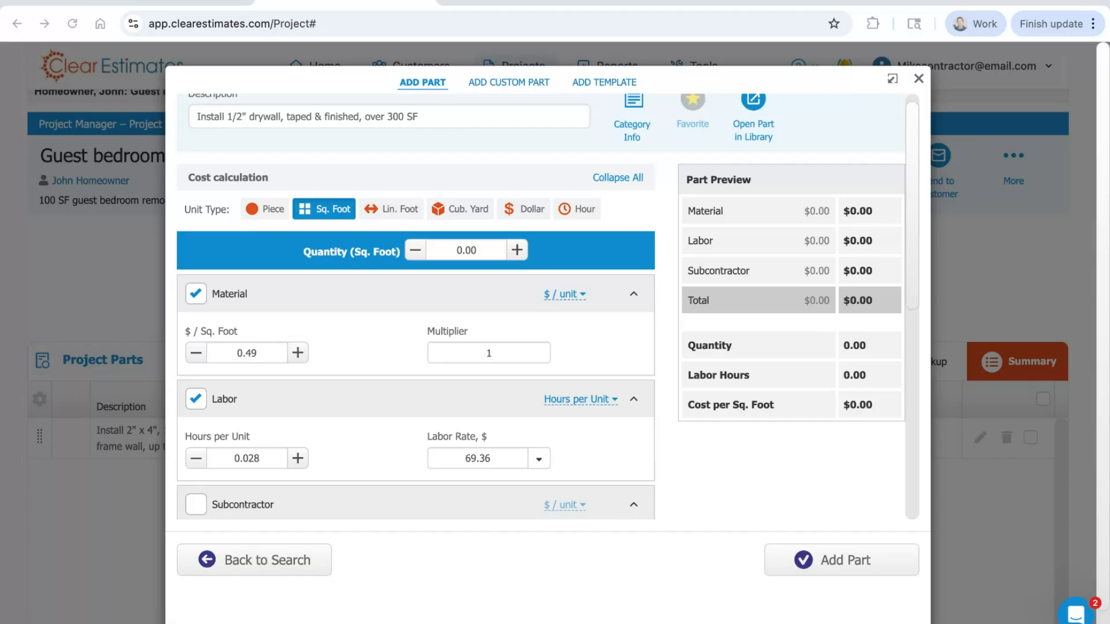
Step: Check the drywall part's description against its material cost per square foot
scroll(519, 163, "up", 1)
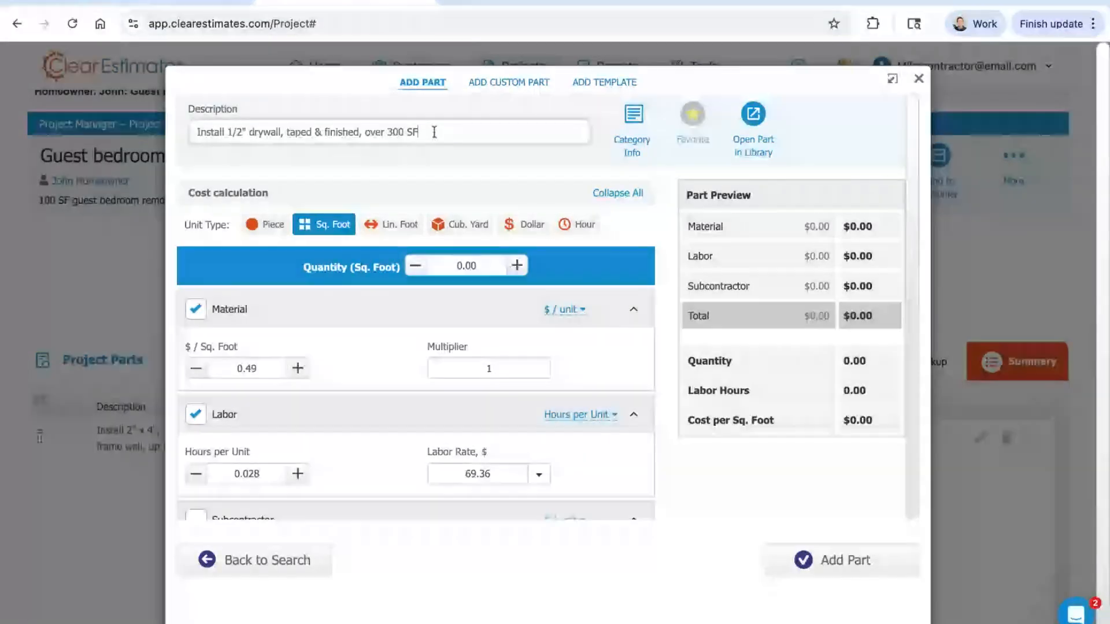
left_click(279, 366)
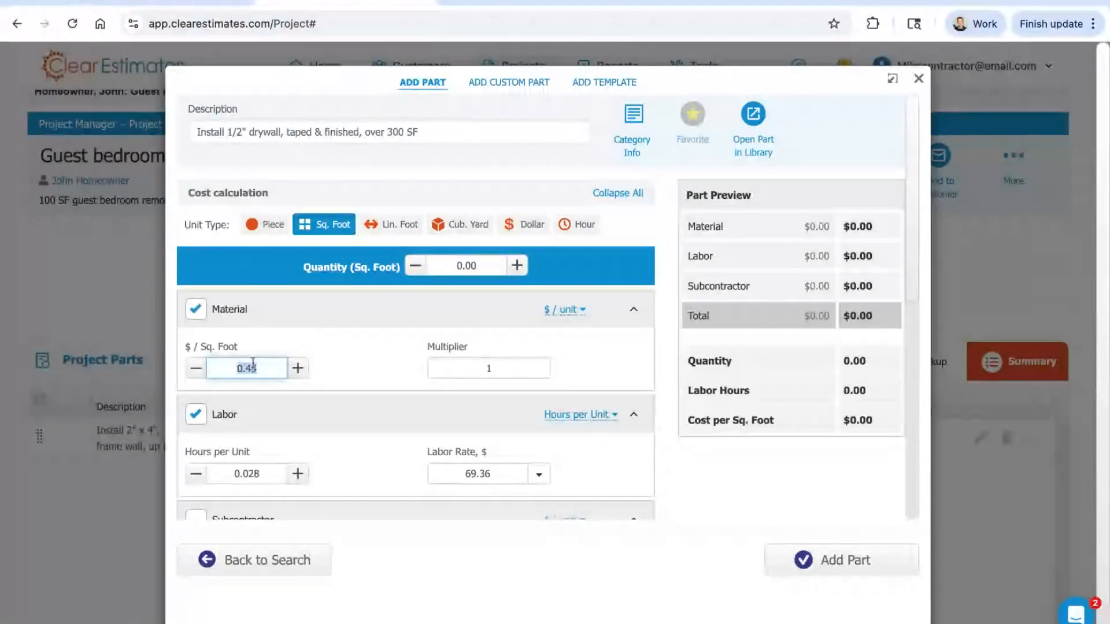
left_click(386, 344)
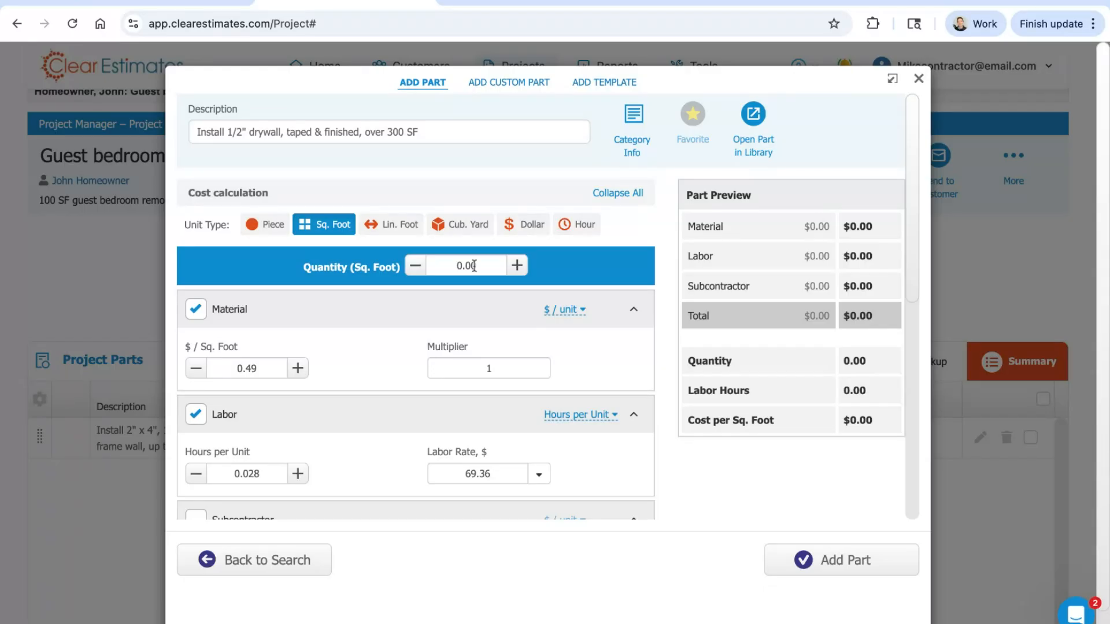
Step: Examine the drywall part's description, material cost per square foot and the Material, Labor and Subcontractor sections
left_click(428, 139)
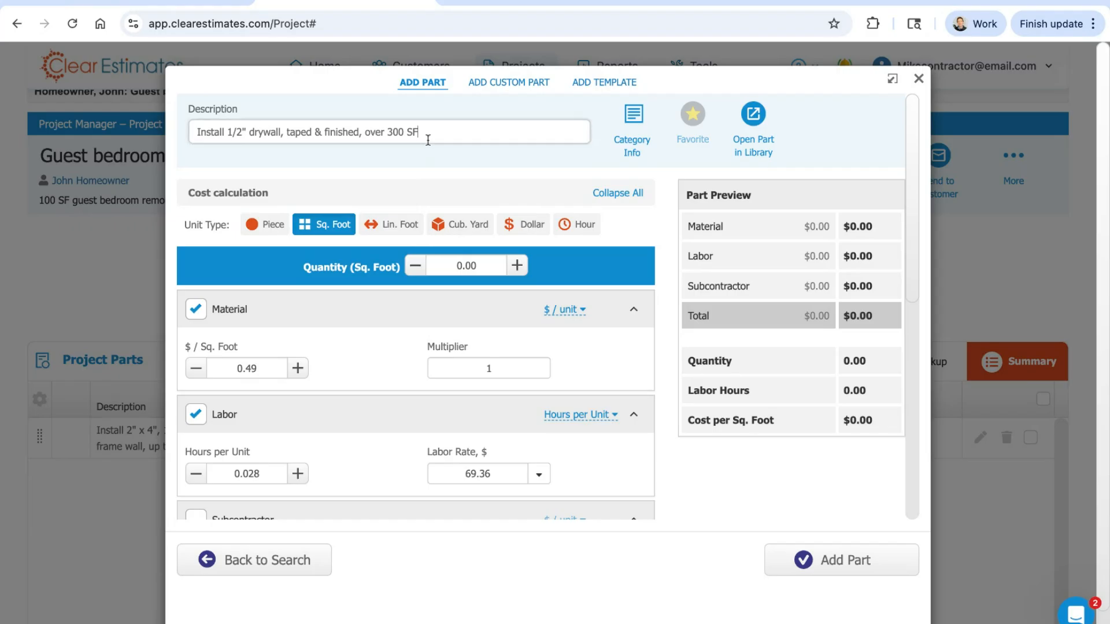
left_click_drag(428, 140, 196, 128)
left_click(318, 97)
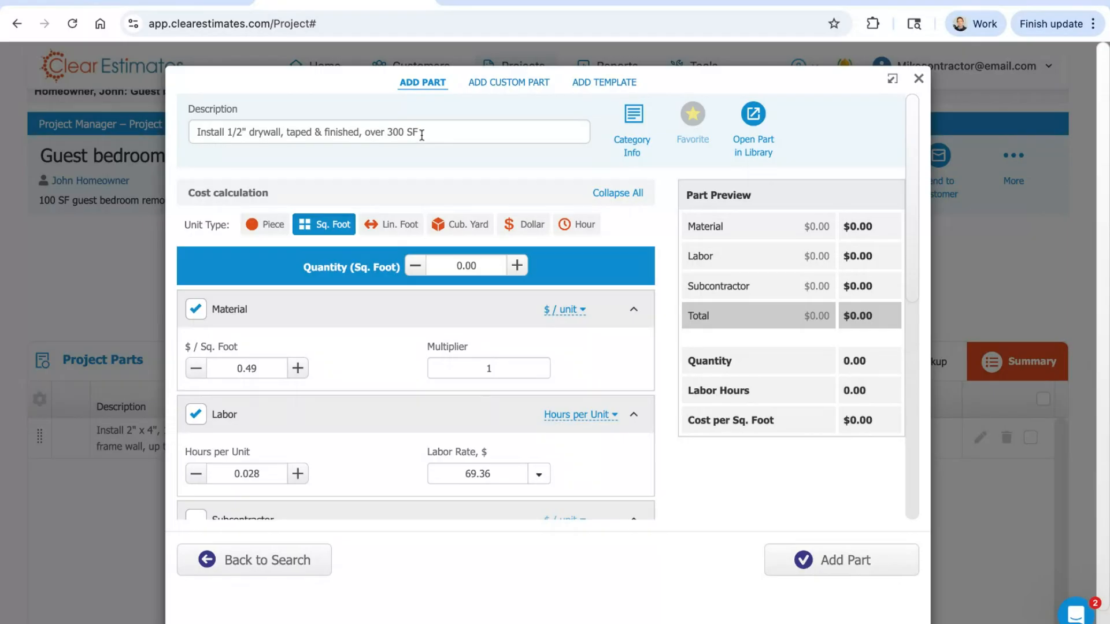
left_click_drag(266, 374, 229, 367)
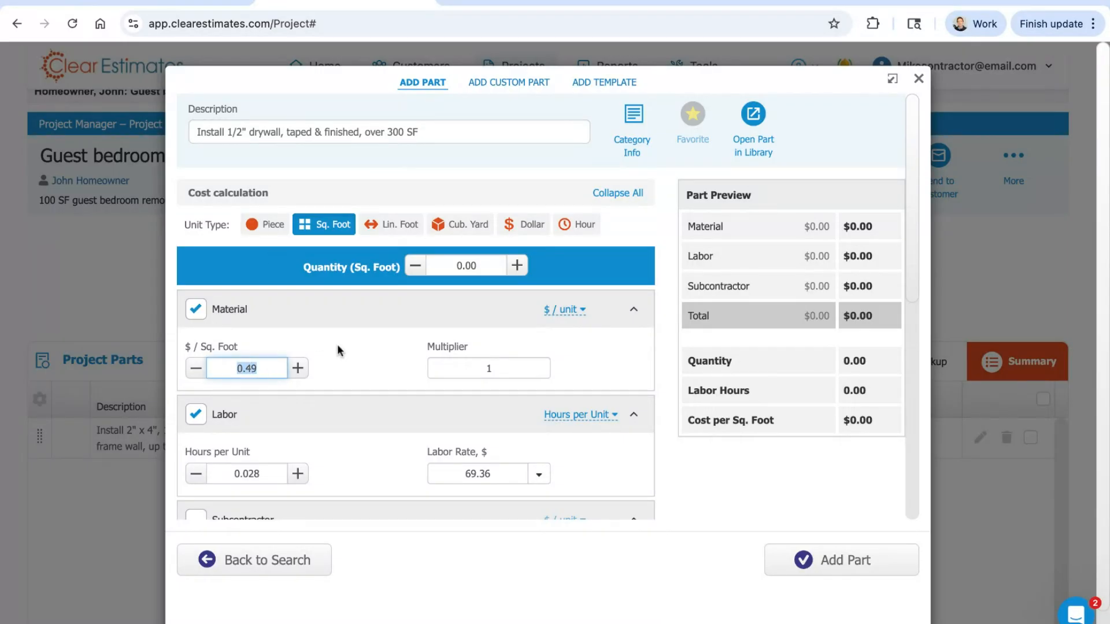
left_click(340, 345)
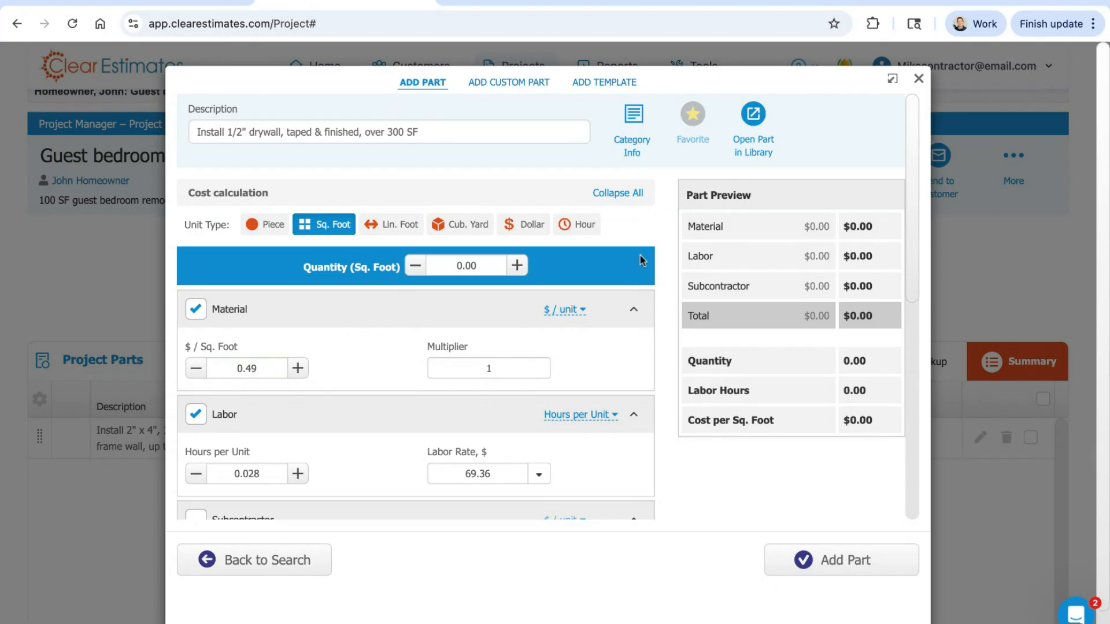
scroll(663, 214, "down", 3)
scroll(660, 212, "up", 1)
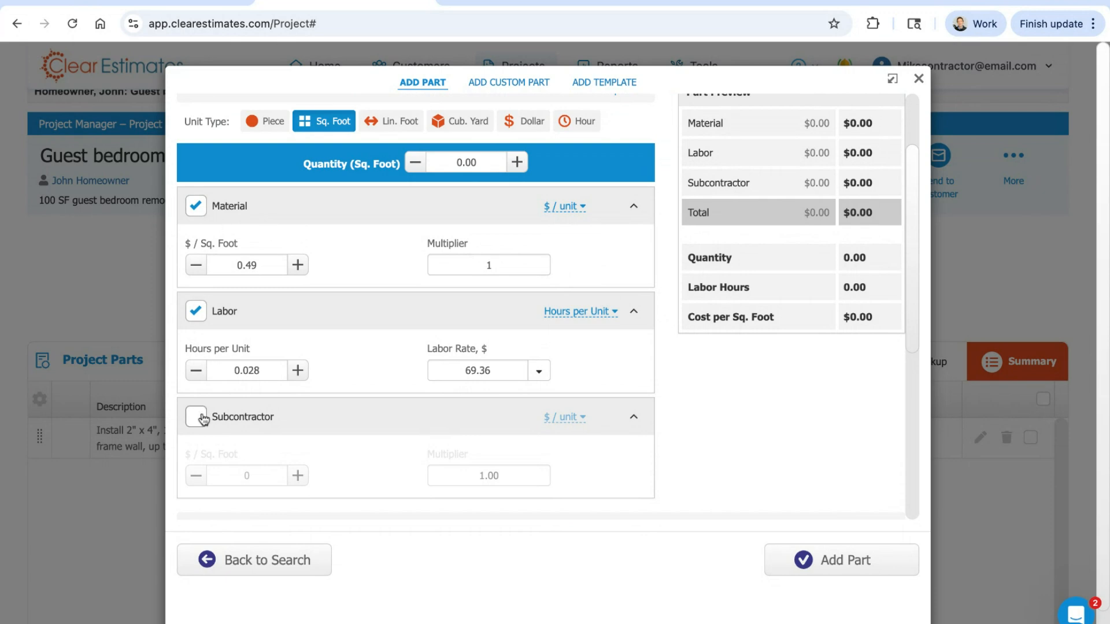
scroll(597, 257, "up", 1)
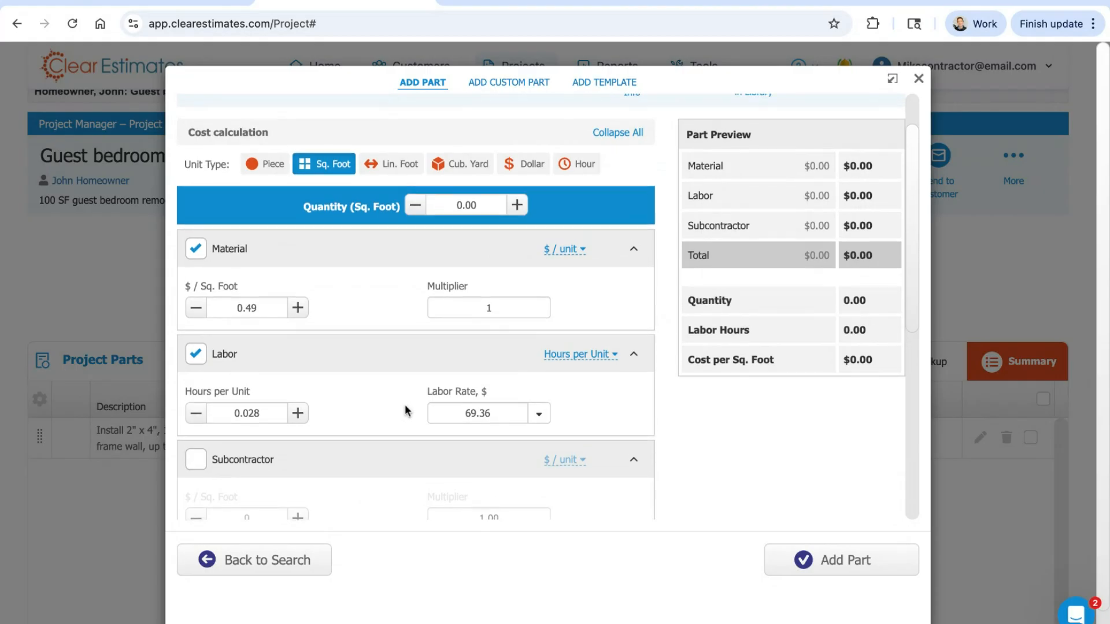
scroll(404, 409, "up", 2)
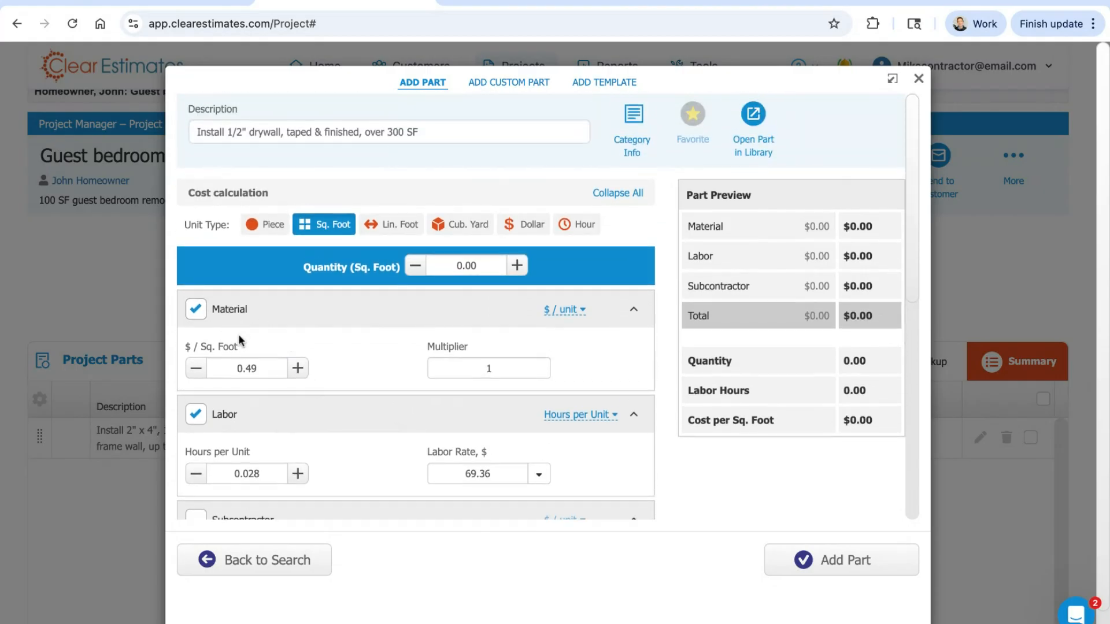
left_click_drag(242, 351, 184, 347)
double_click(253, 367)
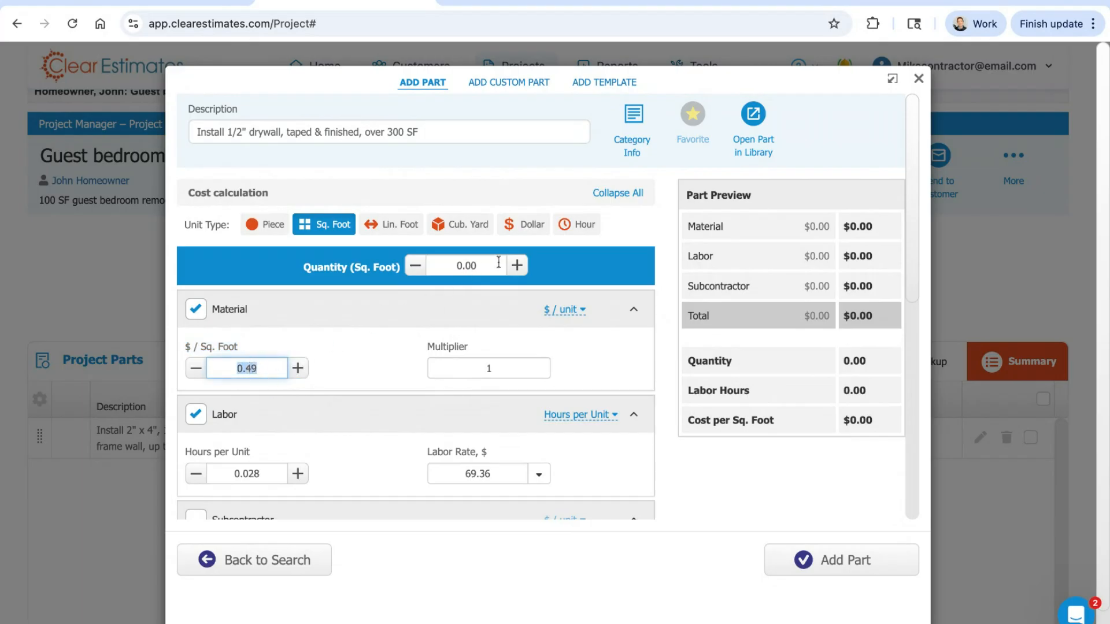
Step: Set the drywall part's quantity to 300 square feet
double_click(454, 266)
type("300")
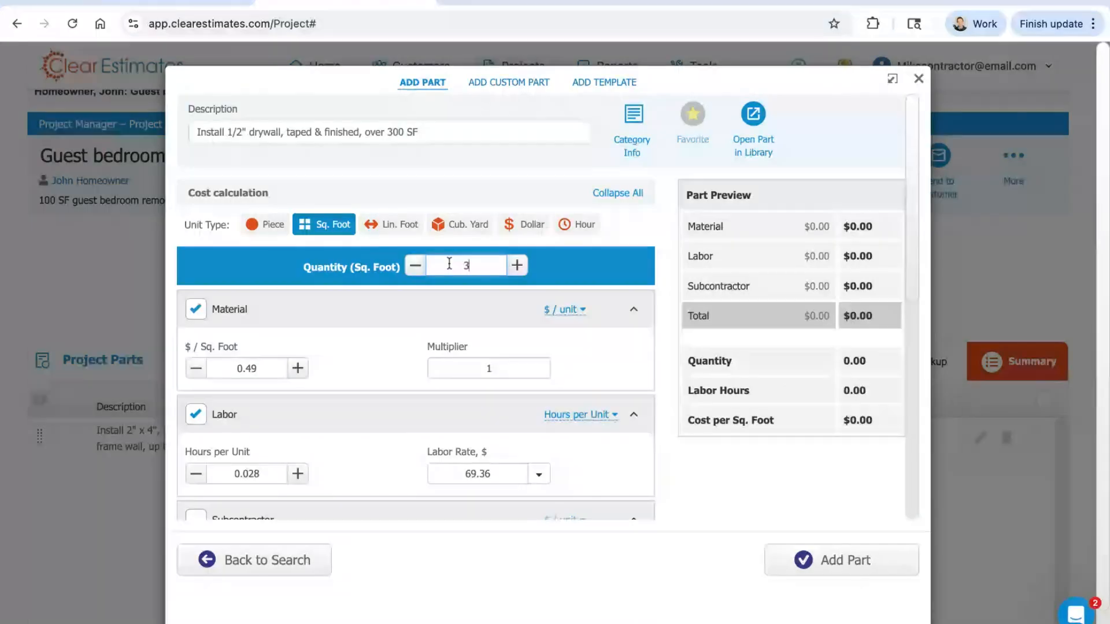
left_click(602, 267)
Step: Compare the material cost per square foot and the quantity with the Material total in the part preview
double_click(272, 379)
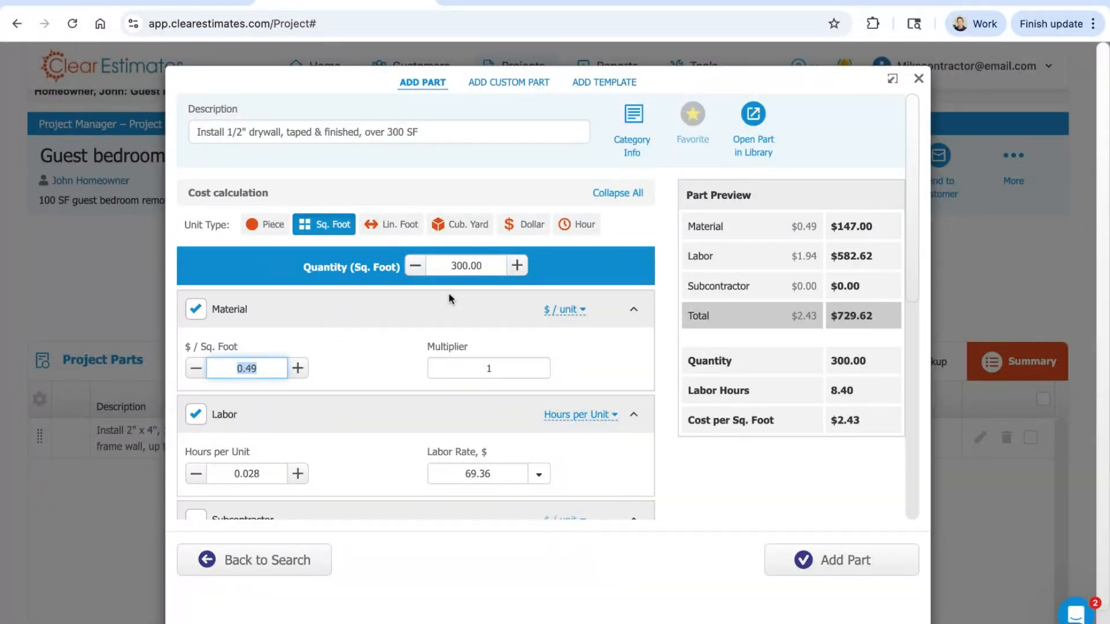
left_click(484, 267)
double_click(468, 266)
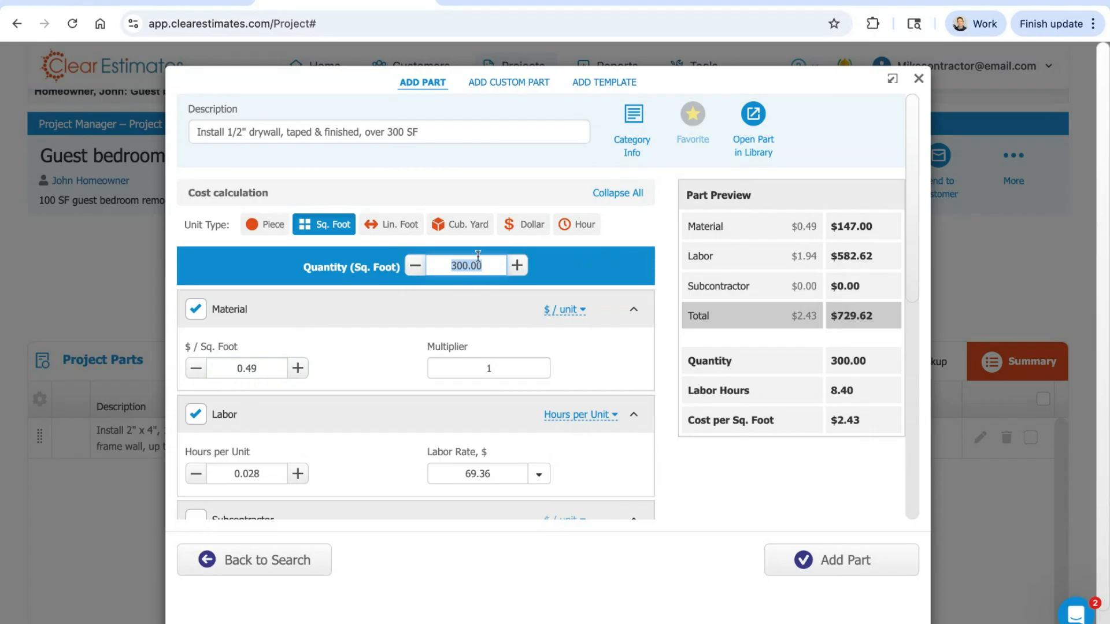
left_click_drag(878, 234, 701, 230)
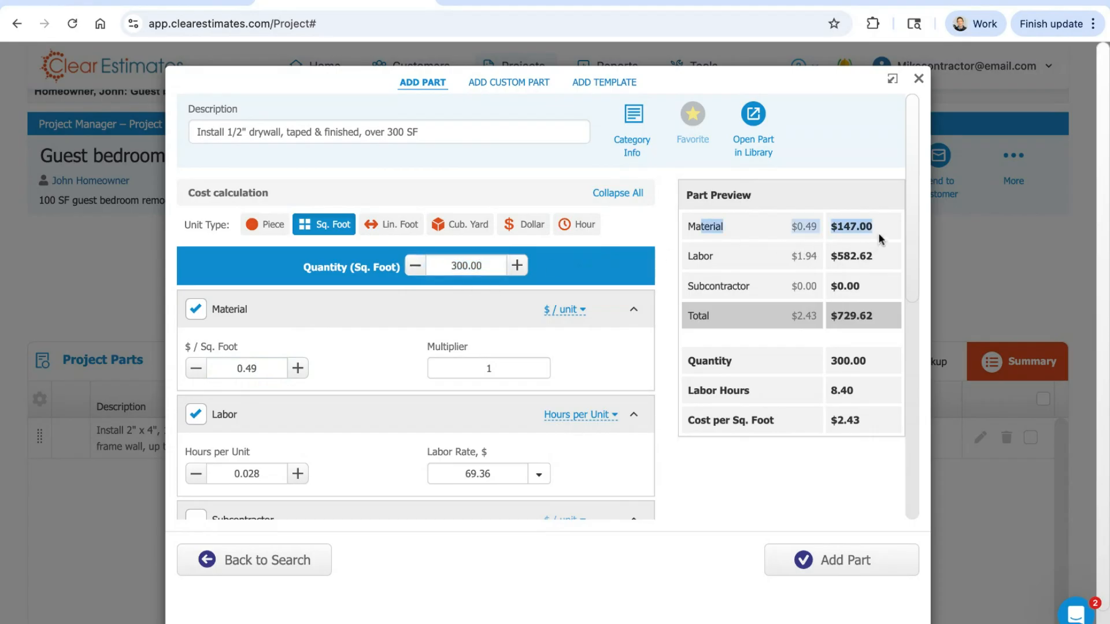
left_click_drag(879, 232, 682, 230)
Step: Trace how hours per unit, quantity and labor rate produce the Labor total in the part preview
left_click_drag(266, 481, 233, 477)
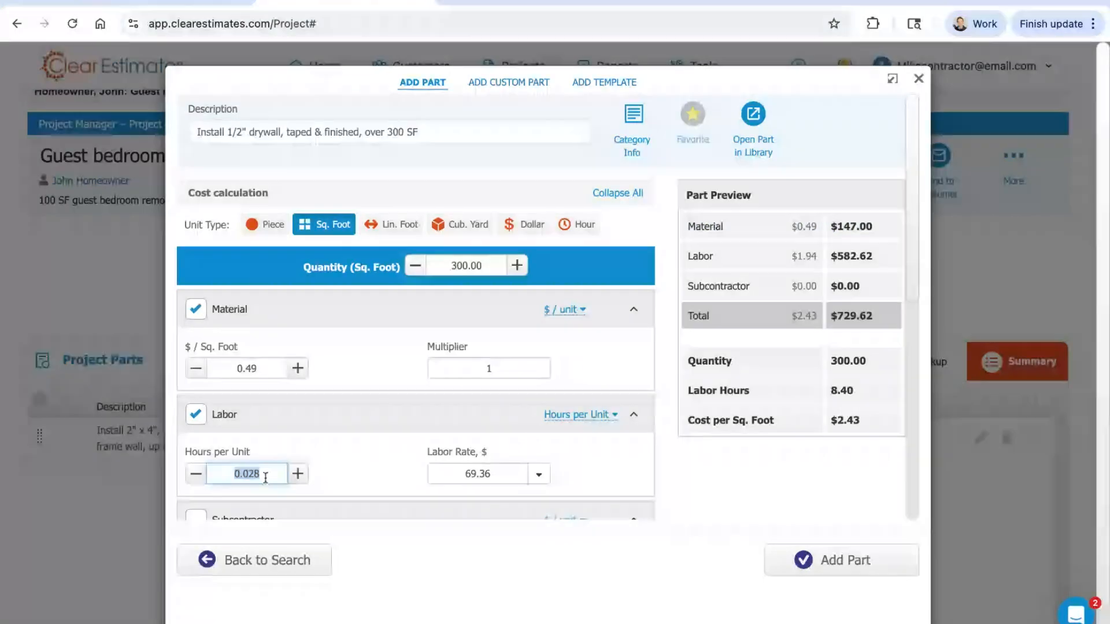
scroll(343, 403, "down", 2)
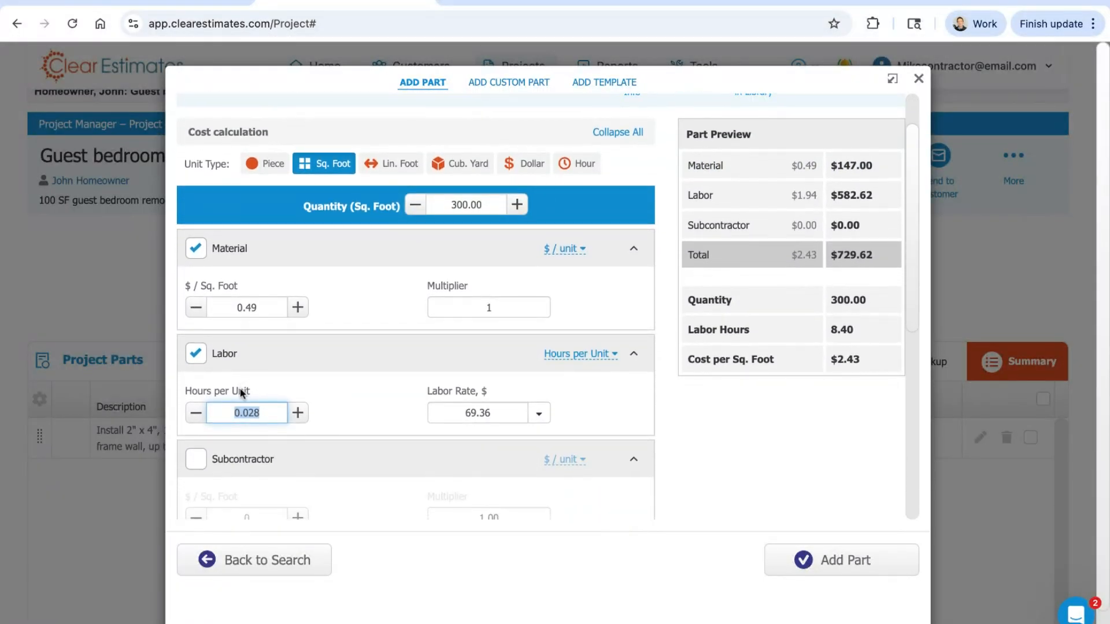
left_click_drag(250, 391, 192, 390)
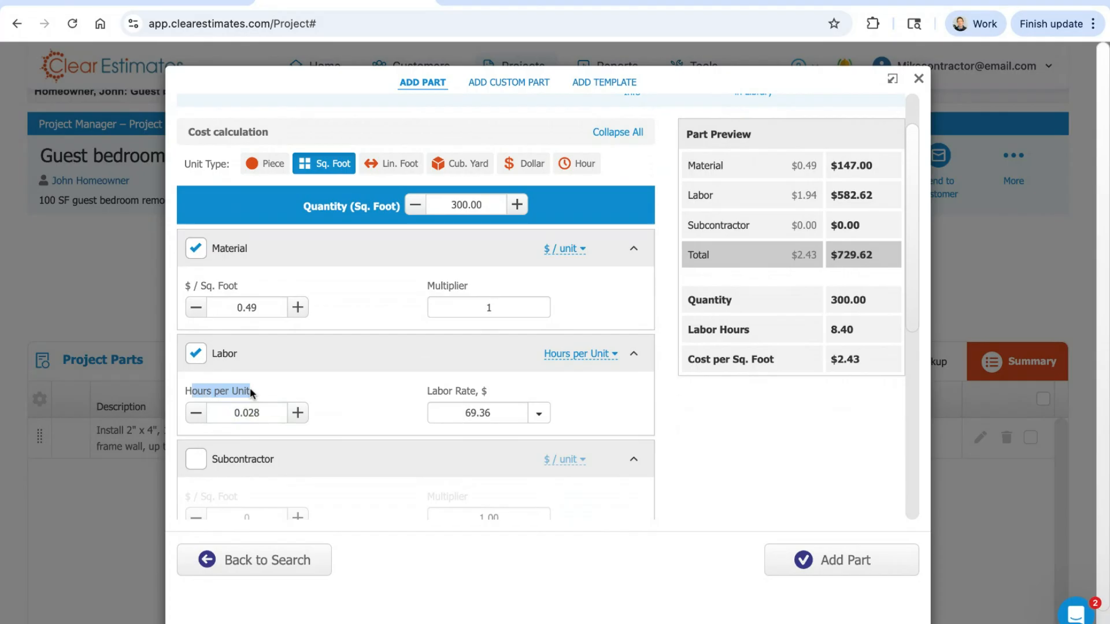
left_click(266, 416)
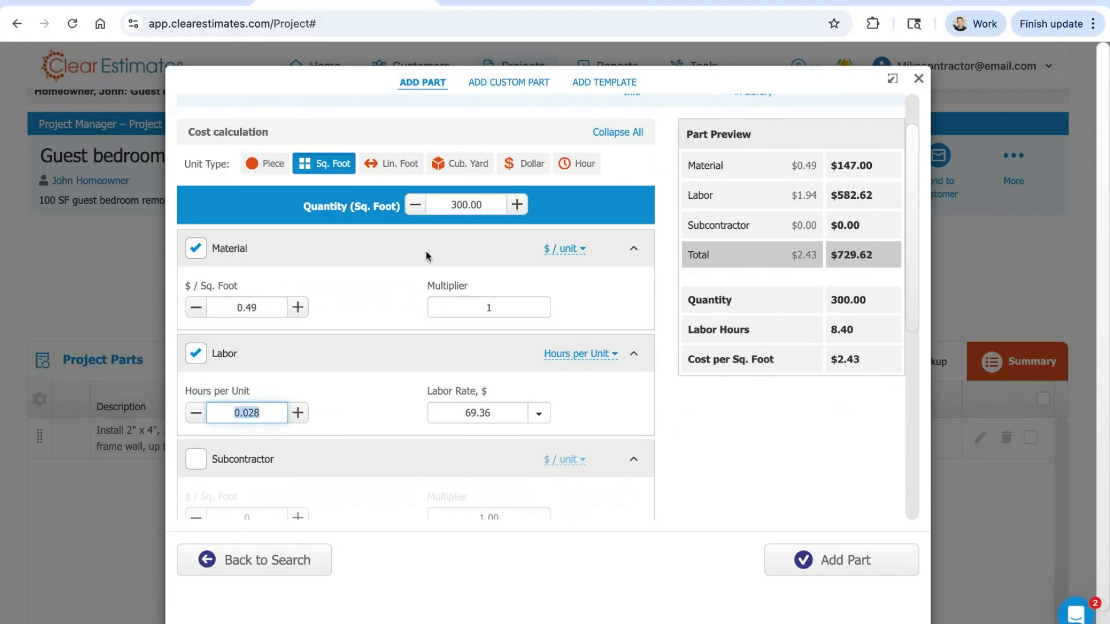
left_click(485, 204)
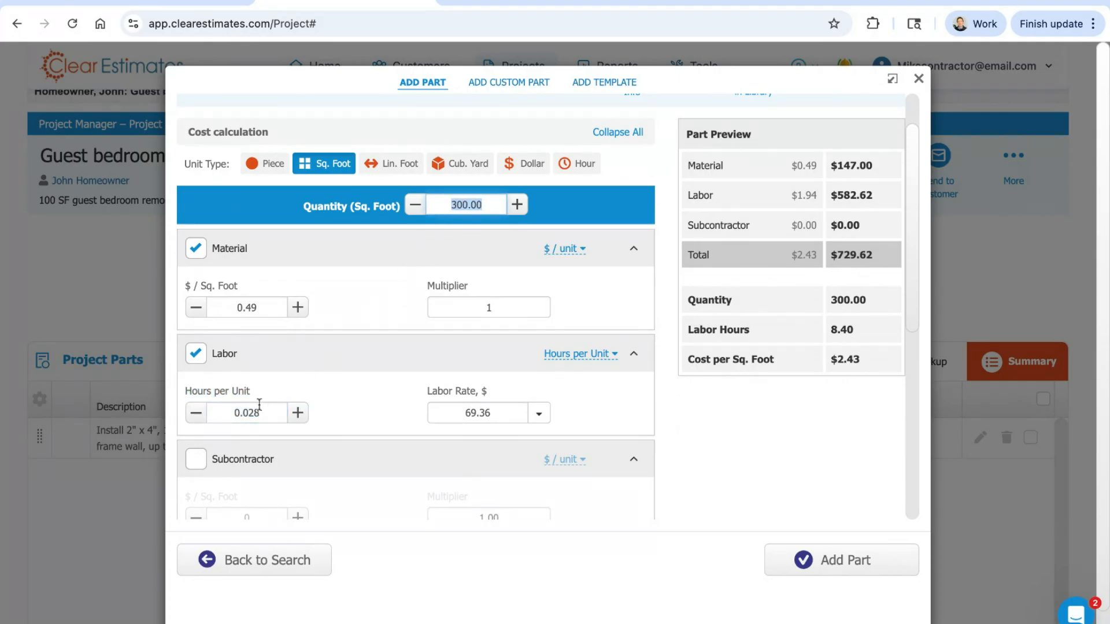
left_click_drag(262, 414, 234, 414)
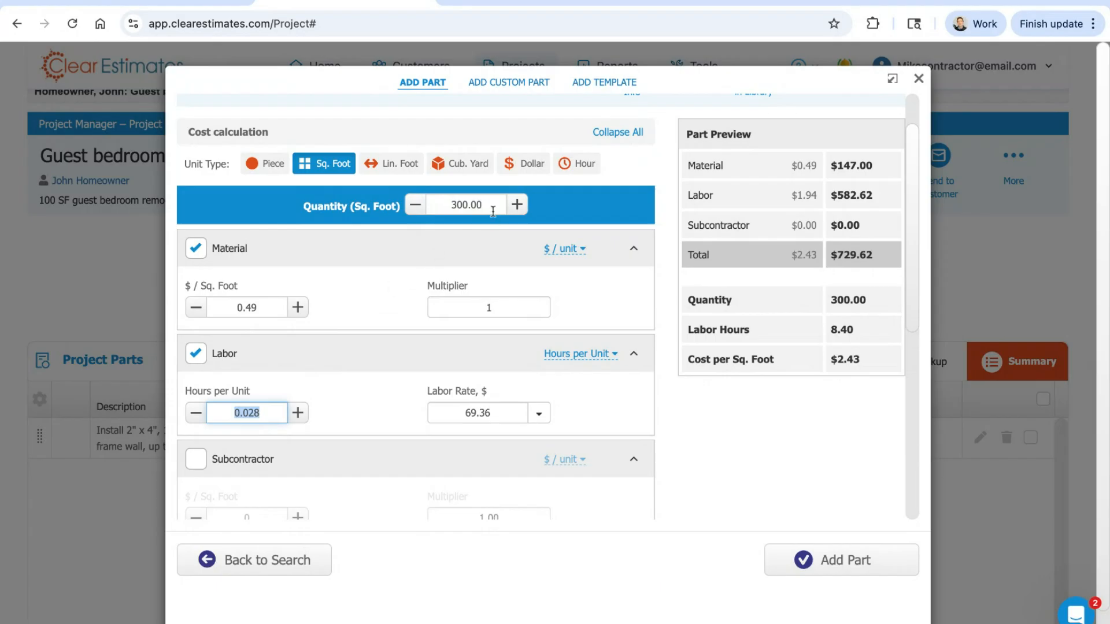
left_click_drag(492, 210, 438, 215)
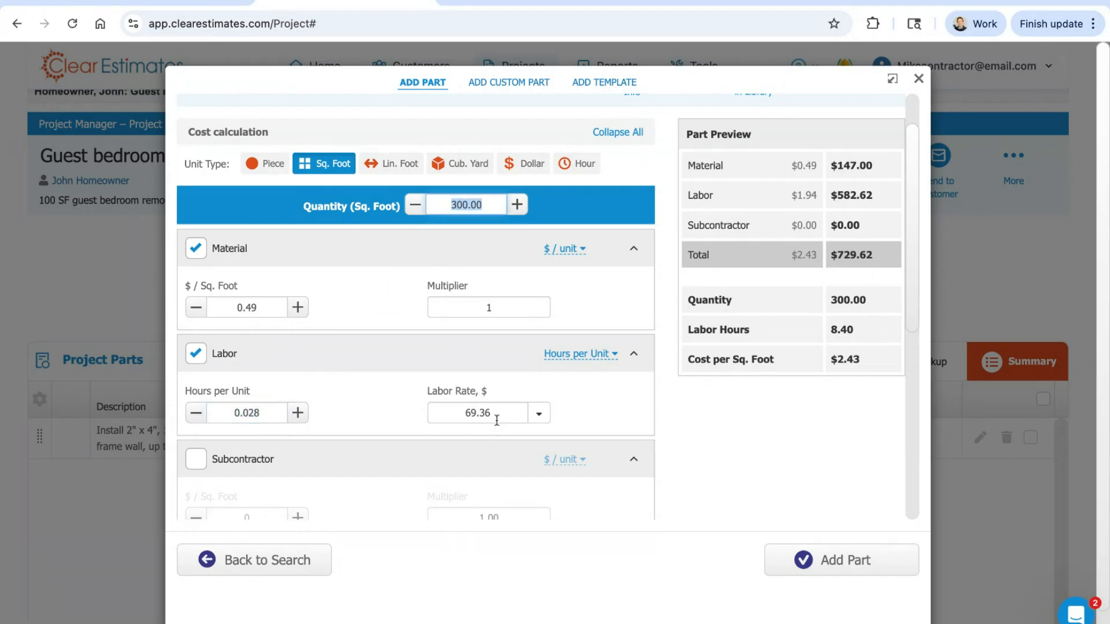
left_click_drag(496, 421, 457, 419)
left_click_drag(275, 417, 232, 414)
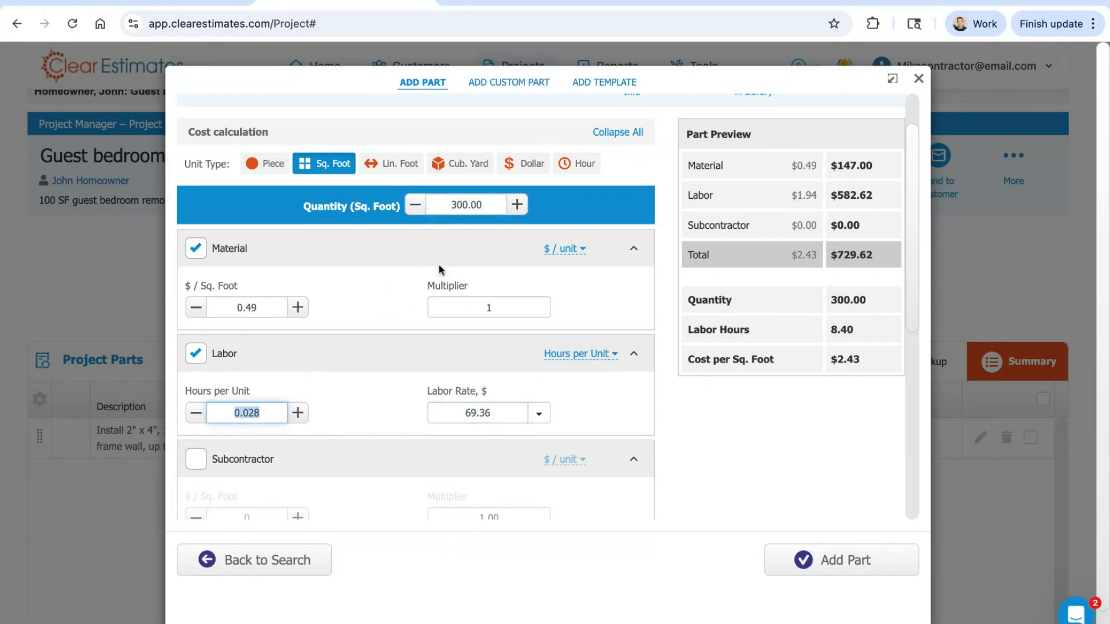
left_click_drag(497, 209, 446, 212)
left_click(500, 413)
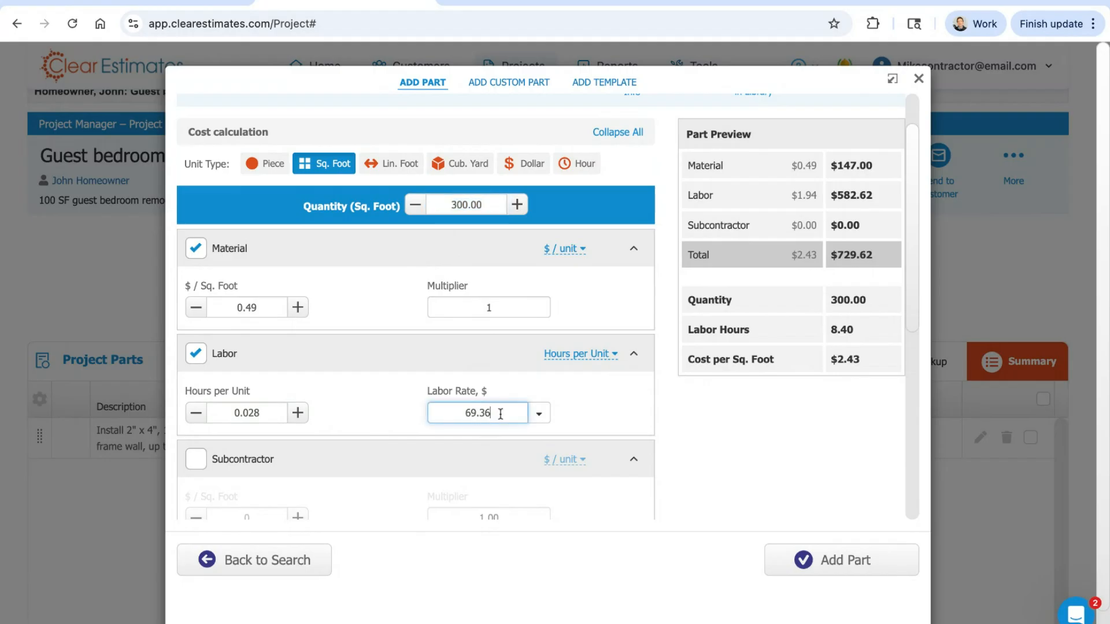
double_click(500, 413)
triple_click(880, 196)
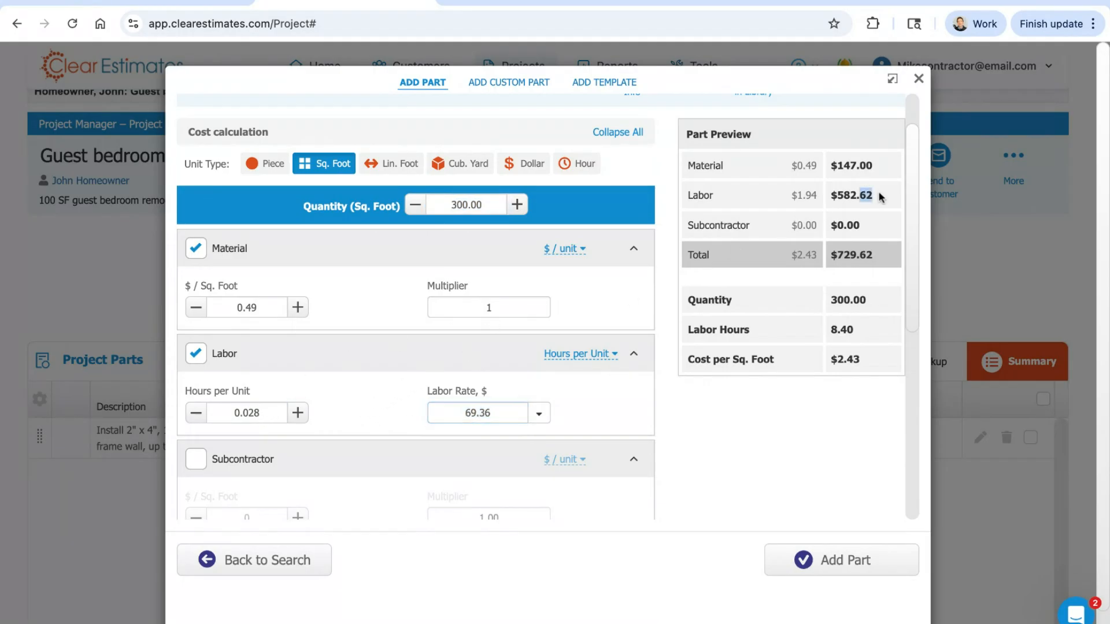
Step: Review the trade labor rates available for the drywall part's labor
left_click(278, 418)
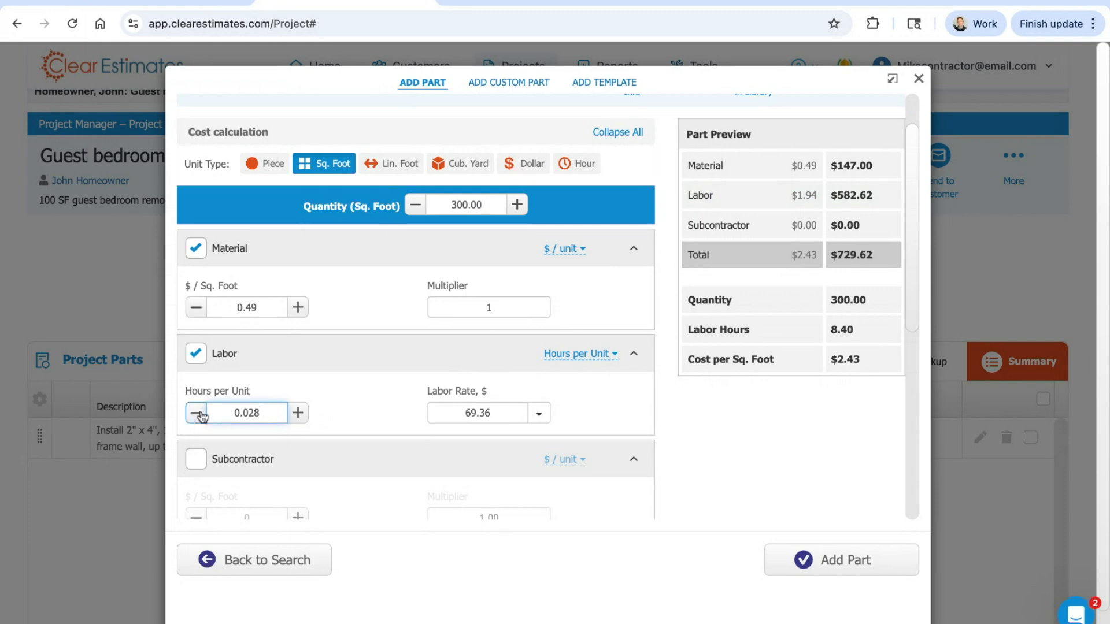
left_click(542, 416)
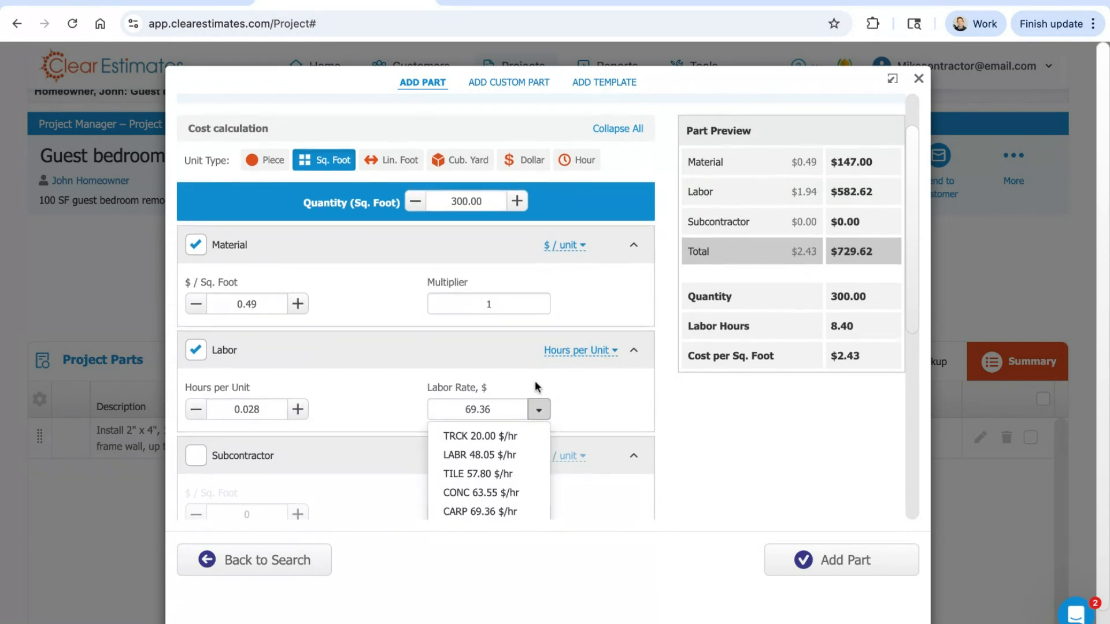
scroll(537, 405, "down", 2)
scroll(535, 385, "down", 2)
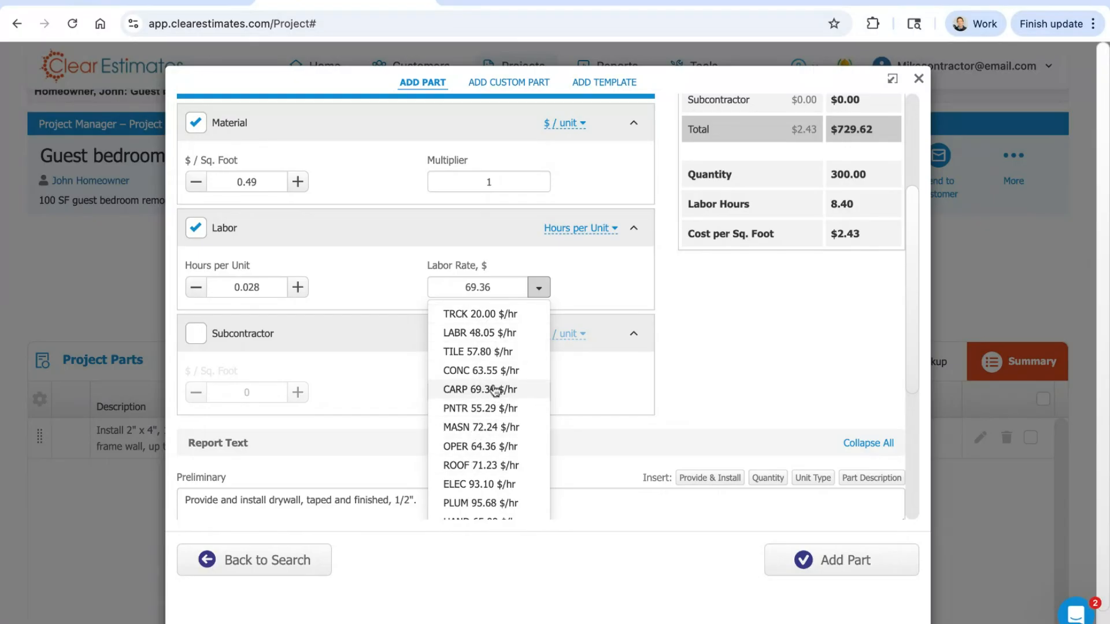
left_click(571, 274)
Step: Try a custom labor rate of $100 on the drywall part and restore the CARP 69.36 $/hr rate
double_click(501, 289)
type("100")
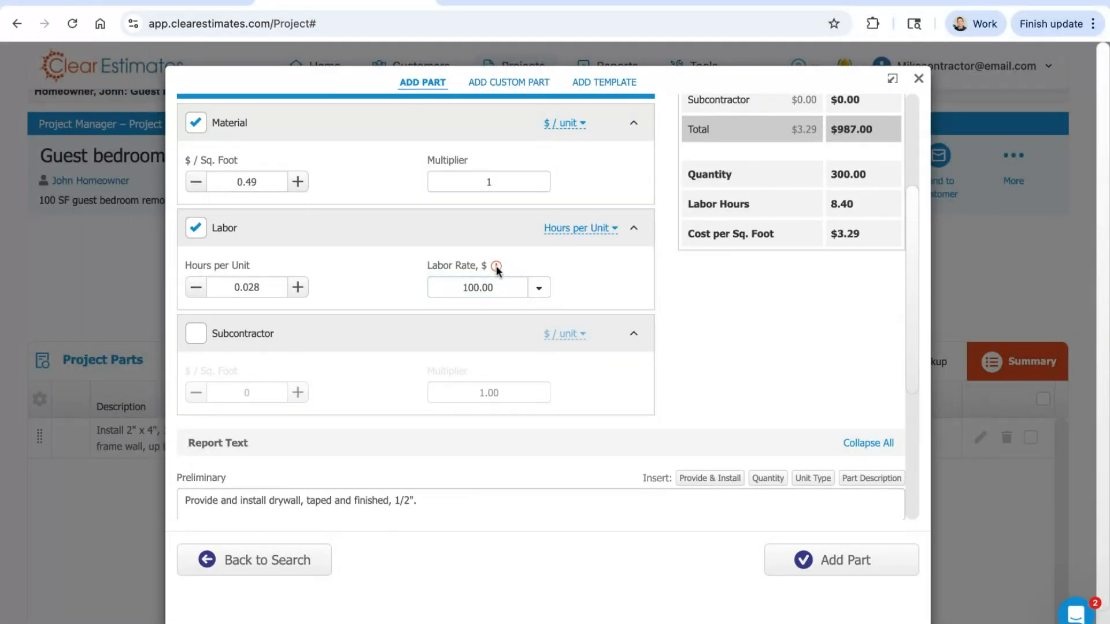
mouse_move(502, 269)
left_click_drag(501, 286, 474, 286)
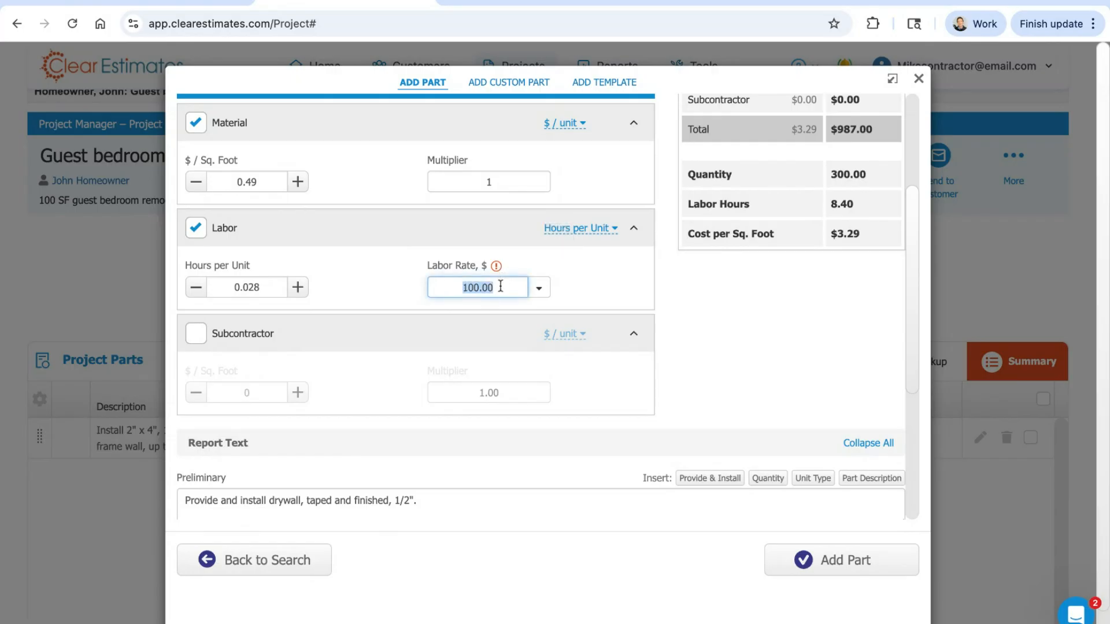
left_click(538, 287)
left_click(475, 389)
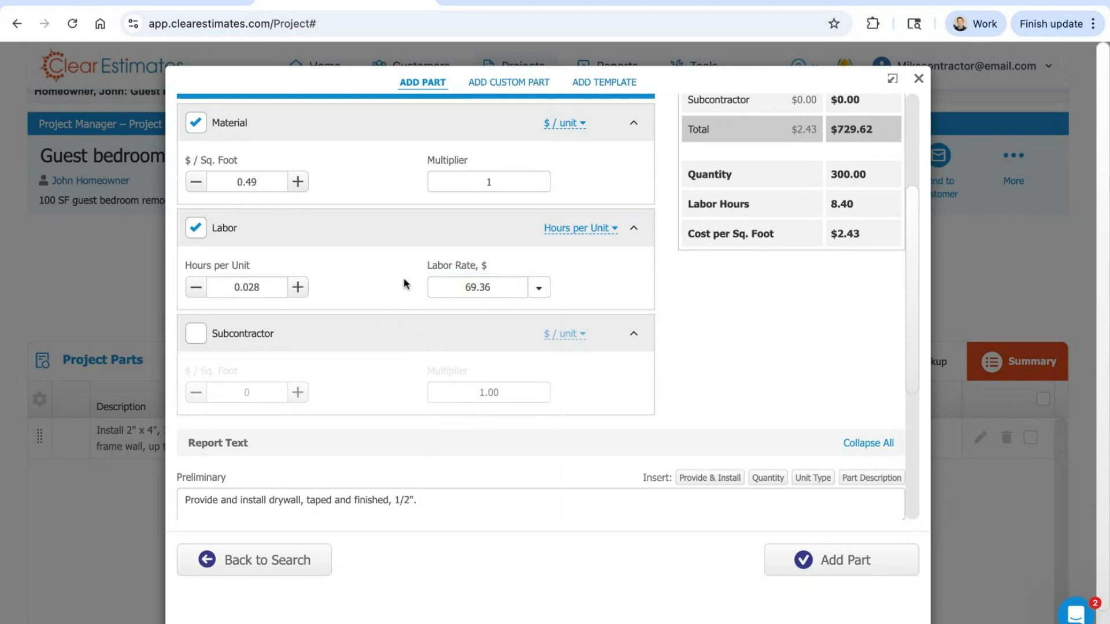
Step: Enter 1 as the drywall part's material multiplier
scroll(405, 283, "up", 2)
left_click(501, 253)
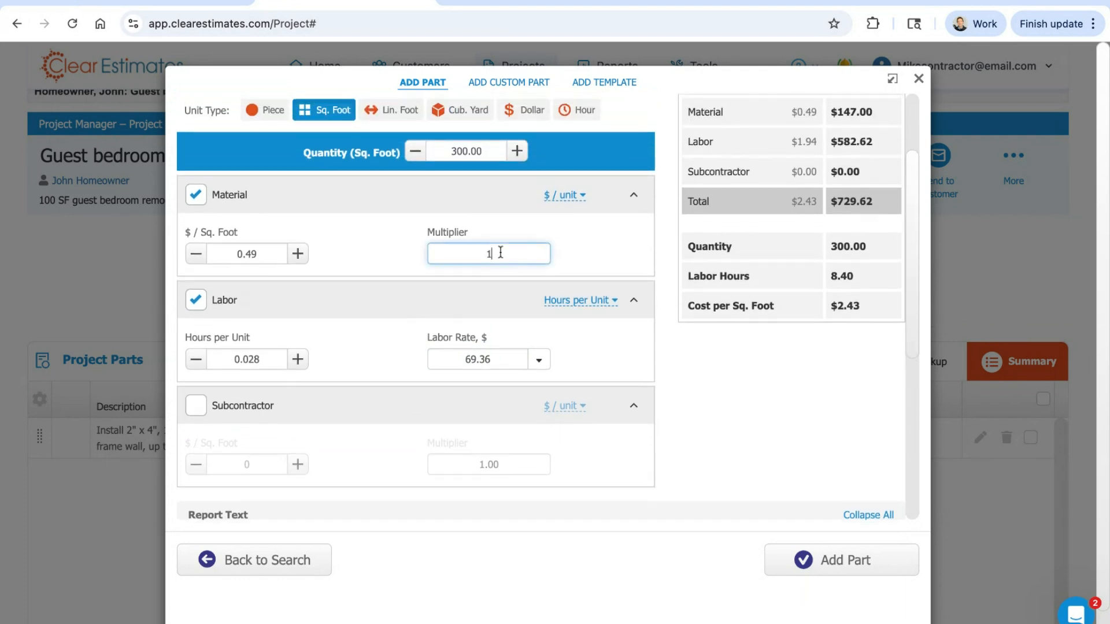
type("1")
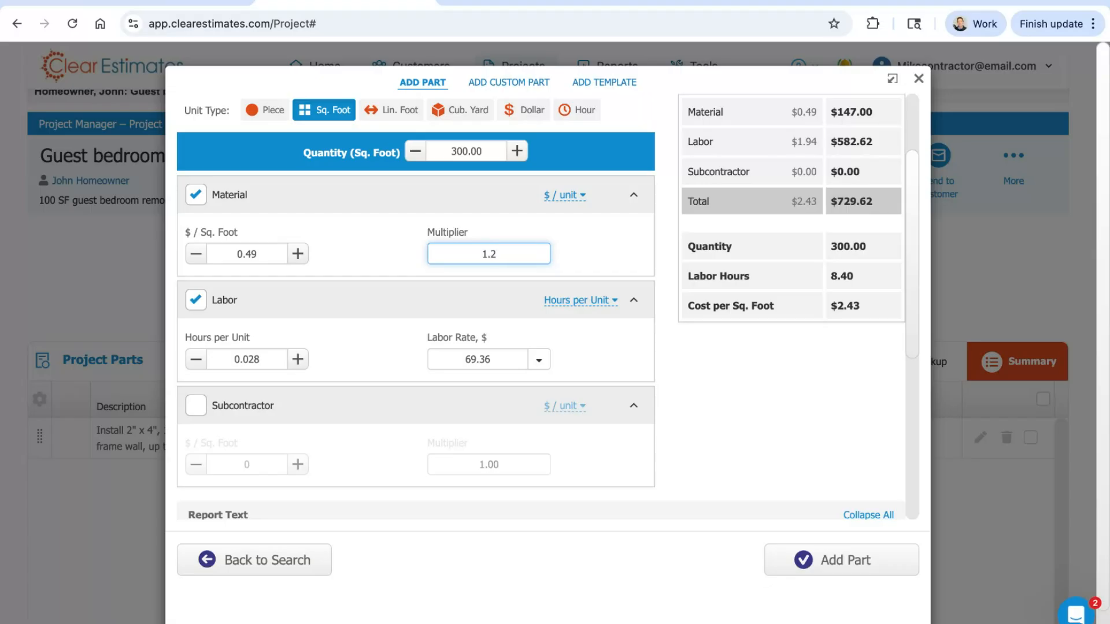
Step: Reset the drywall part's material multiplier to 1
triple_click(883, 109)
left_click(520, 253)
left_click_drag(521, 252, 458, 250)
type("1")
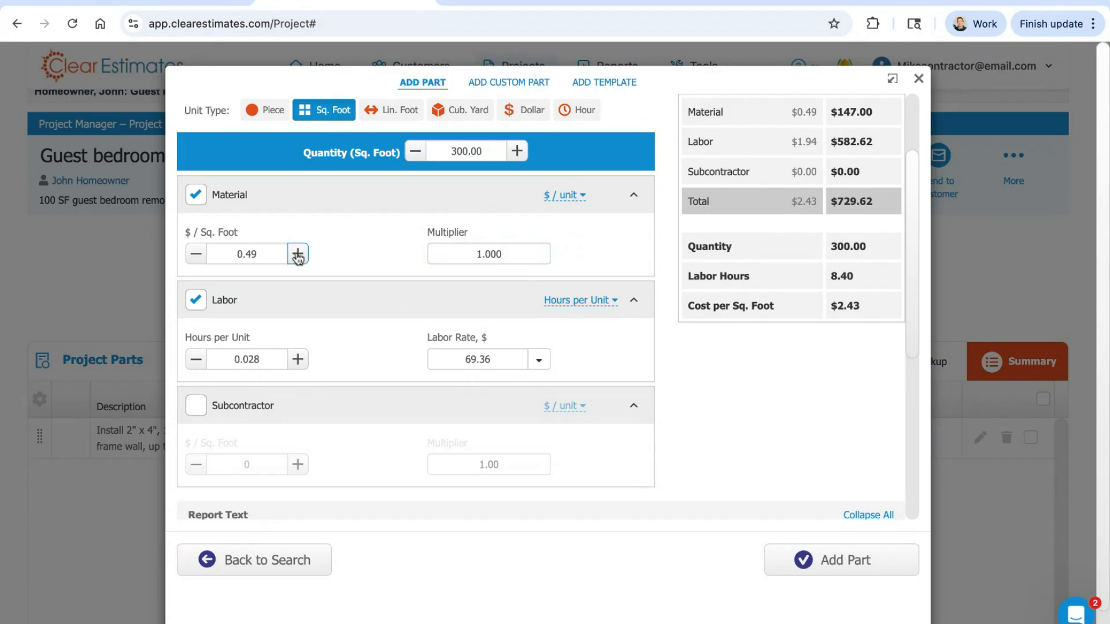
Step: Switch the drywall part's labor calculation to $ / unit and set it to 2.00 per square foot
scroll(632, 203, "down", 1)
scroll(630, 202, "down", 1)
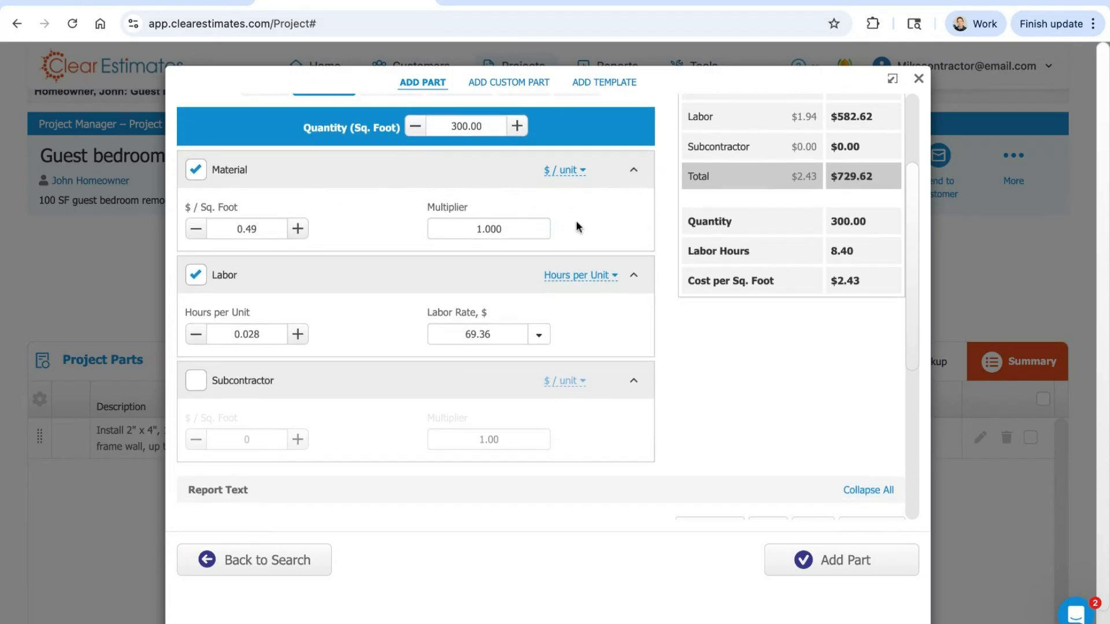
scroll(383, 265, "down", 3)
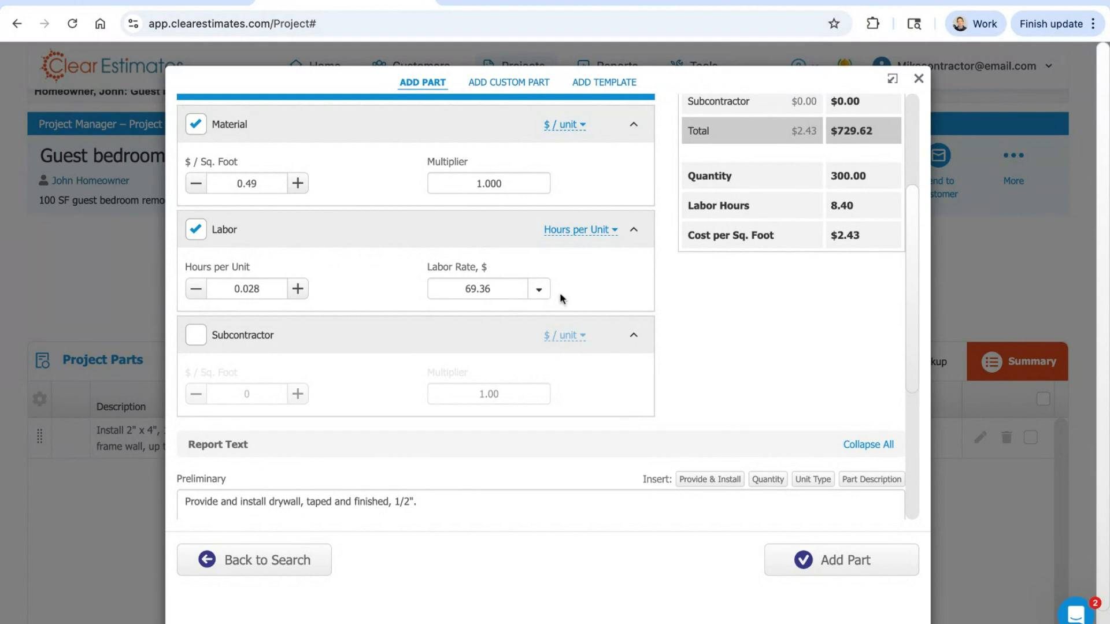
scroll(590, 292, "up", 1)
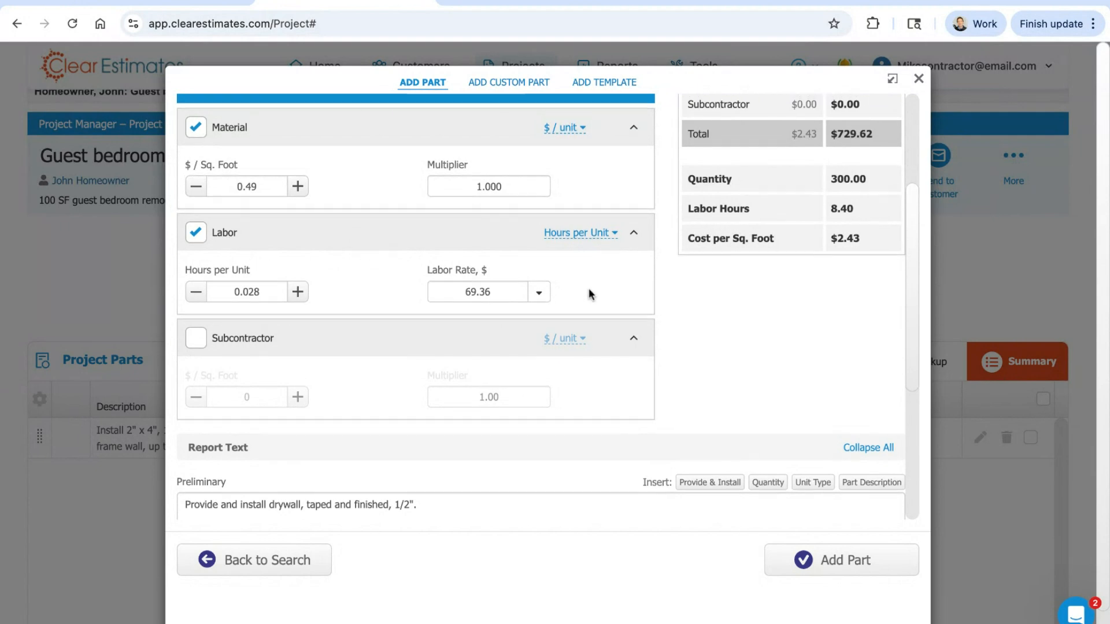
left_click(579, 236)
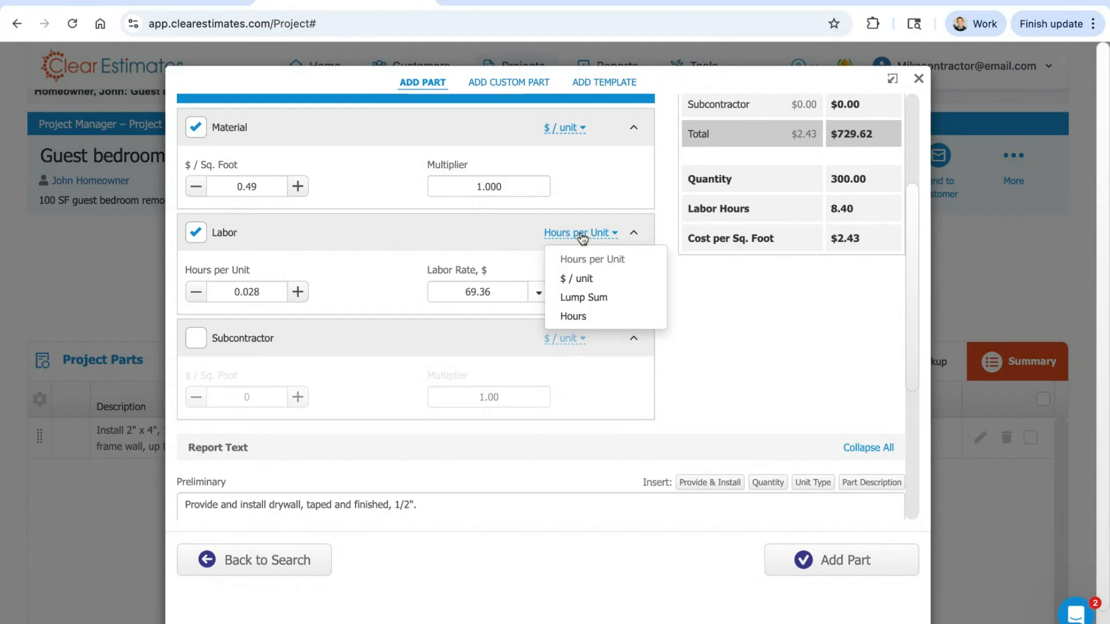
left_click(585, 279)
scroll(583, 297, "up", 3)
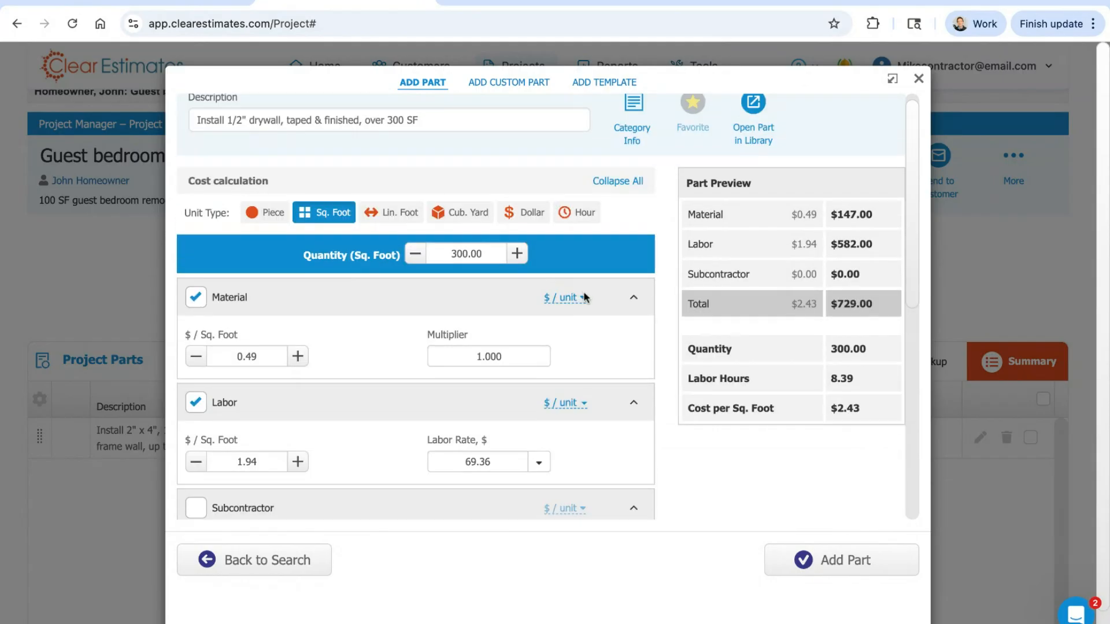
left_click_drag(263, 448, 235, 430)
type("2.00")
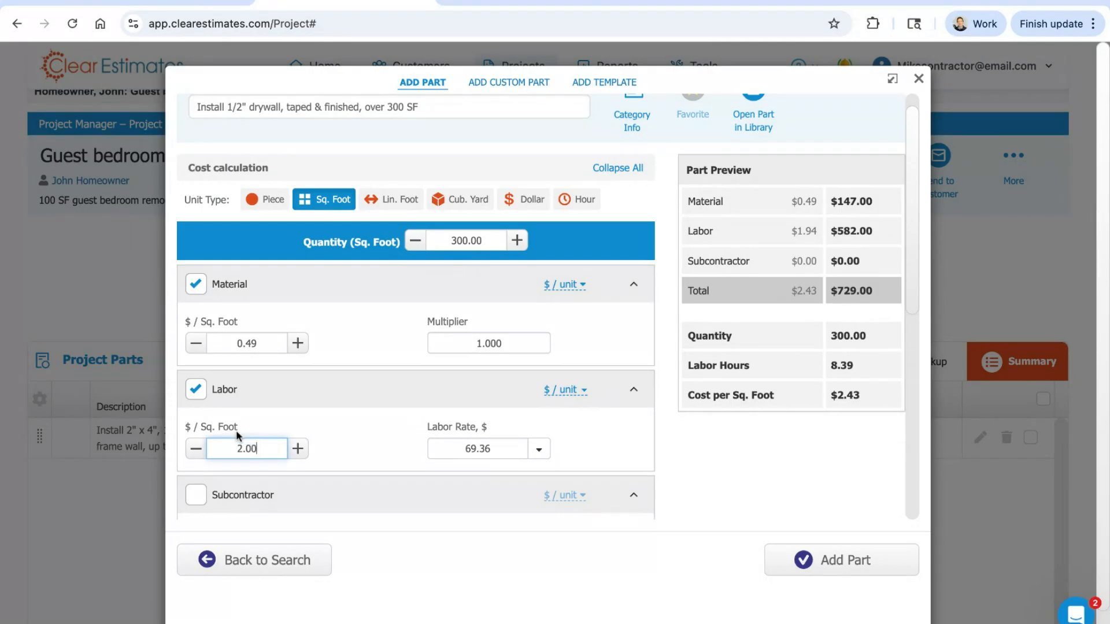
left_click(338, 422)
left_click(484, 240)
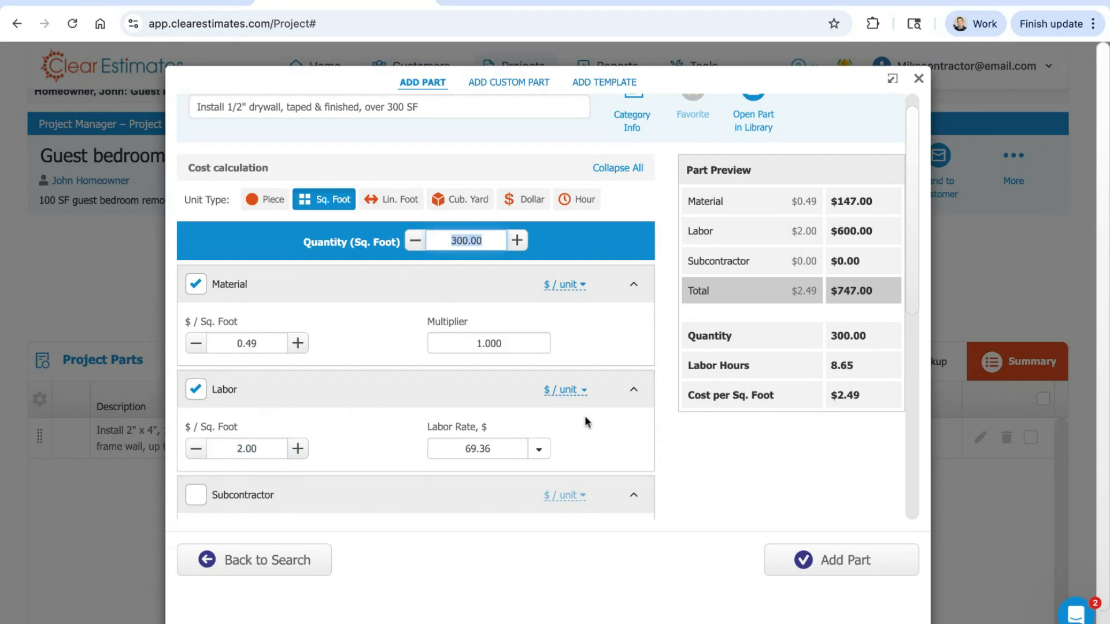
Step: Switch the labor calculation to Lump Sum and set the amount to 500
left_click(565, 390)
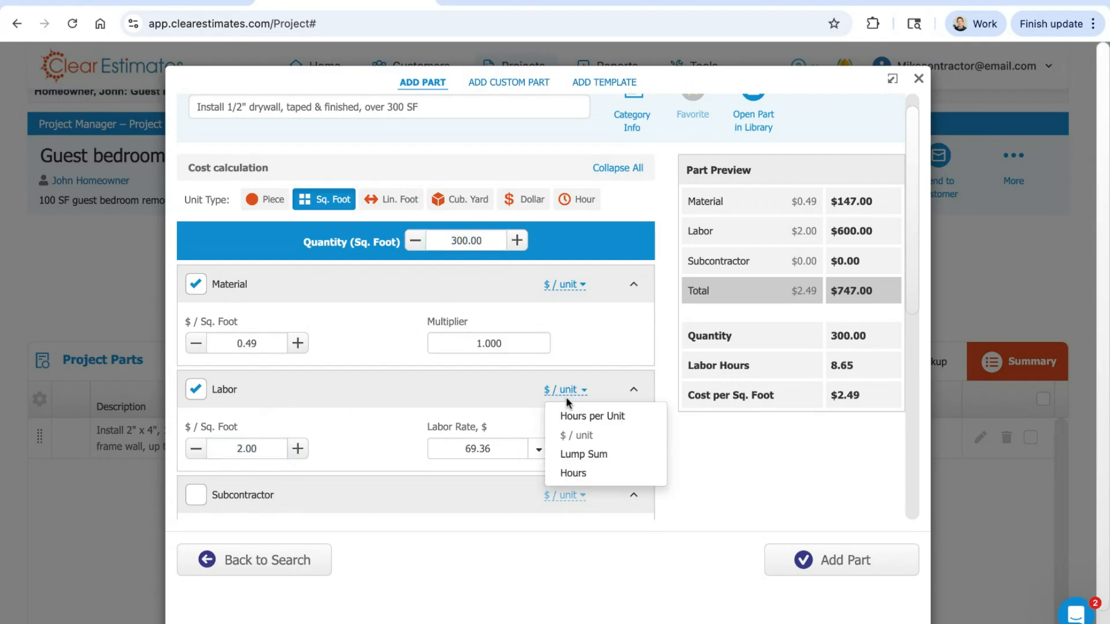
left_click(583, 454)
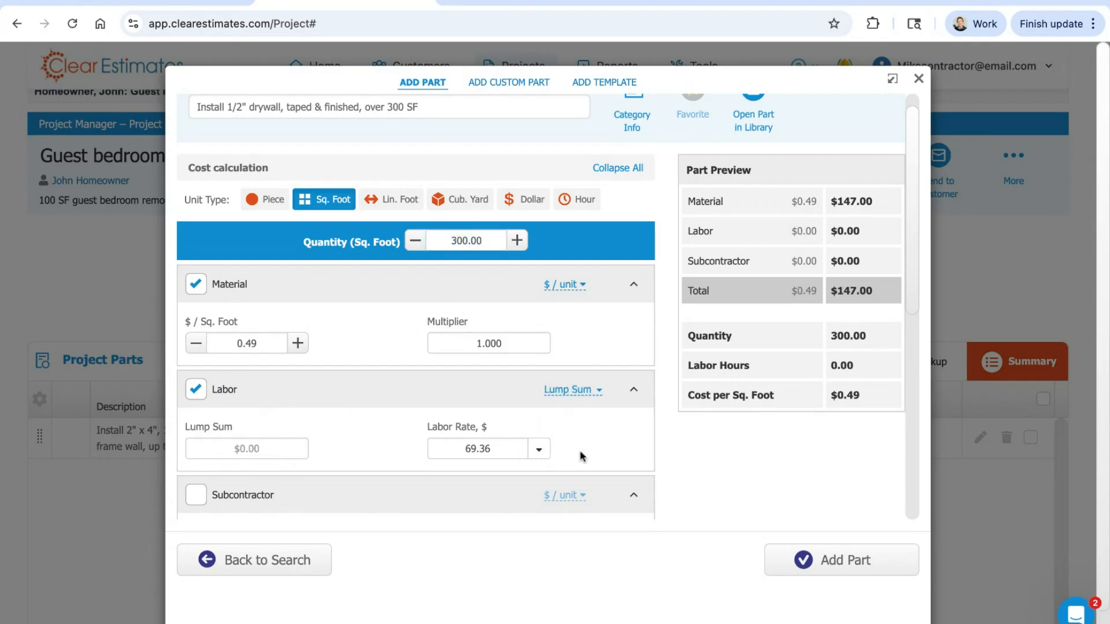
left_click(248, 448)
type("500")
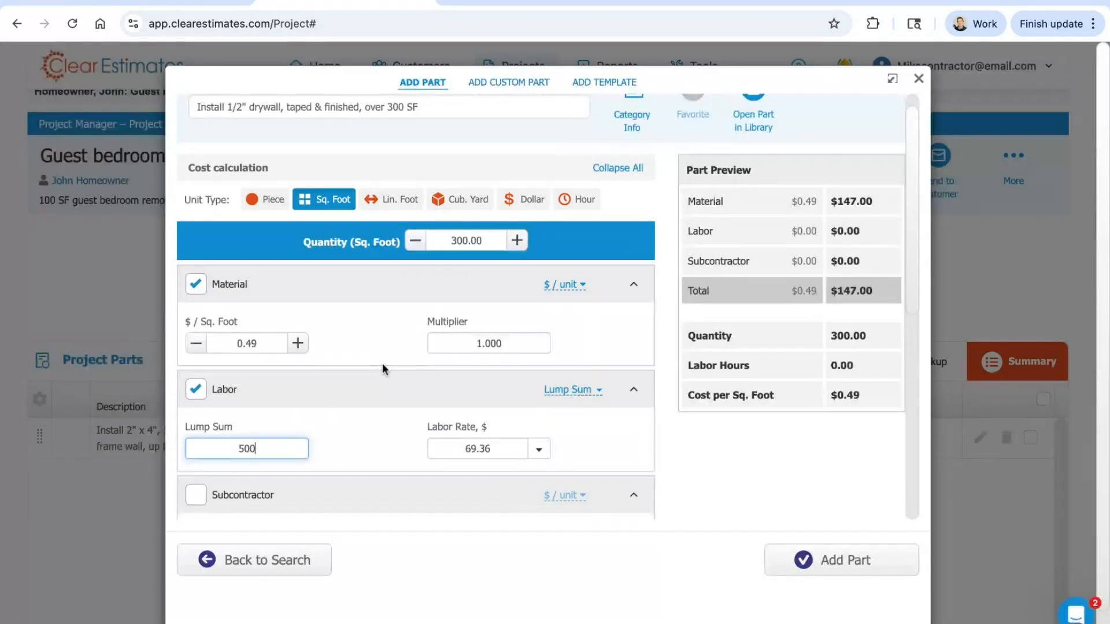
left_click(395, 416)
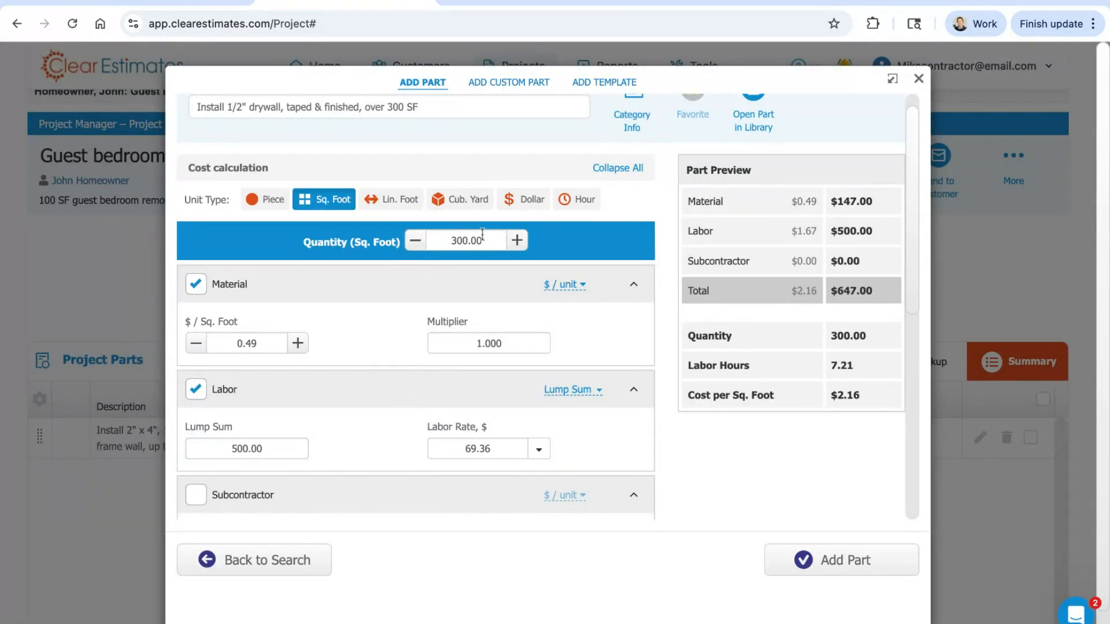
Step: Compare the quantity, labor rate and lump sum with the Labor row in the part preview
left_click_drag(482, 233, 437, 237)
left_click(498, 451)
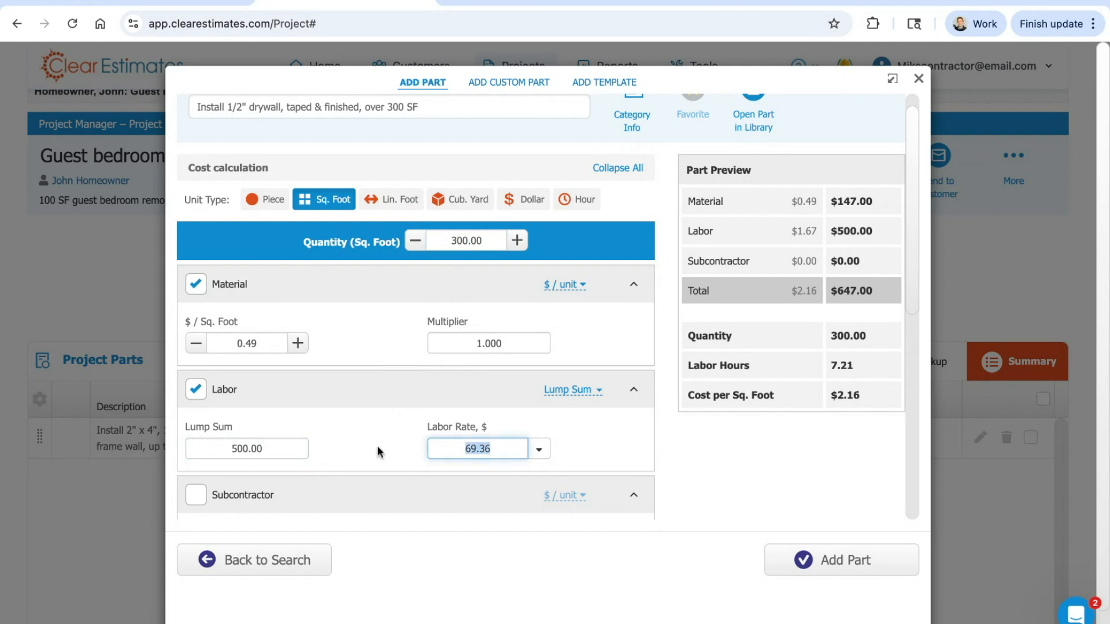
left_click(282, 450)
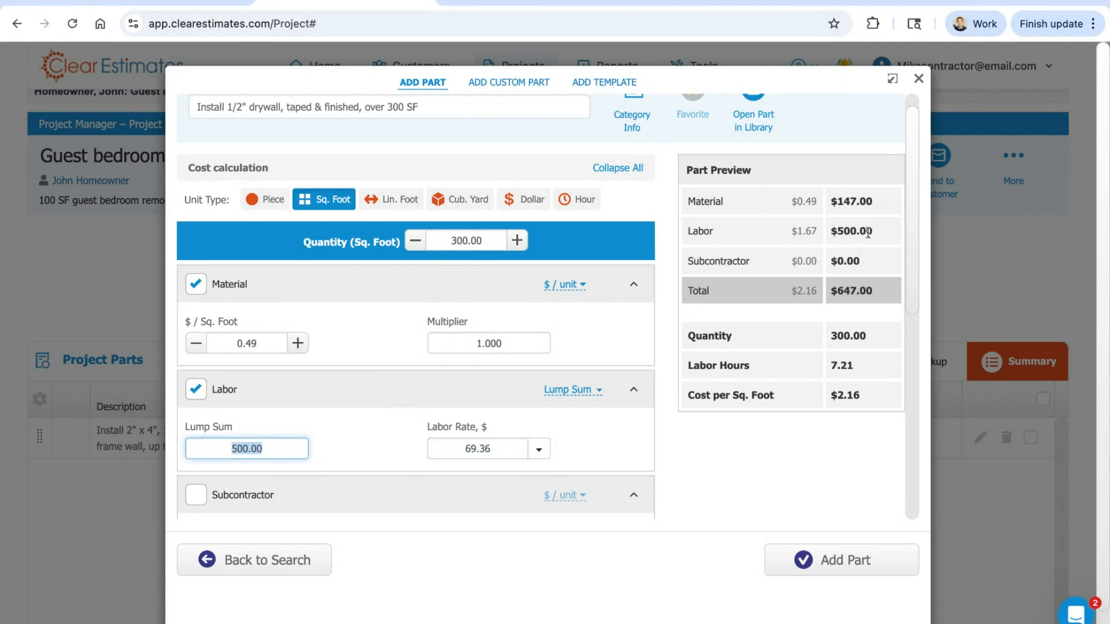
left_click_drag(873, 232, 686, 231)
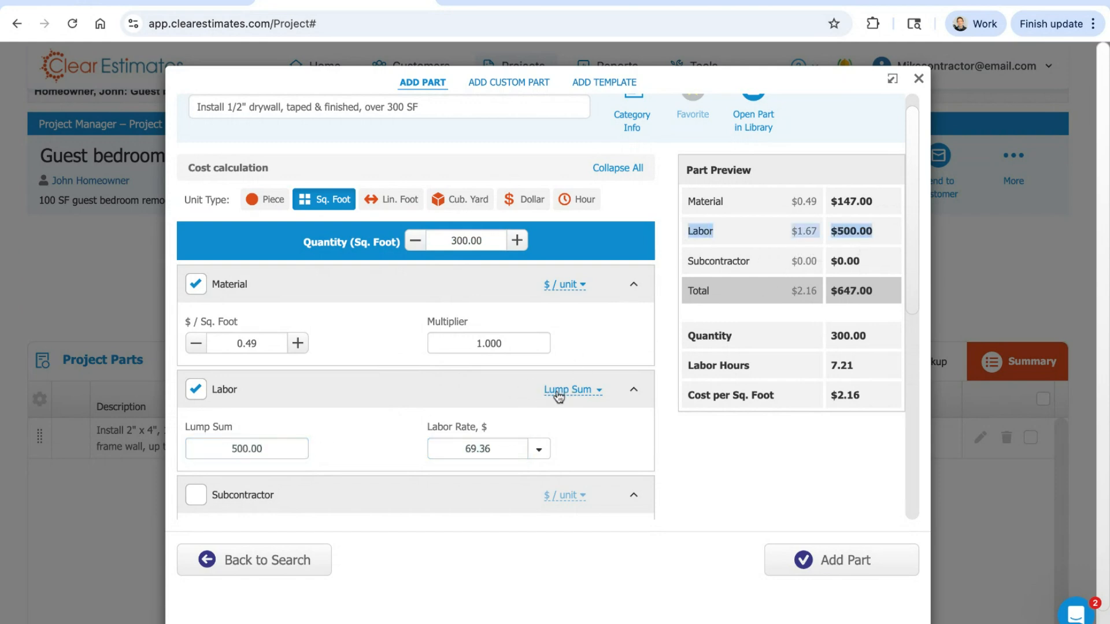
left_click(272, 451)
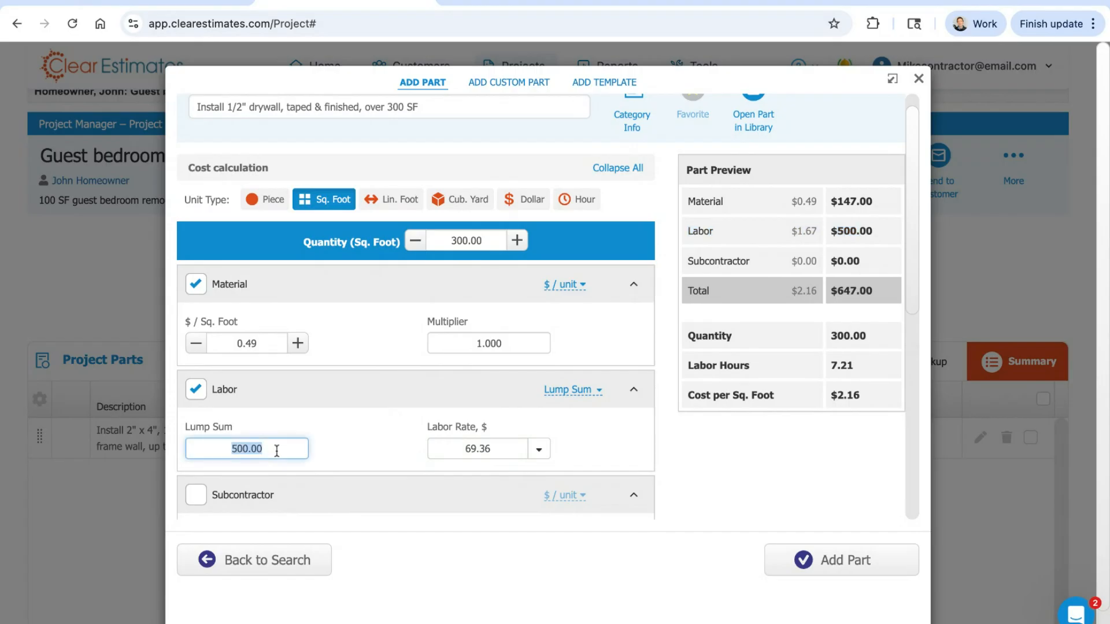
left_click(572, 432)
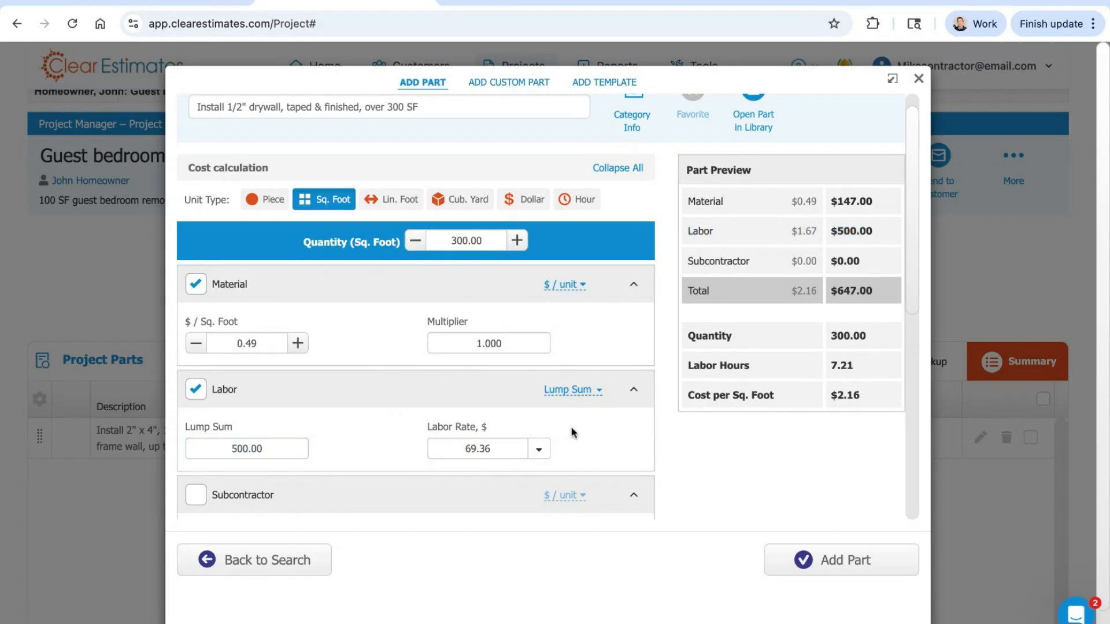
Step: Switch the labor calculation to Hours and set it to 3 hours
left_click(575, 392)
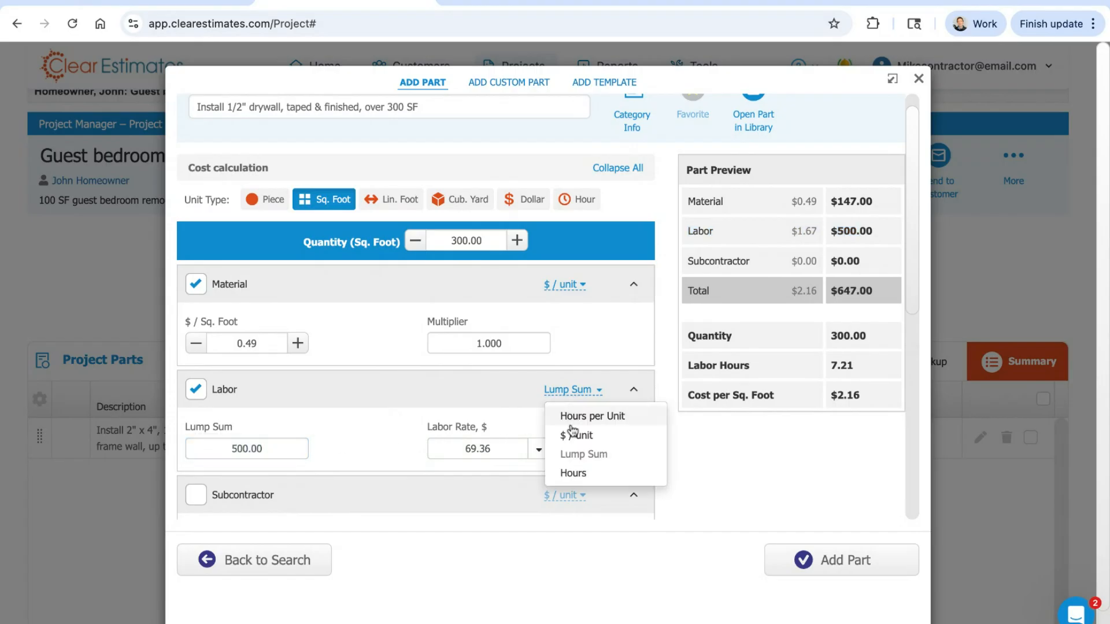
left_click(571, 474)
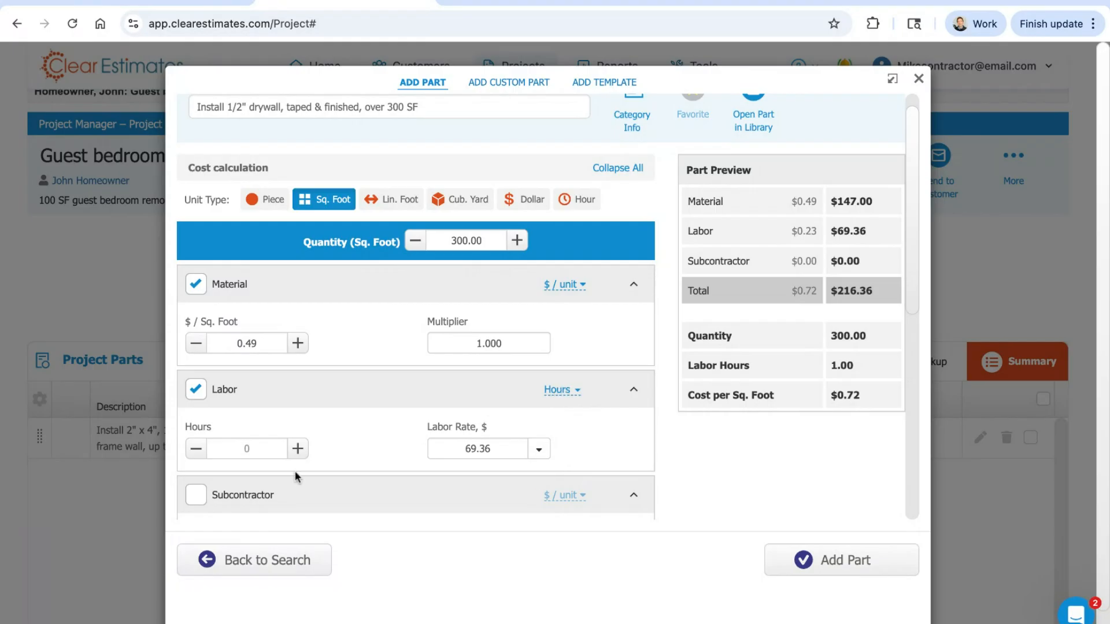
left_click(244, 451)
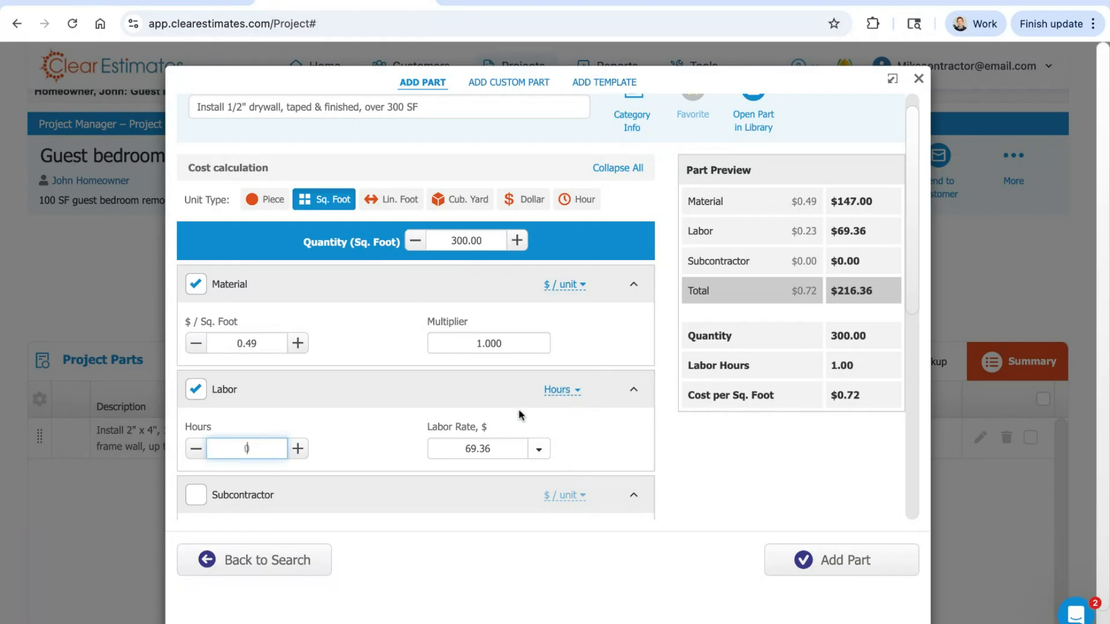
type("3")
left_click(334, 414)
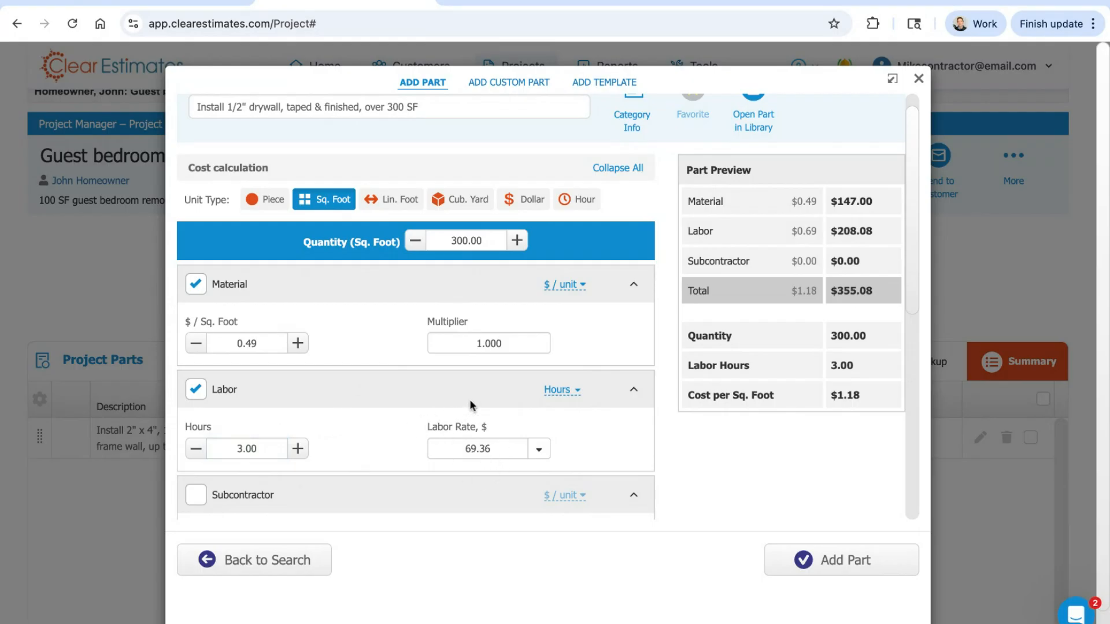
Step: Check which cost calculation methods are available for the drywall part's material
left_click(563, 285)
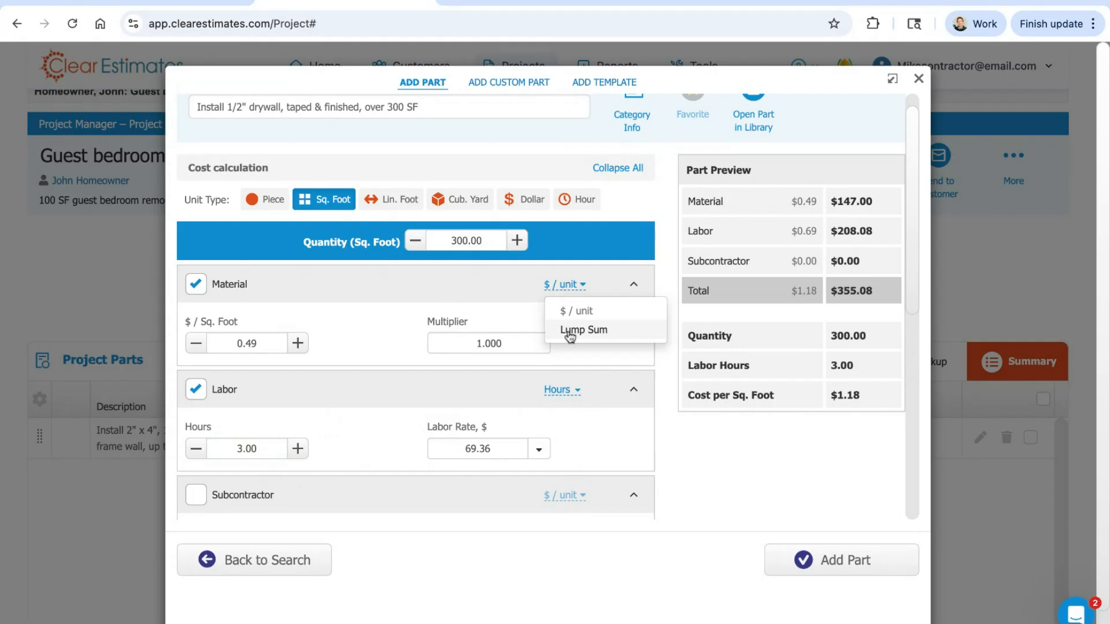
left_click(457, 286)
Step: Enable the Subcontractor cost for the drywall part and disable its Labor and Material costs
scroll(471, 283, "down", 3)
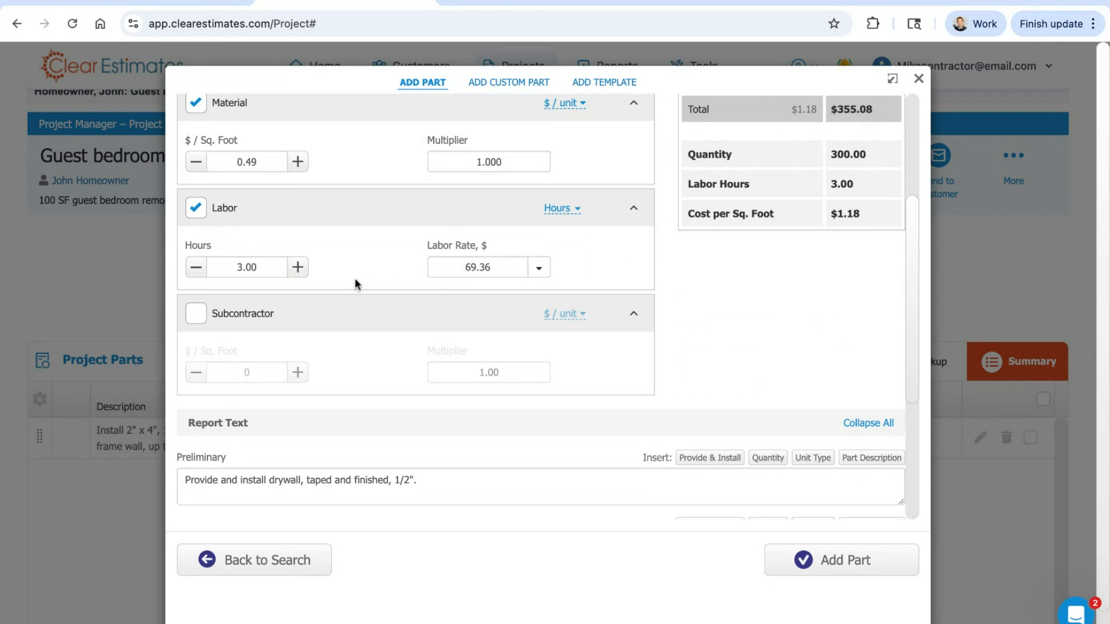
left_click(200, 322)
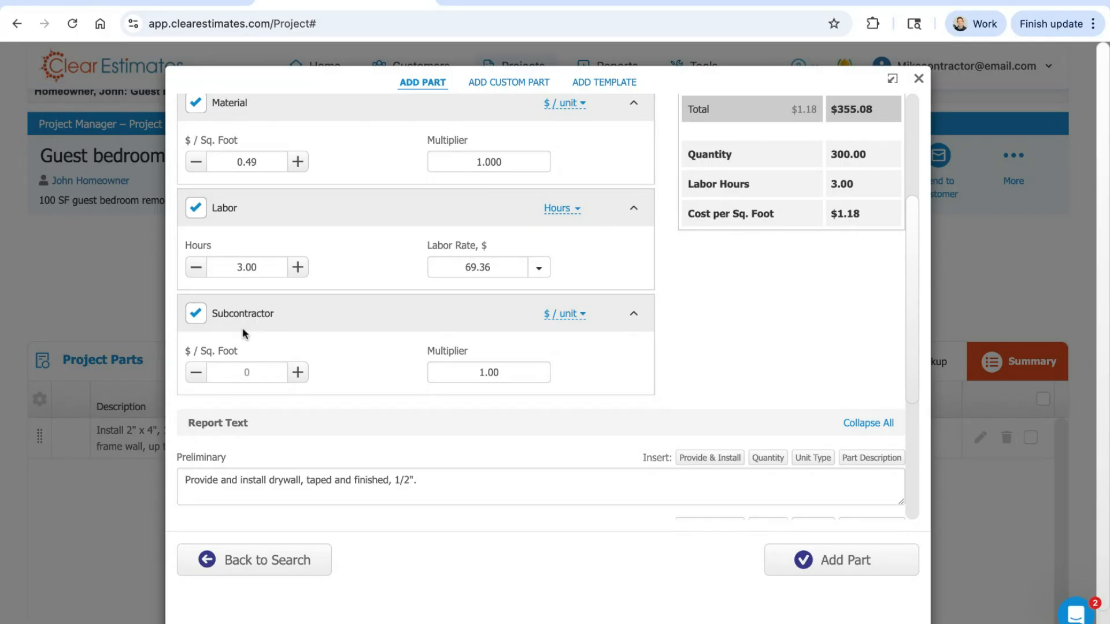
scroll(307, 335, "up", 3)
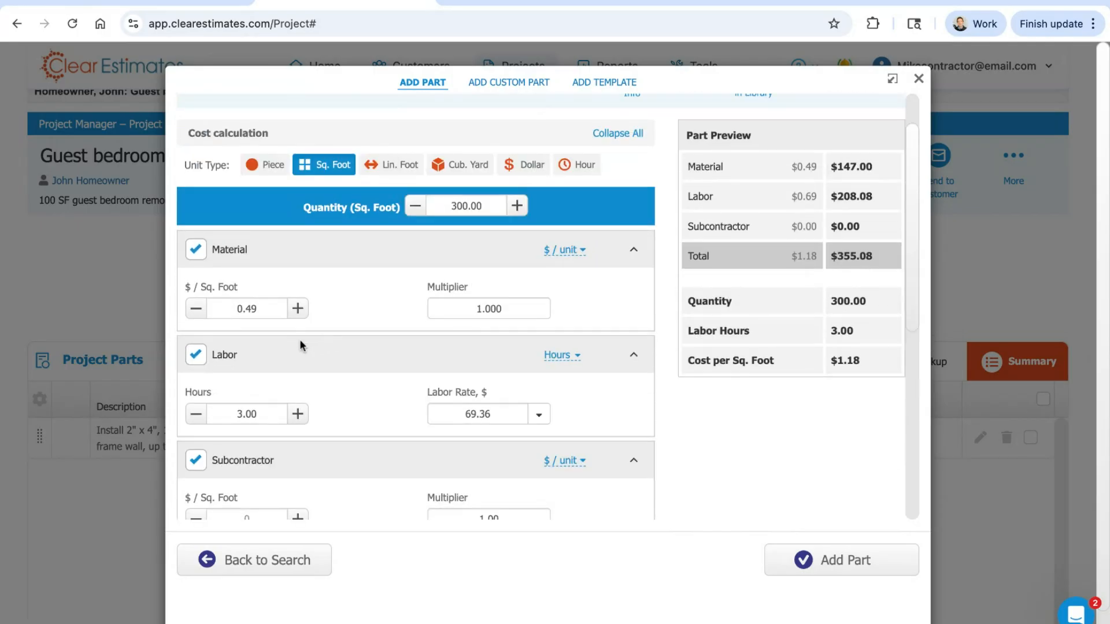
left_click(195, 354)
left_click(195, 250)
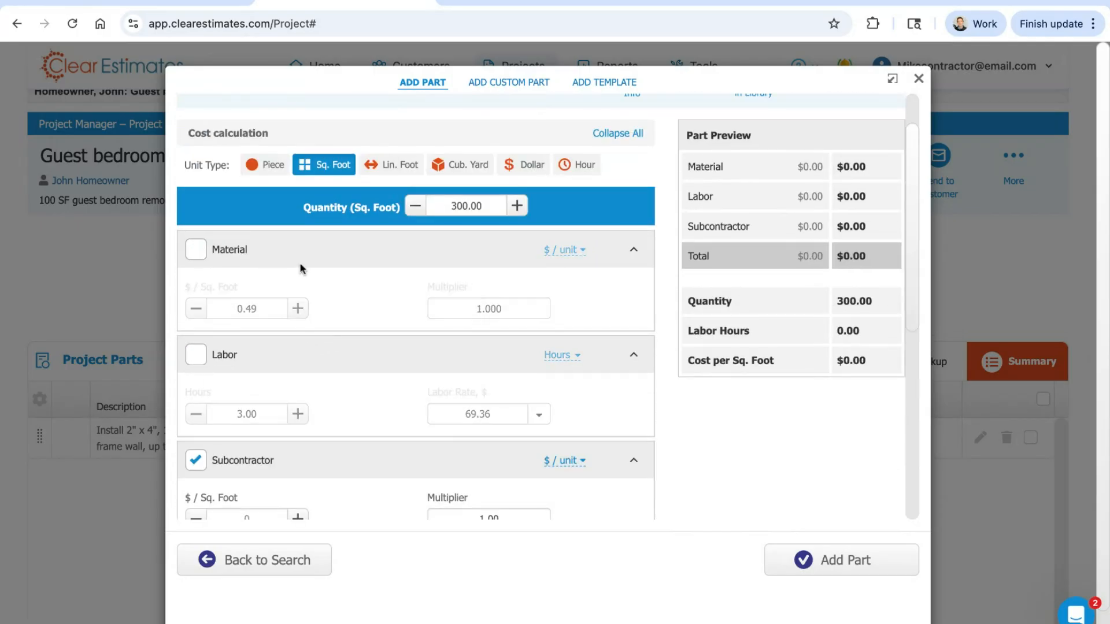
Step: Switch the subcontractor calculation to Lump Sum and set the amount to 800
scroll(301, 266, "down", 3)
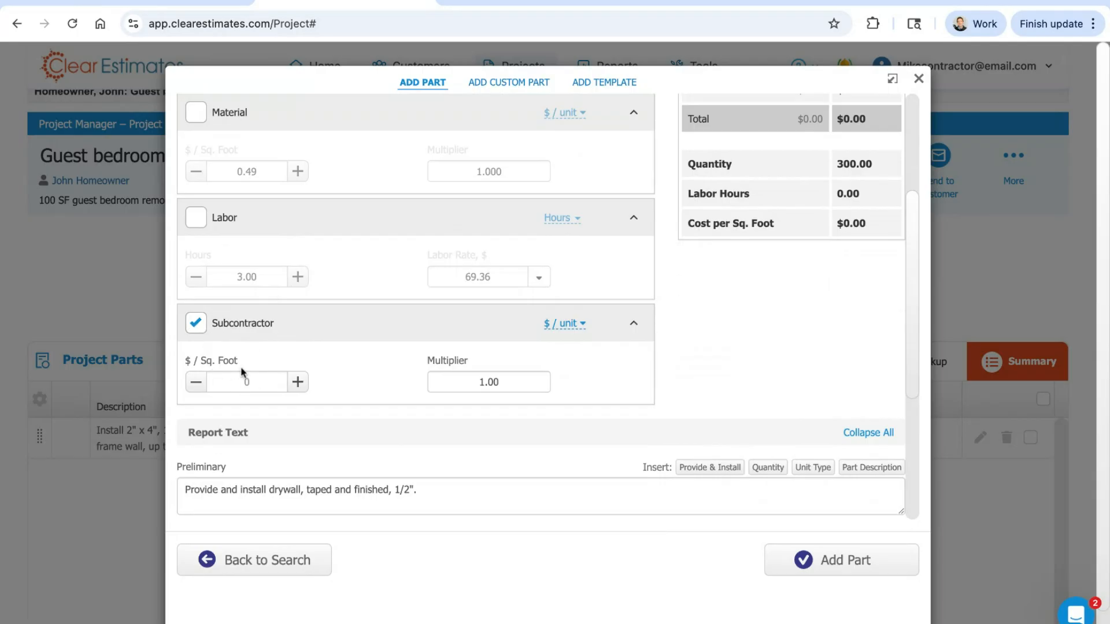
left_click(256, 383)
scroll(341, 363, "up", 1)
left_click(572, 372)
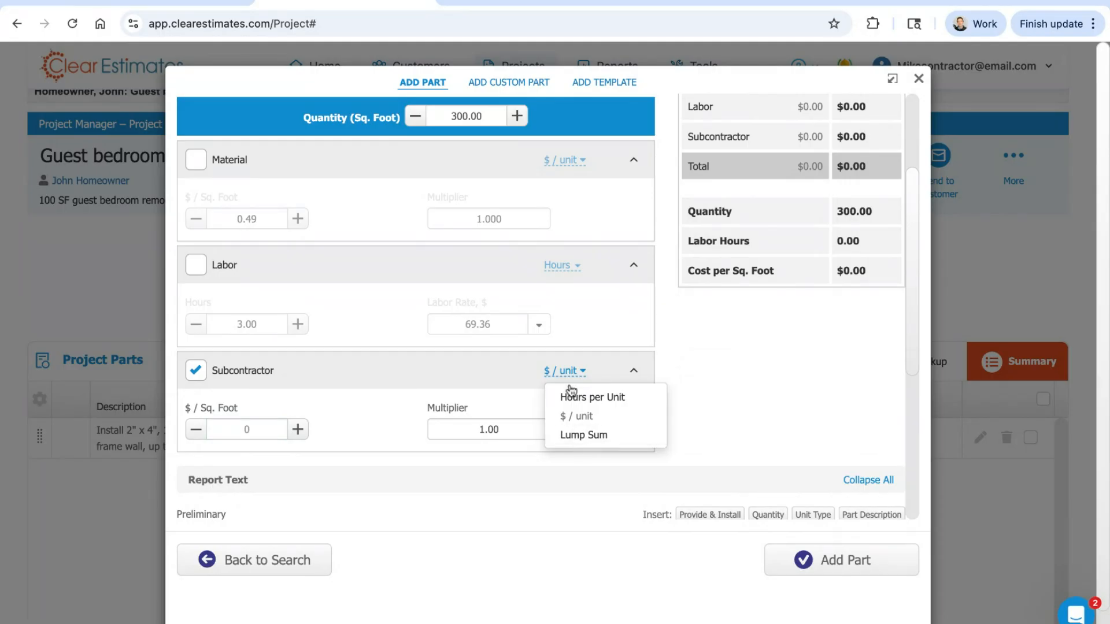
left_click(599, 444)
left_click(288, 426)
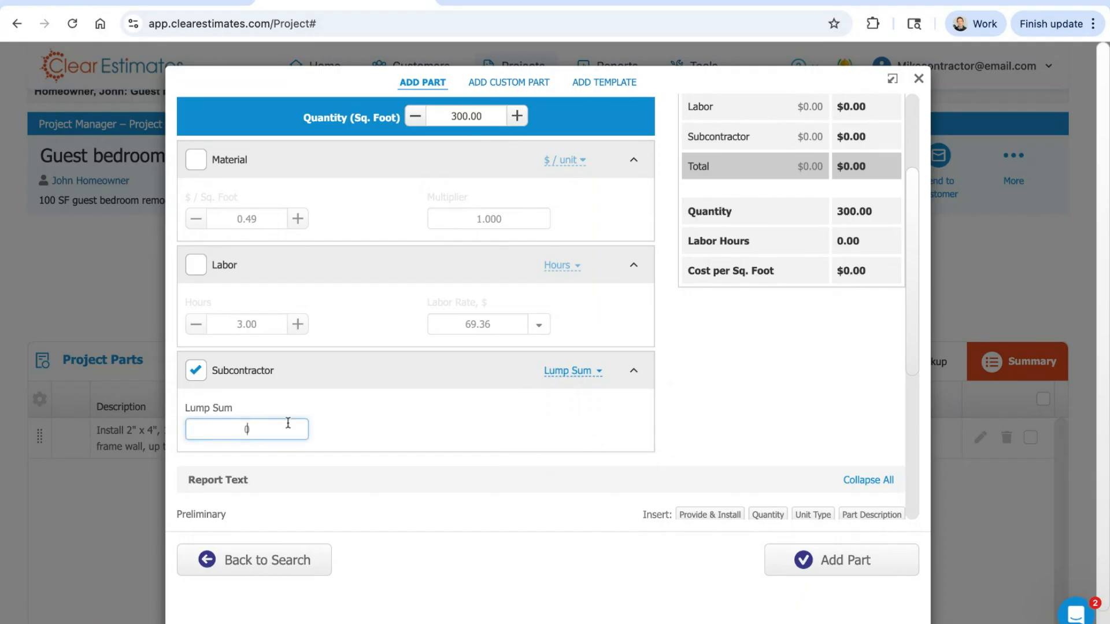
type("800")
left_click(378, 432)
scroll(500, 416, "up", 2)
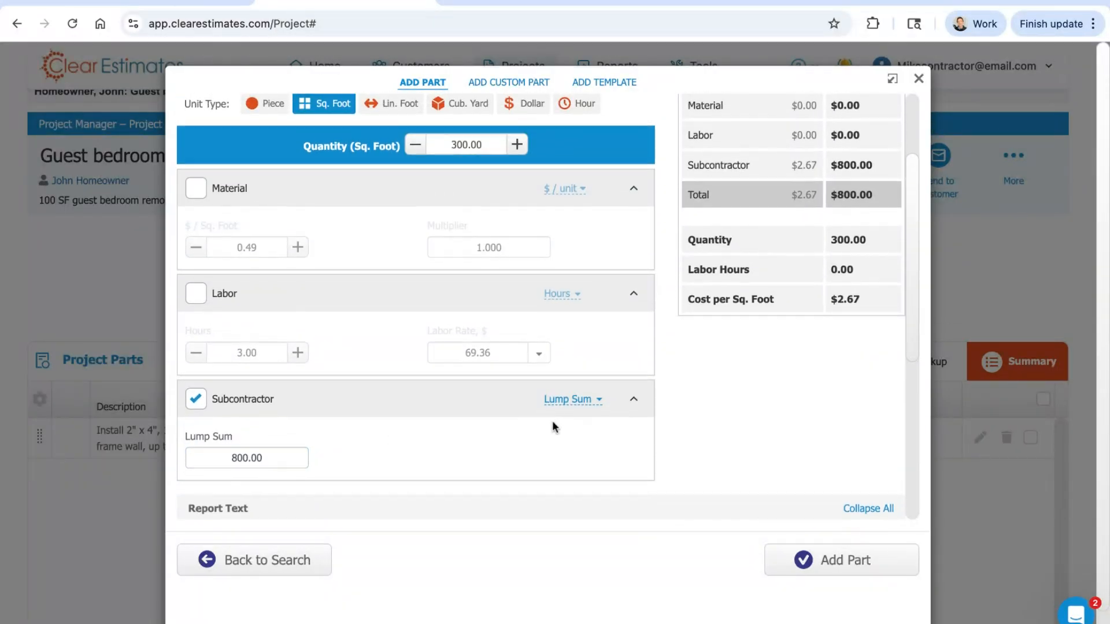
Step: Review the drywall part's report texts, cost settings and category information
scroll(489, 340, "down", 6)
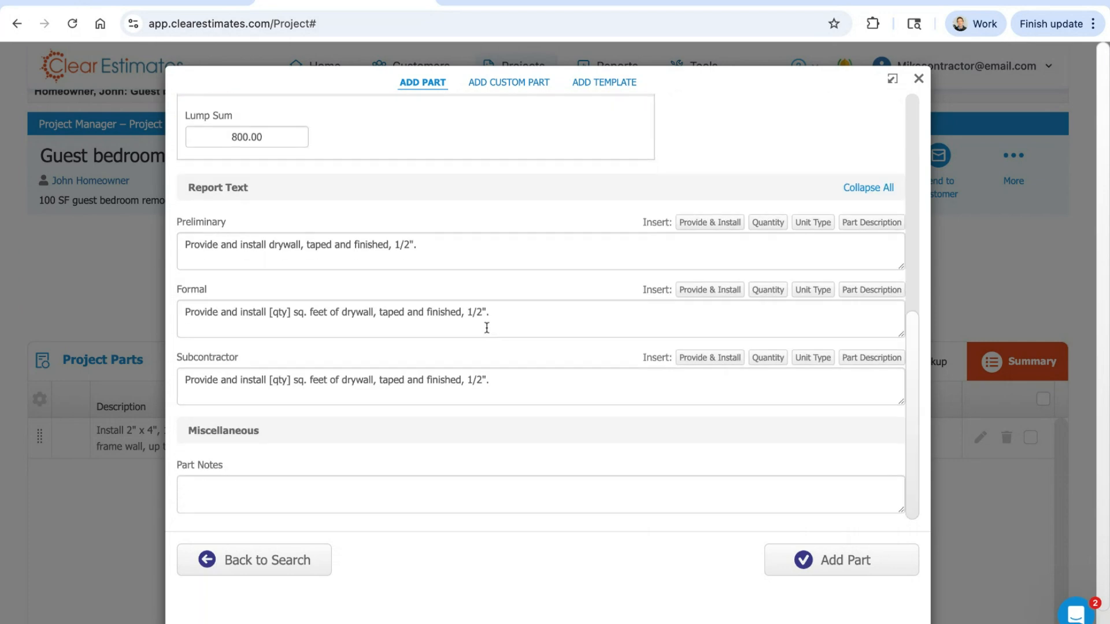
scroll(546, 341, "up", 4)
scroll(552, 358, "up", 5)
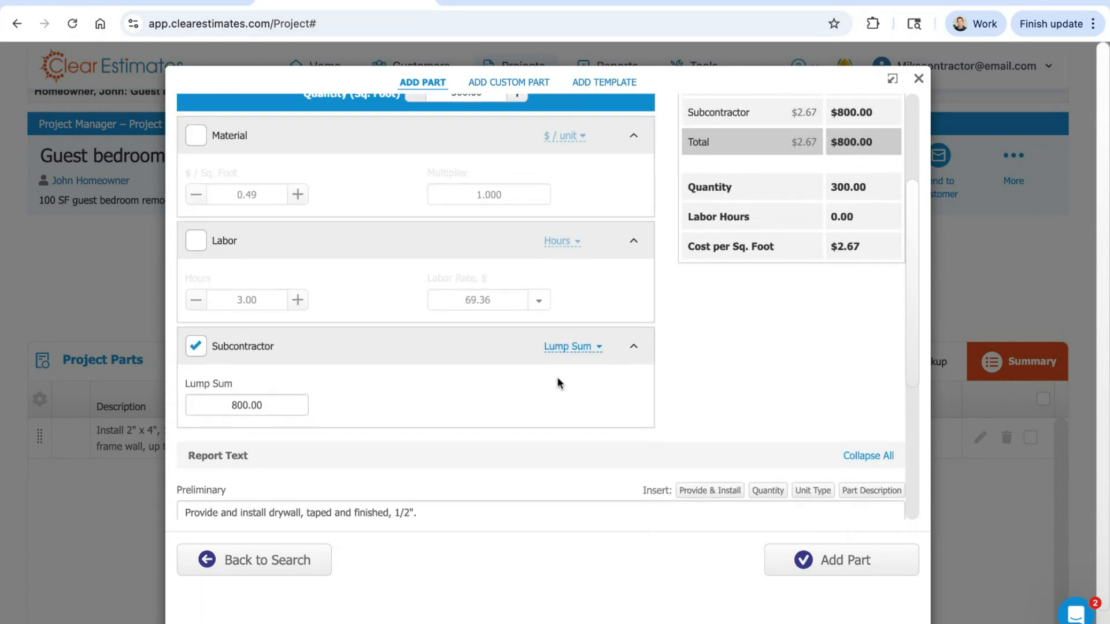
scroll(560, 380, "up", 3)
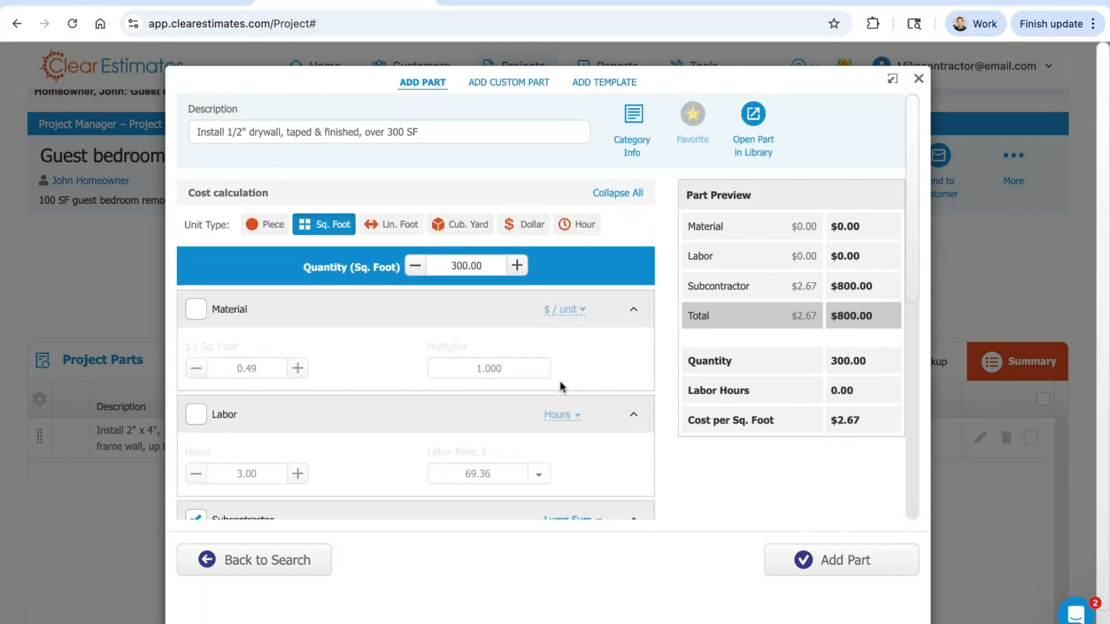
left_click(634, 116)
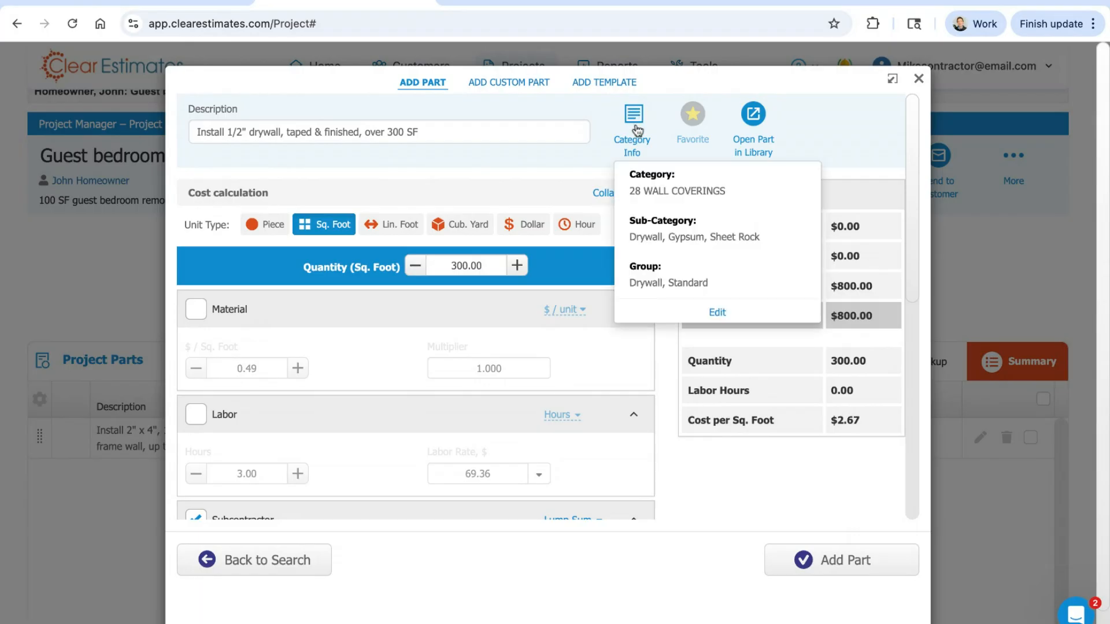
left_click(635, 124)
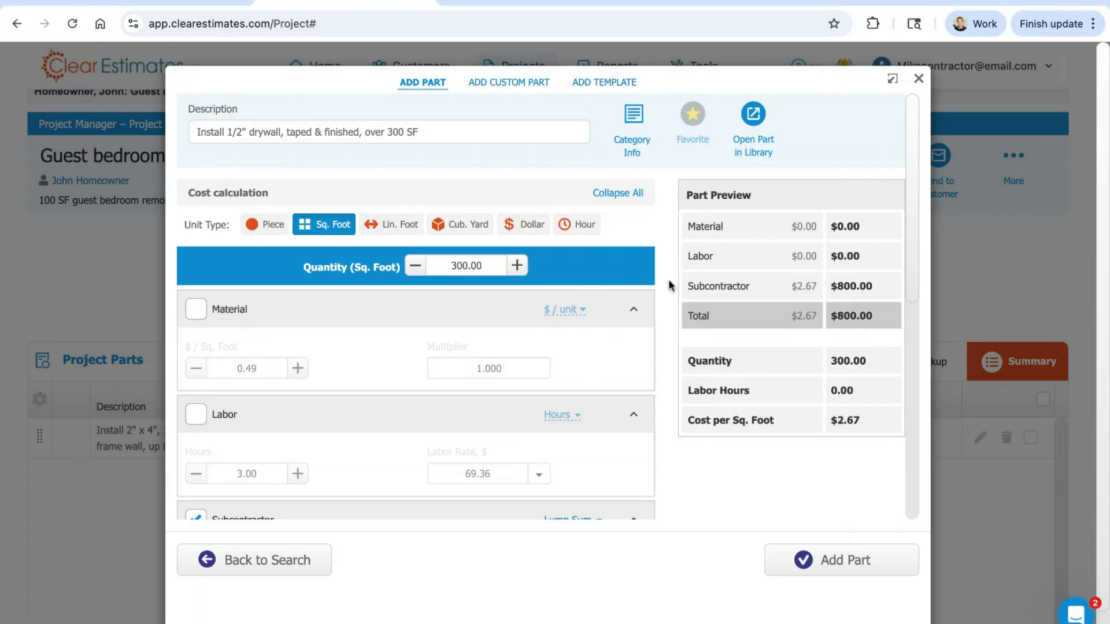
Step: Add the configured drywall part to the project, glance through a library drywall part's details, and return to the project overview
left_click(818, 561)
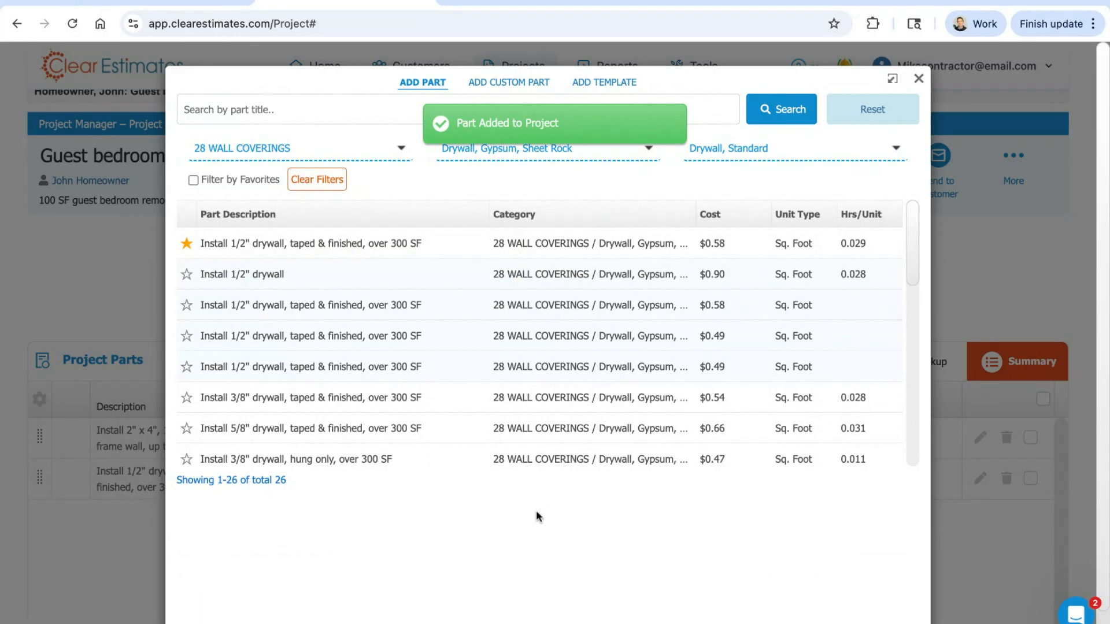
left_click(313, 259)
scroll(376, 328, "down", 6)
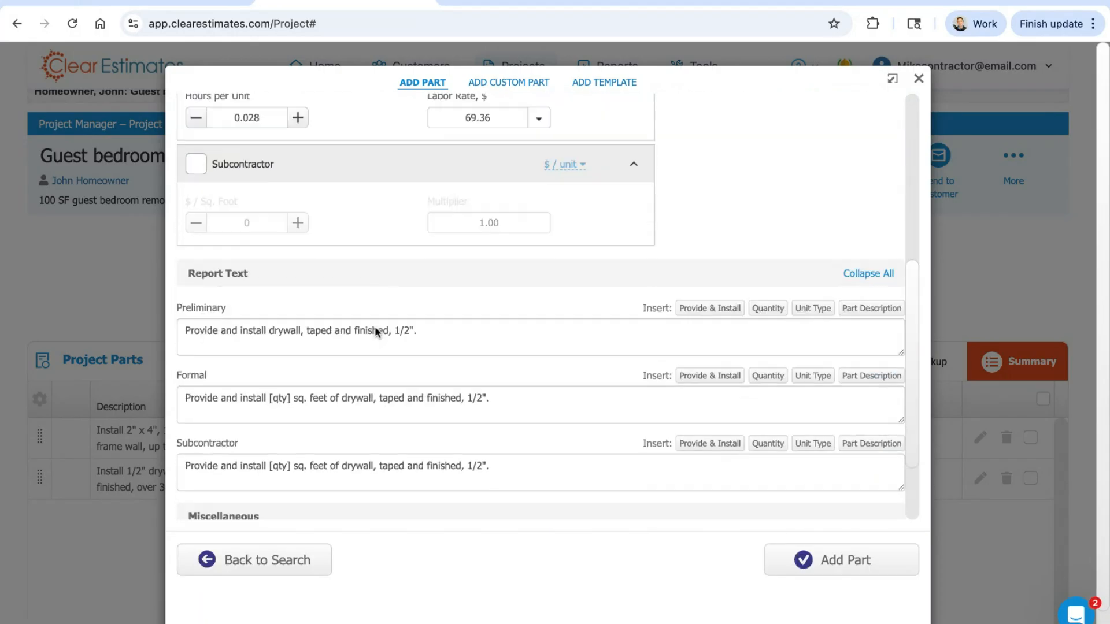
scroll(375, 329, "up", 6)
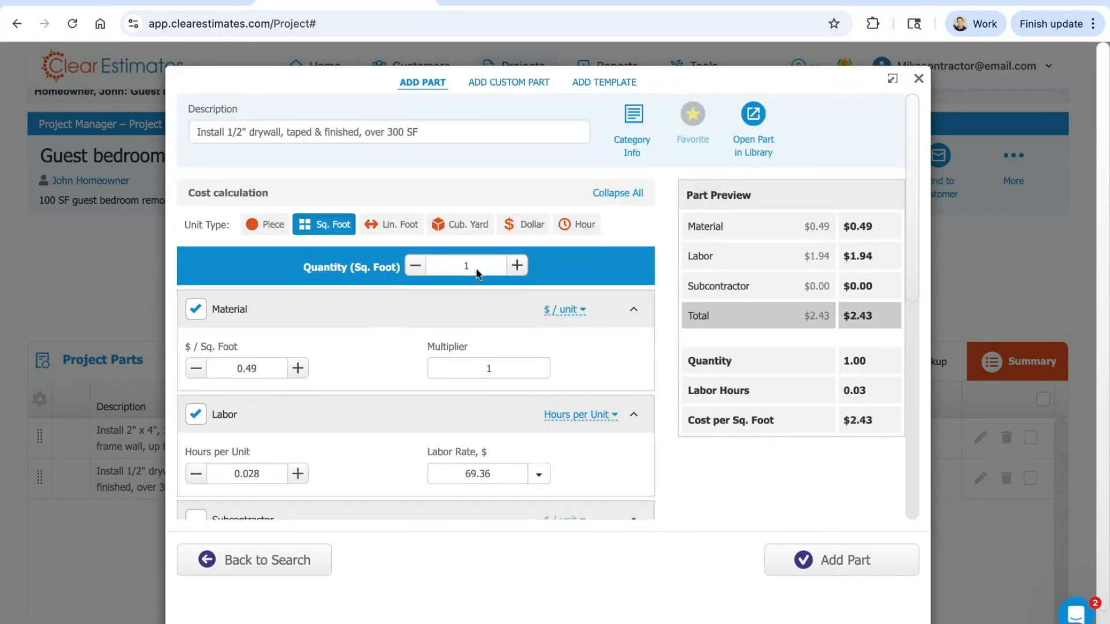
left_click(918, 79)
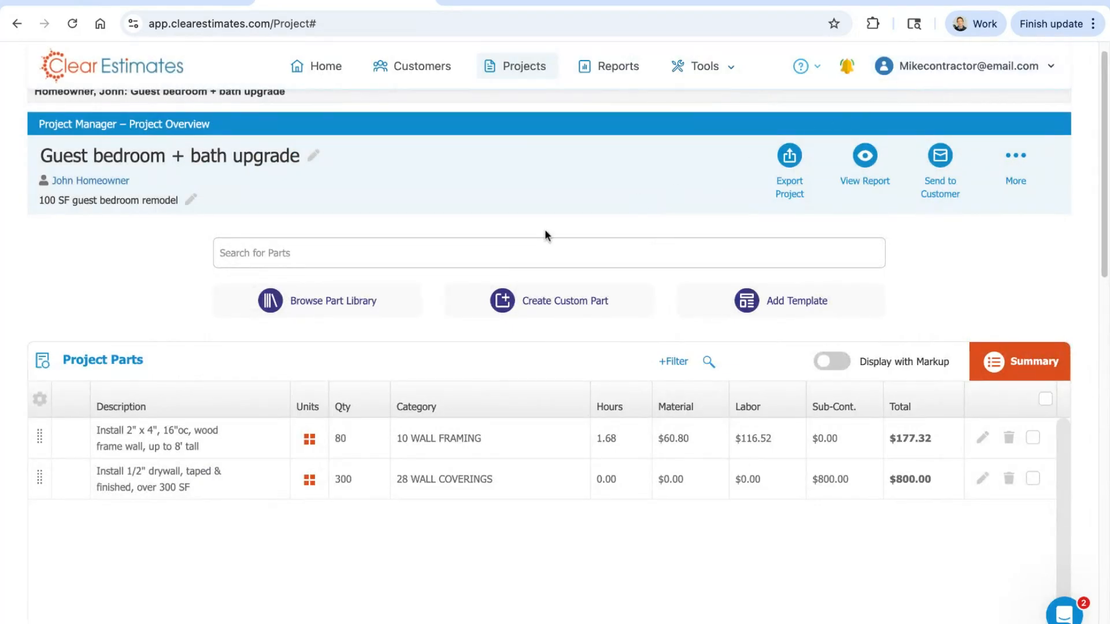
Step: Check the inline quantity field of the drywall part in the project parts list without changing it
scroll(463, 203, "down", 2)
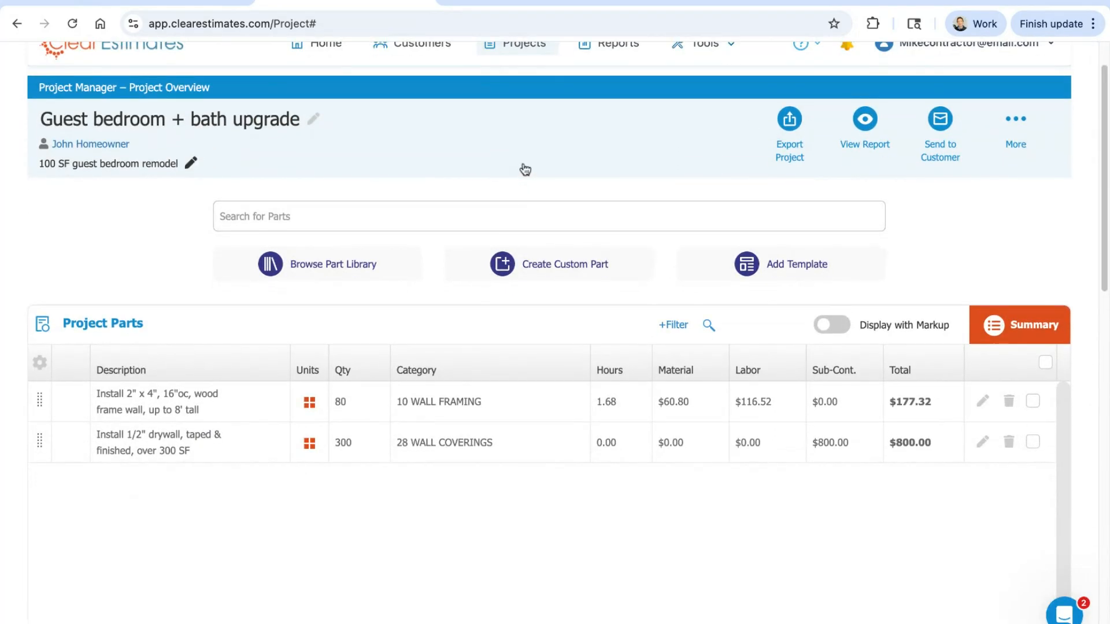
scroll(524, 147, "down", 3)
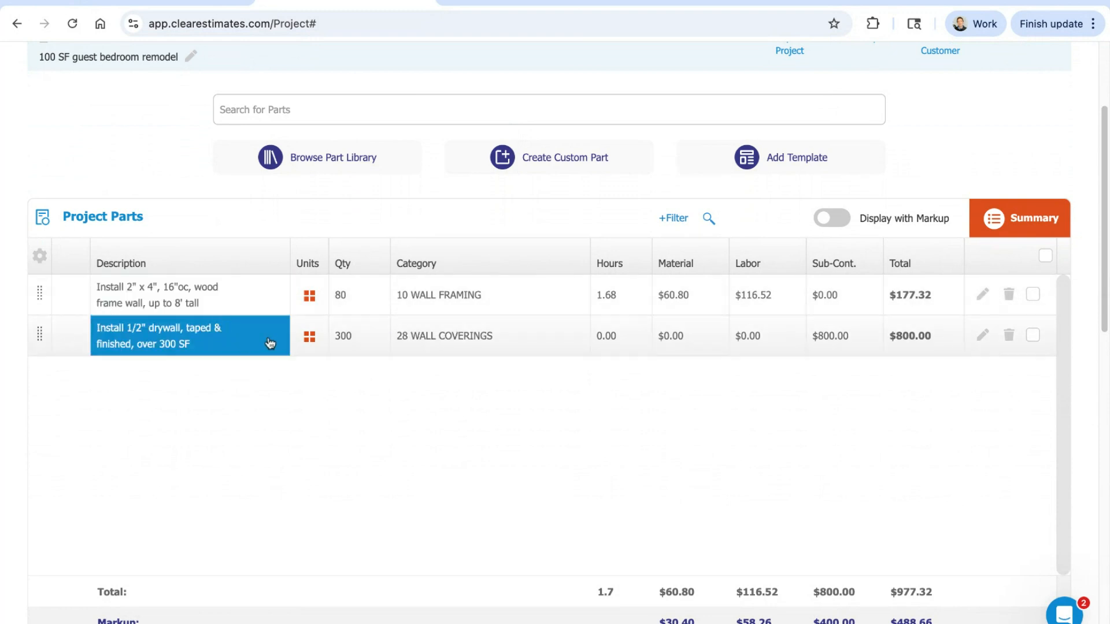
left_click(351, 308)
left_click(347, 342)
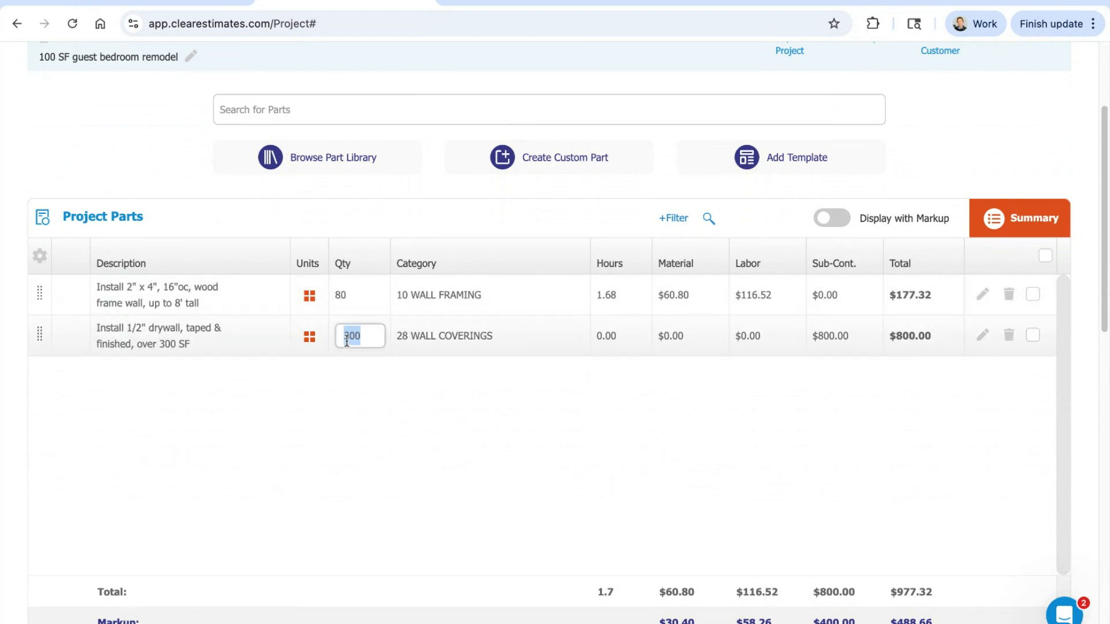
left_click(512, 207)
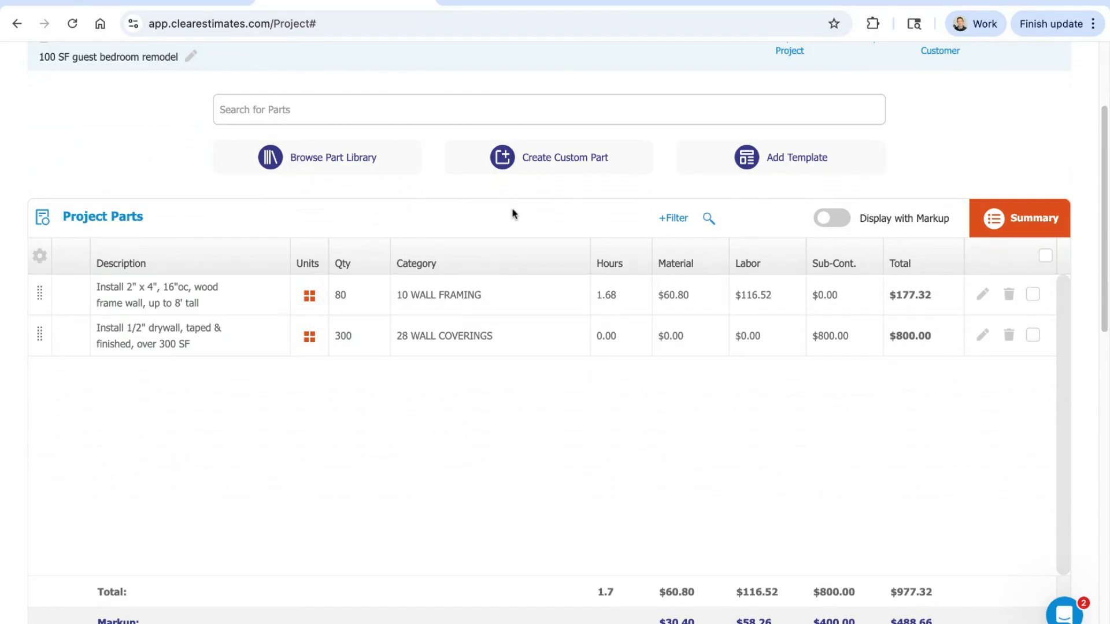
Step: Examine the framing part's inline material and labor cost settings and its full part details
left_click(679, 292)
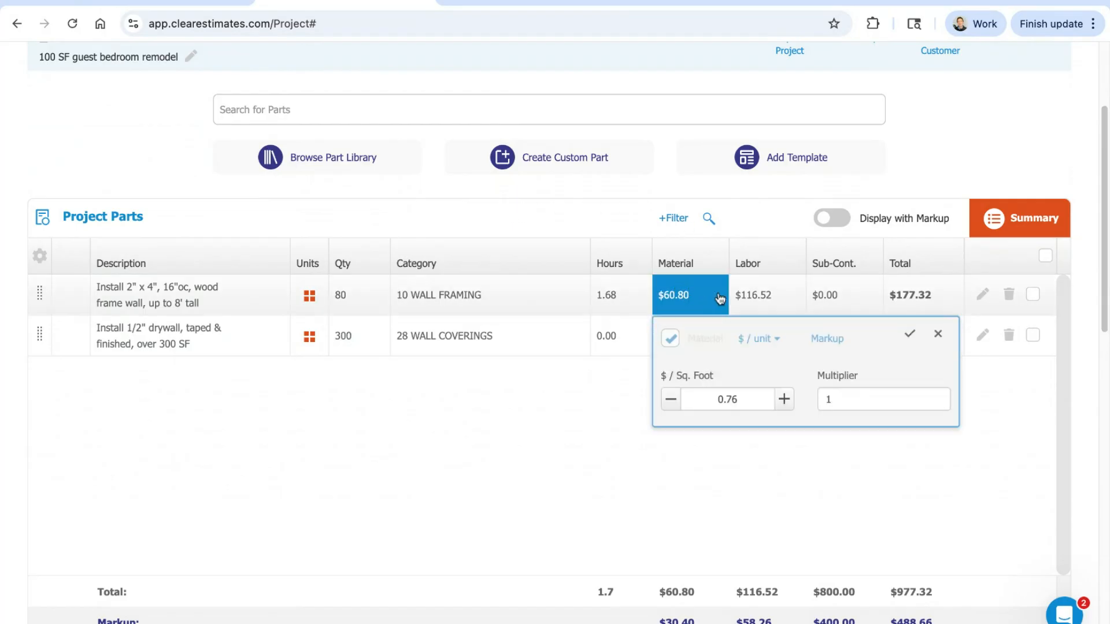
left_click(758, 299)
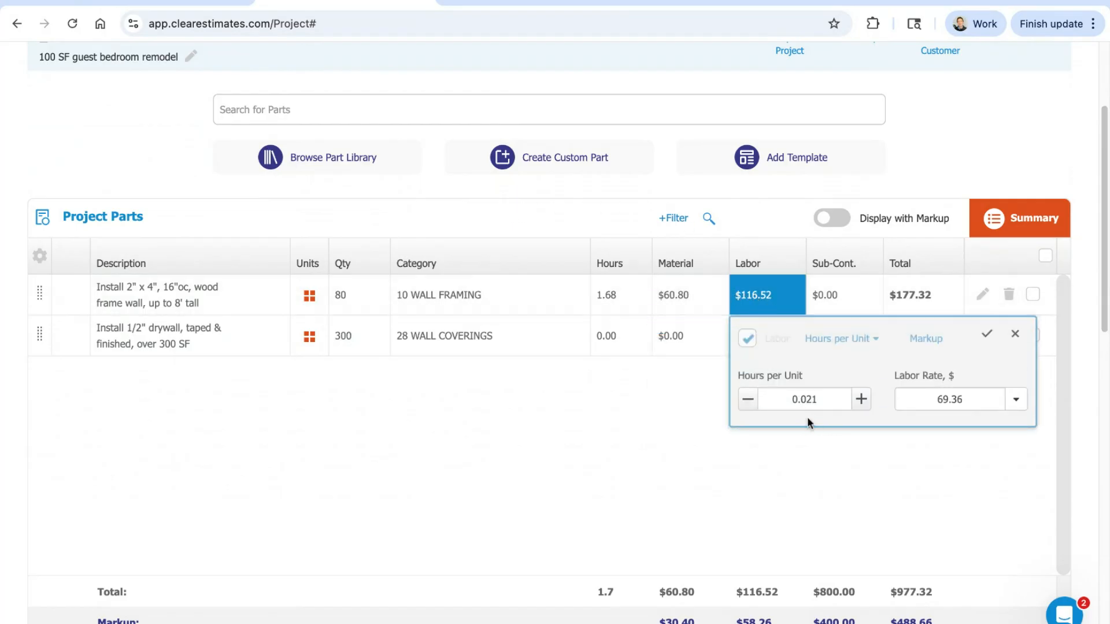
left_click(765, 212)
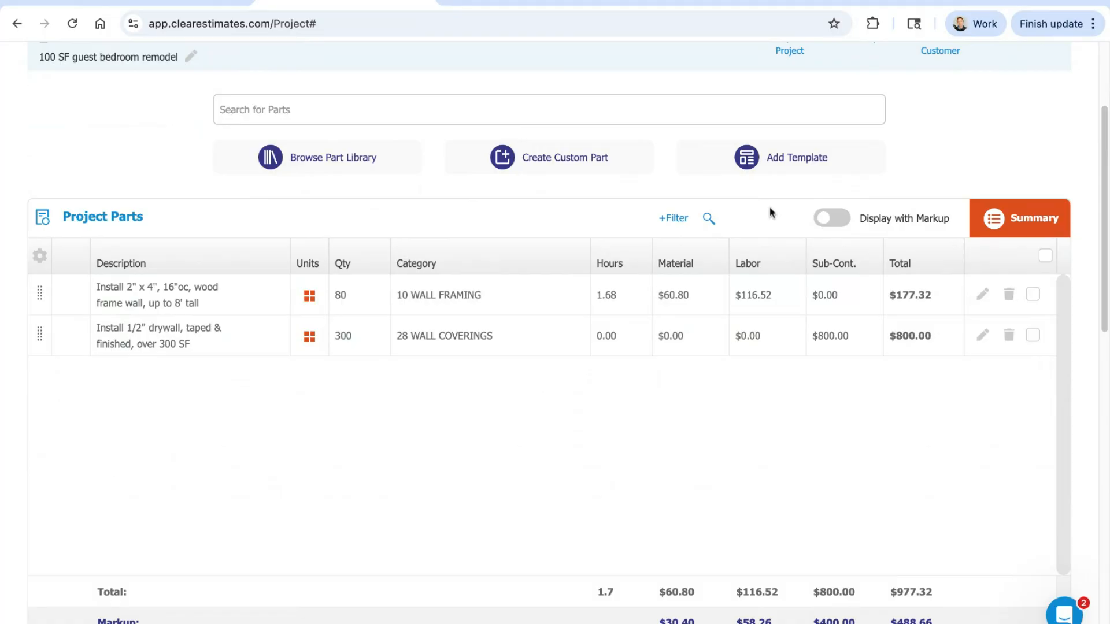
left_click(981, 296)
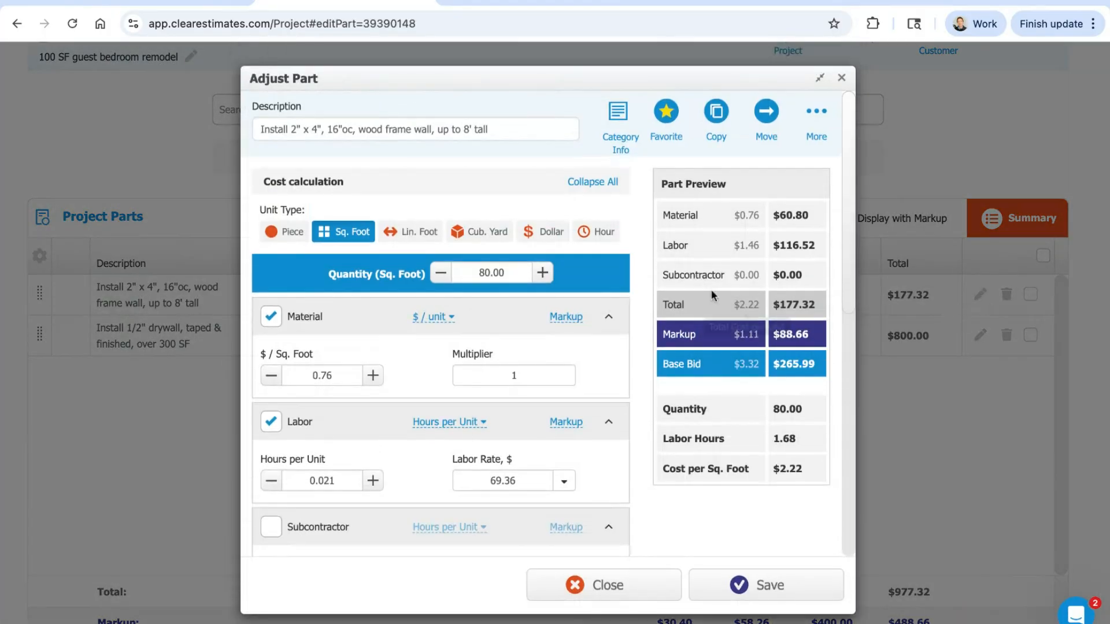
left_click(841, 79)
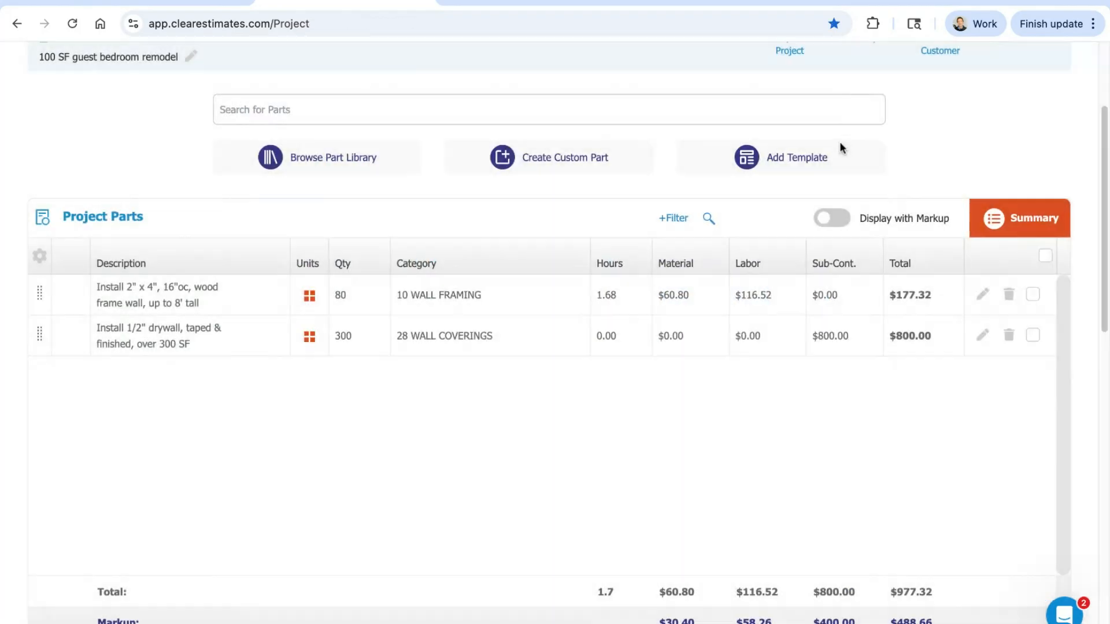
Step: Select both project parts, check which bulk actions are available, and clear the selection
left_click(1033, 295)
left_click(1033, 336)
left_click(1033, 295)
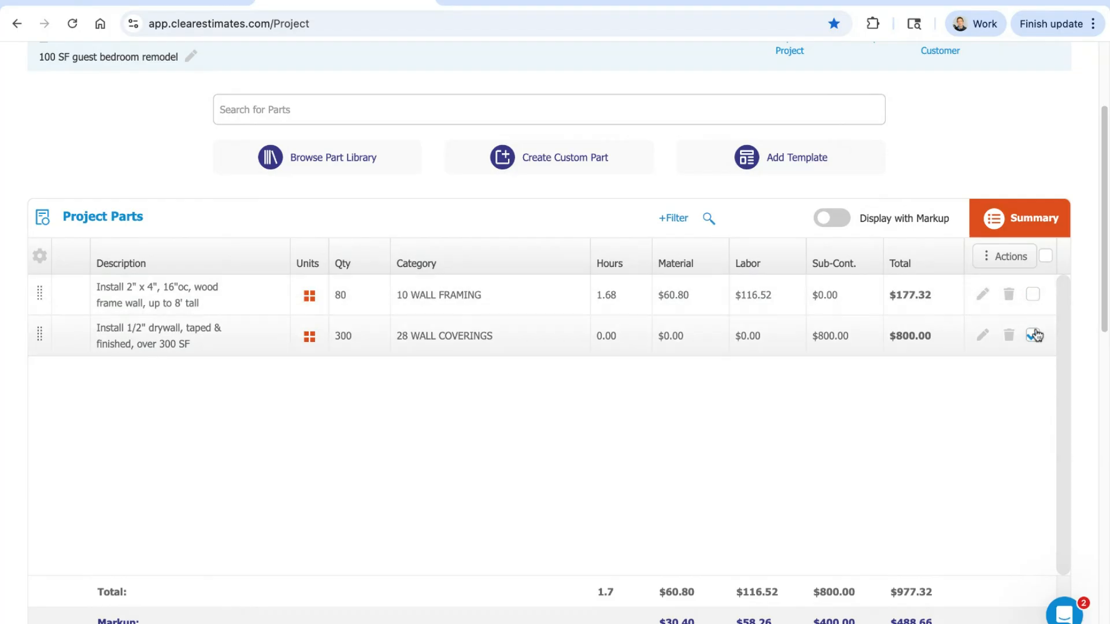
left_click(1033, 295)
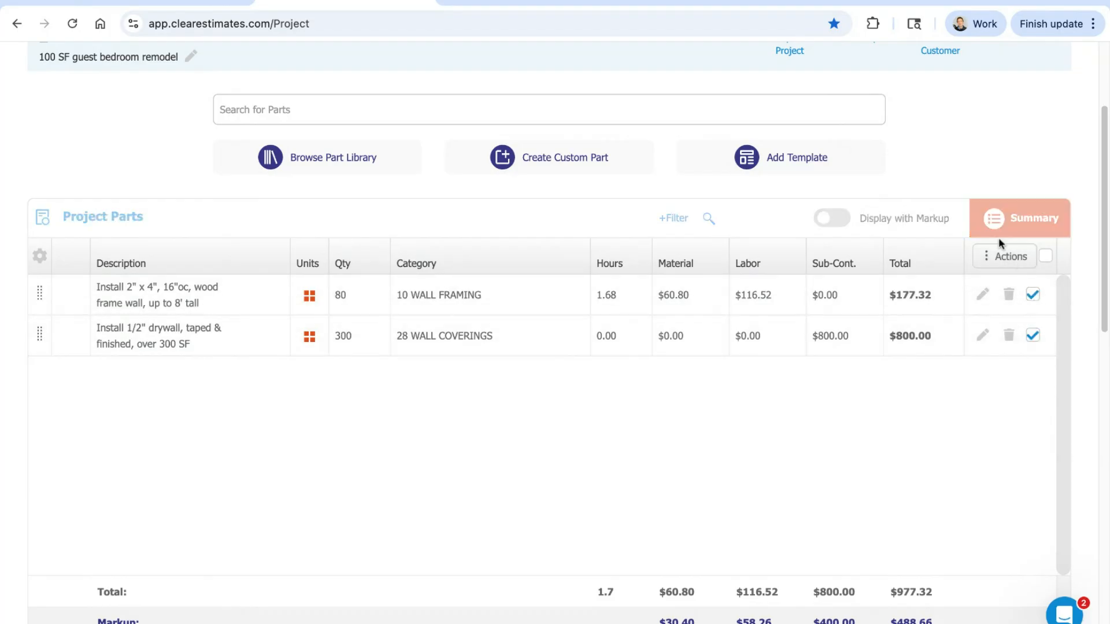
left_click(1047, 219)
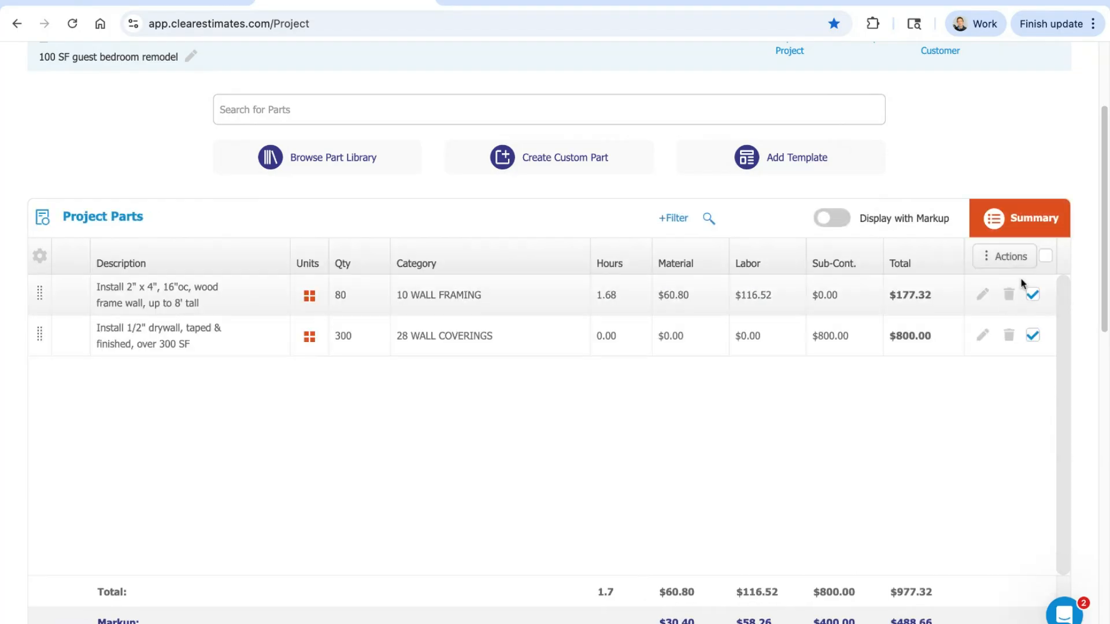
left_click(1015, 260)
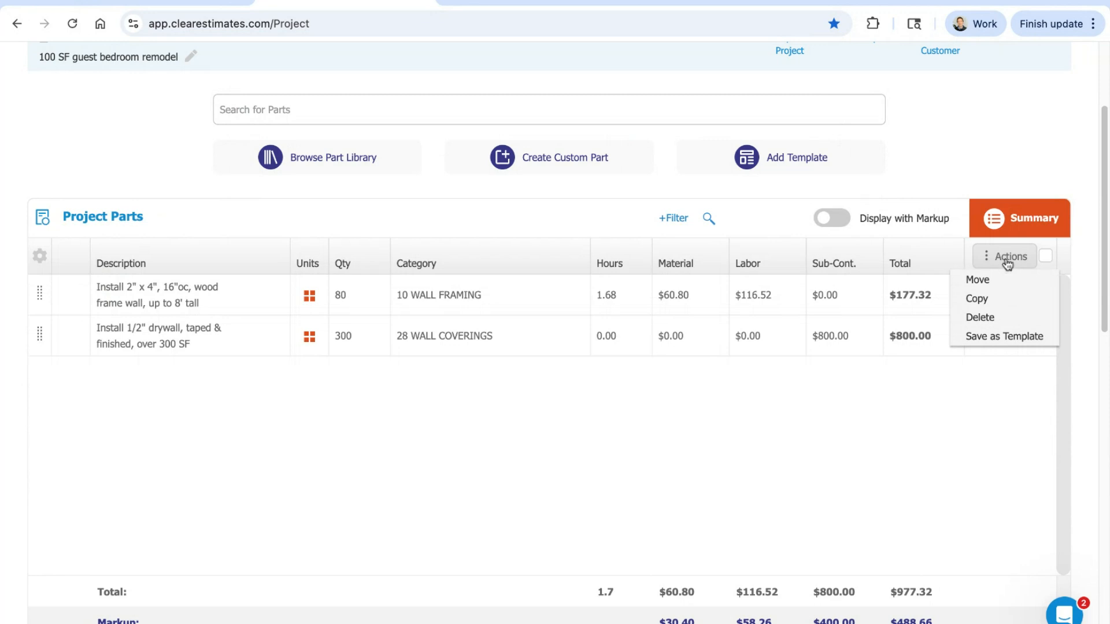
left_click(978, 317)
left_click(1033, 296)
left_click(1033, 335)
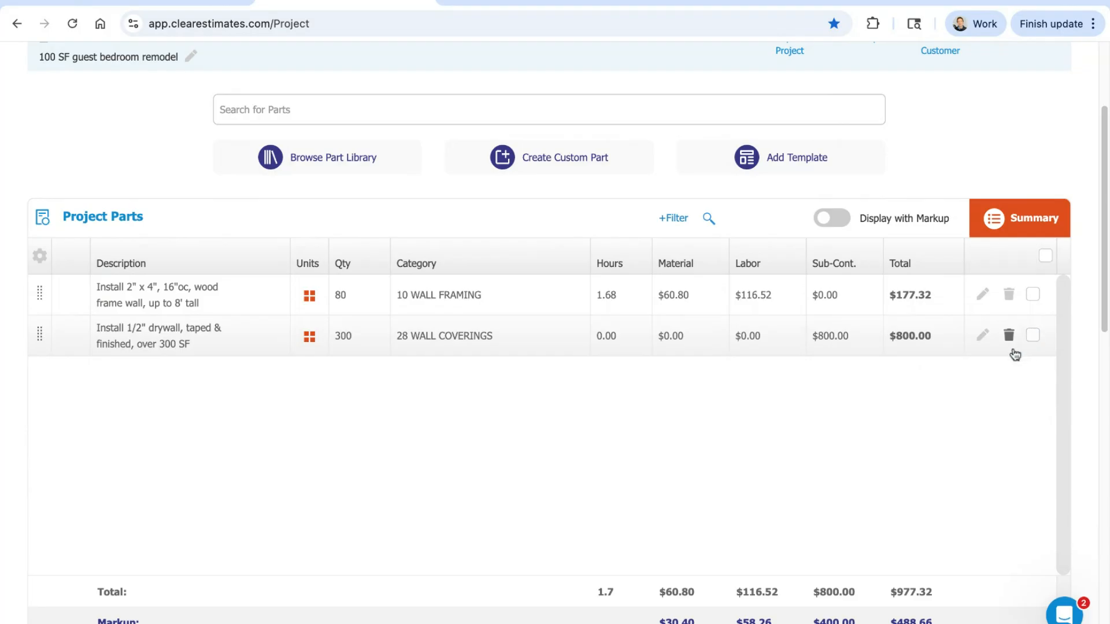
Step: Review the project's cost total, markup and base bid along with the material, labor and subcontractor markup percentages
scroll(793, 402, "down", 1)
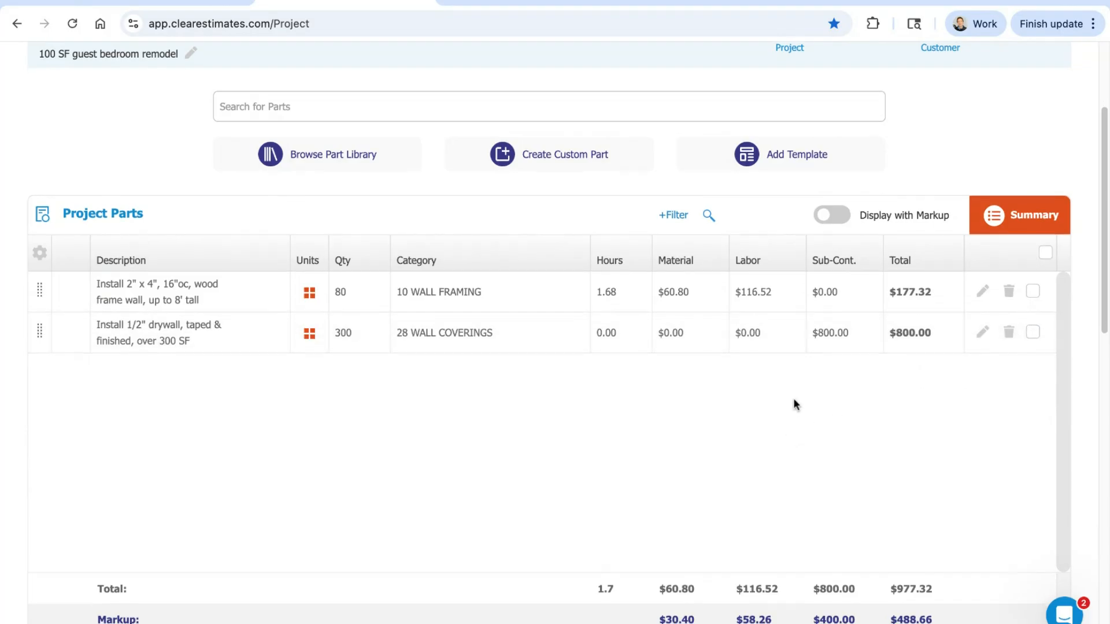
scroll(784, 382, "down", 4)
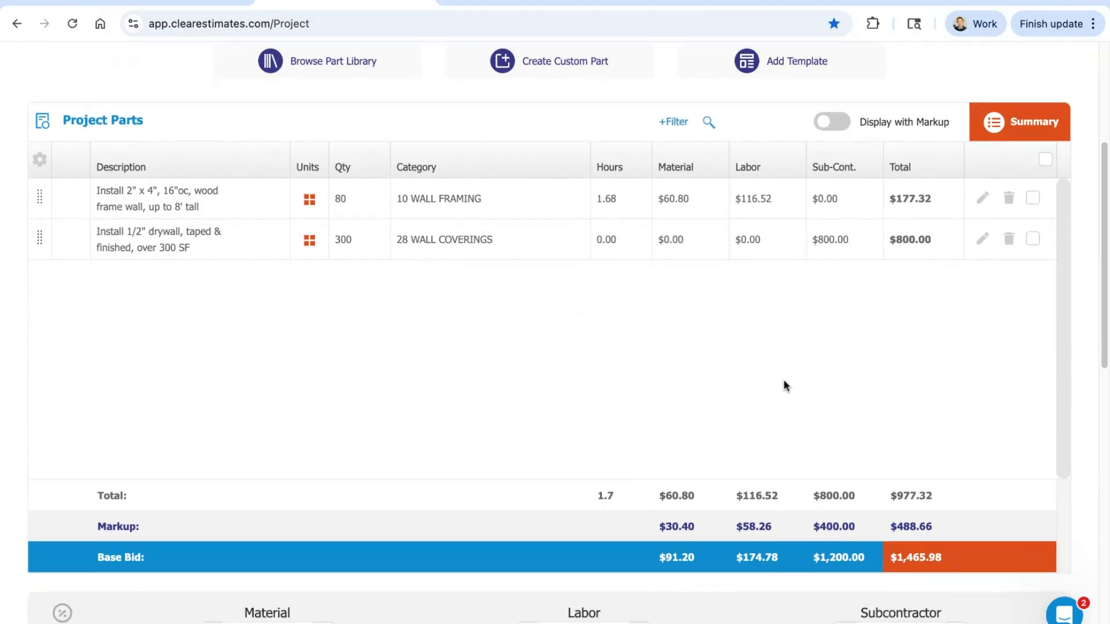
scroll(748, 315, "down", 1)
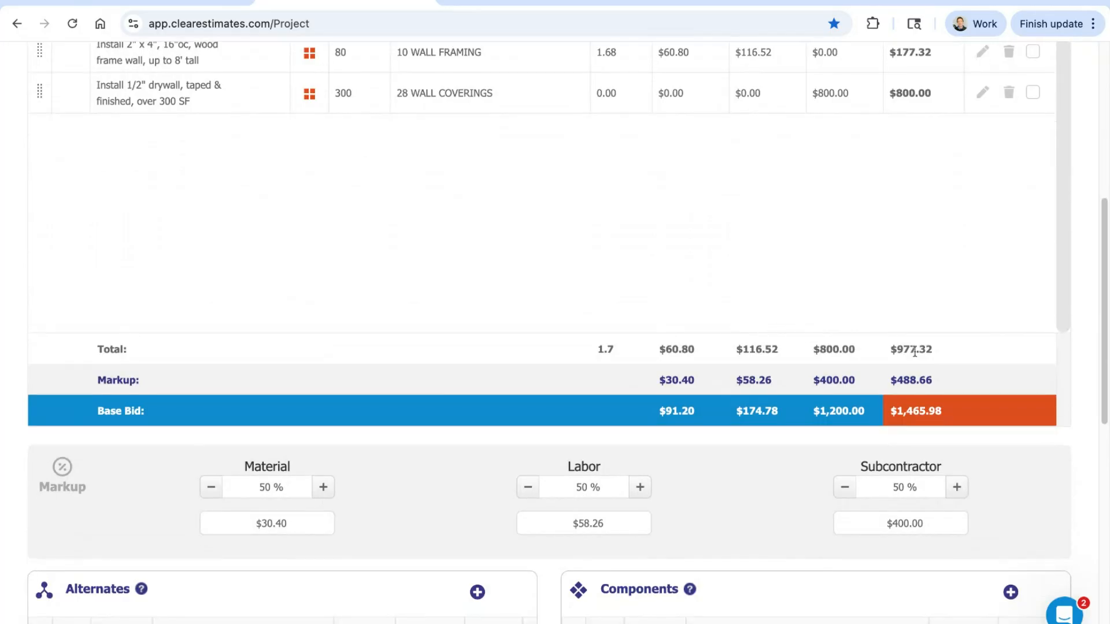
left_click_drag(936, 349, 890, 349)
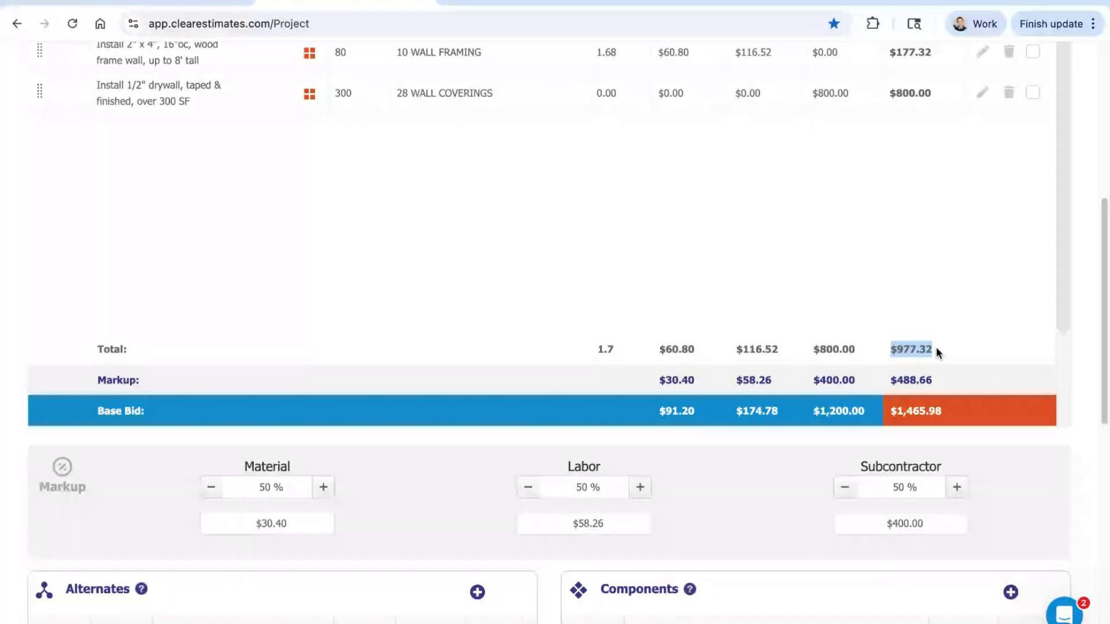
double_click(119, 349)
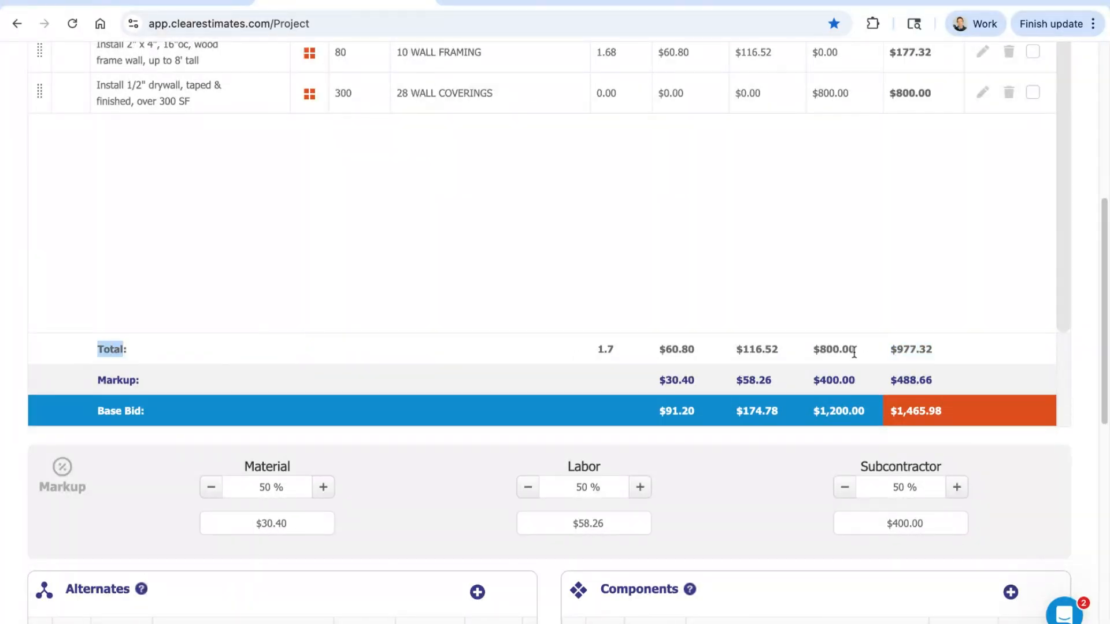
left_click_drag(952, 348, 890, 349)
scroll(953, 338, "down", 3)
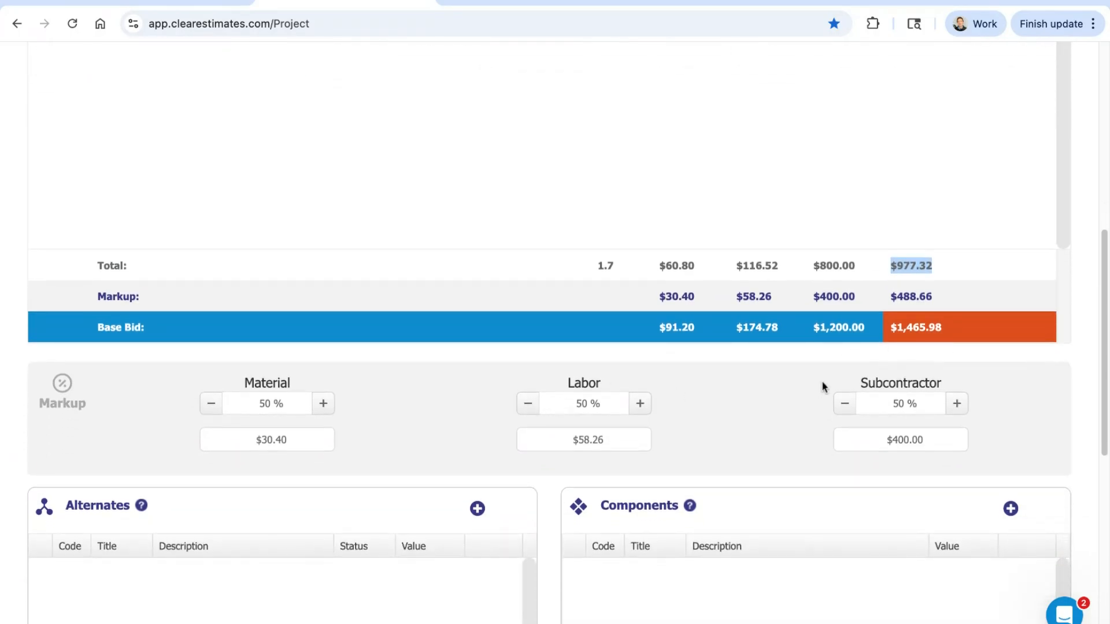
left_click_drag(940, 298, 891, 298)
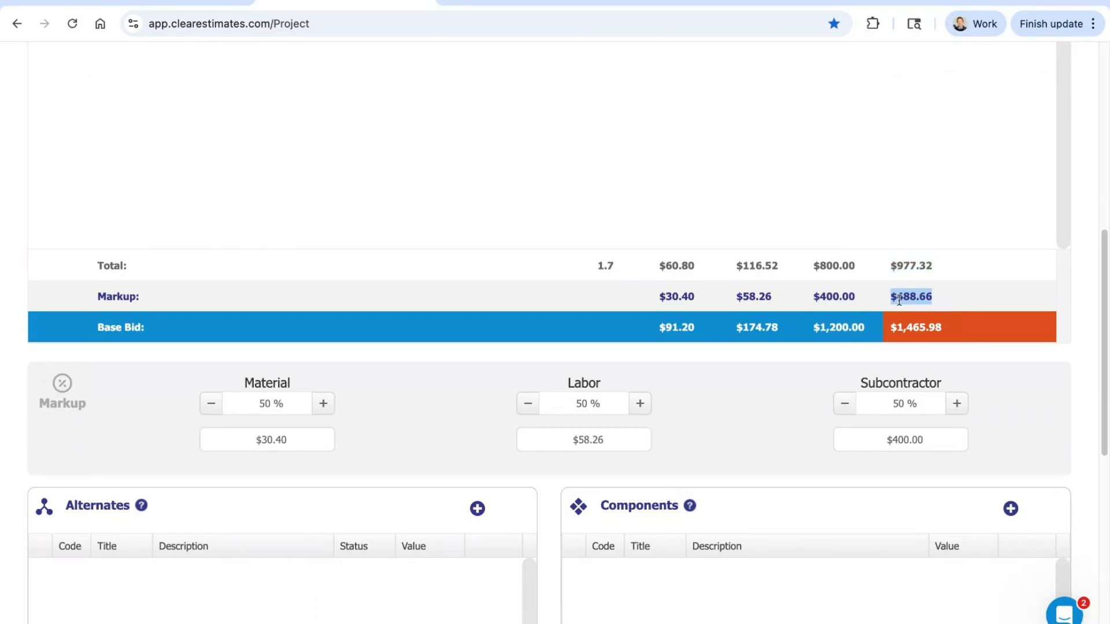
left_click_drag(950, 331, 890, 331)
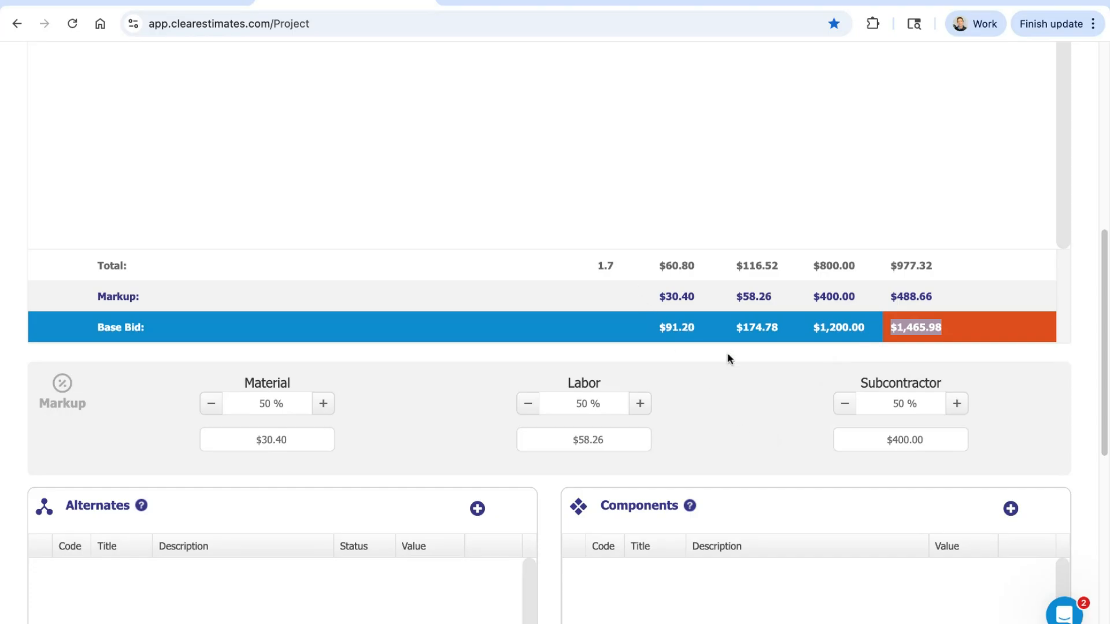
left_click(751, 387)
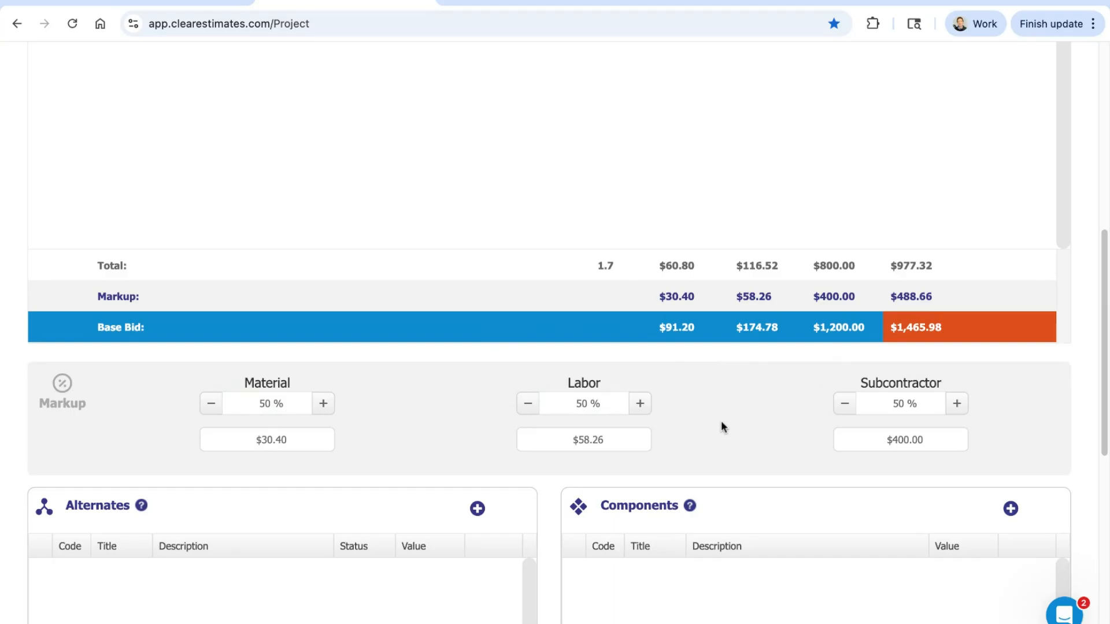
Step: Start a custom part in the 1 PROJECT PREPARATION category and check its simple material and labor cost fields
scroll(723, 421, "up", 1)
scroll(738, 422, "up", 3)
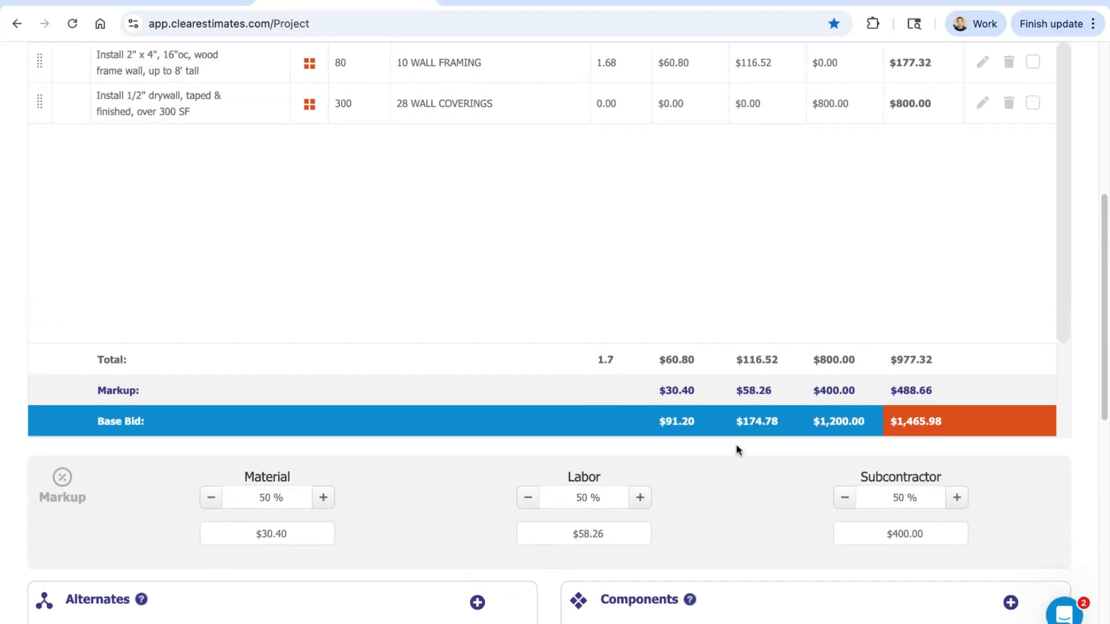
scroll(736, 447, "up", 5)
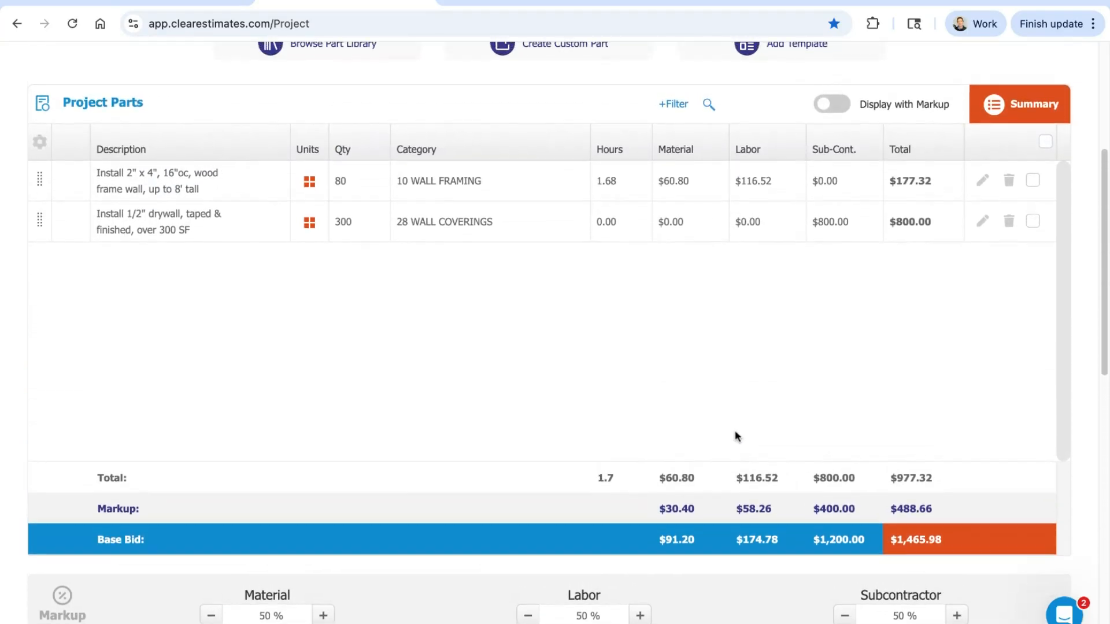
scroll(736, 431, "up", 3)
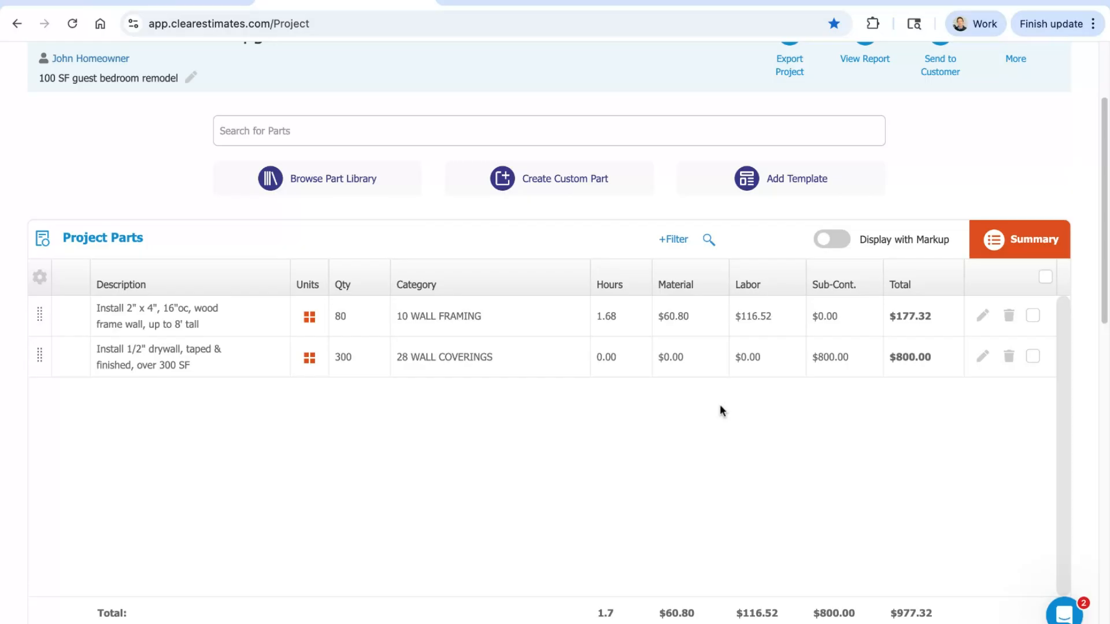
scroll(720, 405, "up", 3)
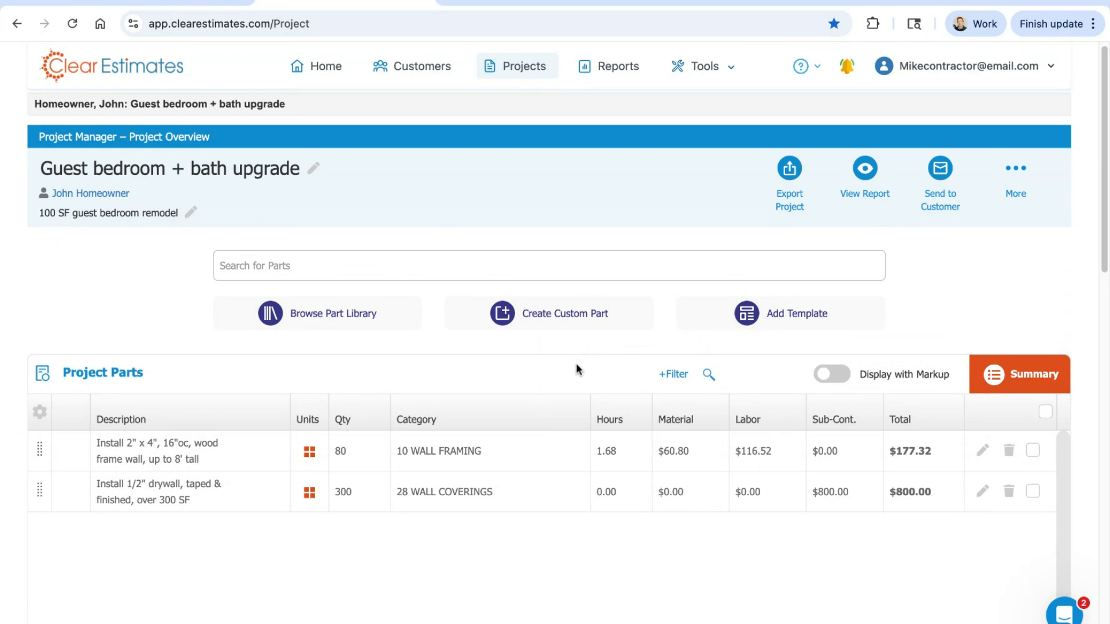
left_click(559, 318)
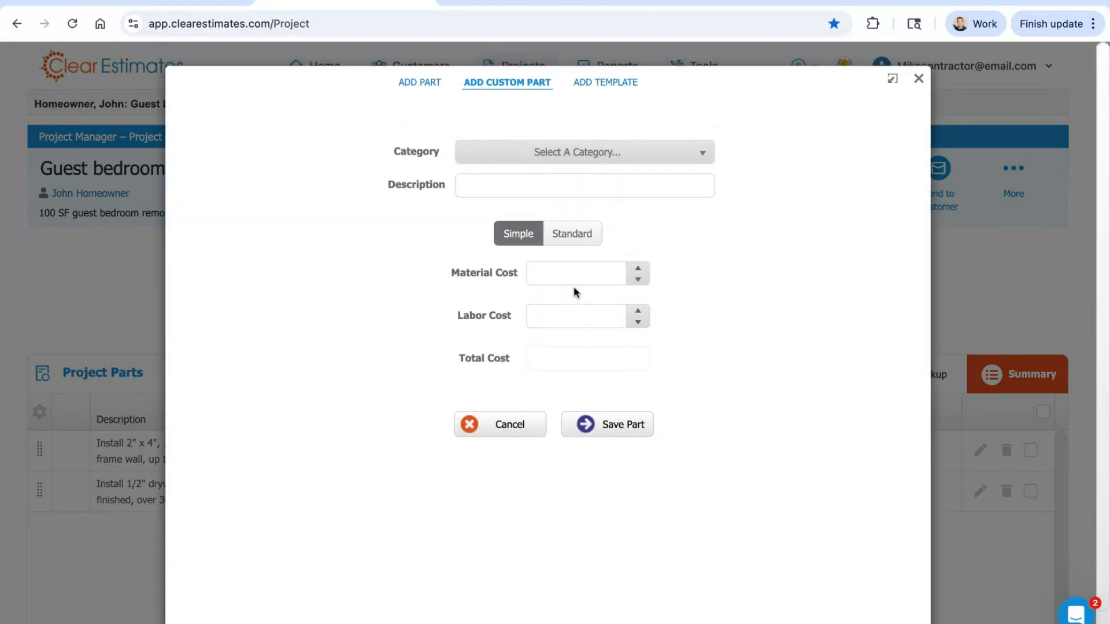
left_click(584, 153)
left_click(552, 193)
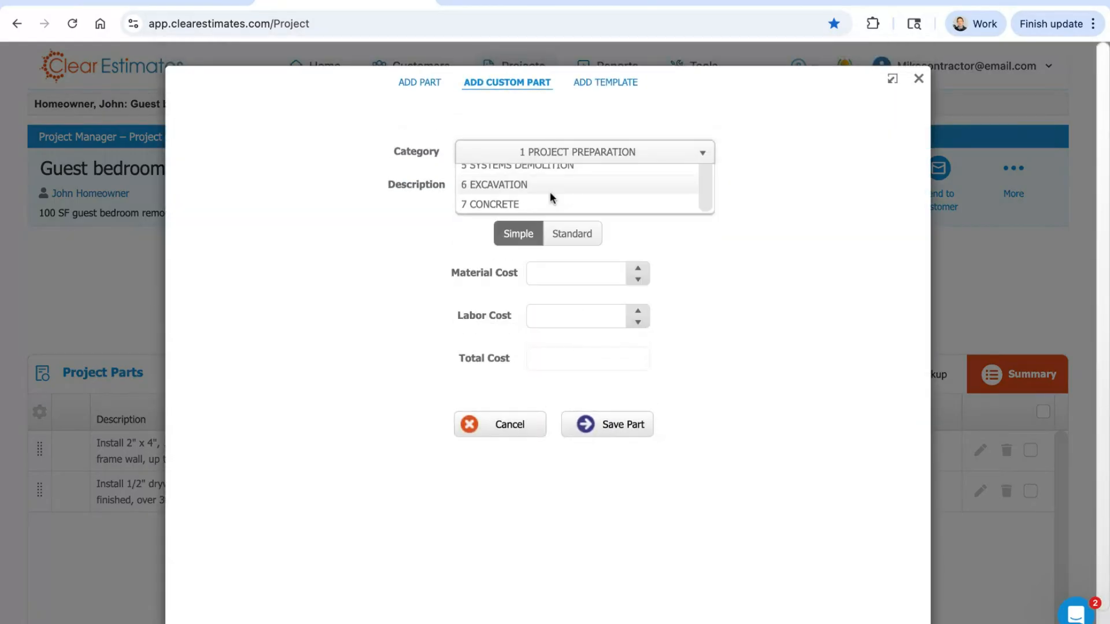
left_click(550, 192)
left_click(575, 274)
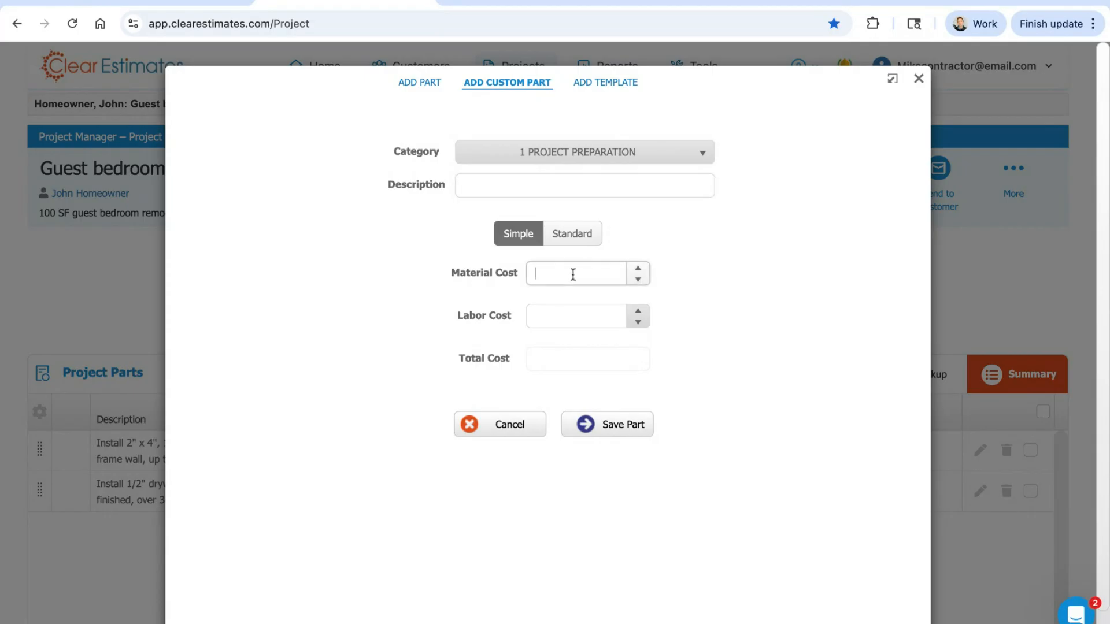
left_click(556, 312)
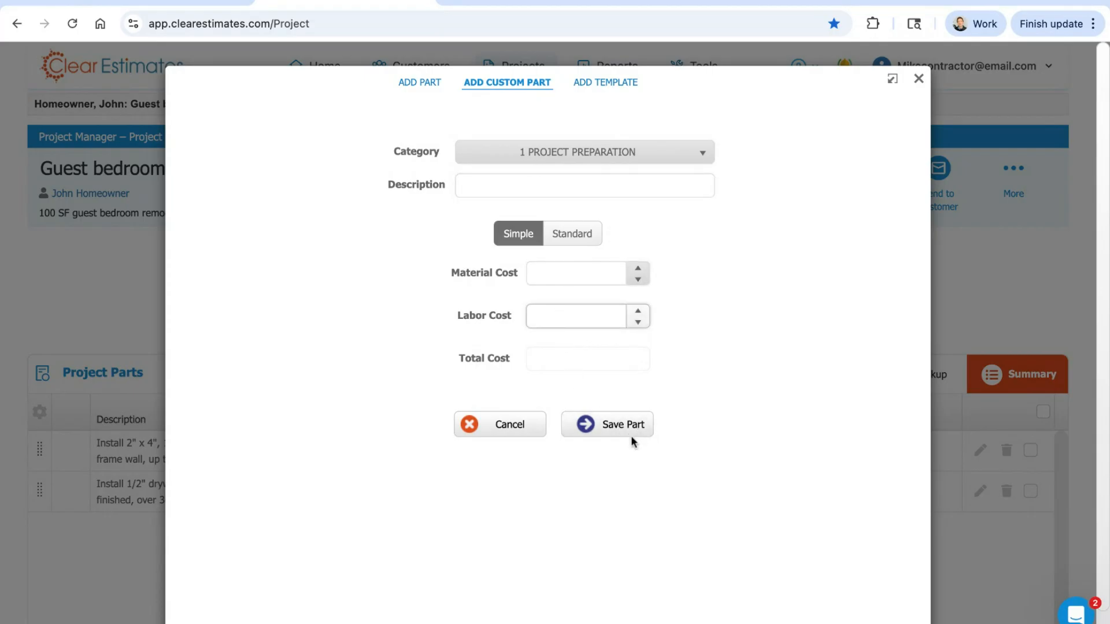
Step: Switch the custom part to the Standard layout, review its cost calculation options, and close it without adding the part
left_click(574, 237)
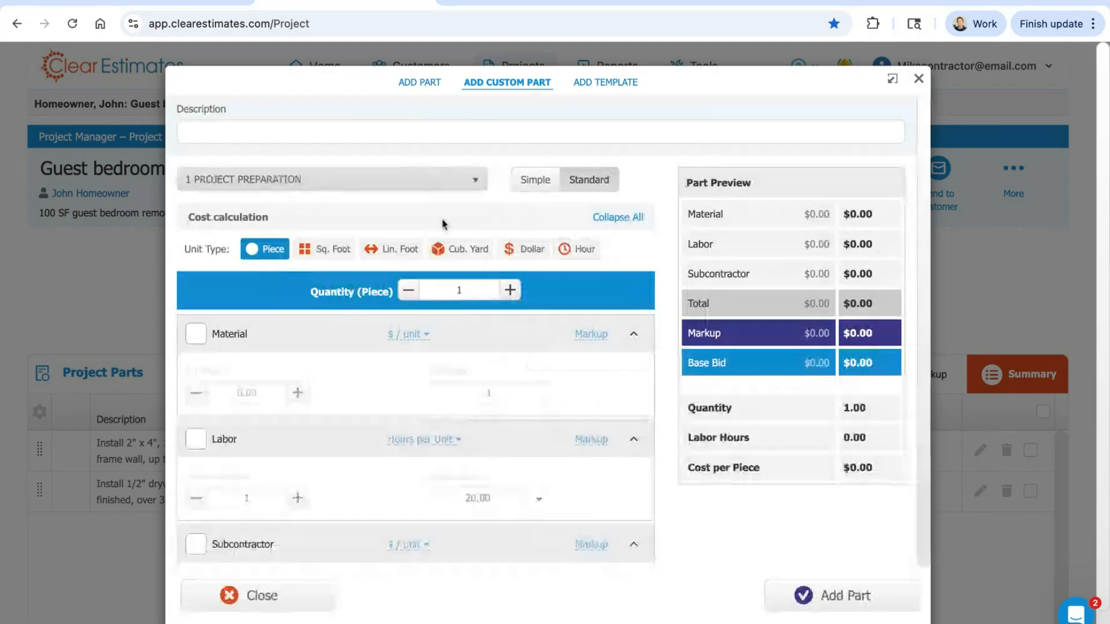
scroll(444, 225, "down", 2)
scroll(453, 404, "down", 1)
scroll(455, 401, "up", 3)
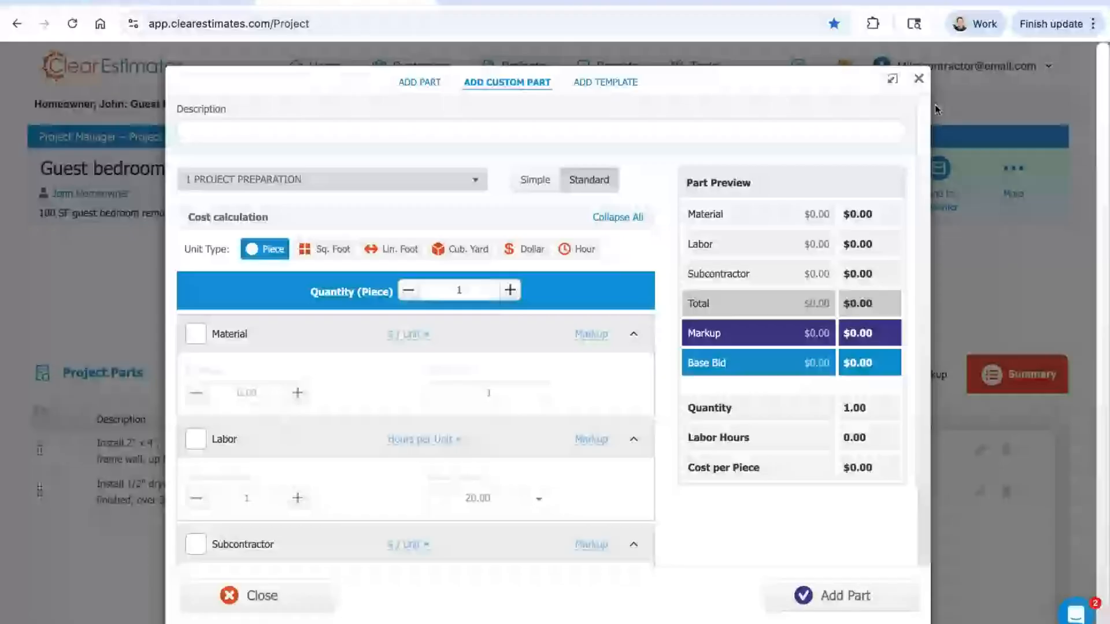
left_click(919, 79)
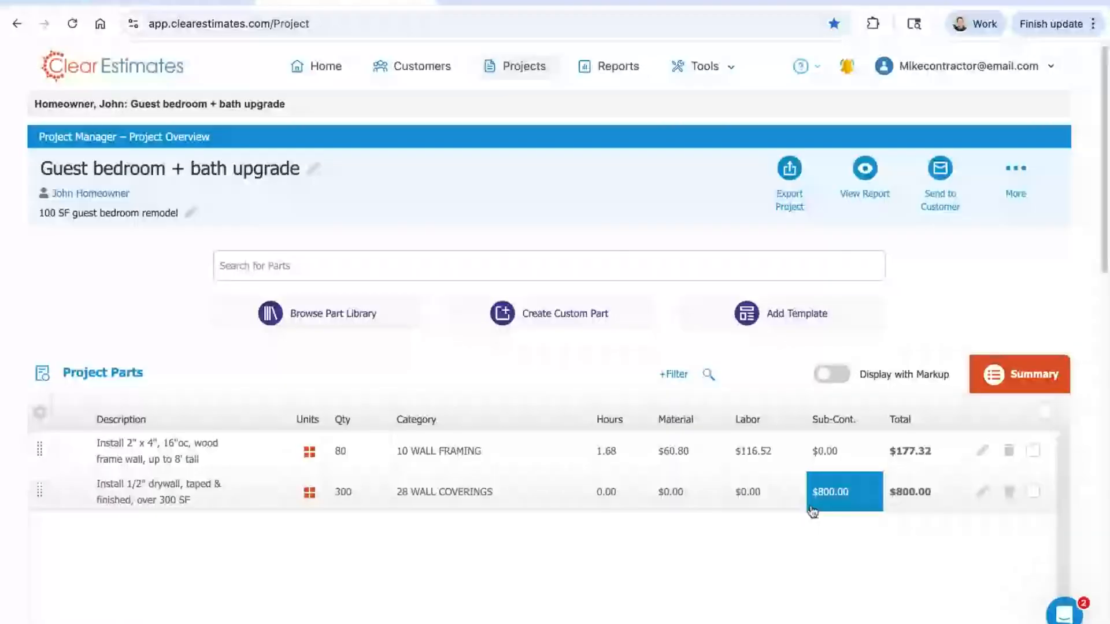
Step: Open the wood frame wall part's details, check its description and additional part actions, and close it without changes
left_click(983, 452)
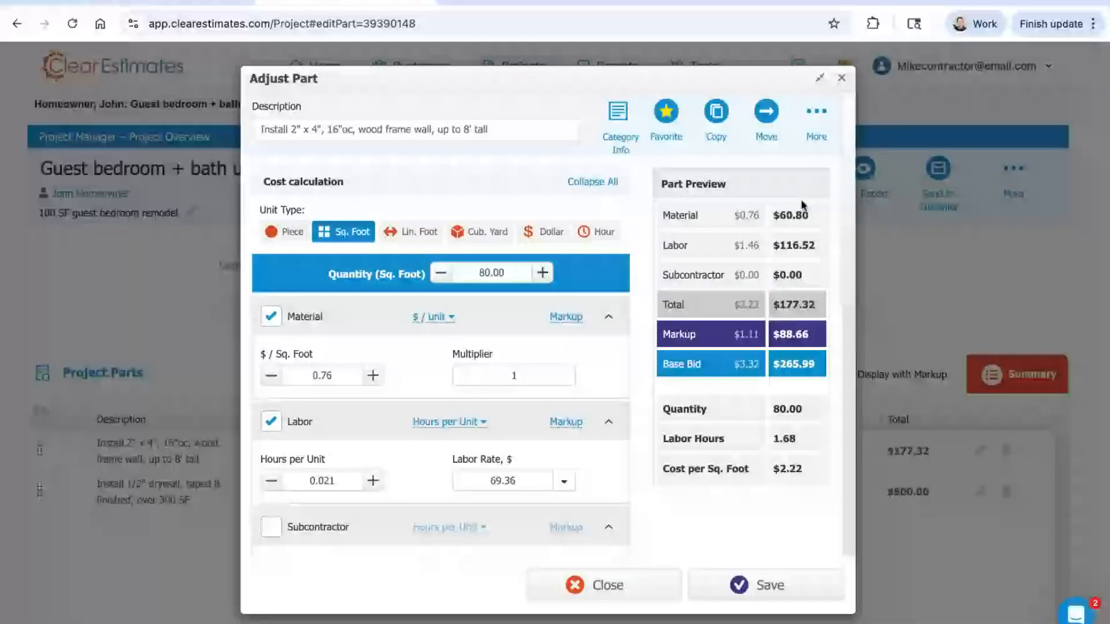
triple_click(495, 127)
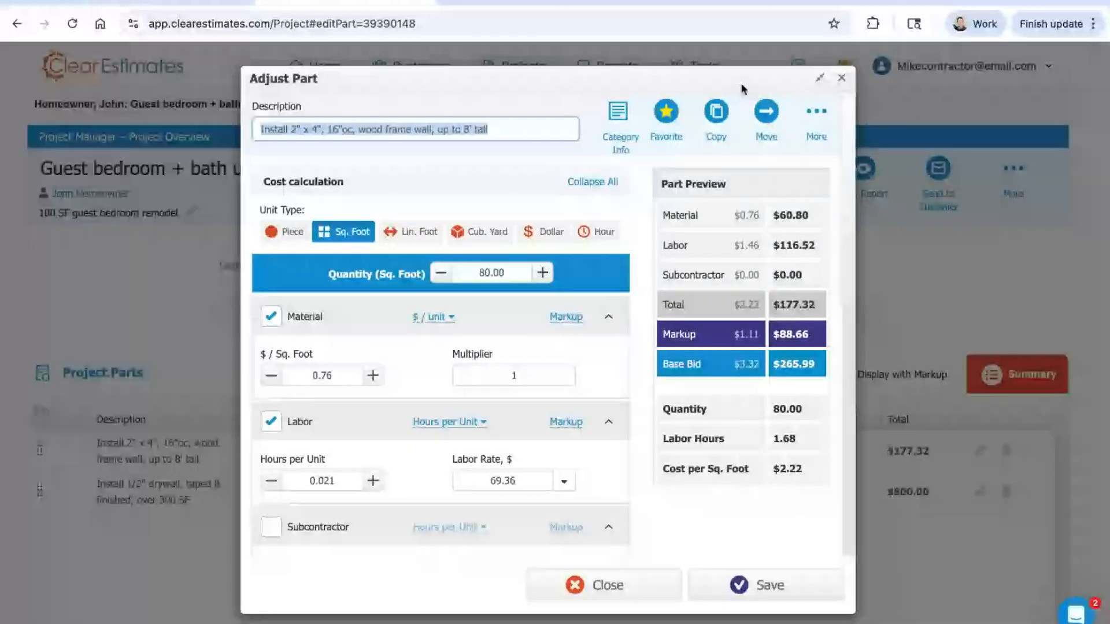
left_click(816, 113)
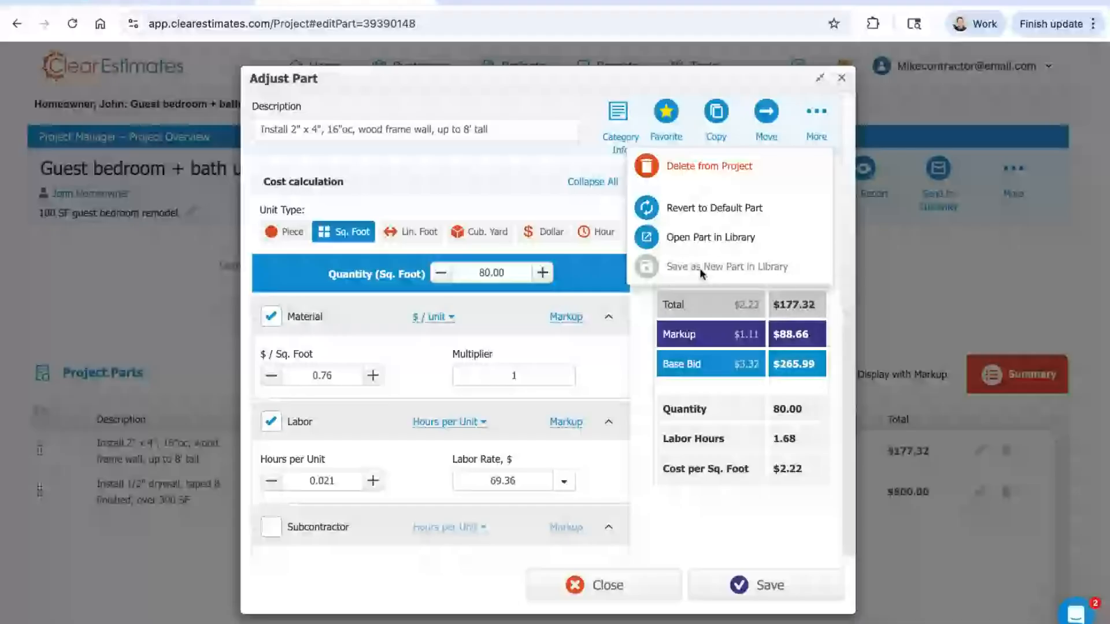
left_click(841, 78)
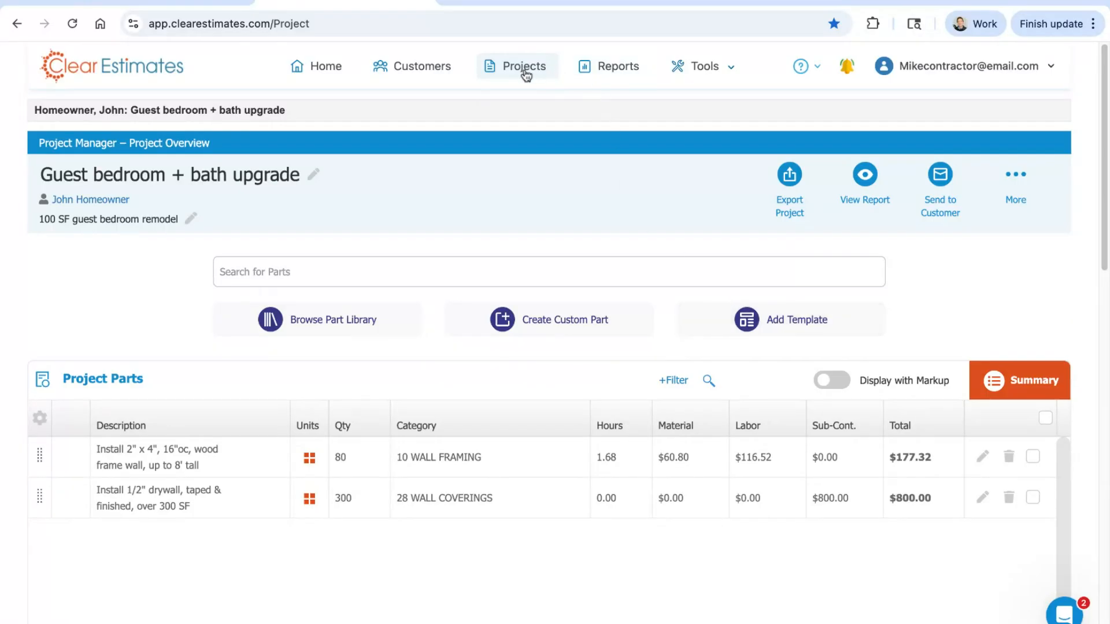
Step: Start adding a template to the project and choose the Room Remodels - Bedroom template category
left_click(790, 328)
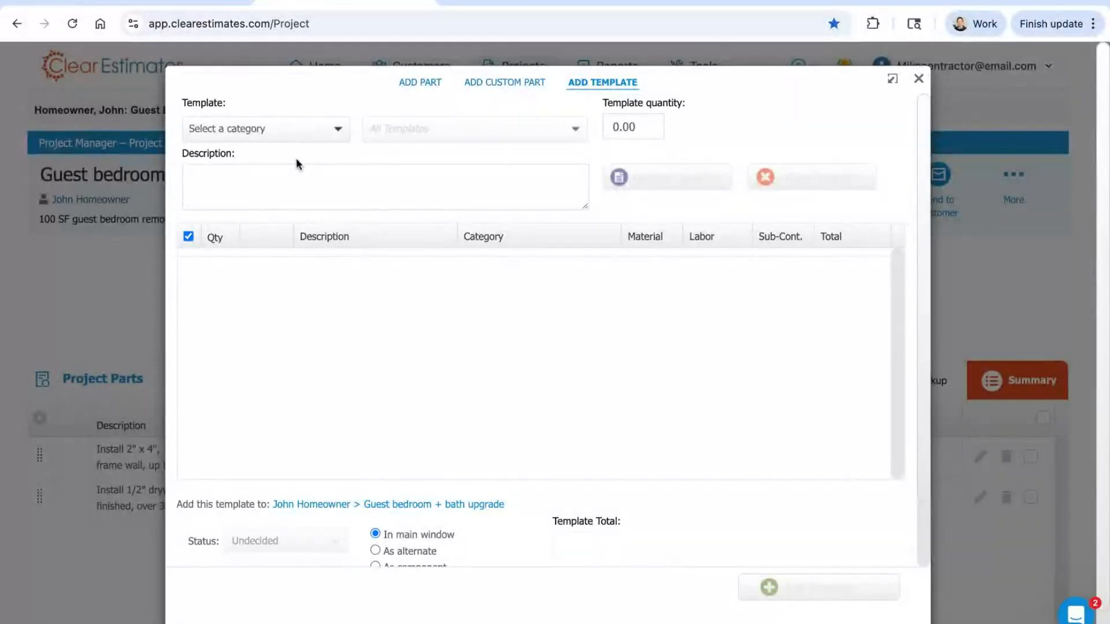
left_click(253, 128)
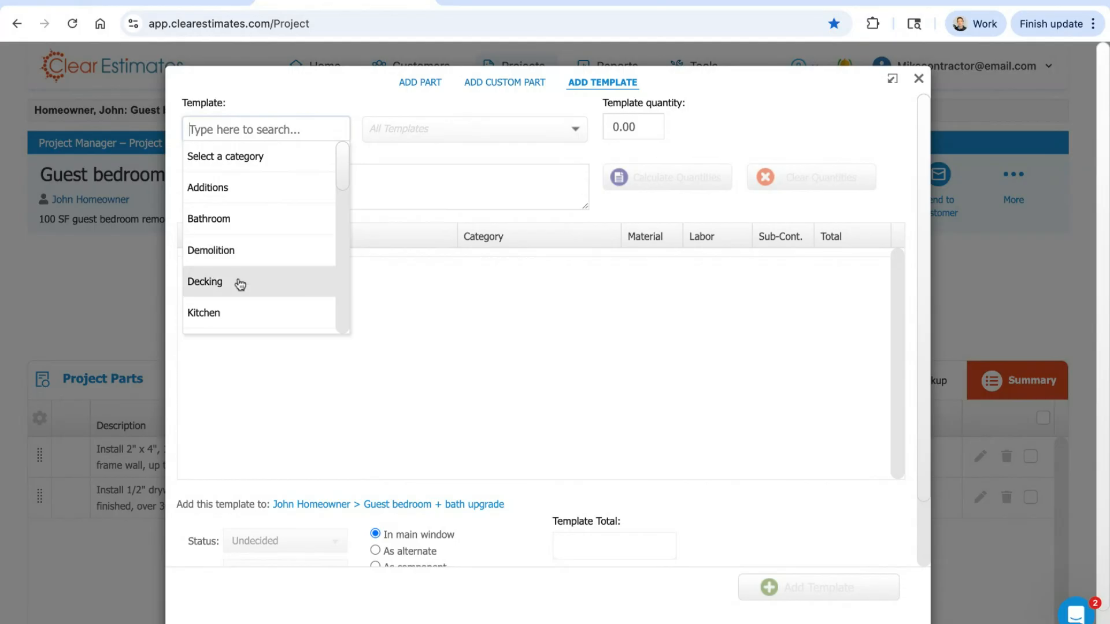
scroll(241, 280, "down", 1)
scroll(247, 283, "down", 5)
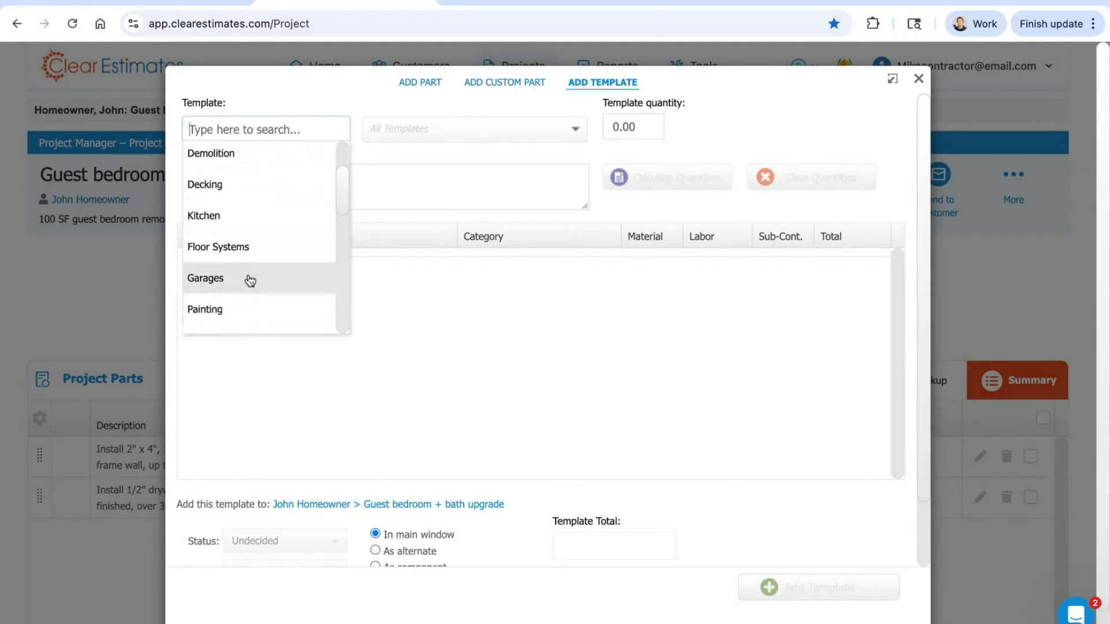
scroll(240, 216, "down", 2)
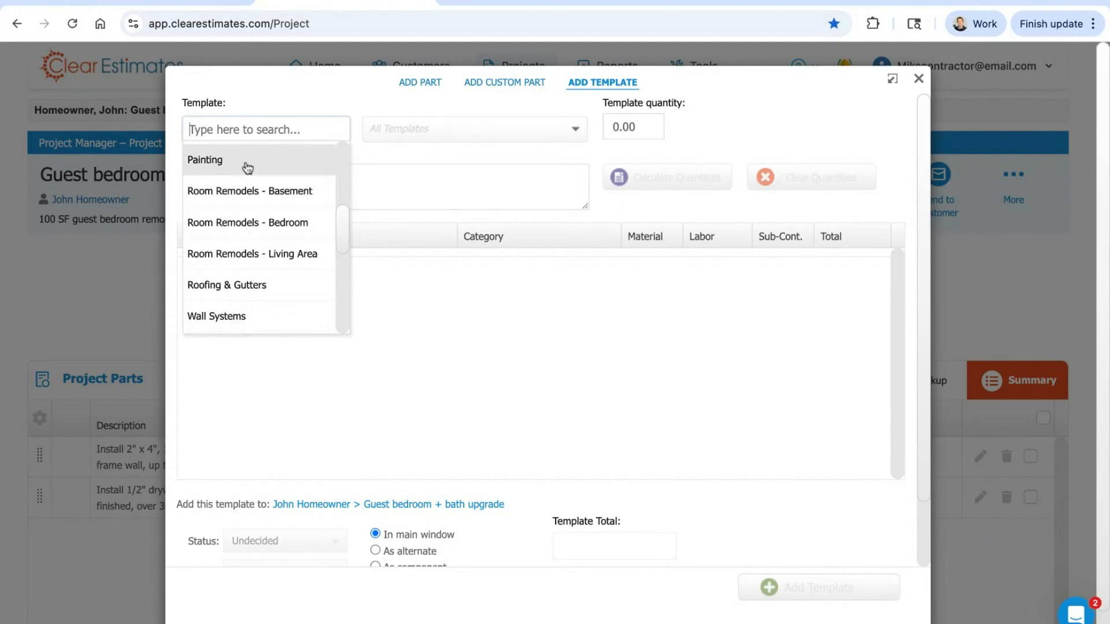
left_click(251, 229)
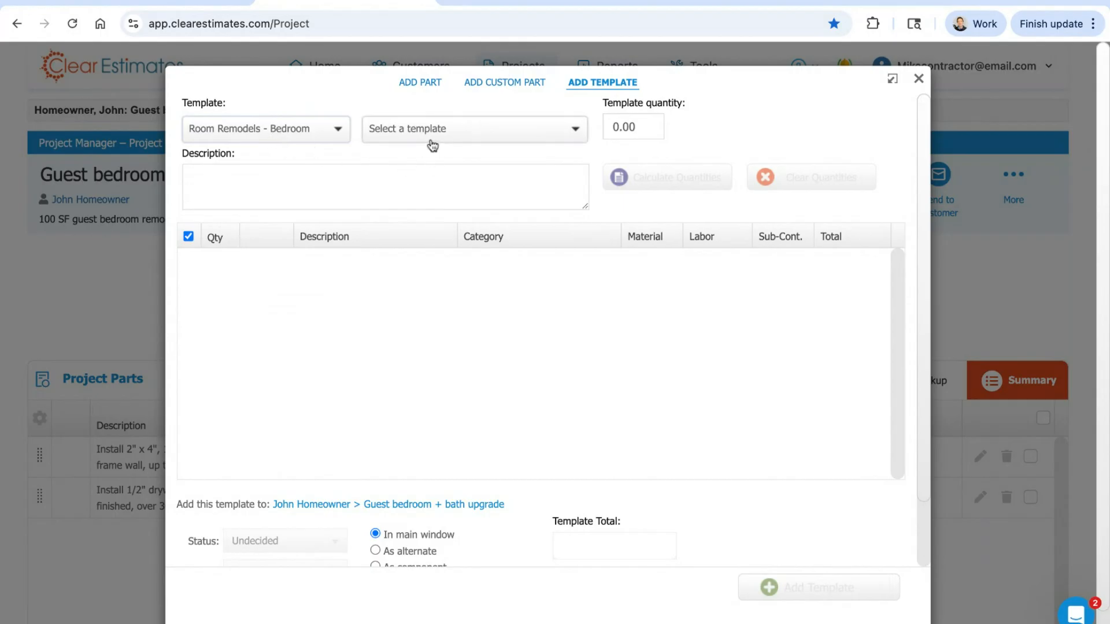
Step: Look through the bedroom remodel templates and choose Remodel Bedroom - Ceramic Flooring, Average
left_click(446, 131)
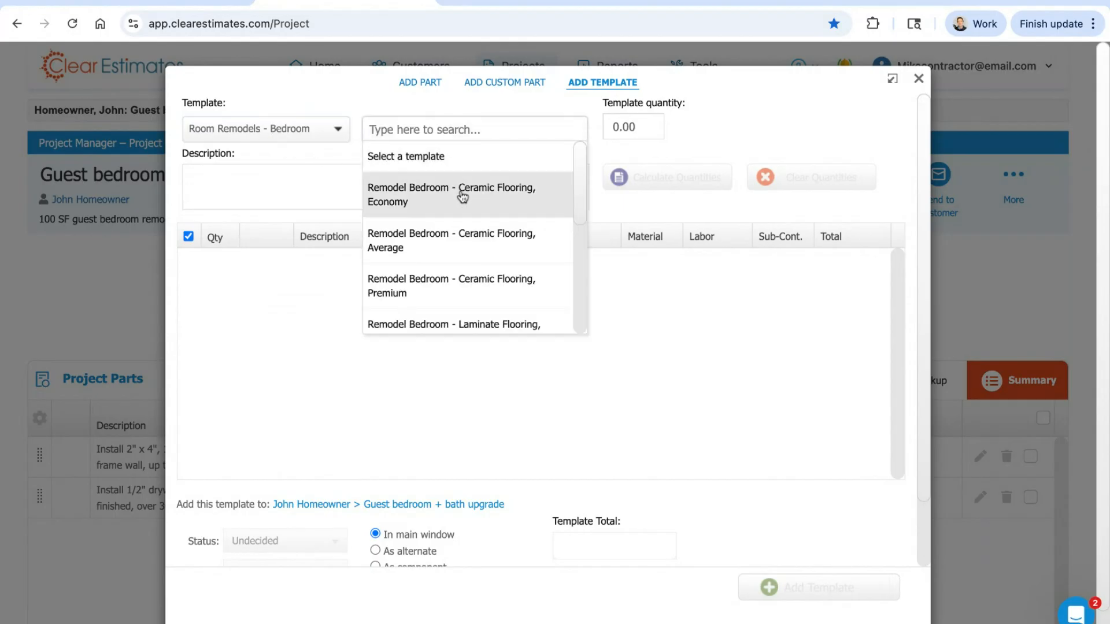
scroll(578, 174, "down", 1)
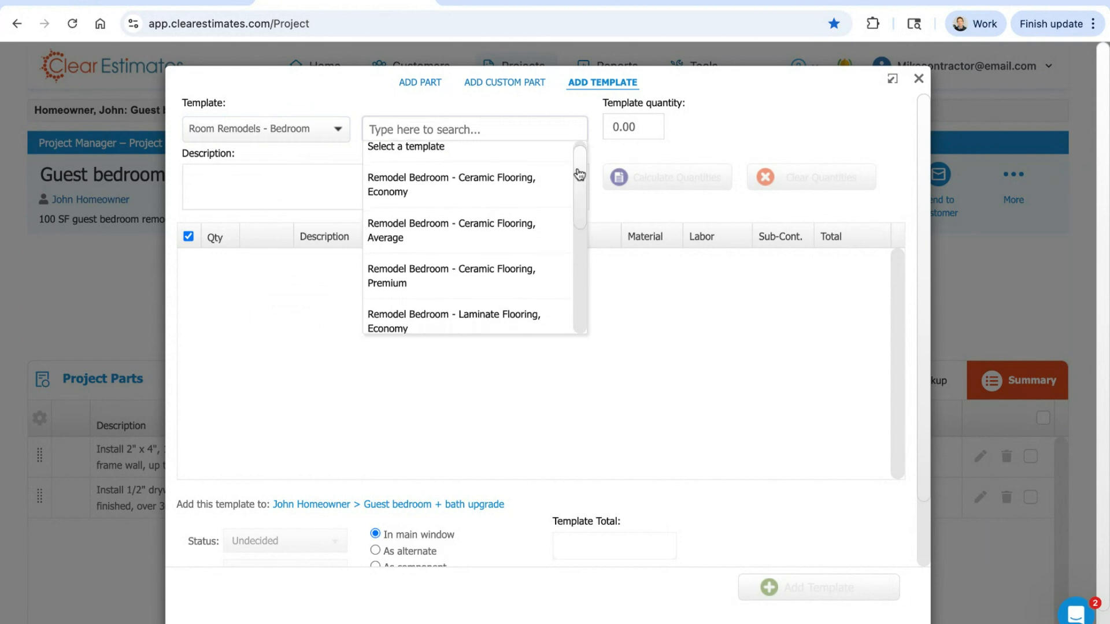
scroll(579, 175, "down", 1)
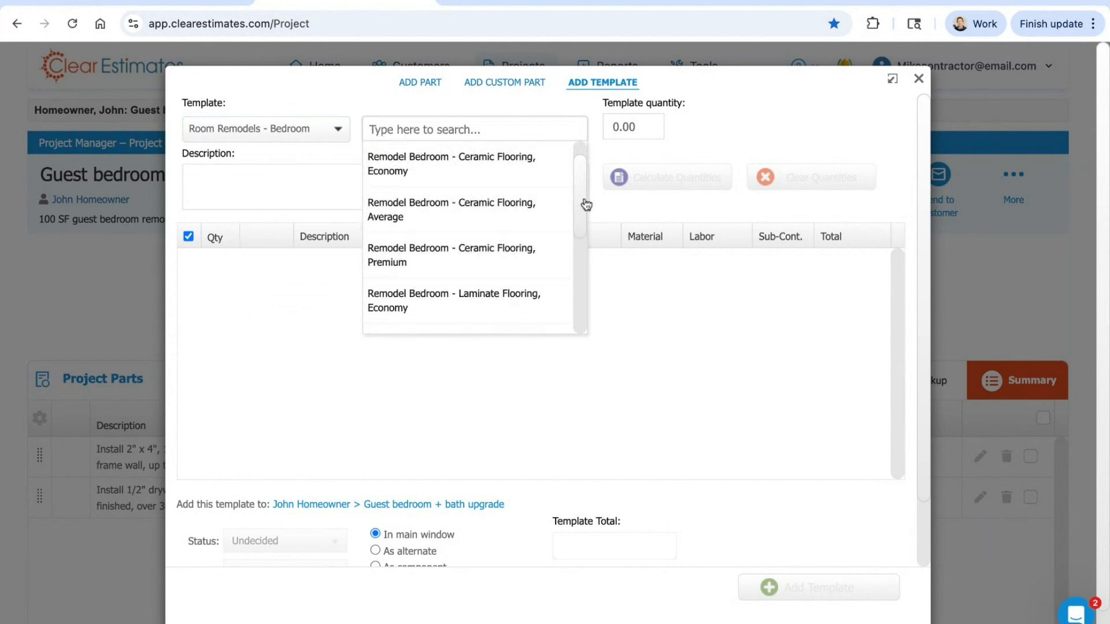
scroll(585, 205, "down", 1)
scroll(585, 203, "down", 4)
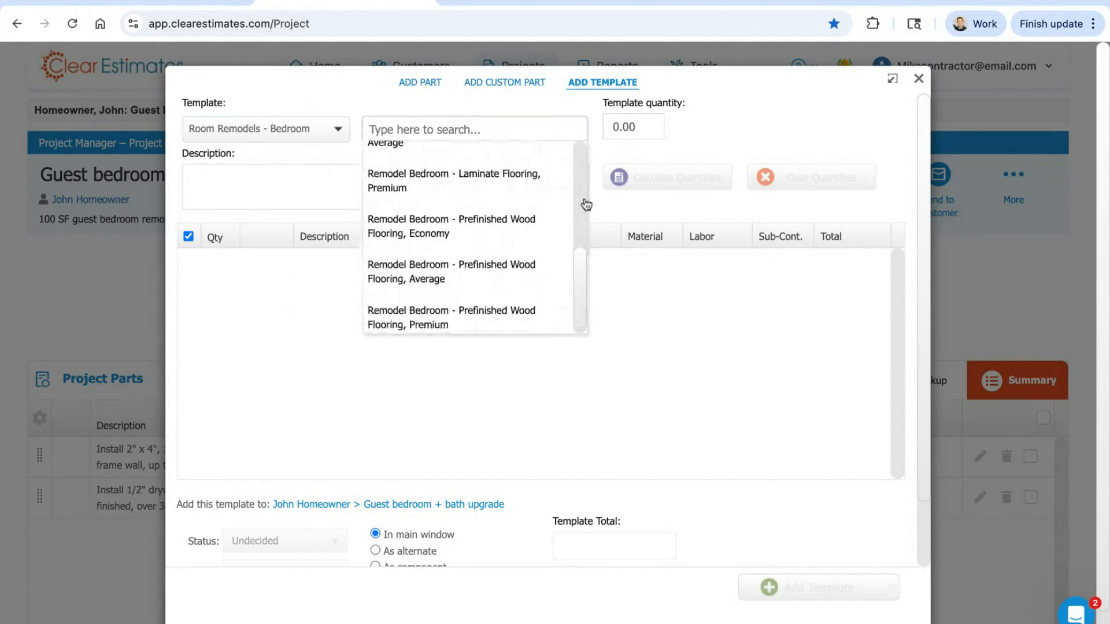
scroll(471, 237, "up", 4)
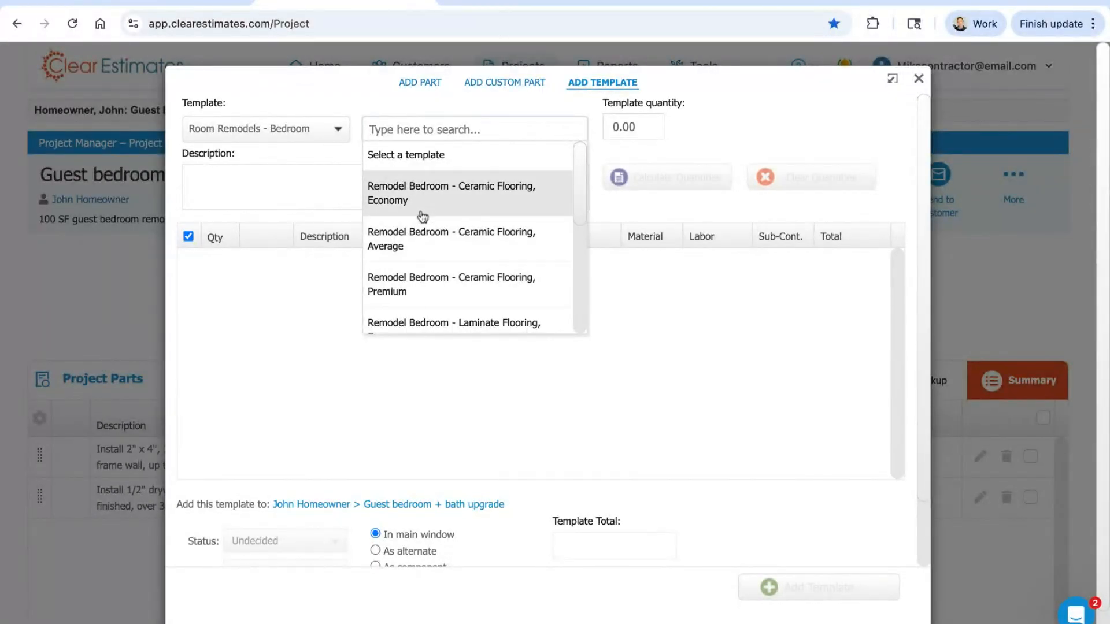
left_click(453, 250)
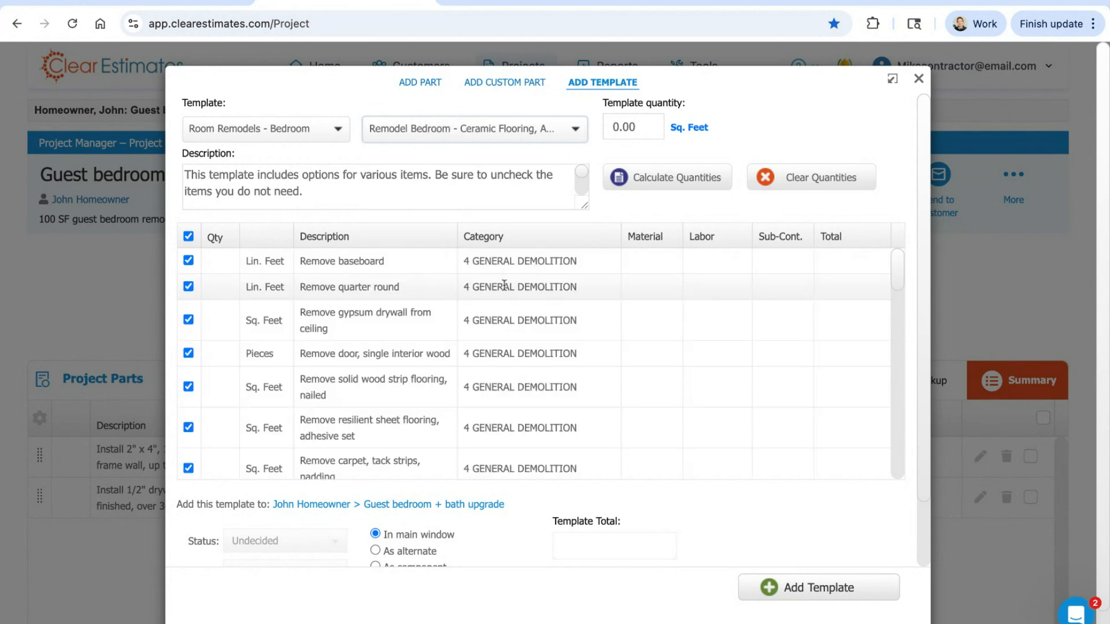
Step: Look through the parts in the bedroom remodel template, from demolition and electrical to flooring and painting
left_click_drag(897, 266, 898, 268)
scroll(897, 268, "down", 3)
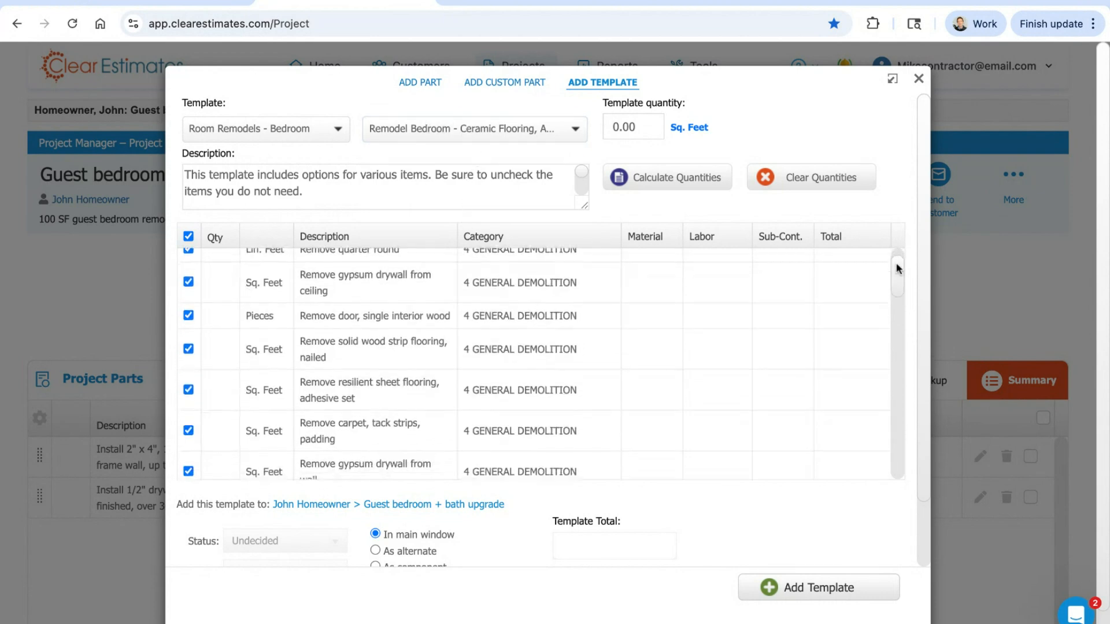
scroll(897, 267, "down", 2)
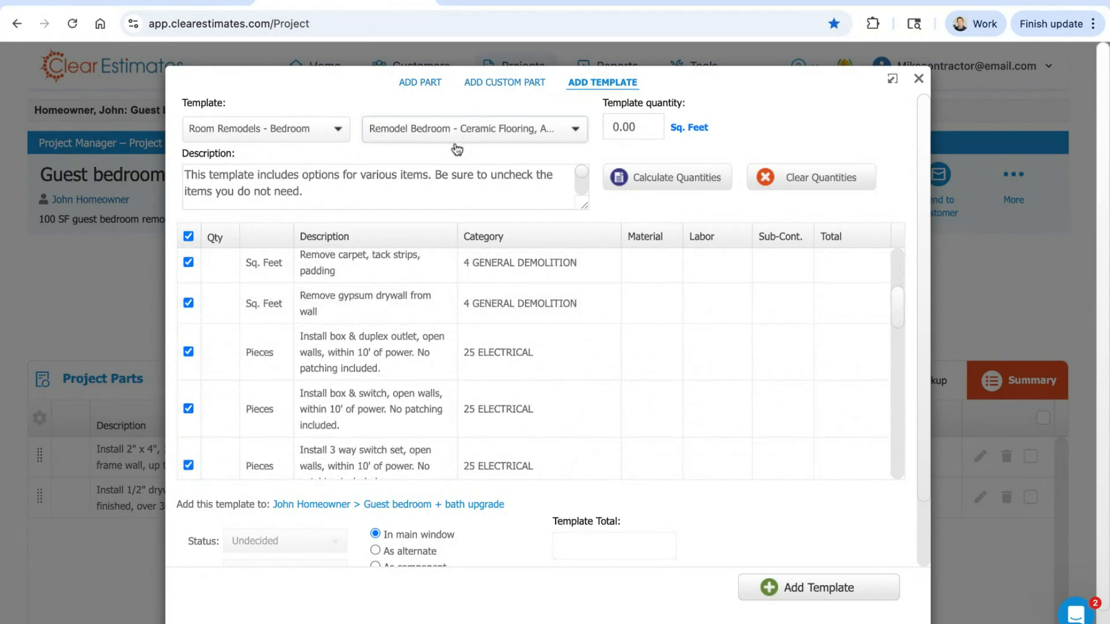
scroll(903, 309, "up", 2)
scroll(904, 313, "up", 2)
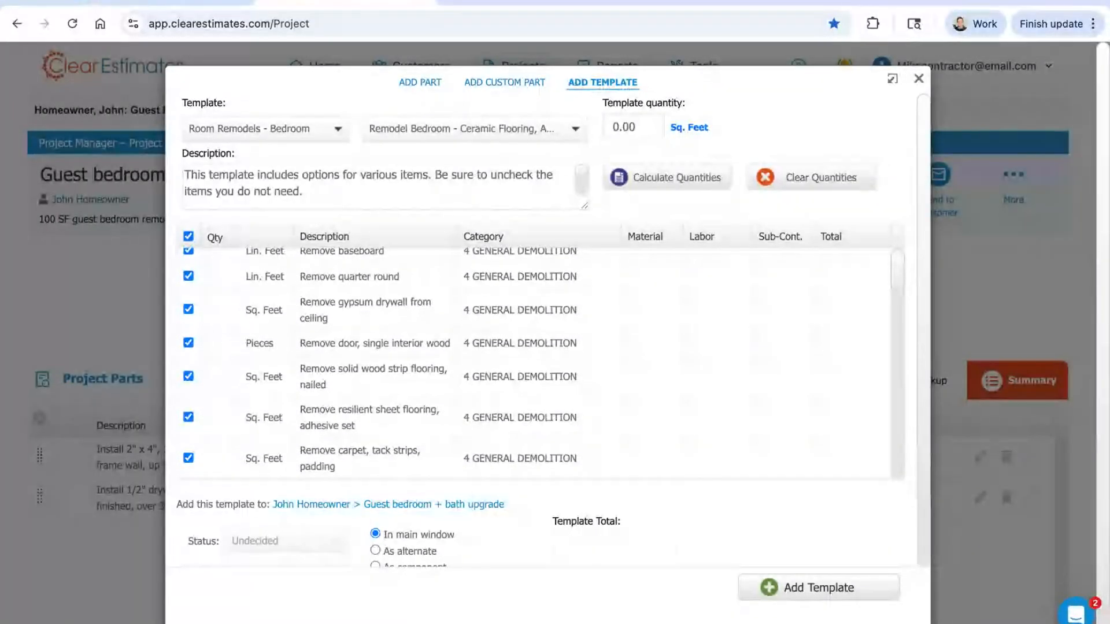
scroll(903, 313, "down", 2)
scroll(897, 312, "down", 2)
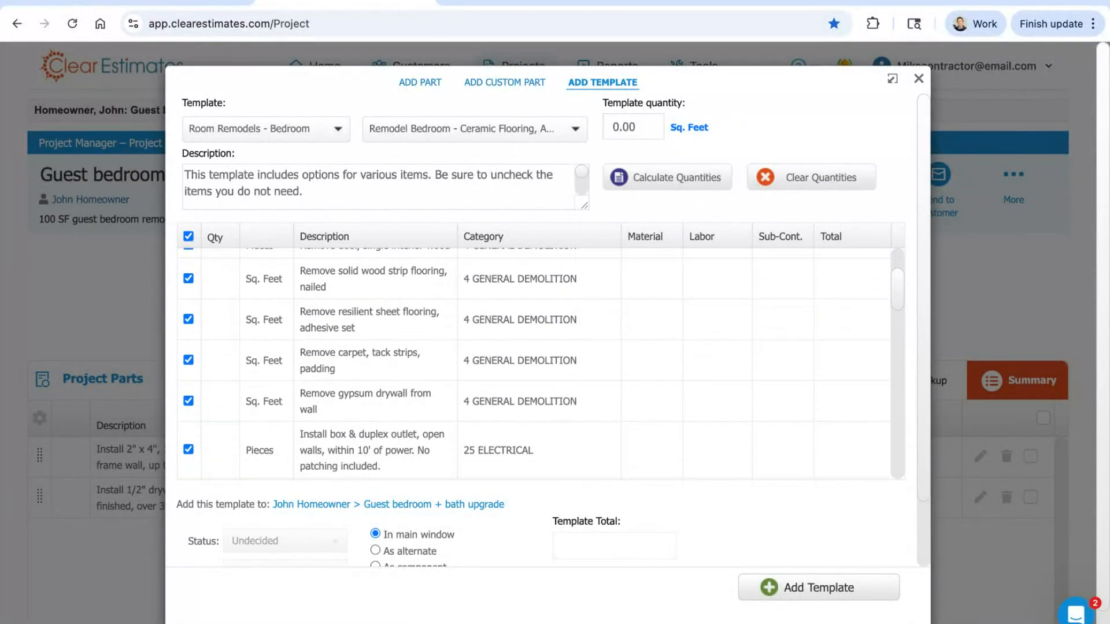
scroll(897, 313, "down", 2)
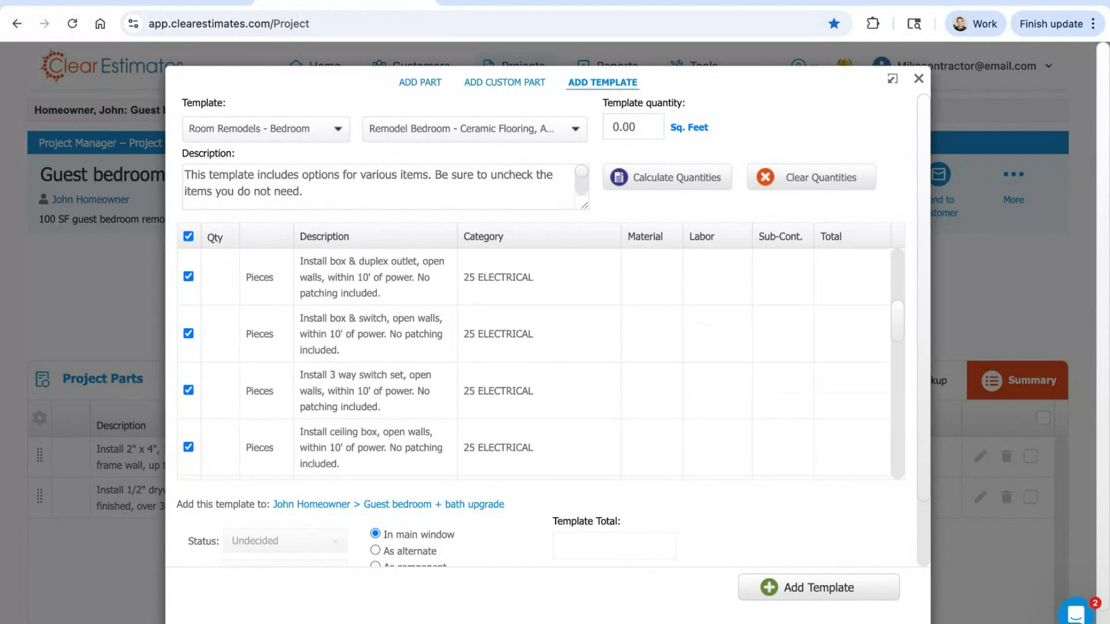
scroll(540, 365, "down", 2)
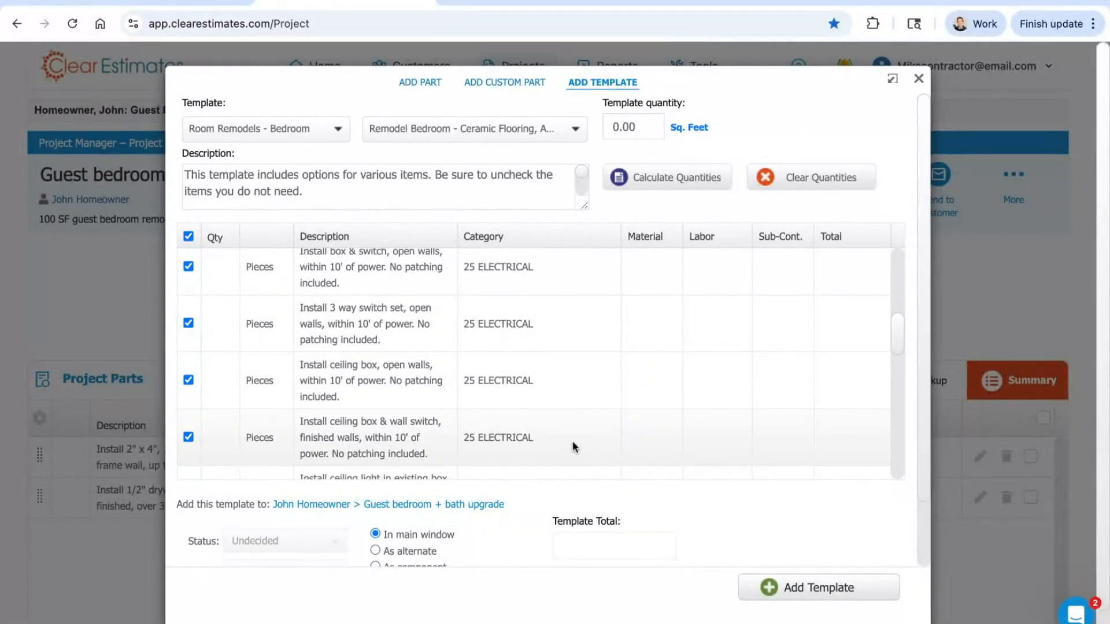
scroll(900, 339, "down", 5)
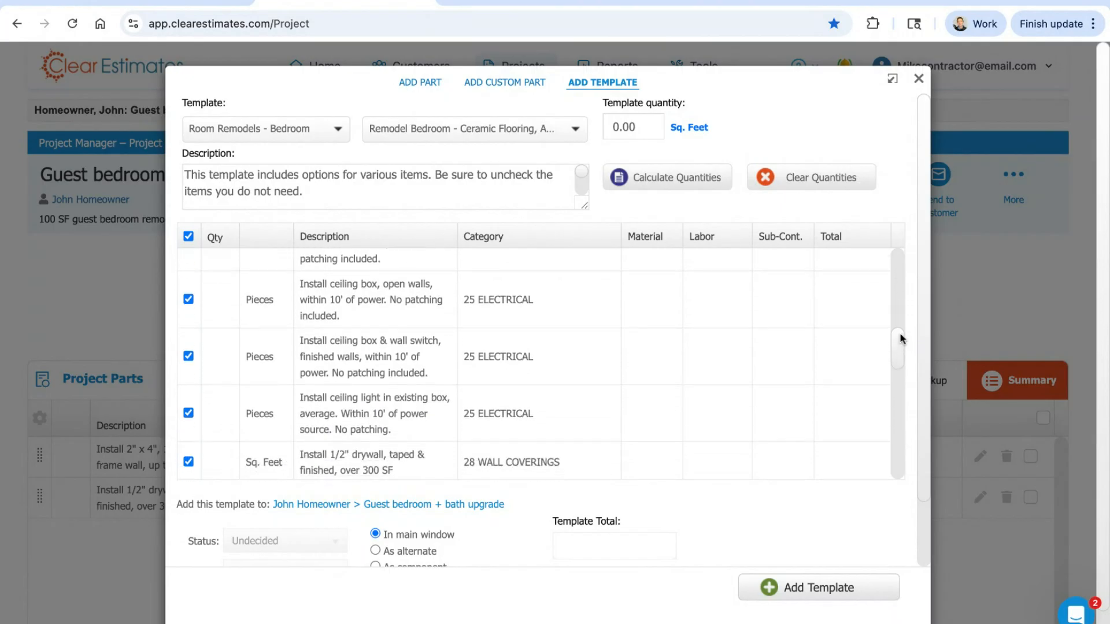
scroll(540, 364, "down", 2)
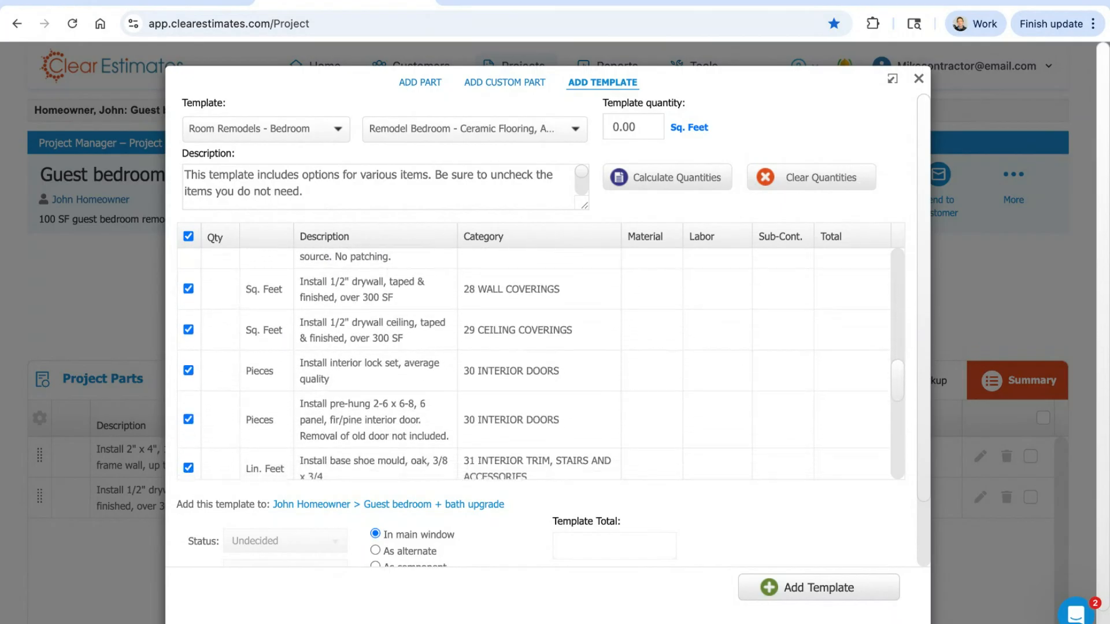
scroll(541, 364, "down", 3)
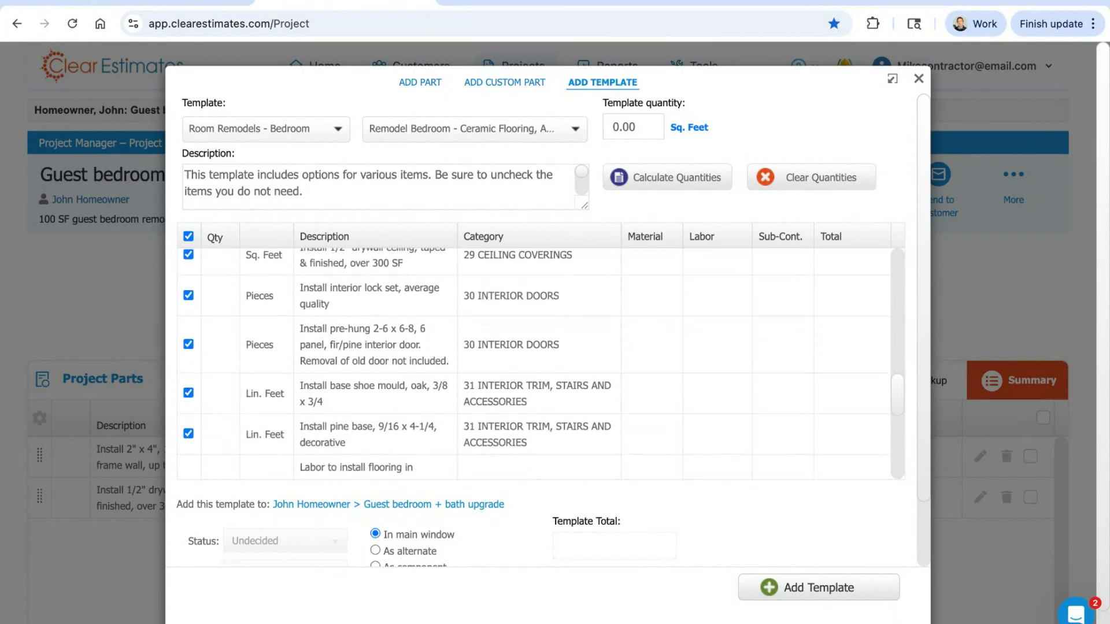
scroll(541, 365, "down", 3)
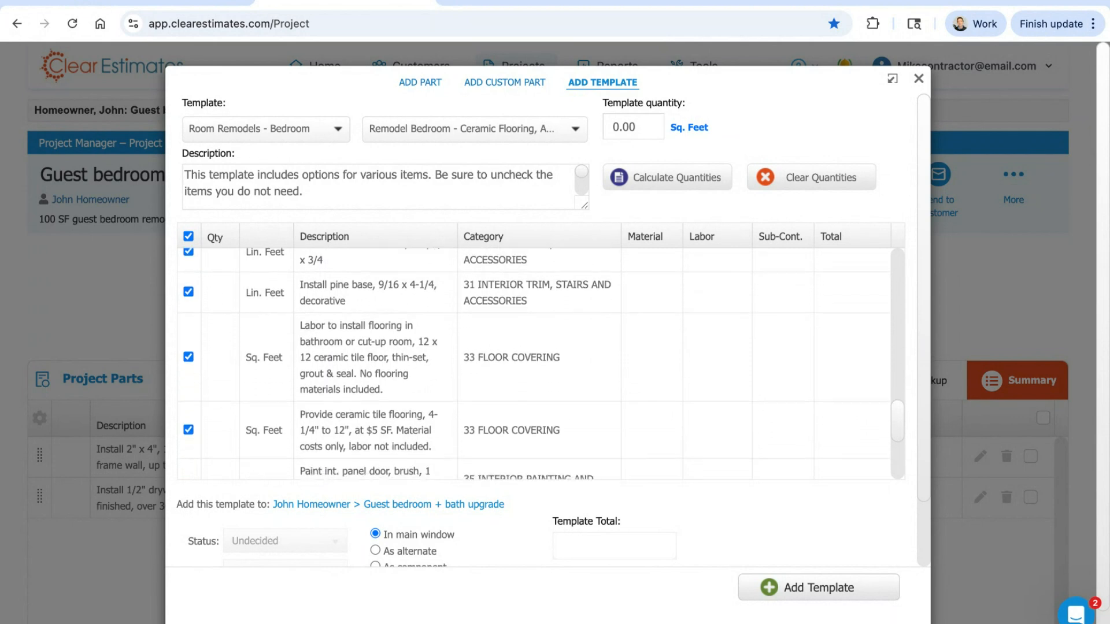
scroll(540, 364, "down", 3)
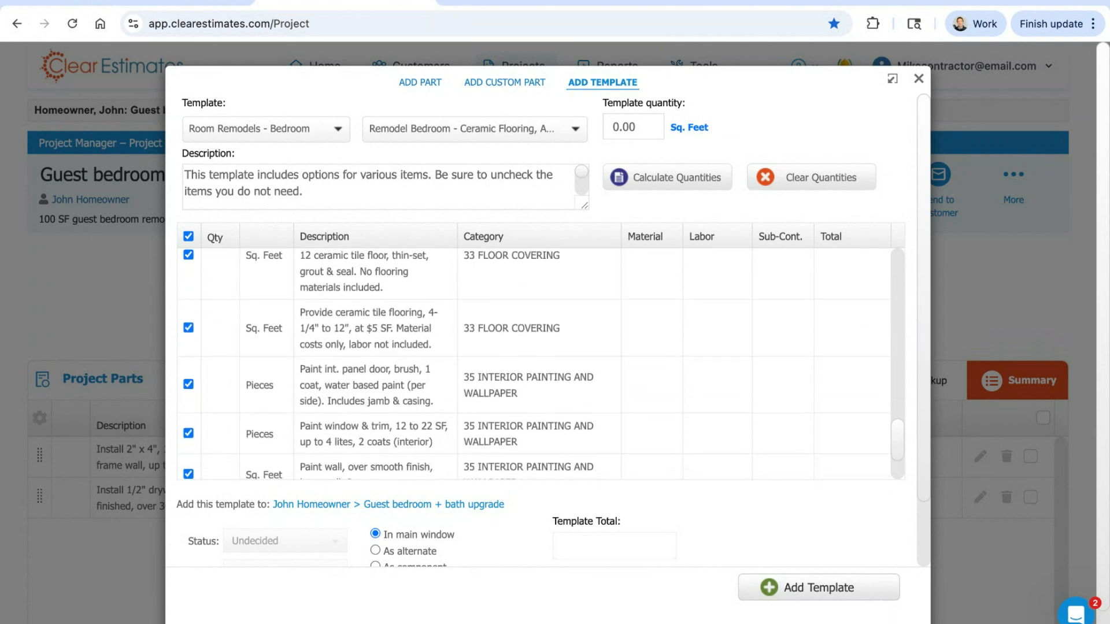
scroll(540, 364, "up", 15)
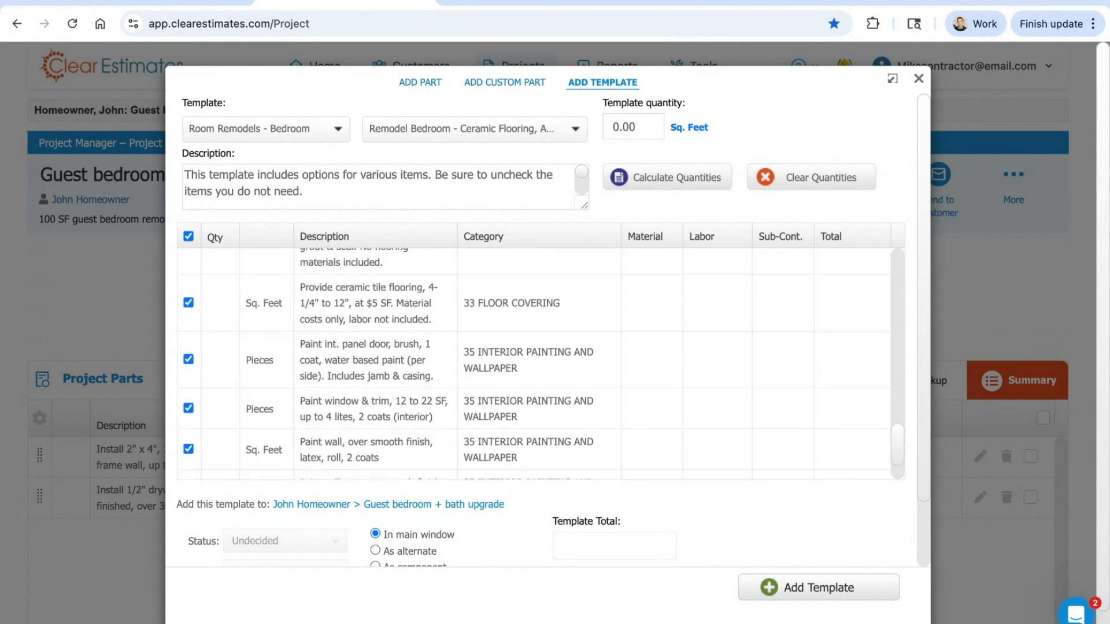
scroll(541, 364, "up", 2)
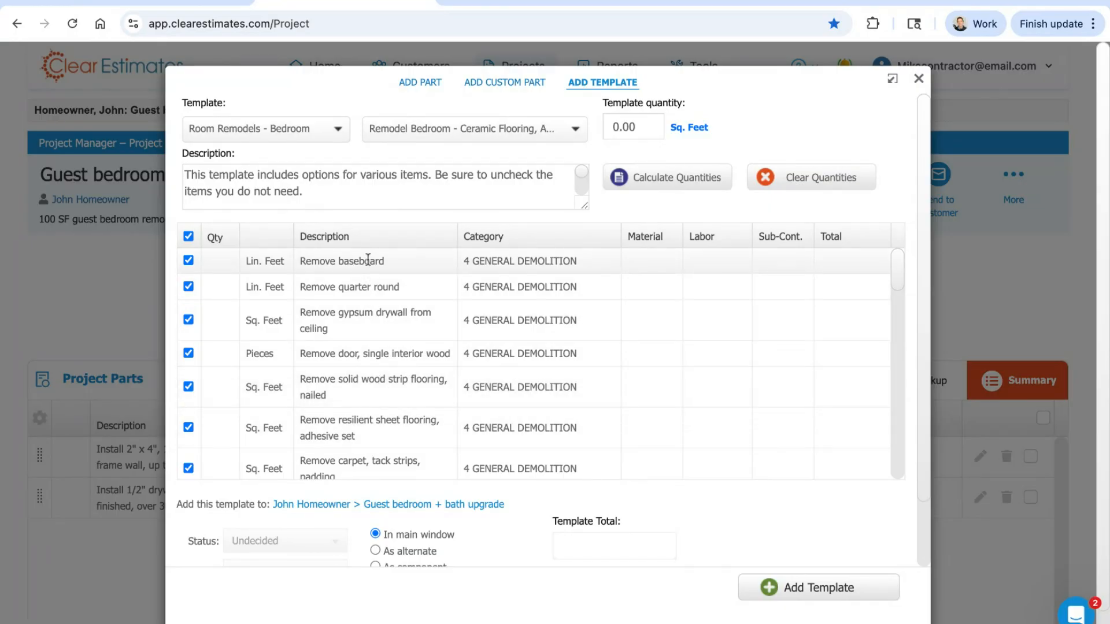
Step: Set the template quantity to 100 square feet and calculate the part quantities
triple_click(682, 104)
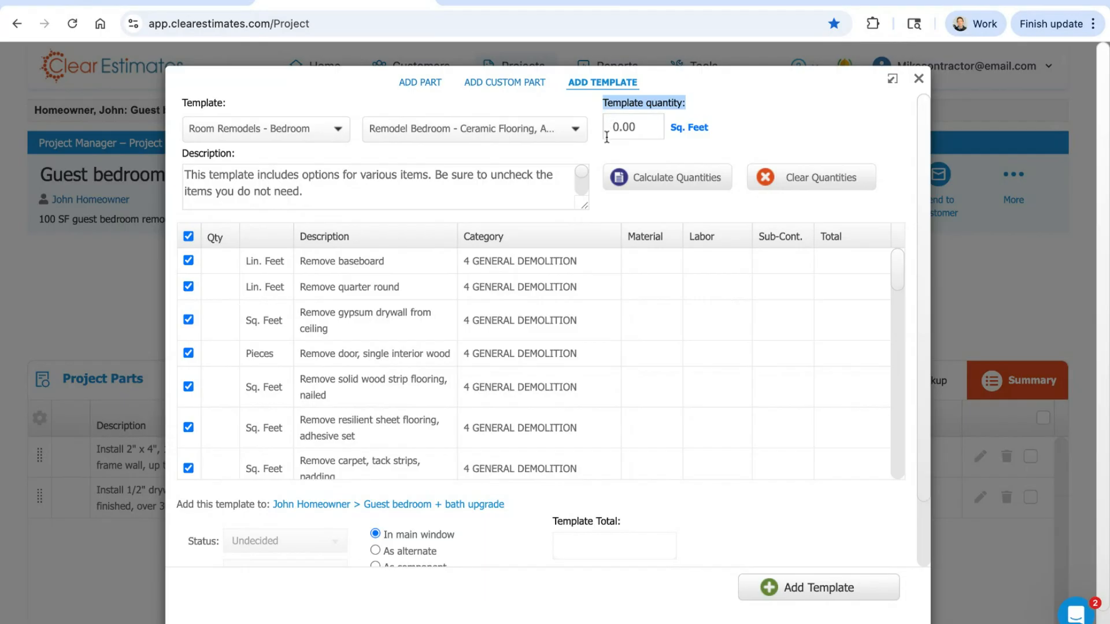
left_click(639, 133)
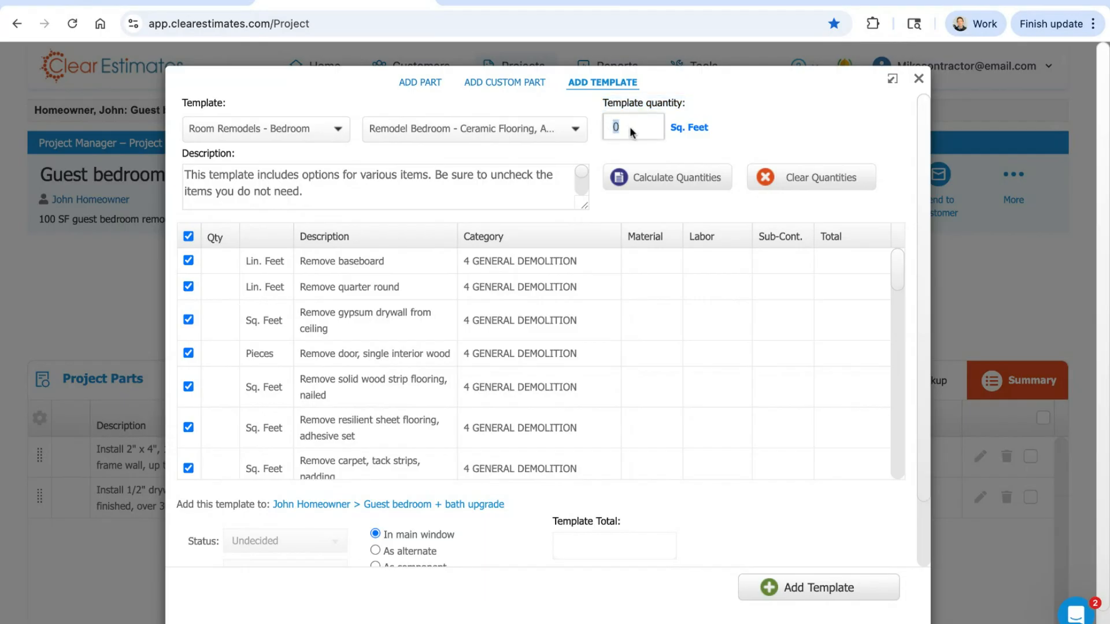
type("100")
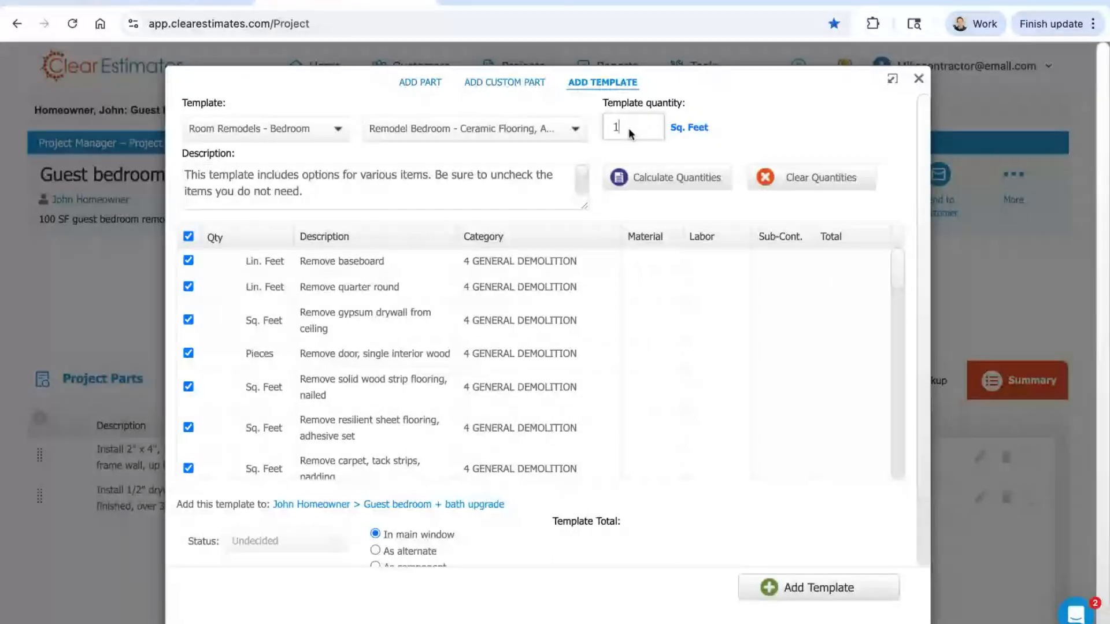
left_click(676, 182)
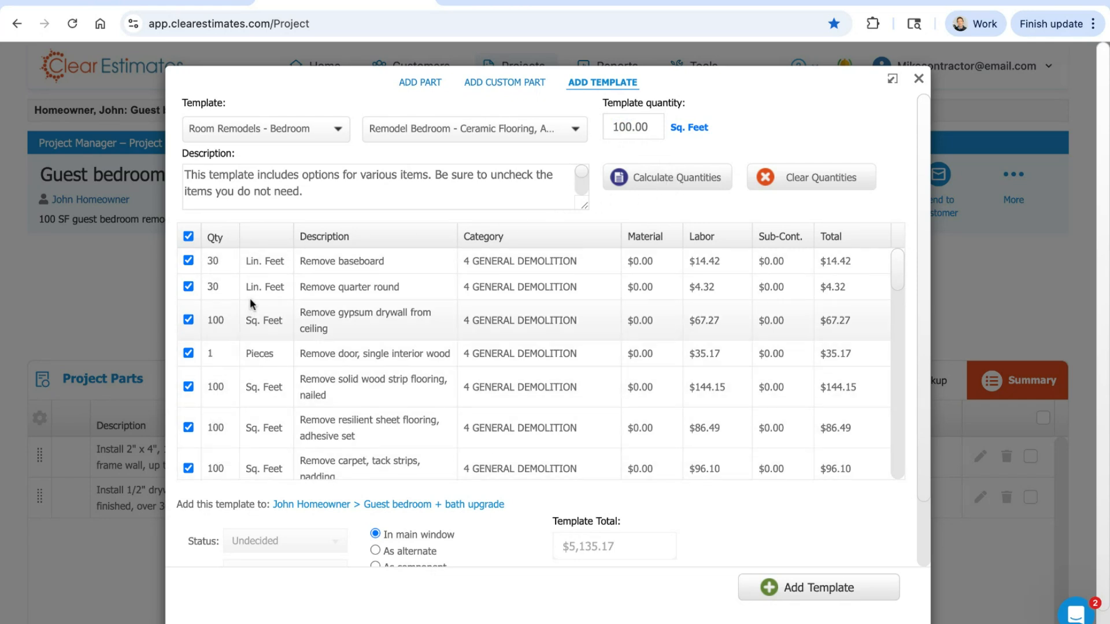
left_click_drag(645, 128, 621, 124)
left_click(791, 125)
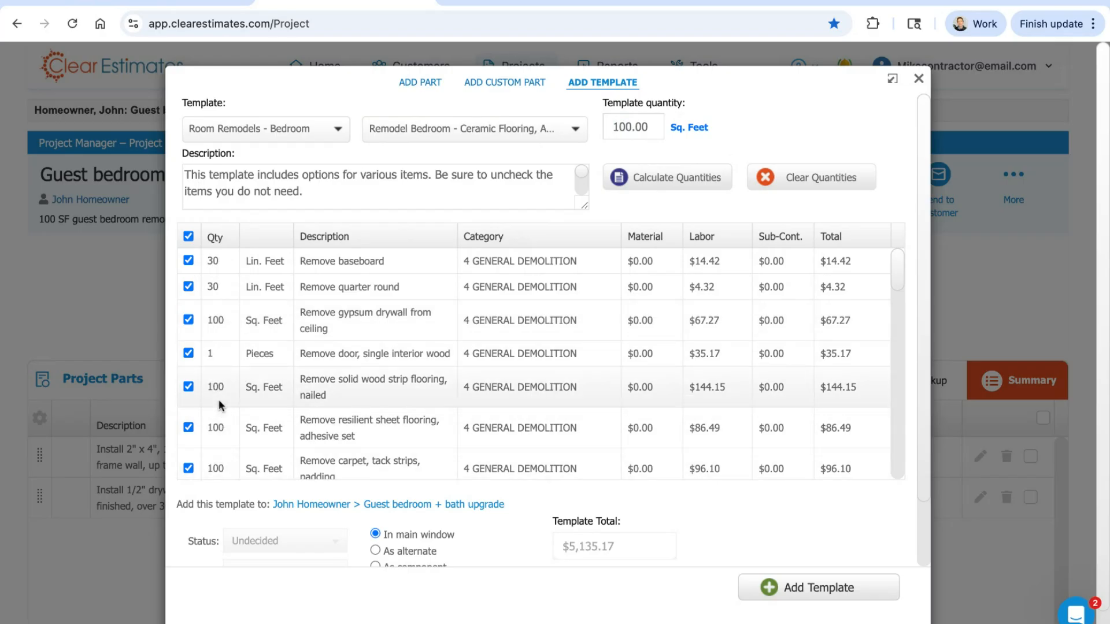
Step: Change the Remove baseboard quantity to 28 linear feet
left_click(212, 262)
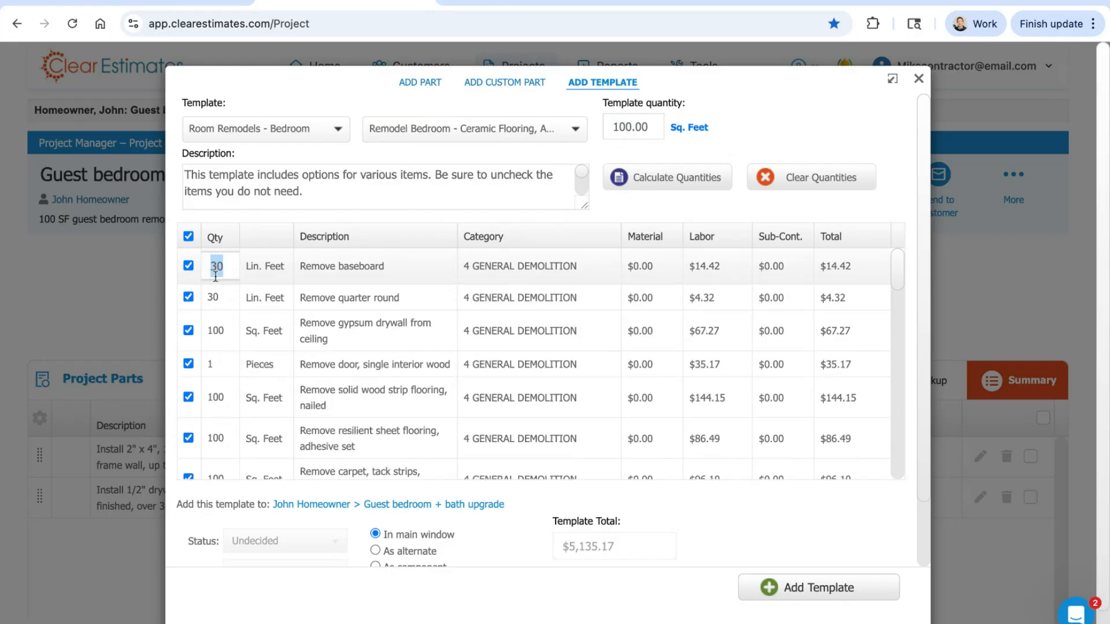
type("28")
double_click(226, 268)
left_click(253, 240)
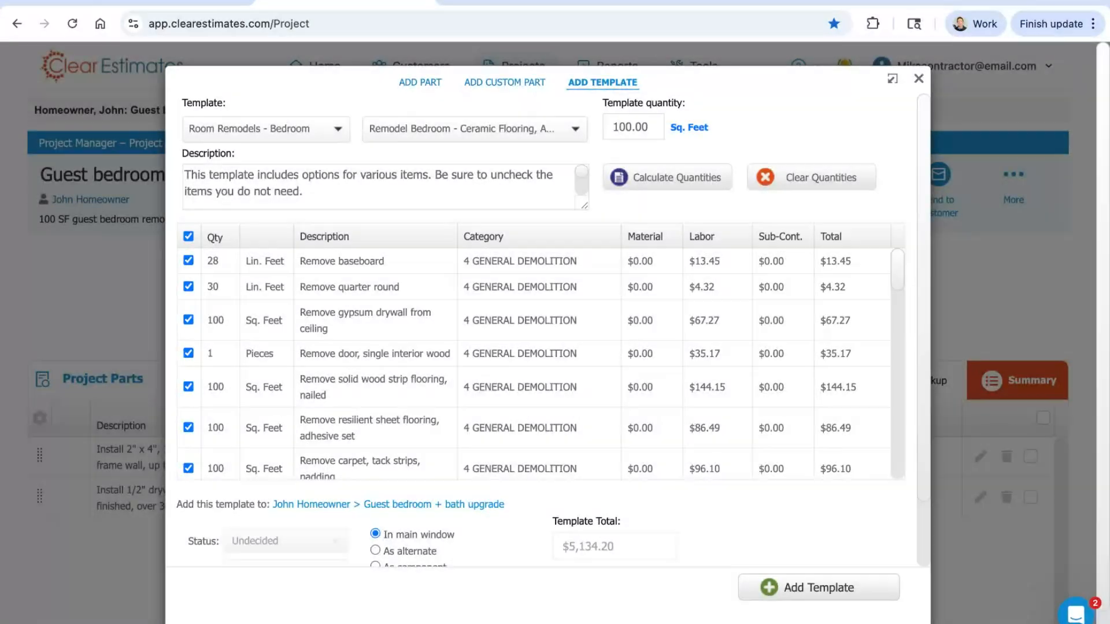
Step: Read the template description's notes on unneeded items, flooring removal choices and electrical parts, and compare them with the parts list
triple_click(323, 187)
left_click_drag(324, 187, 173, 176)
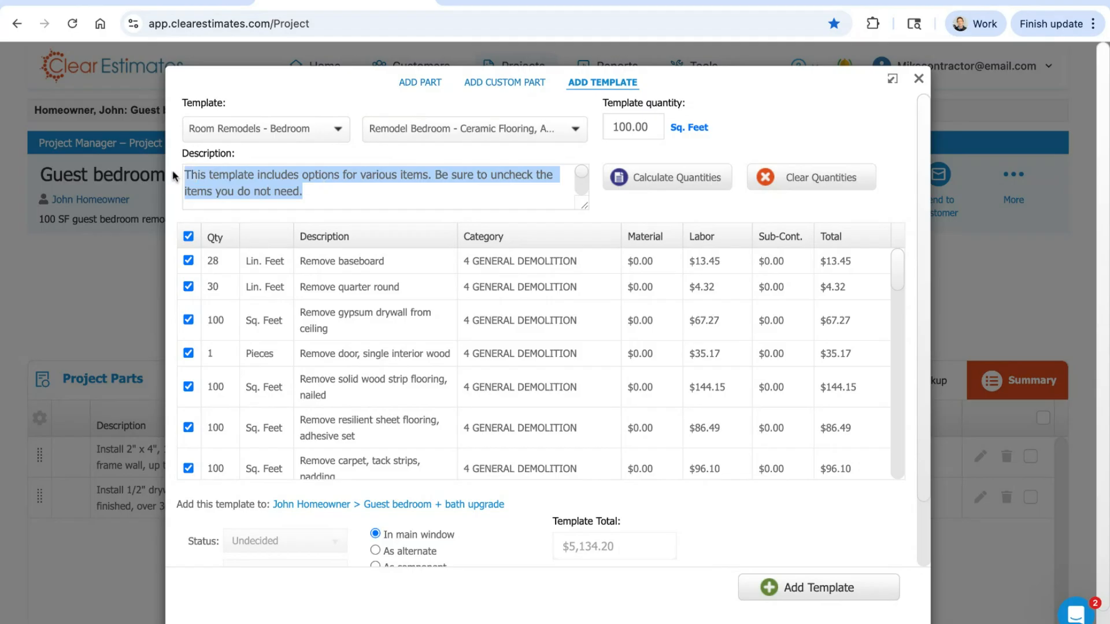
left_click(376, 190)
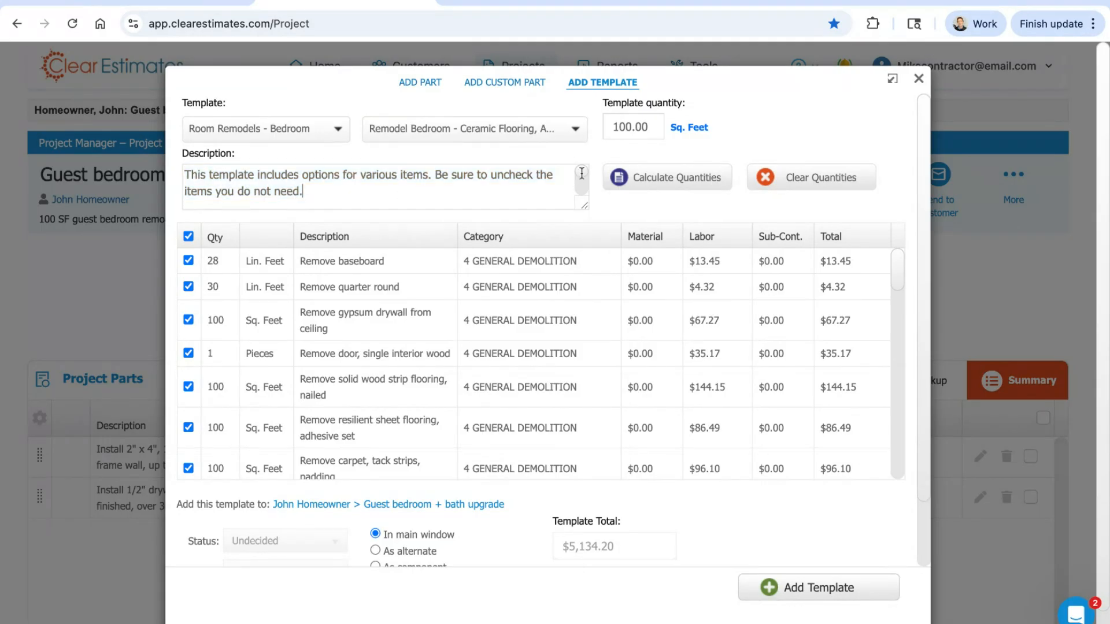
left_click_drag(581, 173, 581, 188)
mouse_move(212, 193)
left_mouse_down()
mouse_move(402, 194)
mouse_move(197, 199)
left_mouse_up()
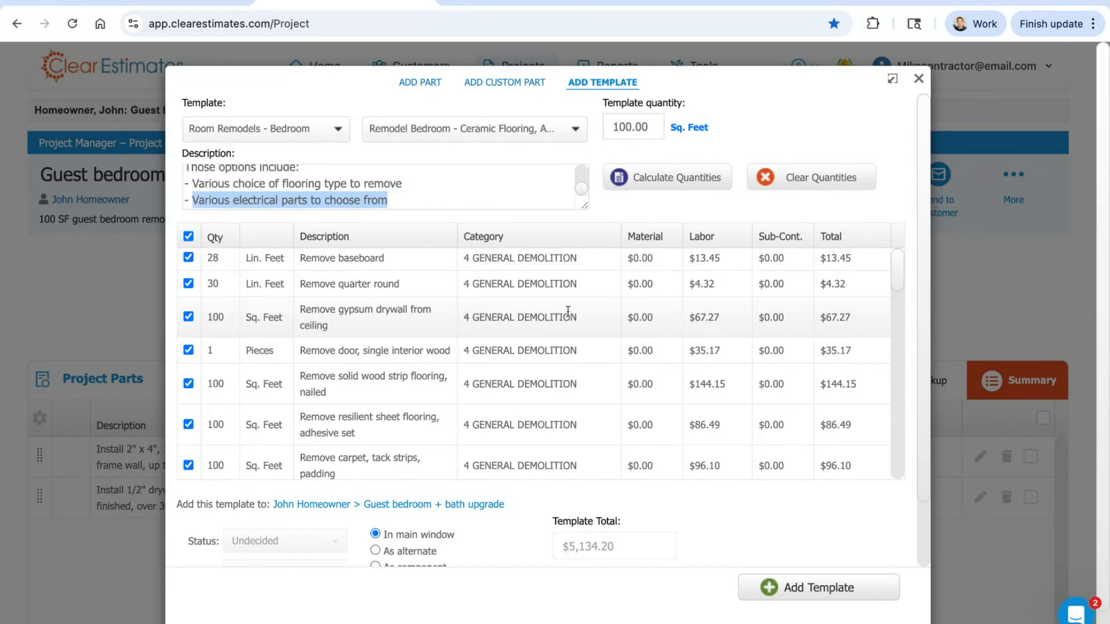
scroll(573, 314, "down", 1)
scroll(553, 312, "up", 1)
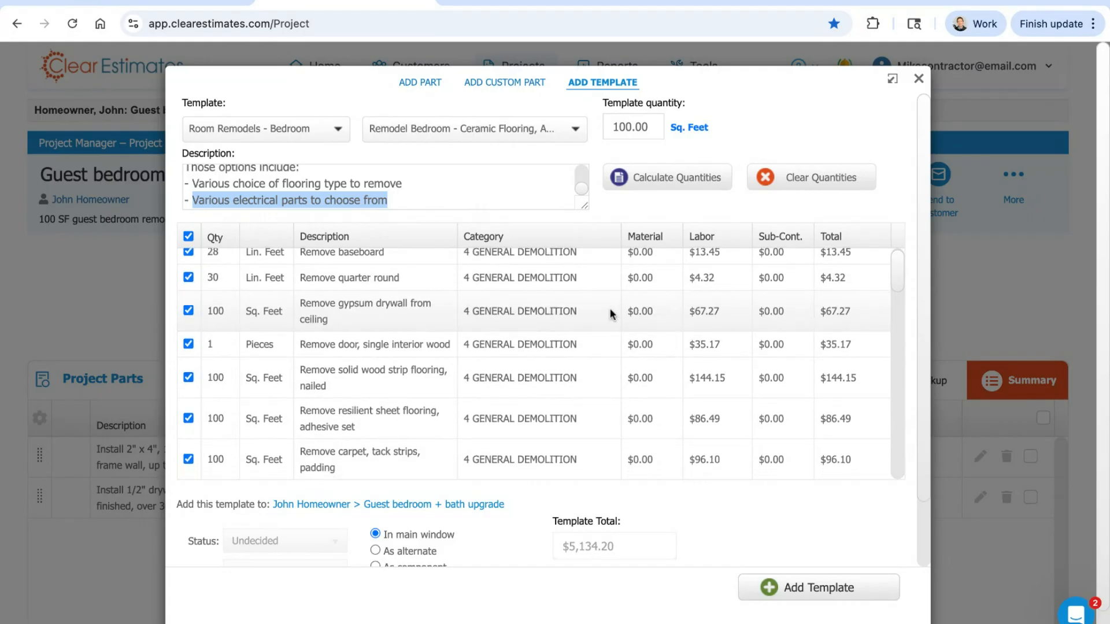
Step: Exclude the Remove resilient sheet flooring, adhesive set part from the template
scroll(534, 310, "down", 3)
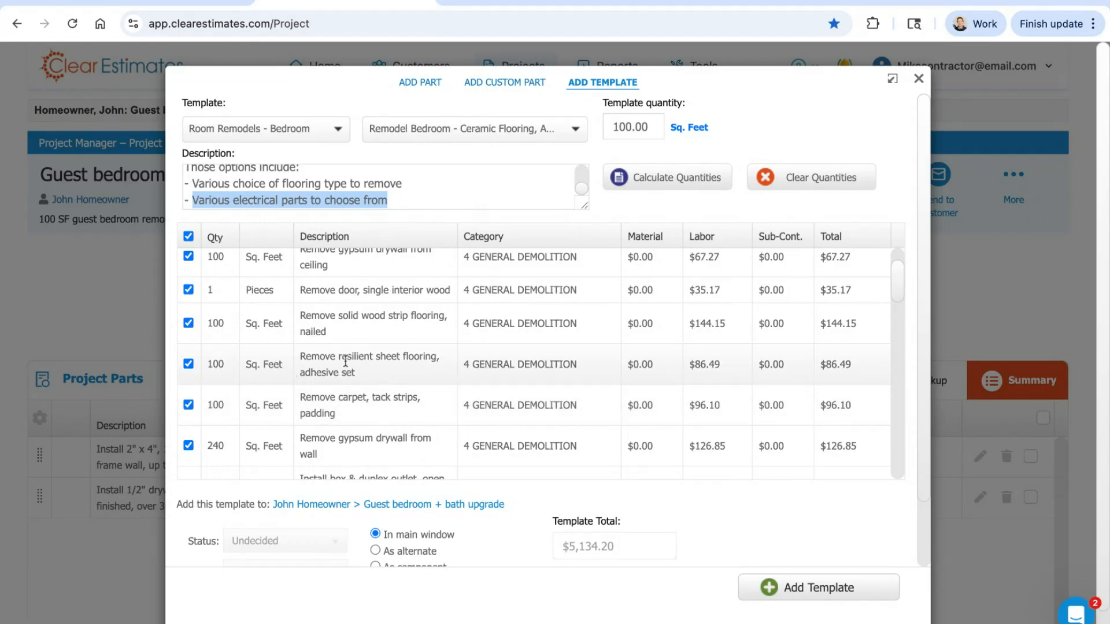
left_click_drag(335, 357, 372, 374)
left_click(188, 365)
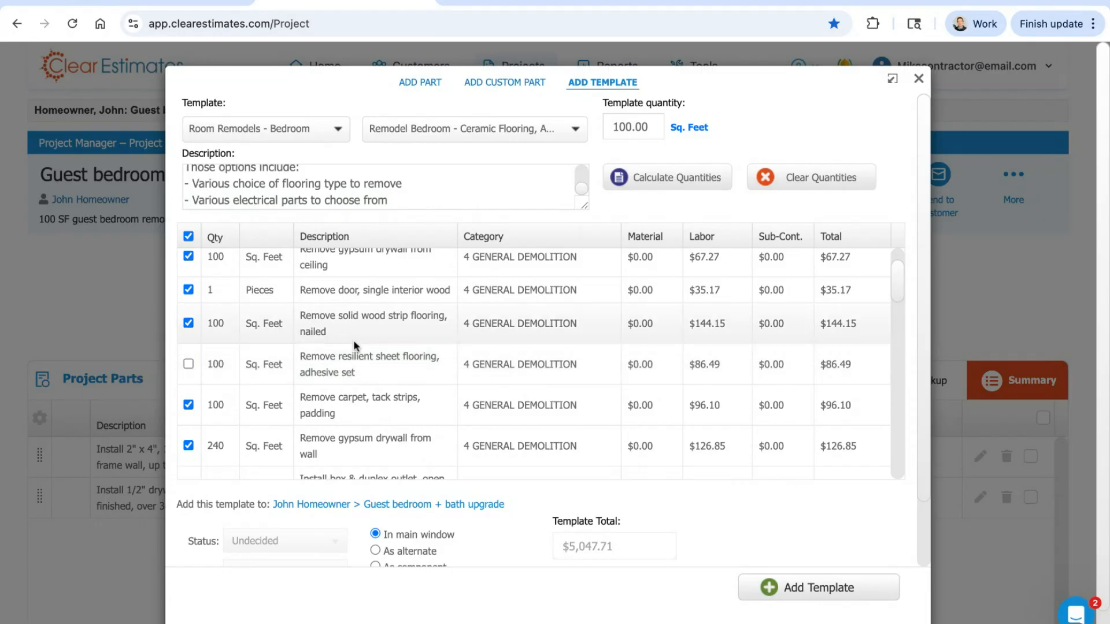
Step: Exclude all the electrical parts from the template: duplex outlet, switch, 3 way switch set, ceiling box, ceiling box & wall switch, and ceiling light
scroll(383, 313, "down", 3)
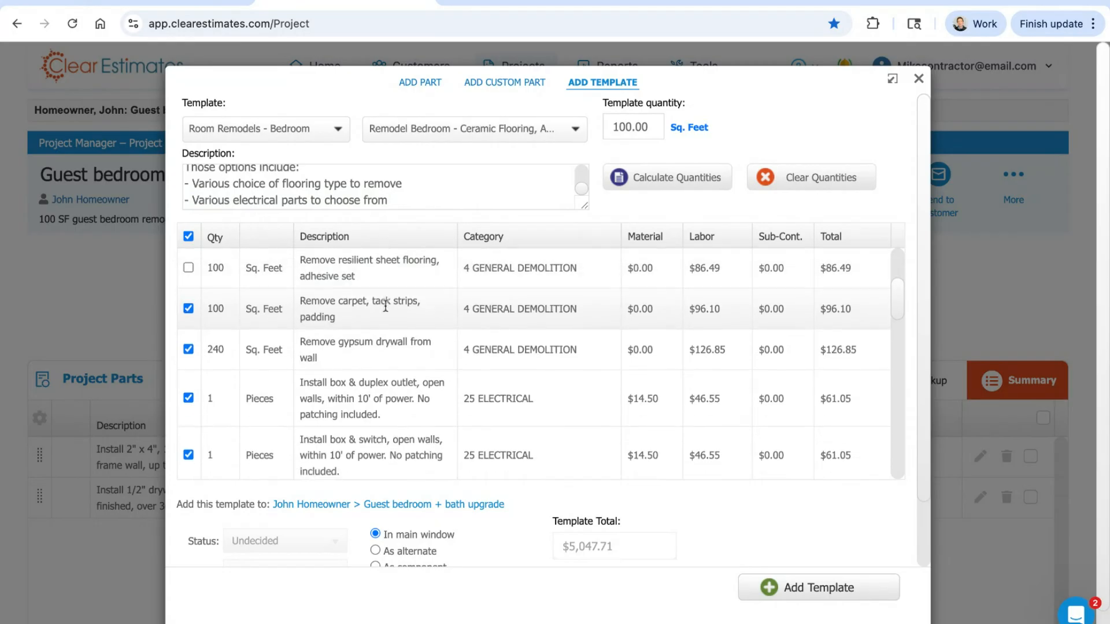
scroll(384, 304, "down", 4)
left_click(189, 301)
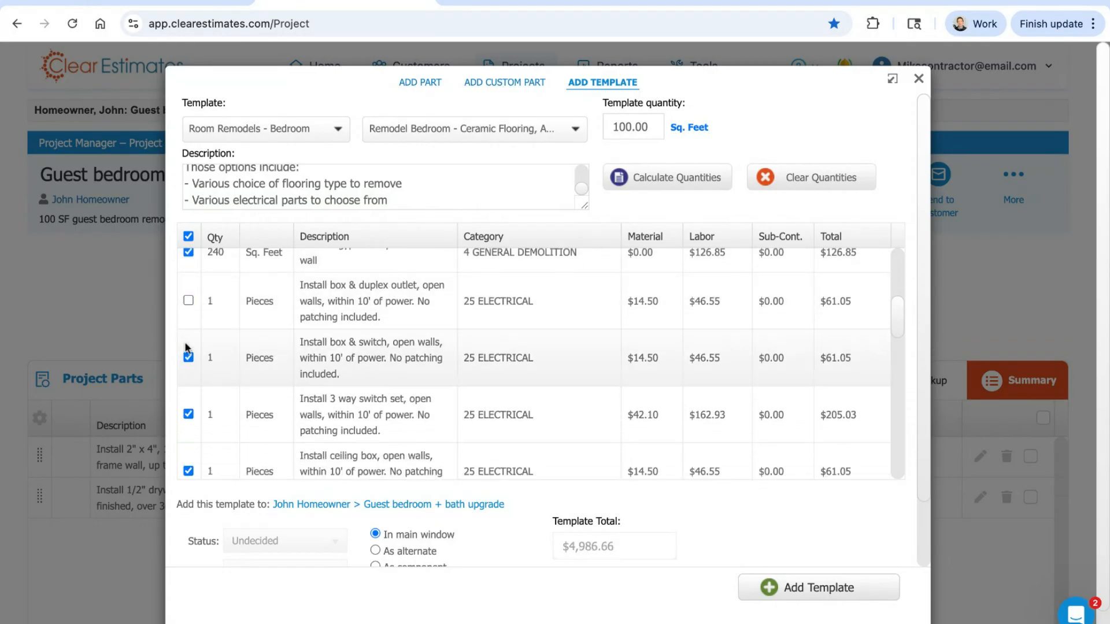
left_click(189, 357)
left_click(188, 414)
scroll(234, 363, "down", 4)
left_click(188, 371)
left_click(188, 428)
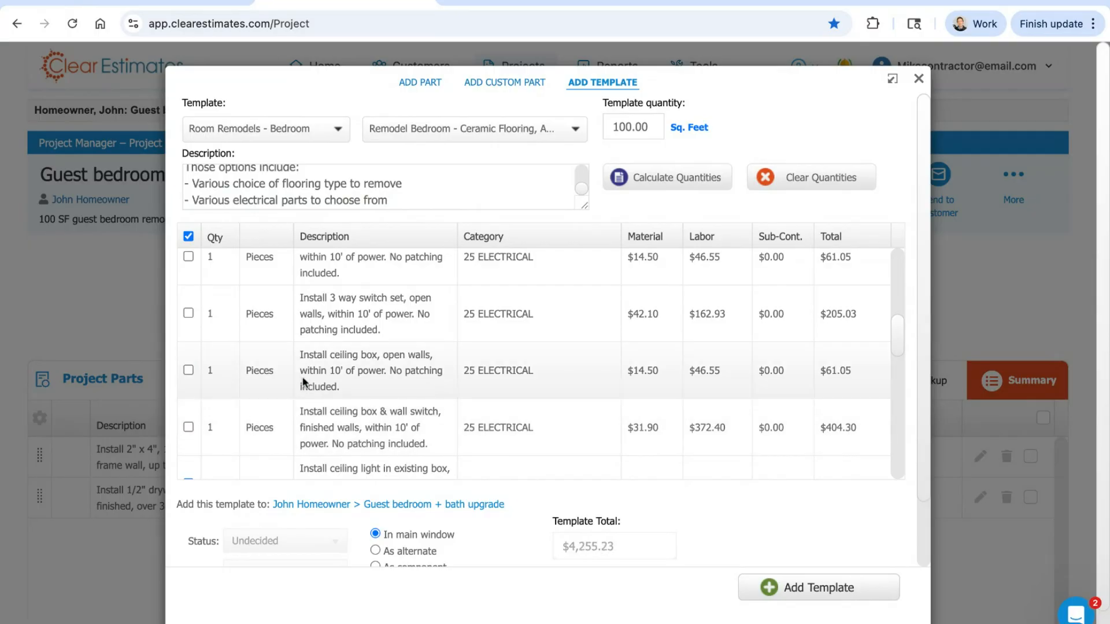
scroll(299, 378, "down", 6)
left_click(189, 333)
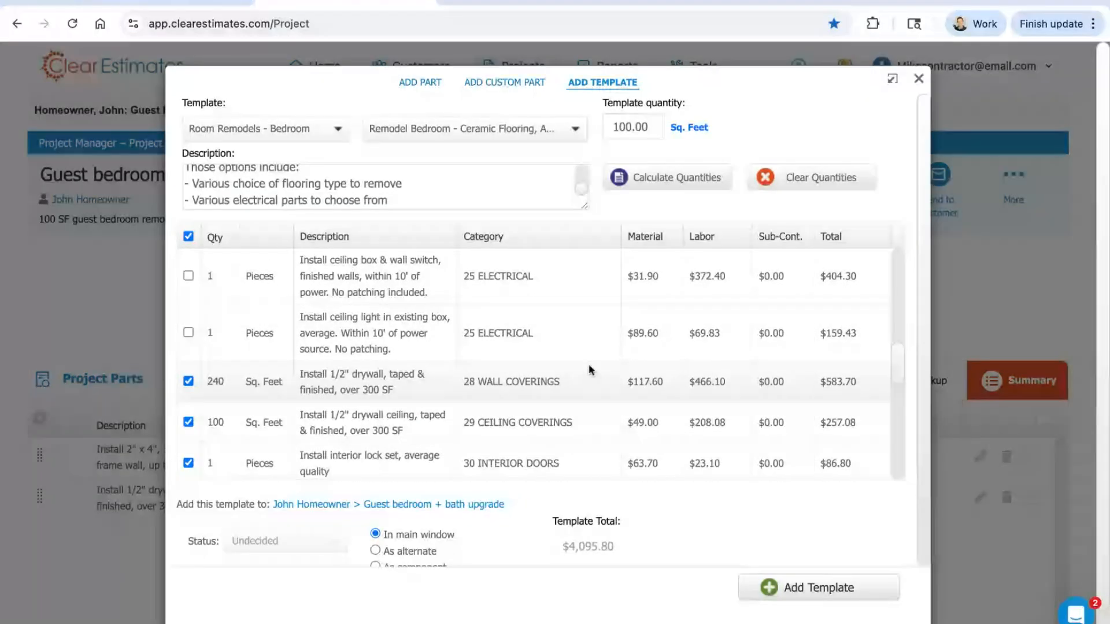
Step: Review the selected and excluded parts in the bedroom remodel template, from demolition through interior painting
scroll(598, 364, "up", 5)
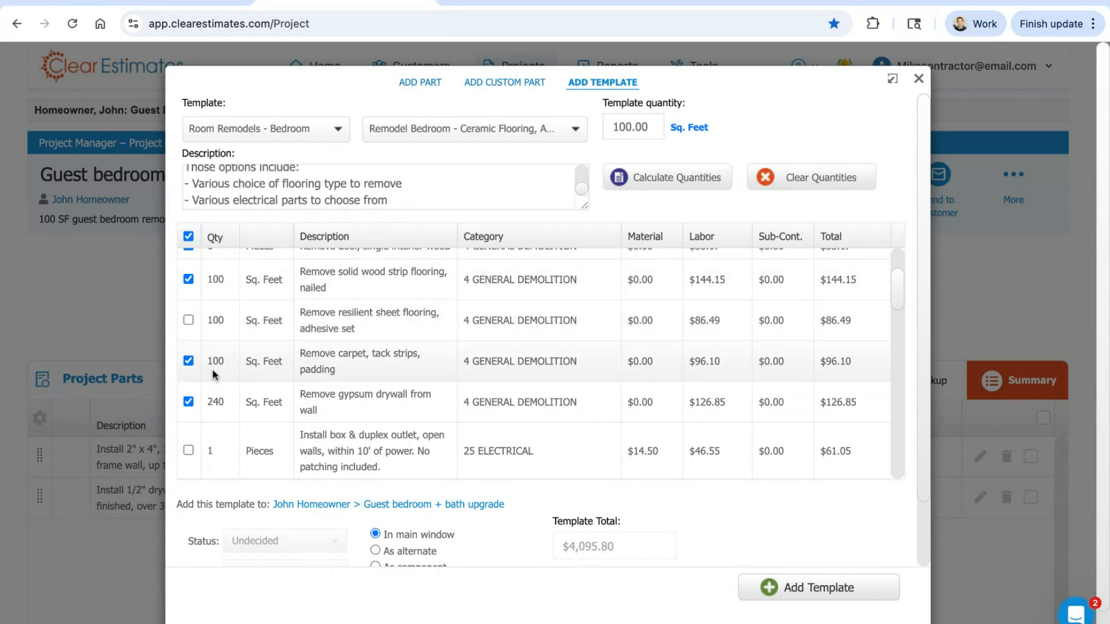
scroll(570, 359, "up", 3)
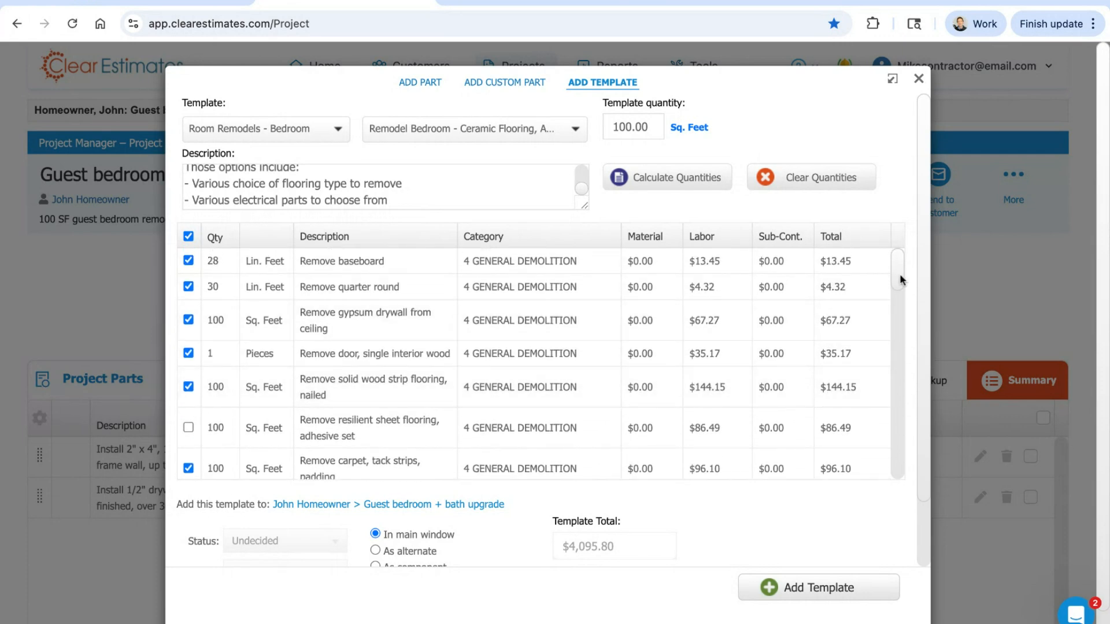
scroll(904, 272, "down", 5)
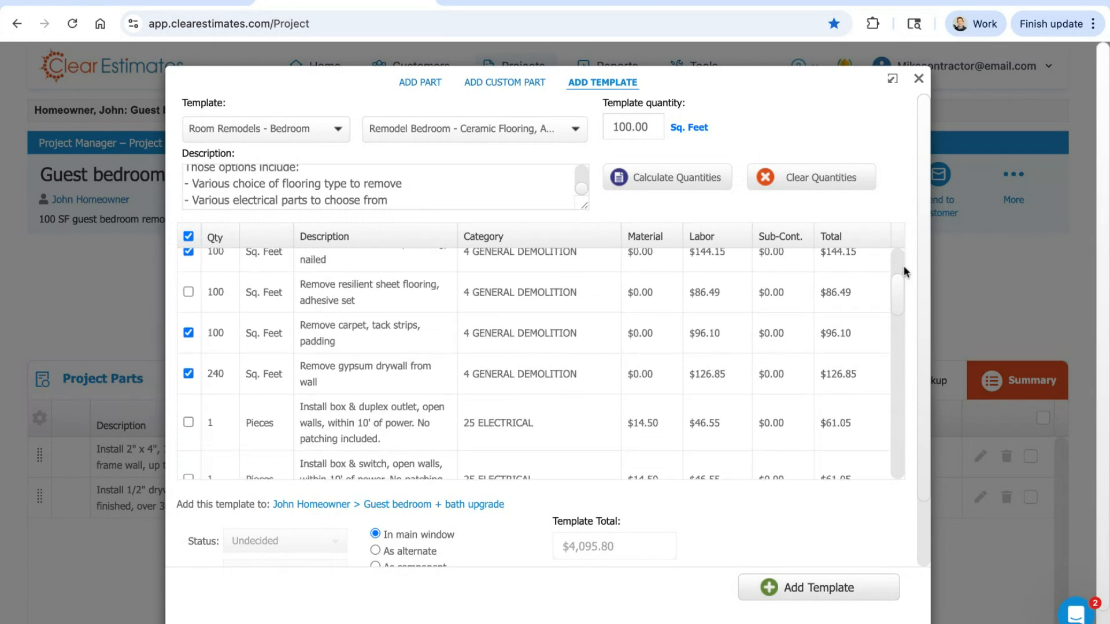
scroll(544, 364, "down", 5)
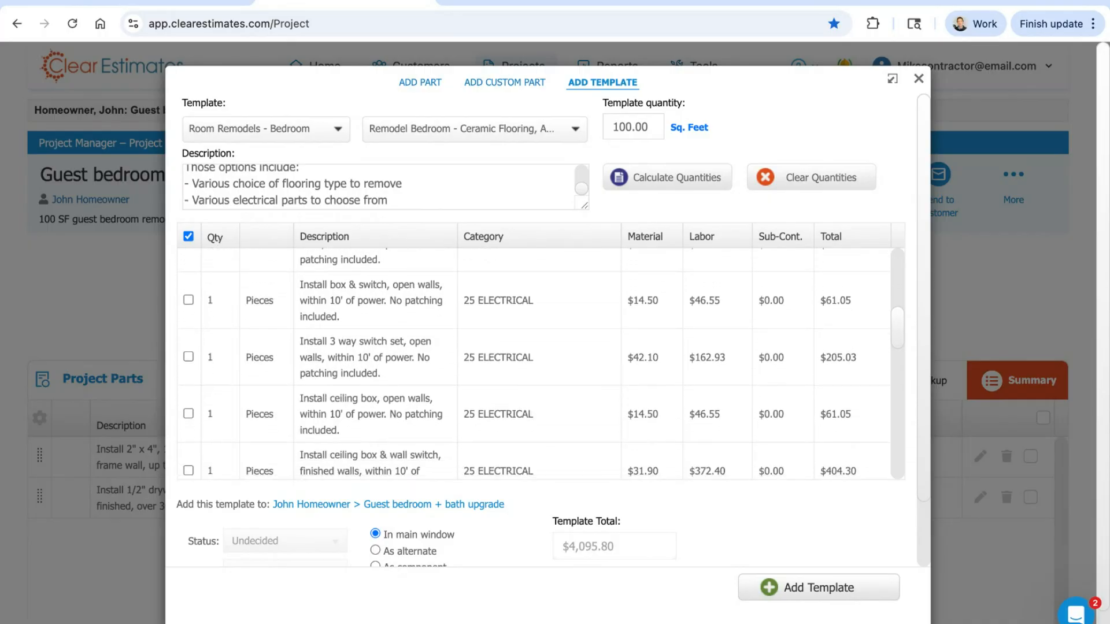
scroll(542, 365, "down", 5)
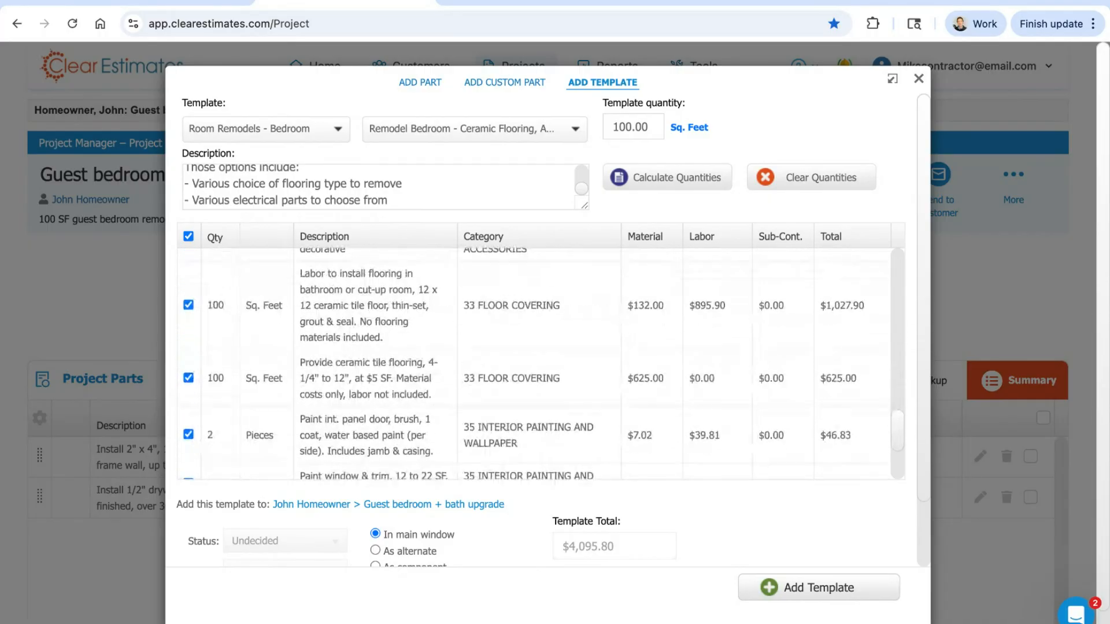
scroll(883, 442, "down", 5)
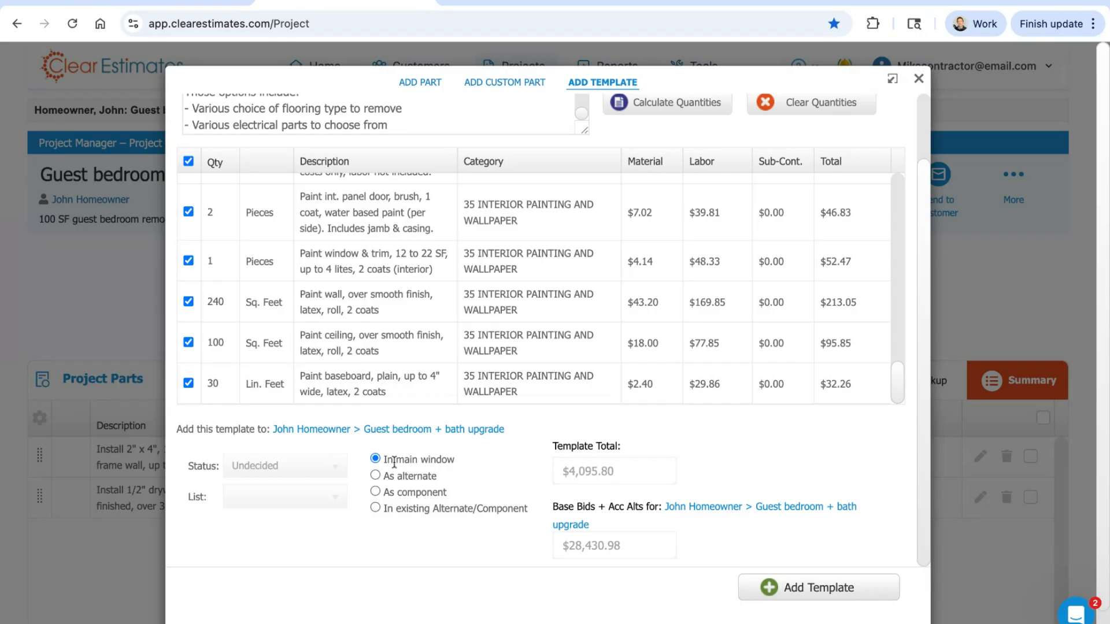
Step: Compare the main window, alternate and component placement choices, and add the customized template to the project's main window
left_click_drag(385, 462, 456, 461)
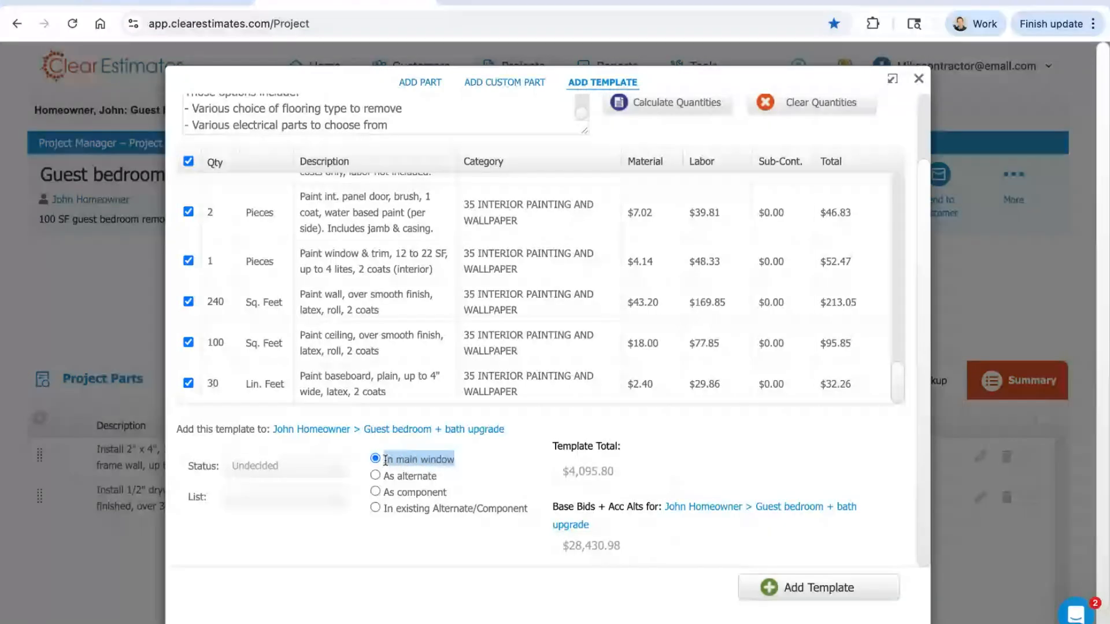
left_click(400, 490)
triple_click(385, 492)
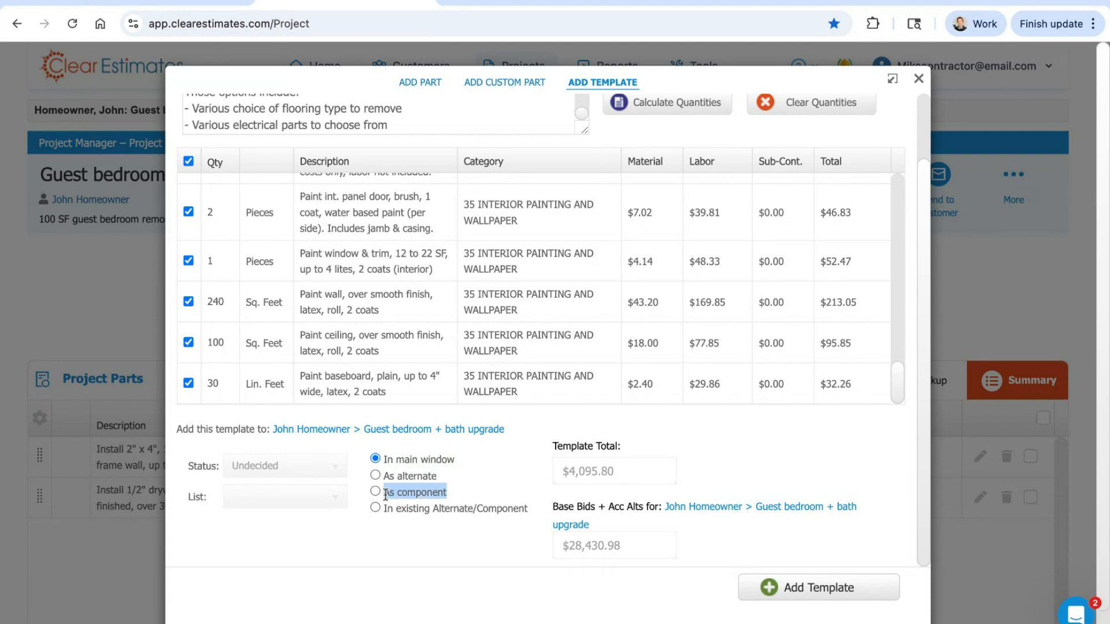
left_click(461, 490)
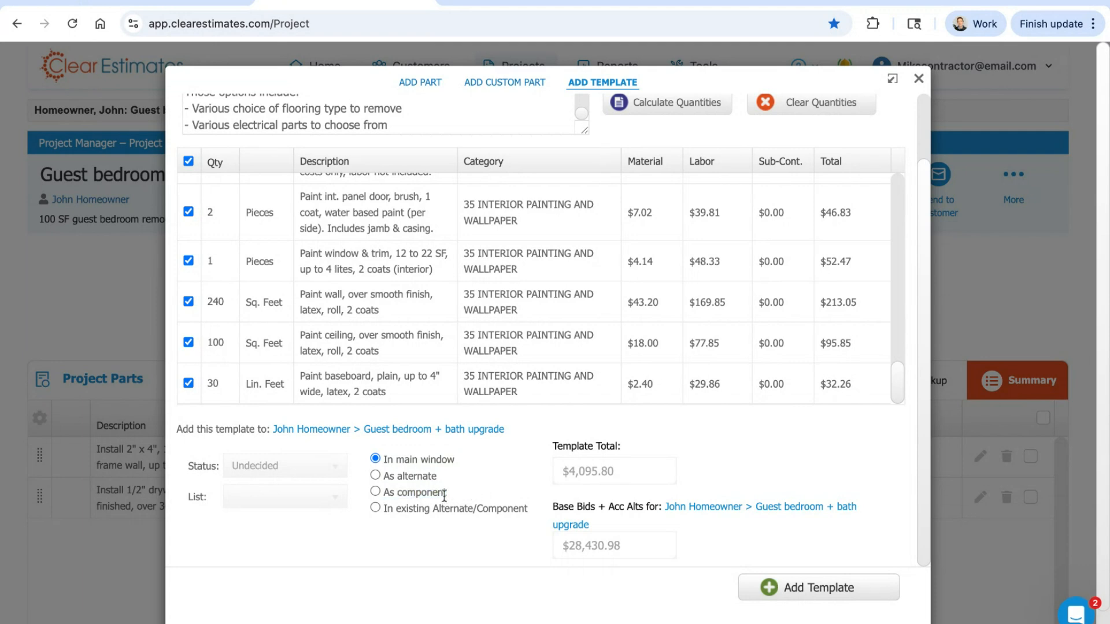
left_click_drag(444, 494, 389, 476)
left_click(485, 479)
left_click(815, 591)
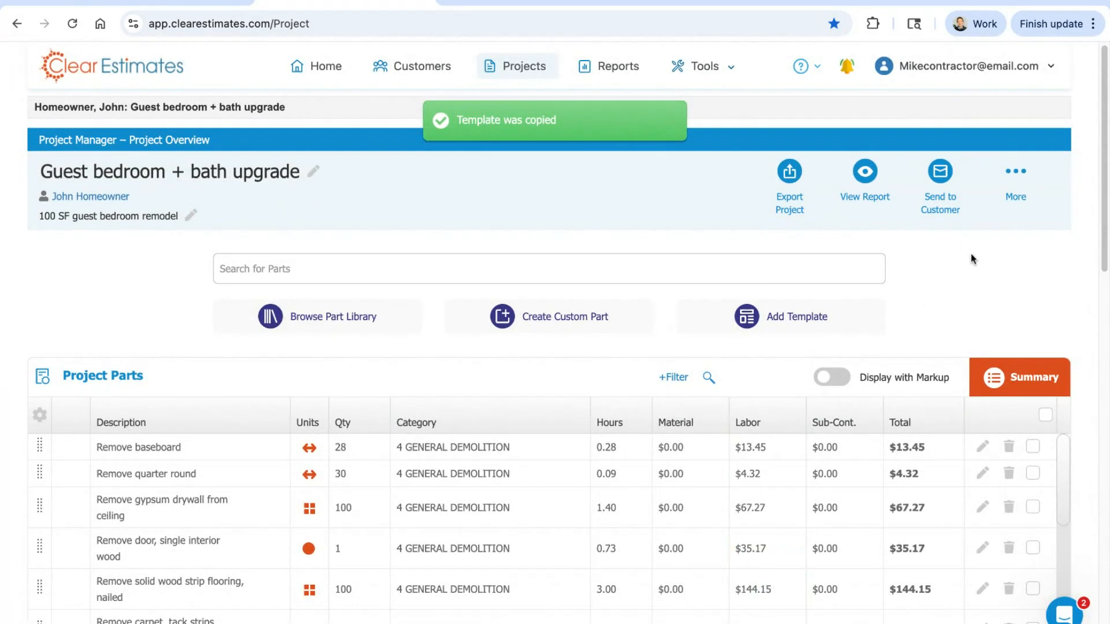
Step: Check the template's demolition, framing and wall covering parts in the project parts list
scroll(964, 233, "down", 3)
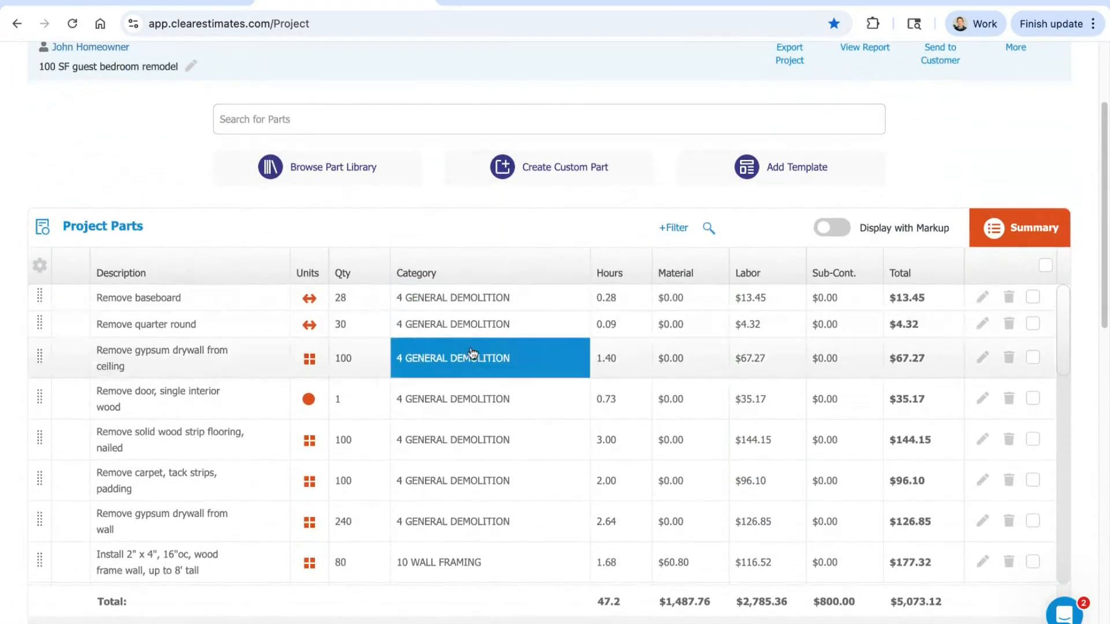
scroll(463, 439, "down", 1)
scroll(449, 459, "down", 1)
scroll(439, 479, "down", 1)
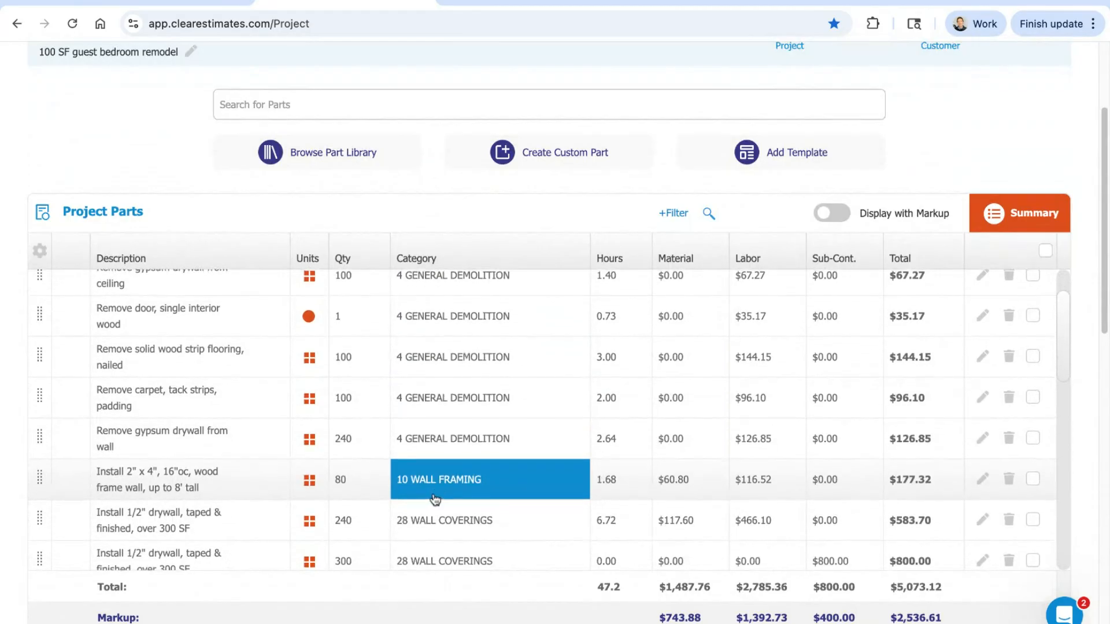
scroll(432, 496, "up", 4)
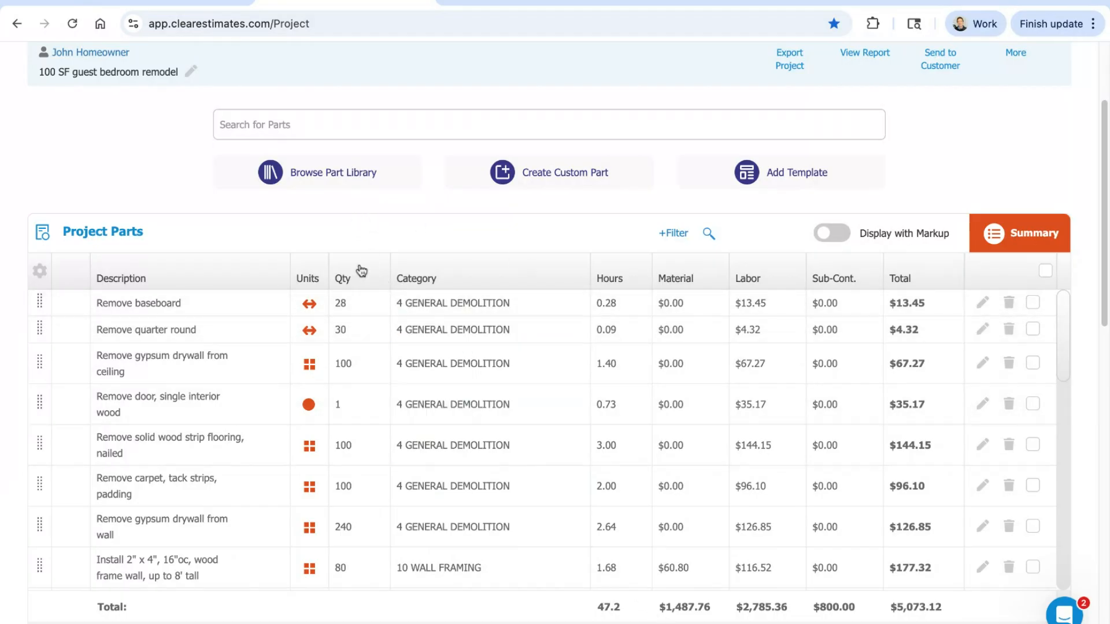
Step: Add the part "Plans, on-site survey, approval by owner, $6,000 - $8,000 project cost" from the Plans & Permits sub-category of Project Preparation
left_click(324, 176)
left_click(305, 149)
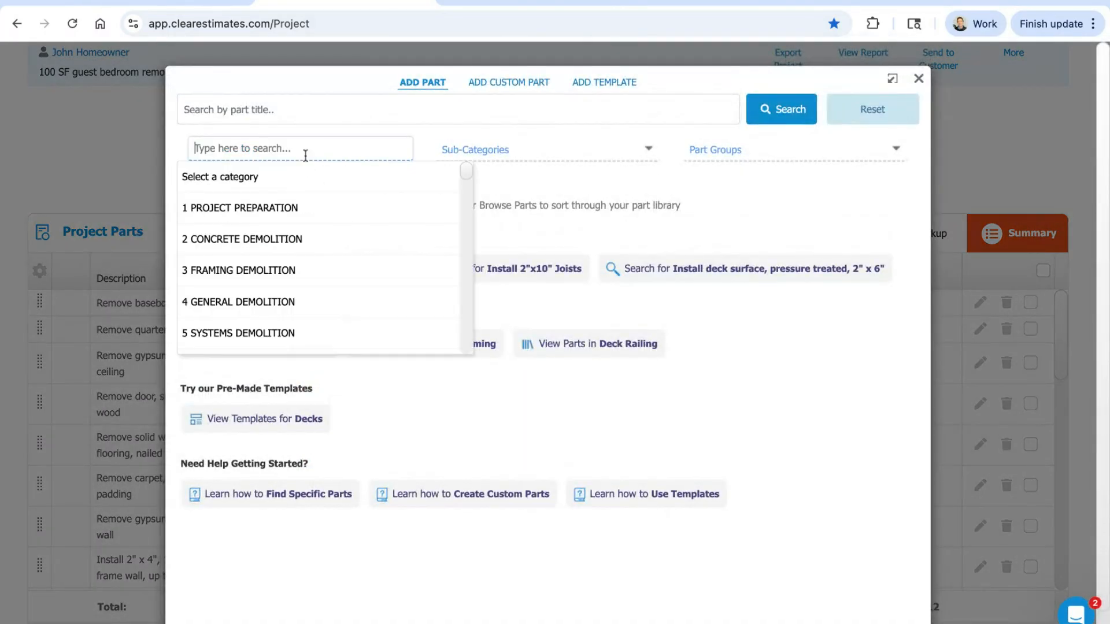
left_click(319, 206)
left_click(547, 150)
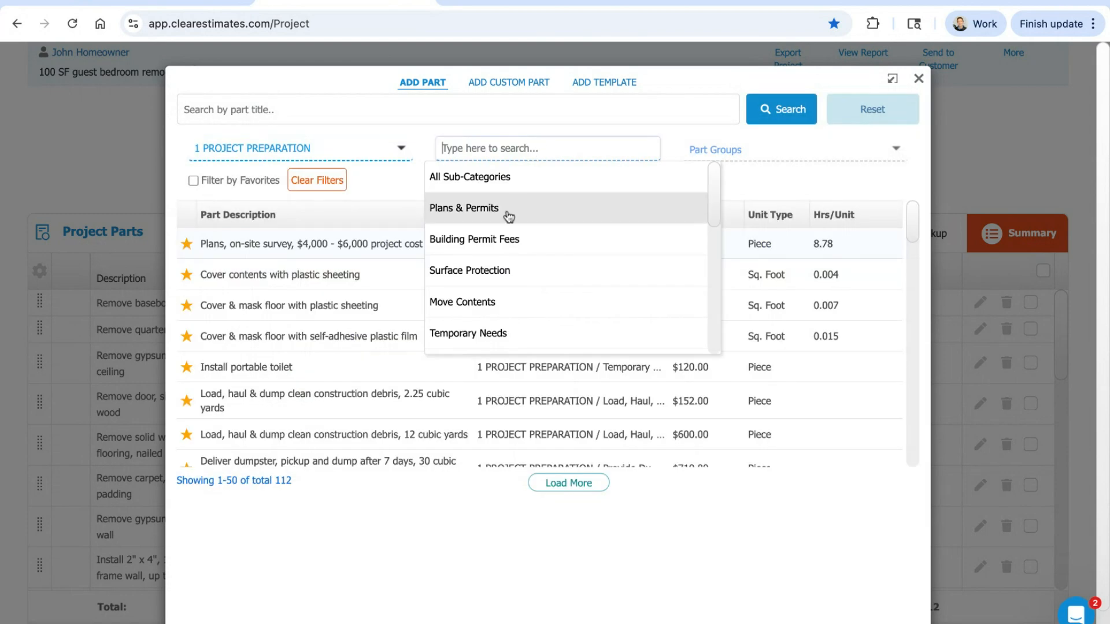
left_click(509, 210)
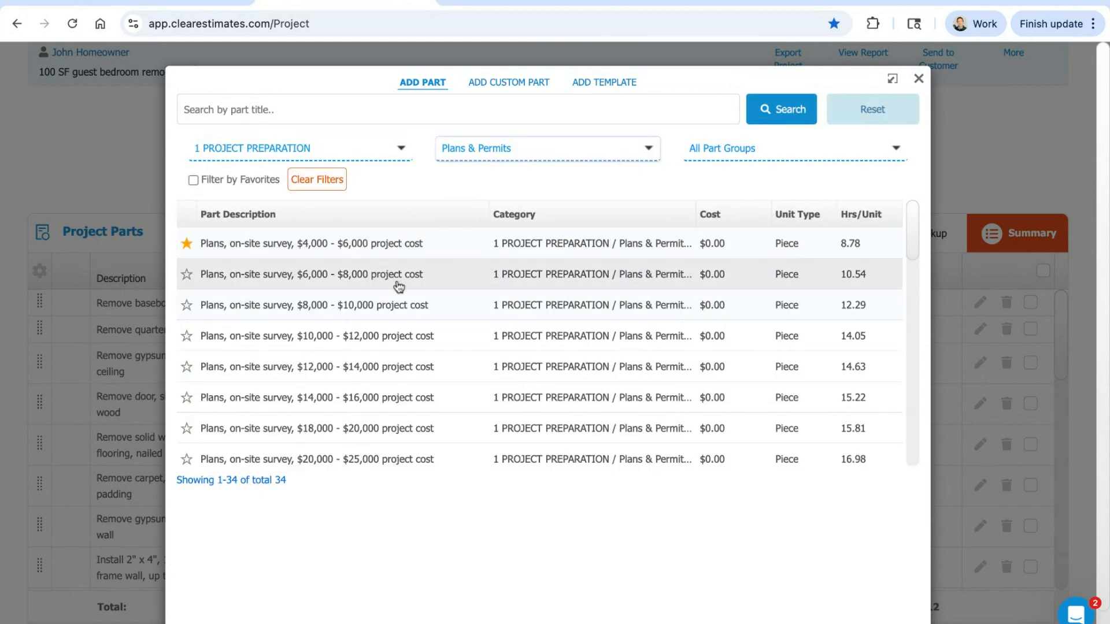
scroll(398, 285, "down", 1)
left_click(727, 155)
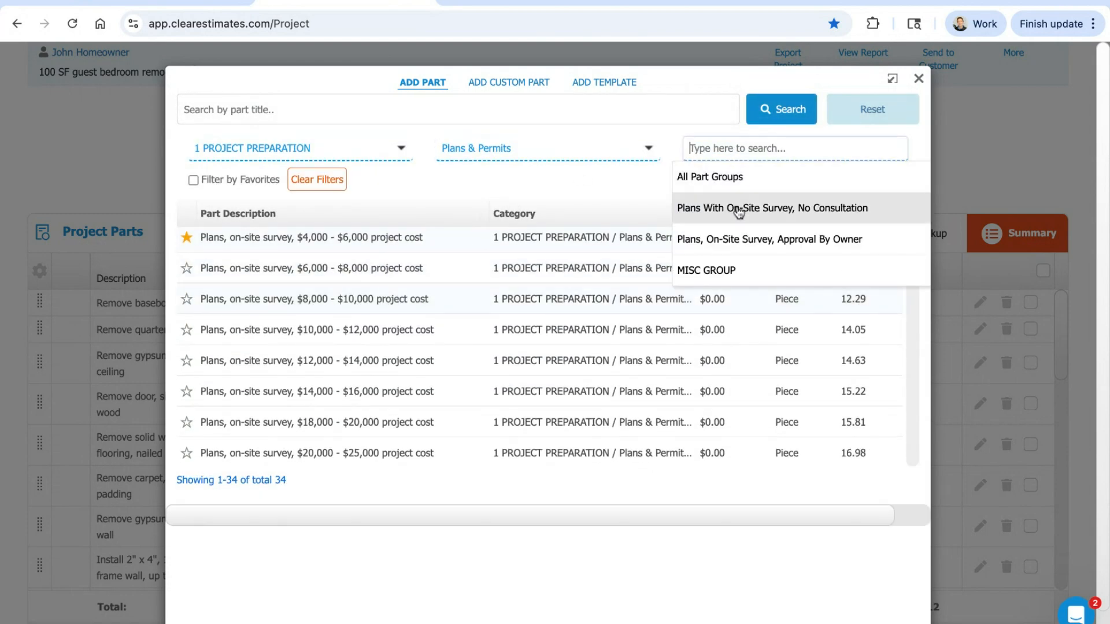
left_click(727, 246)
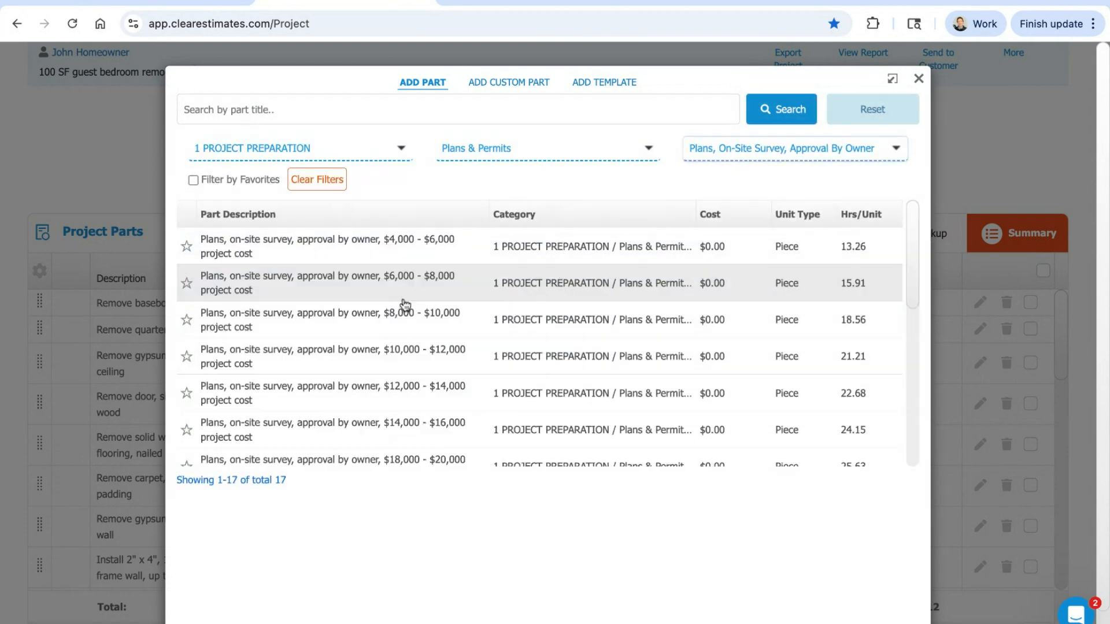
left_click(295, 286)
left_click(800, 560)
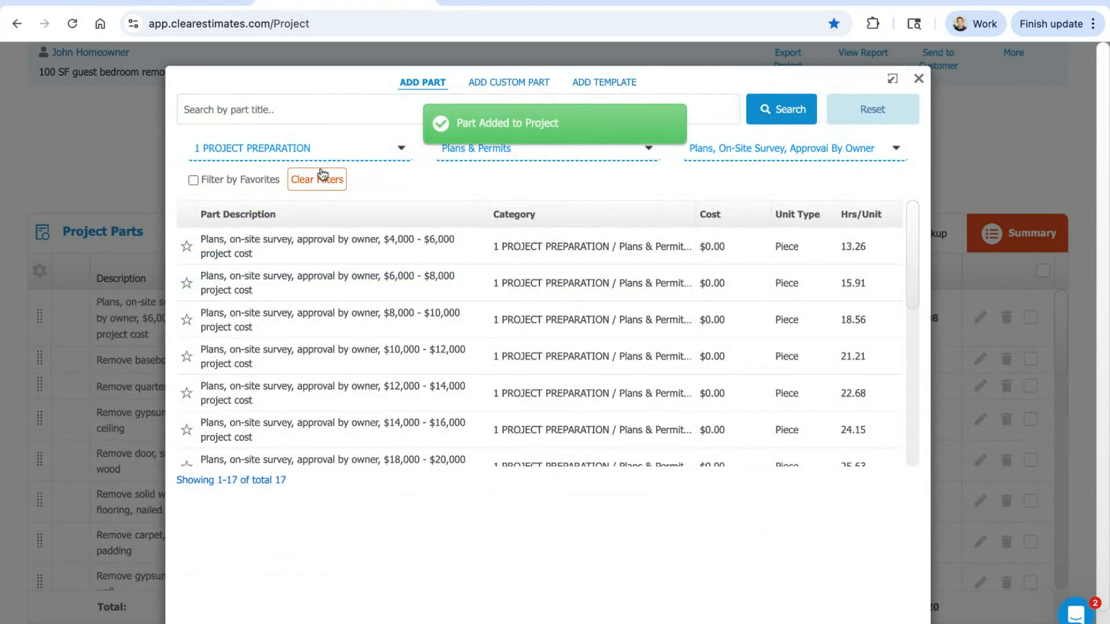
Step: Add the 10 cubic yard, 1.5 ton dumpster delivery part from category 37 Project Finalization, Dumpsters, and close the part library
left_click(315, 148)
type("37")
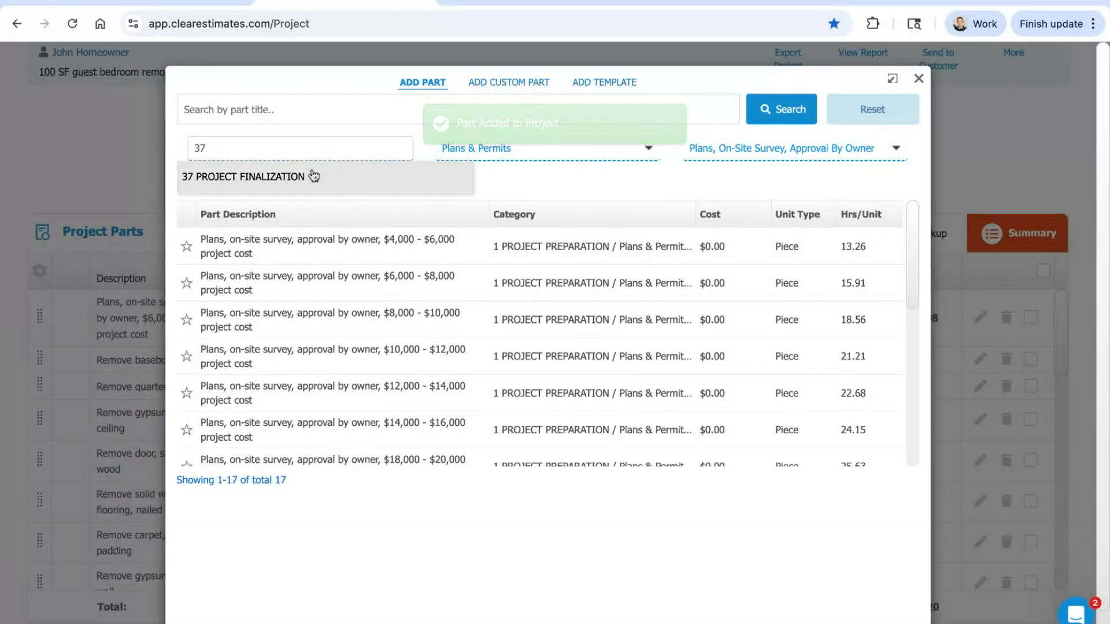
left_click(314, 177)
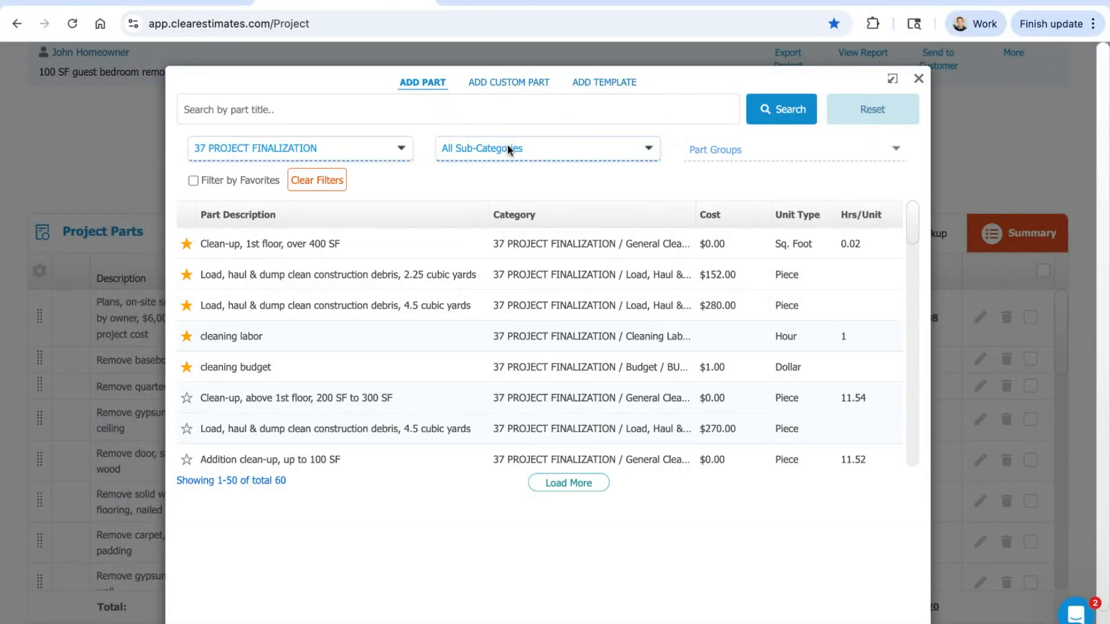
left_click(508, 147)
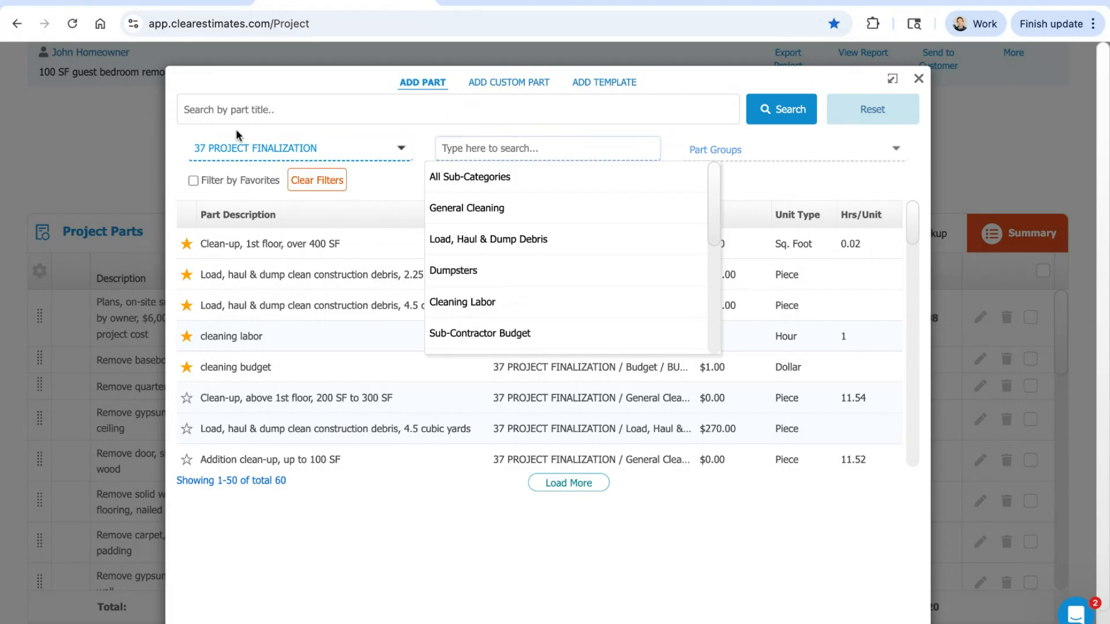
left_click(470, 272)
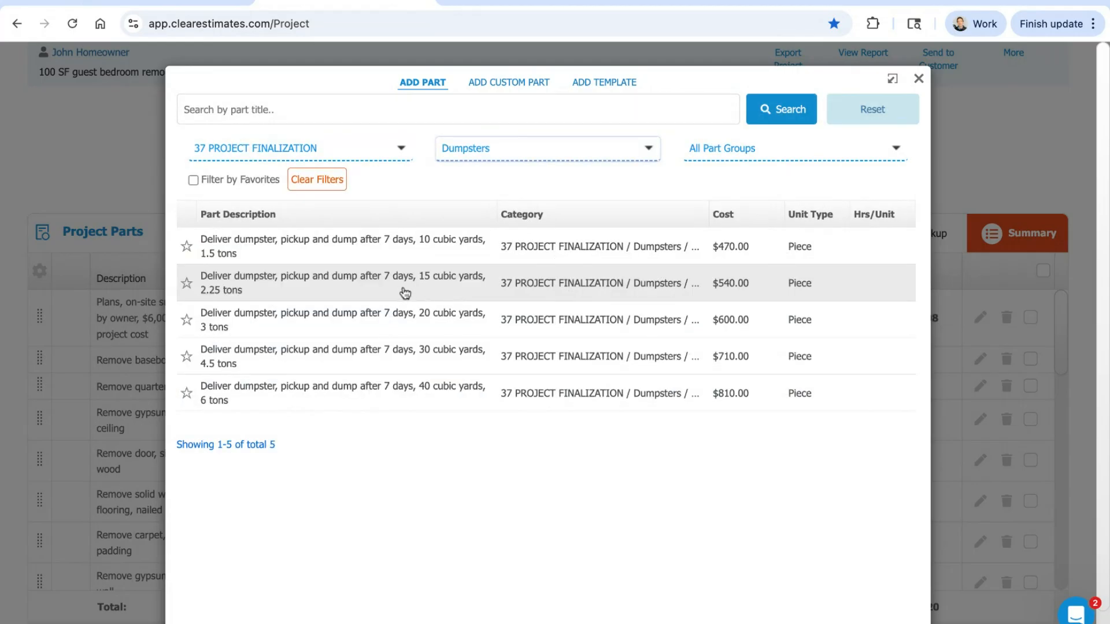
left_click(397, 254)
left_click(828, 561)
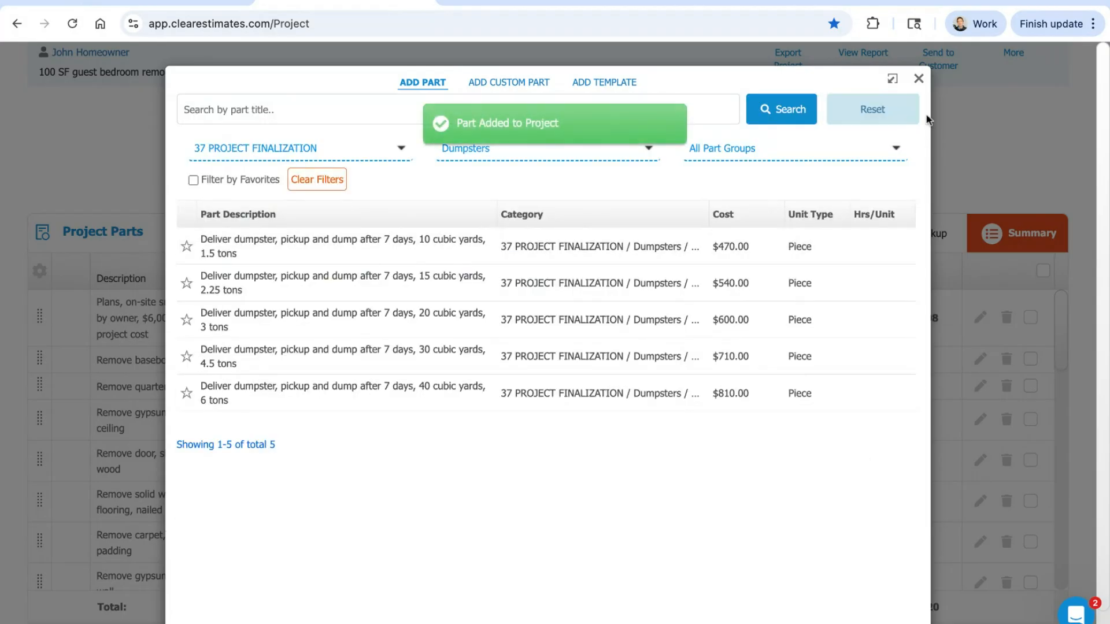
left_click(919, 79)
Step: Examine the full project parts list together with its total, markup and base bid
left_click(672, 320)
scroll(672, 321, "down", 5)
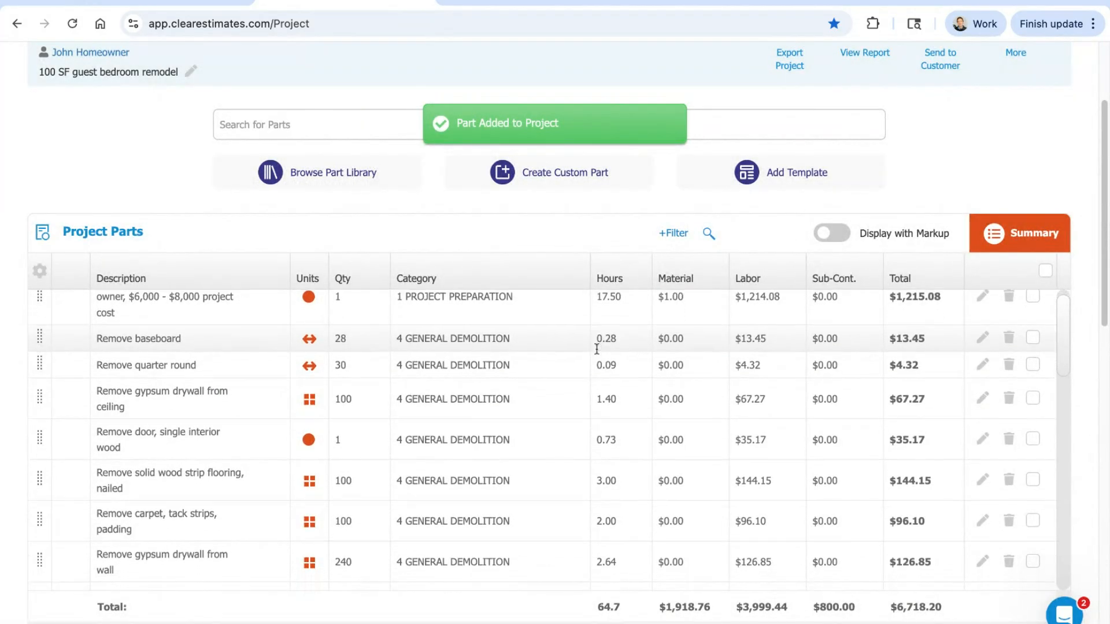
scroll(613, 435, "down", 1)
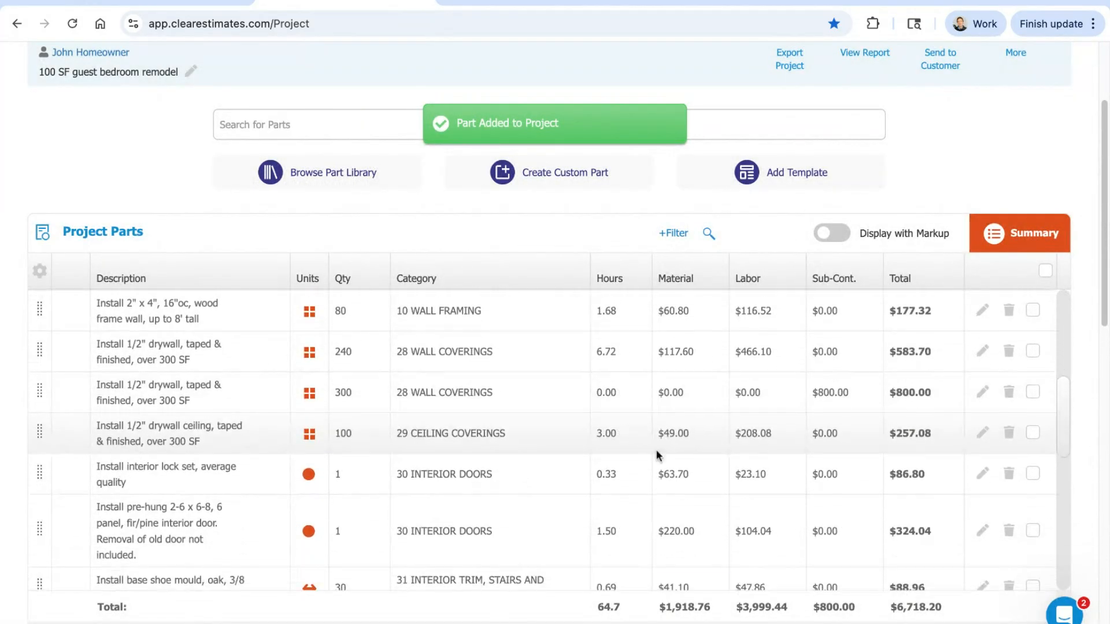
scroll(656, 453, "up", 5)
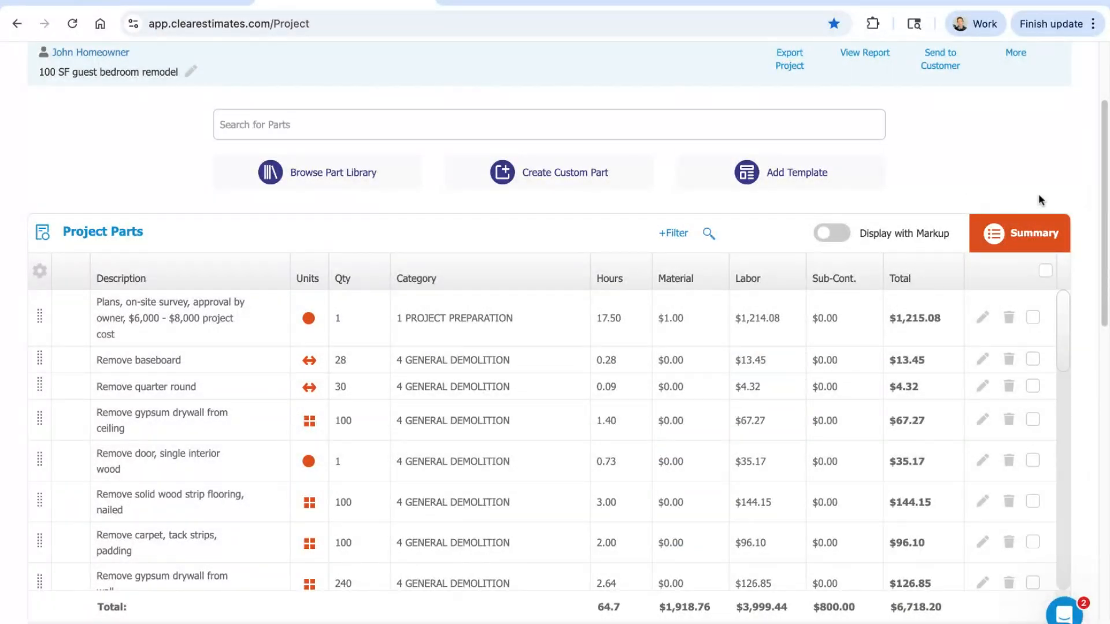
scroll(1054, 162, "down", 1)
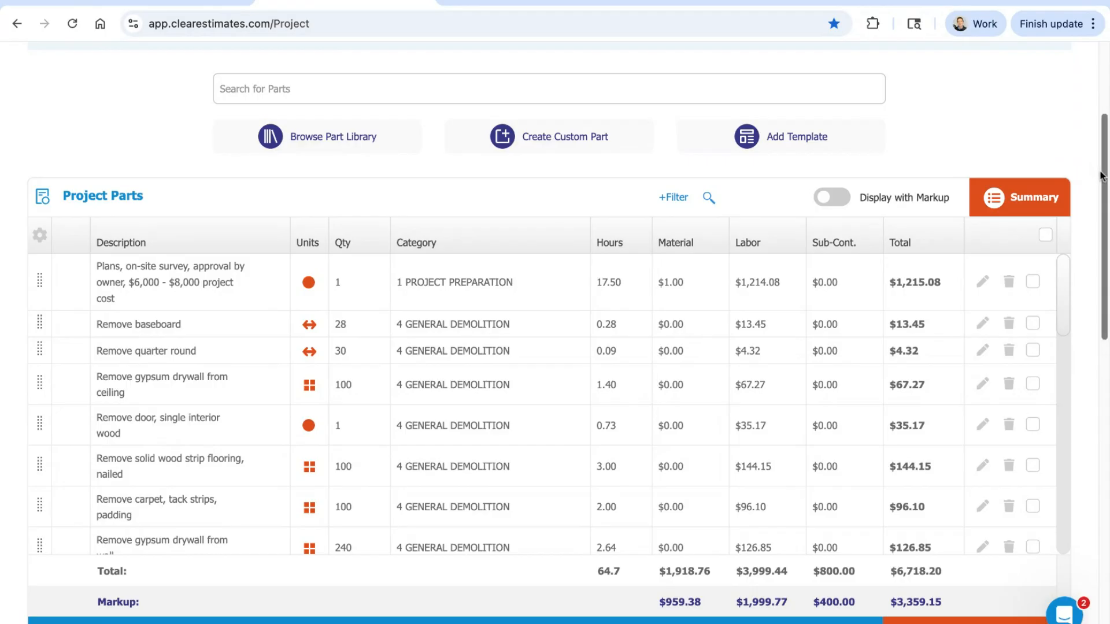
scroll(1098, 173, "down", 2)
scroll(1100, 176, "down", 3)
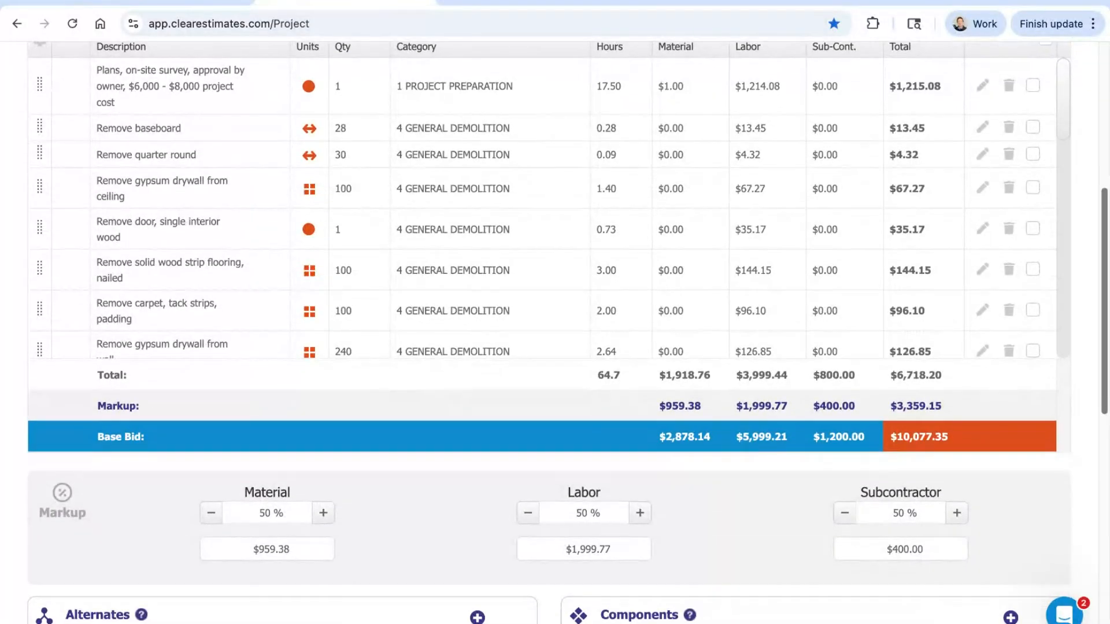
scroll(555, 333, "up", 1)
scroll(555, 333, "up", 6)
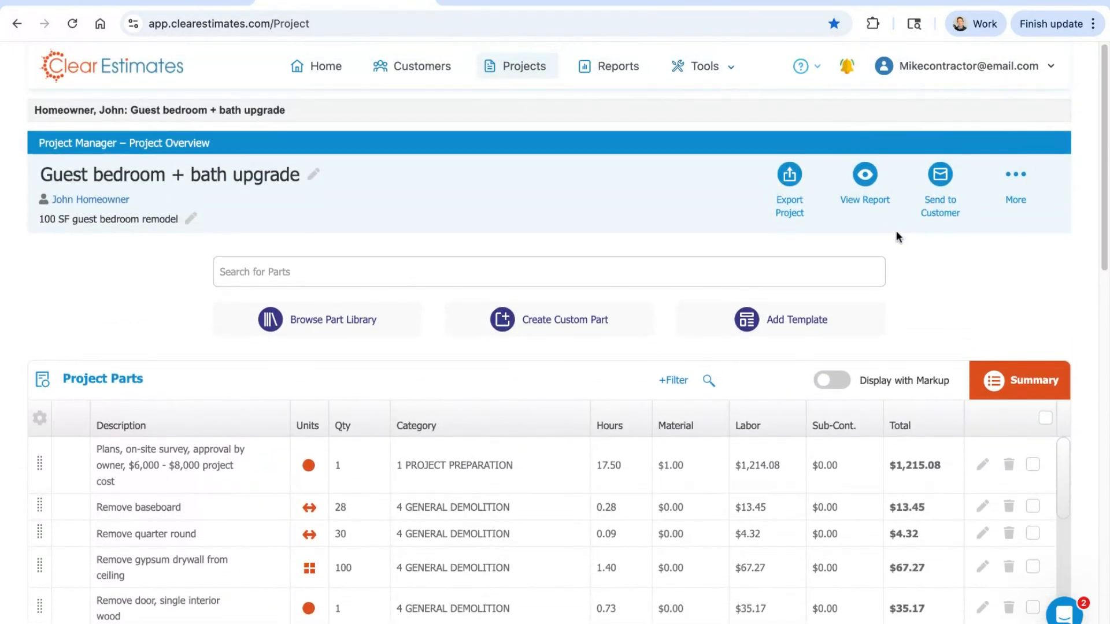
Step: Generate the project's report as a PDF and check the proposal's header with the customer and contractor details
left_click(865, 175)
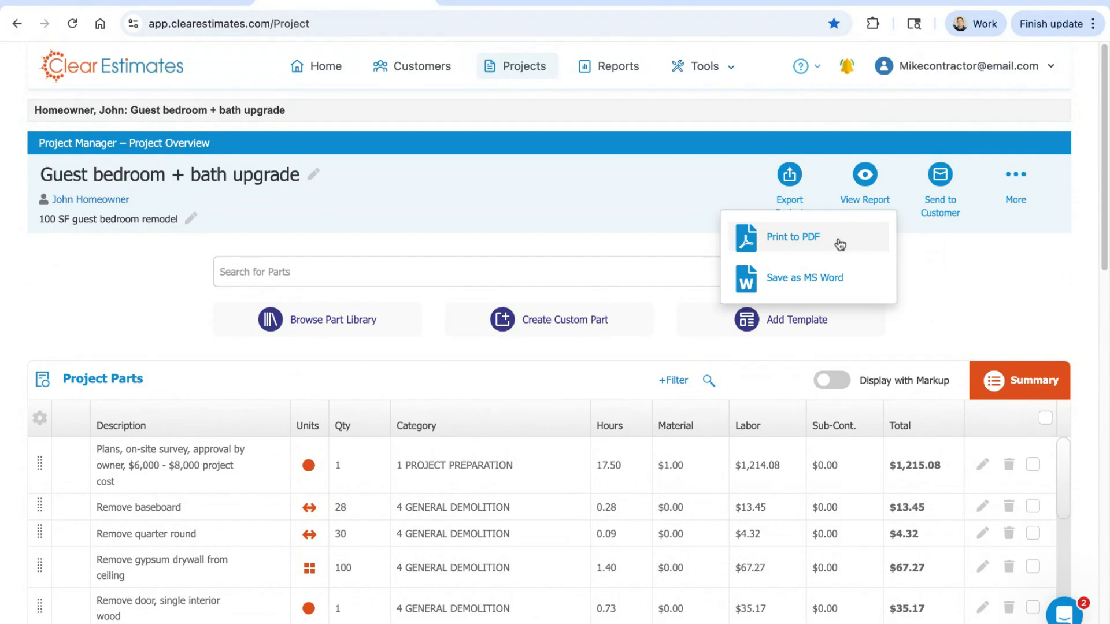
left_click(839, 240)
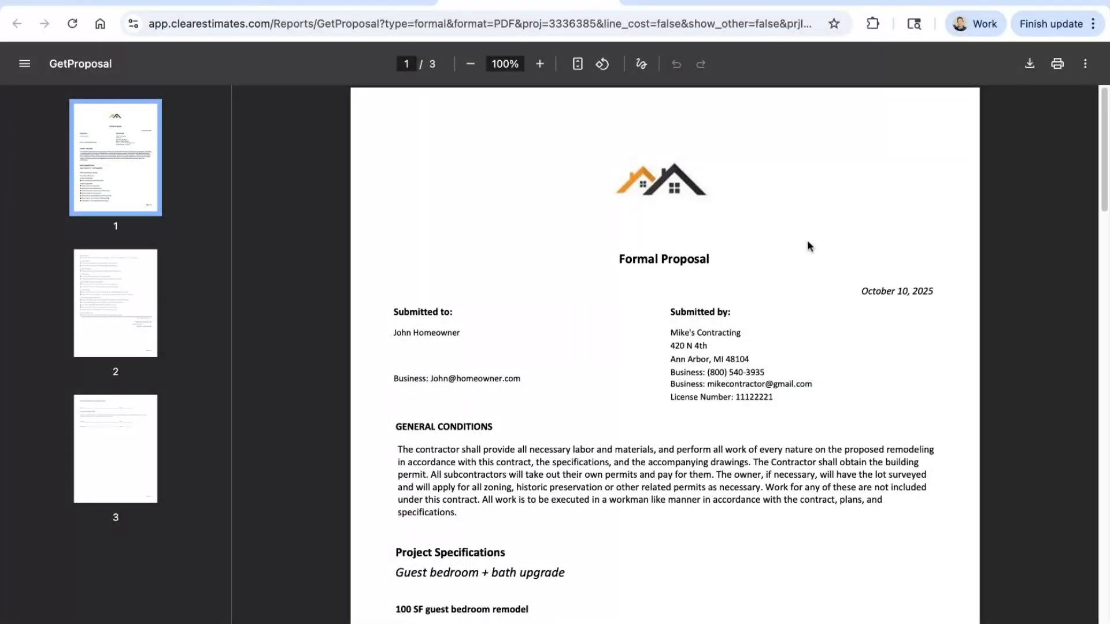
scroll(753, 168, "down", 1)
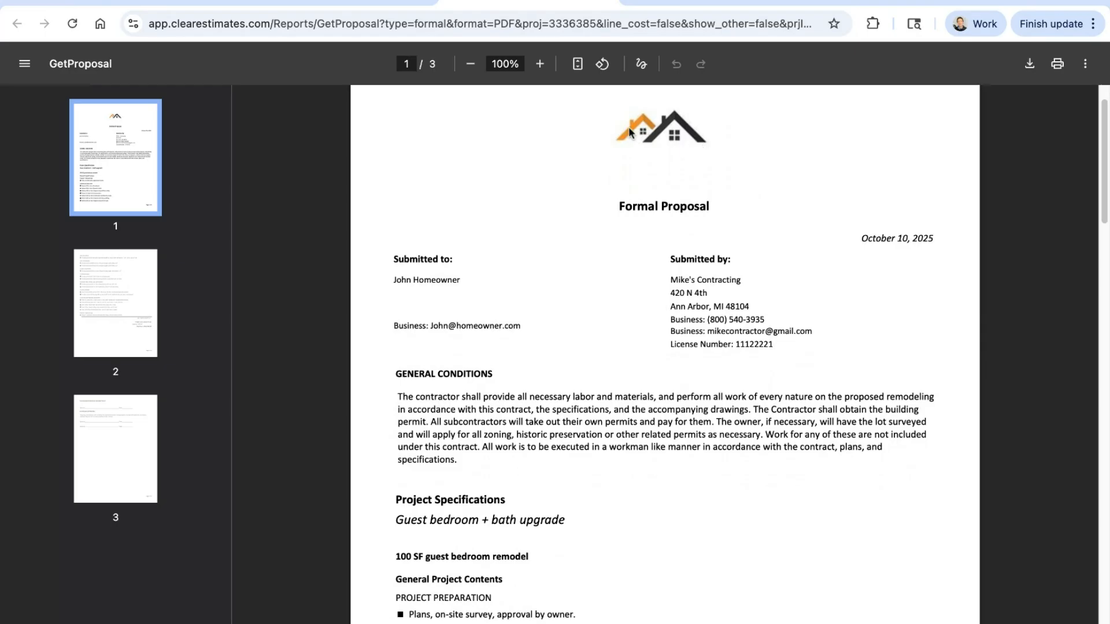
scroll(624, 301, "down", 1)
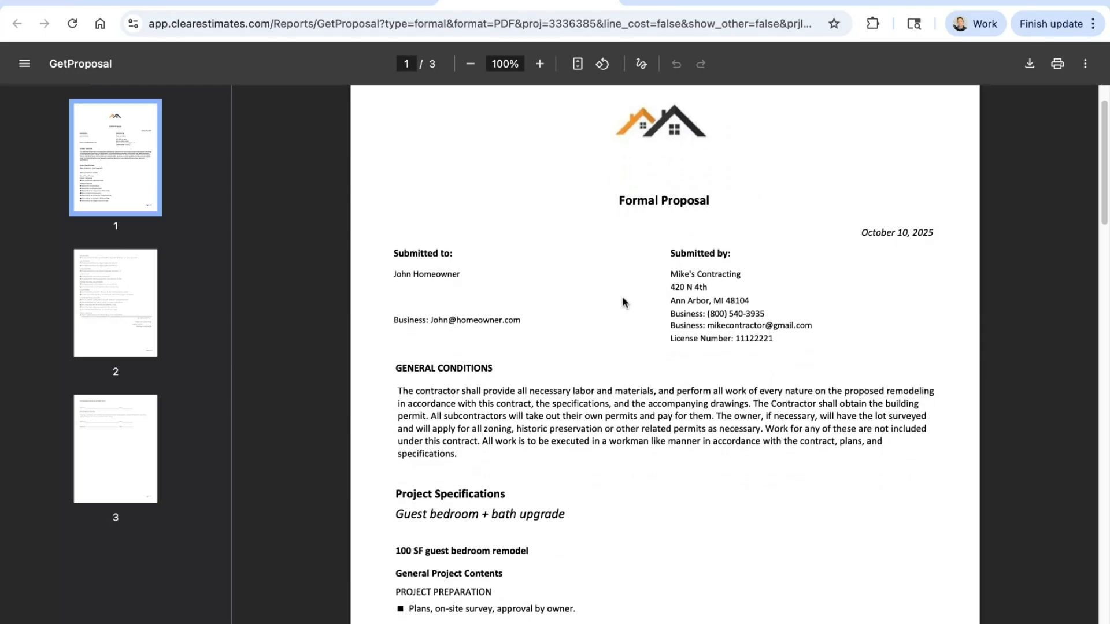
scroll(623, 300, "down", 2)
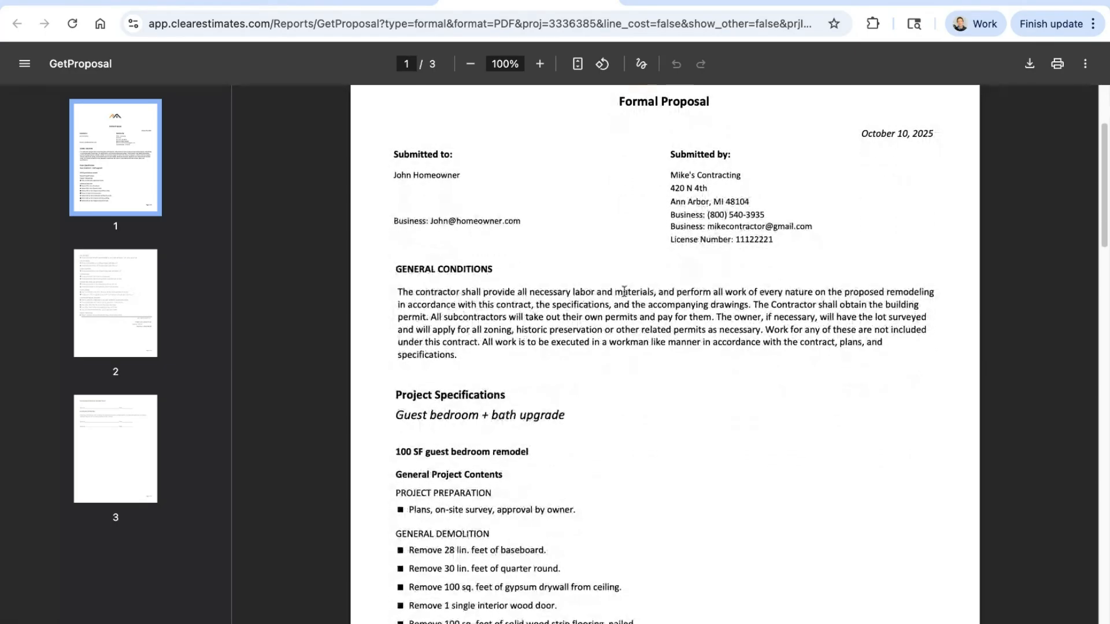
scroll(591, 270, "up", 1)
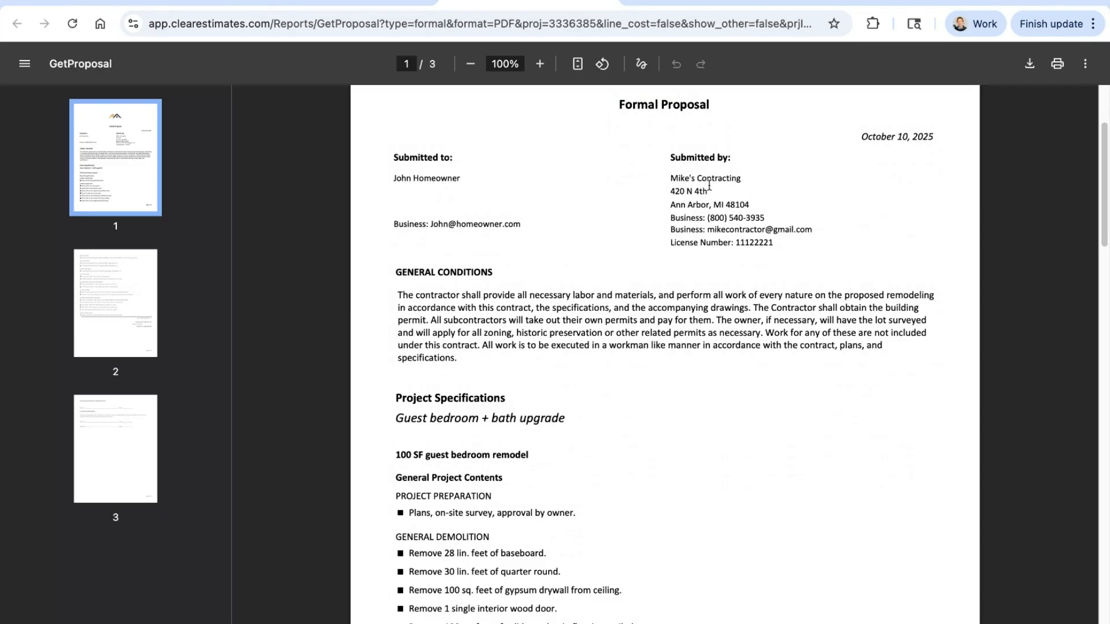
left_click_drag(452, 162, 387, 156)
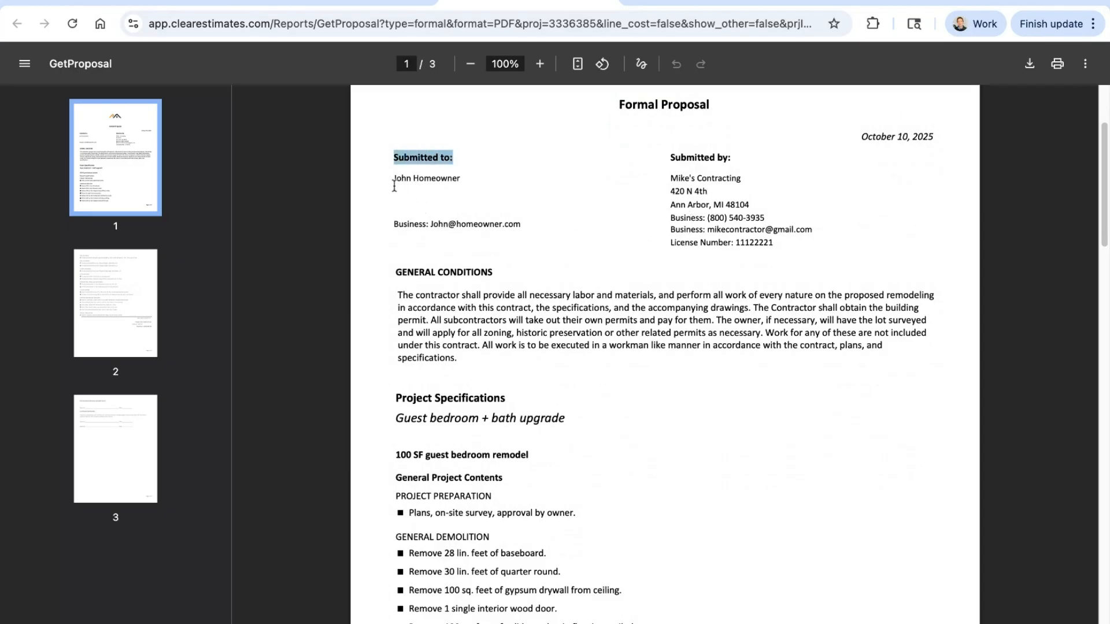
triple_click(395, 182)
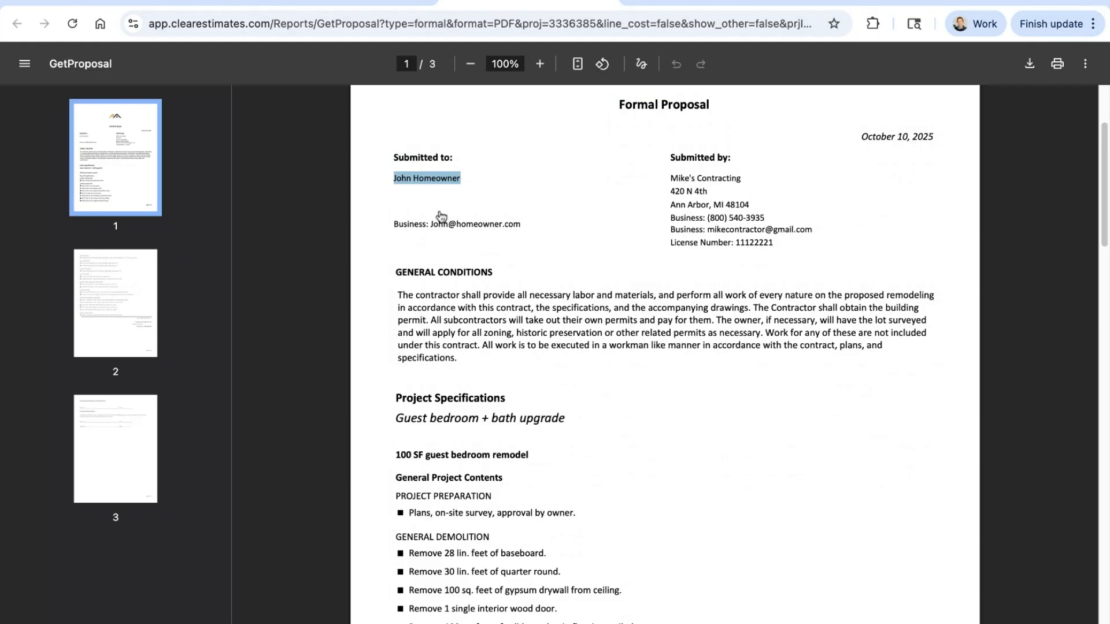
left_click(598, 233)
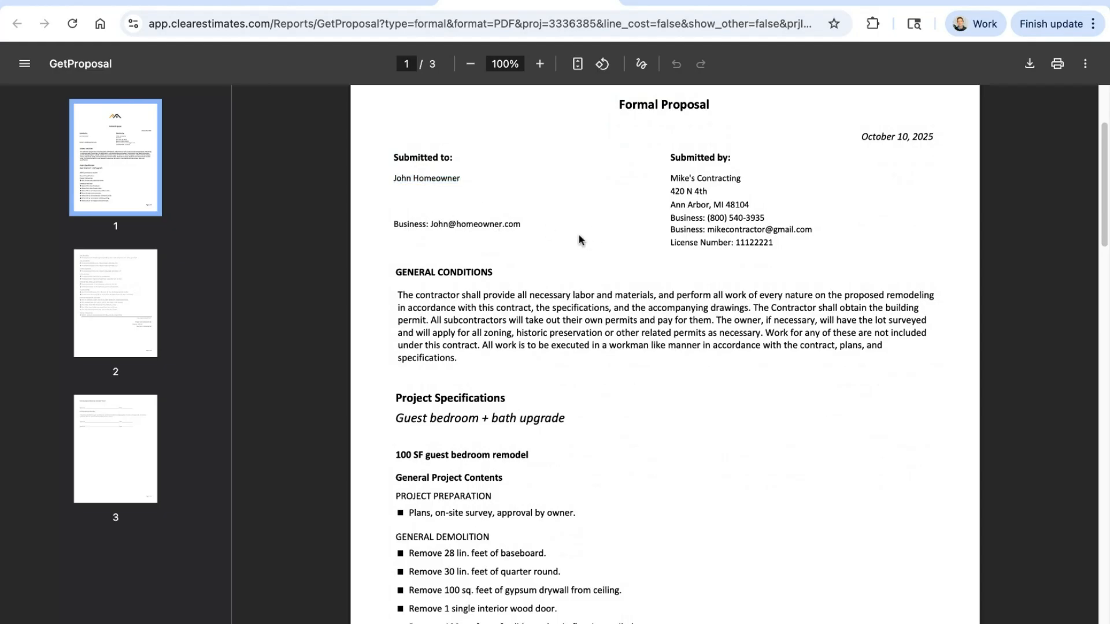
Step: Read the proposal's General Conditions paragraph, highlighting its full text
scroll(636, 231, "down", 1)
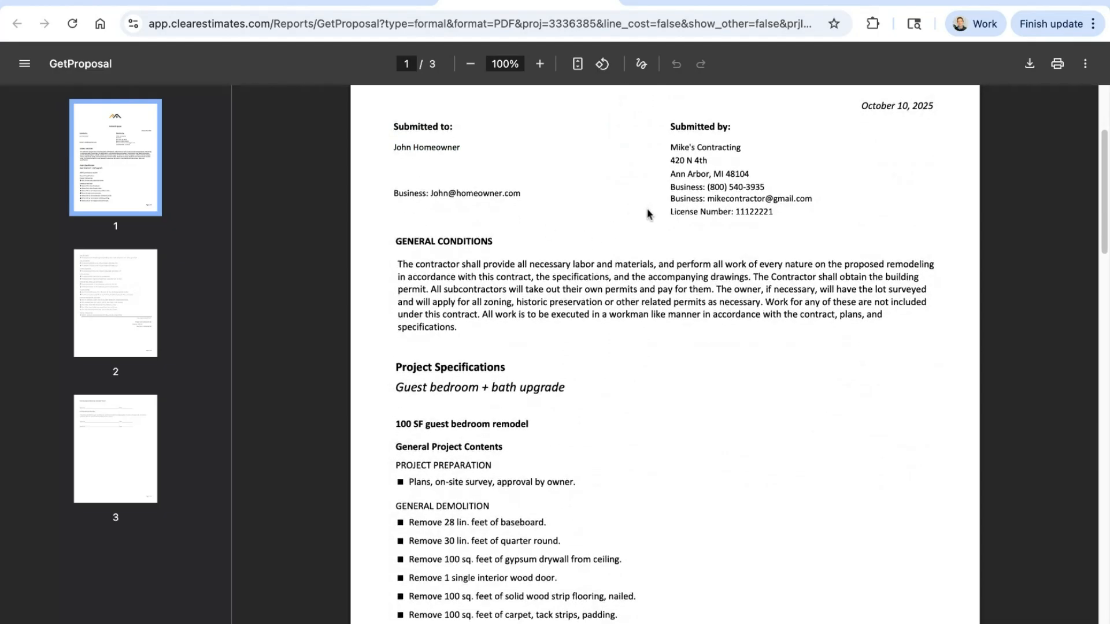
left_click_drag(486, 324, 399, 262)
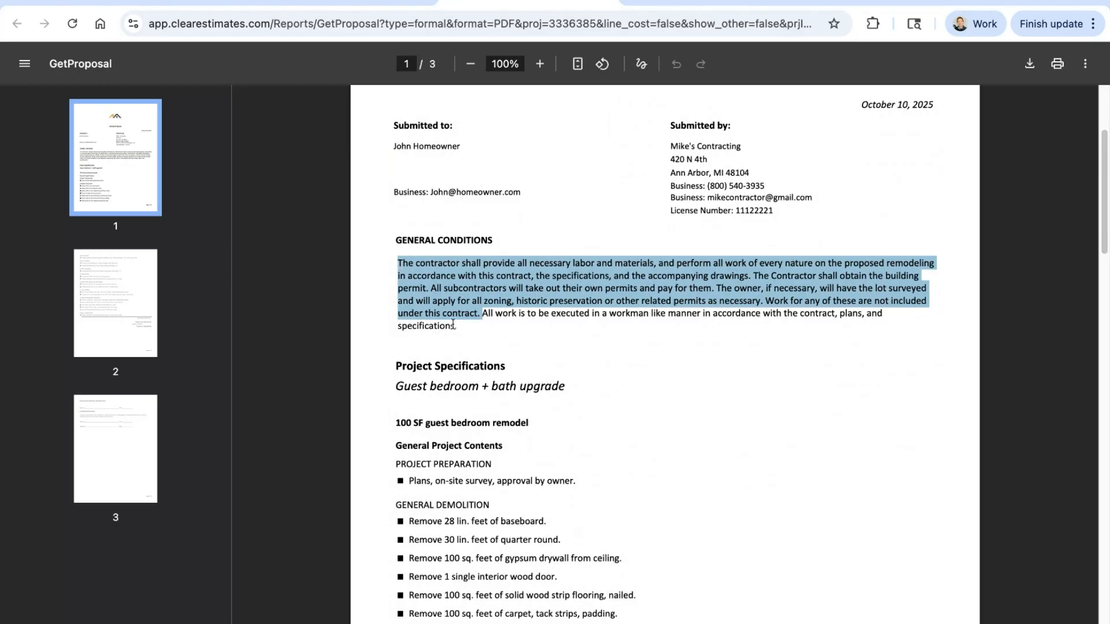
left_click(458, 328)
left_click_drag(458, 329, 397, 262)
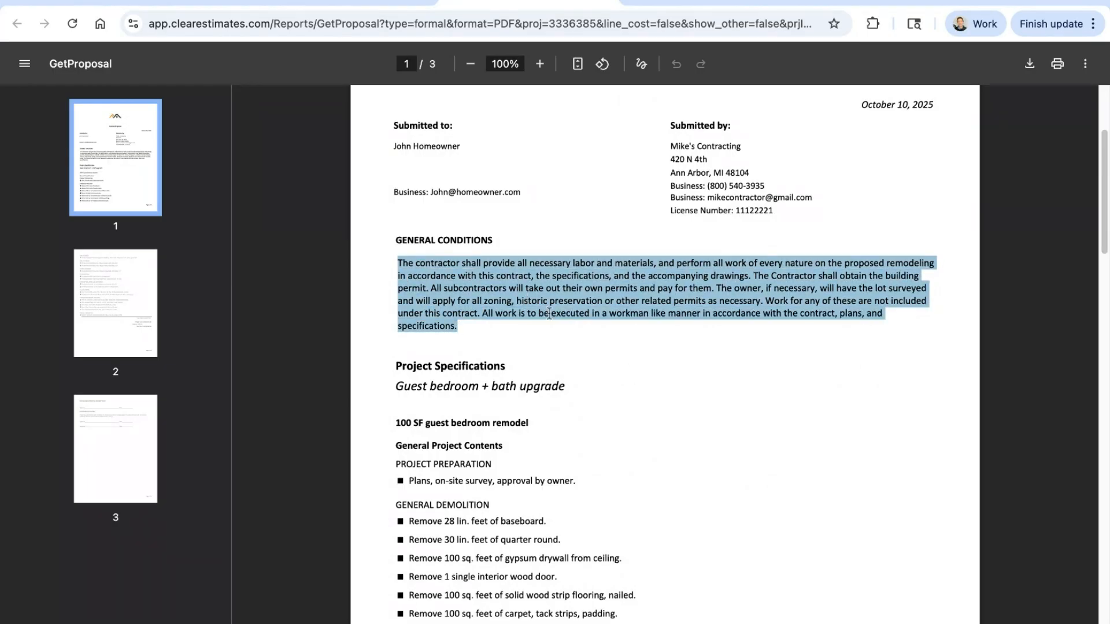
left_click_drag(571, 325, 574, 326)
left_click(682, 343)
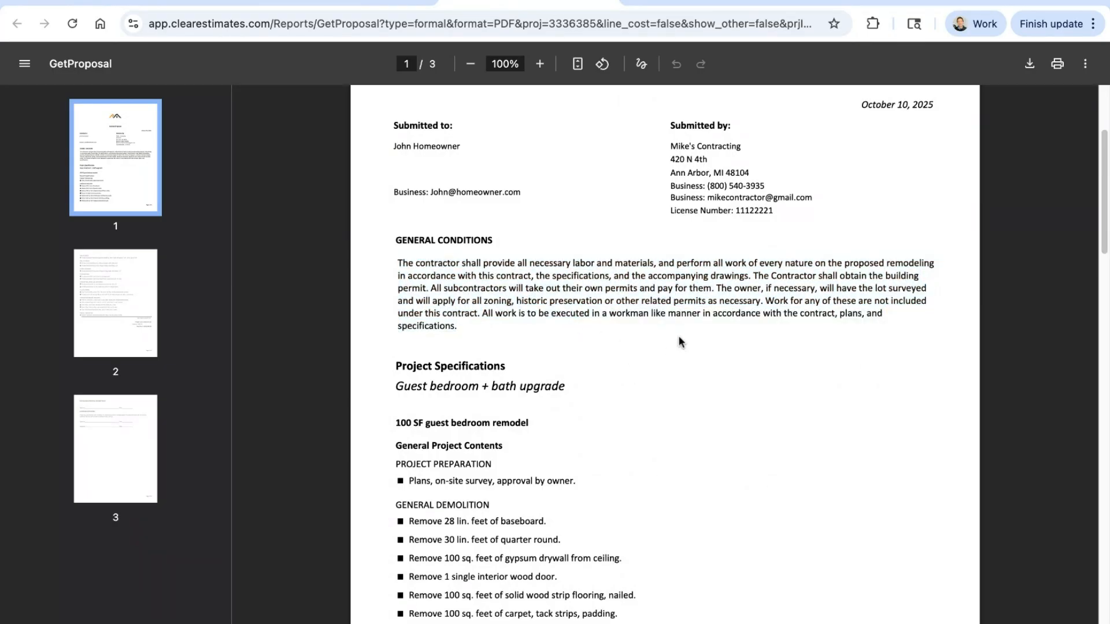
Step: Examine the Project Specifications from project preparation and general demolition to wall framing and wall coverings
scroll(679, 341, "down", 2)
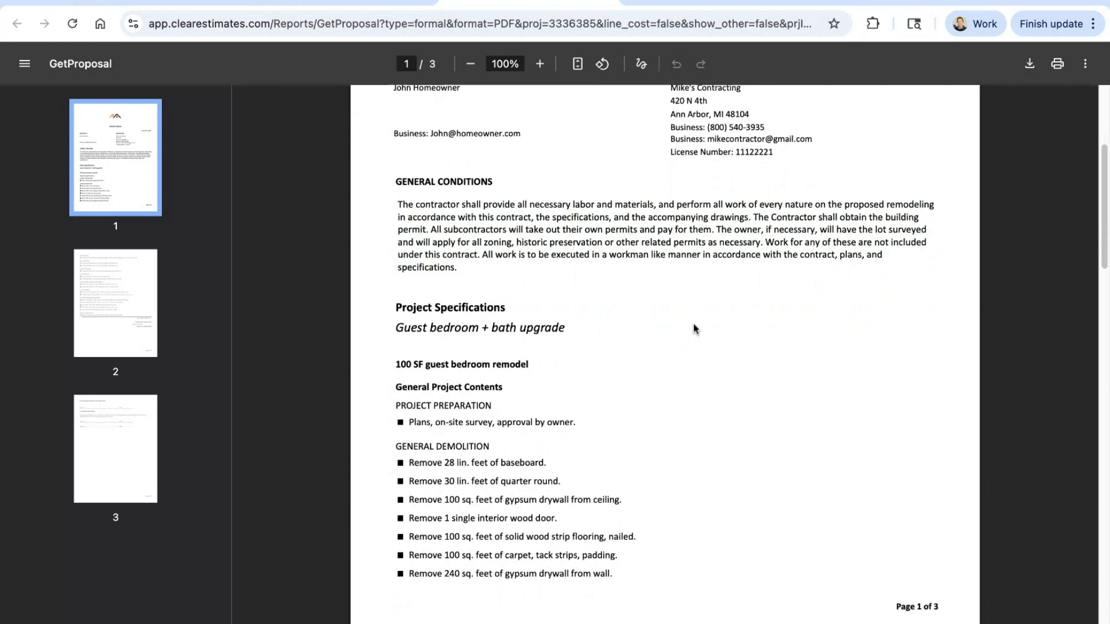
scroll(694, 327, "down", 3)
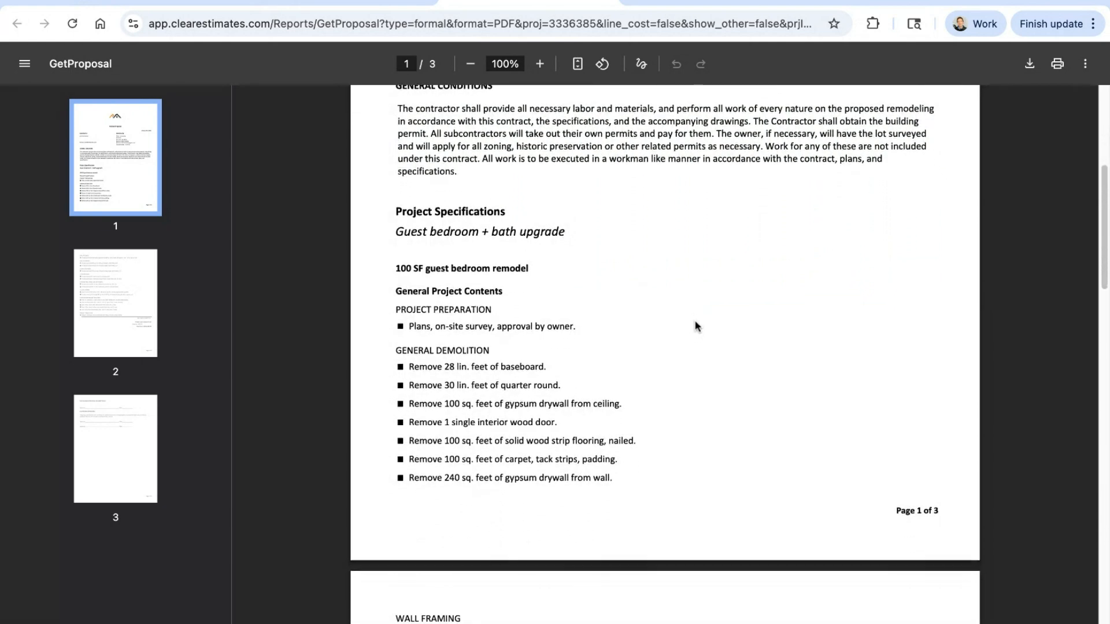
scroll(695, 326, "down", 2)
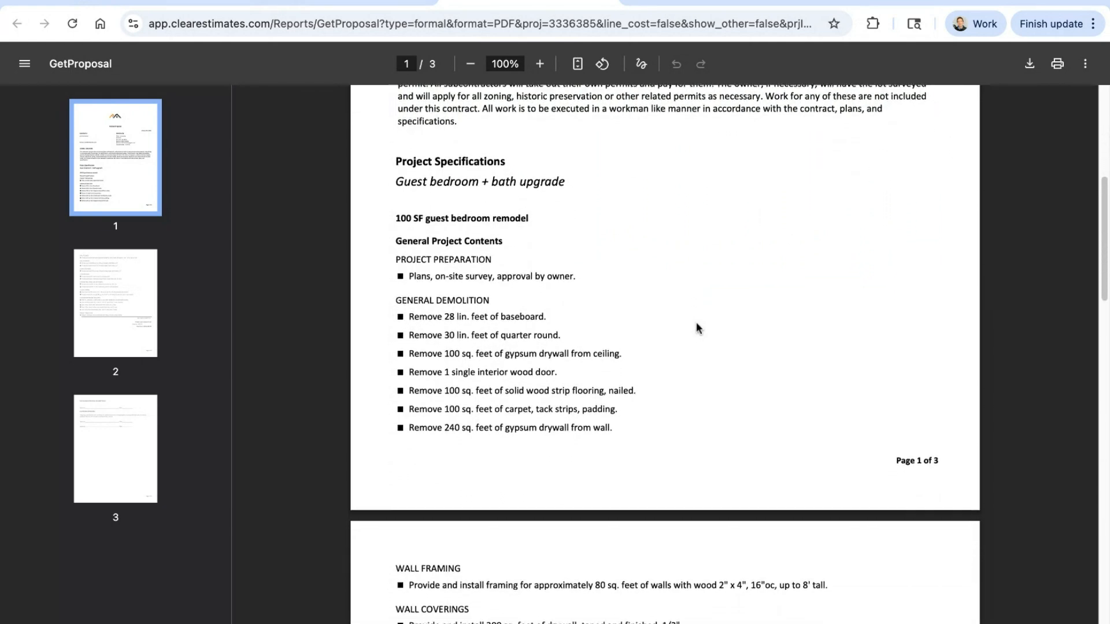
scroll(696, 321, "down", 2)
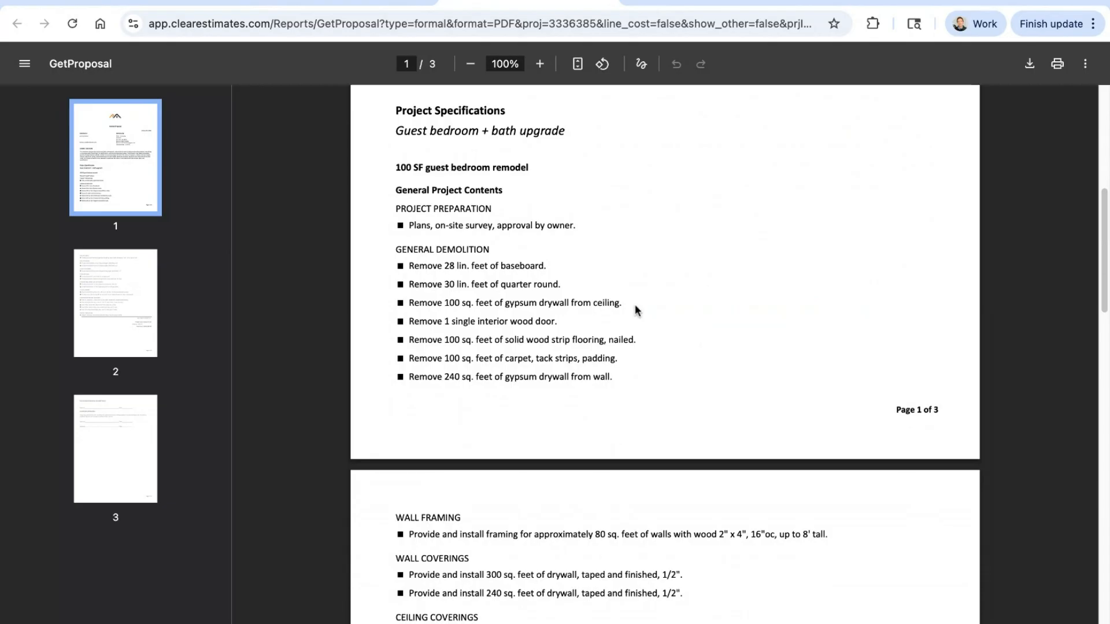
triple_click(408, 303)
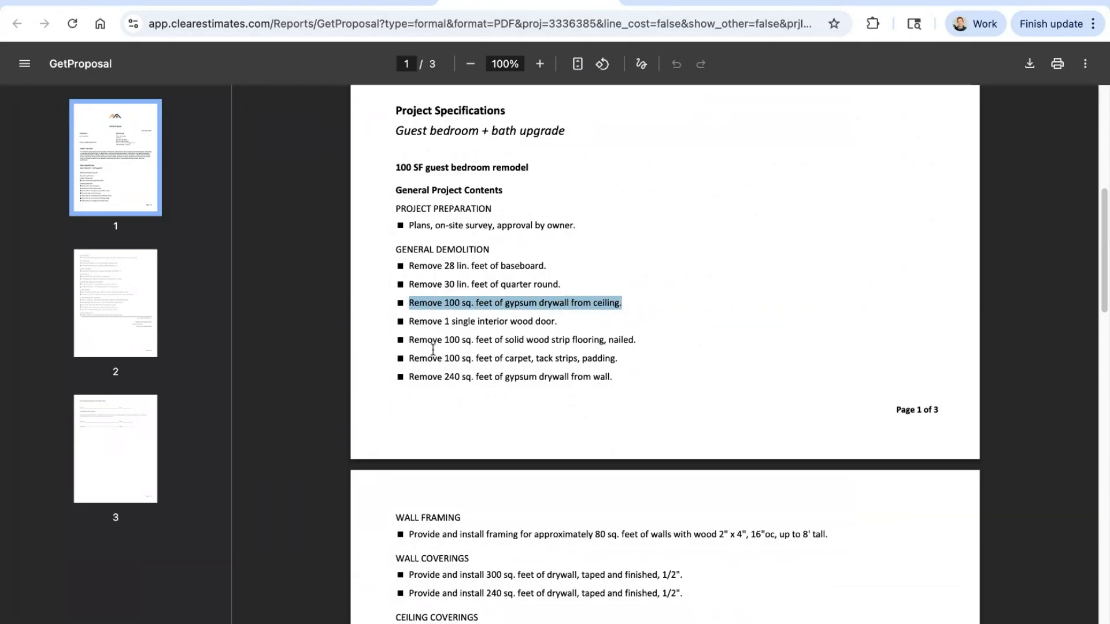
triple_click(411, 342)
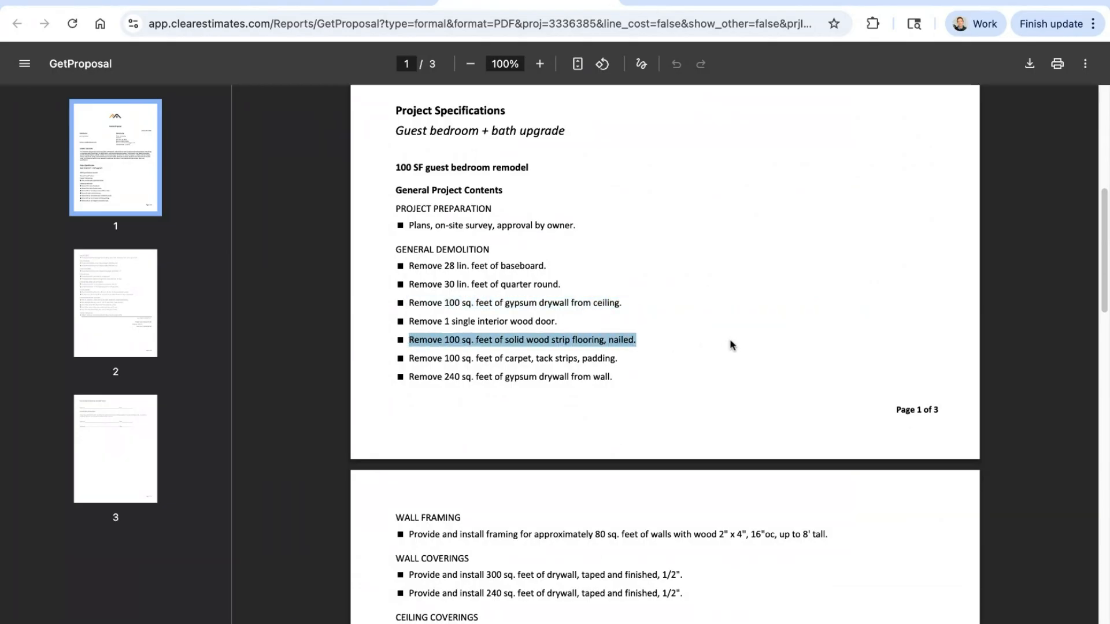
scroll(734, 333, "down", 1)
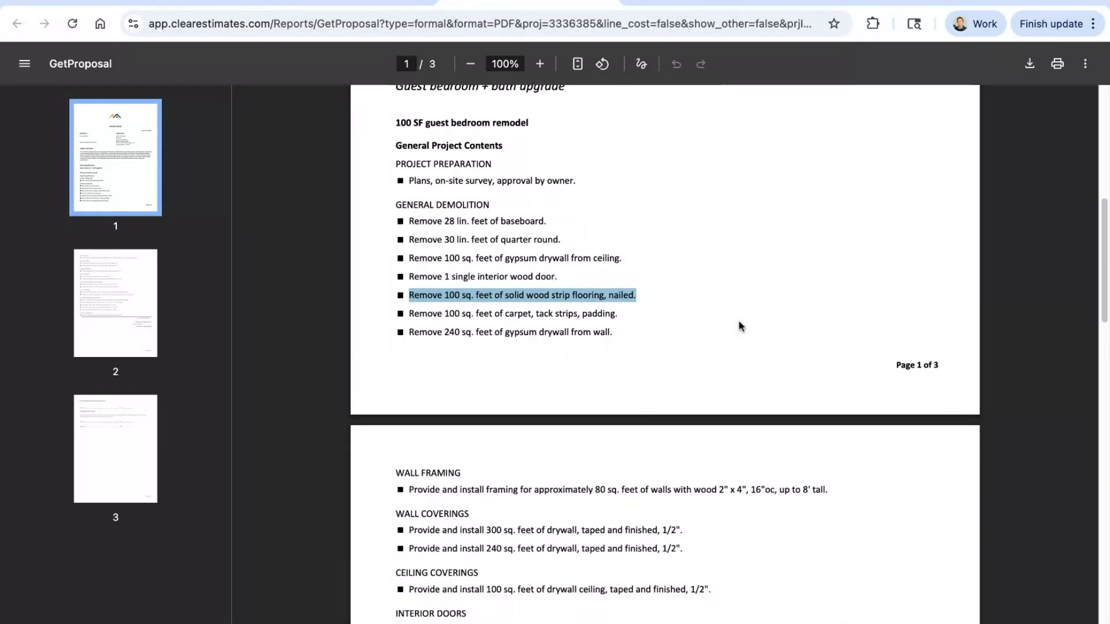
scroll(738, 320, "down", 1)
triple_click(473, 485)
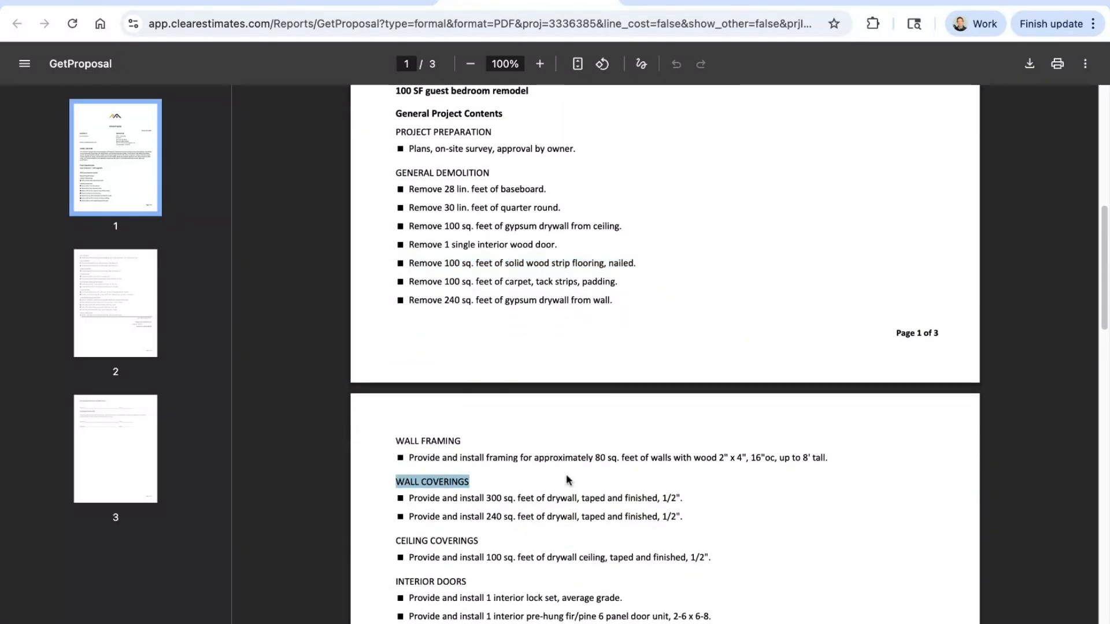
Step: Check the proposal's remaining work items, its sales tax and total cost lines, and the signature page
scroll(694, 477, "down", 8)
scroll(698, 475, "down", 6)
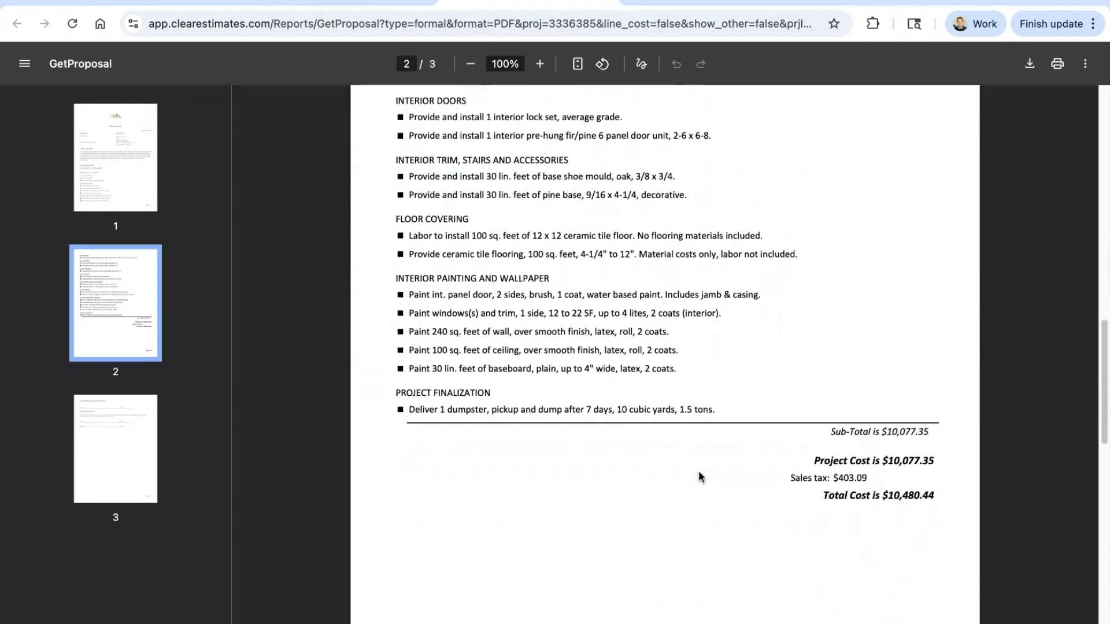
triple_click(868, 296)
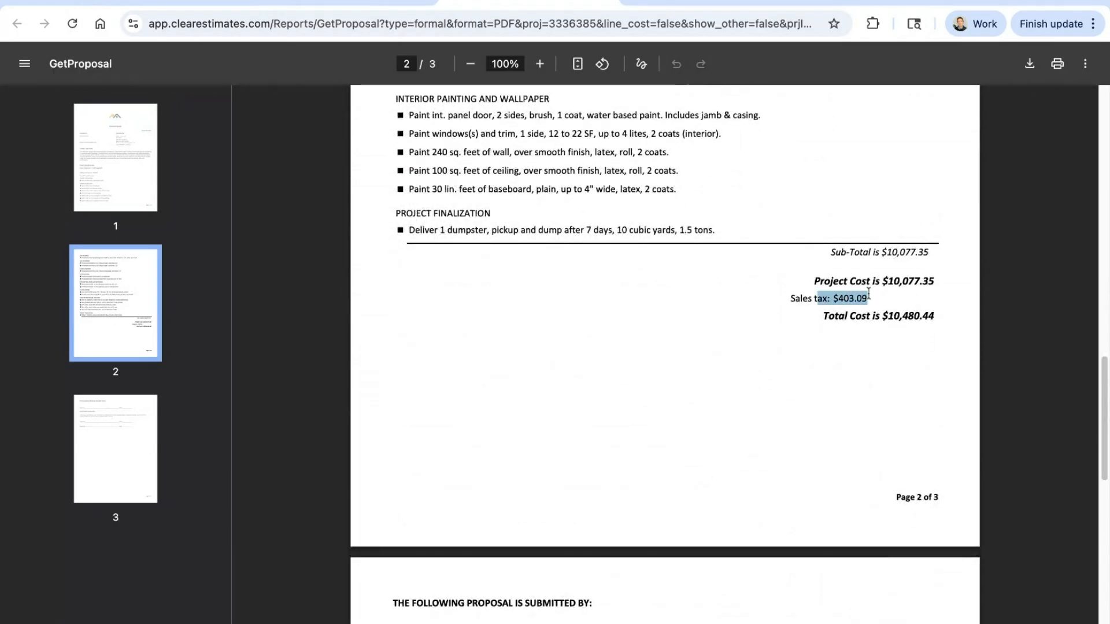
triple_click(932, 317)
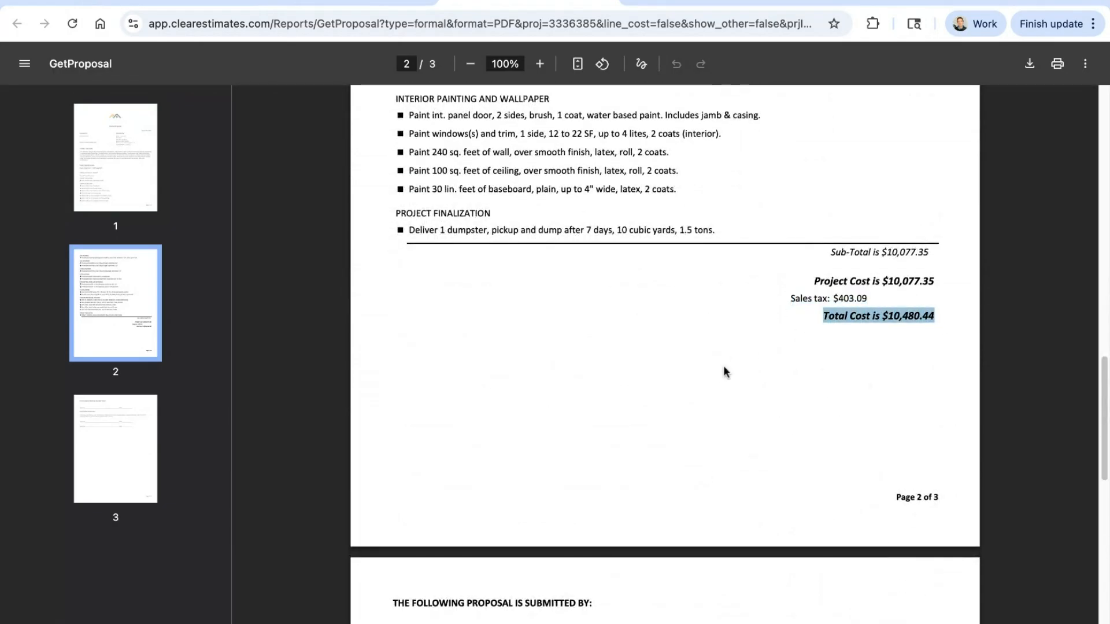
scroll(726, 372, "down", 8)
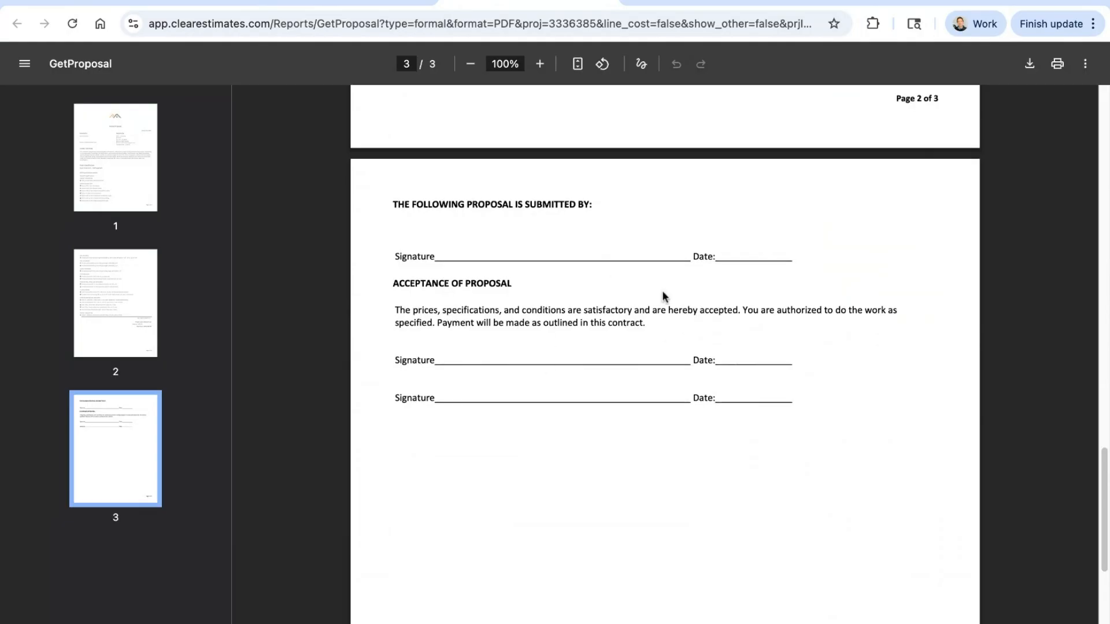
scroll(661, 477, "up", 5)
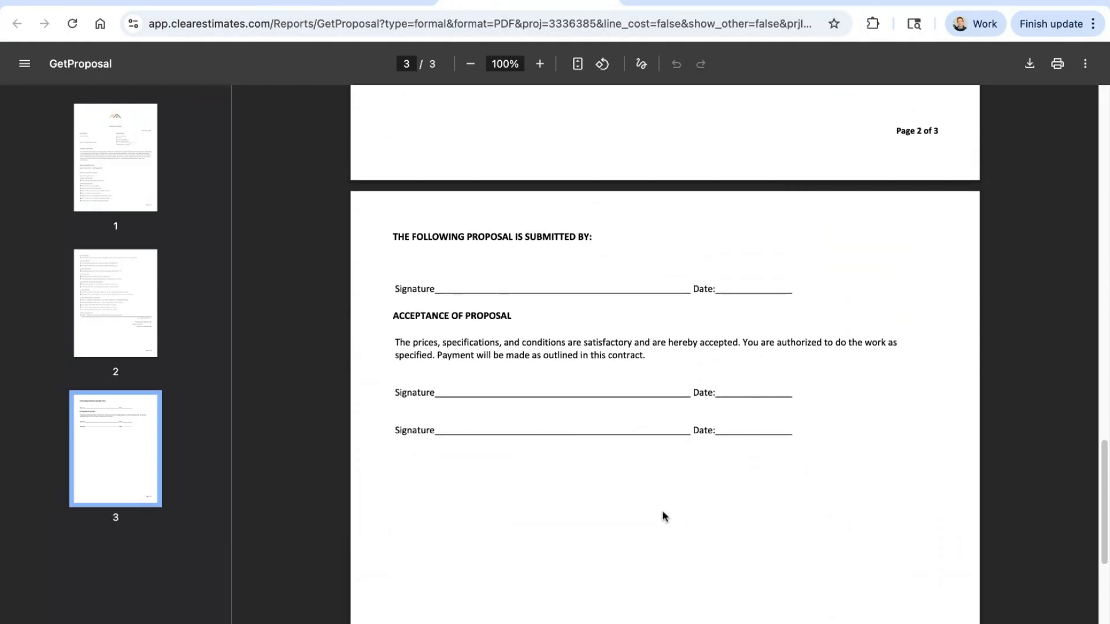
Step: Review the proposal's line items and cost totals once more, finishing at the header of the first page
scroll(672, 481, "up", 10)
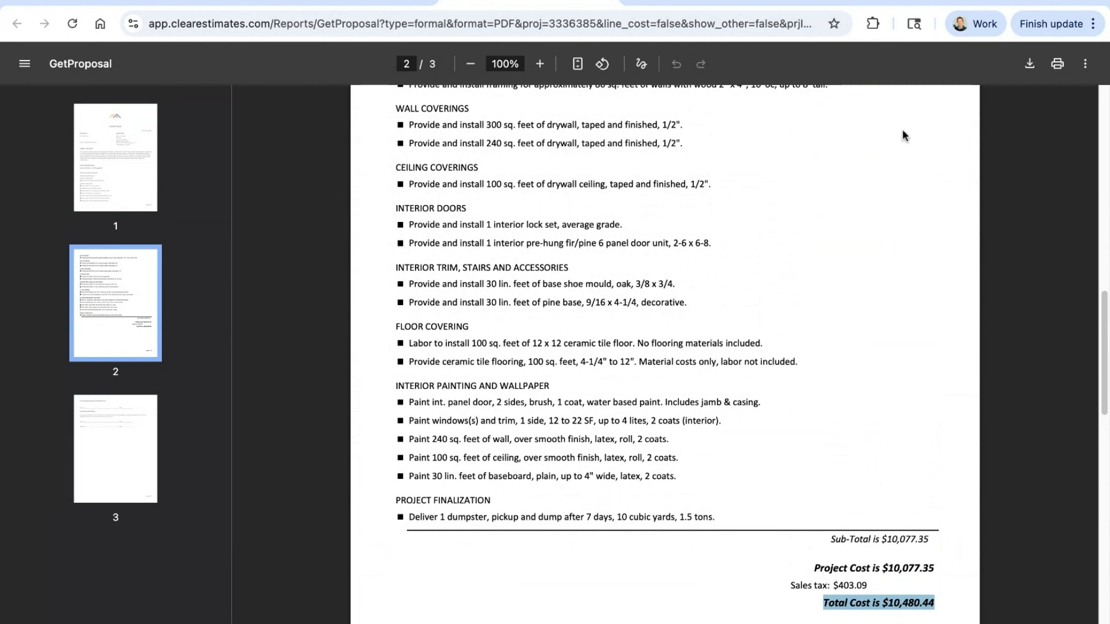
scroll(910, 225, "up", 6)
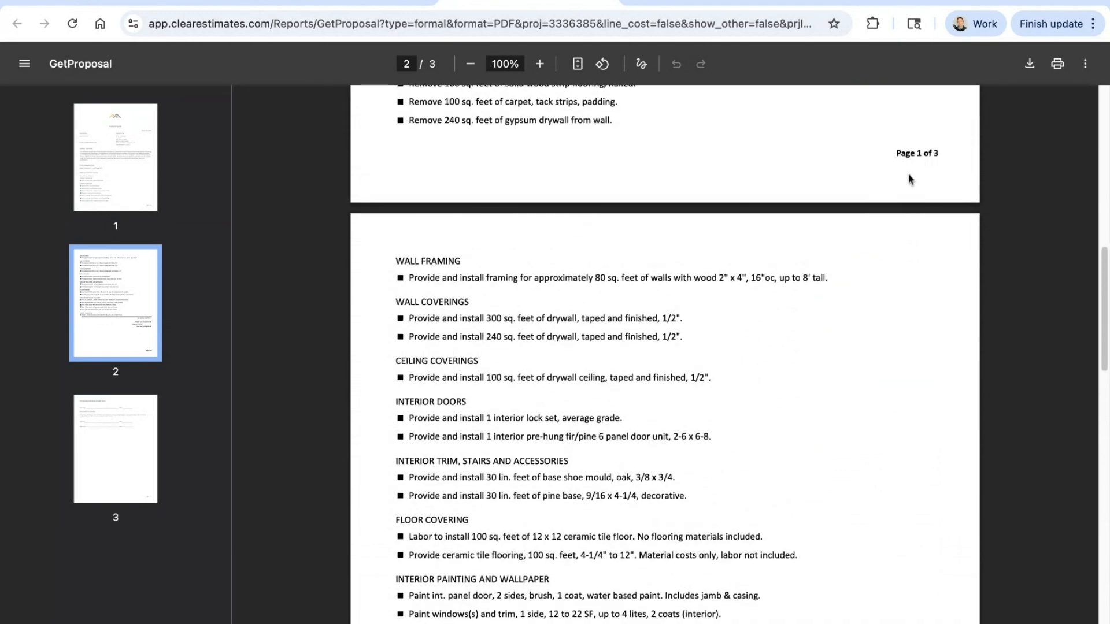
scroll(908, 194, "up", 4)
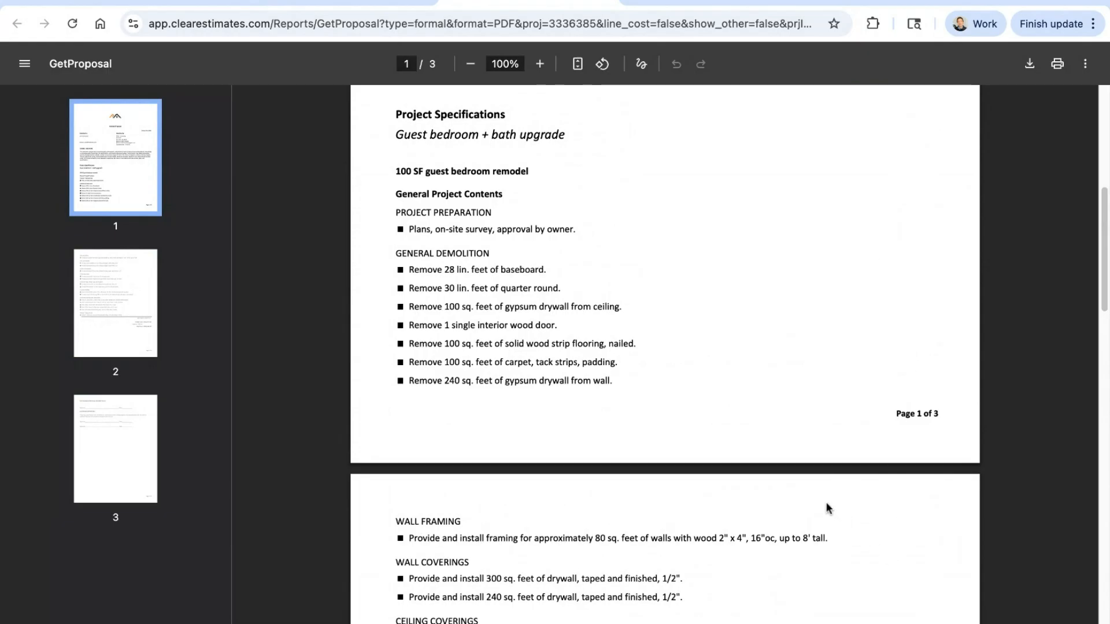
scroll(746, 394, "down", 2)
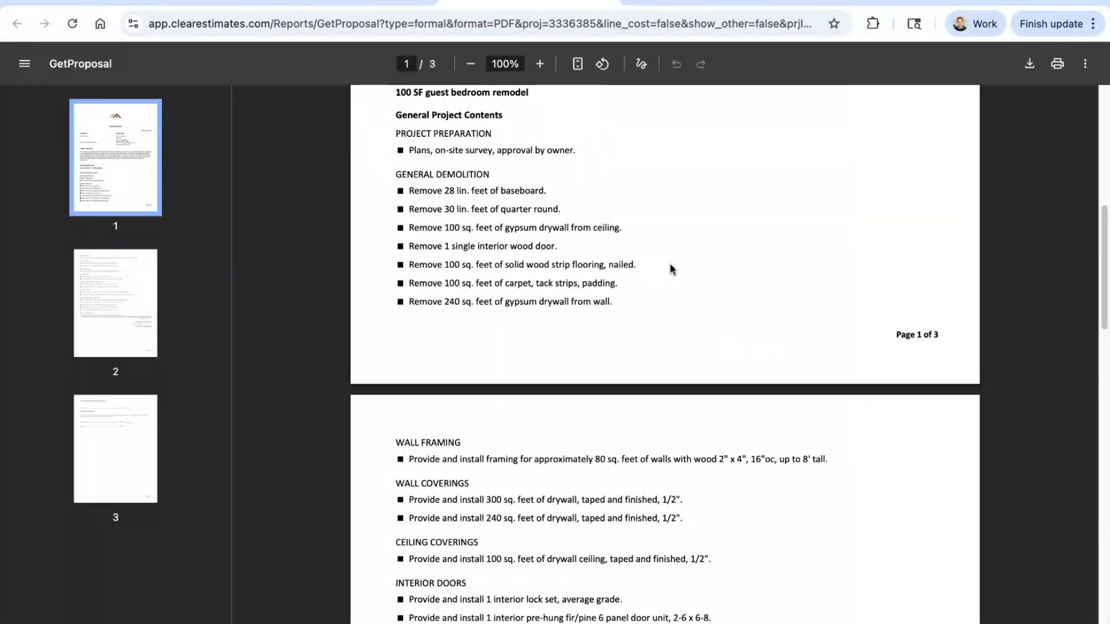
scroll(671, 270, "down", 15)
scroll(846, 304, "up", 5)
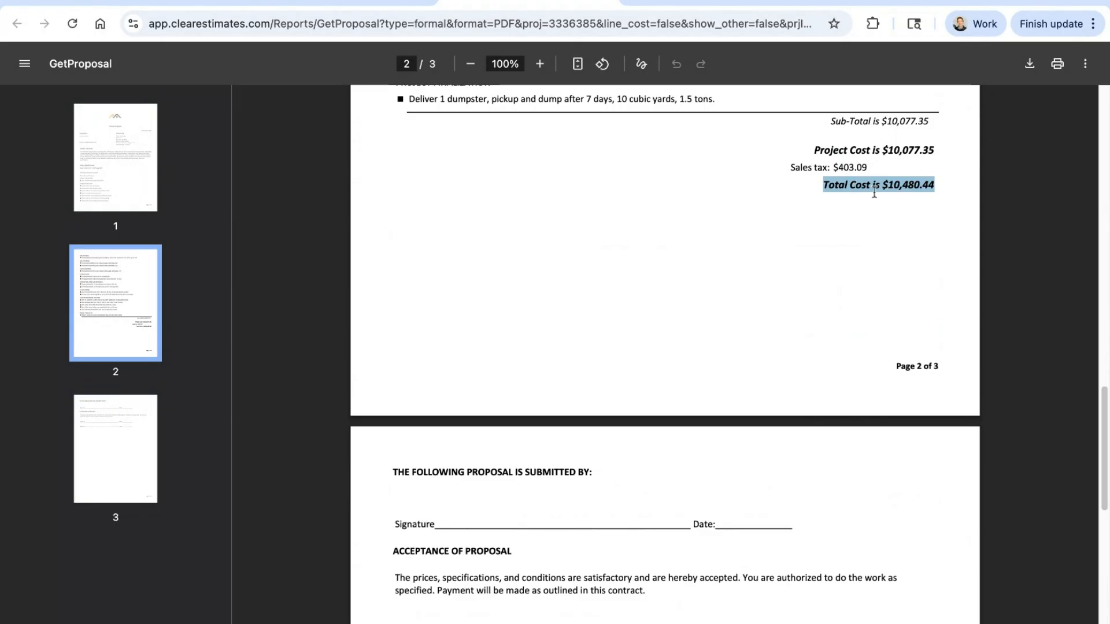
left_click(785, 292)
scroll(766, 341, "up", 6)
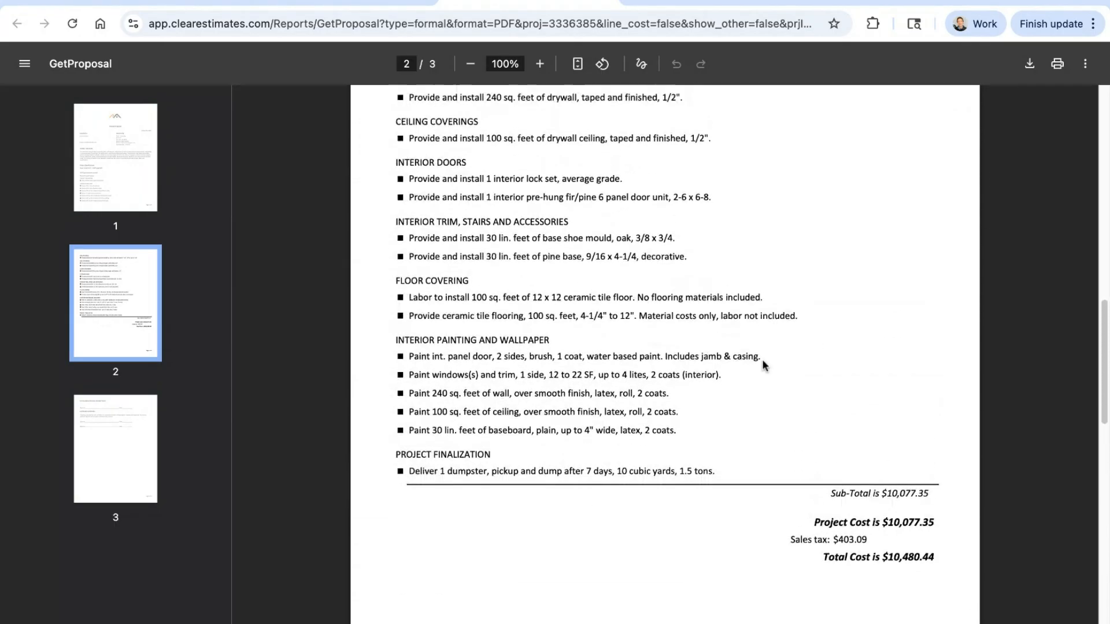
scroll(763, 365, "up", 6)
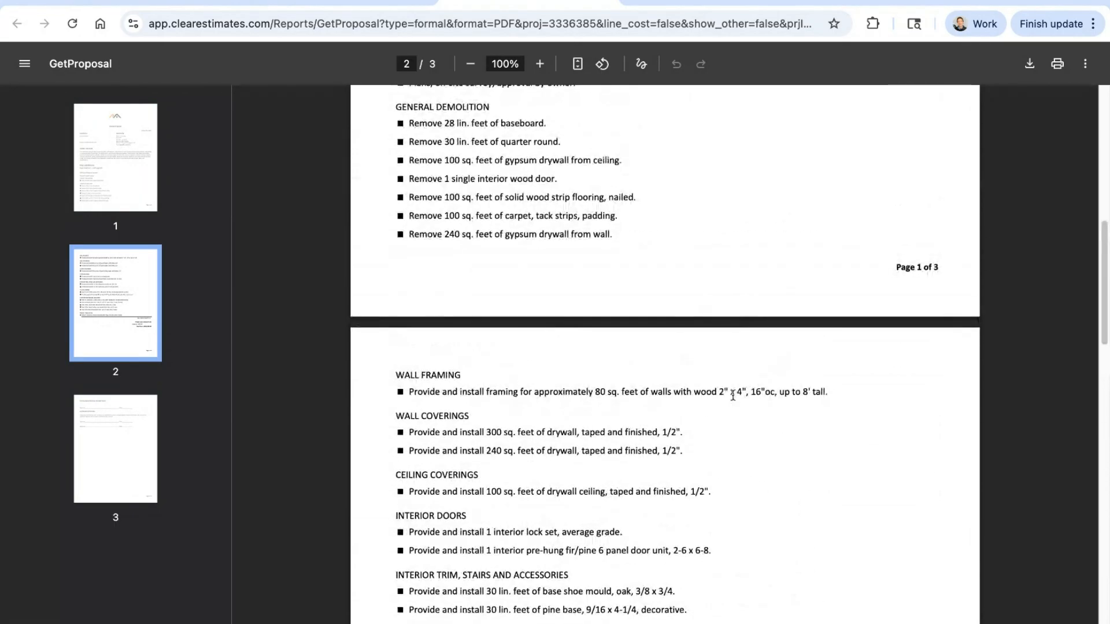
scroll(721, 389, "up", 9)
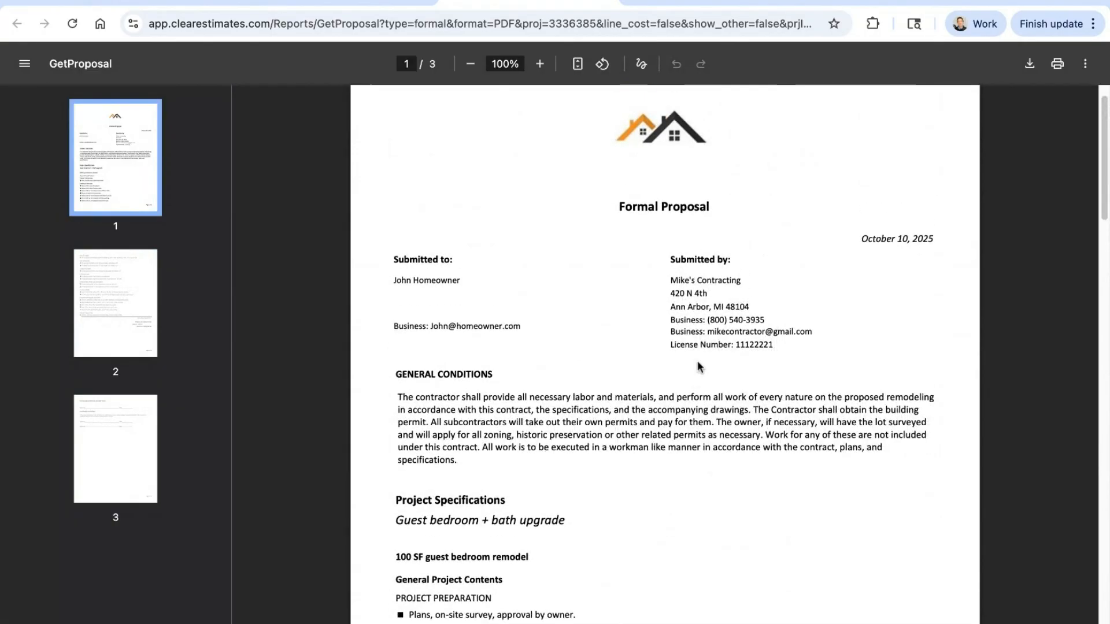
scroll(697, 366, "up", 1)
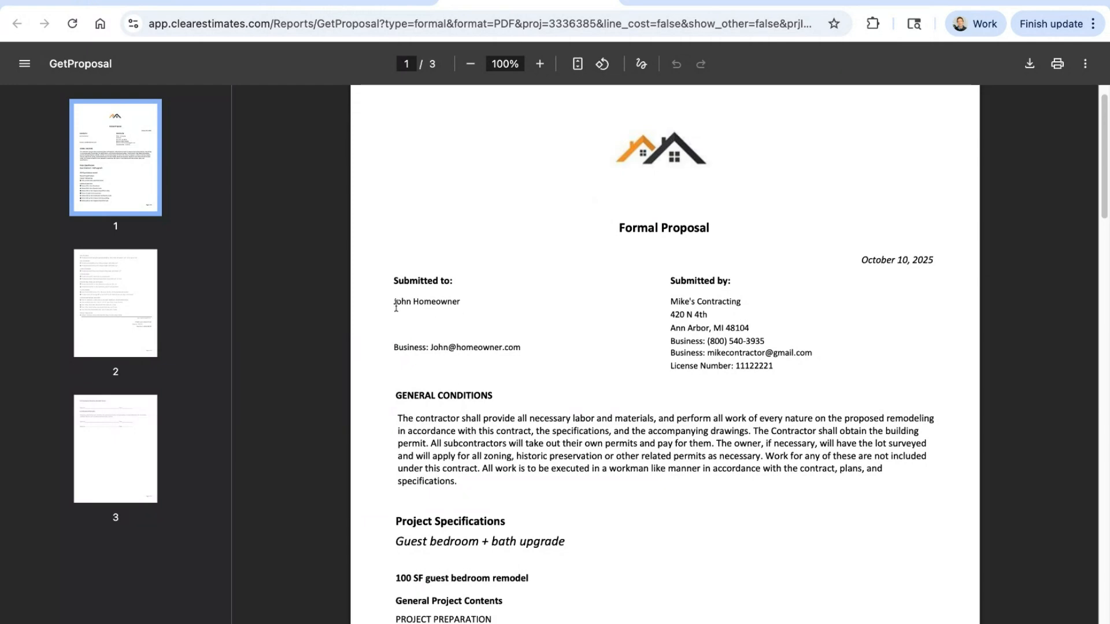
Step: Open the project's customer record for editing and fill in the street address, city, state and zip code
left_click(350, 8)
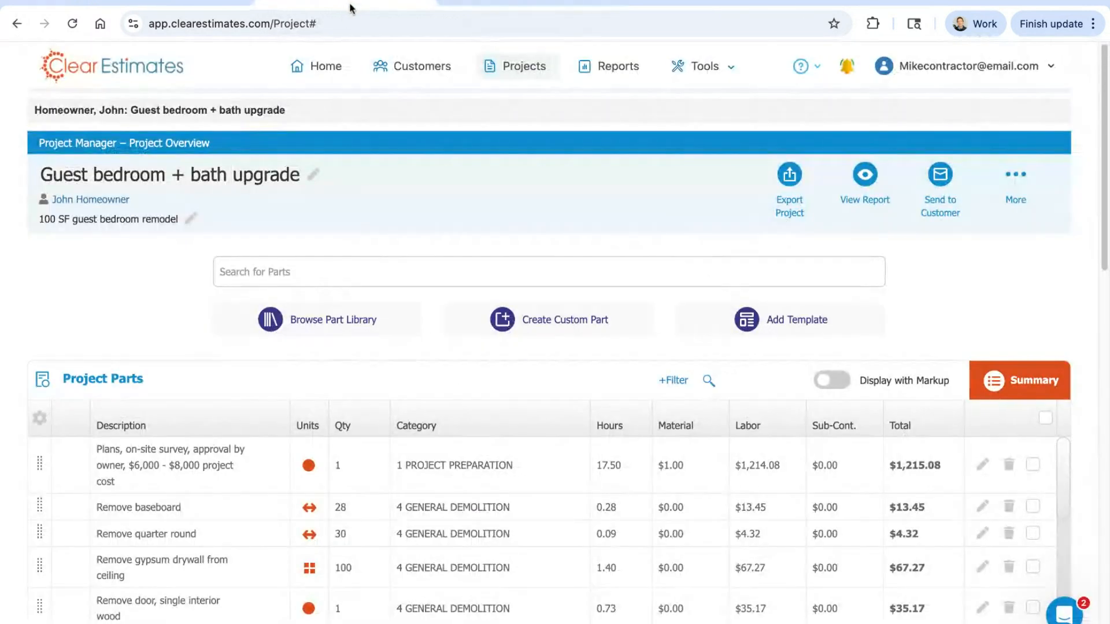
left_click(99, 201)
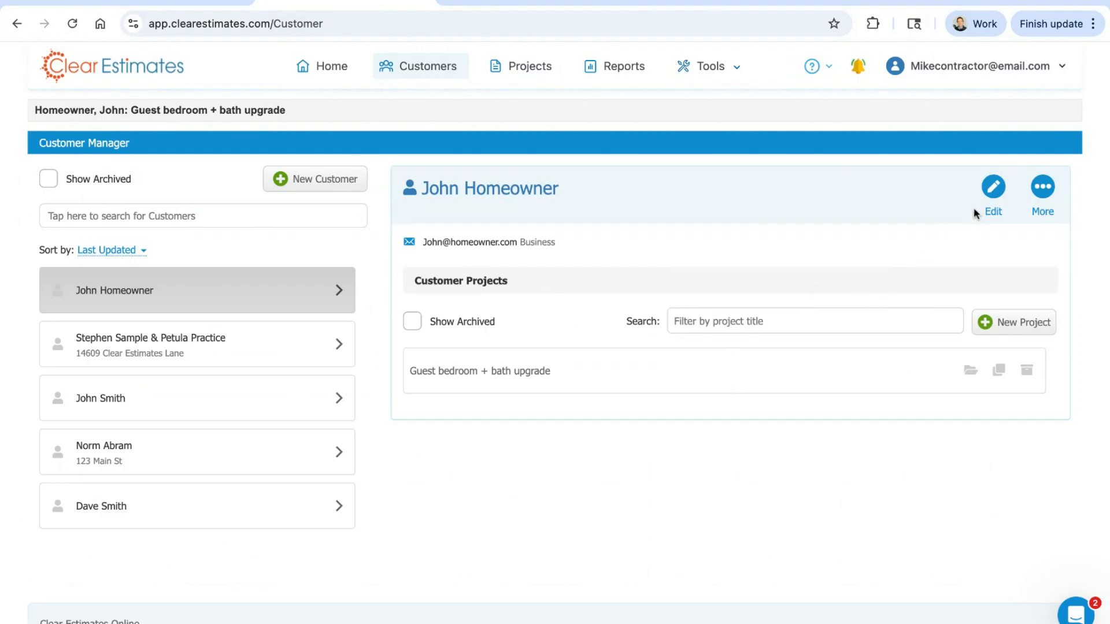
left_click(994, 188)
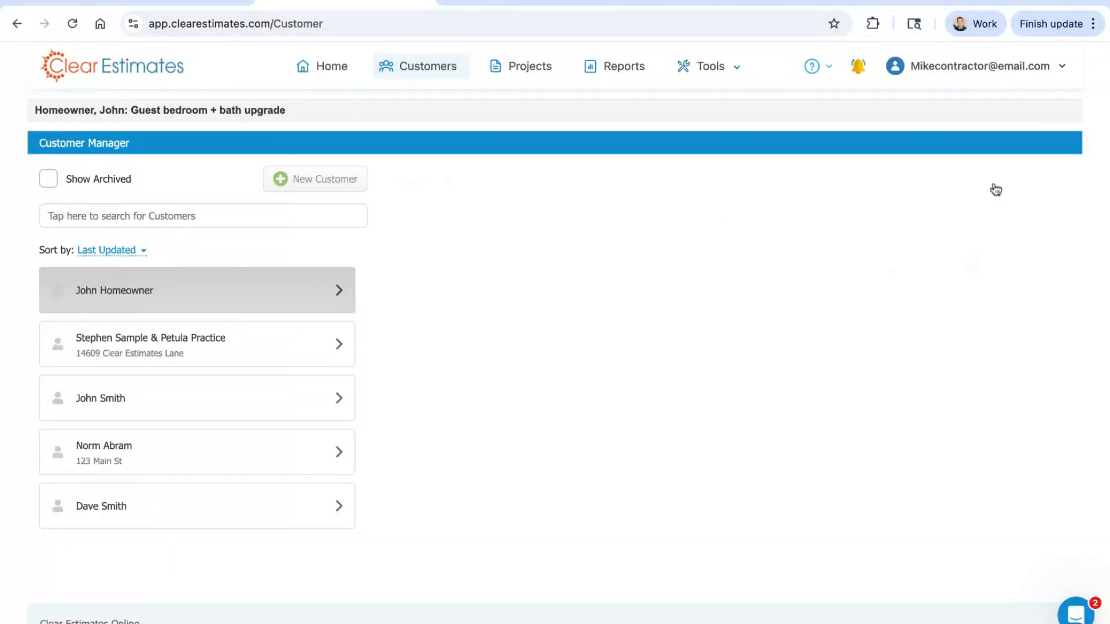
left_click(535, 349)
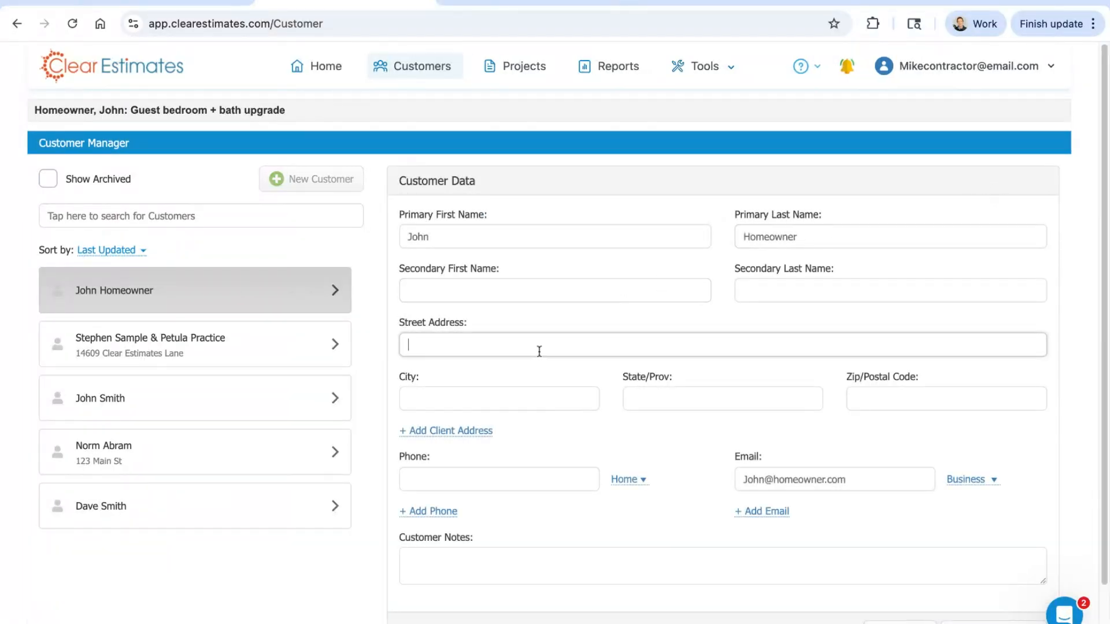
type("123 Main St")
key("Tab")
type("An")
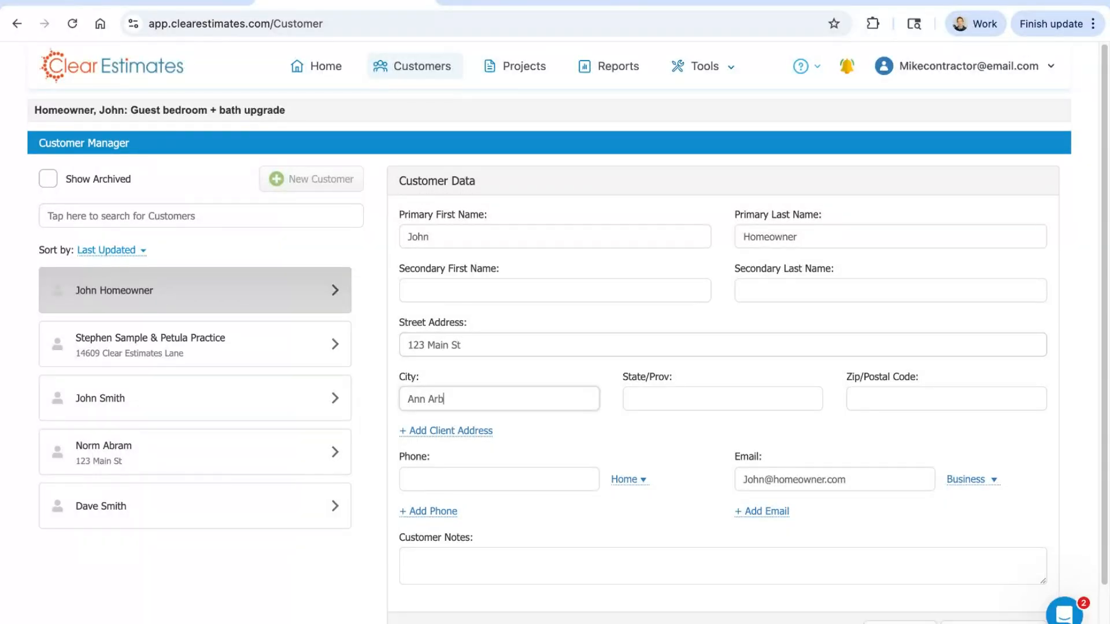
key("Tab")
type("Mi")
key("Tab")
type("48")
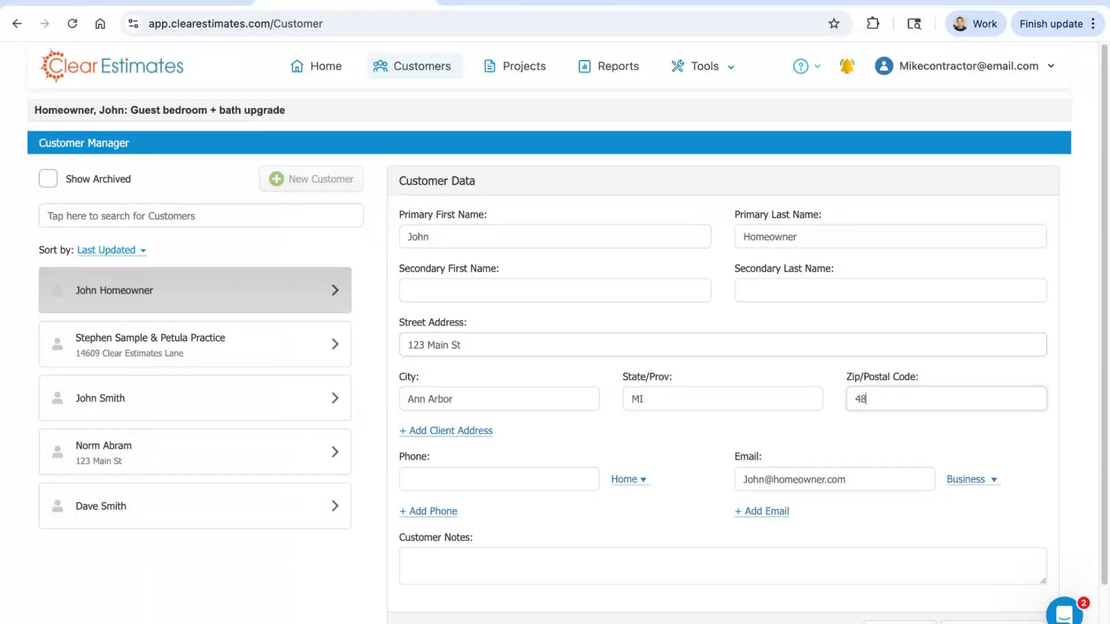
Step: Enter the customer's home phone number and save the customer record
left_click(480, 485)
type("5551112222")
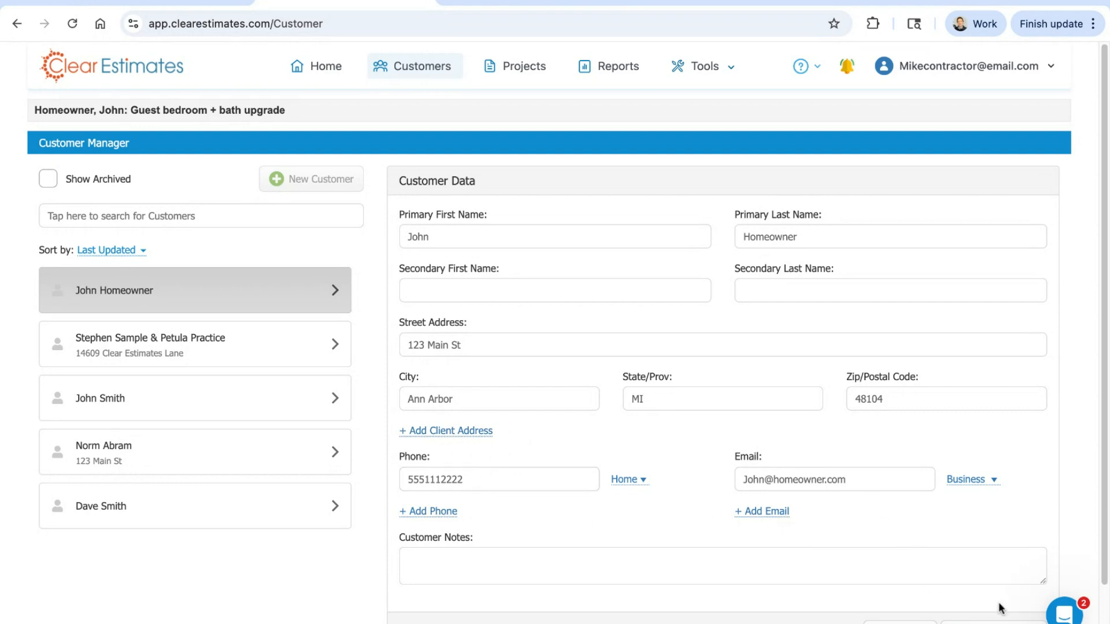
left_click(994, 622)
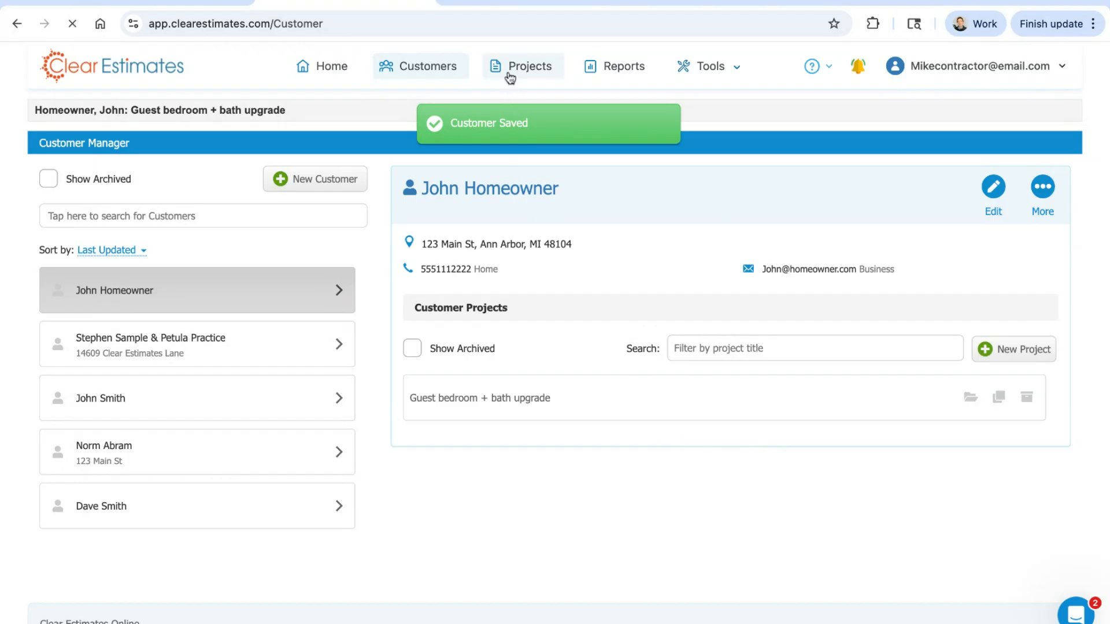
Step: Return to the project overview, and highlight the whole General Conditions paragraph in the PDF proposal
left_click(516, 75)
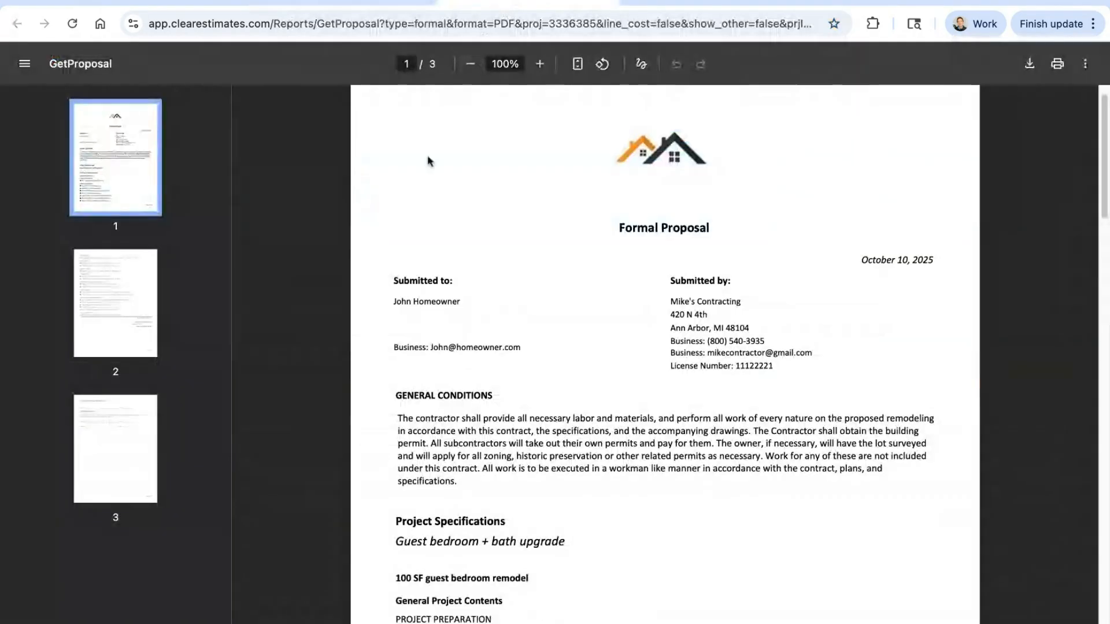
left_click(387, 1)
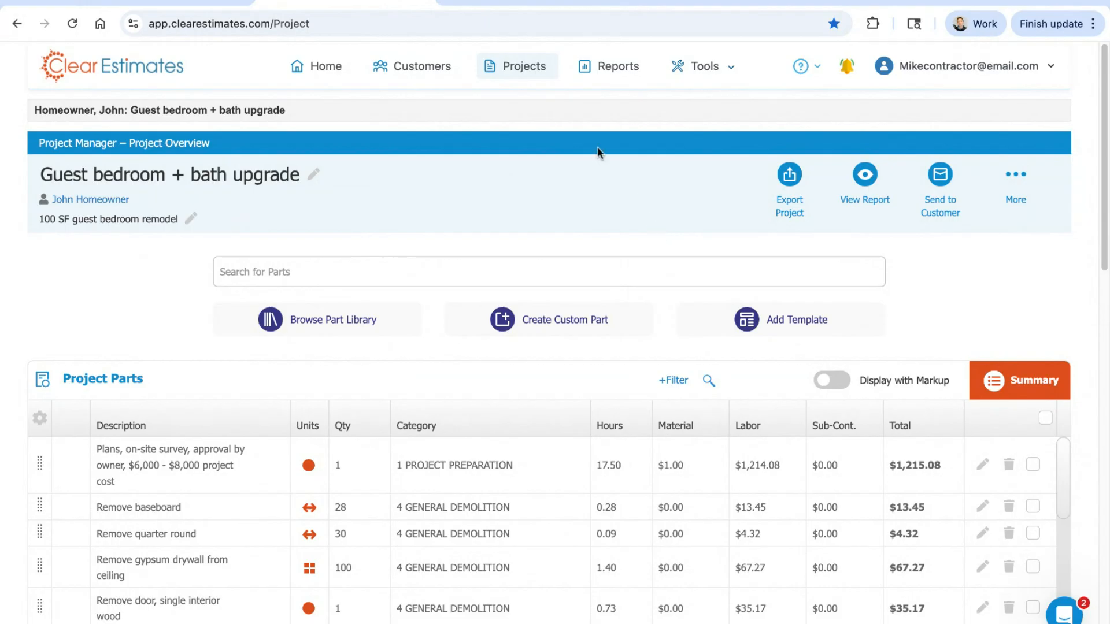
left_click(513, 2)
left_click_drag(399, 414, 462, 470)
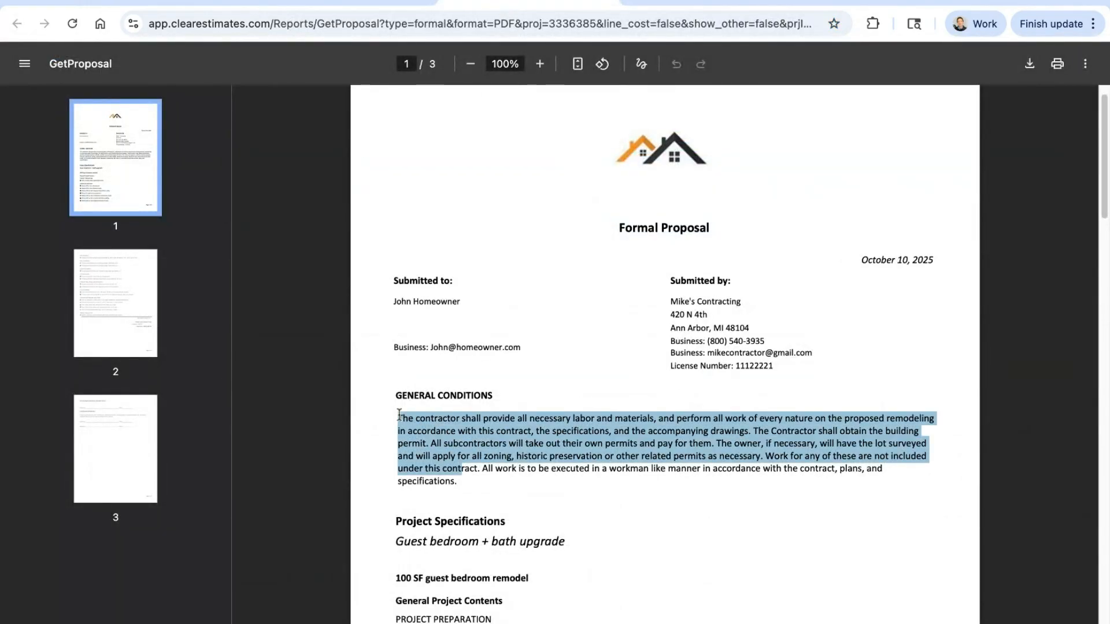
left_click_drag(398, 414, 458, 482)
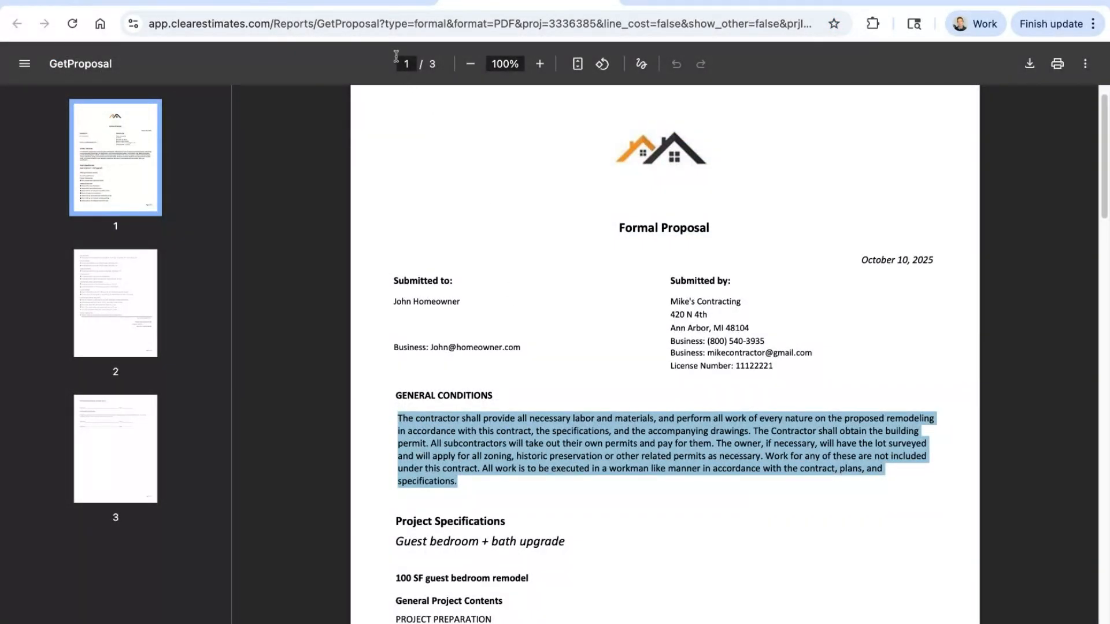
Step: Open the project's boilerplate report settings at the Boilerplate Information list of intro headings
left_click(347, 2)
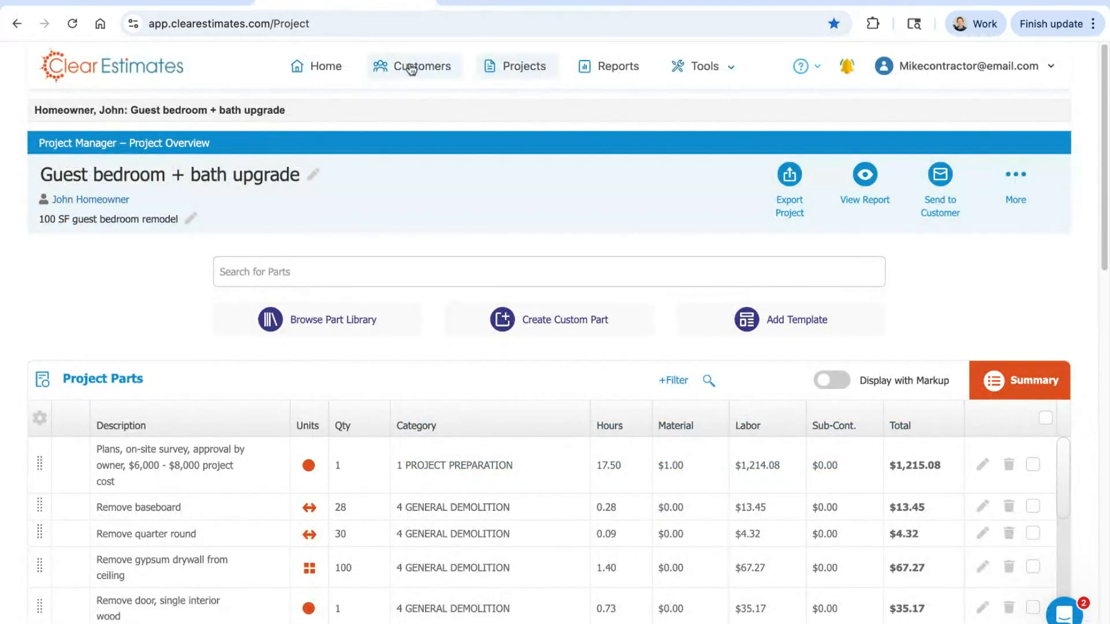
left_click(610, 74)
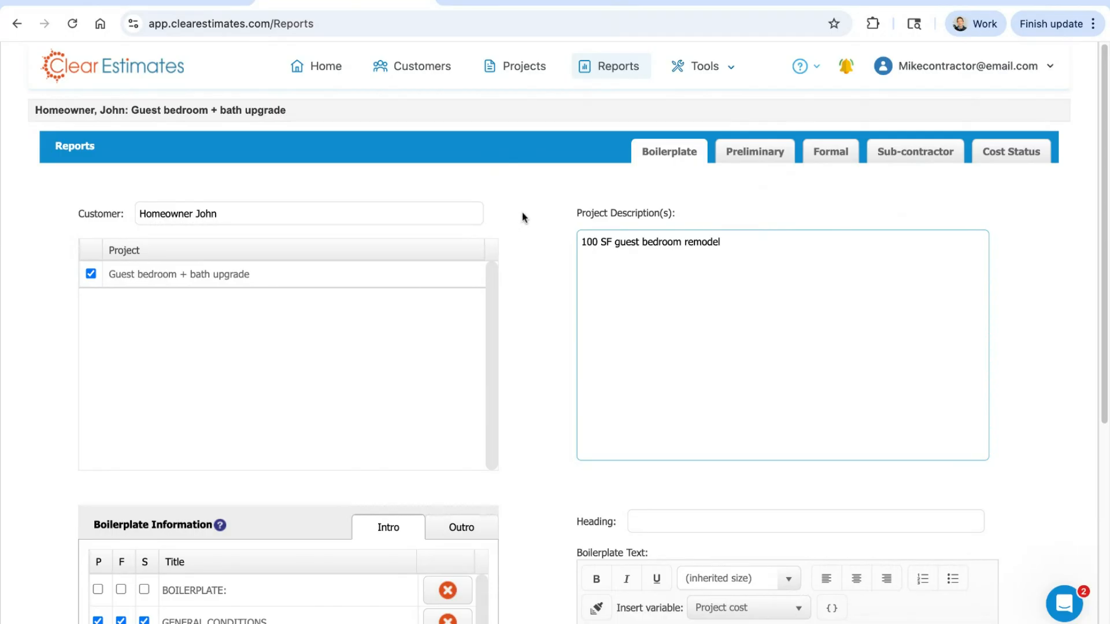
scroll(524, 218, "down", 1)
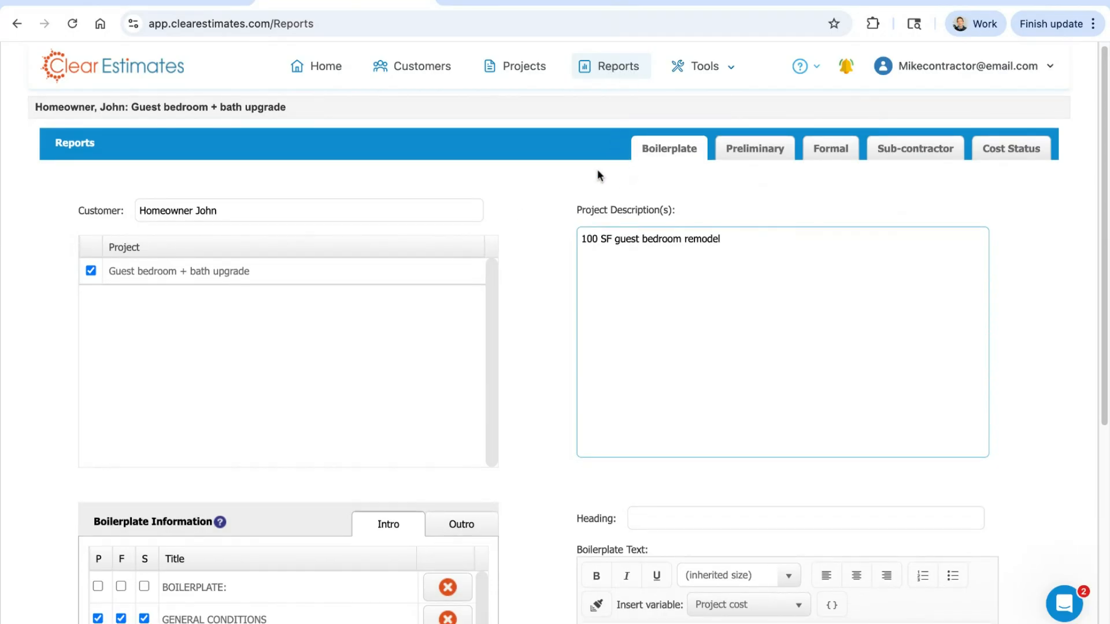
scroll(531, 228, "down", 5)
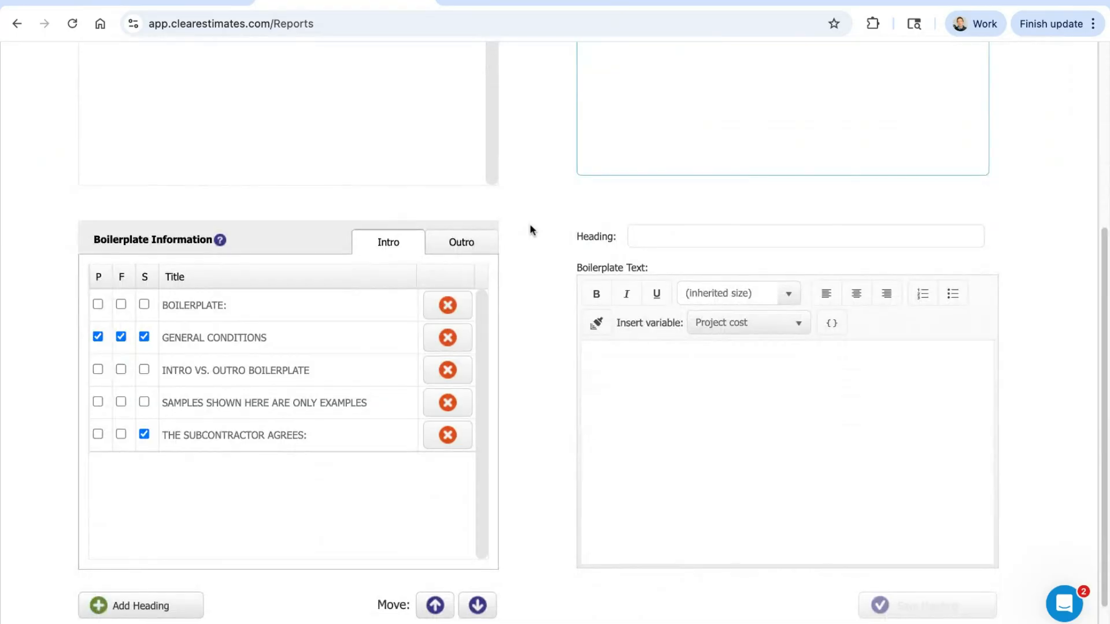
scroll(529, 223, "down", 1)
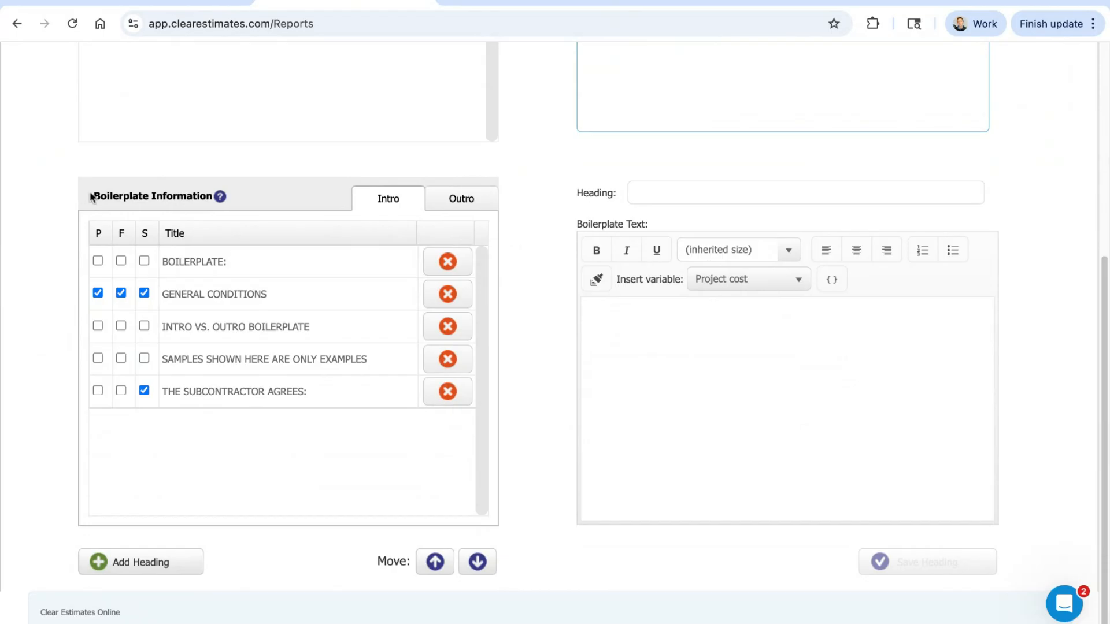
left_click(183, 204)
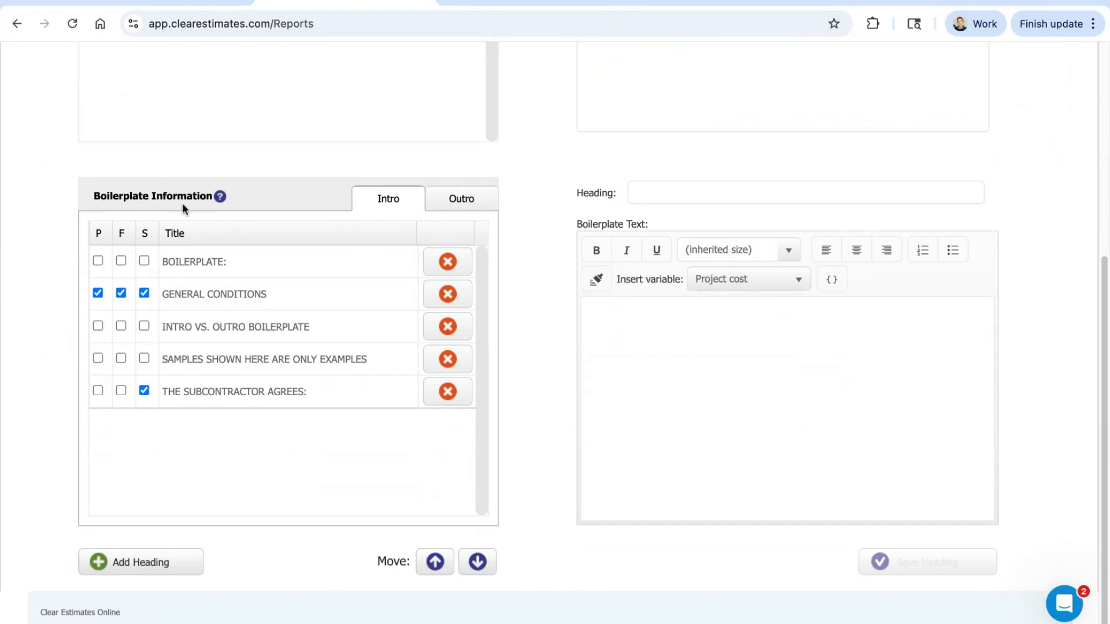
Step: Look through the boilerplate text of each intro heading, from BOILERPLATE to THE SUBCONTRACTOR AGREES and back
left_click(218, 261)
left_click(226, 297)
left_click(239, 328)
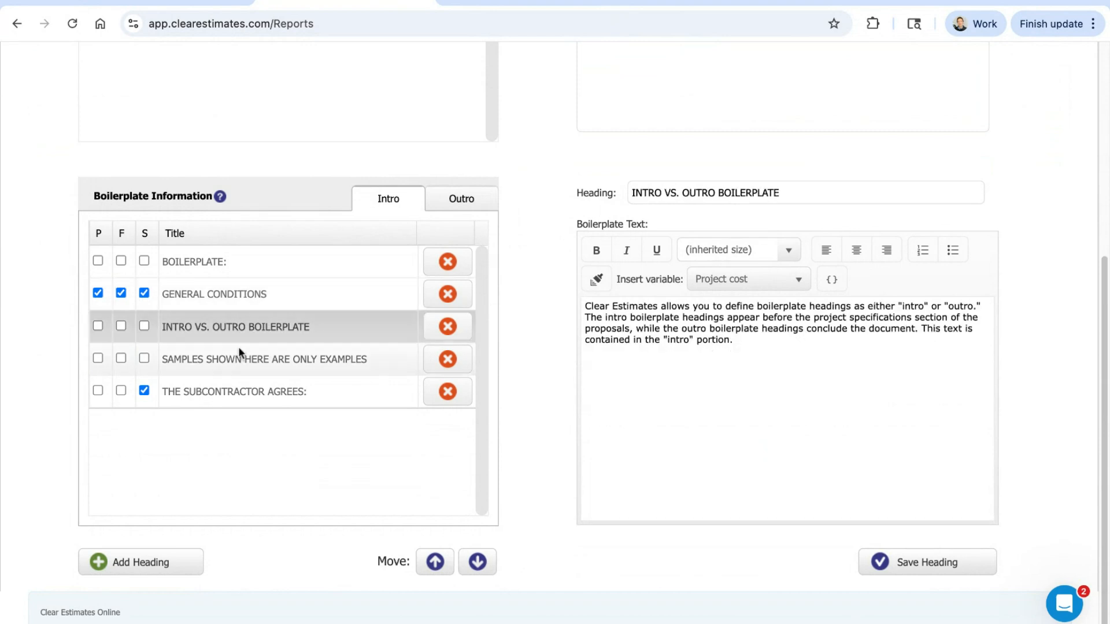
left_click(241, 359)
left_click(233, 382)
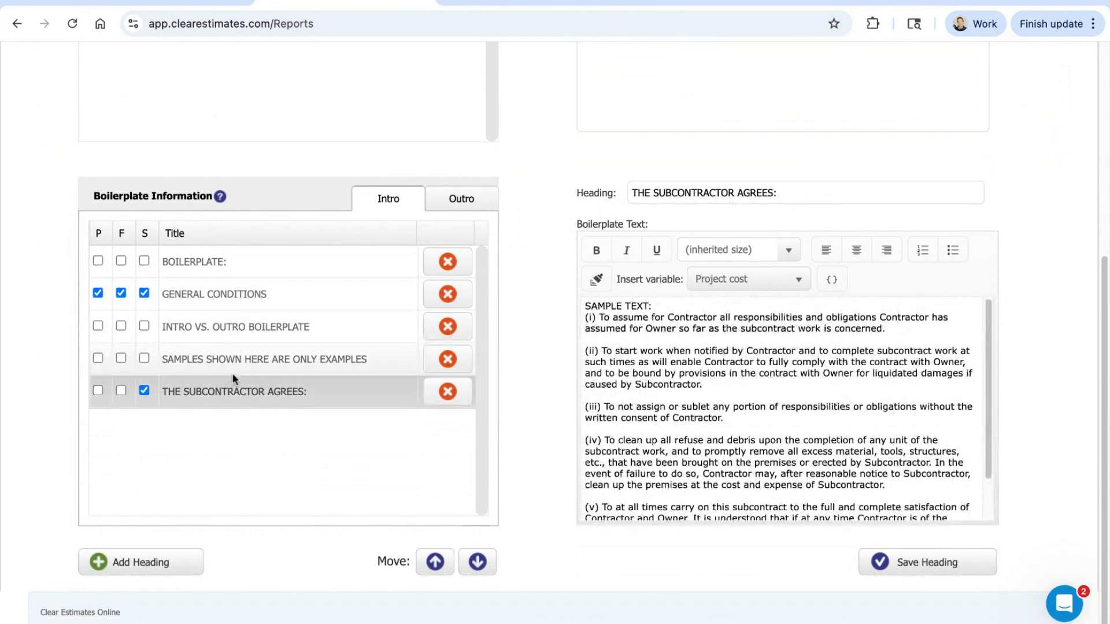
left_click(238, 350)
left_click(241, 329)
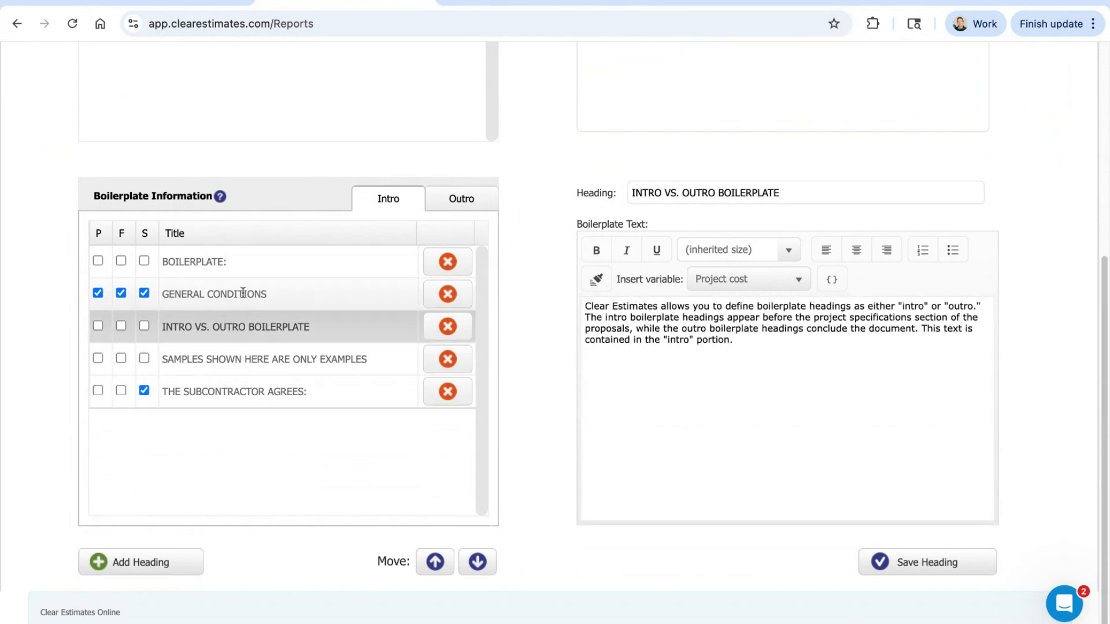
left_click(243, 293)
left_click(236, 263)
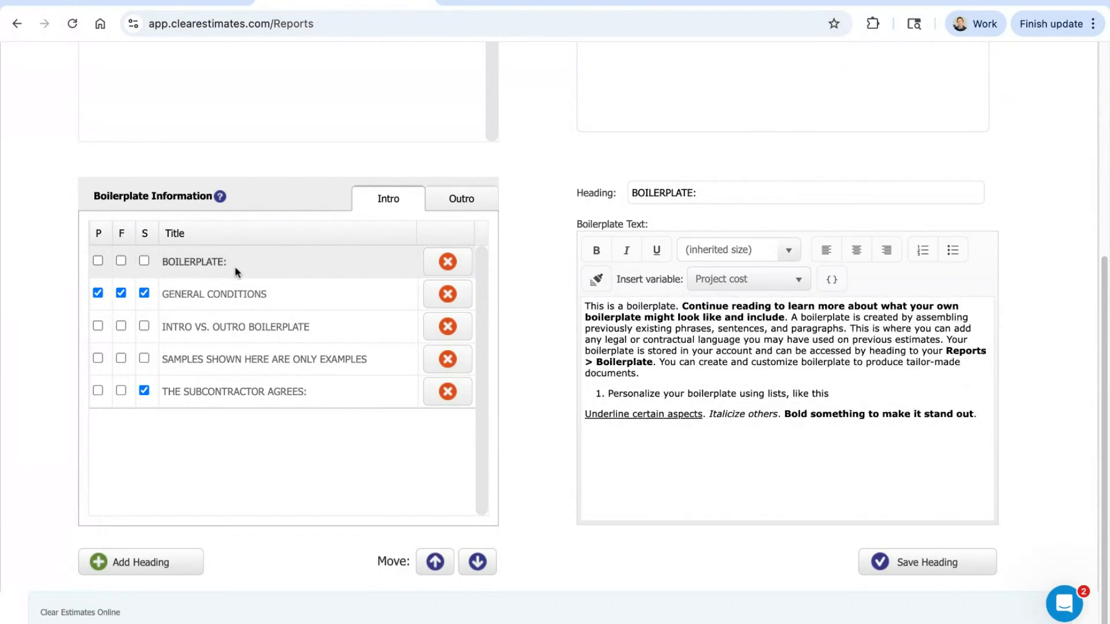
Step: Examine the GENERAL CONDITIONS, INTRO VS. OUTRO BOILERPLATE and SAMPLES SHOWN HERE ARE ONLY EXAMPLES texts, highlighting the latter two
left_click(226, 296)
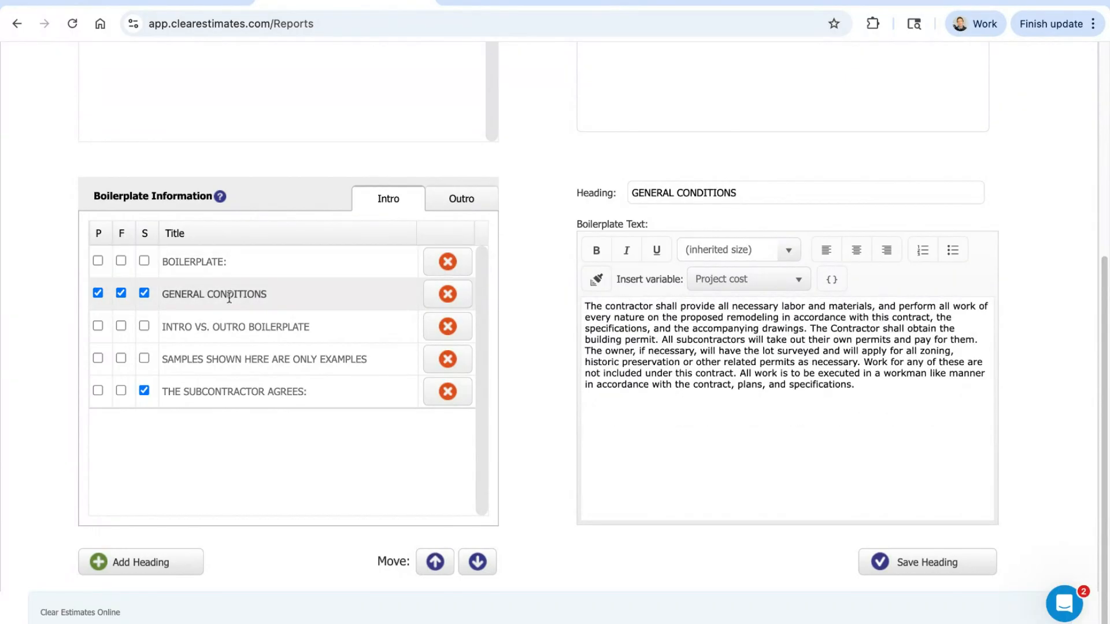
left_click(229, 326)
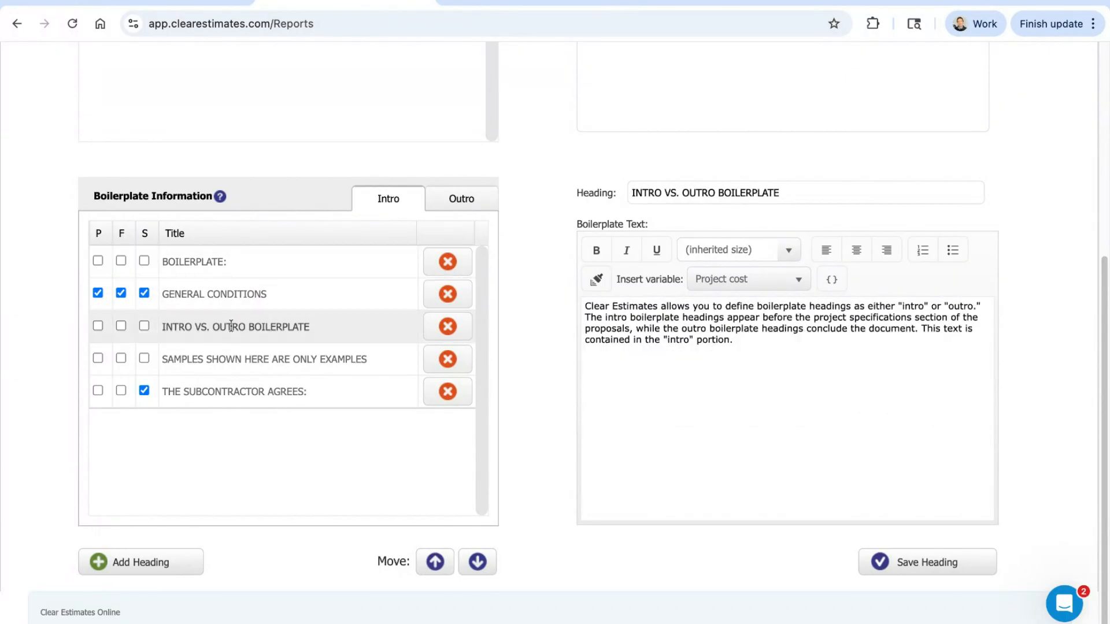
triple_click(756, 354)
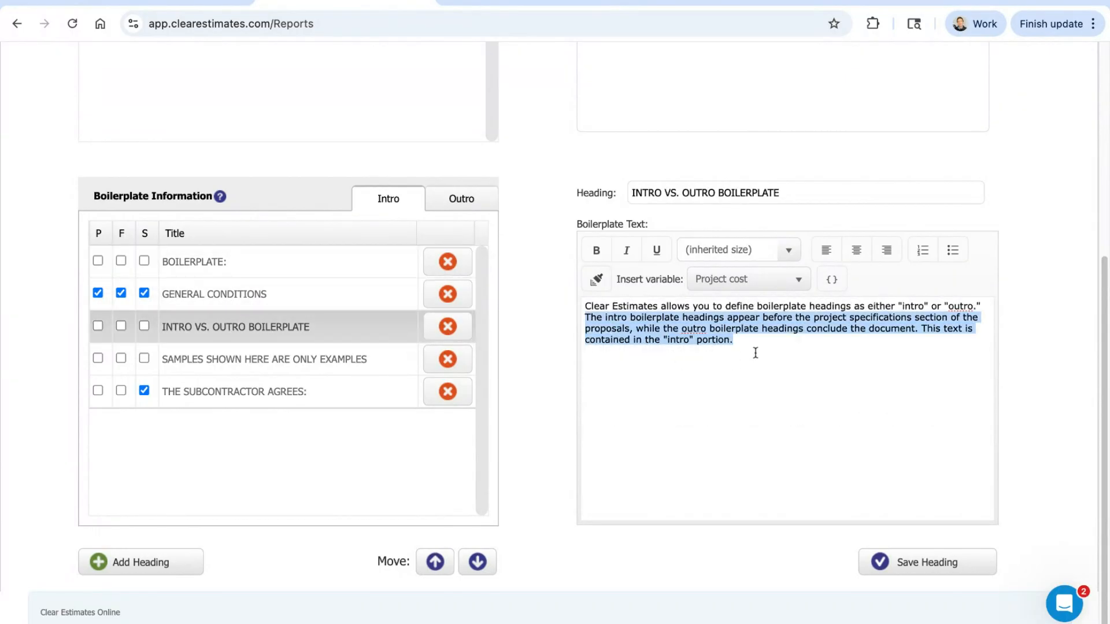
left_click(311, 369)
left_click_drag(874, 374, 585, 306)
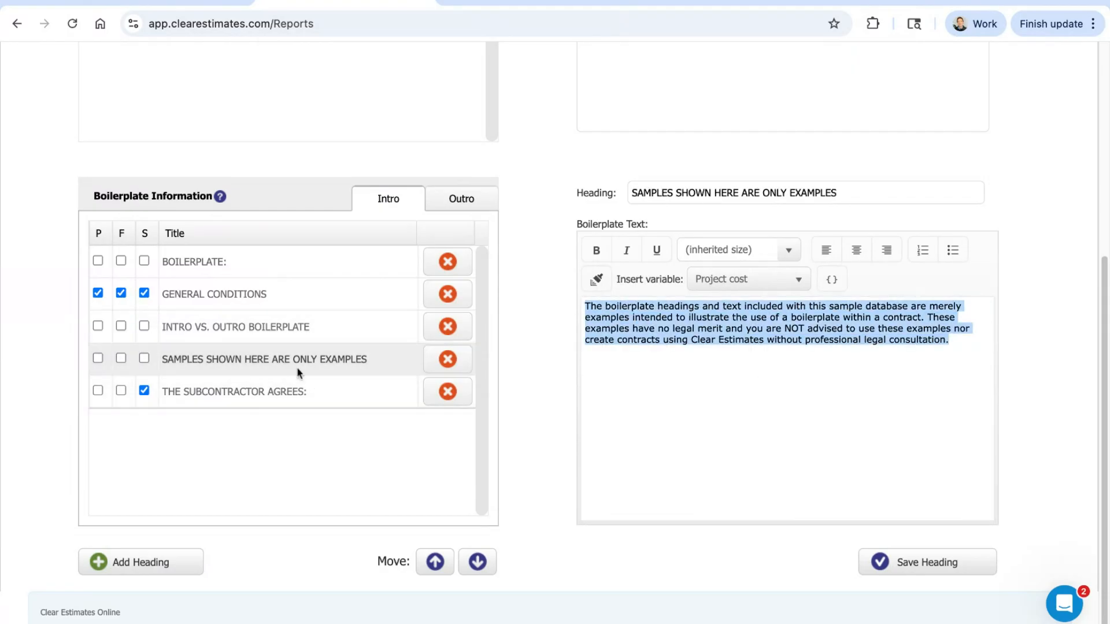
left_click(291, 305)
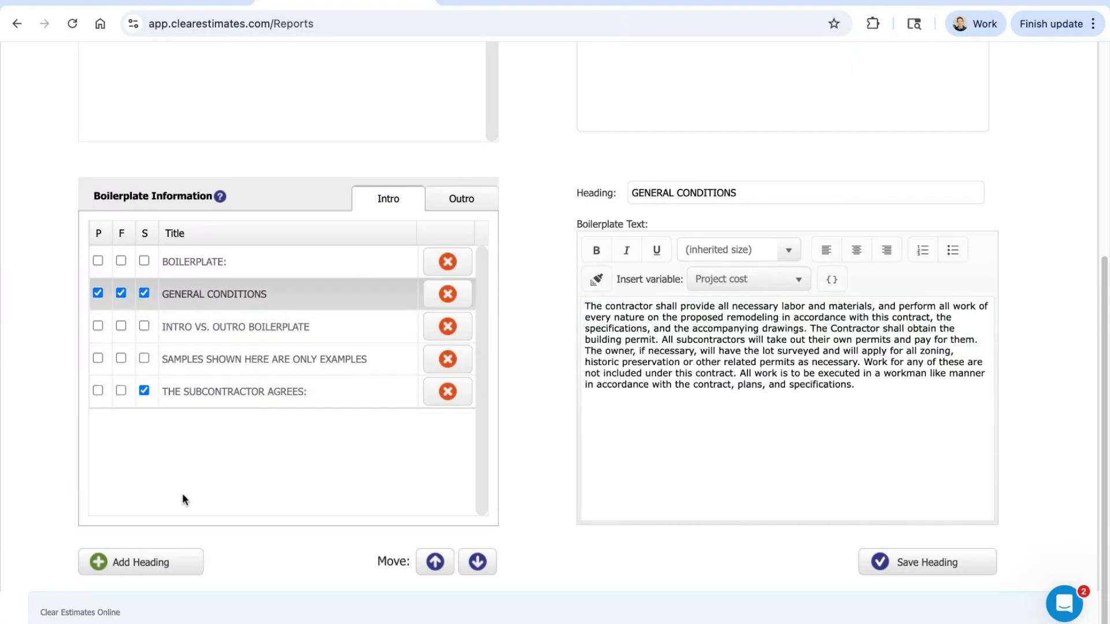
Step: Add a new intro heading at the end of the boilerplate list and name it General Agreement
left_click(141, 566)
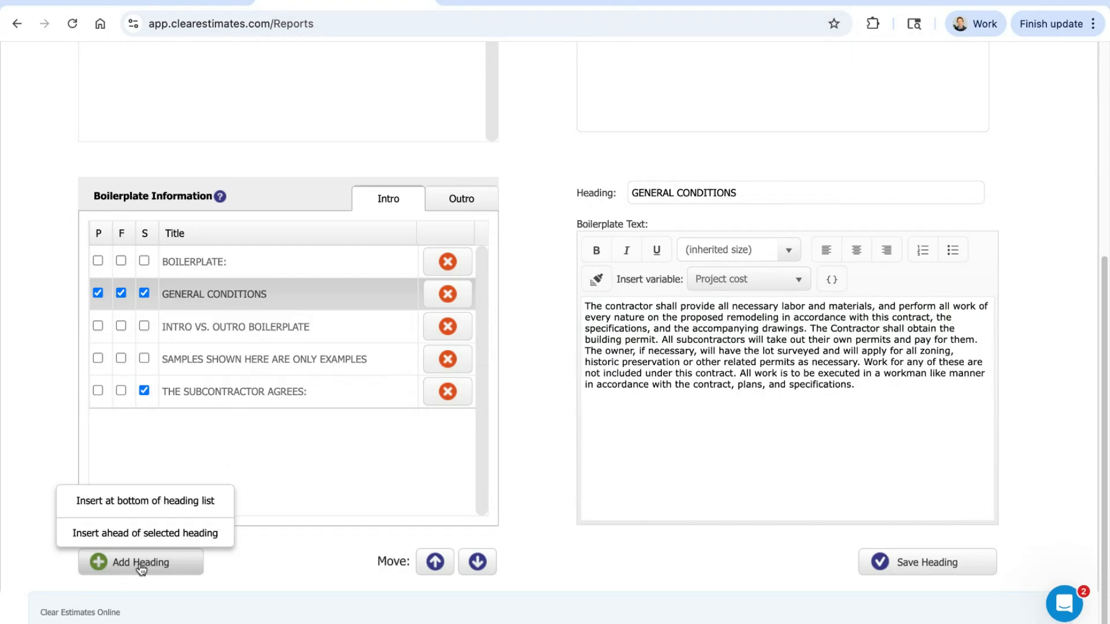
left_click(141, 569)
left_click(194, 424)
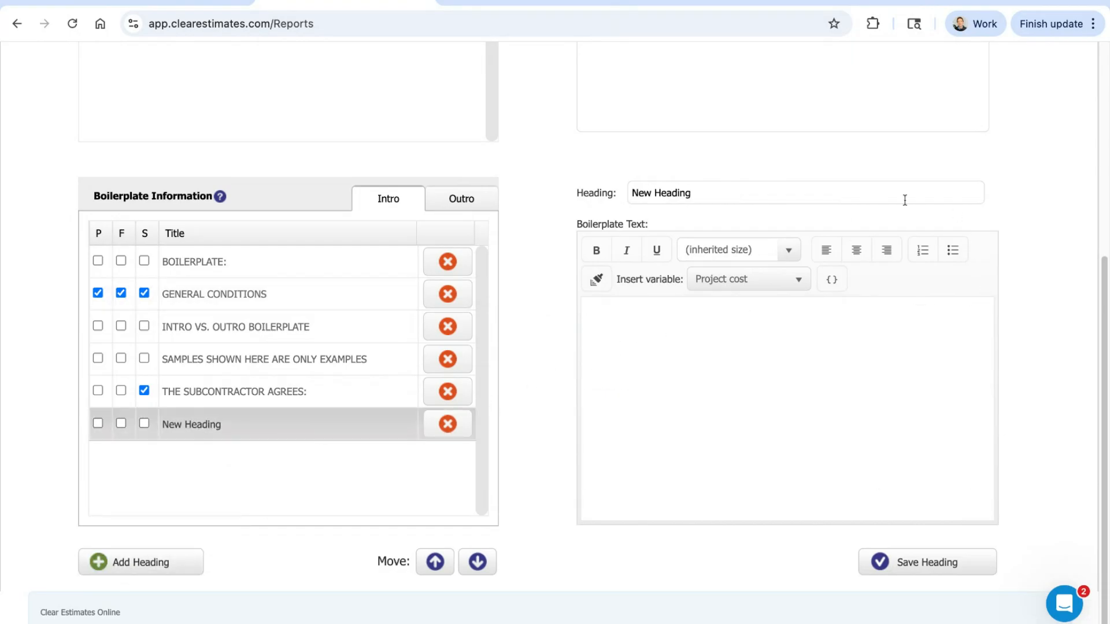
triple_click(708, 192)
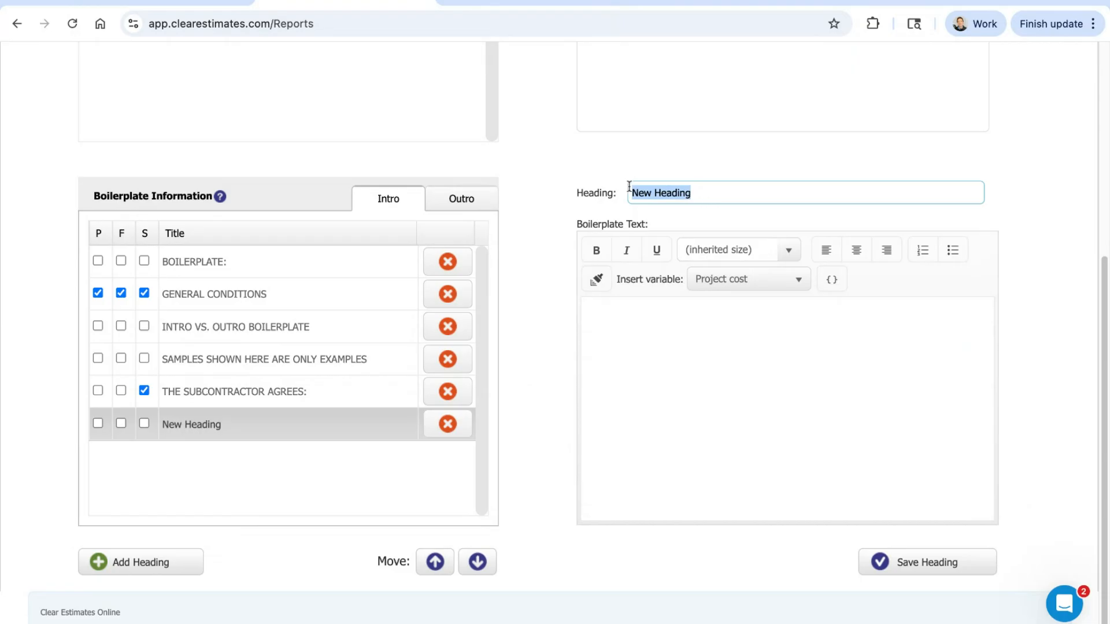
type("General Ag")
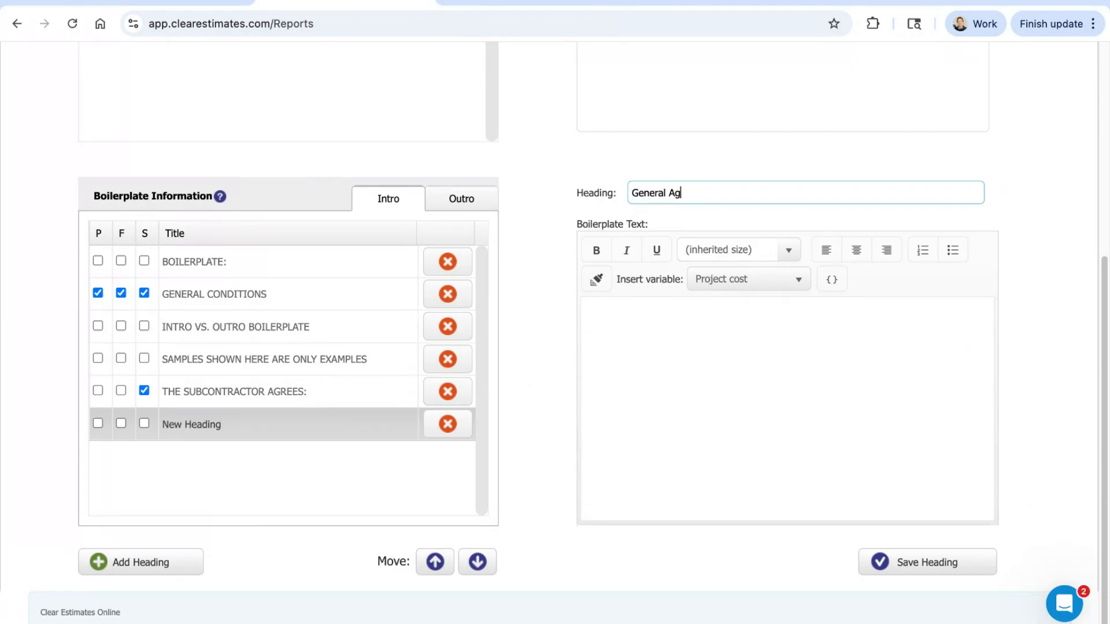
type("reement")
Step: Enter "Contract language" as the General Agreement boilerplate text and highlight the Insert variable label
left_click(680, 358)
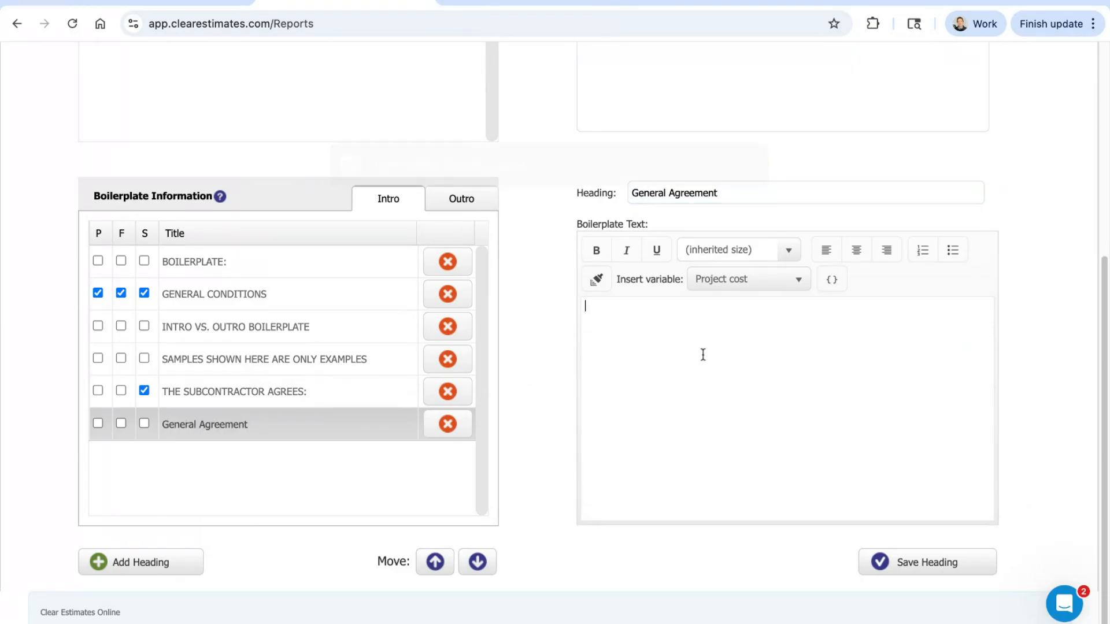
type("Contac")
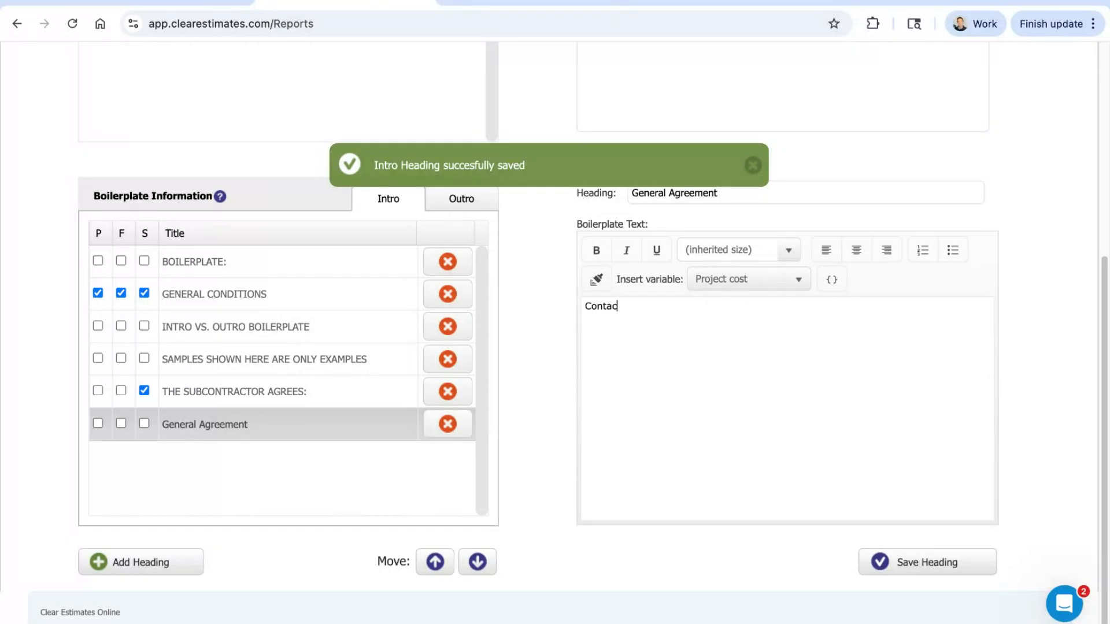
key("BackSpace")
type("ct language")
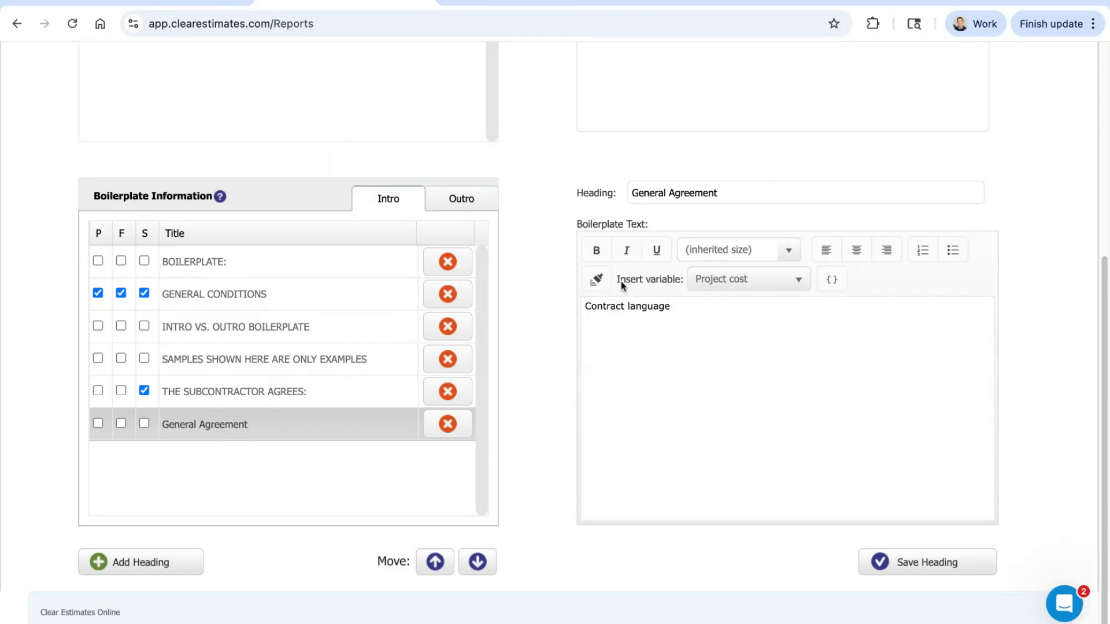
left_click_drag(620, 281, 684, 281)
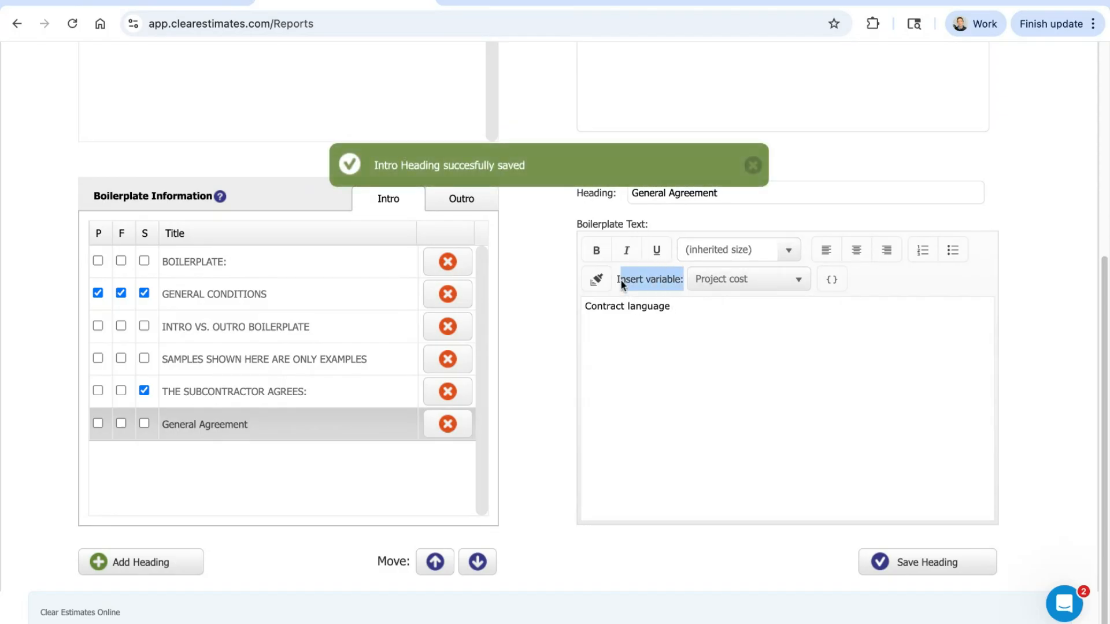
Step: Try inserting the Project cost variable after the General Agreement contract language, and remove the inserted variable from the text
left_click(771, 283)
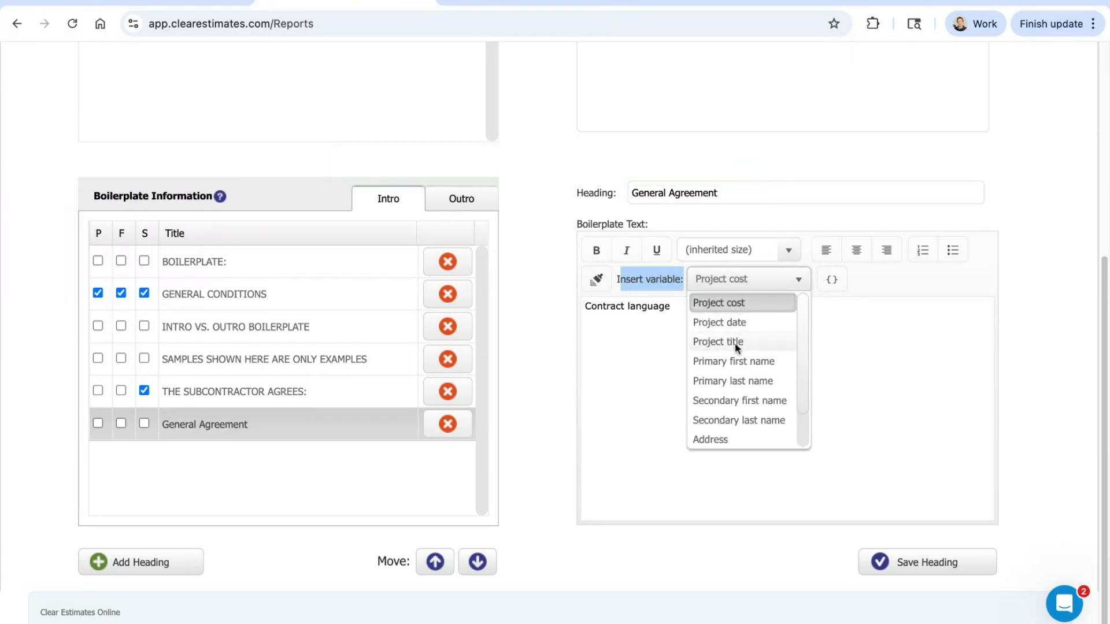
left_click(727, 304)
left_click(720, 312)
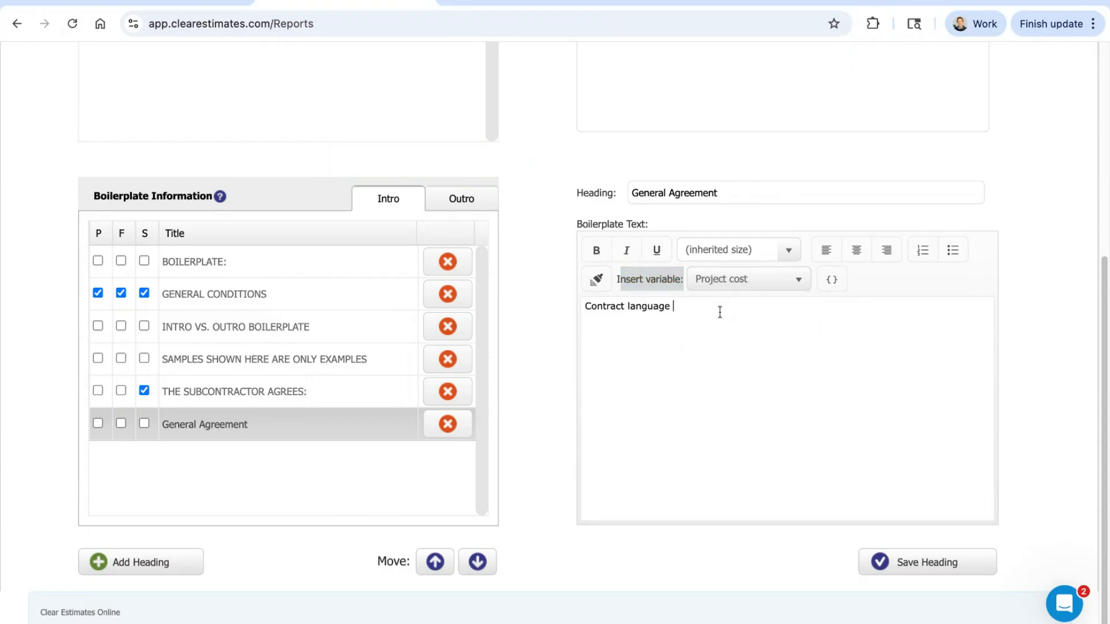
left_click(832, 283)
left_click_drag(673, 308, 713, 305)
left_click(759, 327)
key("shift+Left")
key("shift+Left")
key("shift+Left")
key("shift+Left")
key("shift+Left")
key("shift+Left")
key("shift+Left")
key("shift+Left")
key("shift+Left")
key("shift+Left")
key("shift+Left")
key("shift+Left")
key("shift+Right")
key("shift+Right")
key("shift+Right")
key("shift+Left")
key("BackSpace")
Step: Look through the list of variables that can be inserted in the General Agreement boilerplate text
left_click(738, 280)
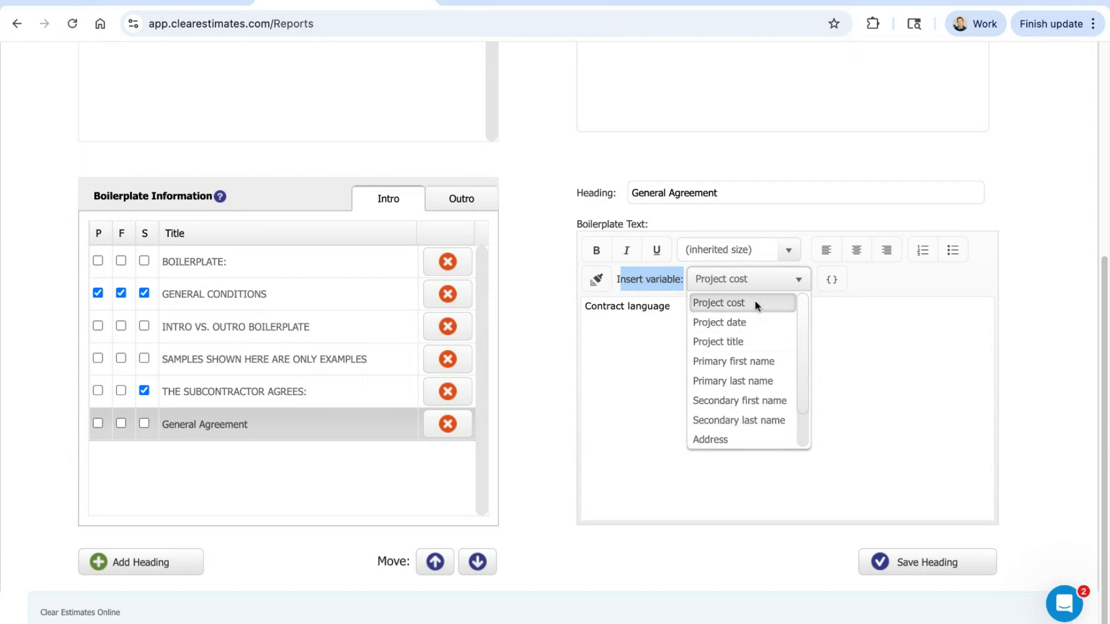
left_click(761, 280)
left_click(692, 315)
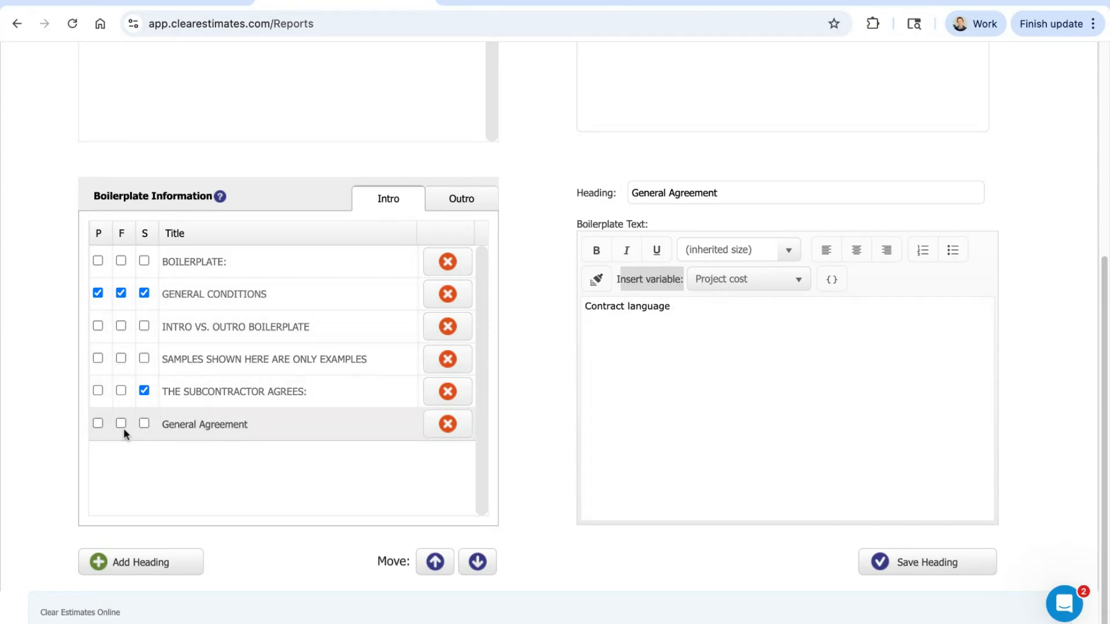
Step: Highlight the P, F and S column headings and toggle the General Agreement heading's F option on and off
double_click(96, 233)
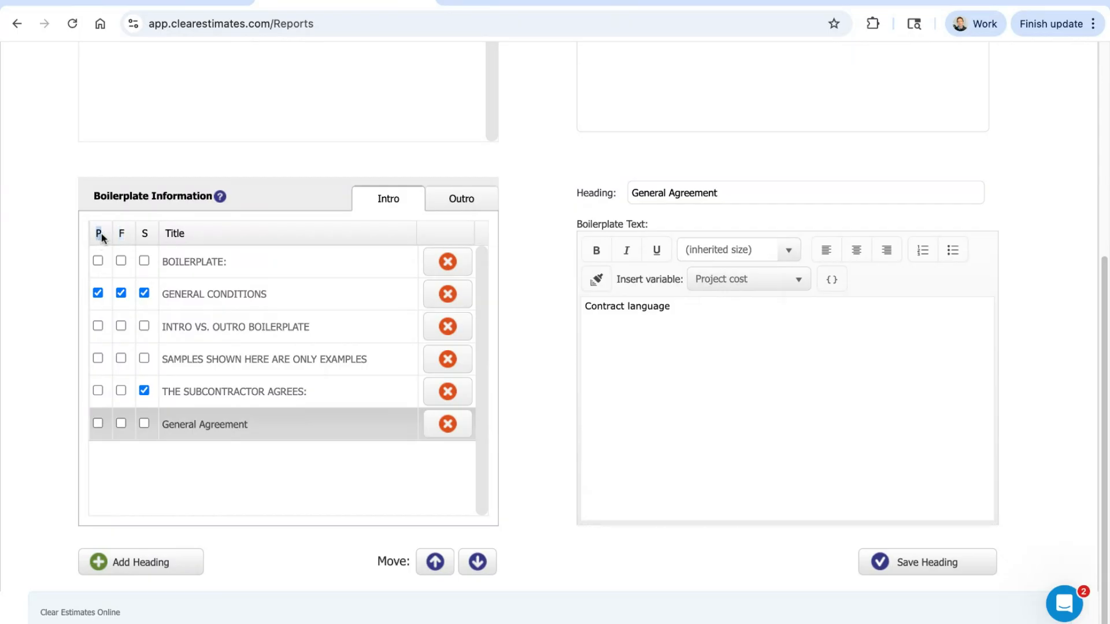
double_click(144, 233)
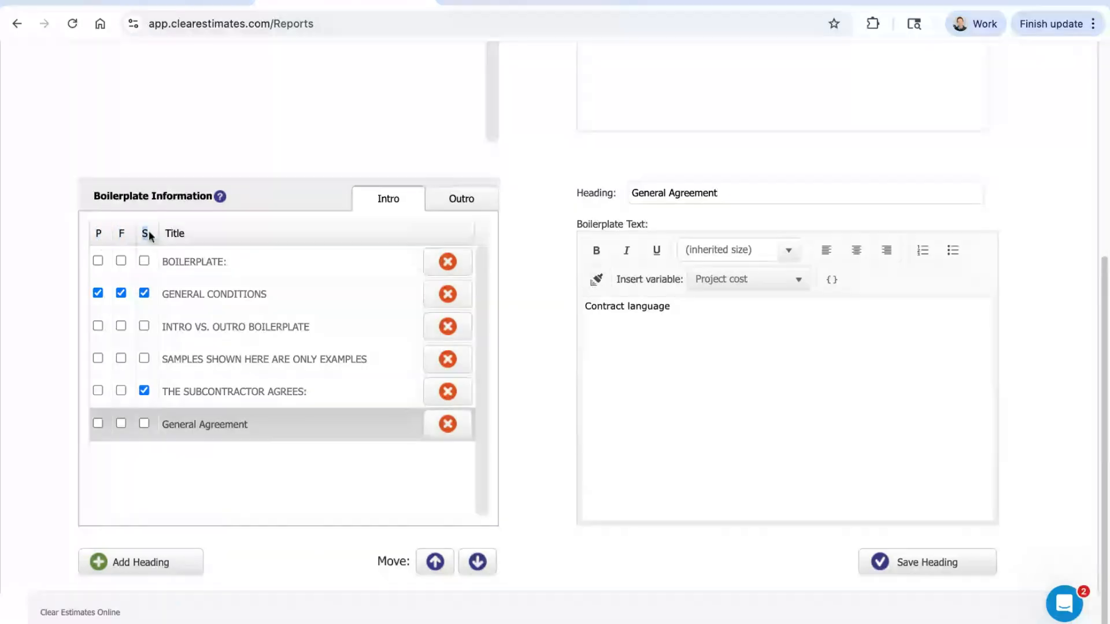
left_click(122, 424)
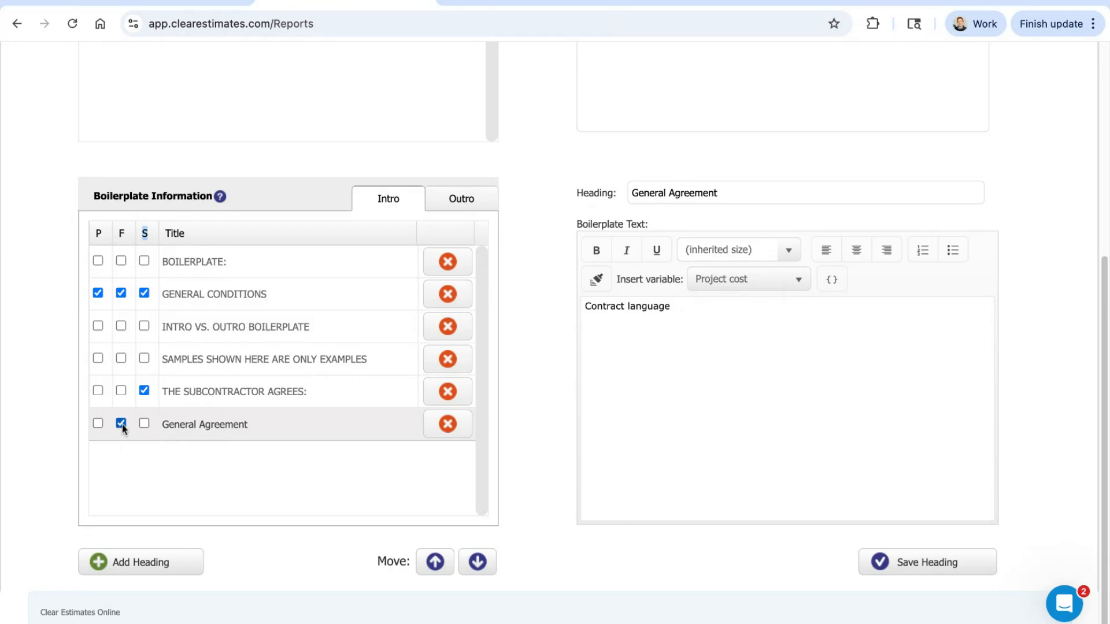
left_click(120, 424)
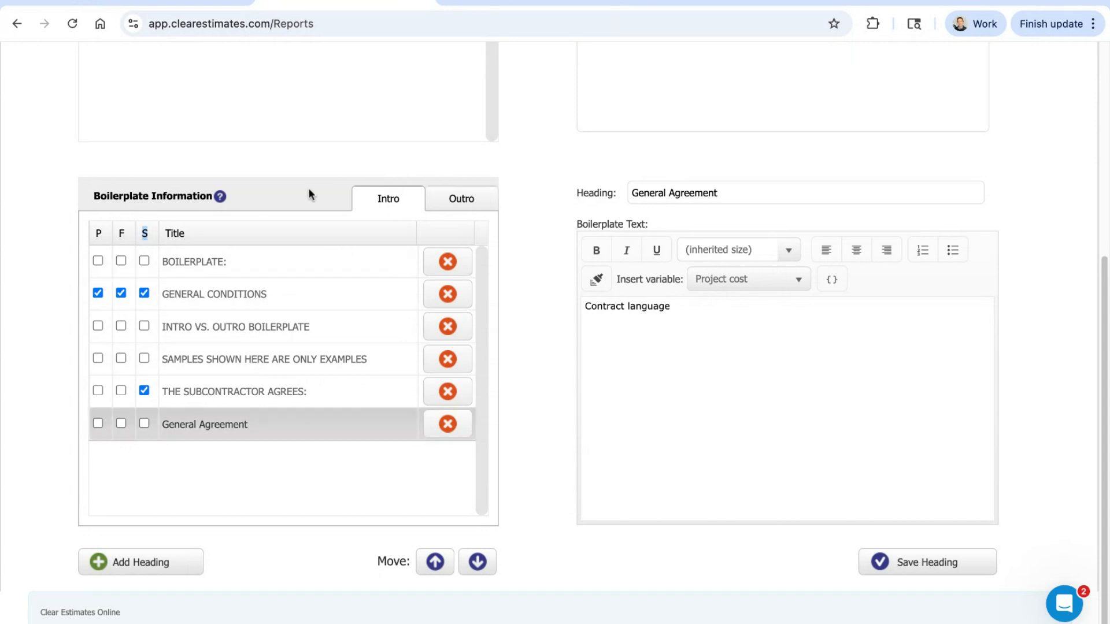
Step: View the outro boilerplate texts of ACCEPTANCE OF PROPOSAL and THE FOLLOWING PROPOSAL IS SUBMITTED BY
left_click(458, 209)
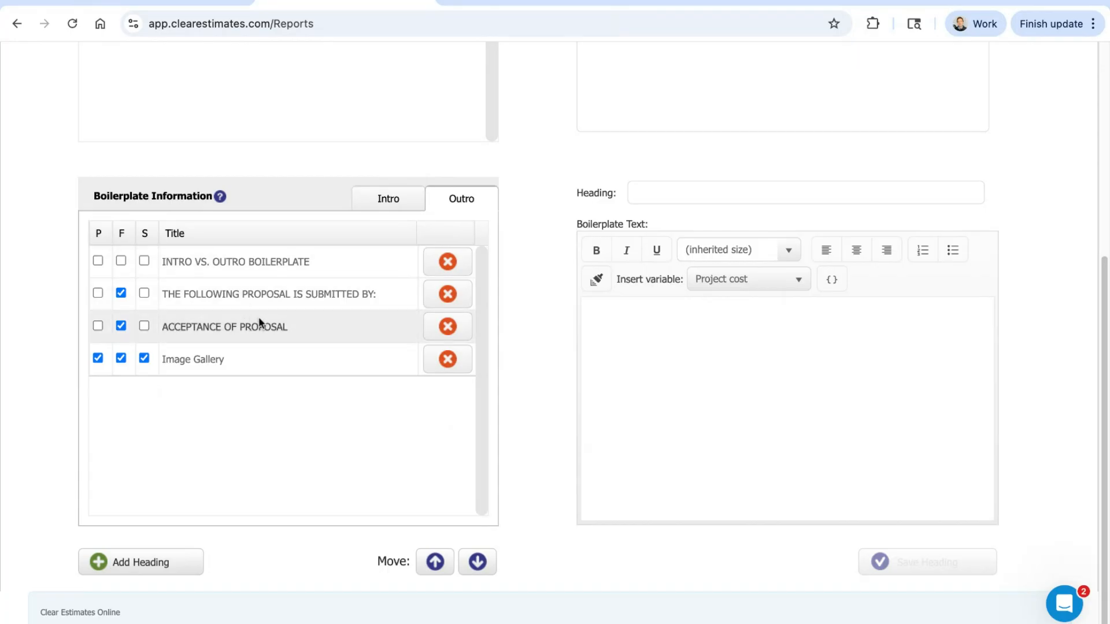
left_click(267, 338)
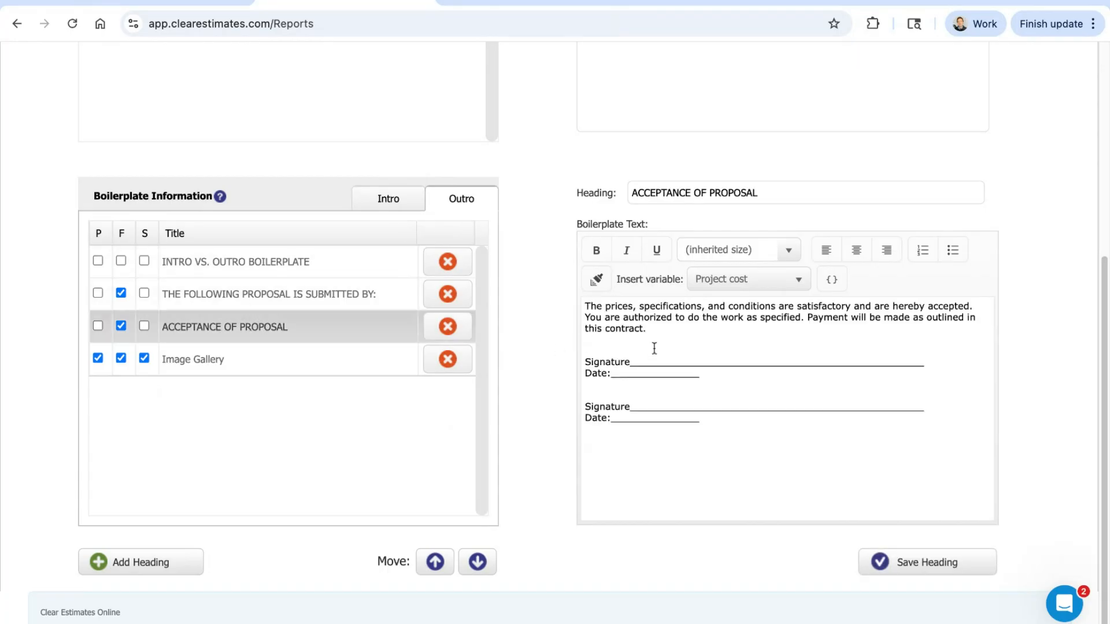
left_click(335, 297)
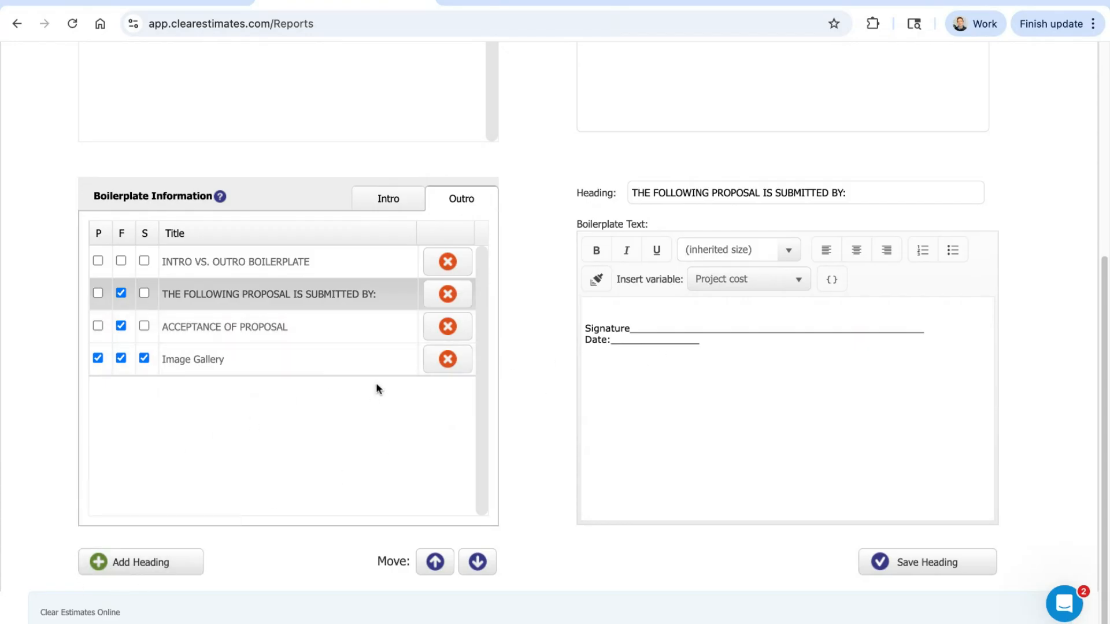
Step: Delete the General Agreement heading from the intro boilerplate list
left_click(384, 208)
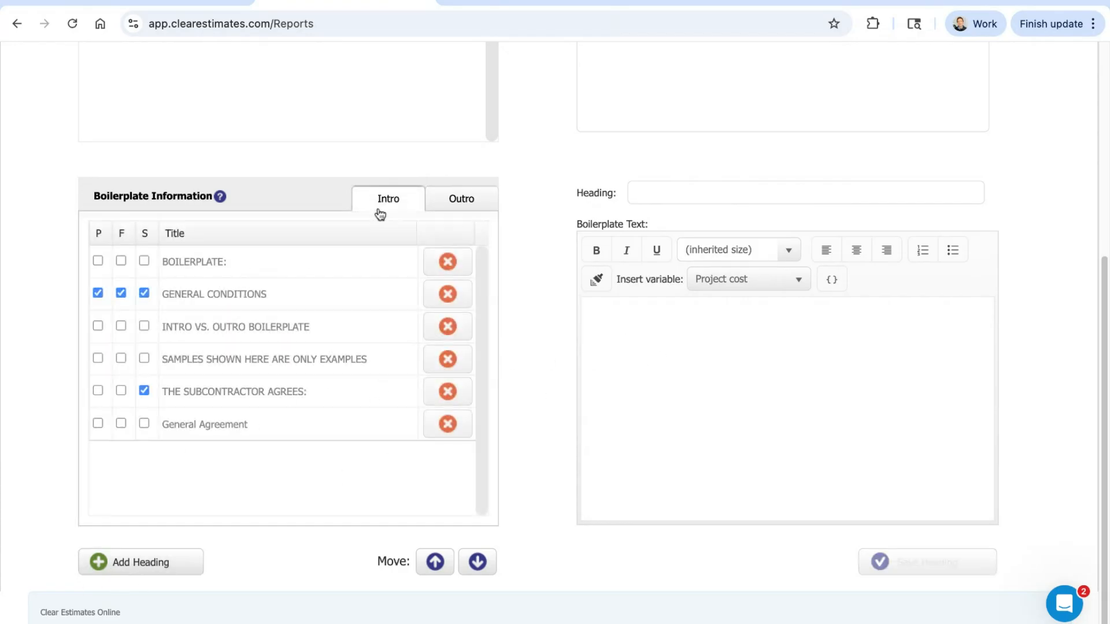
left_click(439, 432)
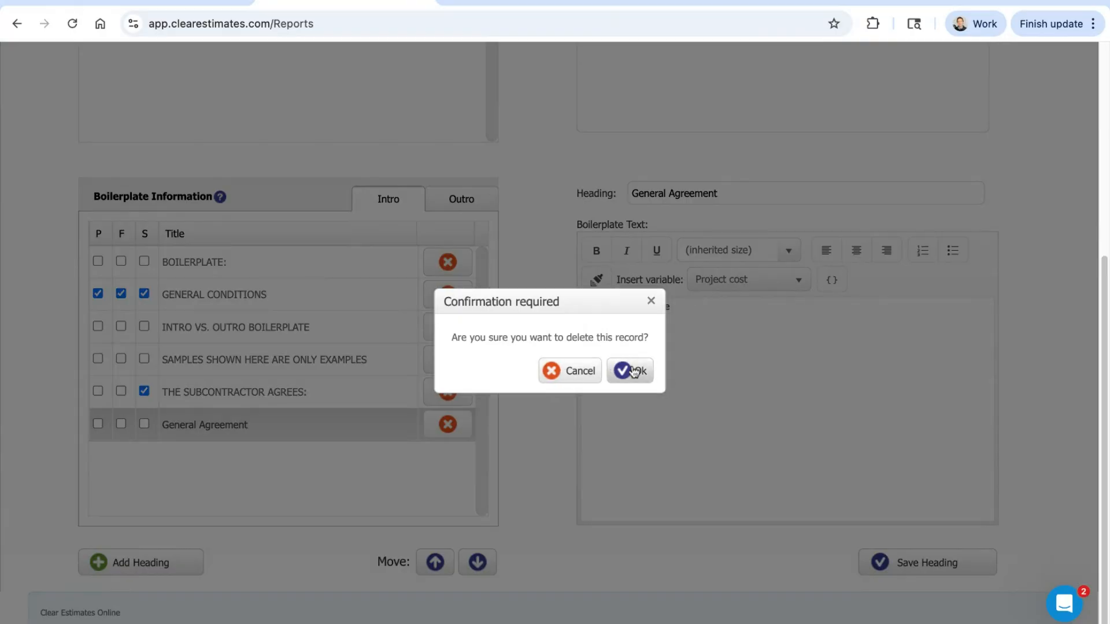
left_click(632, 370)
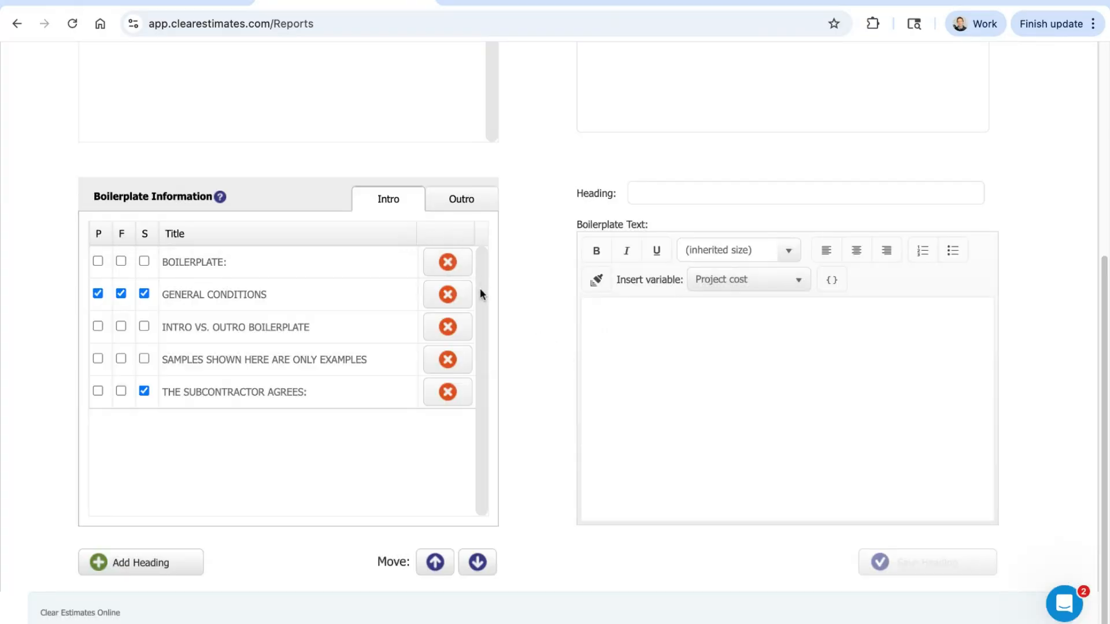
Step: Review the GENERAL CONDITIONS section in the formal proposal PDF and return to the start of the Reports page
scroll(570, 302, "up", 1)
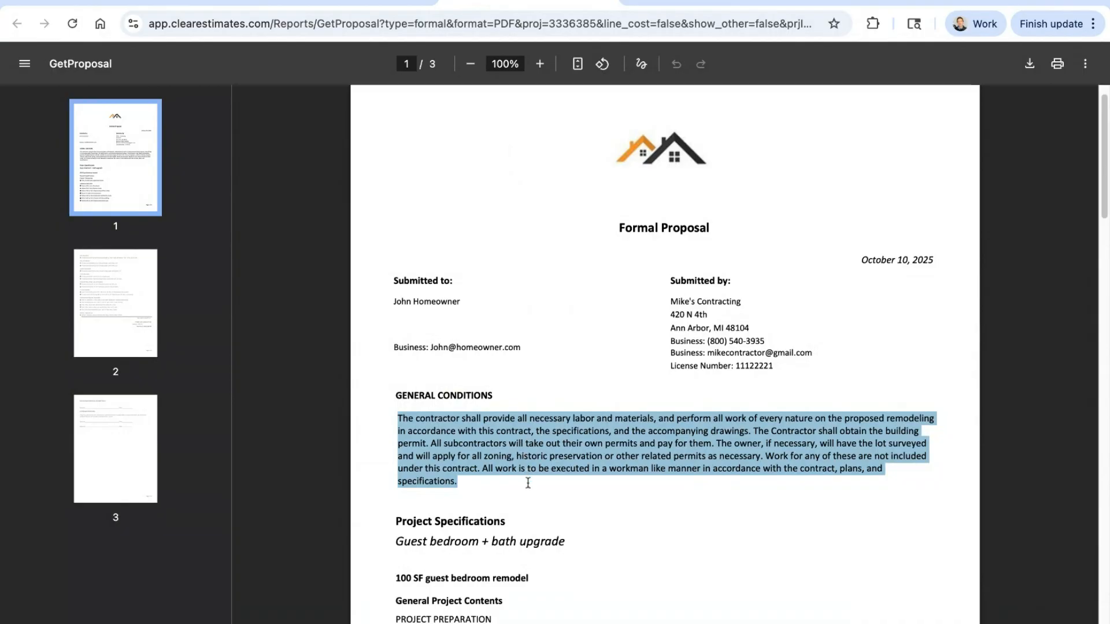
left_click(528, 483)
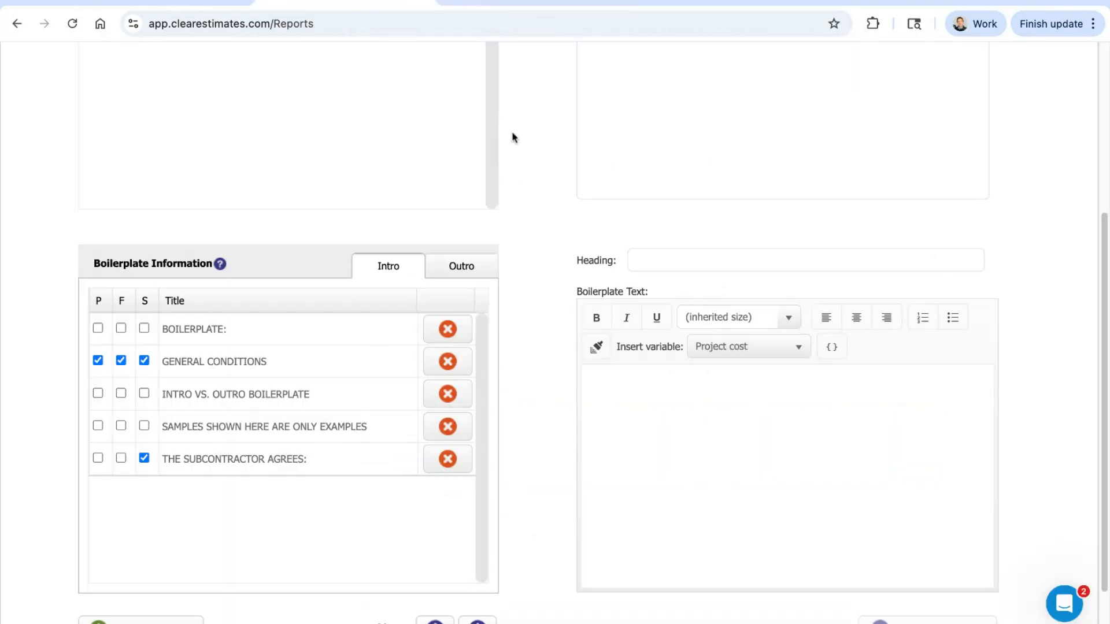
scroll(546, 178, "up", 5)
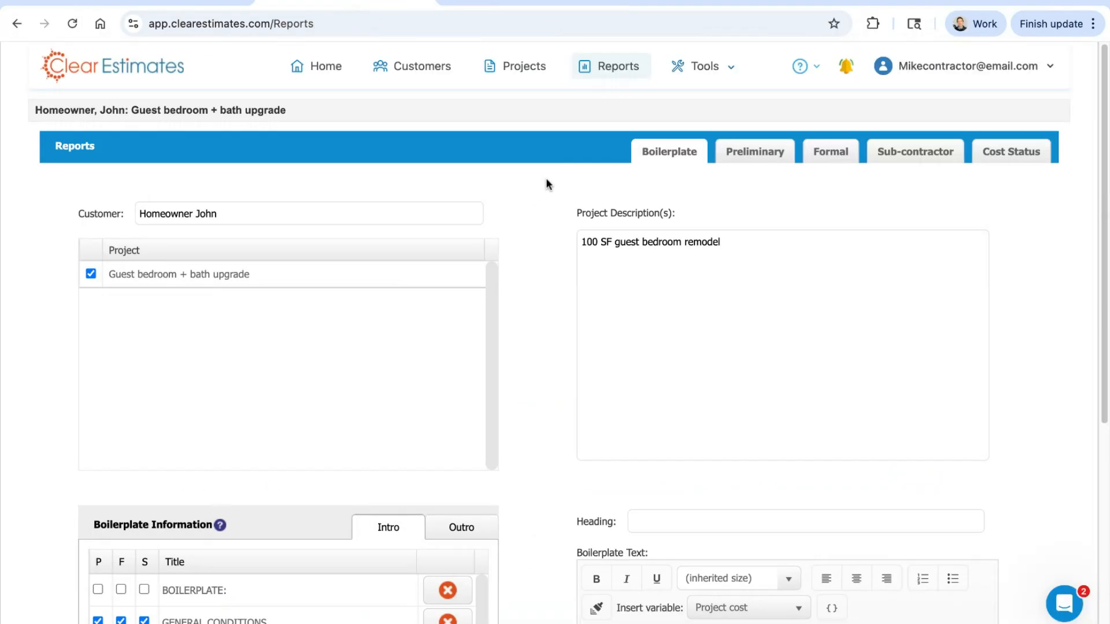
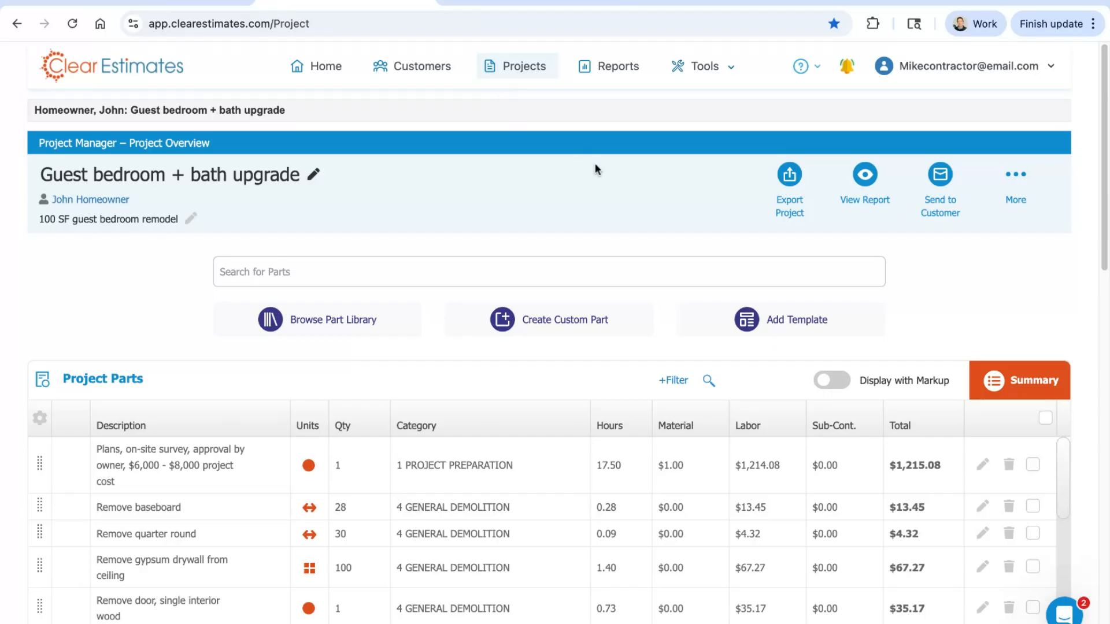
Step: Add a new component to the Guest bedroom + bath upgrade project from its Components section
scroll(955, 241, "down", 3)
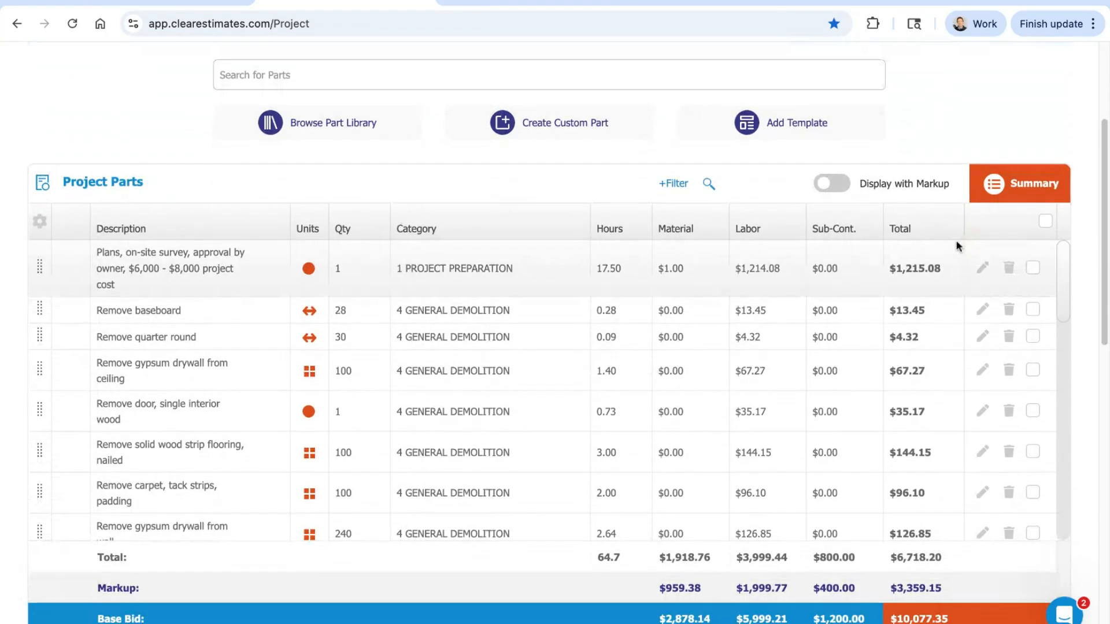
scroll(966, 111, "down", 6)
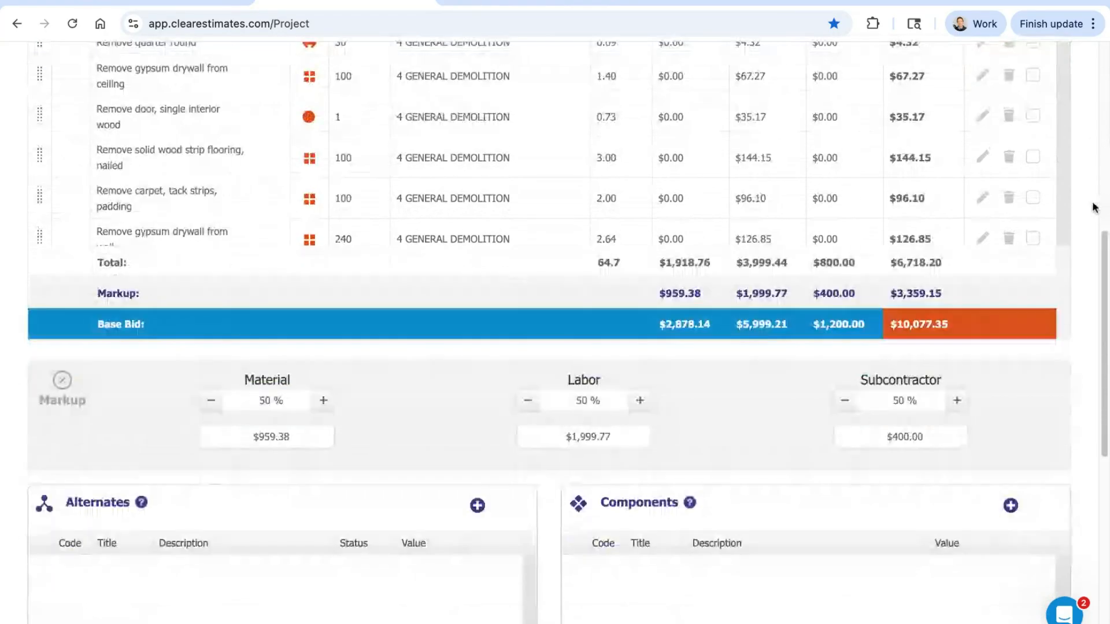
scroll(1094, 207, "down", 2)
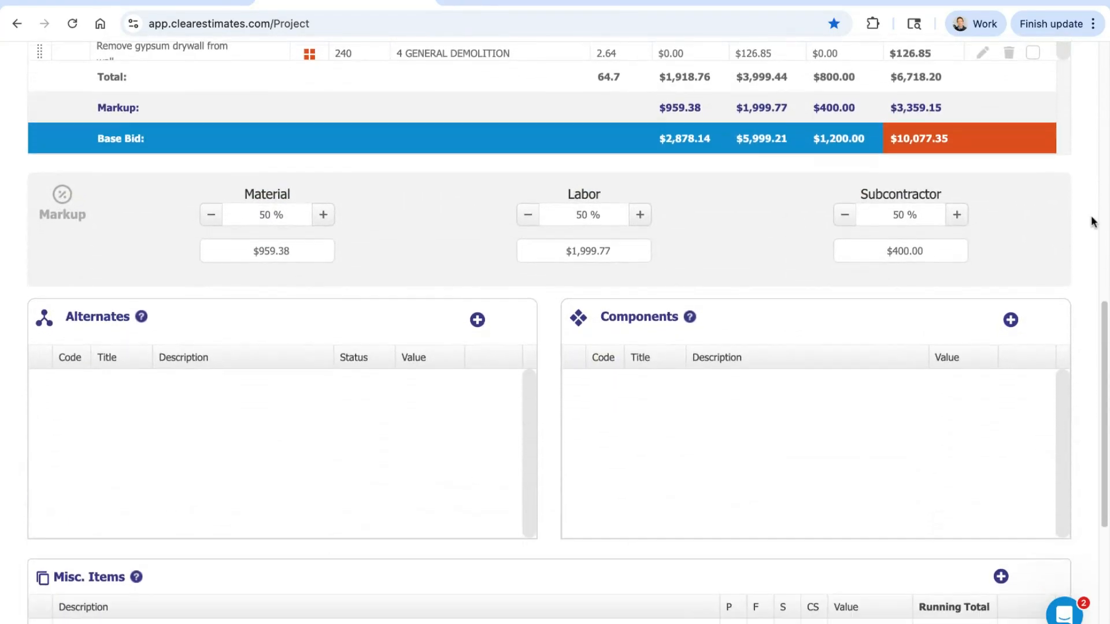
scroll(1093, 208, "down", 2)
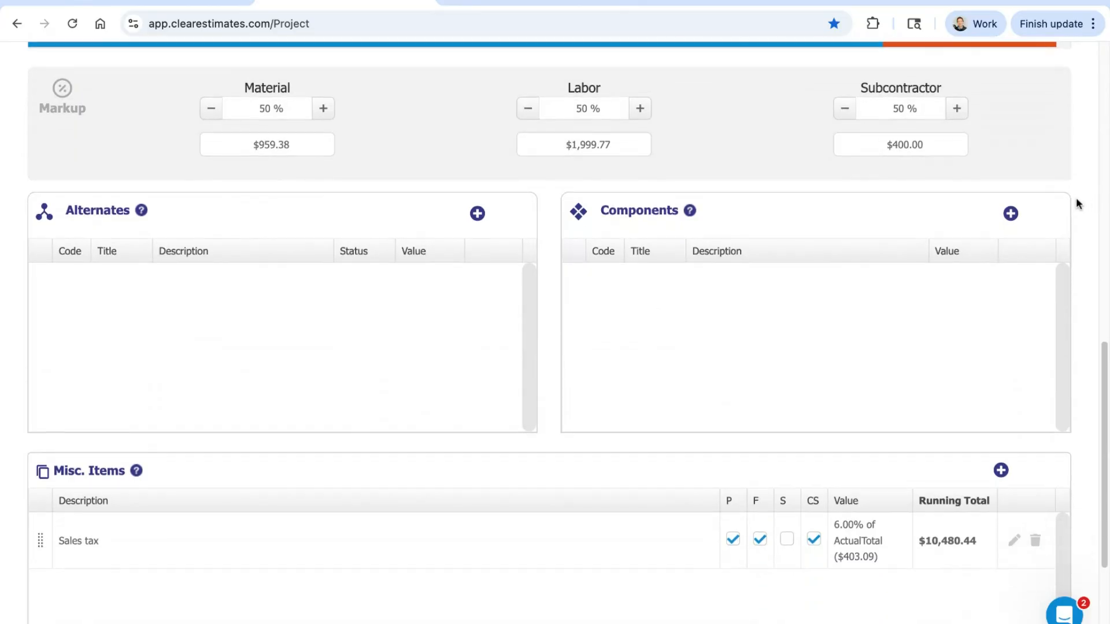
left_click_drag(682, 215, 602, 212)
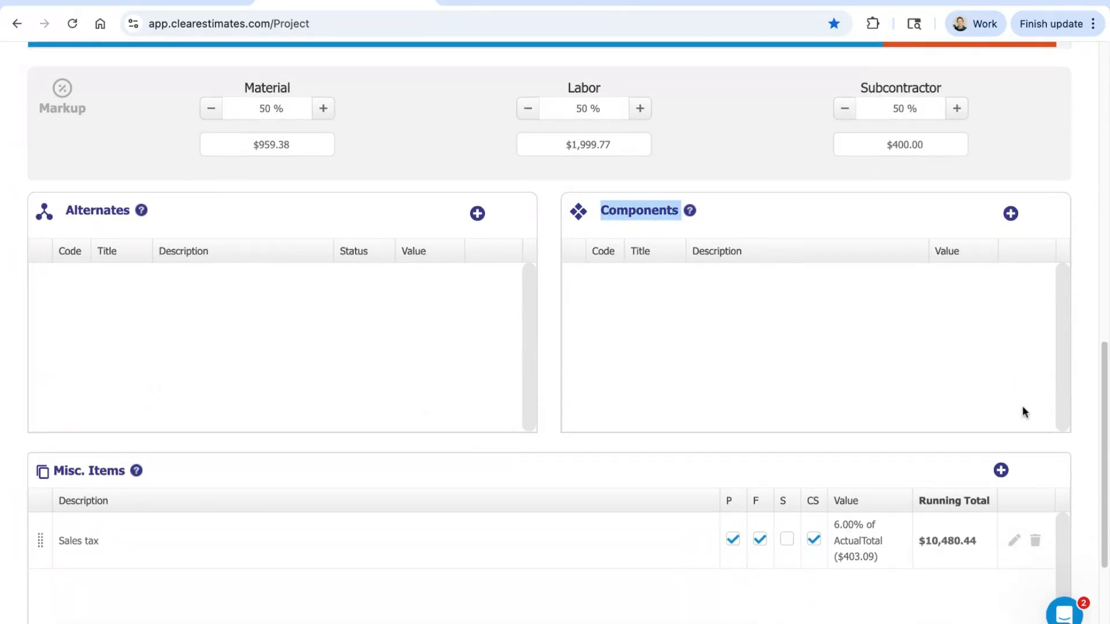
left_click(812, 303)
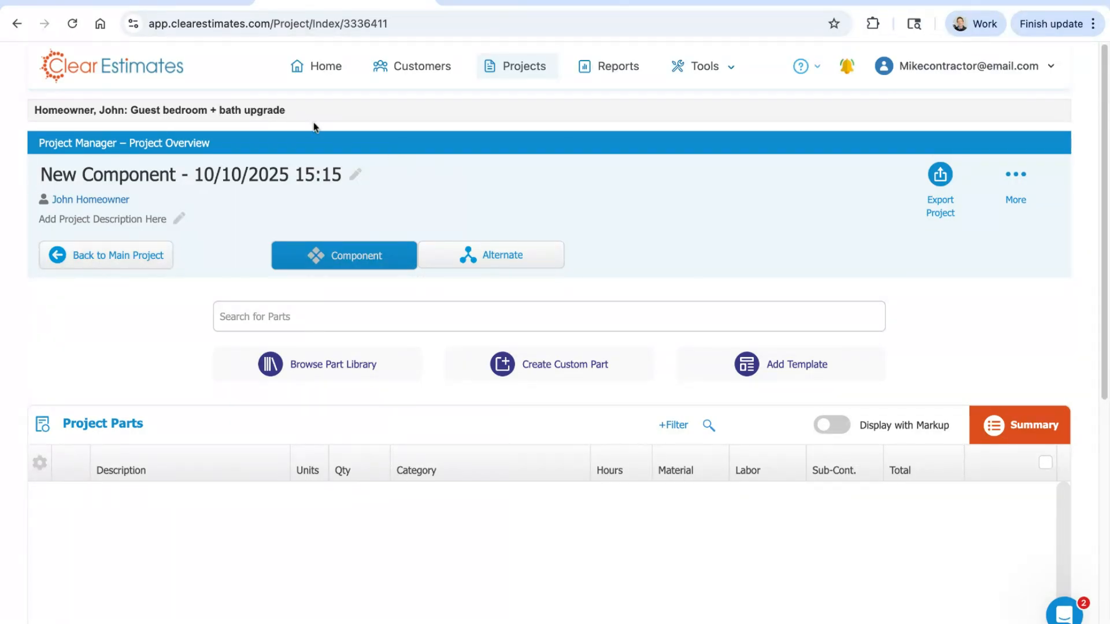
Step: Rename the new component as Bath upgrade
left_click_drag(298, 112, 131, 111)
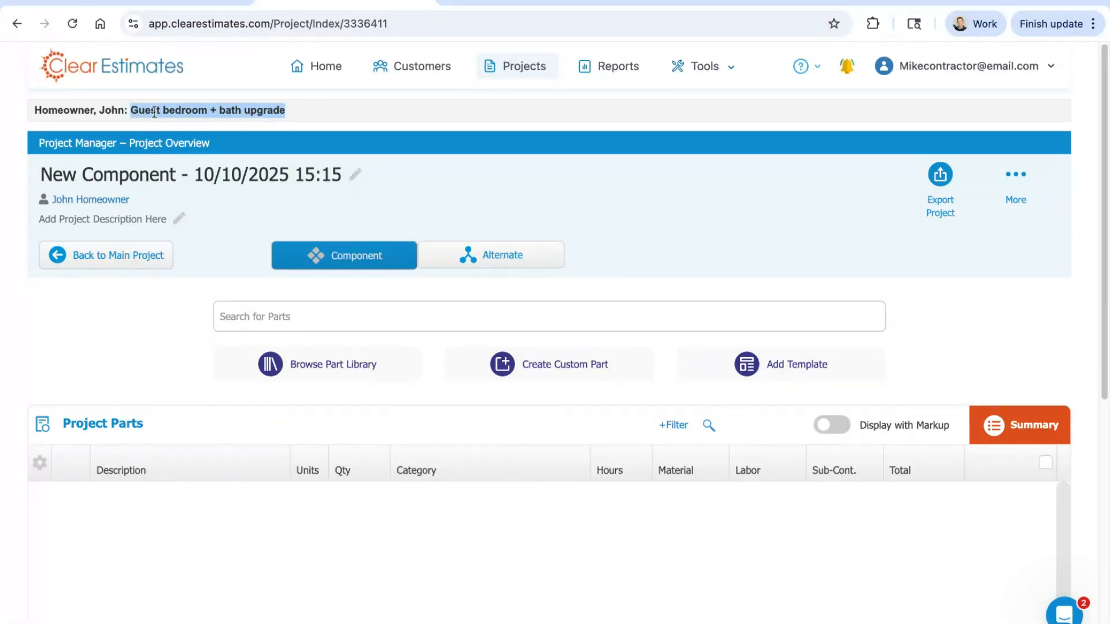
double_click(165, 180)
key("ctrl+a")
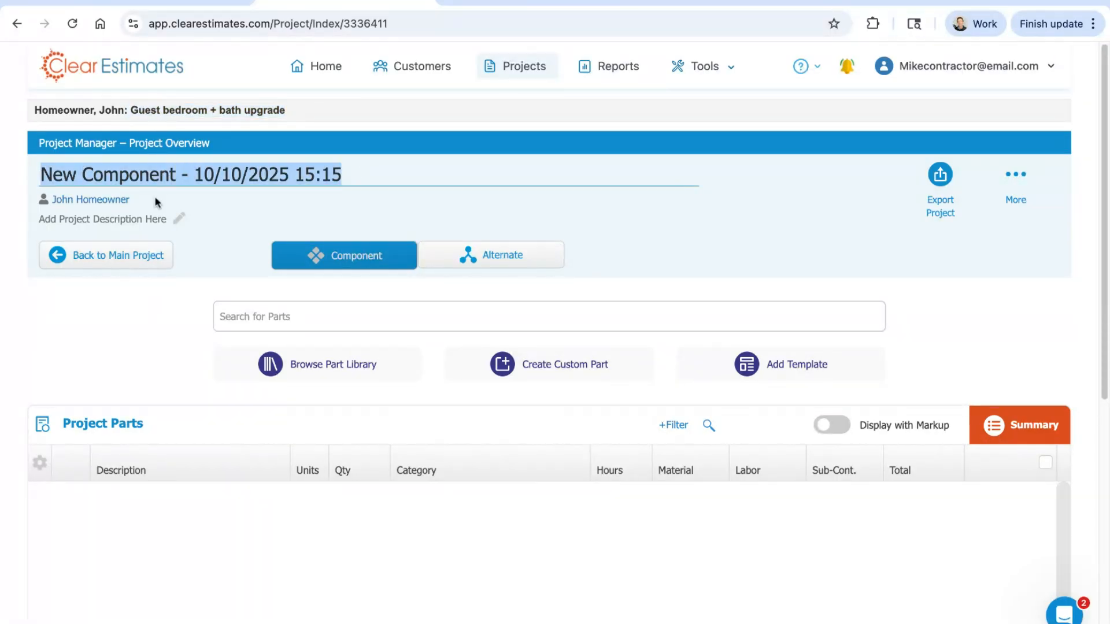
type("Bath upgrade")
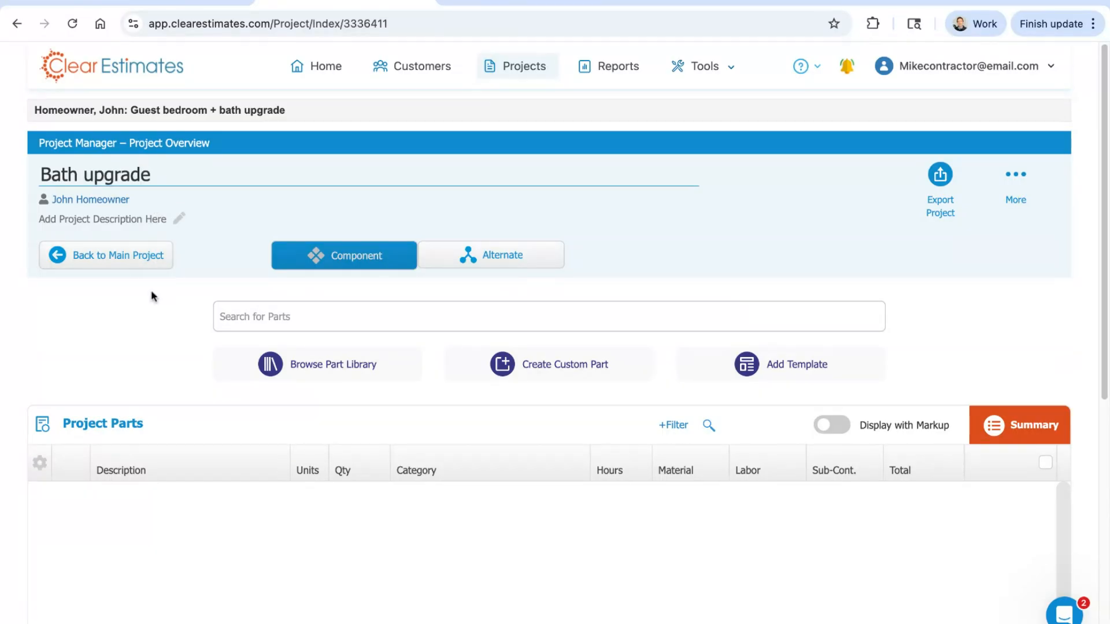
left_click(153, 339)
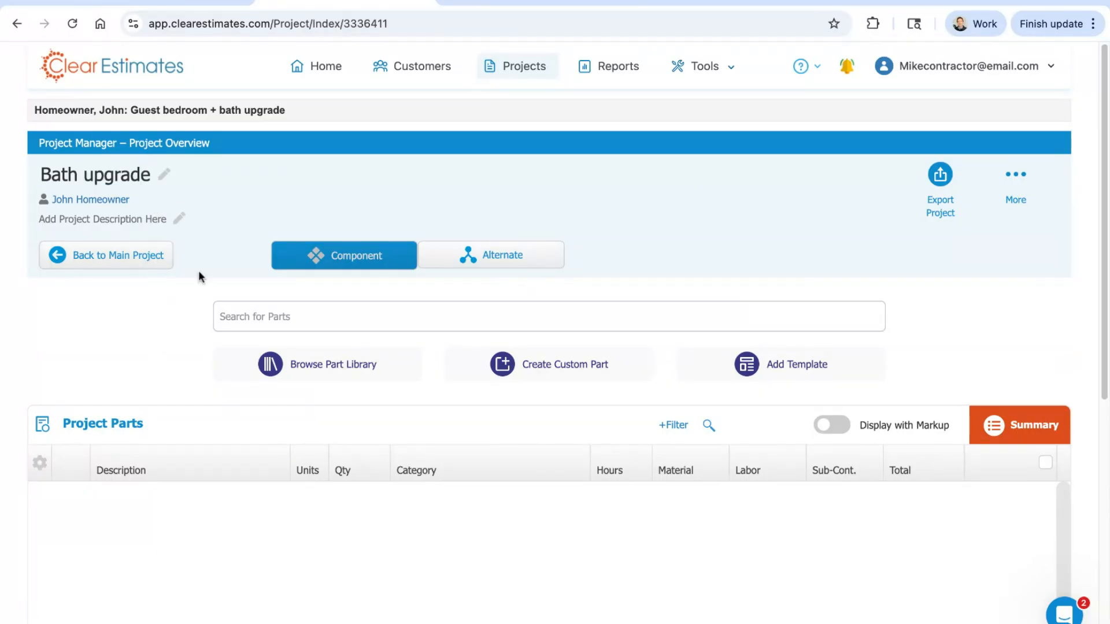
Step: Look over the Bath upgrade component's name, its Component or Alternate setting, and its Project Parts list
scroll(605, 220, "down", 1)
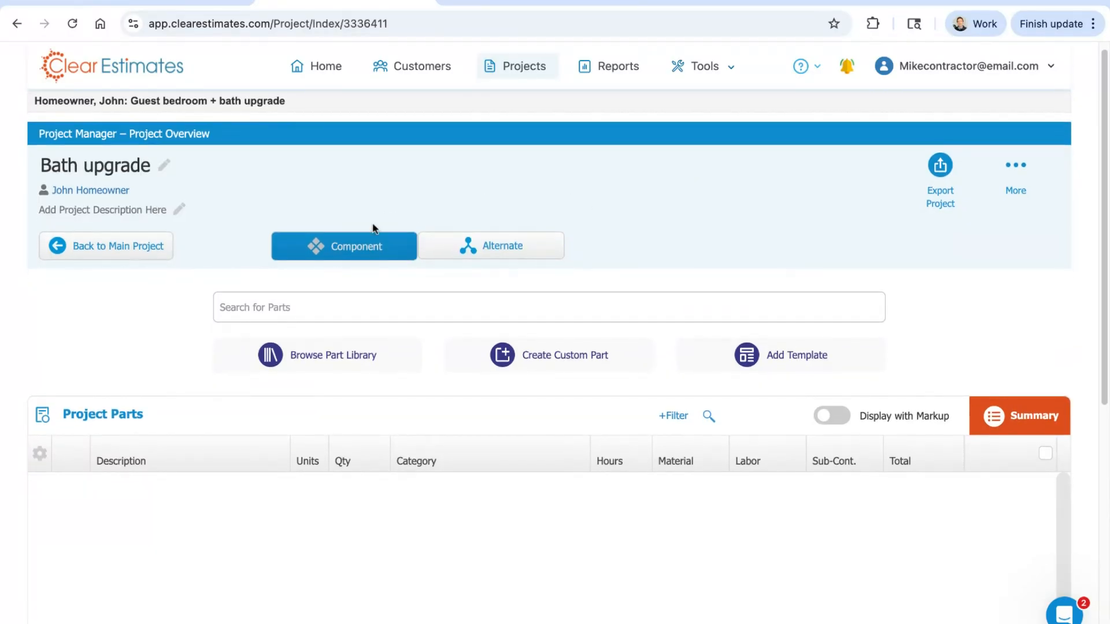
scroll(364, 232, "up", 1)
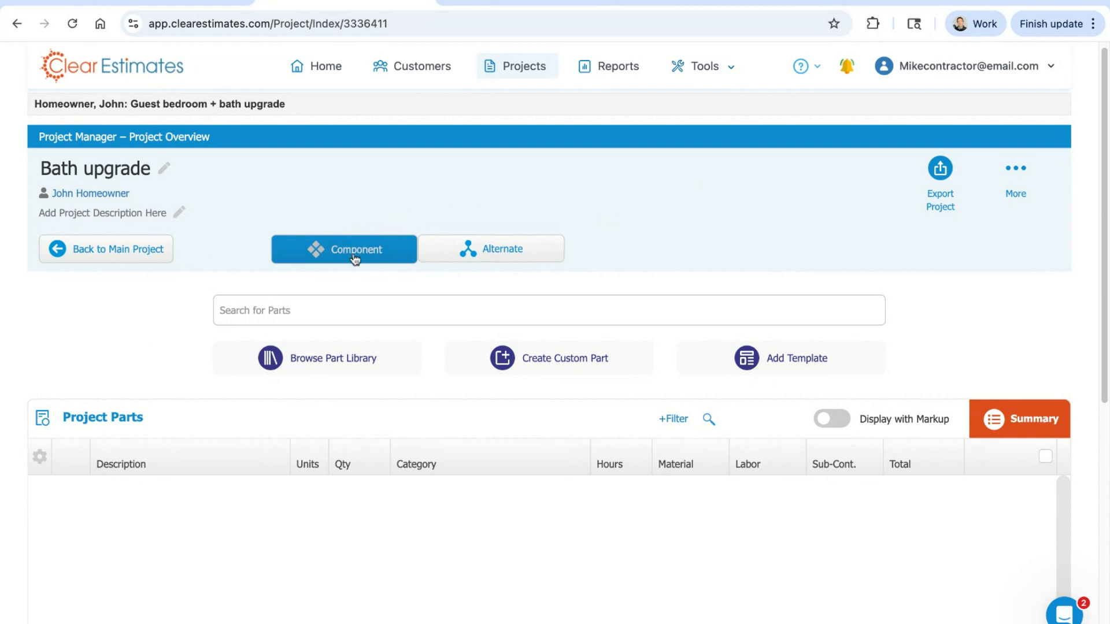
left_click(101, 173)
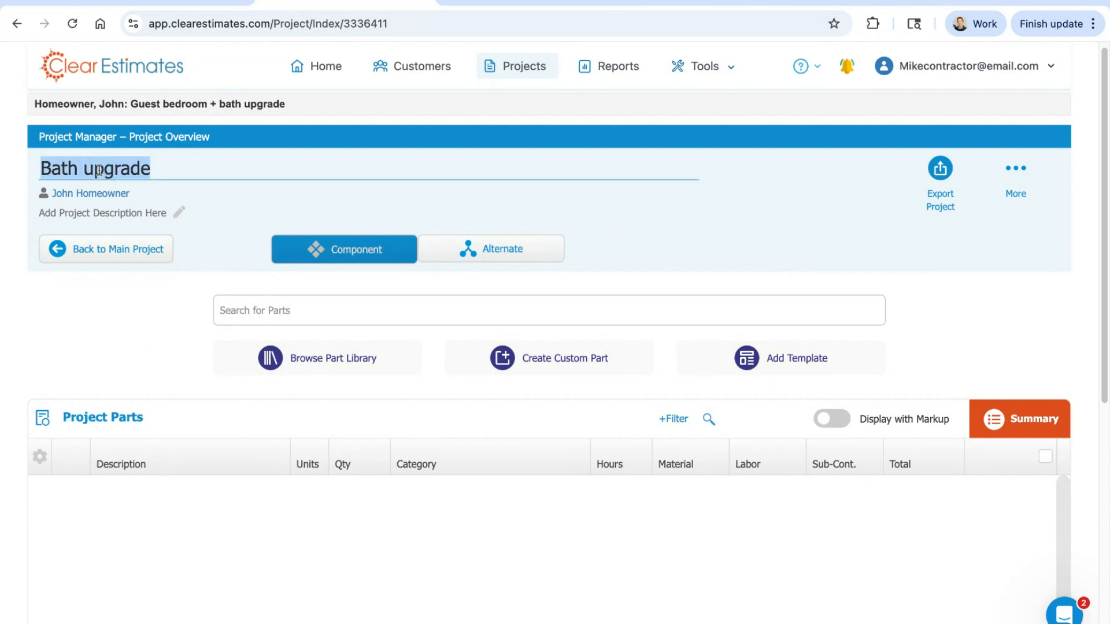
left_click(174, 334)
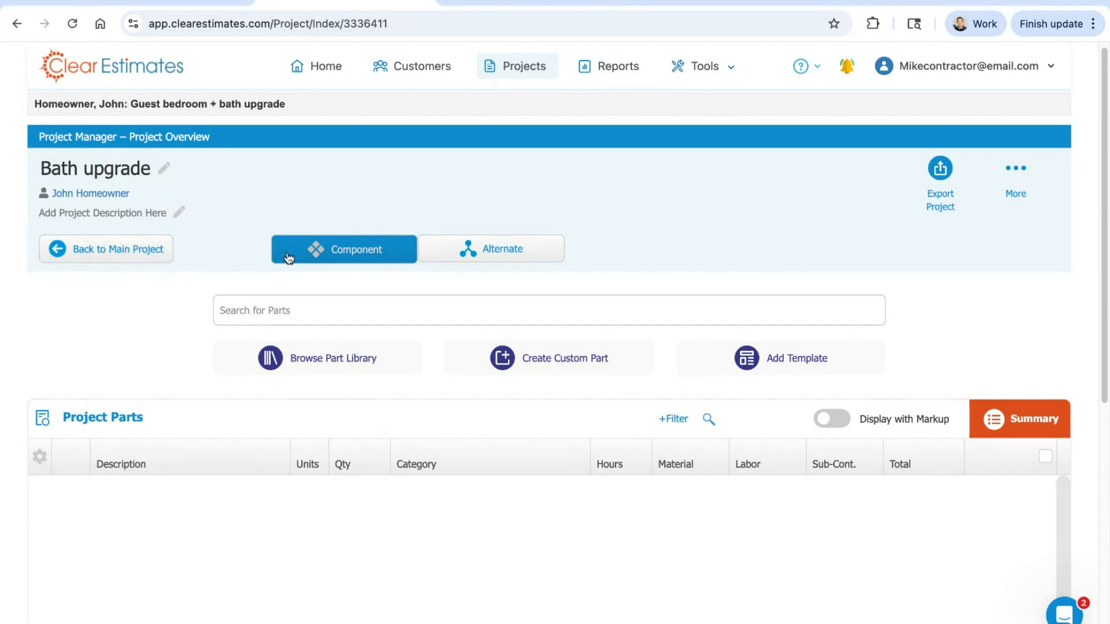
scroll(786, 253, "down", 3)
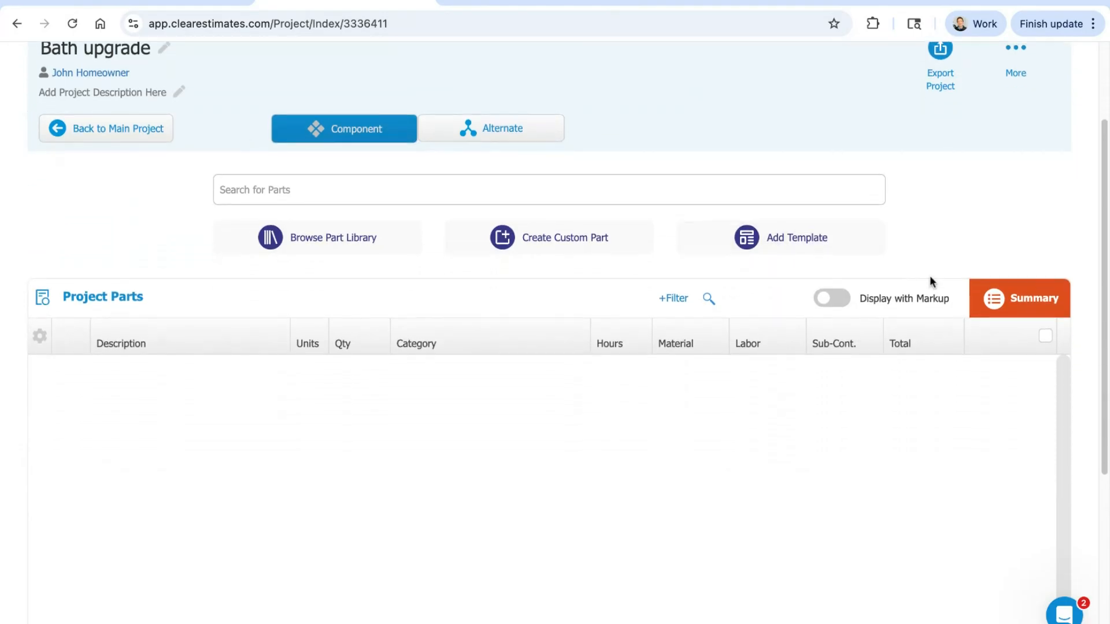
scroll(907, 270, "down", 1)
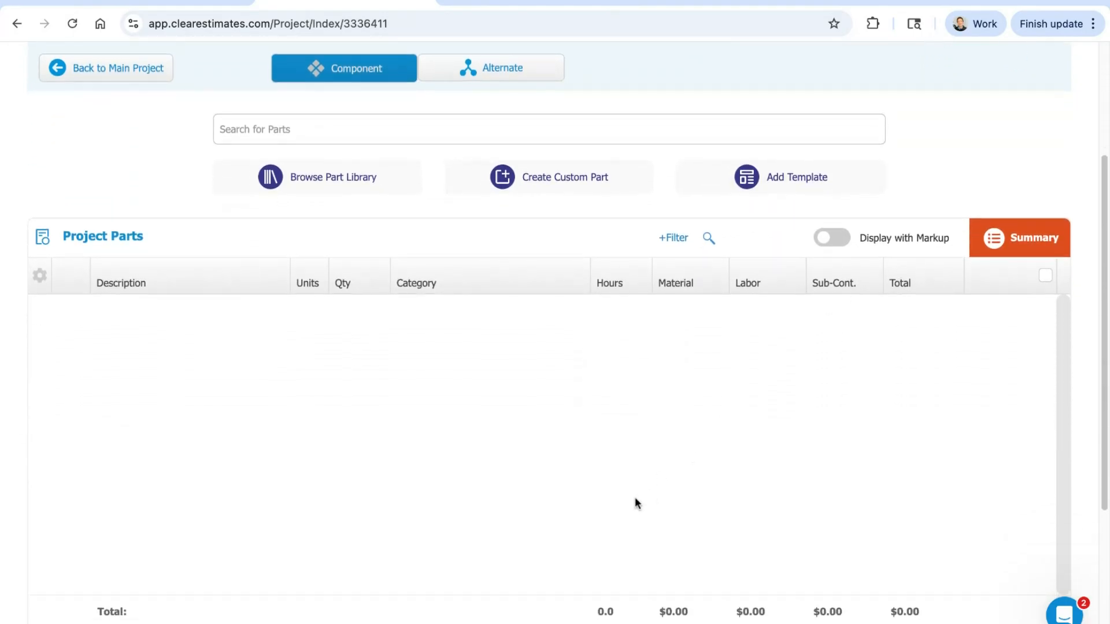
scroll(658, 485, "up", 1)
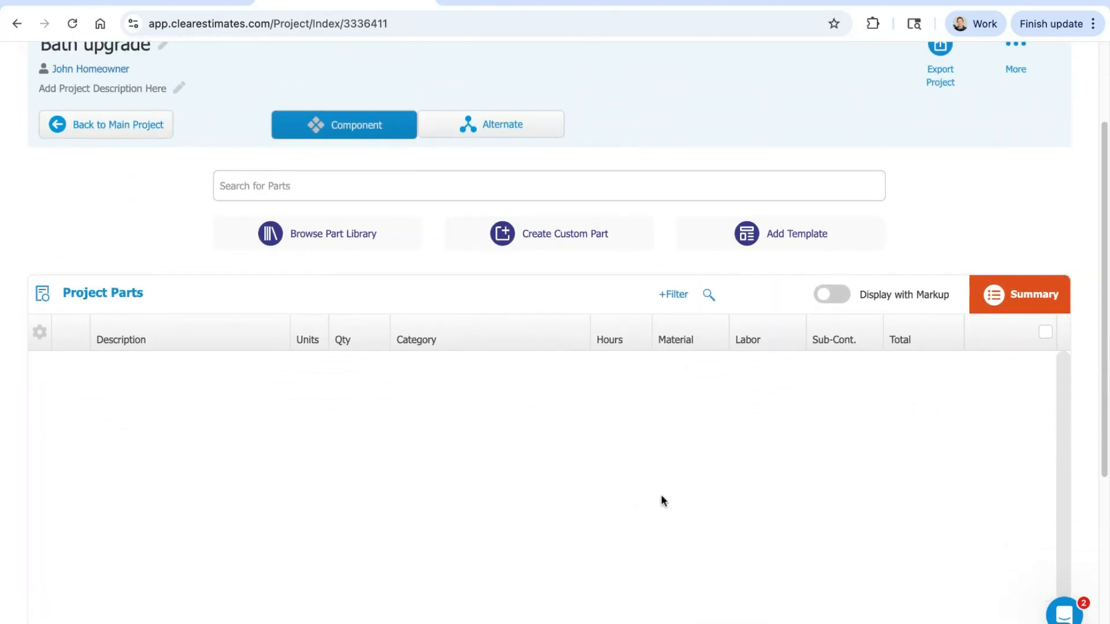
scroll(684, 498, "up", 1)
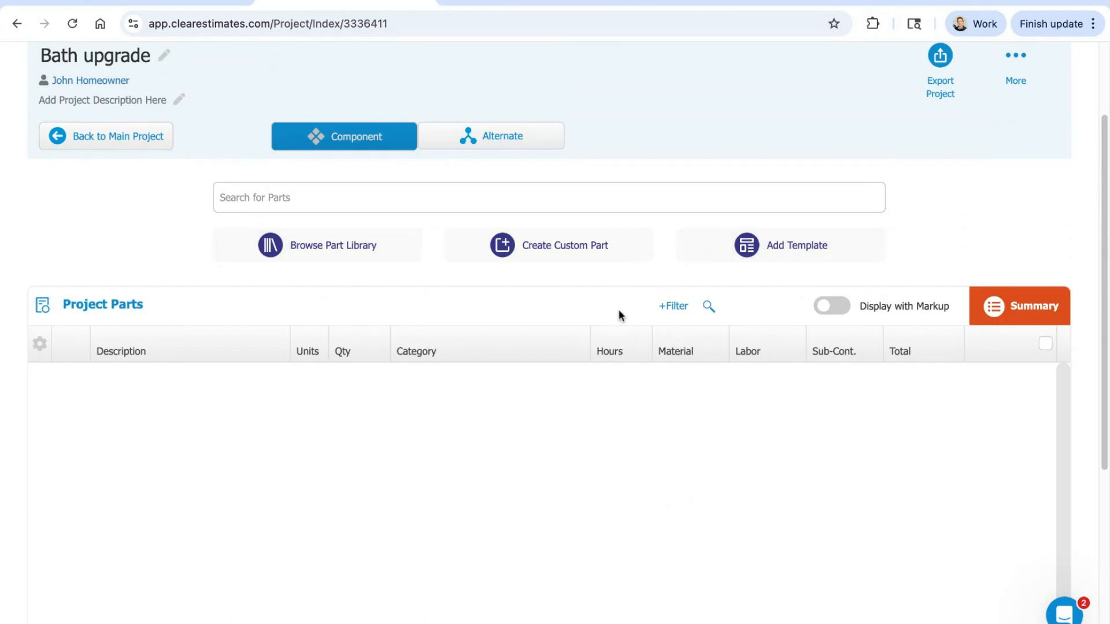
Step: Choose the new bathroom template with open walls and ceiling from the Bathroom category for the Bath upgrade component
left_click(788, 250)
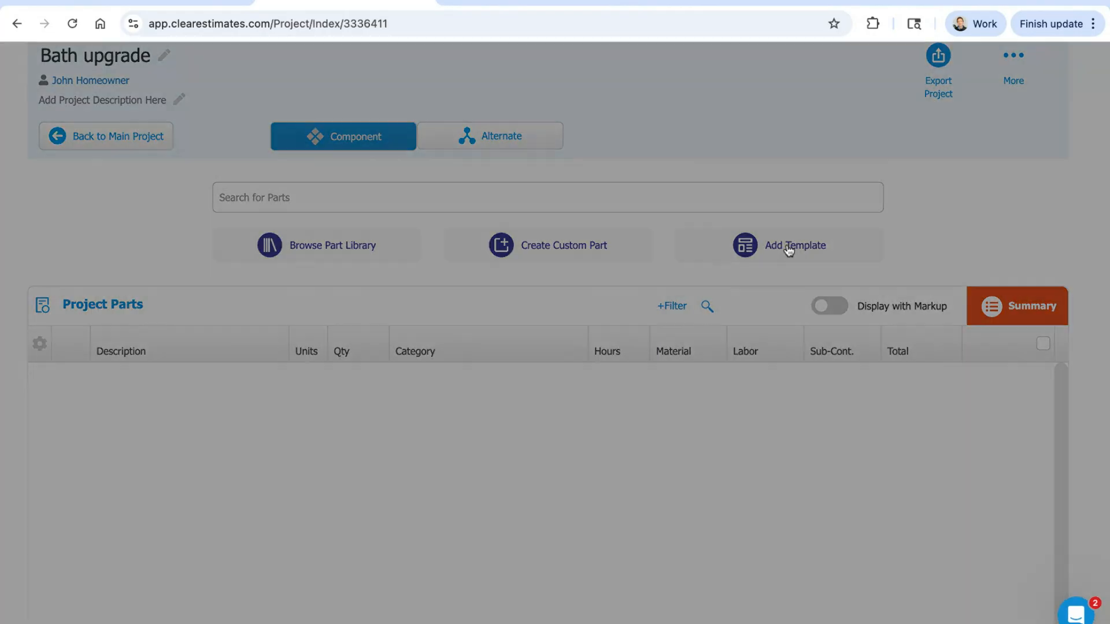
left_click(285, 131)
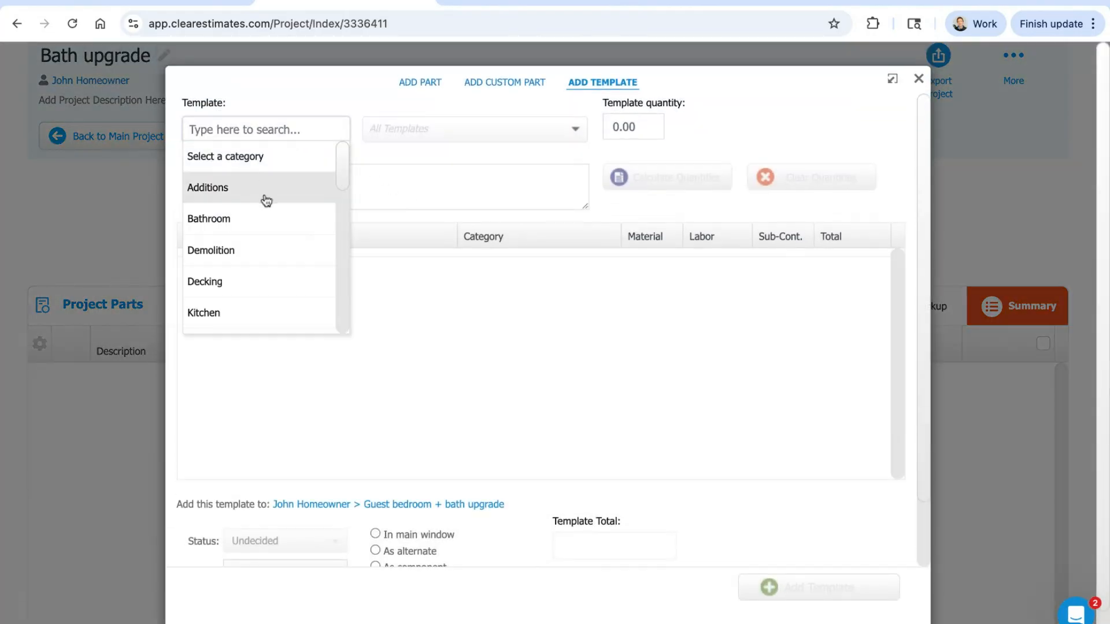
left_click(268, 220)
left_click(441, 136)
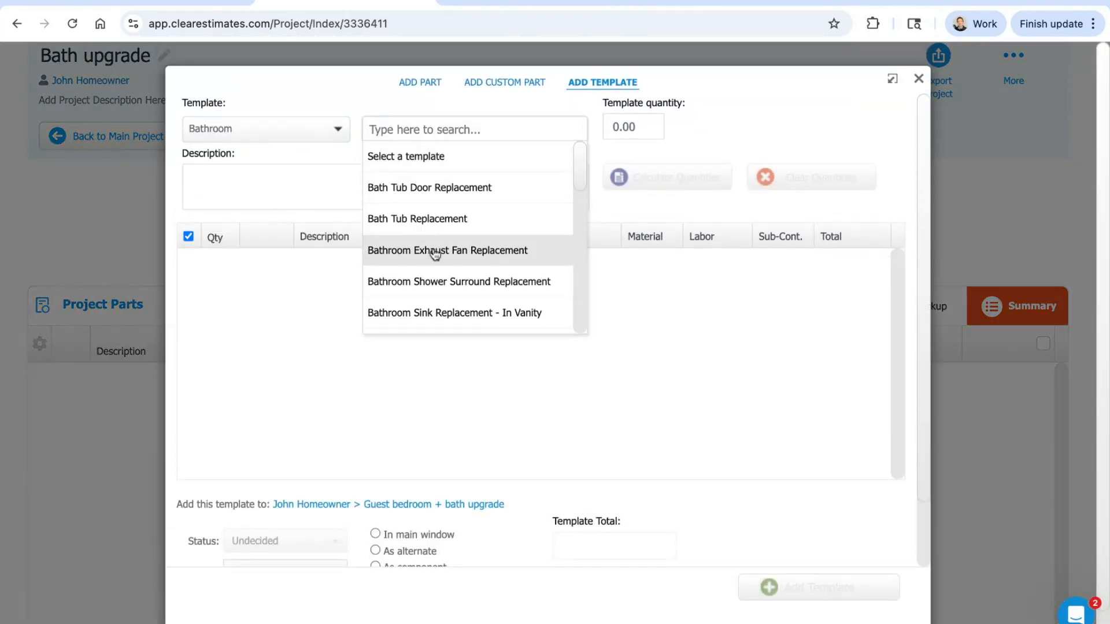
scroll(450, 267, "down", 5)
left_click(457, 296)
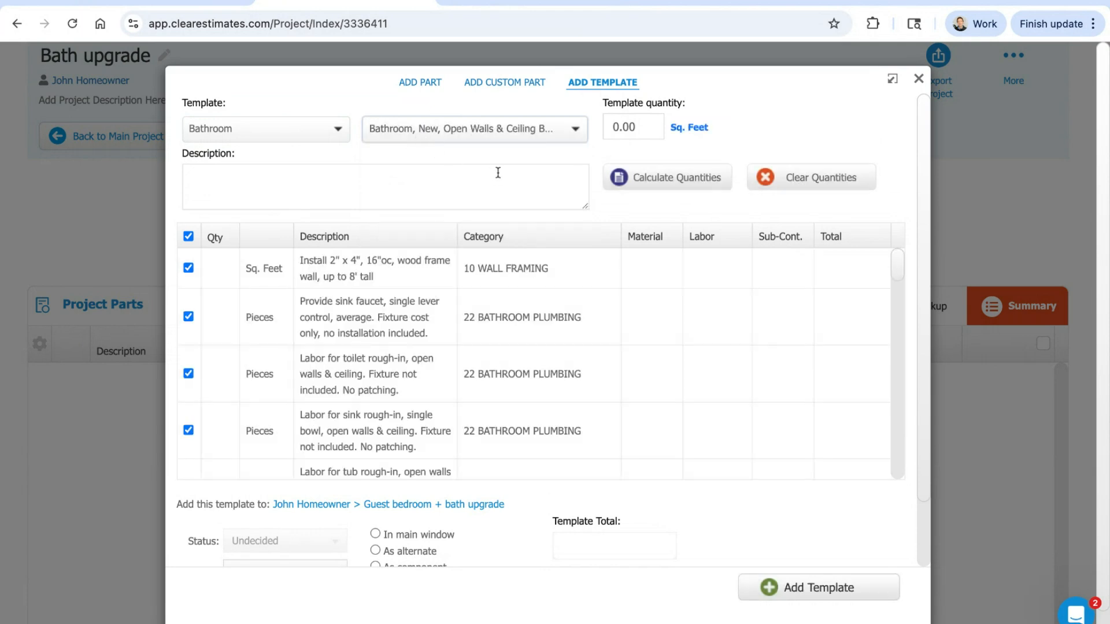
Step: Set the template quantity to 80 sq. feet, calculate its part quantities and add the template to the component
left_click(633, 129)
type("80")
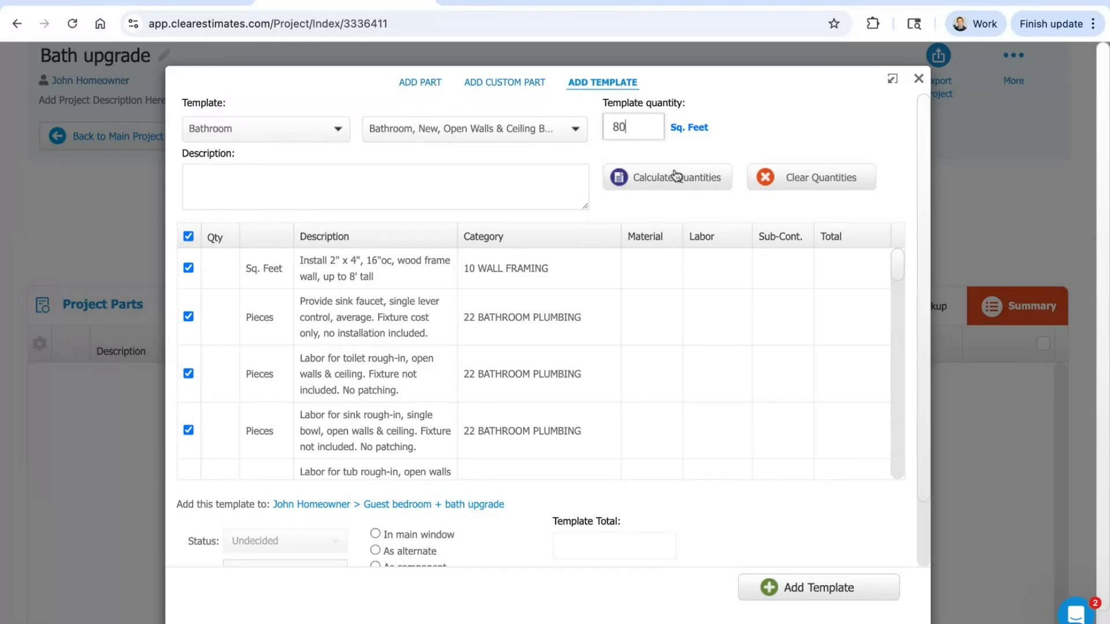
left_click(675, 175)
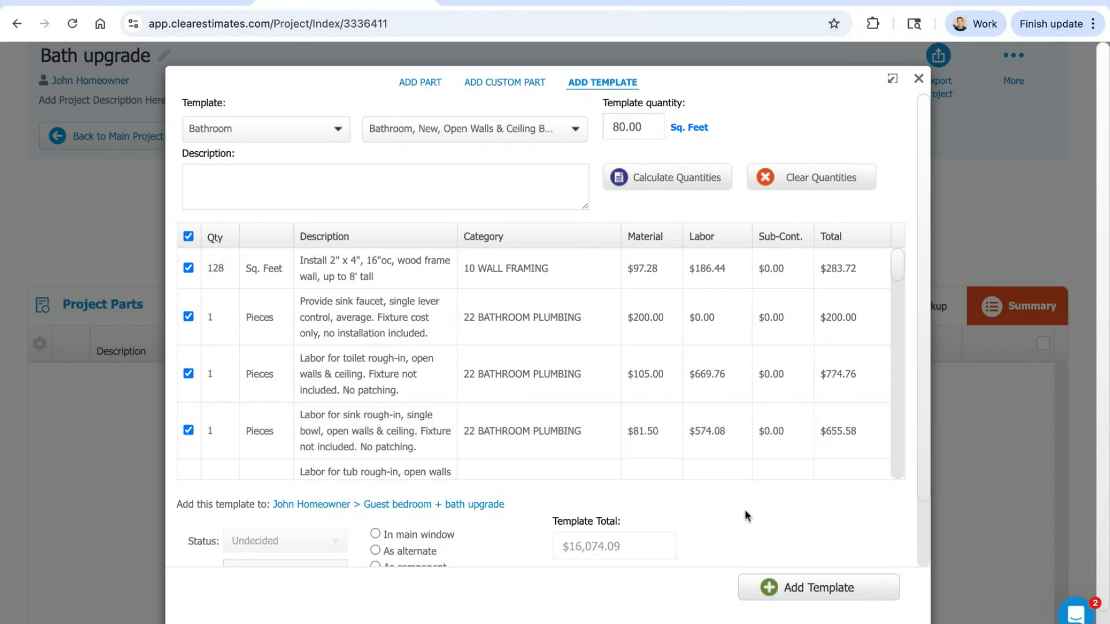
left_click(790, 585)
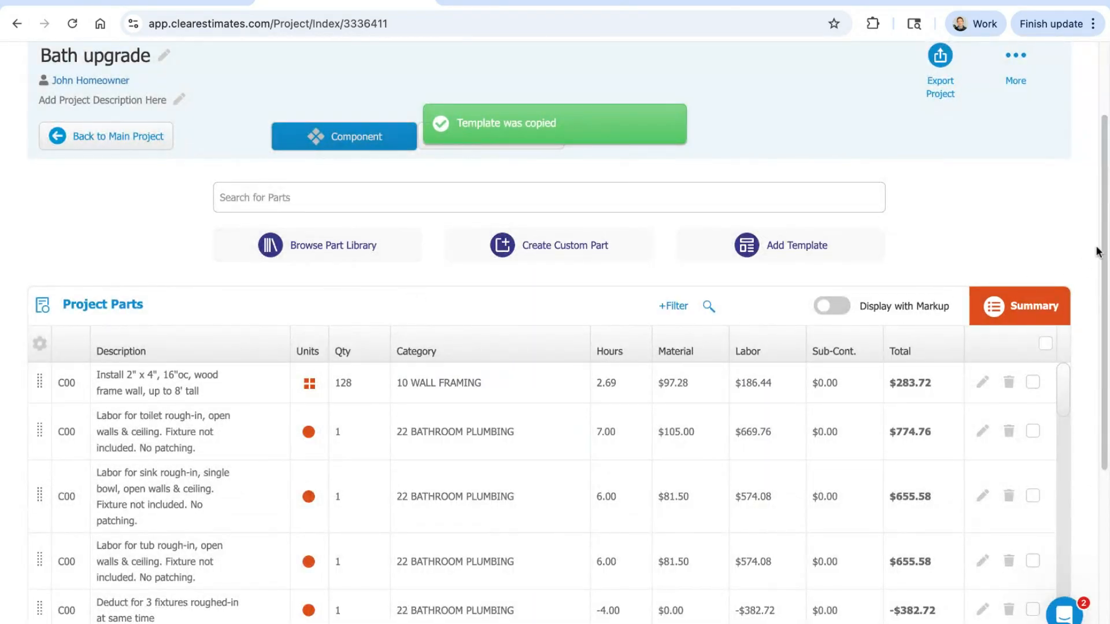
Step: Go back from the Bath upgrade component to the main project
scroll(1100, 245, "down", 2)
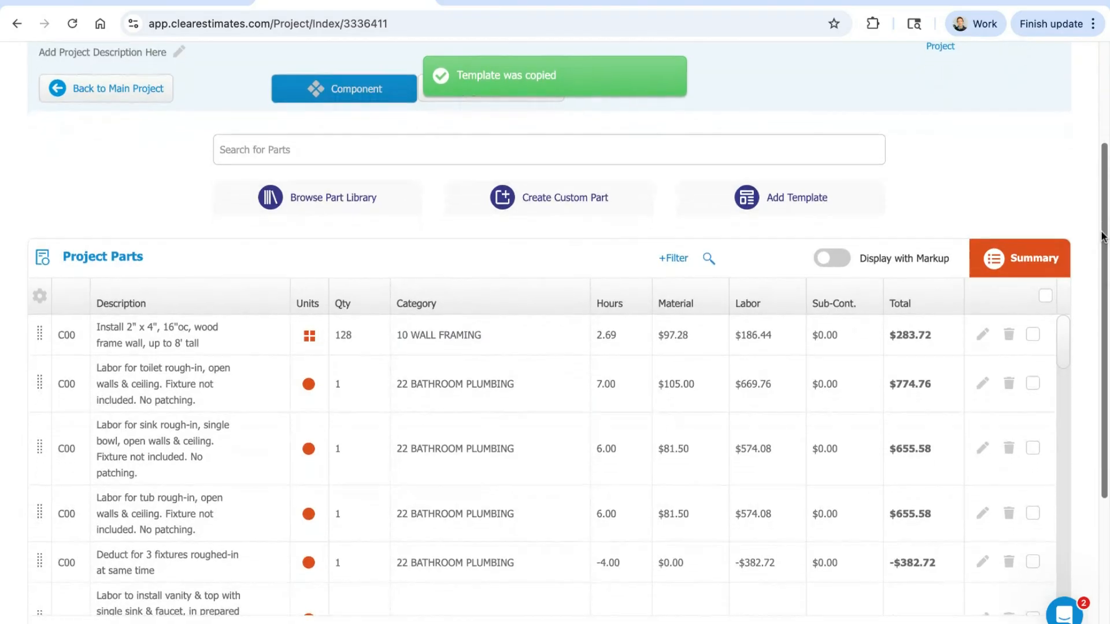
left_click_drag(1103, 233, 1105, 142)
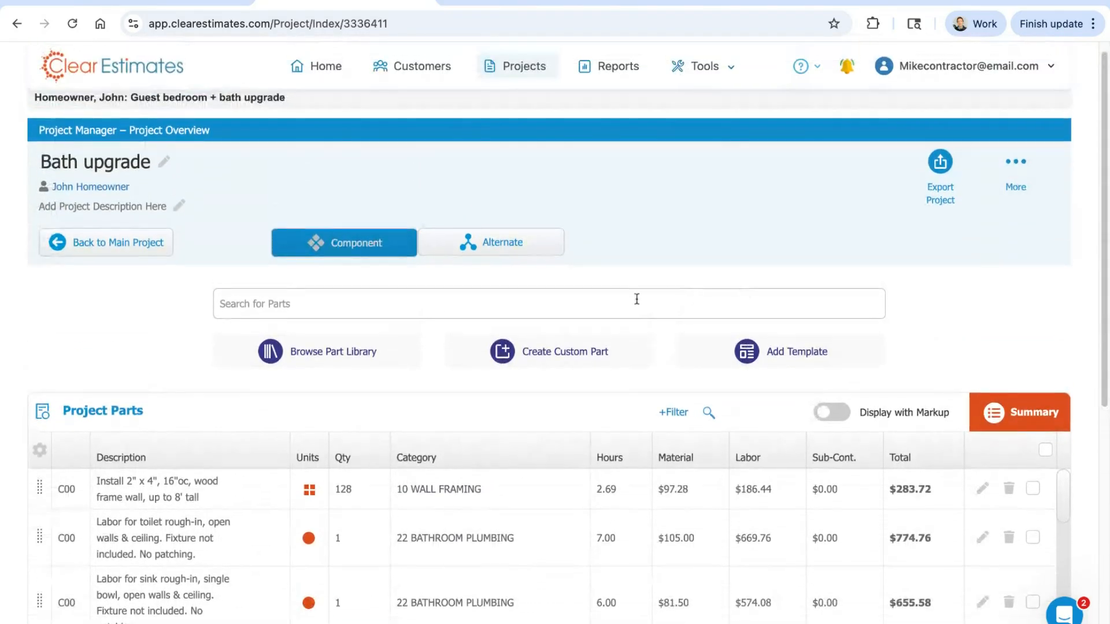
left_click(125, 258)
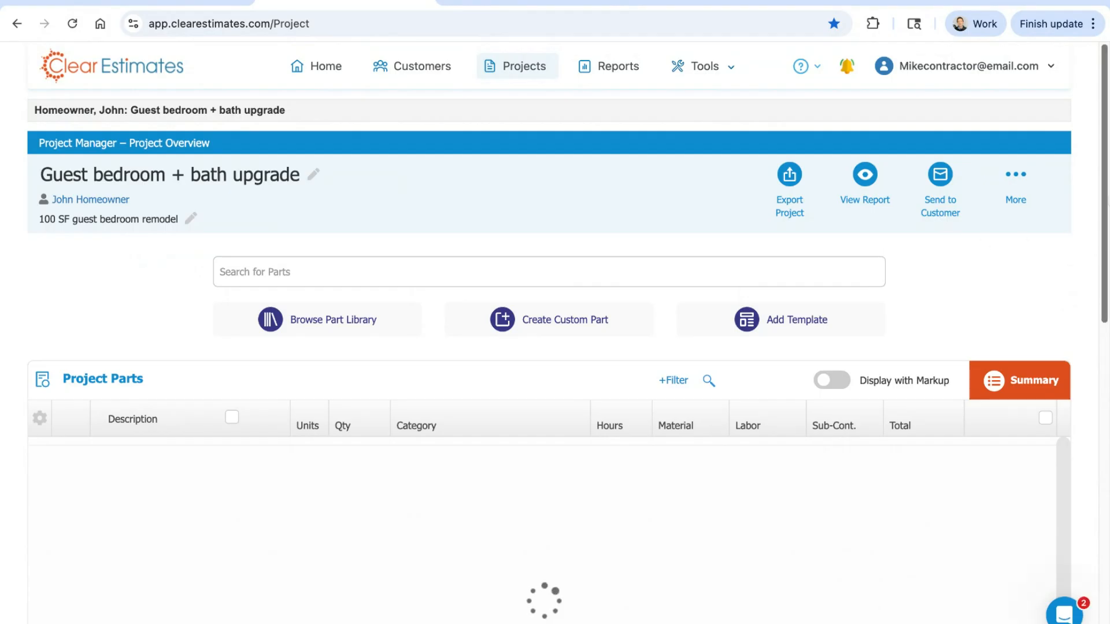
Step: Examine the main project's parts list, comparing the uncoded bedroom parts with the component parts coded C00
left_click_drag(1105, 188, 1105, 283)
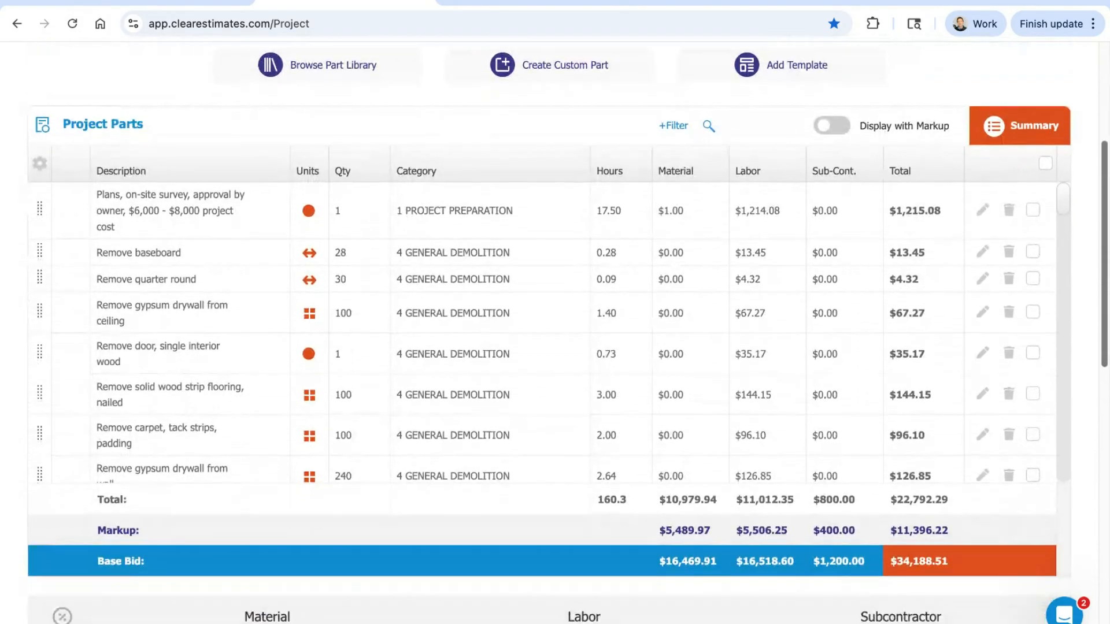
scroll(1059, 196, "down", 5)
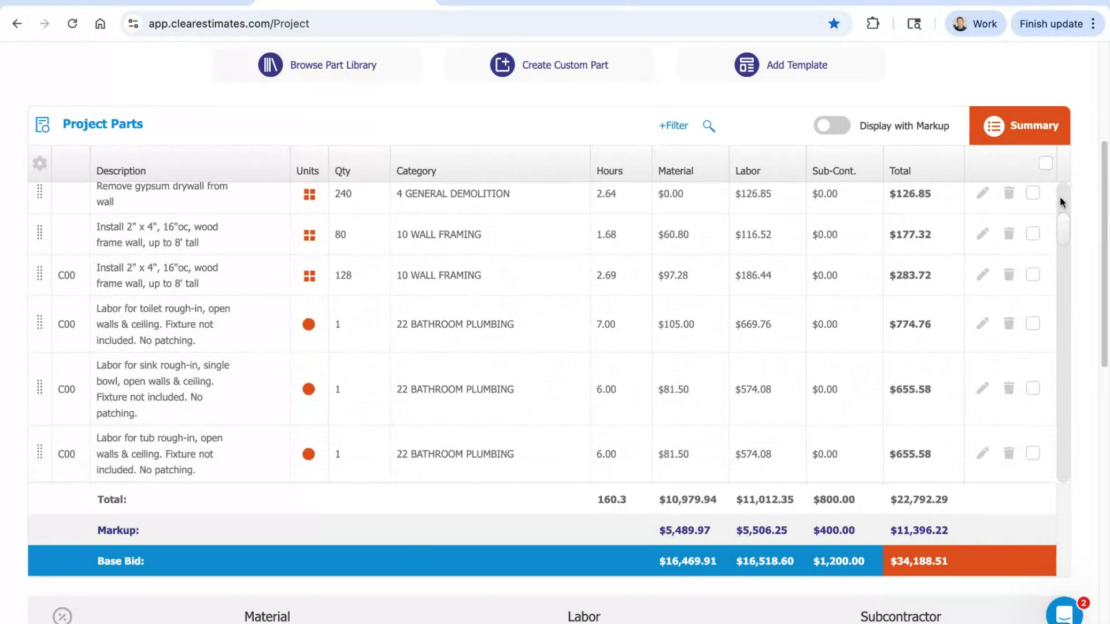
scroll(1062, 201, "down", 1)
scroll(1061, 202, "up", 3)
scroll(1062, 202, "down", 1)
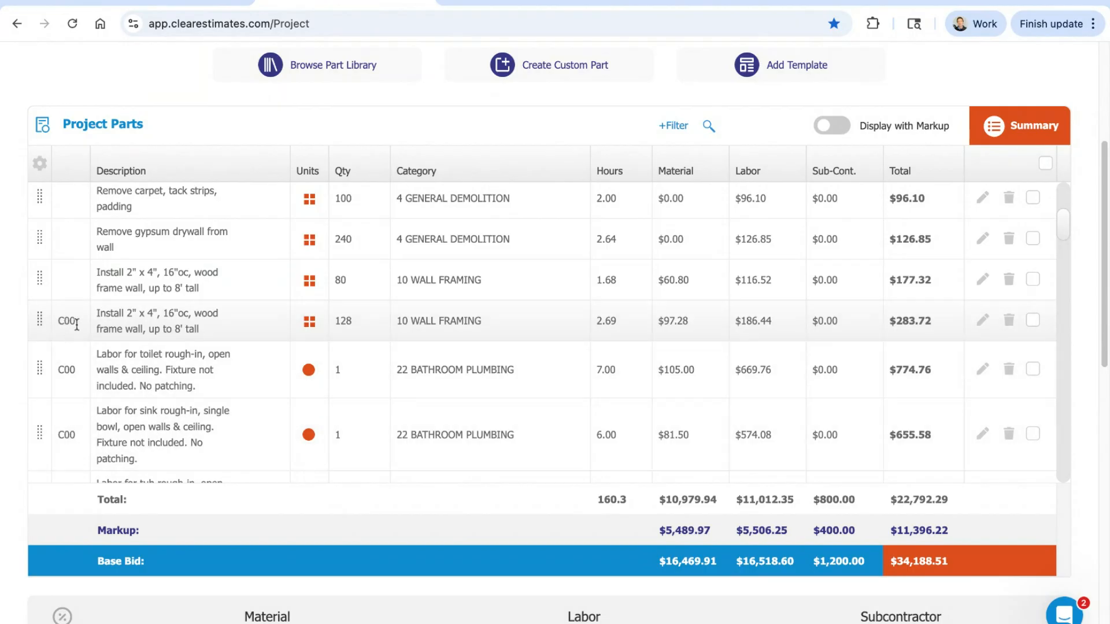
scroll(256, 312, "up", 4)
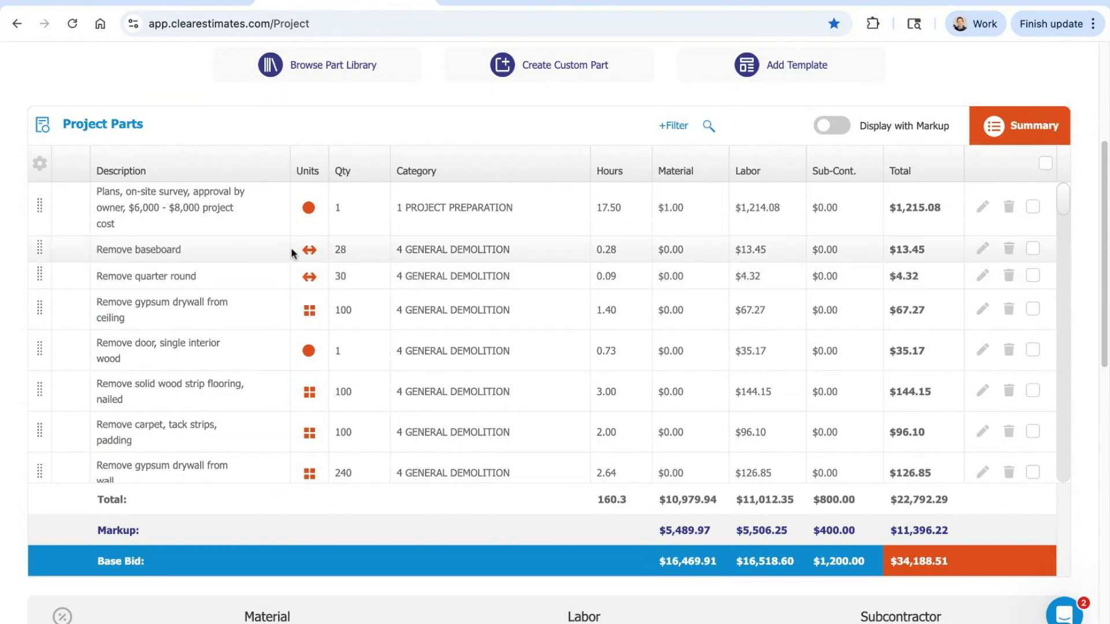
scroll(295, 243, "down", 1)
scroll(290, 232, "down", 4)
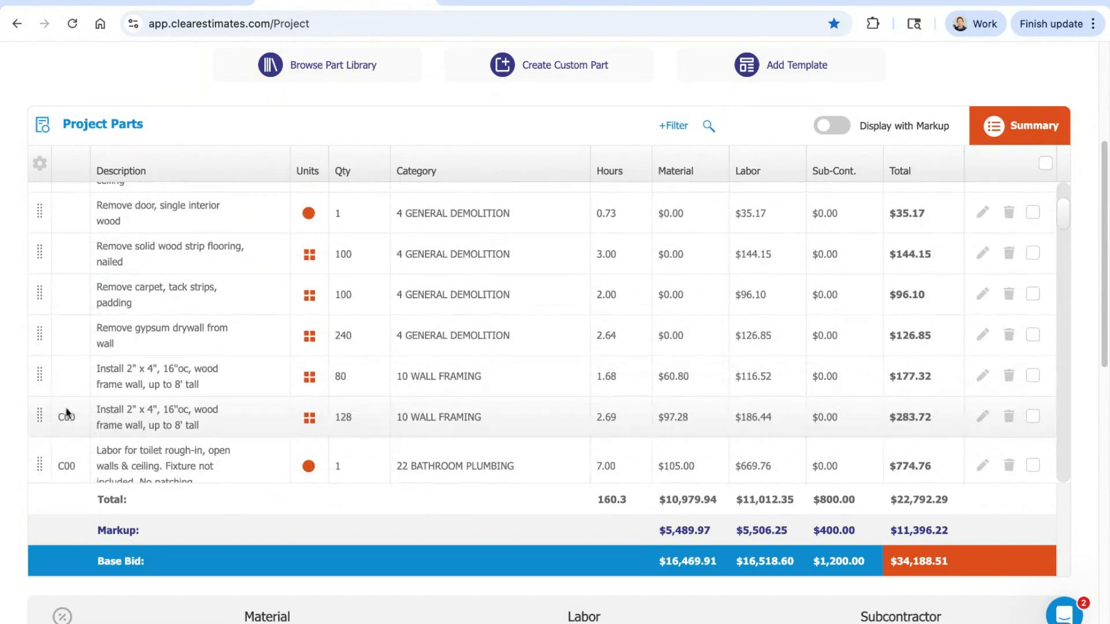
scroll(231, 292, "down", 1)
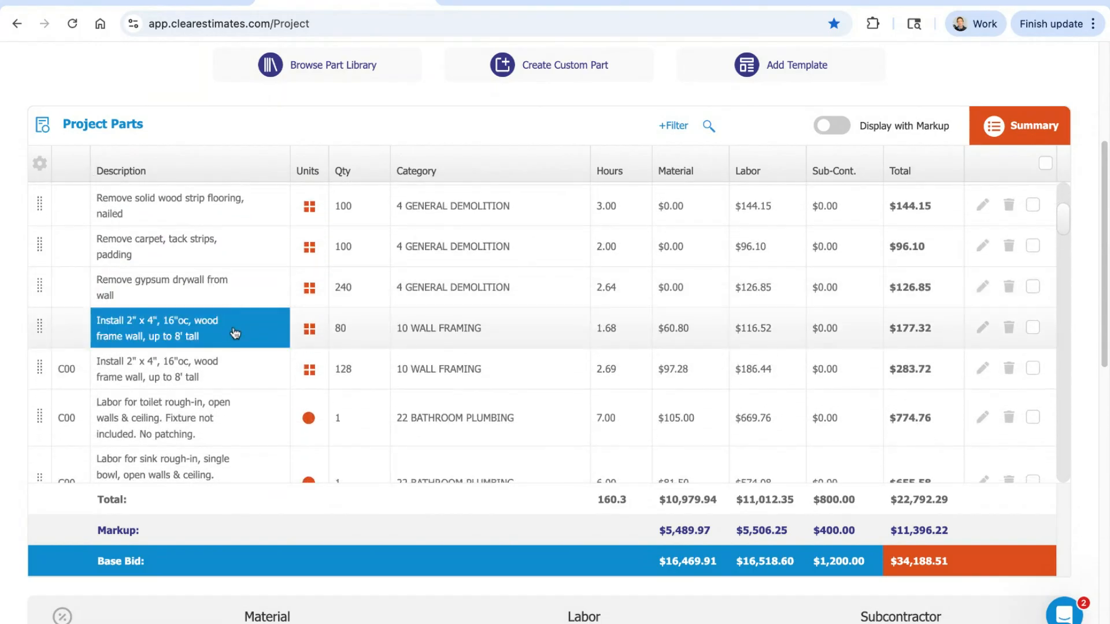
scroll(220, 335, "down", 2)
scroll(211, 346, "down", 5)
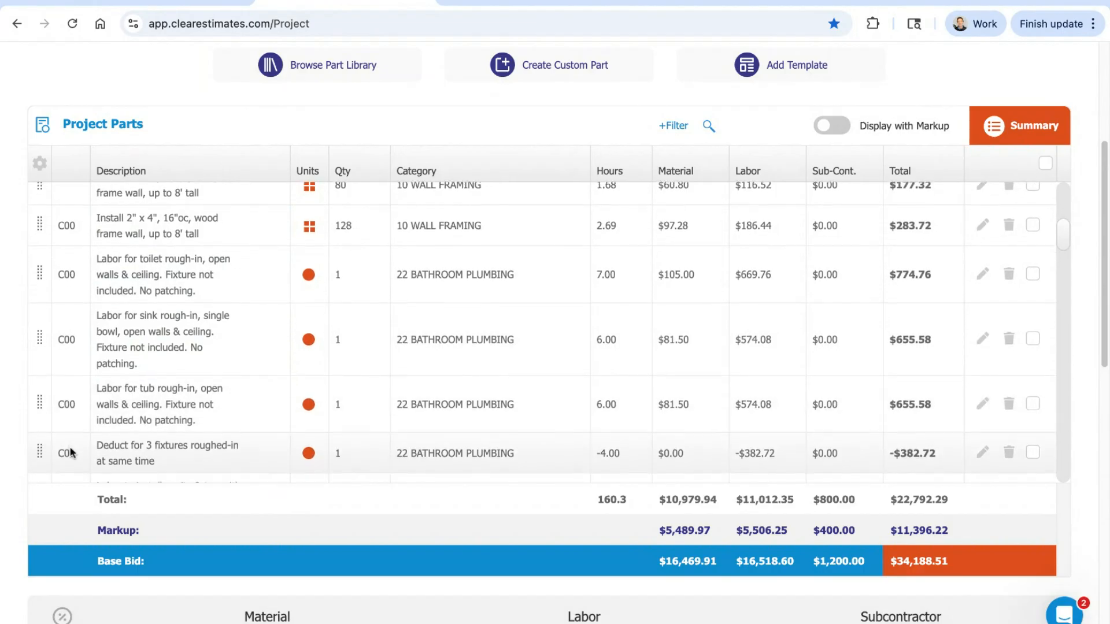
Step: Open the Bath upgrade component for editing, review its parts list and return to the main project
scroll(616, 409, "down", 7)
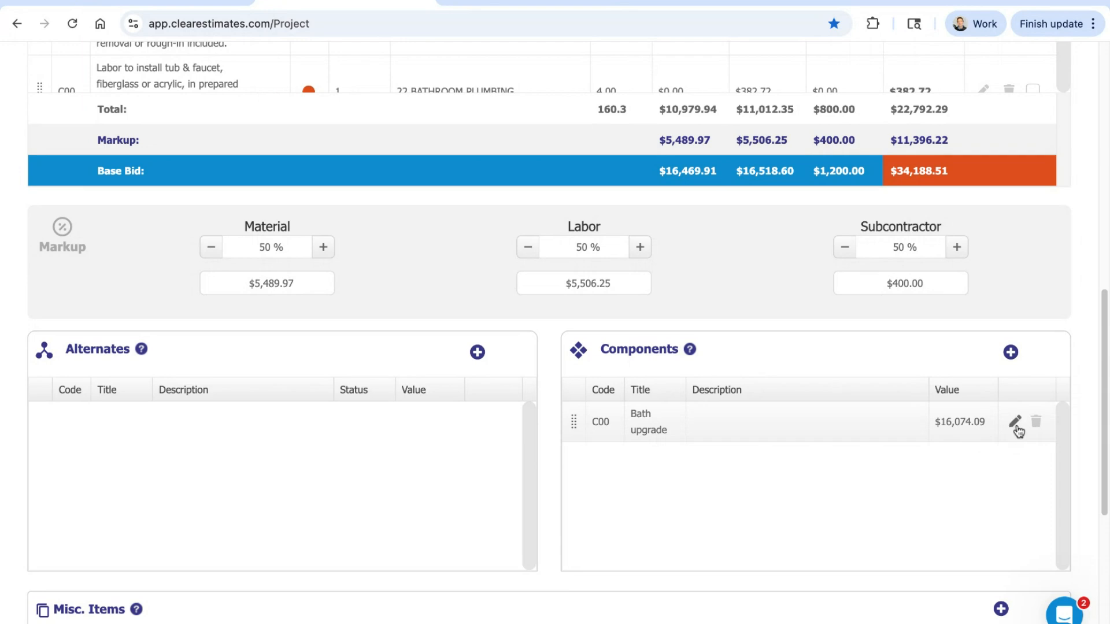
scroll(667, 171, "down", 2)
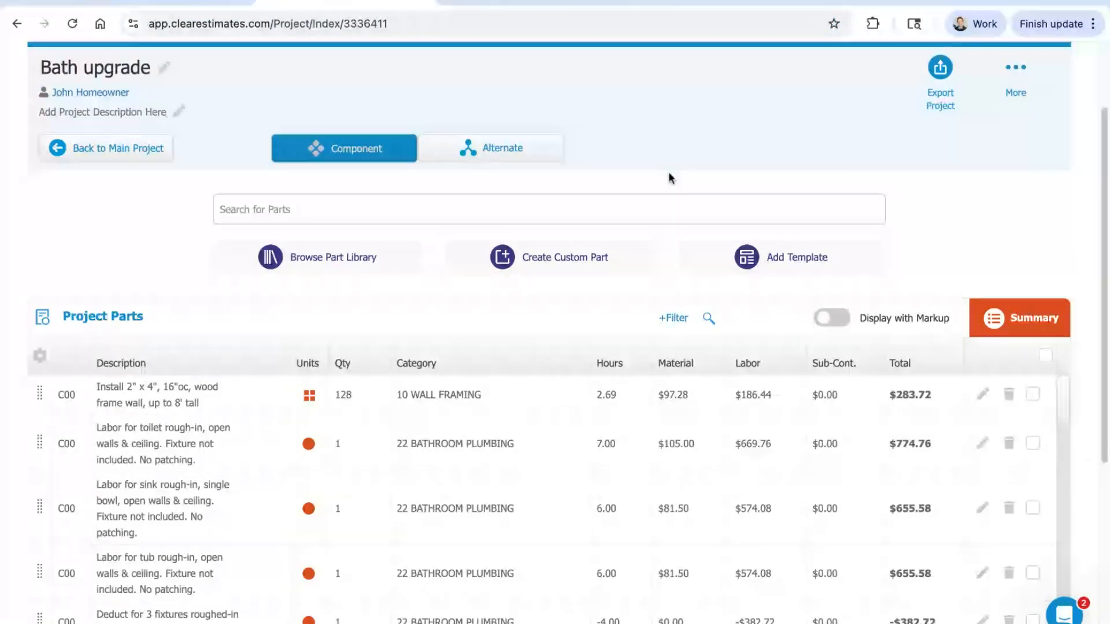
scroll(612, 141, "down", 1)
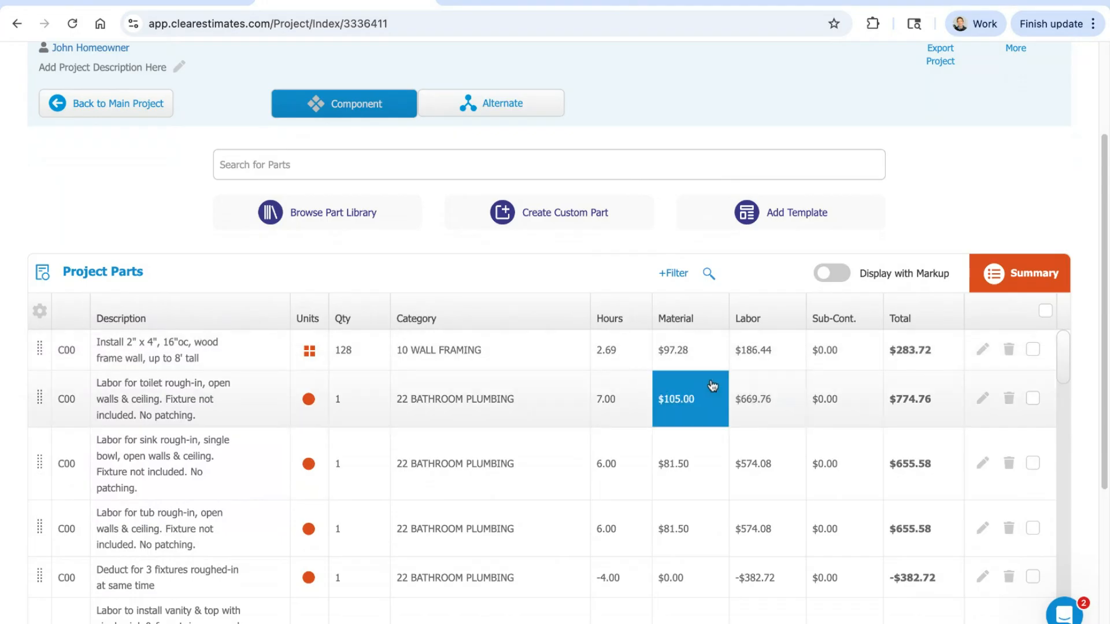
scroll(367, 572, "up", 3)
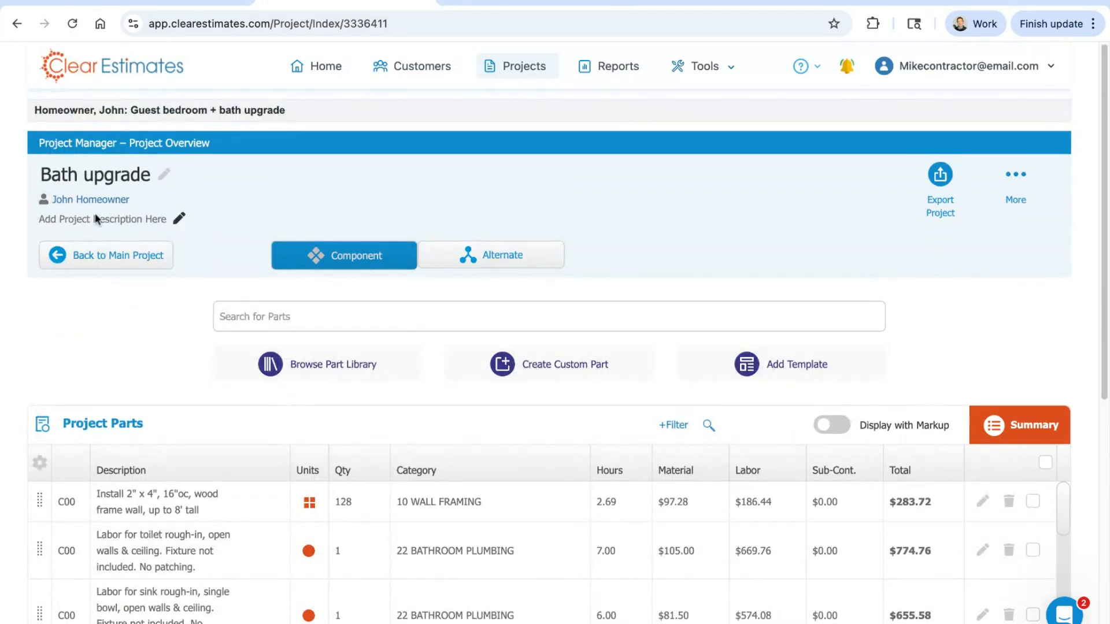
scroll(223, 463, "down", 2)
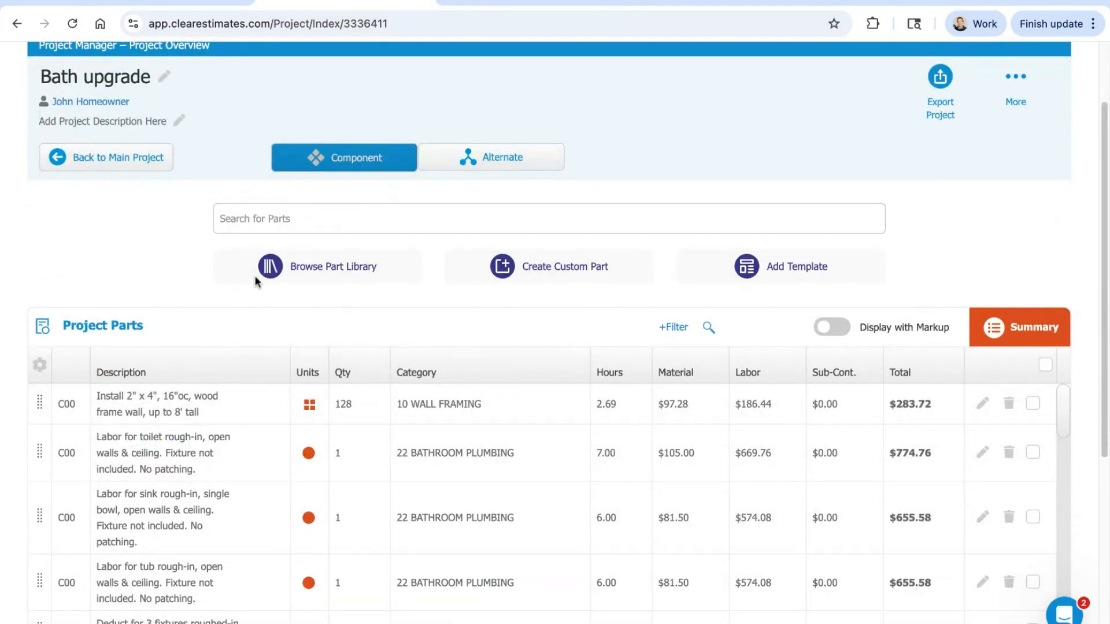
left_click(141, 169)
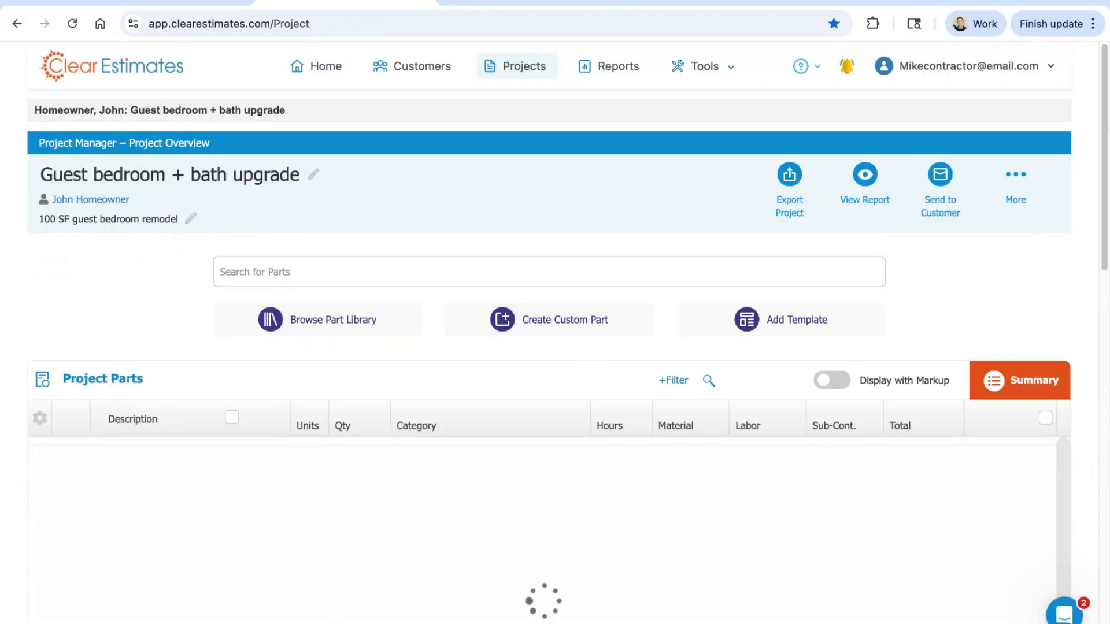
Step: Open the formal proposal report for the Guest bedroom + bath upgrade project
scroll(1107, 127, "down", 10)
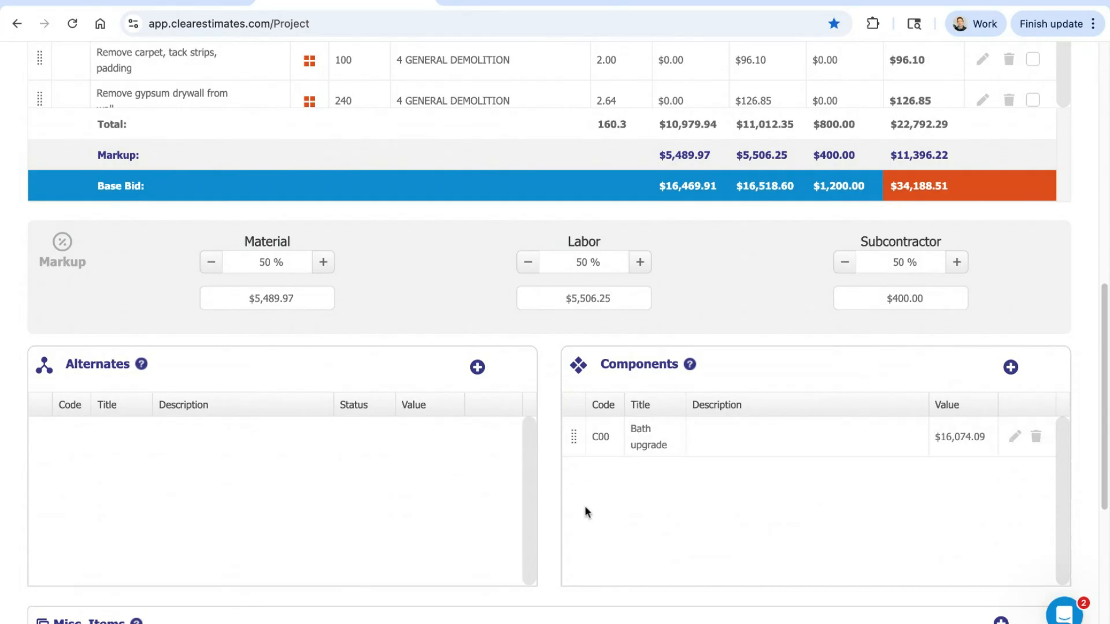
scroll(590, 473, "up", 2)
scroll(602, 512, "up", 8)
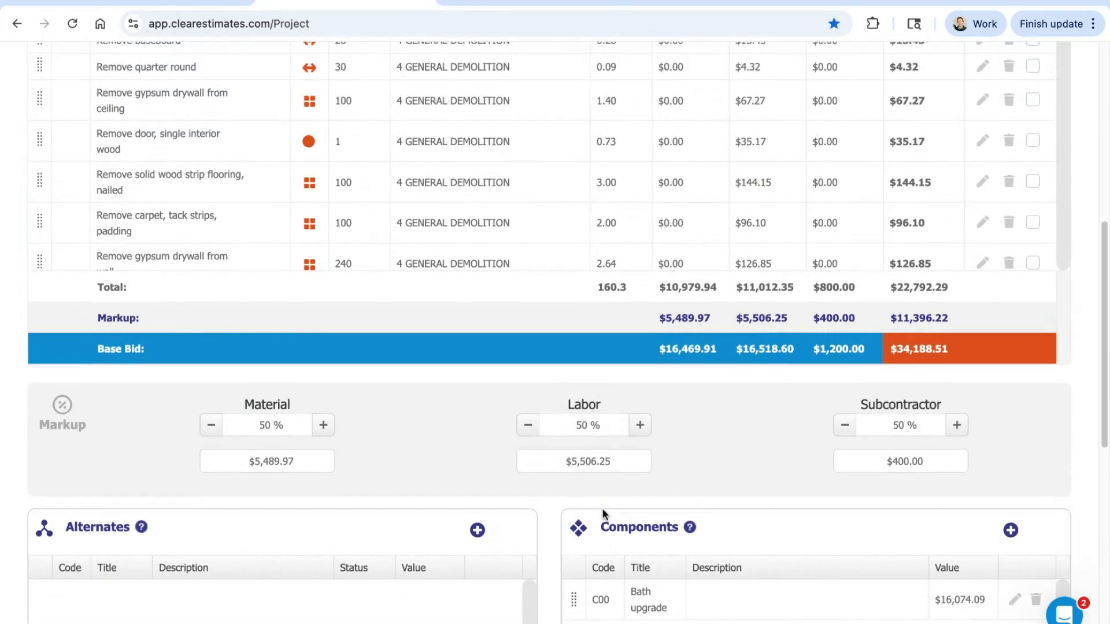
scroll(638, 491, "up", 1)
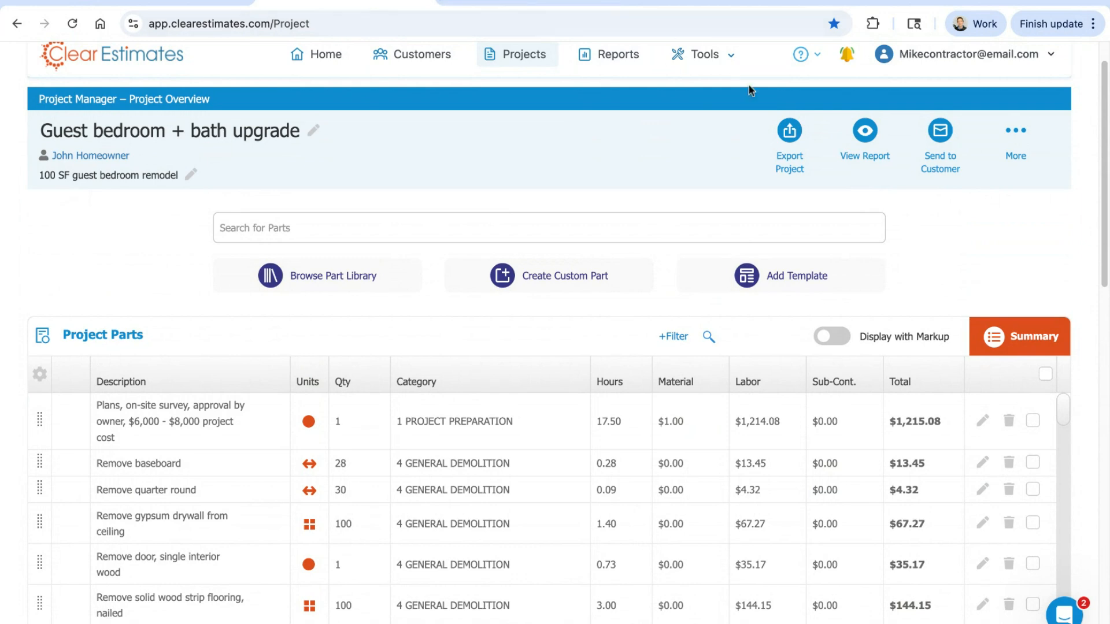
left_click(864, 133)
left_click(835, 193)
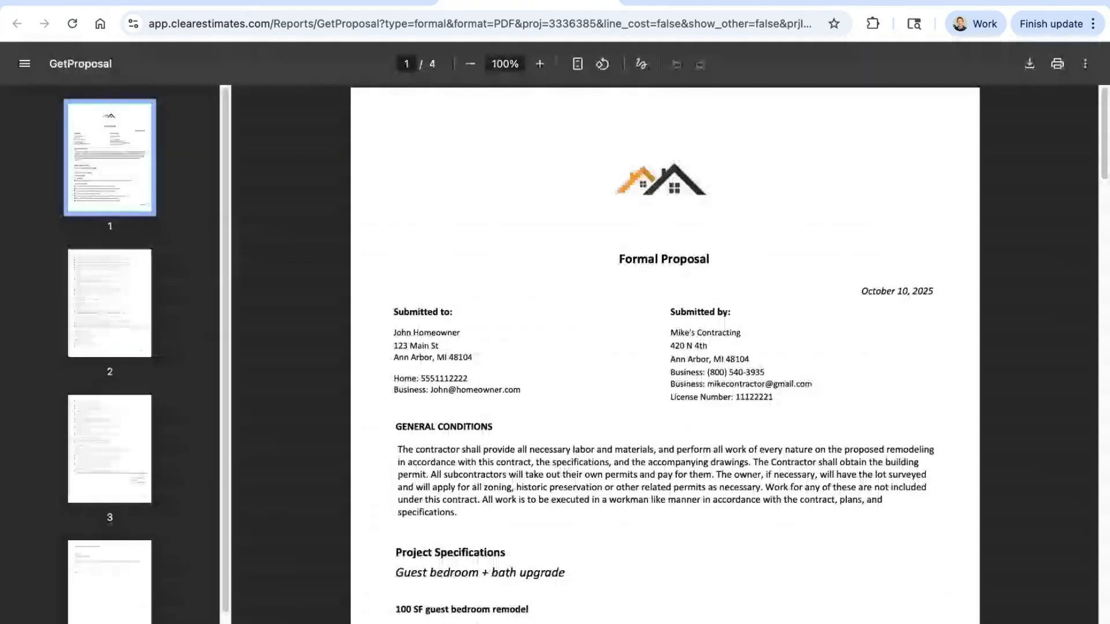
Step: Examine the formal proposal's project specifications, highlighting the C00 Bath upgrade heading and reading through the work listed under it
scroll(444, 303, "down", 1)
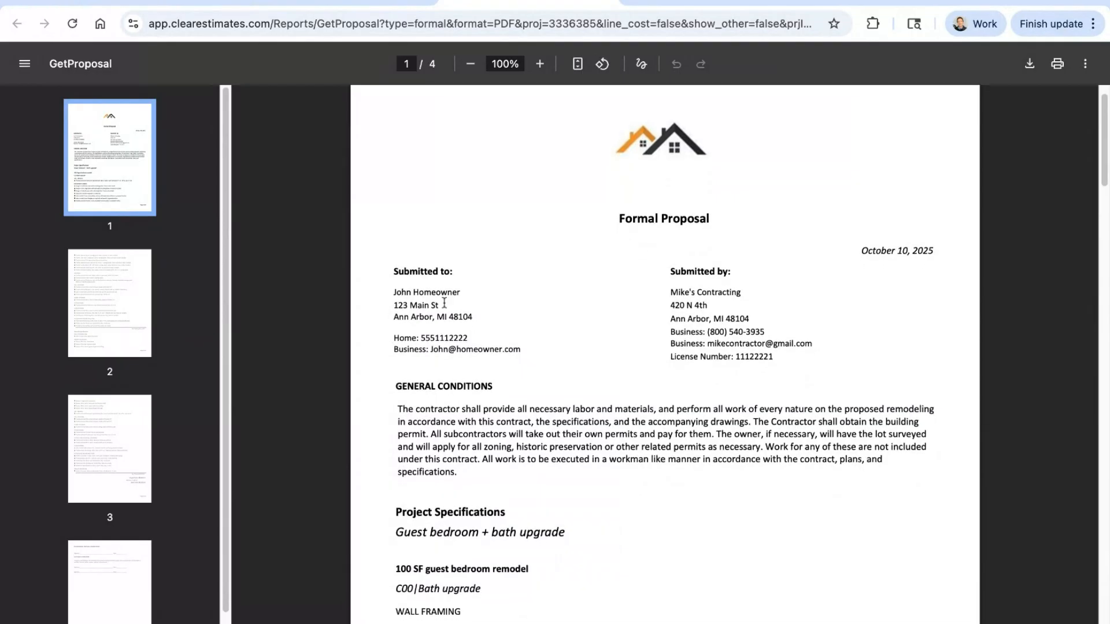
scroll(612, 307, "down", 5)
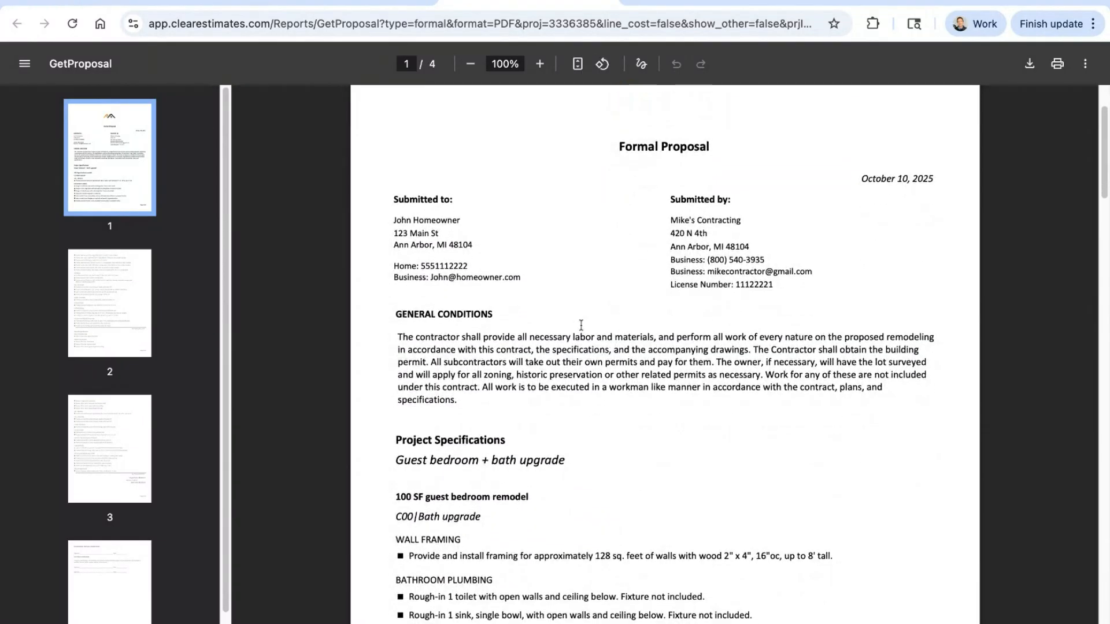
scroll(593, 255, "down", 1)
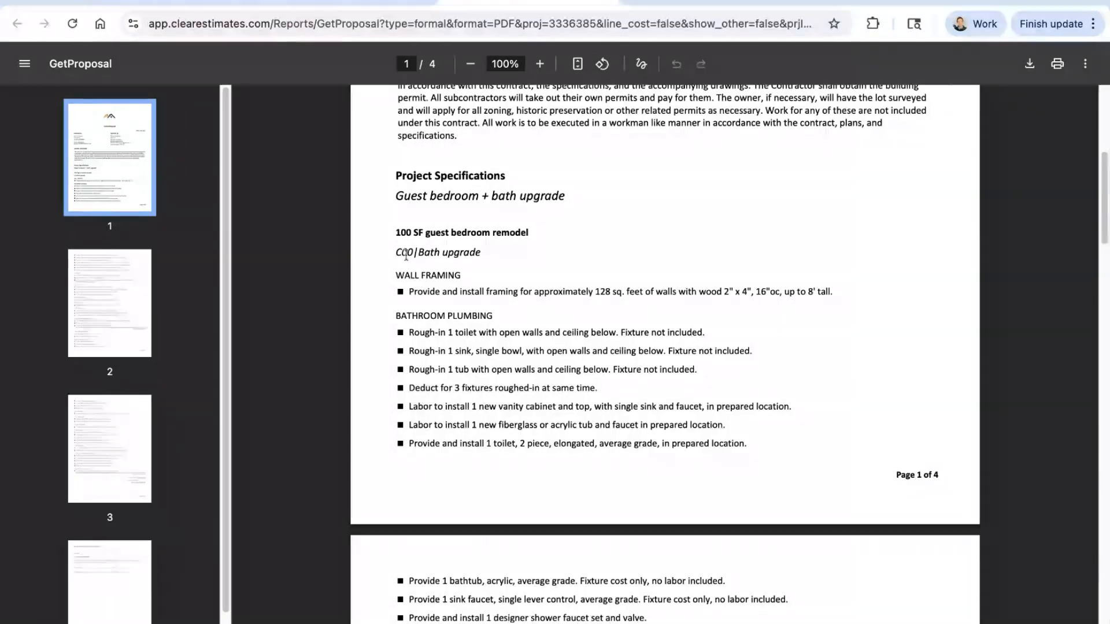
left_click_drag(399, 253, 465, 253)
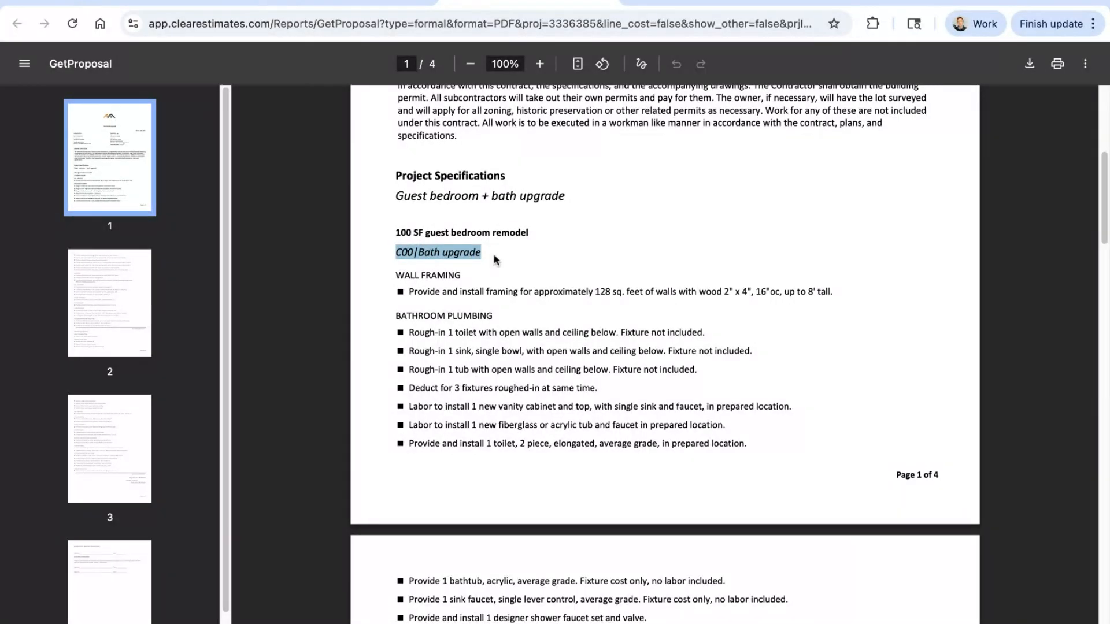
scroll(668, 248, "down", 2)
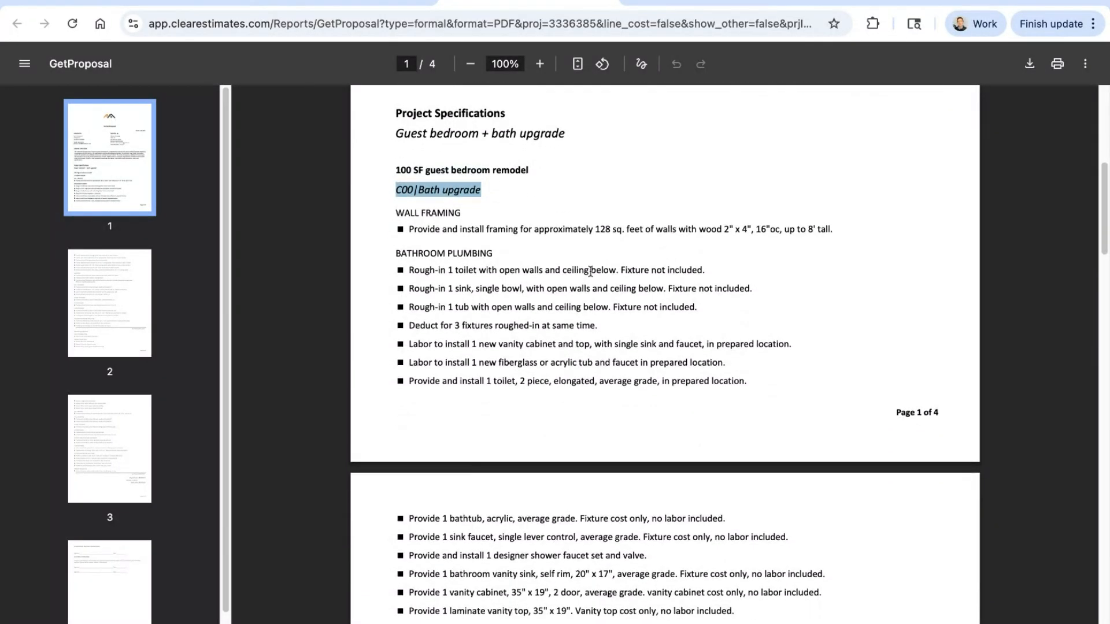
scroll(500, 242, "down", 5)
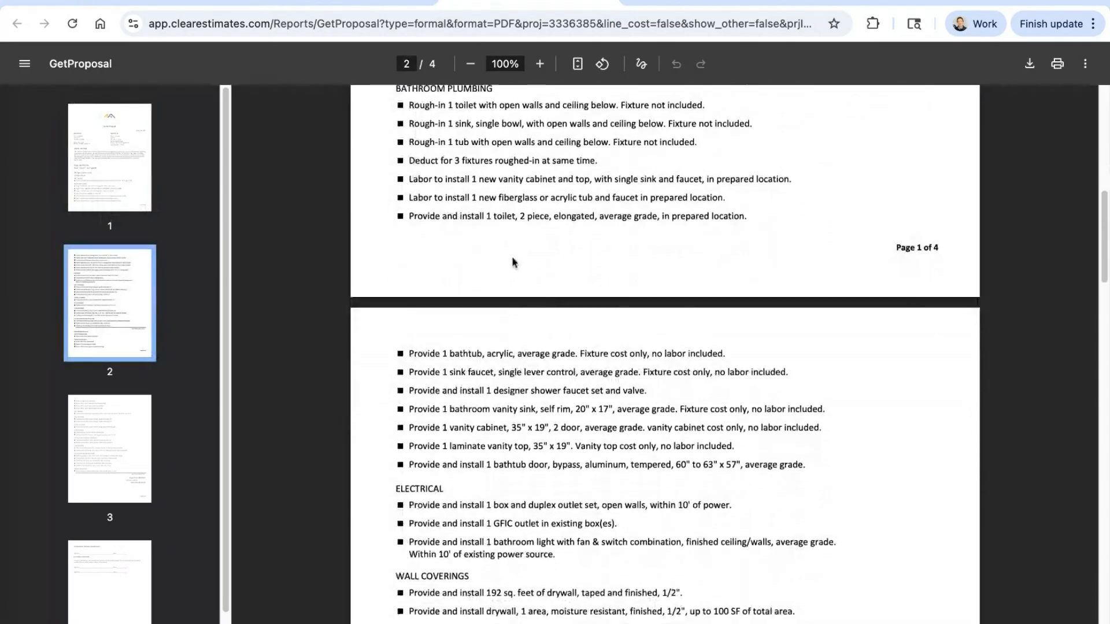
scroll(549, 306, "down", 8)
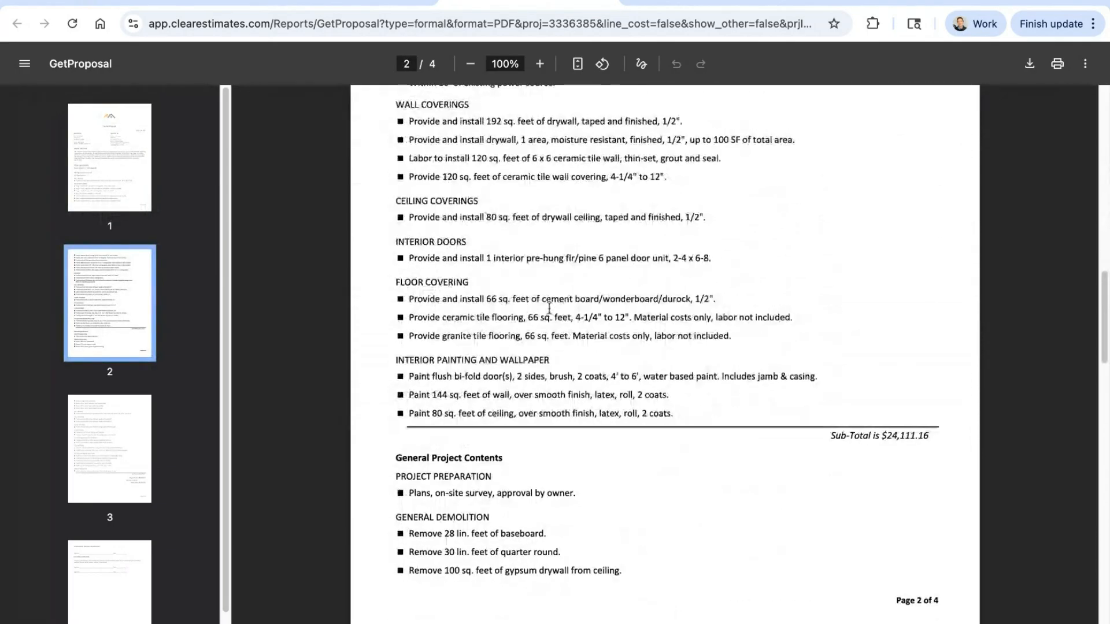
Step: Highlight the sub-total under the Bath upgrade section and check the General Project Contents that follow it
left_click_drag(931, 301, 854, 298)
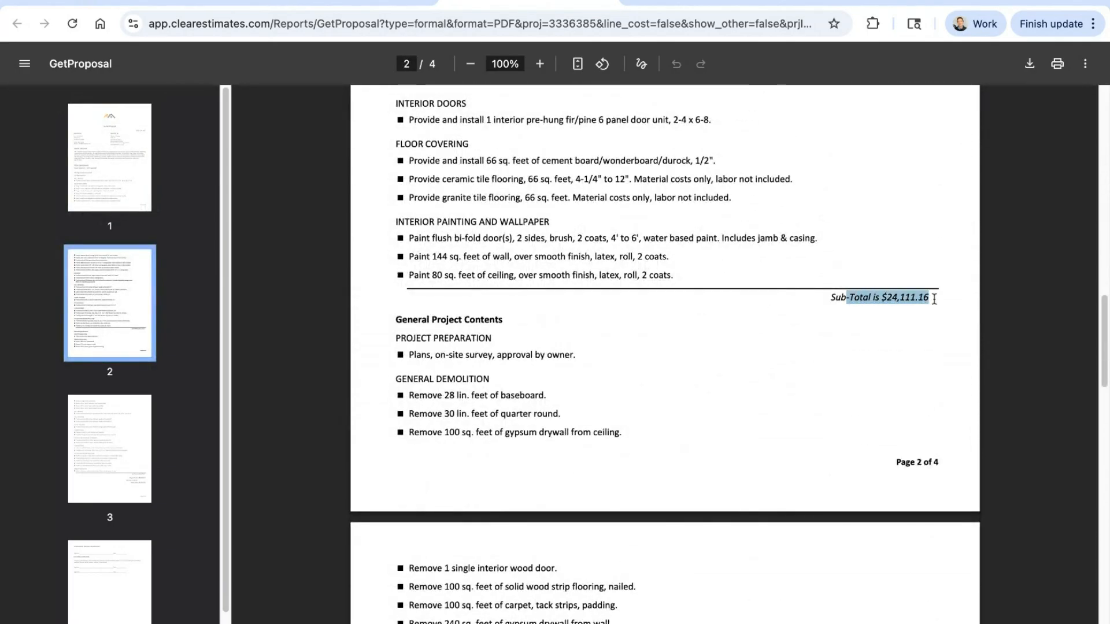
left_click_drag(933, 298, 830, 330)
scroll(817, 318, "up", 1)
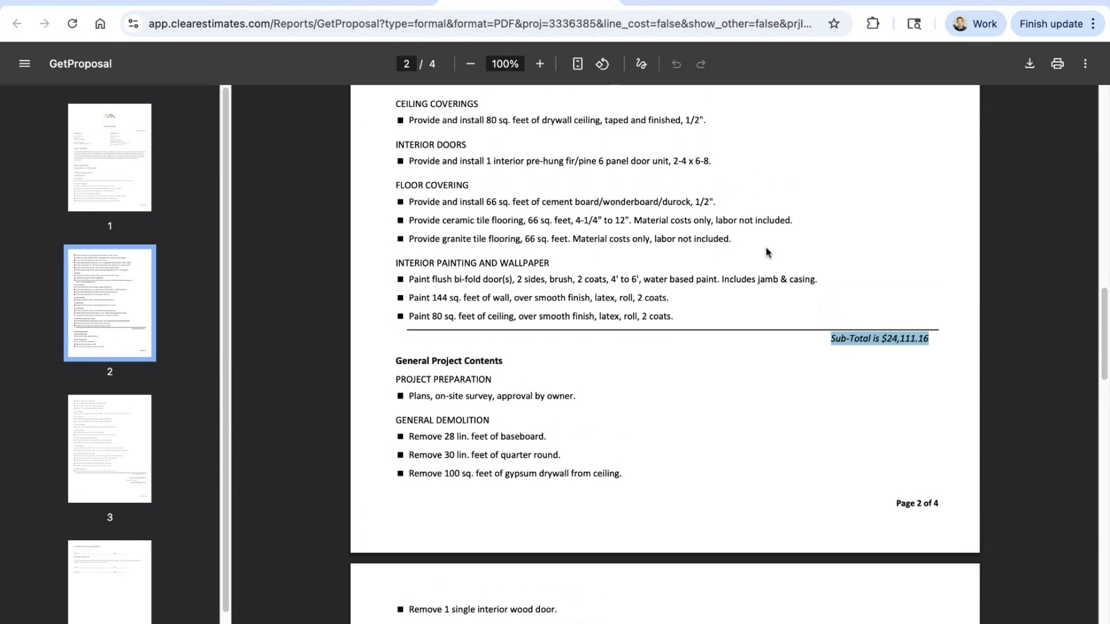
scroll(767, 242, "down", 2)
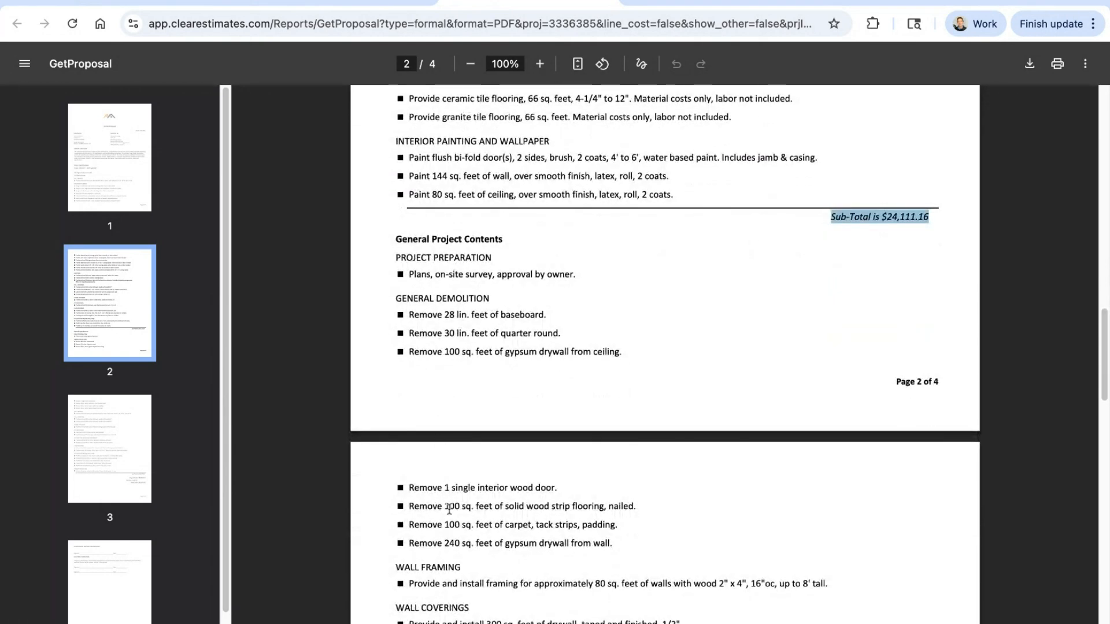
left_click(666, 352)
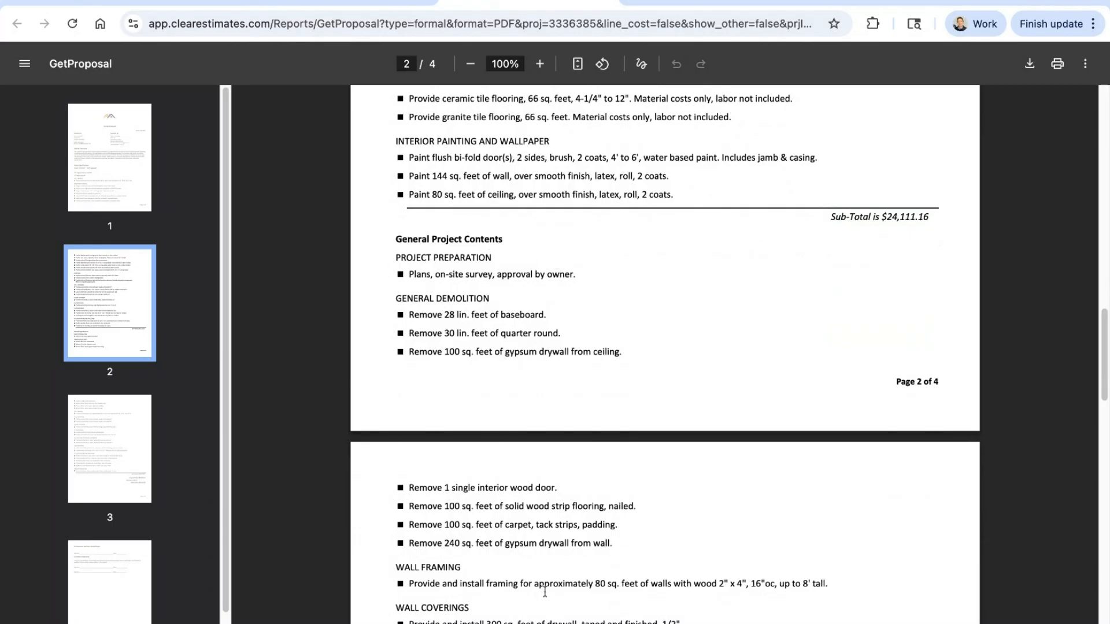
Step: Compare how the proposal groups the Bath upgrade items with the bedroom items under General Project Contents
scroll(644, 373, "up", 5)
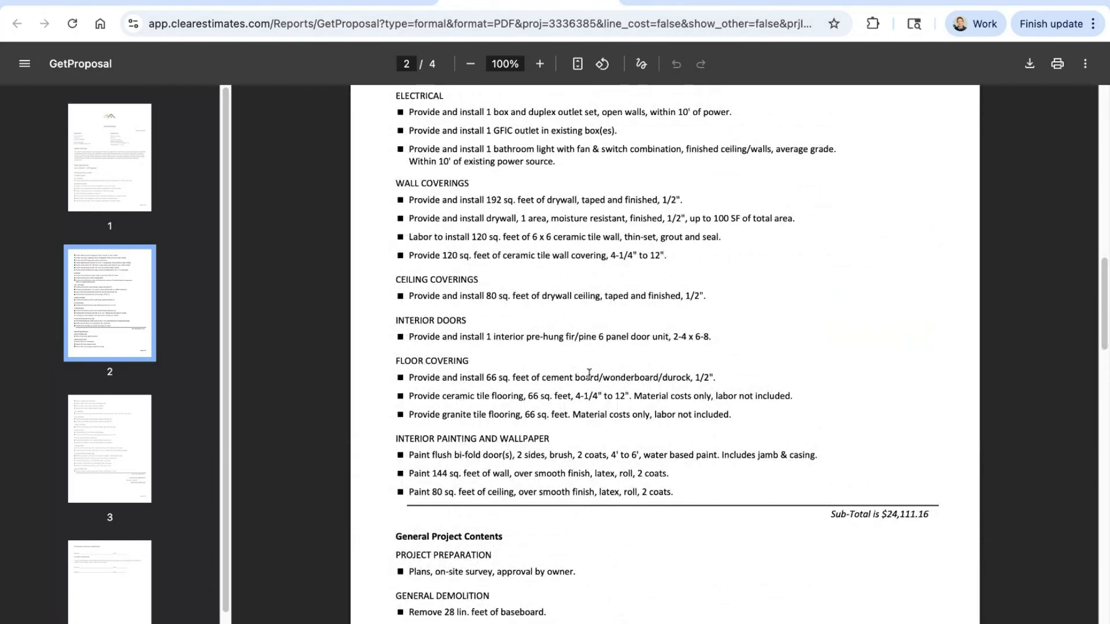
scroll(589, 375, "up", 13)
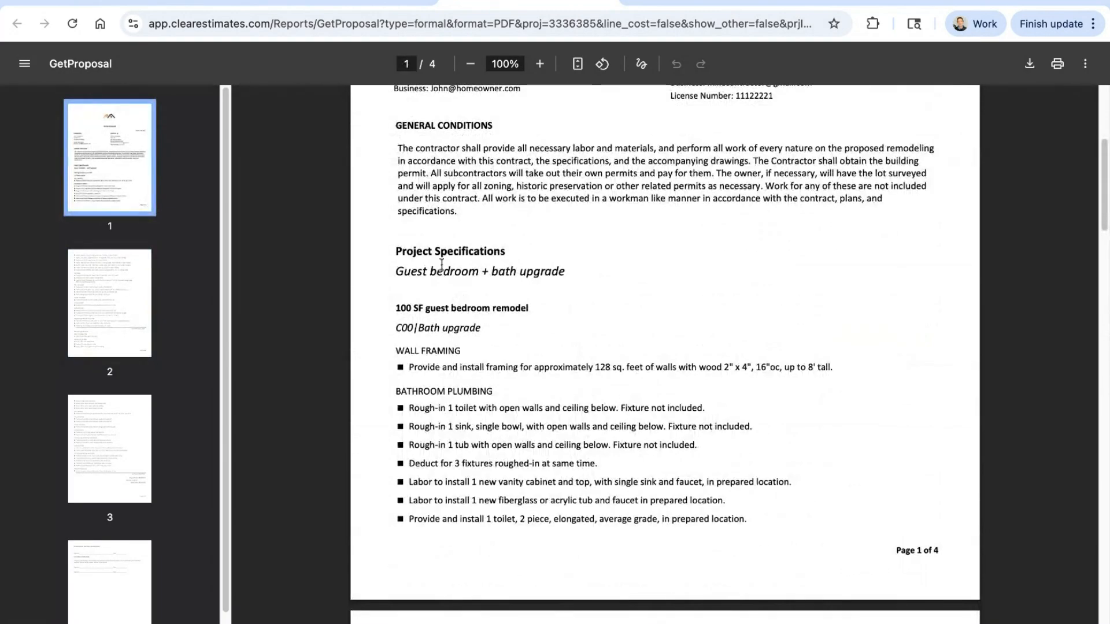
scroll(635, 303, "down", 13)
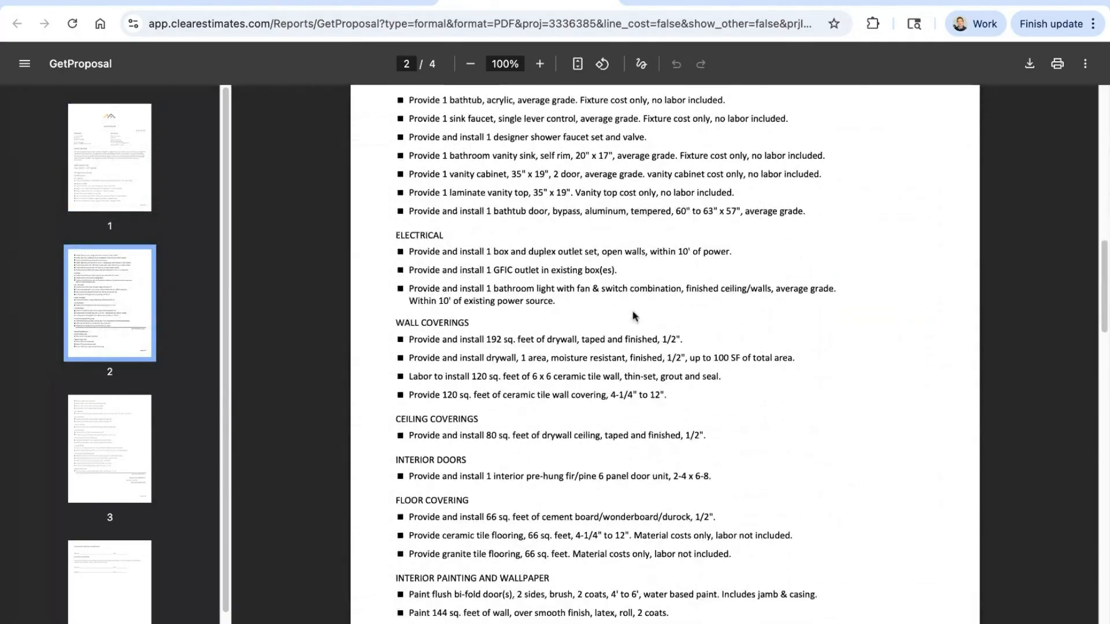
scroll(620, 339, "down", 2)
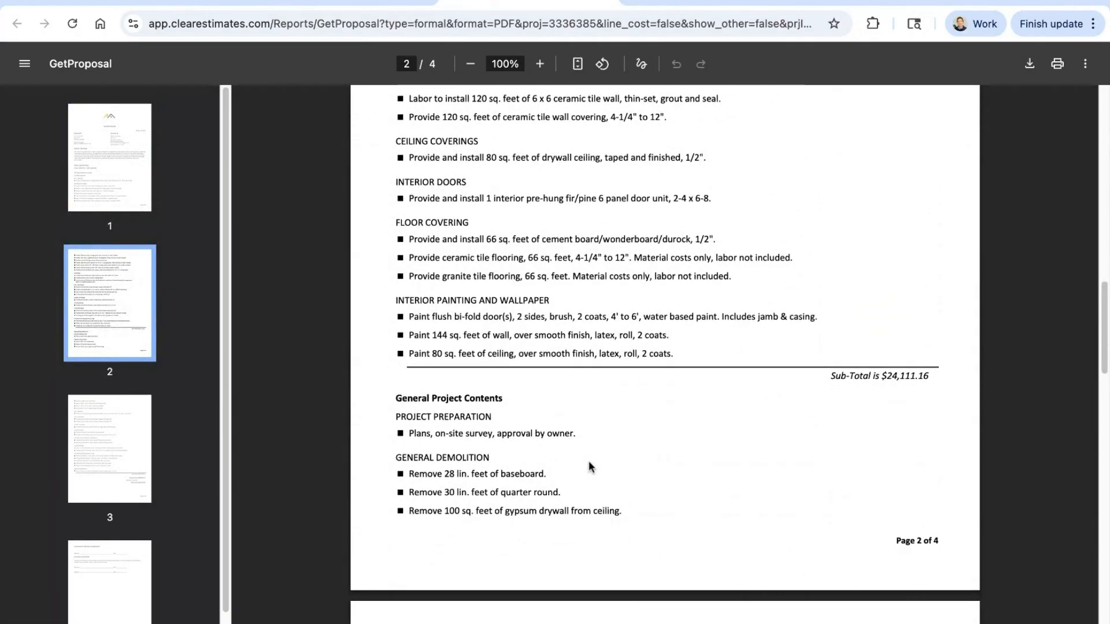
scroll(648, 426, "down", 1)
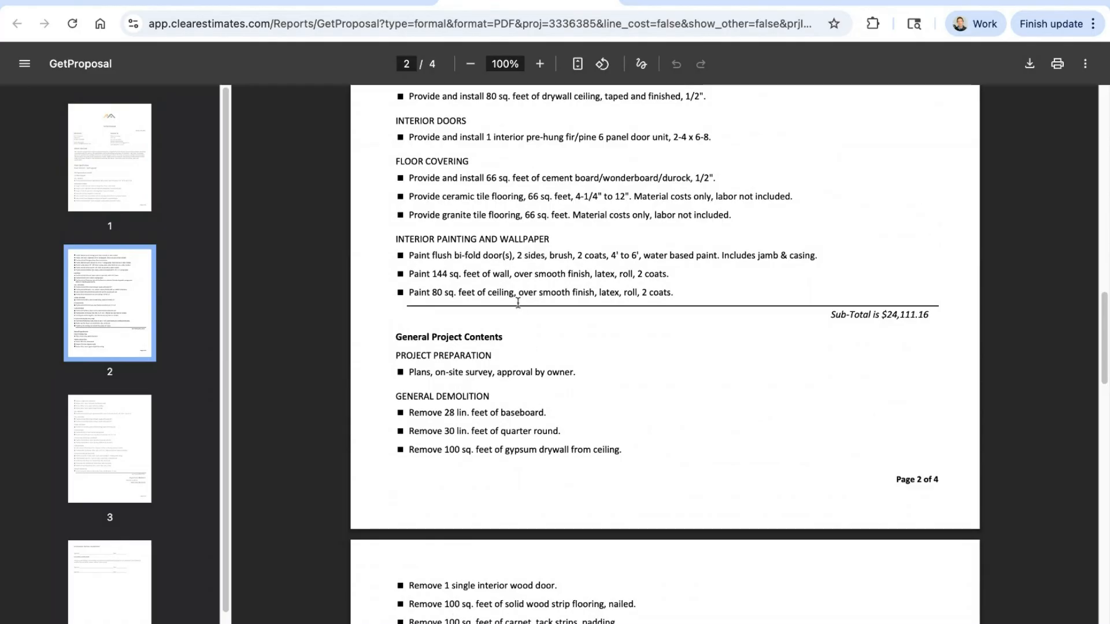
Step: Add a second component named Bedroom remodel to the main project
left_click(347, 3)
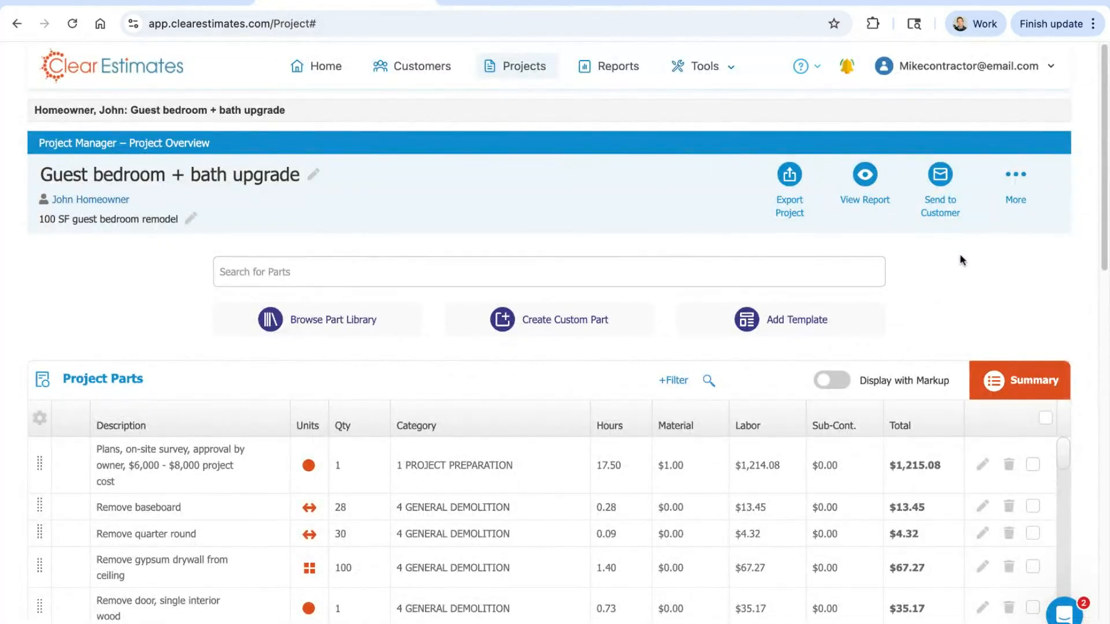
scroll(965, 266, "down", 6)
scroll(1047, 486, "down", 4)
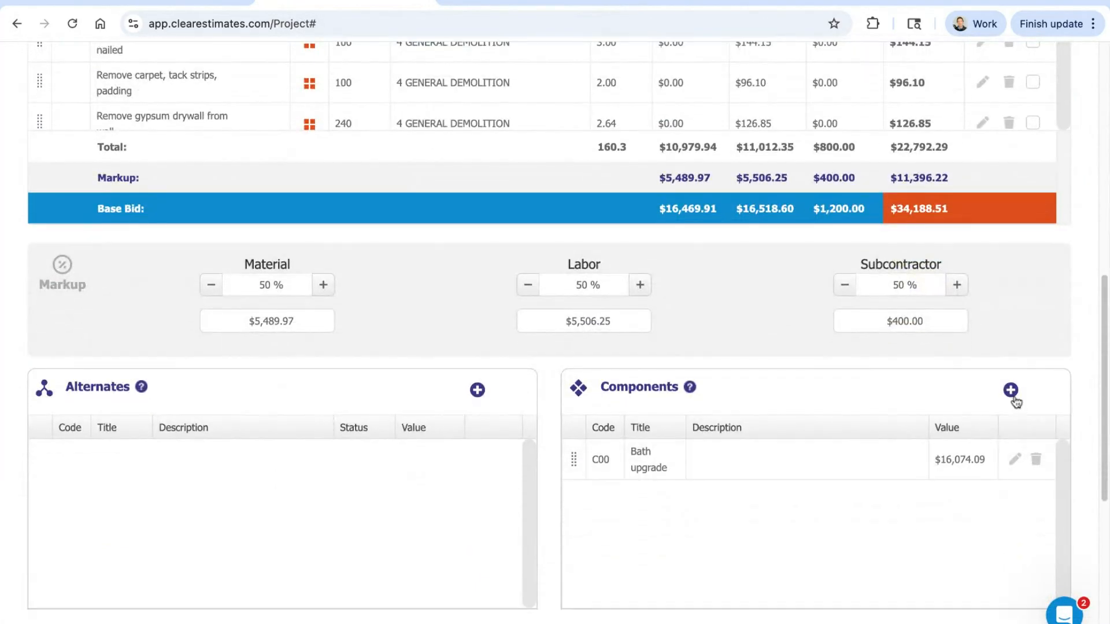
left_click(1011, 391)
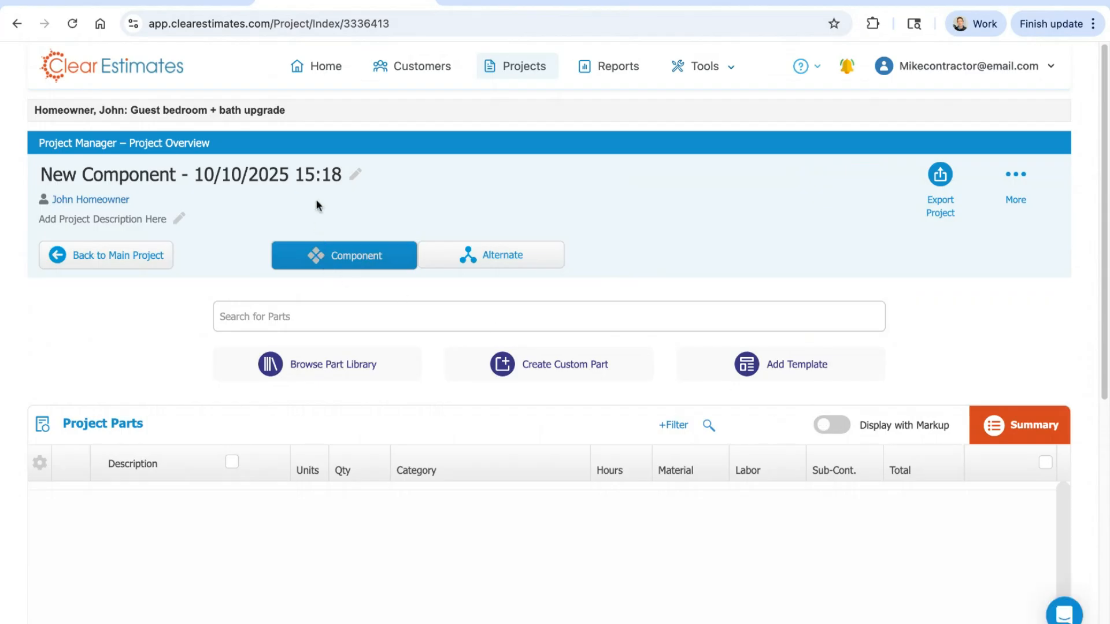
triple_click(286, 170)
type("B")
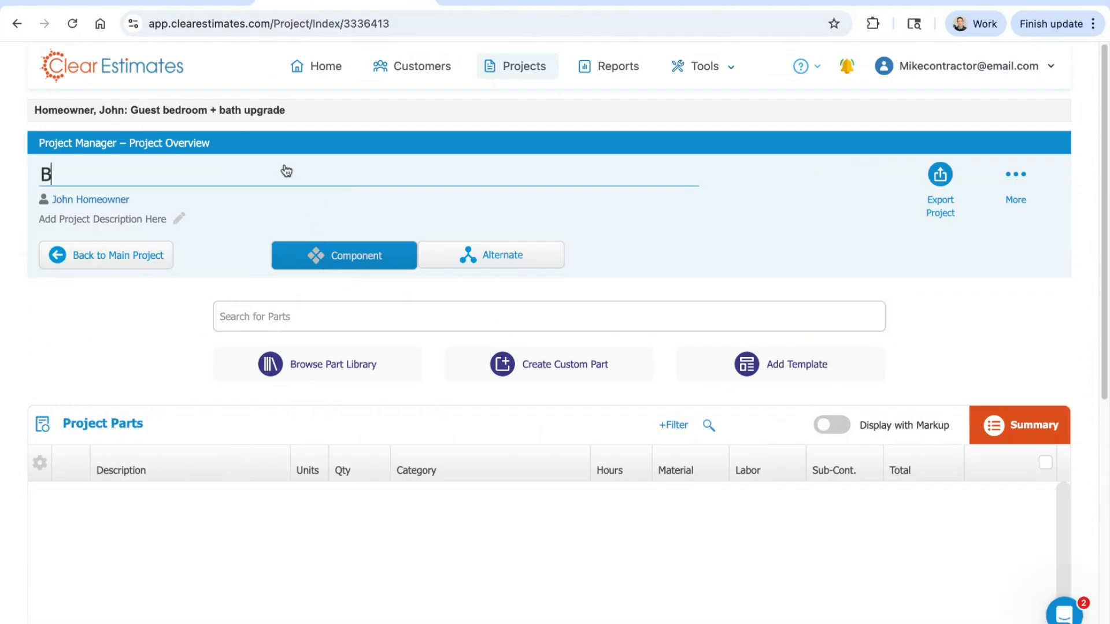
type("edroom remodel")
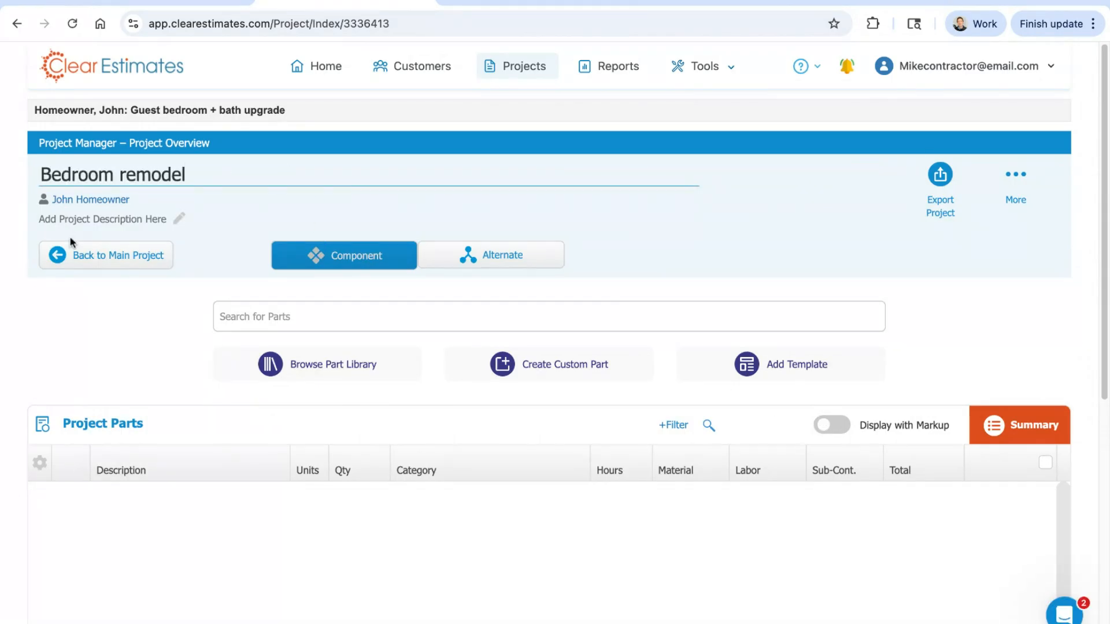
left_click(74, 248)
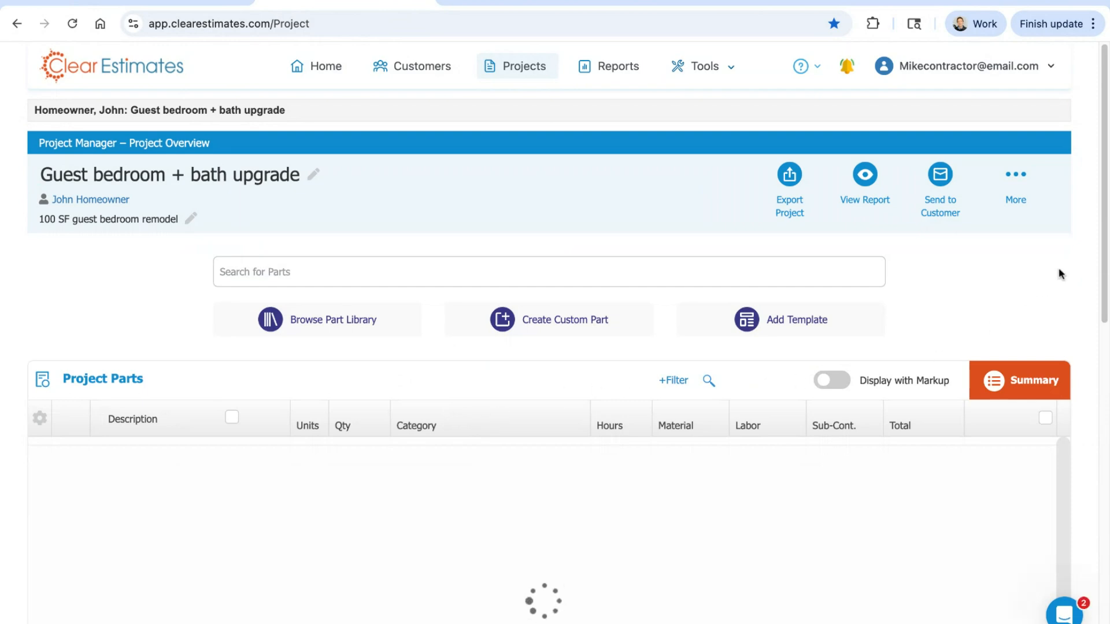
Step: Select all project parts except the C00 wall framing, toilet rough-in and sink rough-in
scroll(1097, 196, "down", 4)
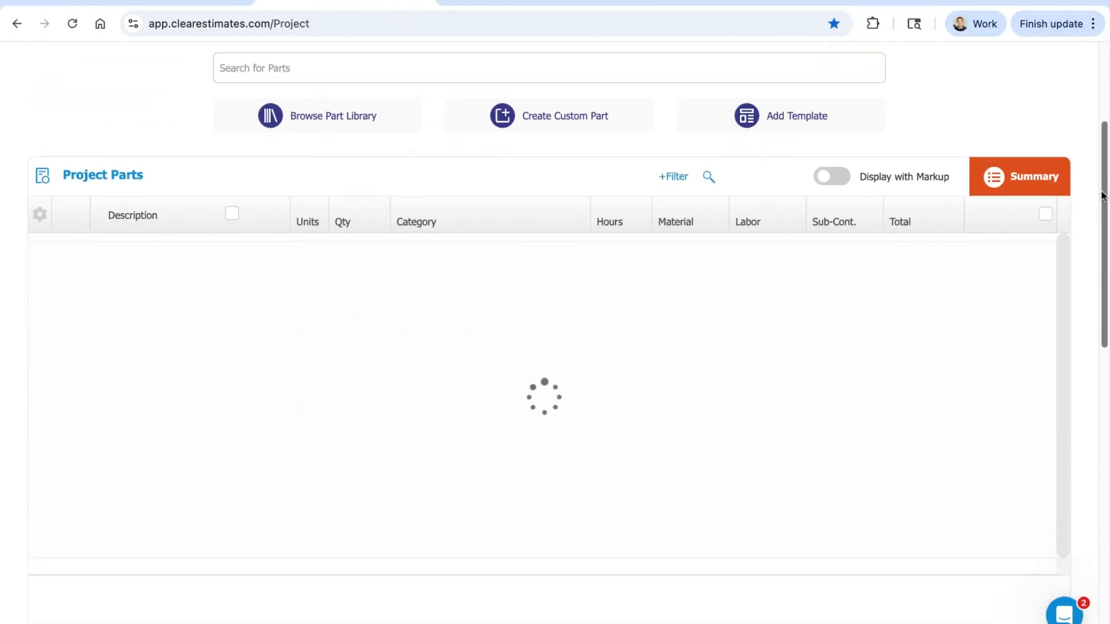
scroll(884, 268, "up", 1)
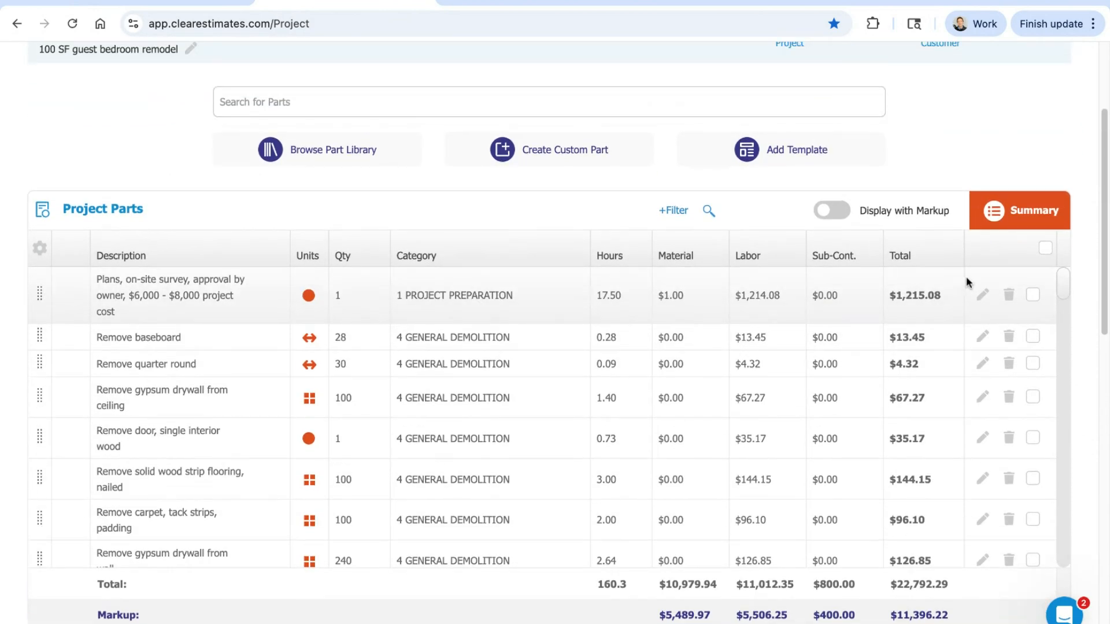
left_click(1040, 248)
scroll(1059, 287, "down", 4)
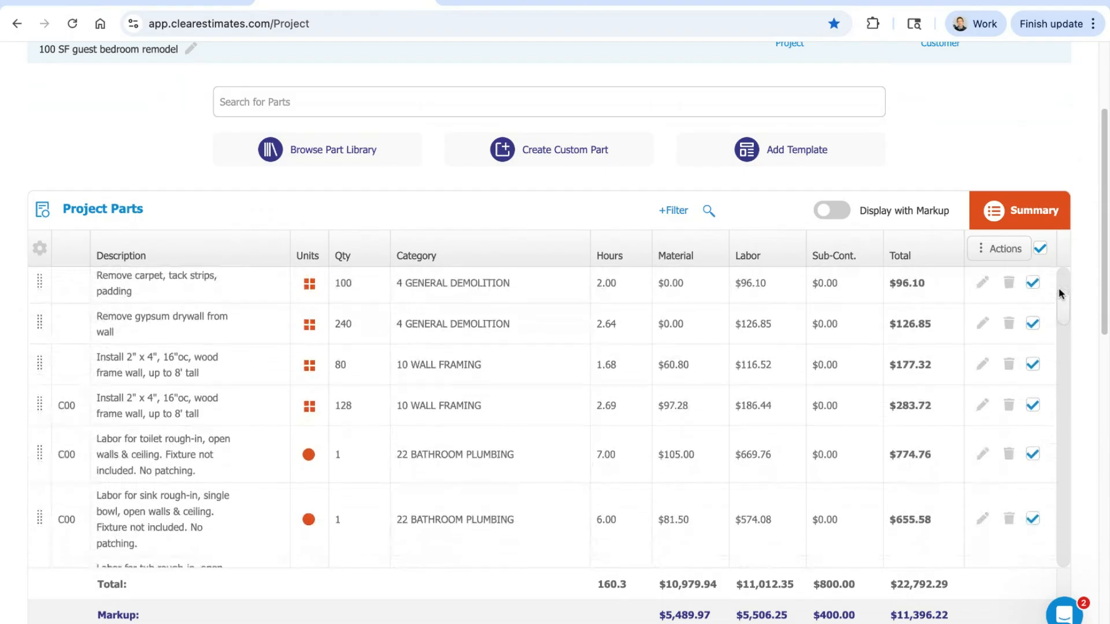
left_click(1033, 405)
left_click(1032, 454)
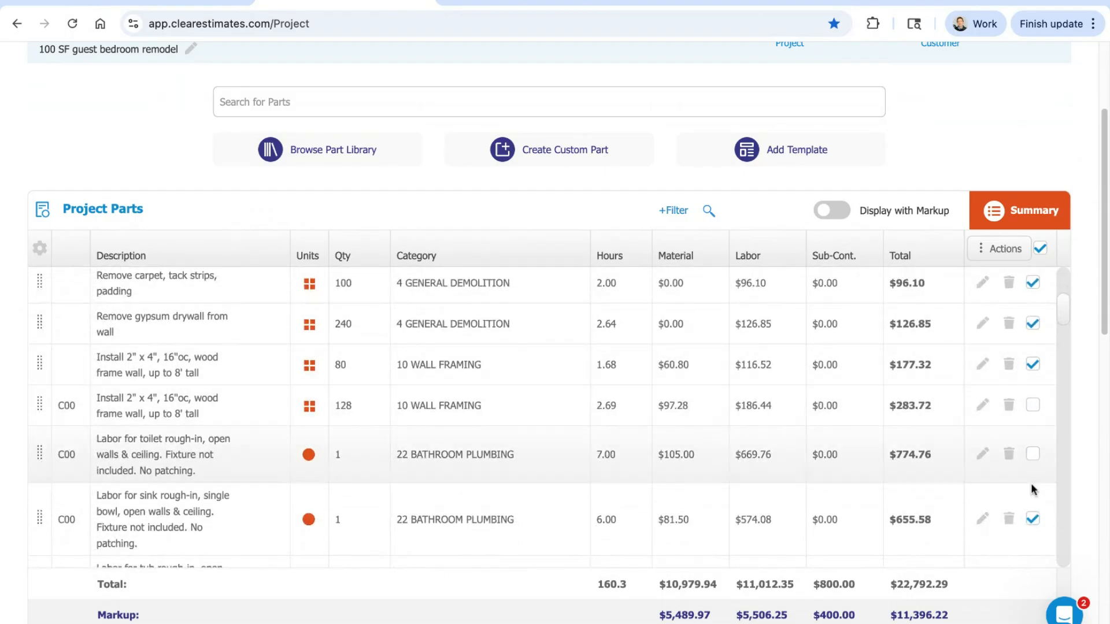
left_click(1039, 489)
Step: Deselect the C00 tub rough-in, the three-fixture deduction, and the labor parts for installing the vanity and the tub
scroll(1063, 311, "down", 4)
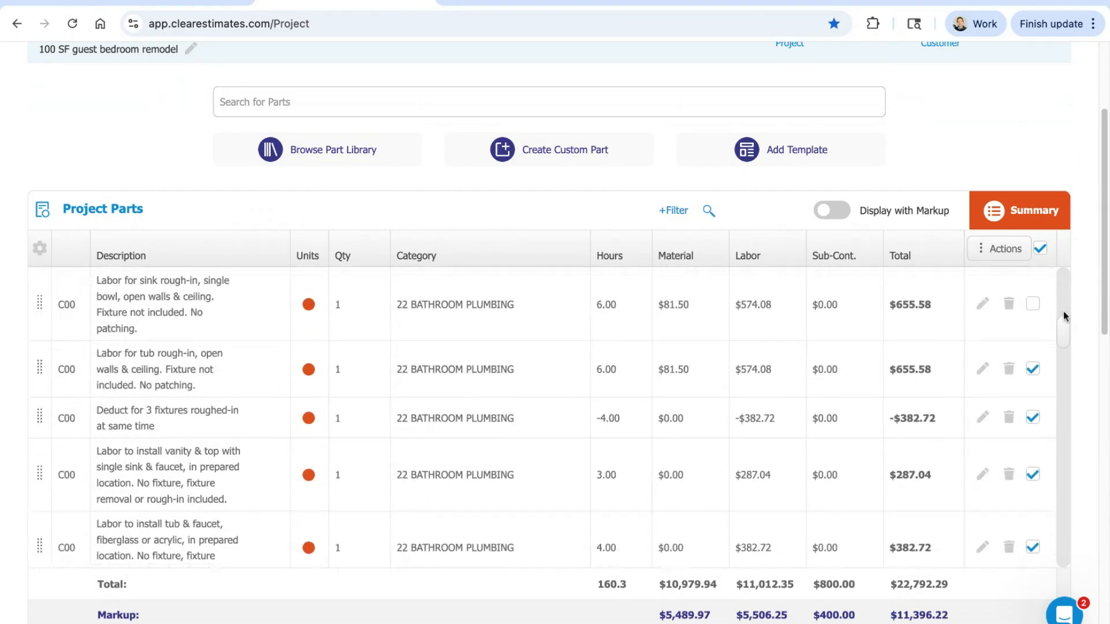
left_click(1033, 365)
left_click(1034, 414)
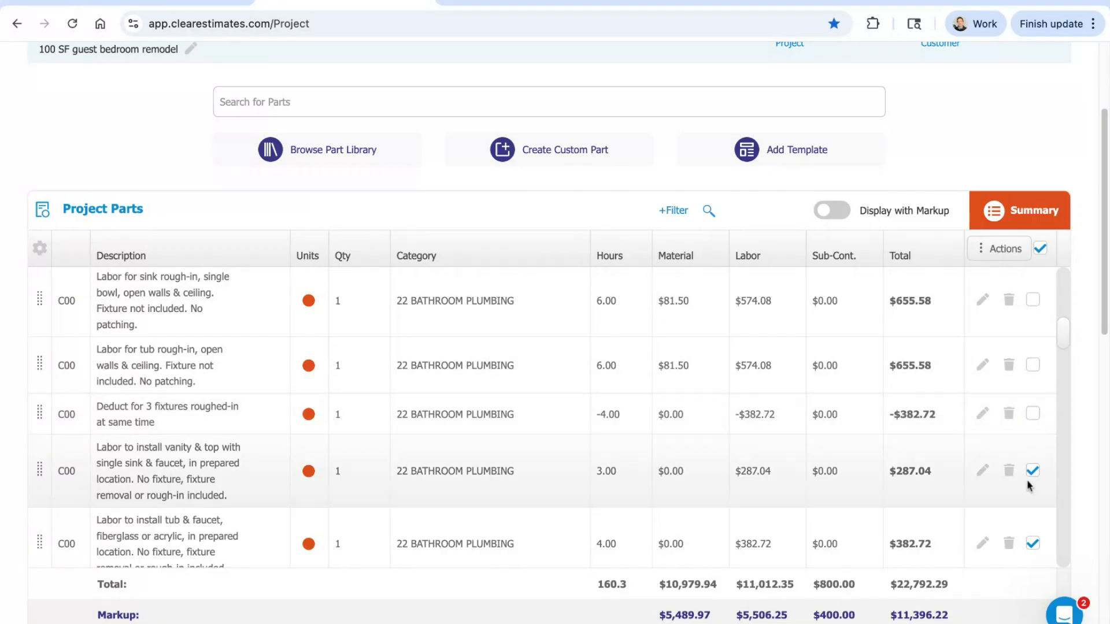
left_click(1034, 470)
left_click(1033, 544)
Step: Deselect the C00 toilet installation, bathtub, sink faucet, designer shower faucet set and vanity sink parts
scroll(1059, 329, "down", 5)
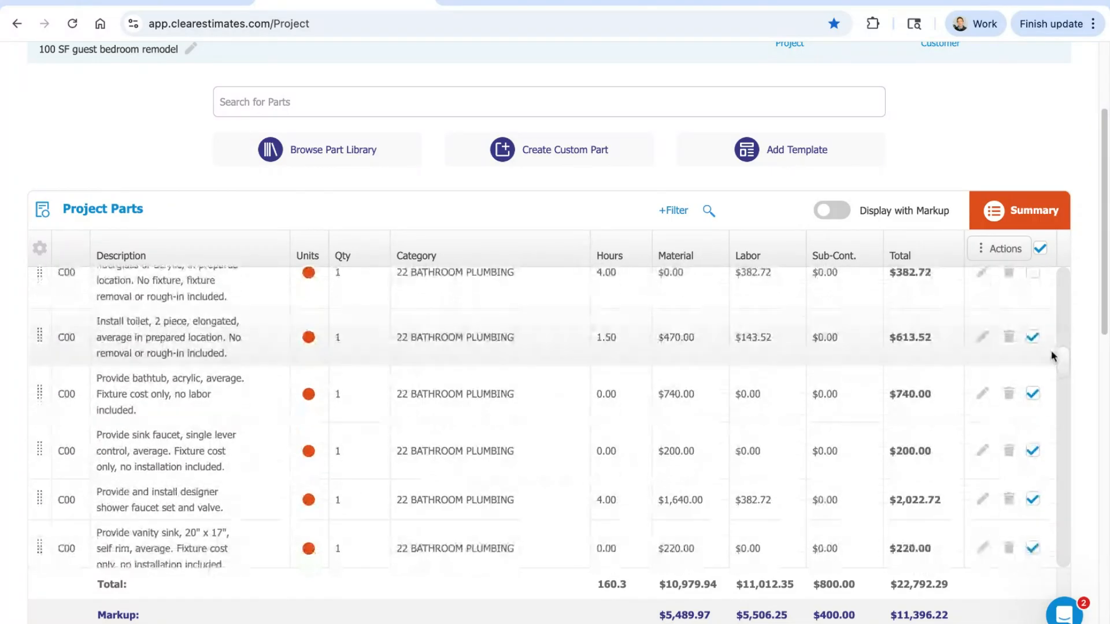
left_click(1033, 337)
left_click(1033, 394)
left_click(1033, 451)
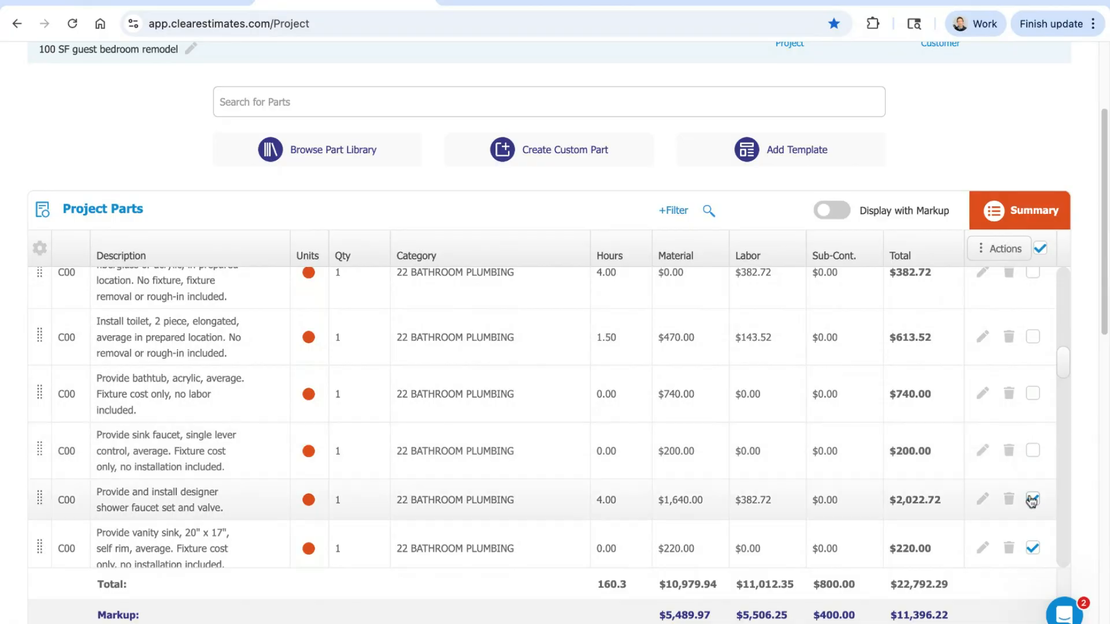
left_click(1033, 500)
left_click(1033, 548)
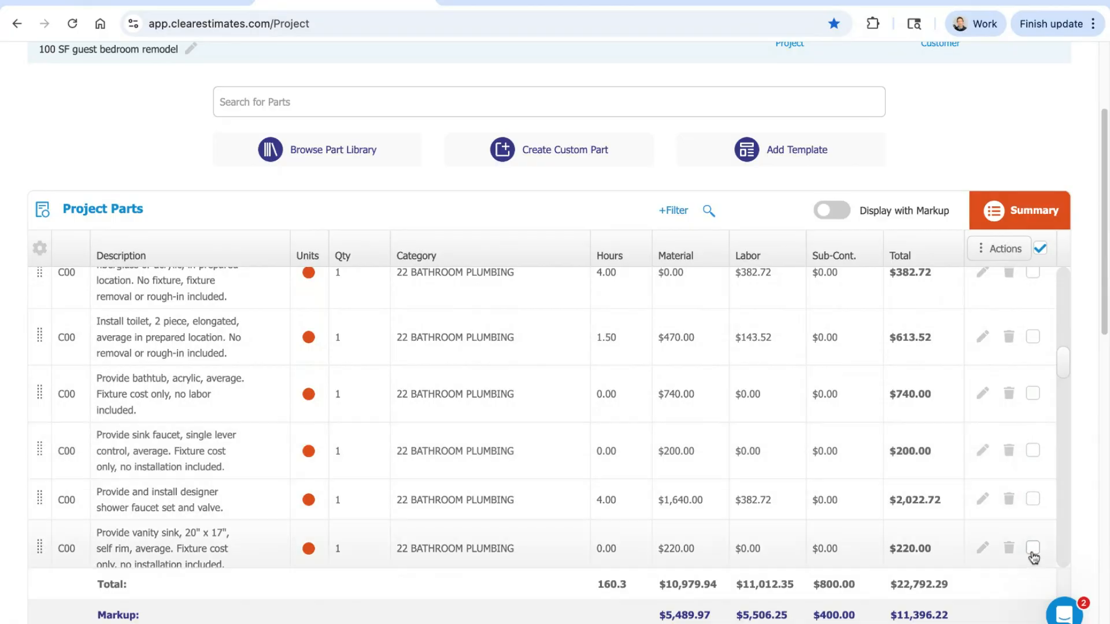
Step: Set up moving the selected parts to component C01: Bedroom remodel in the same project, and close without applying it
left_click(987, 249)
left_click(974, 272)
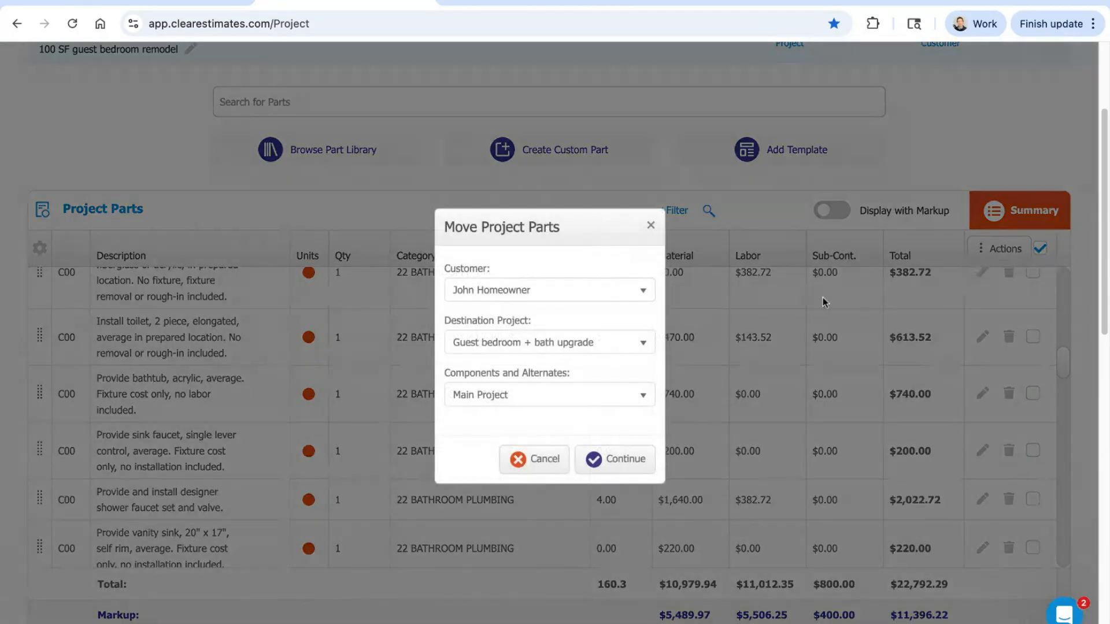
left_click(508, 399)
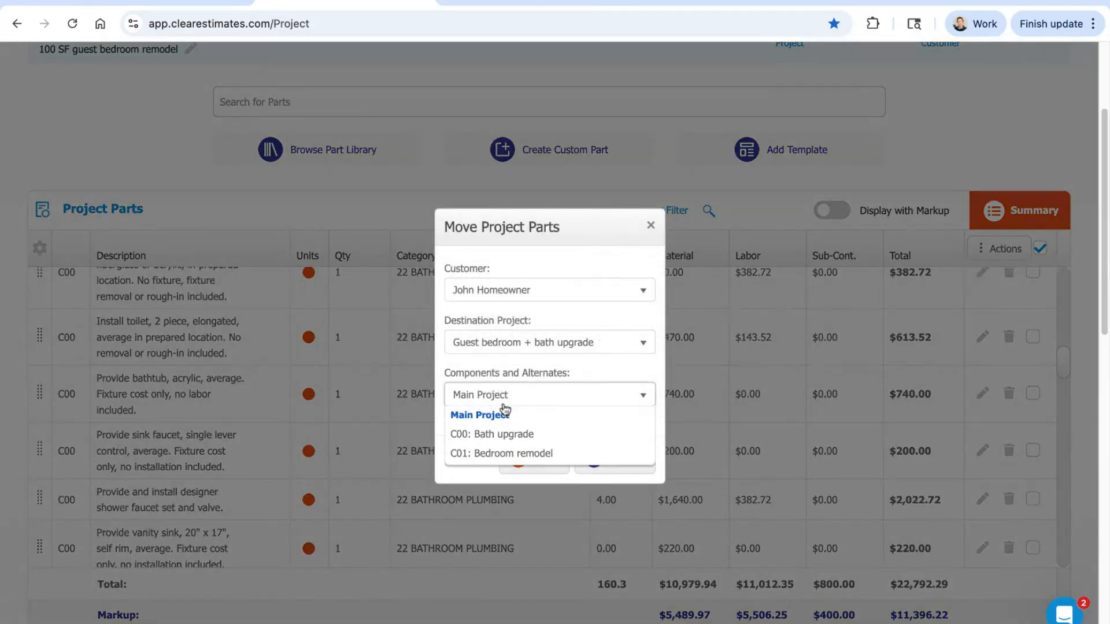
left_click(500, 457)
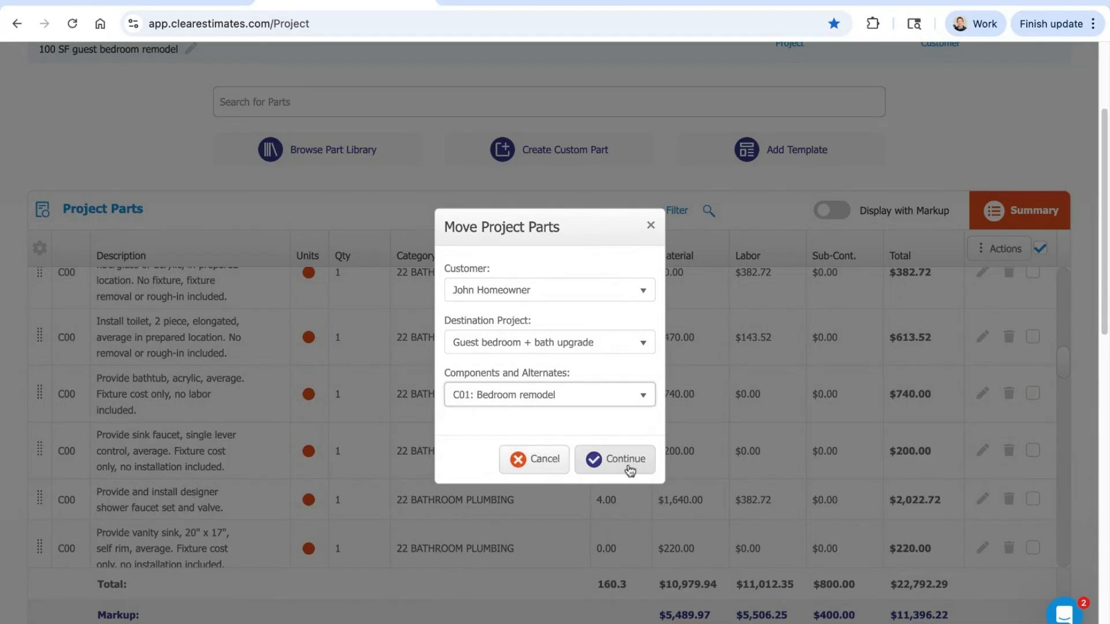
left_click(650, 225)
Step: Reorder the components to put Bedroom remodel ahead of Bath upgrade, and restore the original order
scroll(1039, 190, "down", 8)
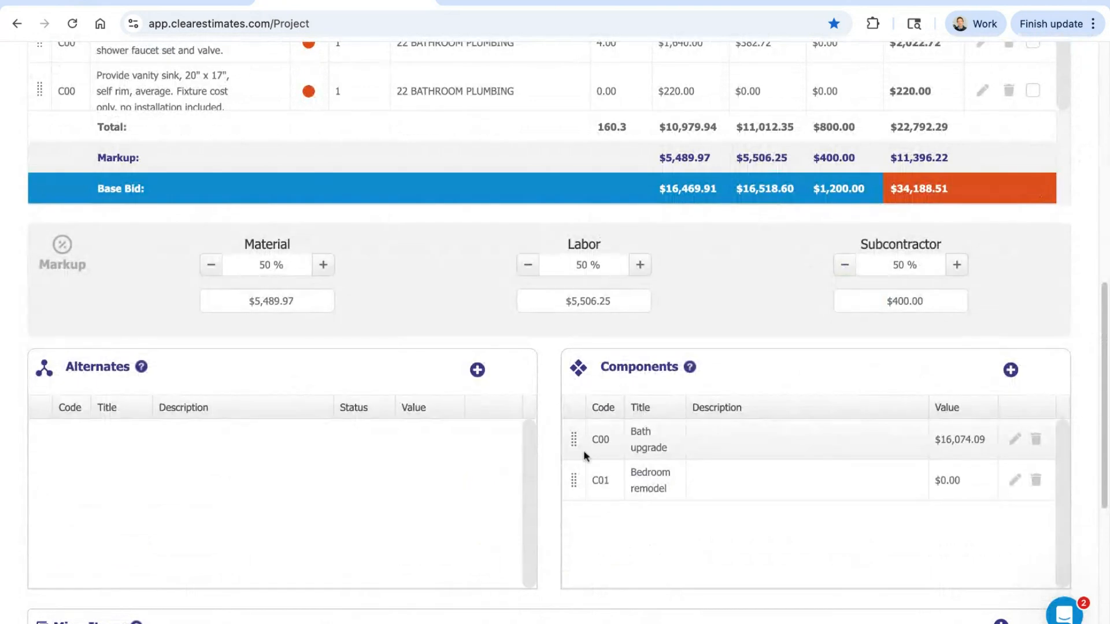
left_click_drag(574, 448, 575, 515)
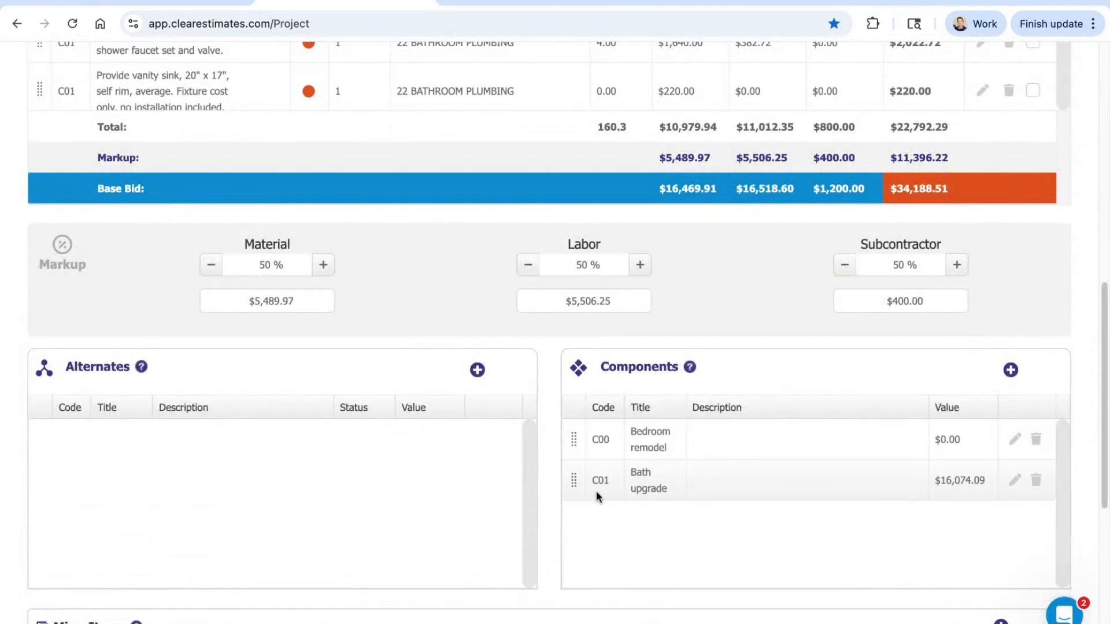
left_click_drag(574, 438, 594, 495)
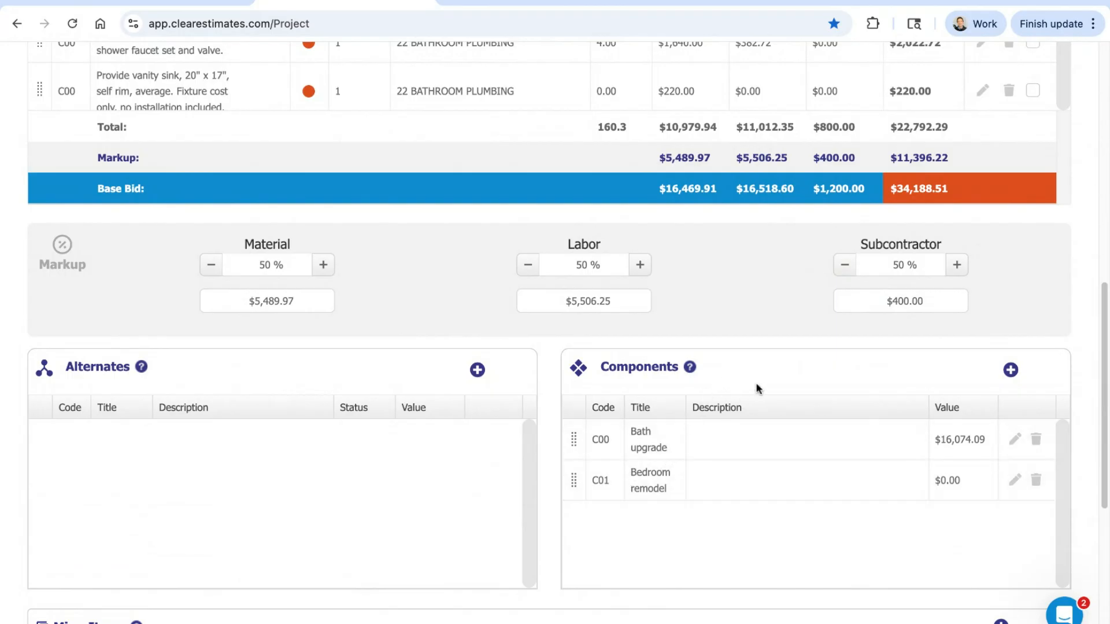
Step: Delete the Bedroom remodel component from the project
left_click(1036, 480)
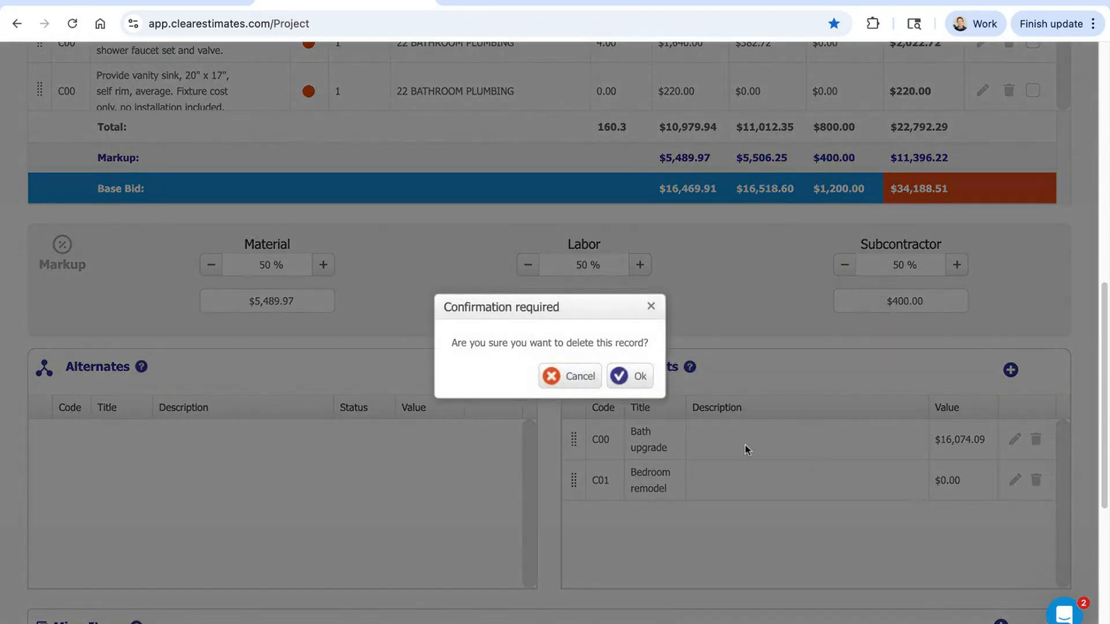
left_click(632, 386)
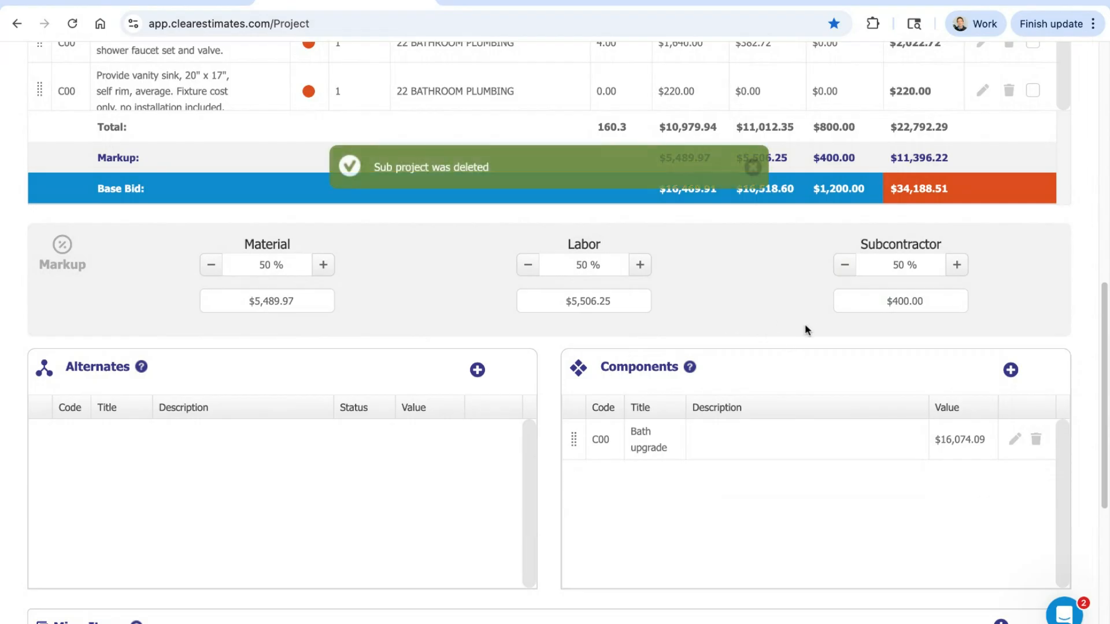
Step: Open the Bath upgrade component and bring up its additional component actions
scroll(811, 341, "up", 1)
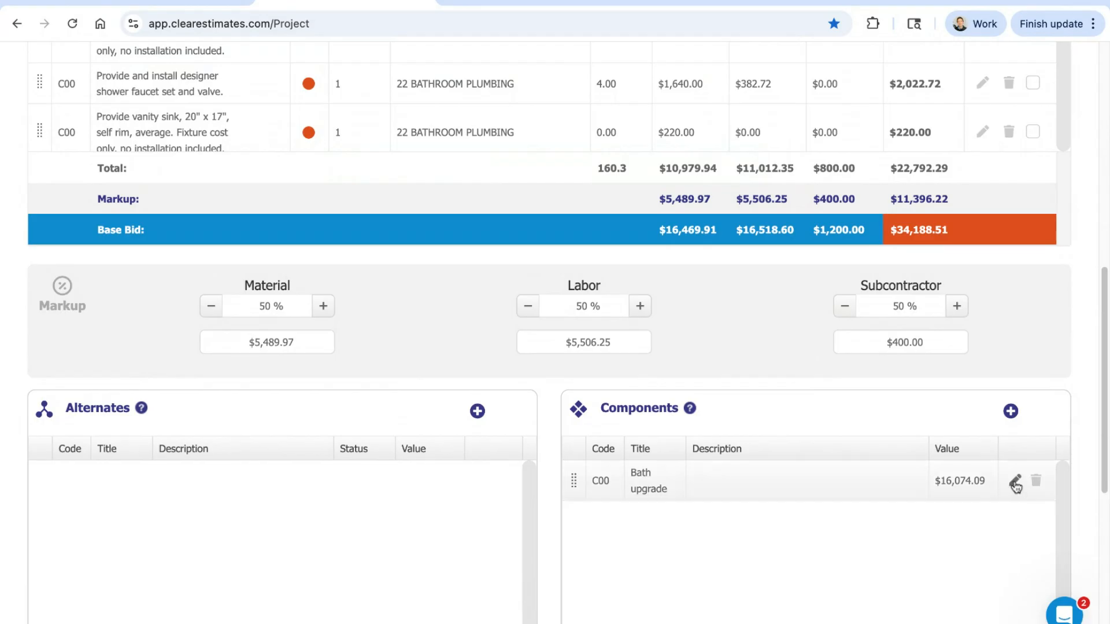
left_click(1015, 484)
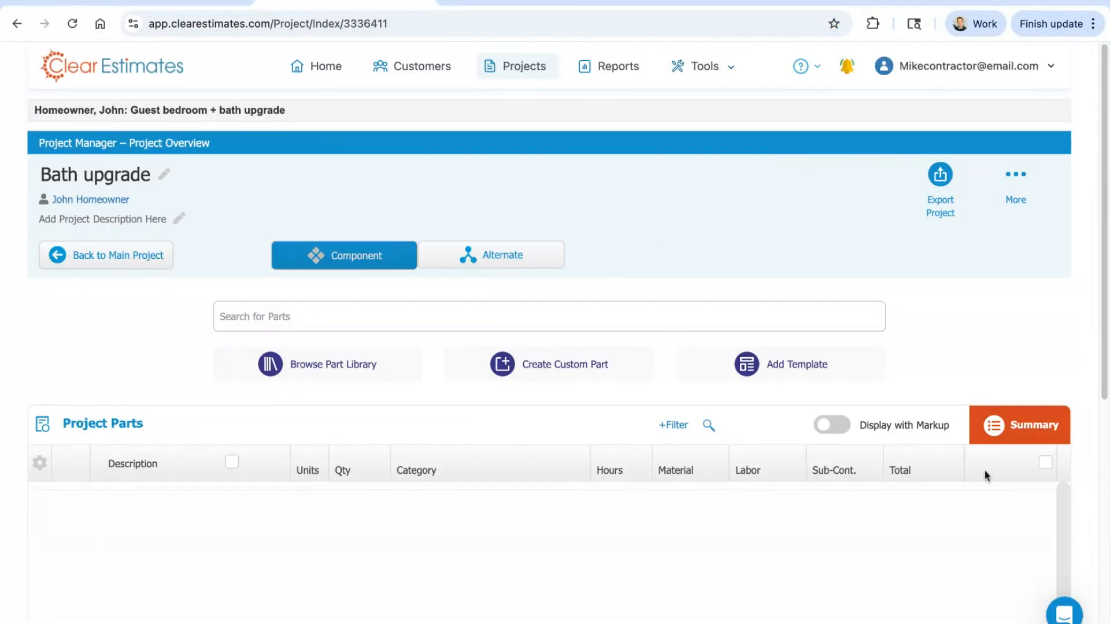
left_click(1016, 176)
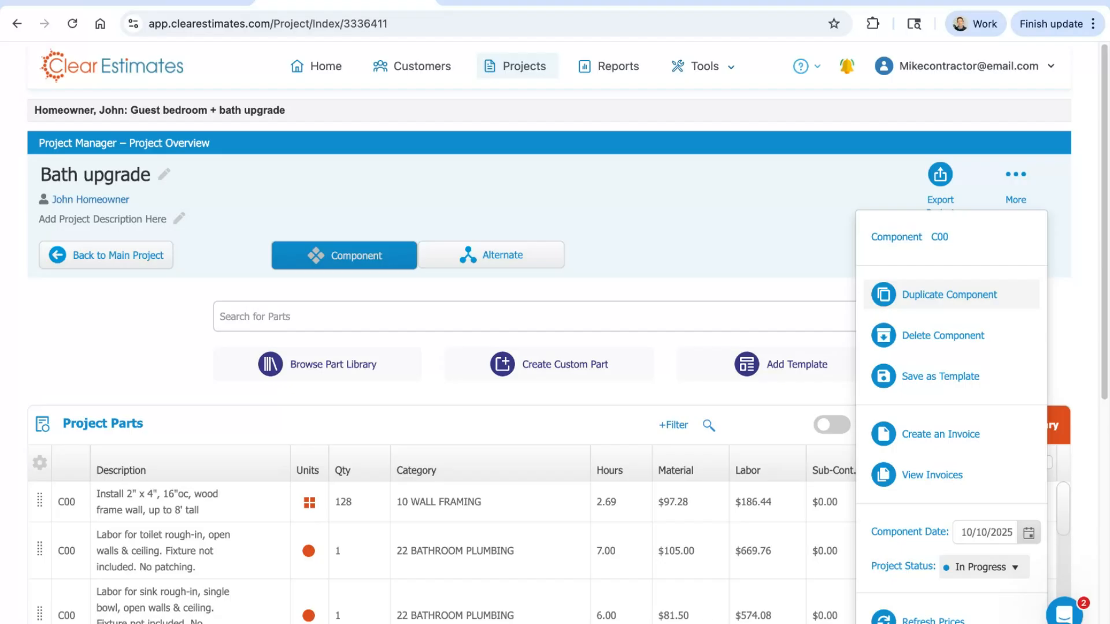
left_click(1020, 183)
left_click(1015, 177)
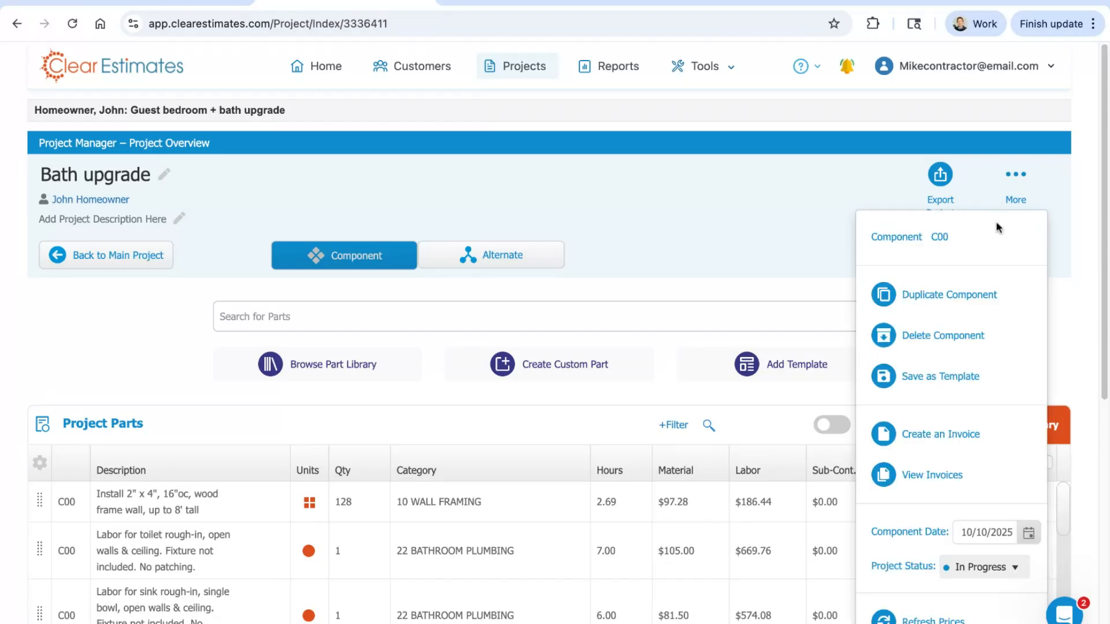
Step: Review the options for duplicating Bath upgrade as a component or as a project, and close without duplicating
left_click(949, 296)
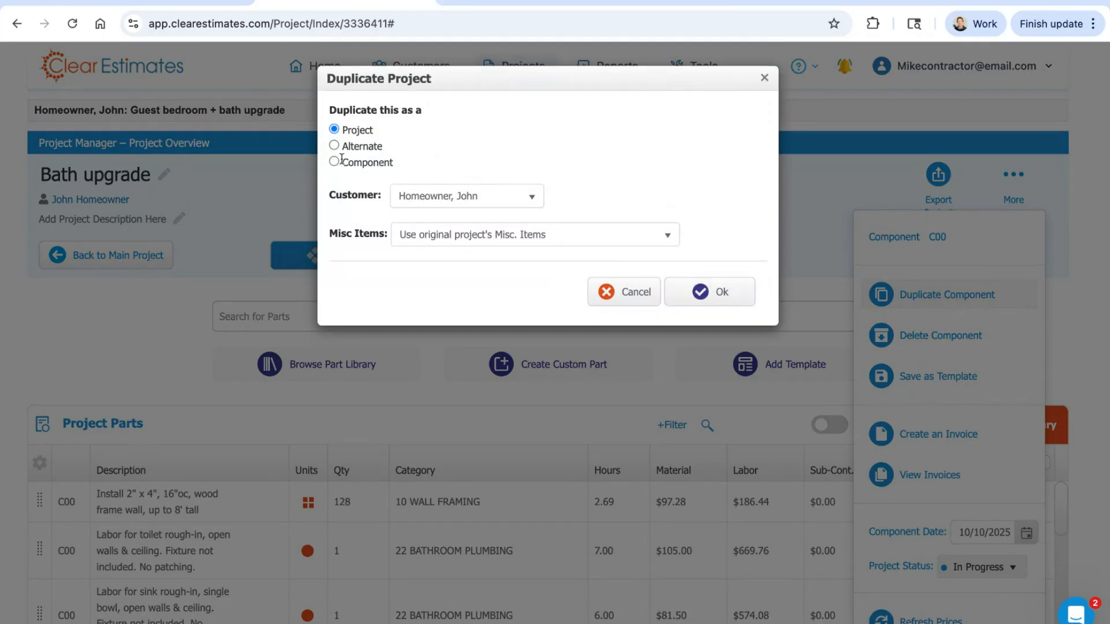
left_click(335, 163)
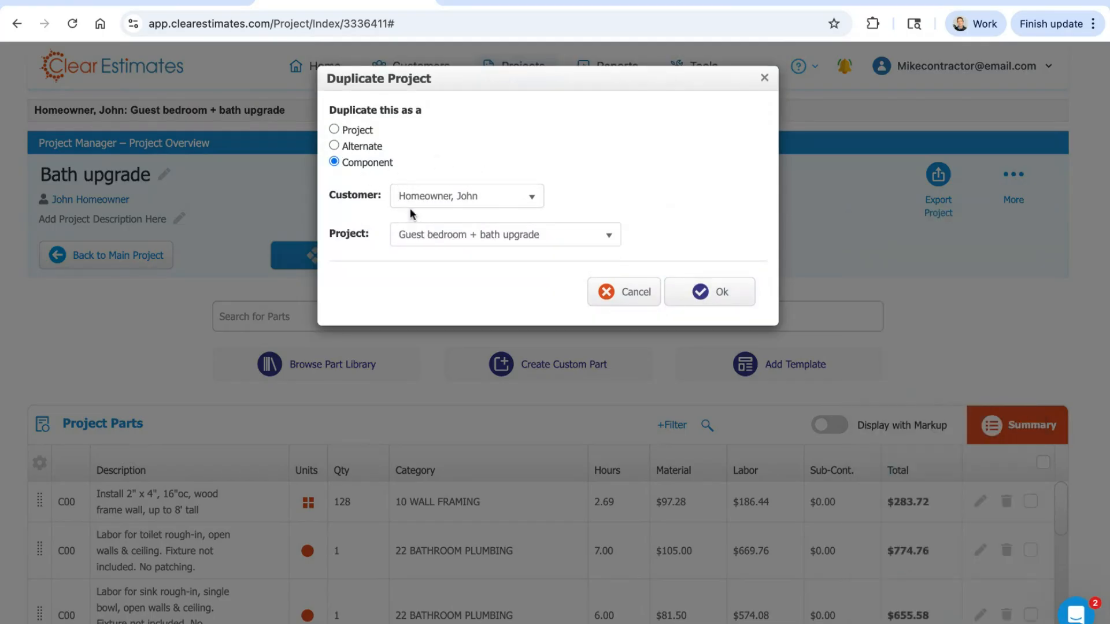
left_click(335, 130)
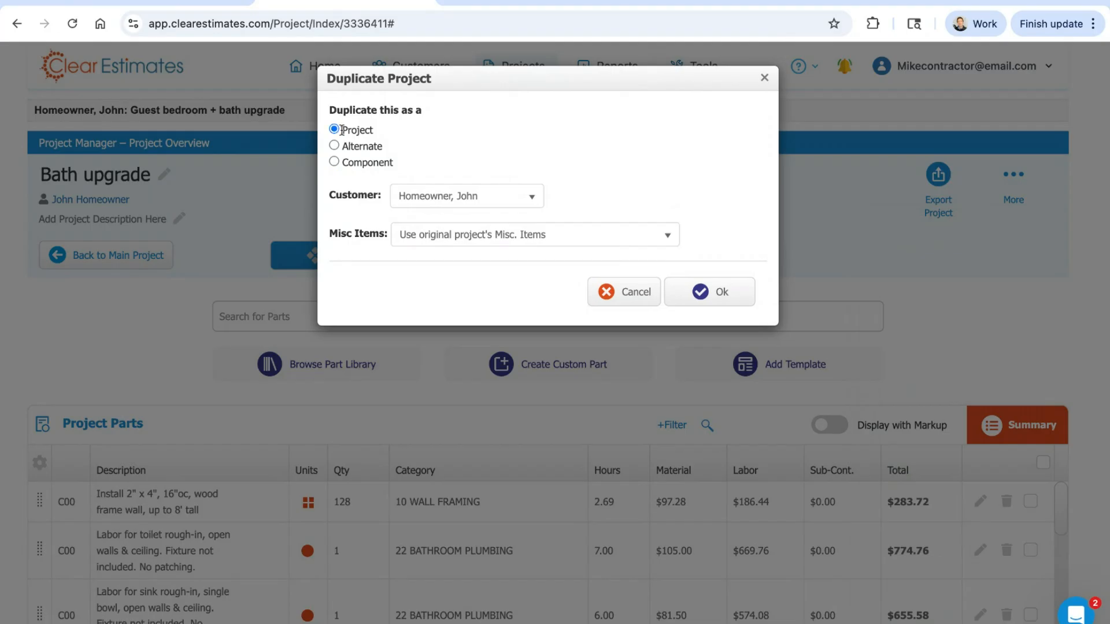
double_click(342, 130)
left_click(398, 137)
left_click(764, 79)
Step: Return to the main project and review its Alternates, Components and Misc. Items sections
scroll(884, 234, "down", 1)
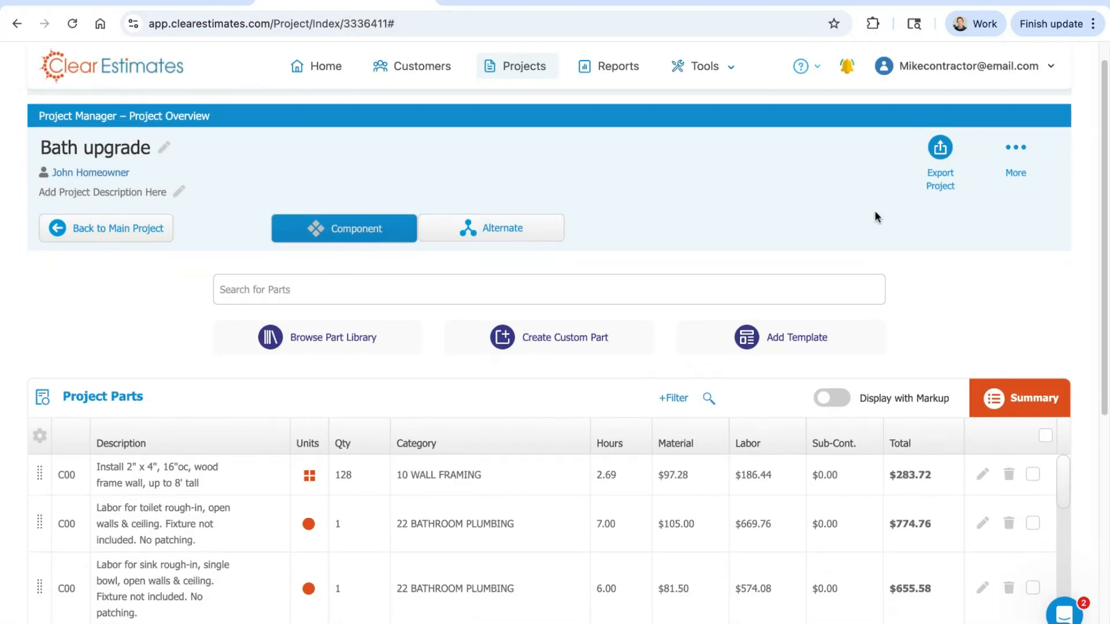
scroll(824, 242, "up", 1)
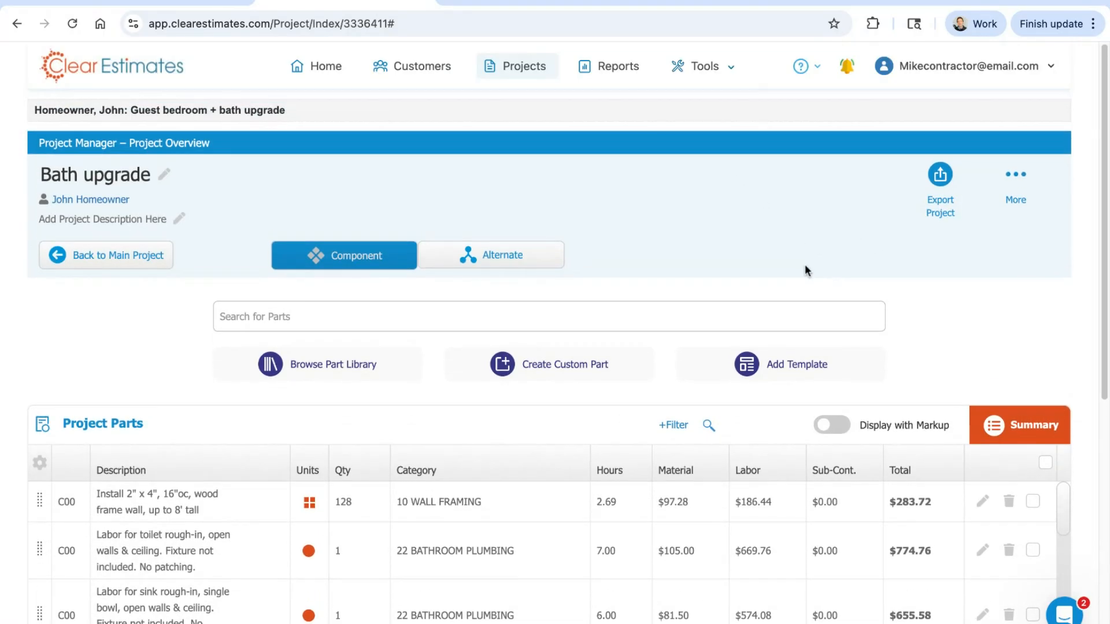
left_click(145, 258)
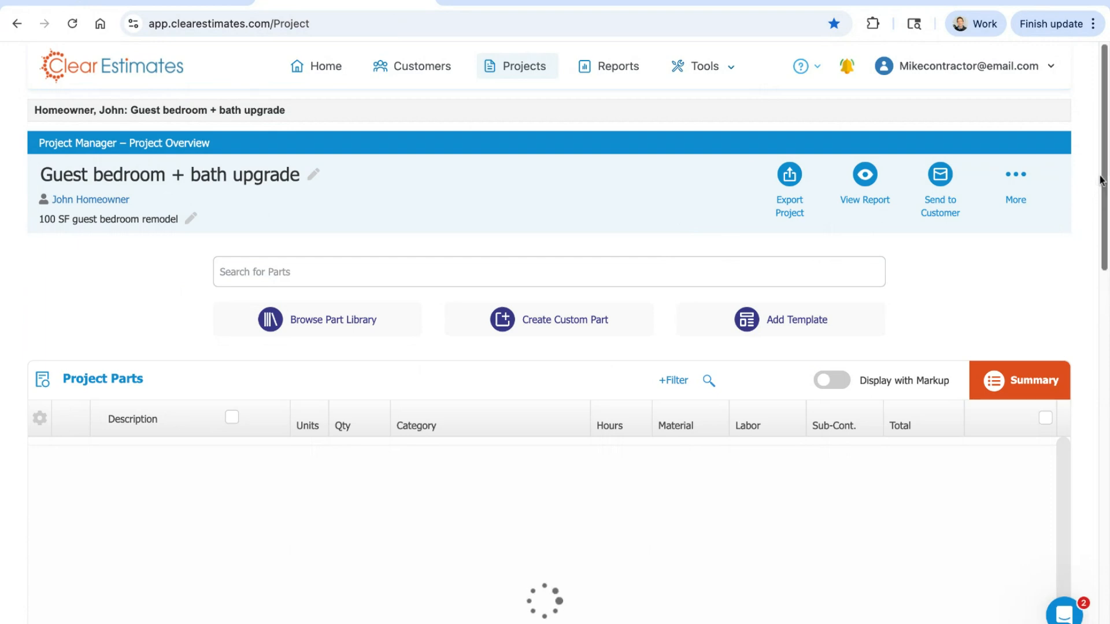
scroll(1107, 169, "down", 3)
scroll(1107, 168, "down", 7)
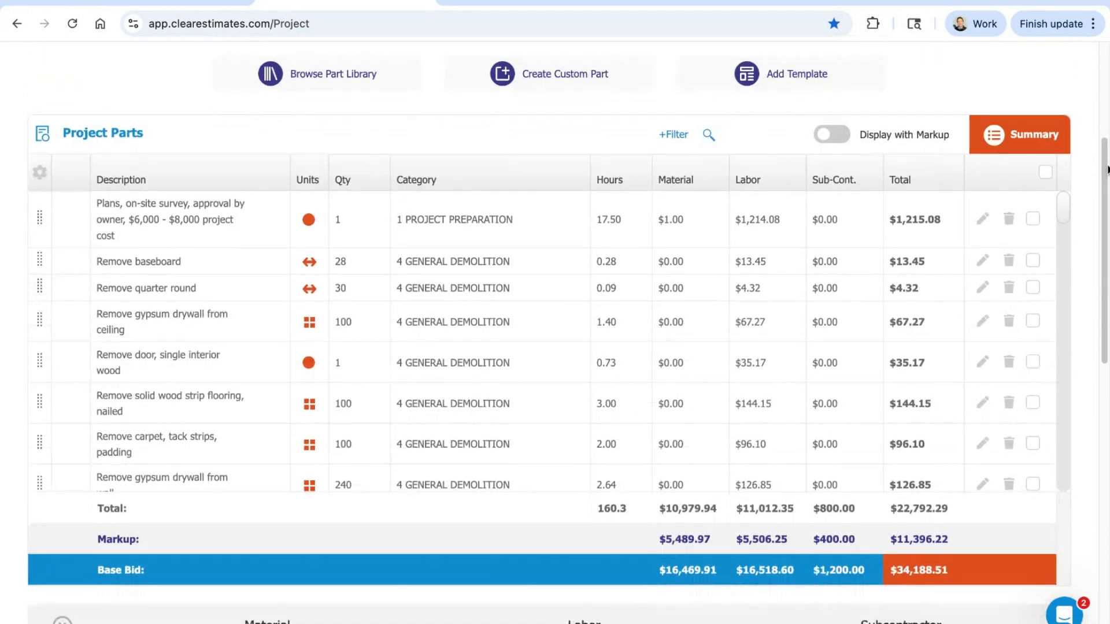
scroll(960, 361, "down", 4)
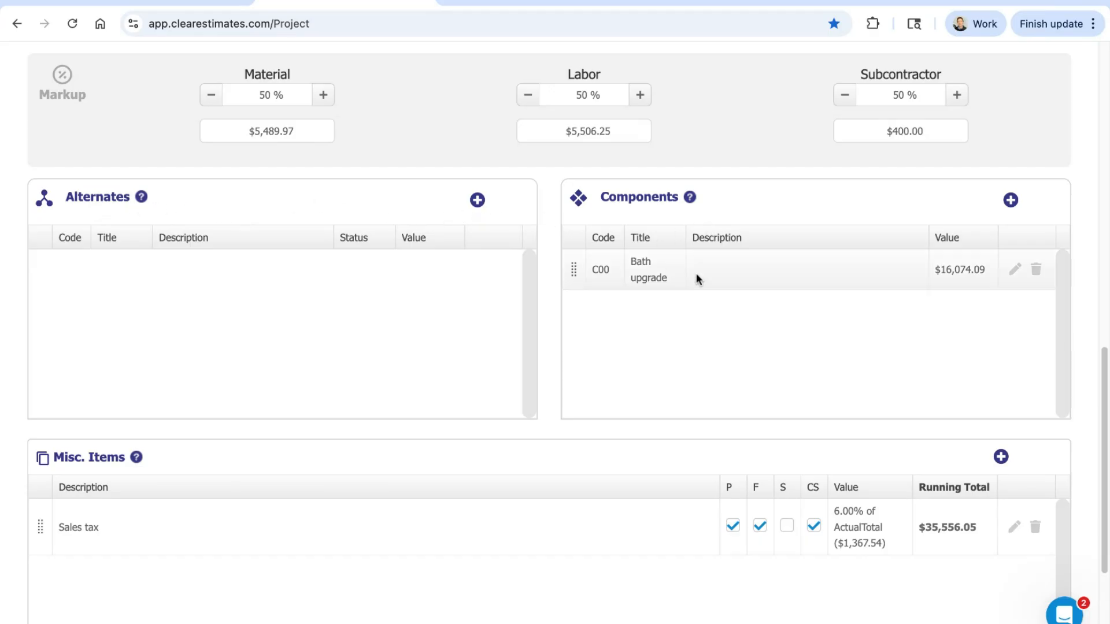
Step: Reopen the Bath upgrade component to check its Component and Alternate choice, and return to the main project
left_click(1016, 270)
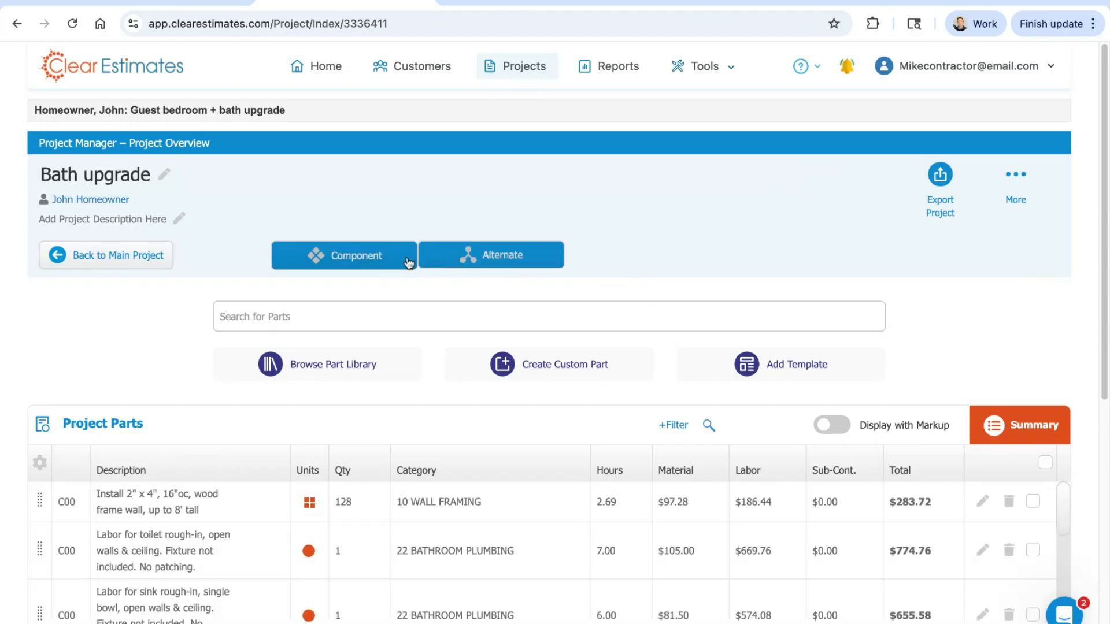
left_click(117, 261)
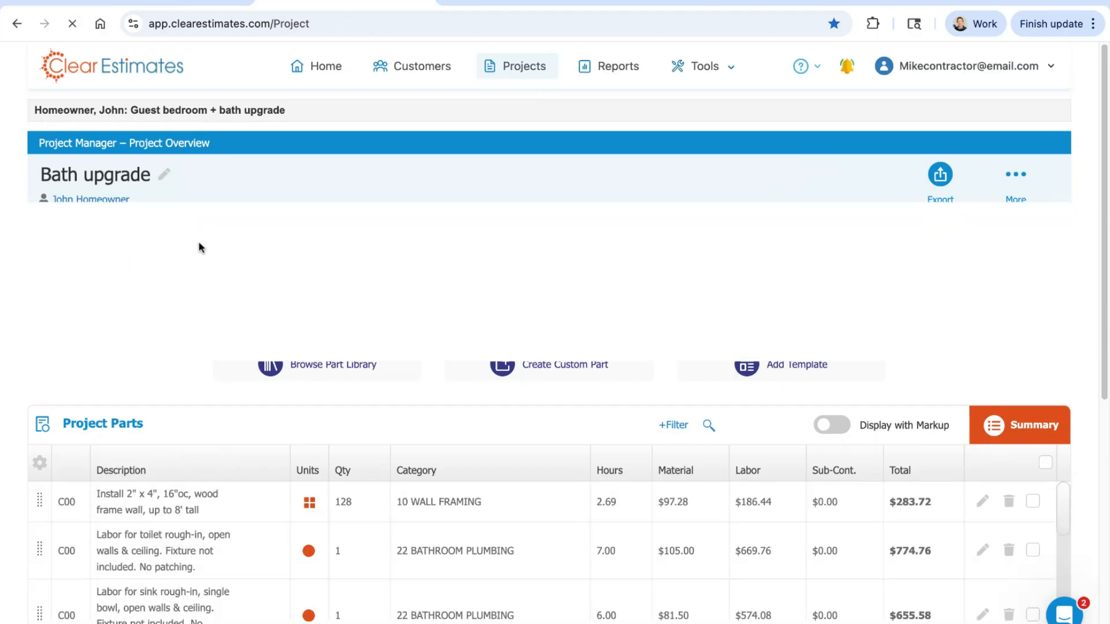
Step: Highlight the Base Bid total below the main project's parts
scroll(1105, 168, "down", 6)
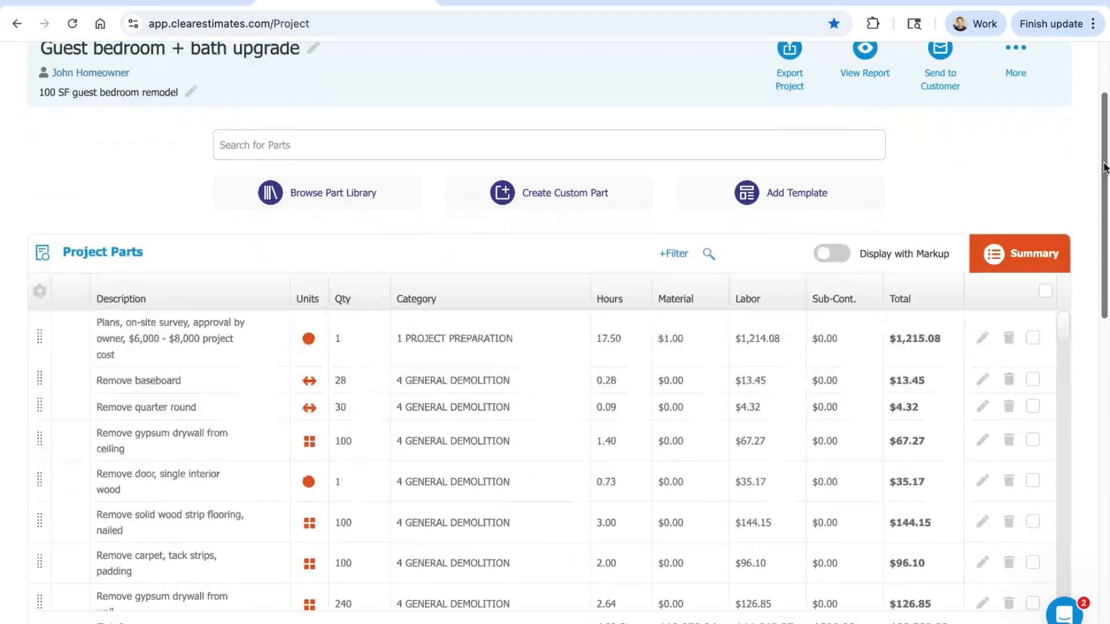
scroll(1105, 167, "down", 4)
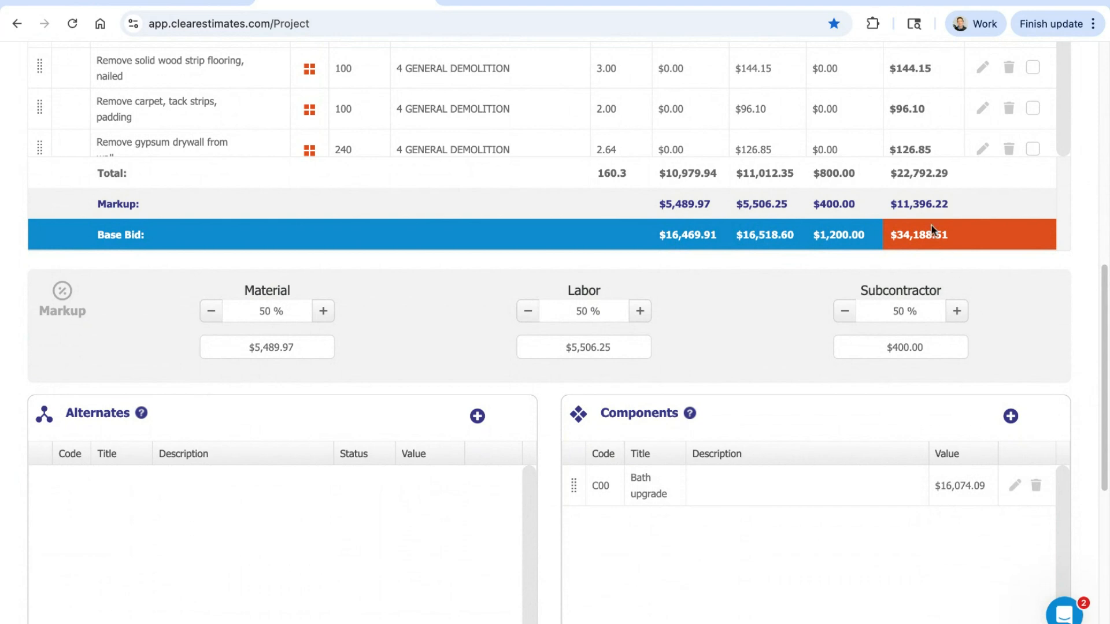
left_click_drag(962, 234, 891, 235)
Step: Add a new alternate to the main project and name it Option 2
left_click(477, 416)
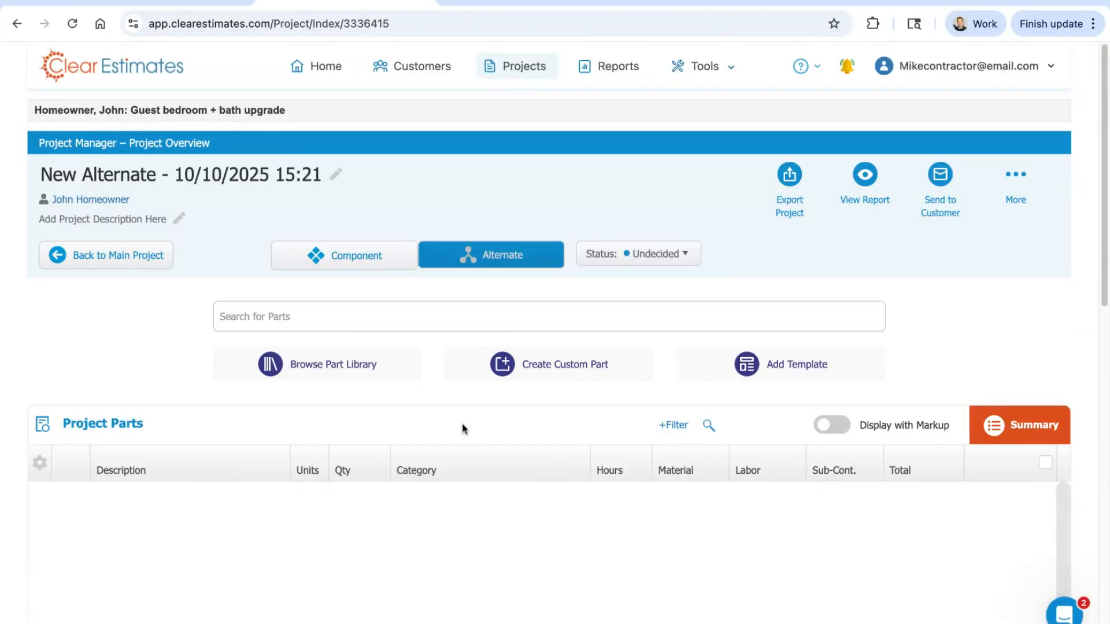
left_click(168, 175)
triple_click(167, 174)
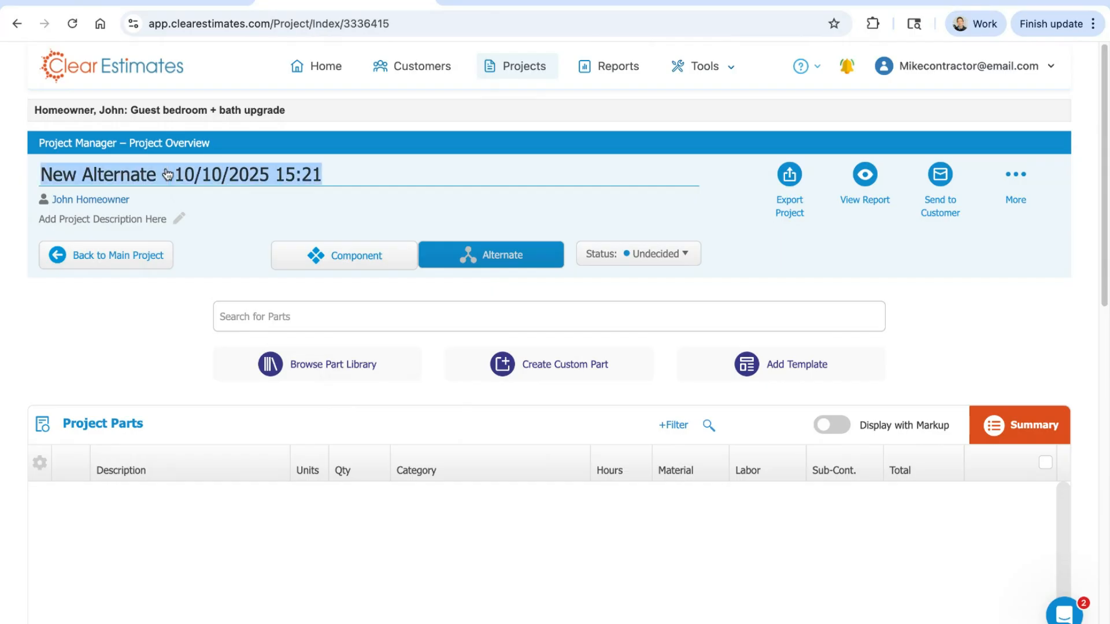
type("Option")
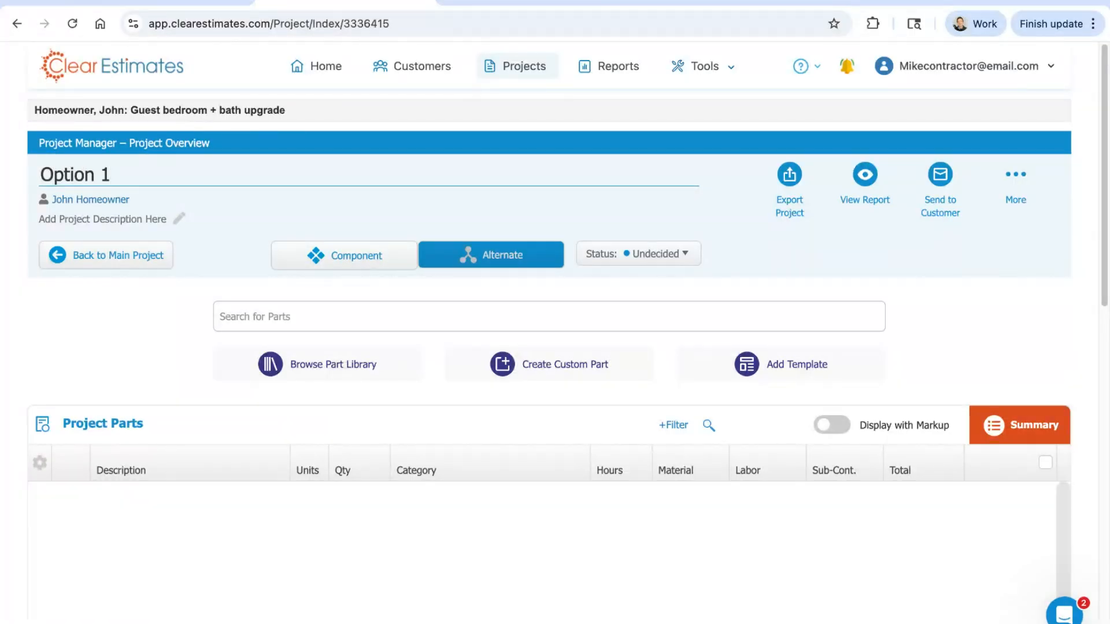
type(" 1")
key("BackSpace")
type("2")
key("BackSpace")
type("3")
key("BackSpace")
type("2")
left_click(164, 360)
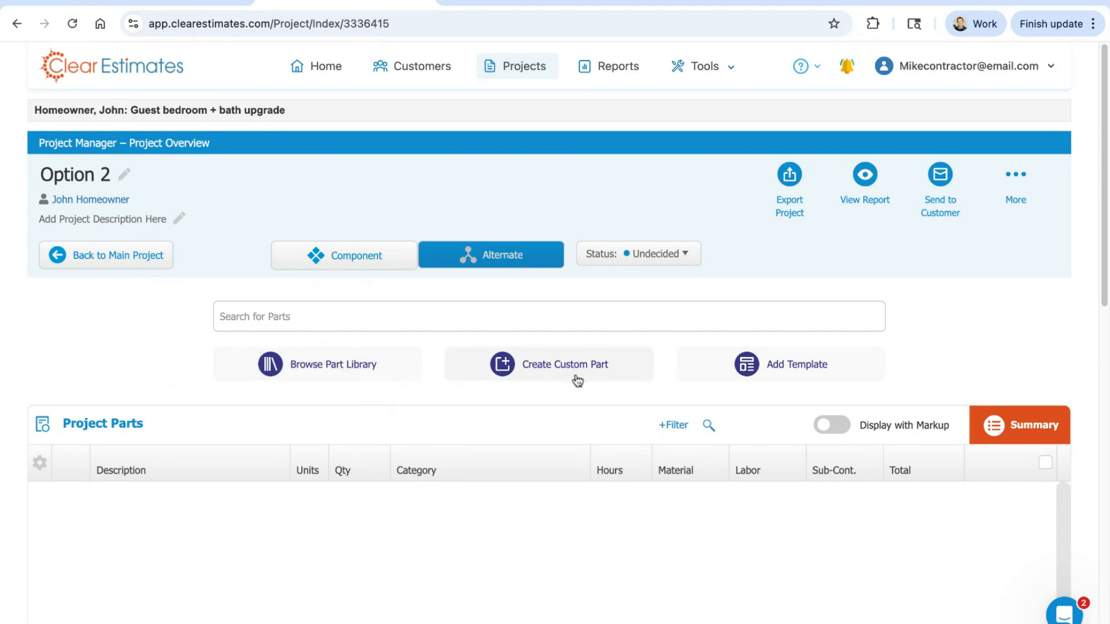
Step: Choose the Room Remodels - Bedroom template "Remodel Bedroom - Ceramic Flooring, Premium" for the Option 2 alternate
left_click(793, 374)
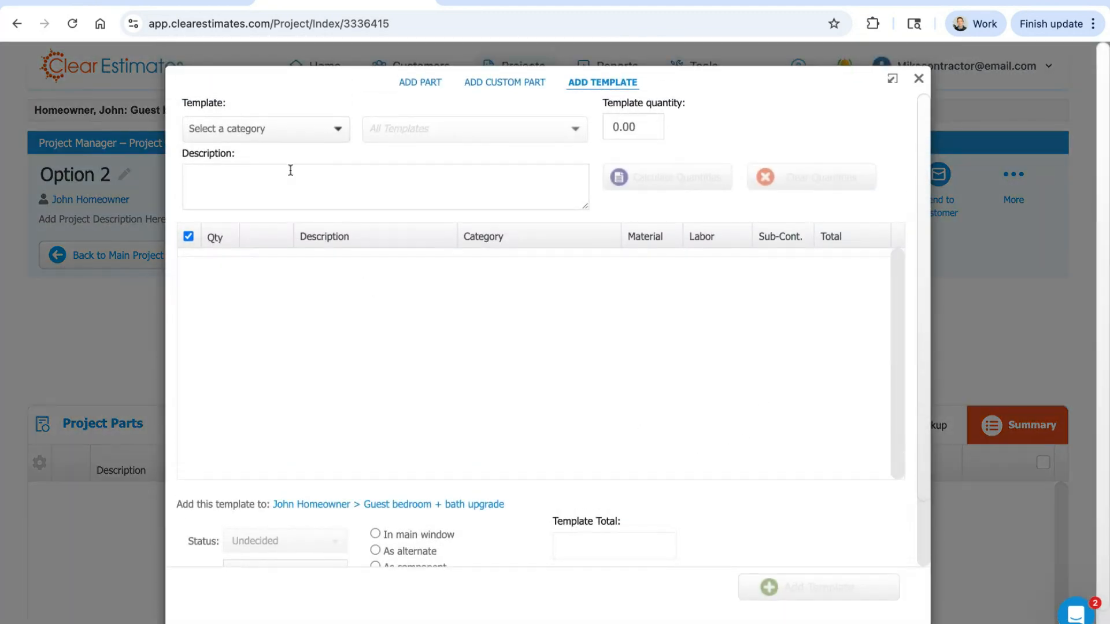
left_click(268, 127)
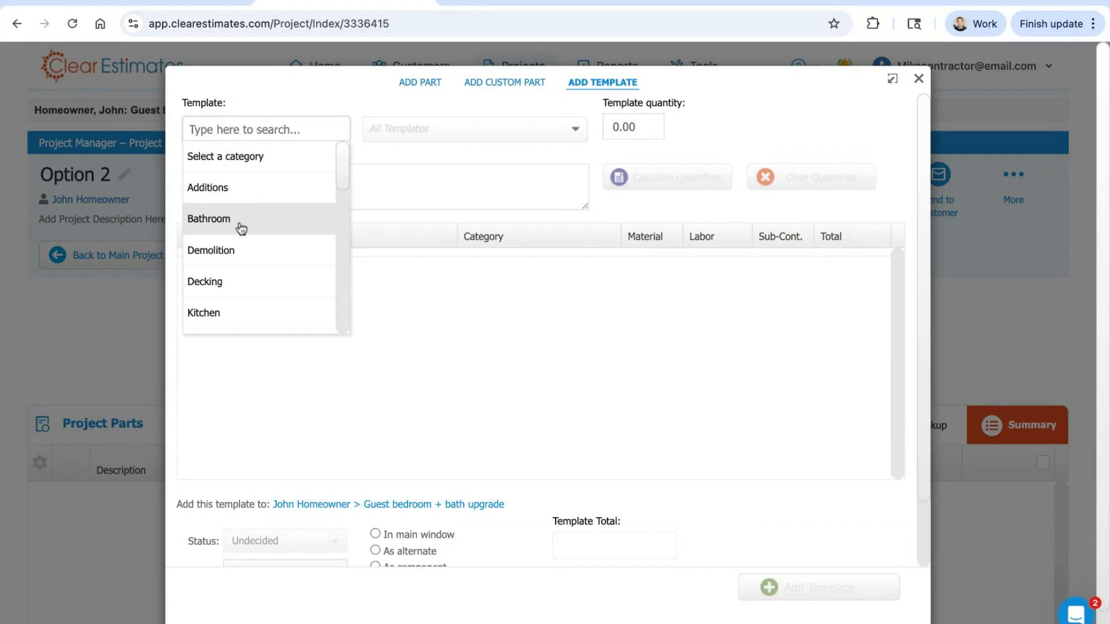
scroll(243, 227, "down", 5)
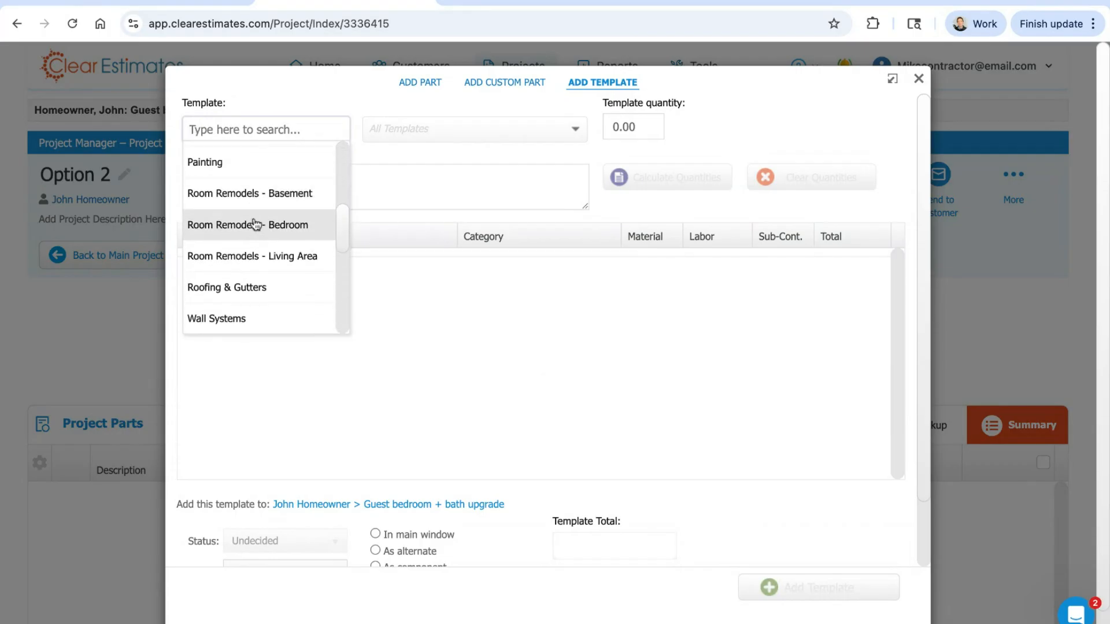
left_click(254, 224)
left_click(476, 136)
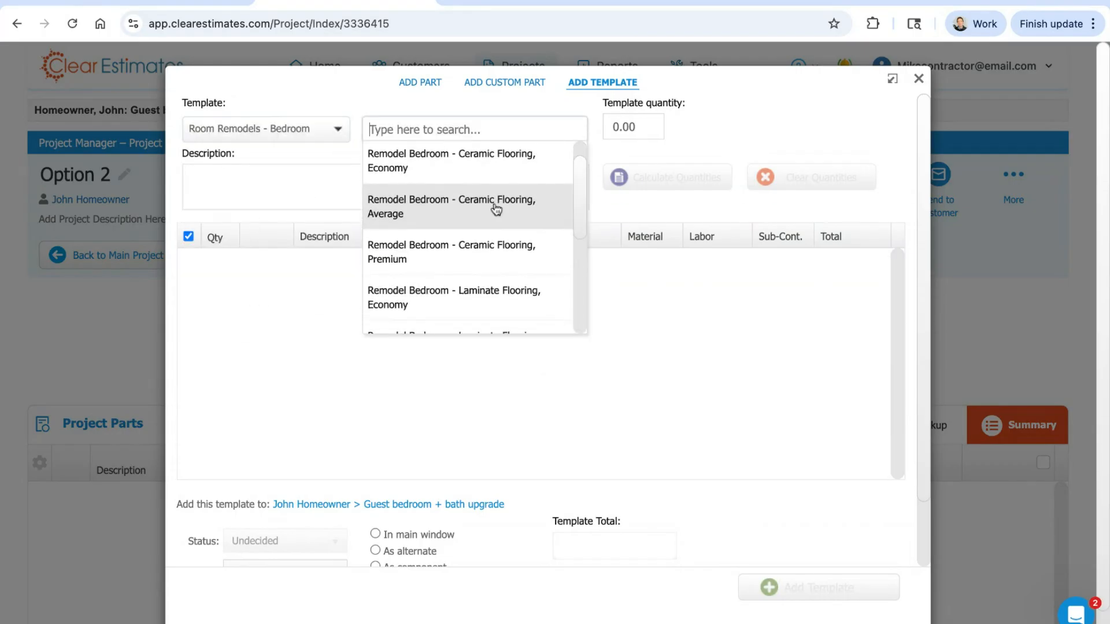
scroll(478, 220, "down", 3)
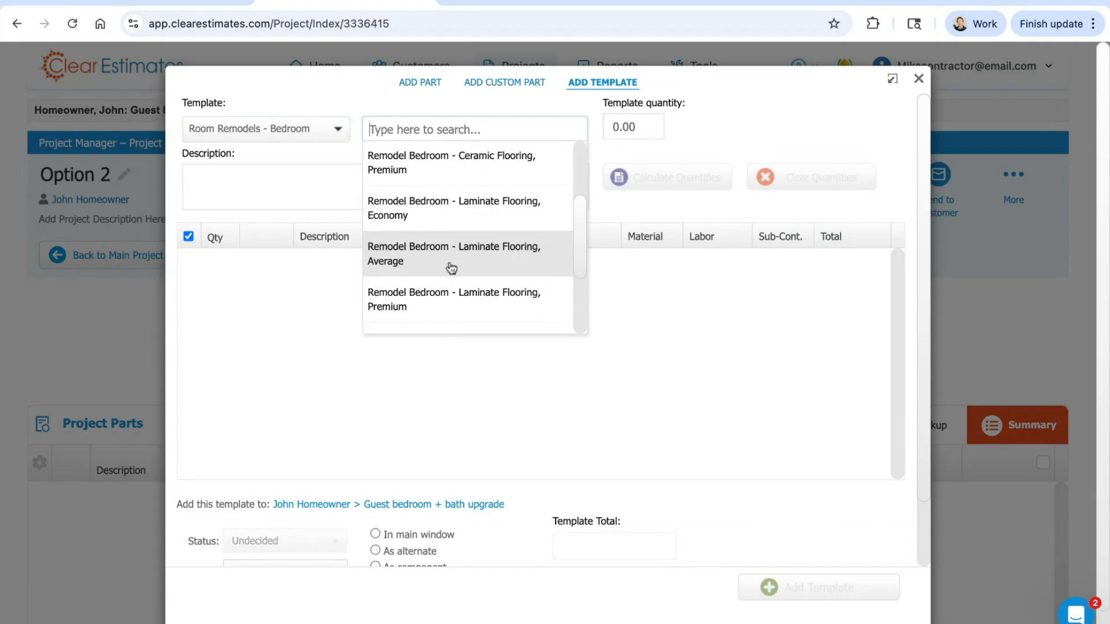
scroll(451, 267, "down", 1)
scroll(451, 242, "up", 4)
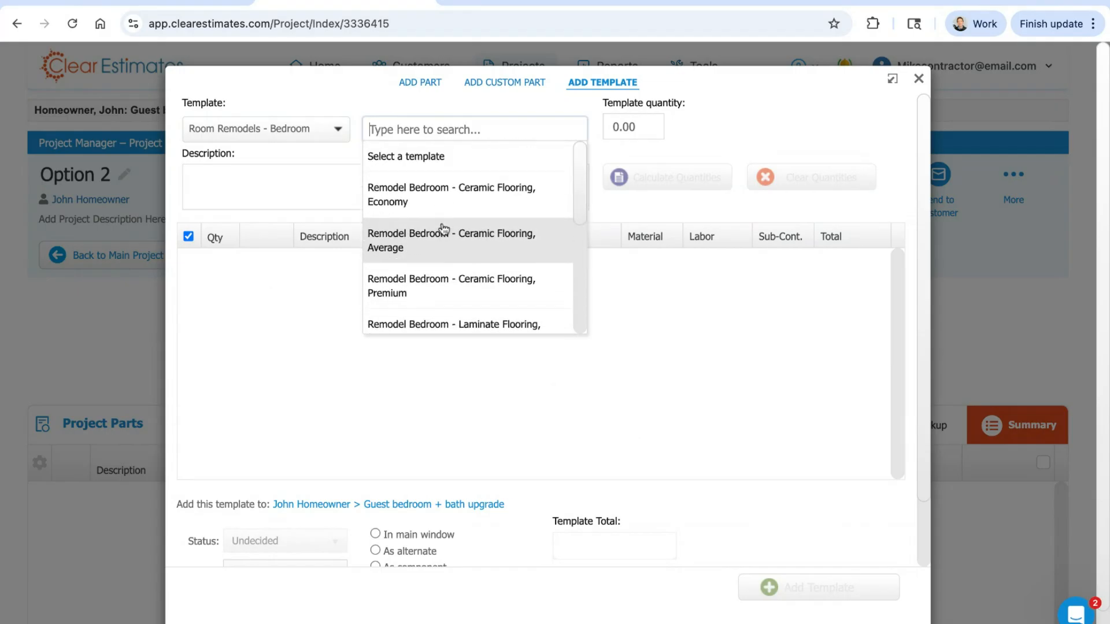
left_click(424, 296)
Step: Set the template quantity to 100 sq. feet, calculate the part quantities, and add the template to Option 2
left_click(635, 128)
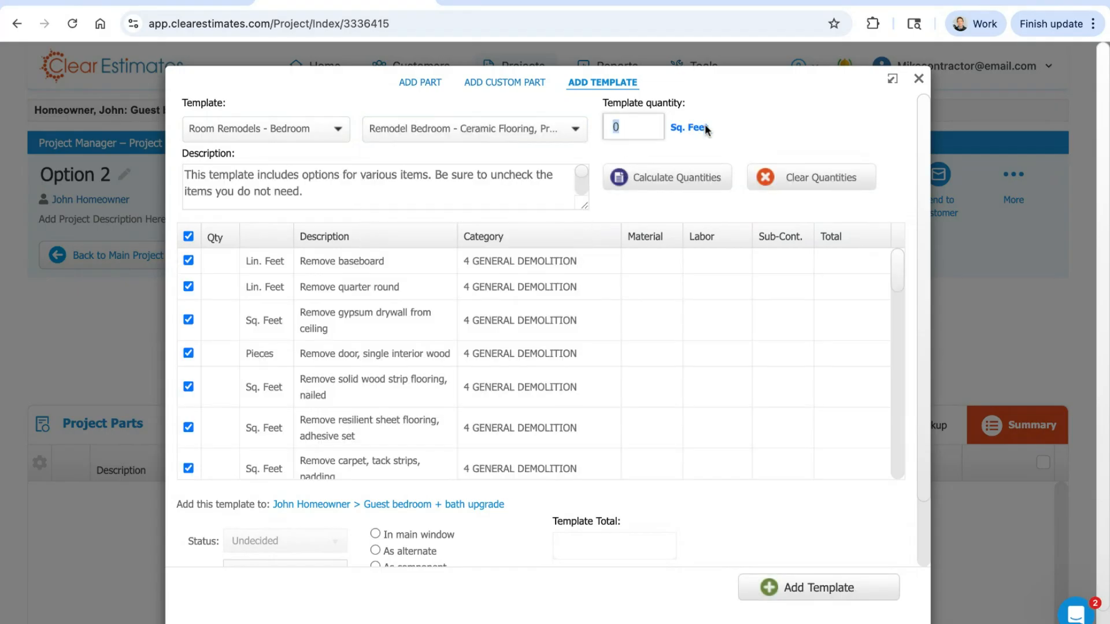
type("100")
left_click(702, 177)
left_click(827, 590)
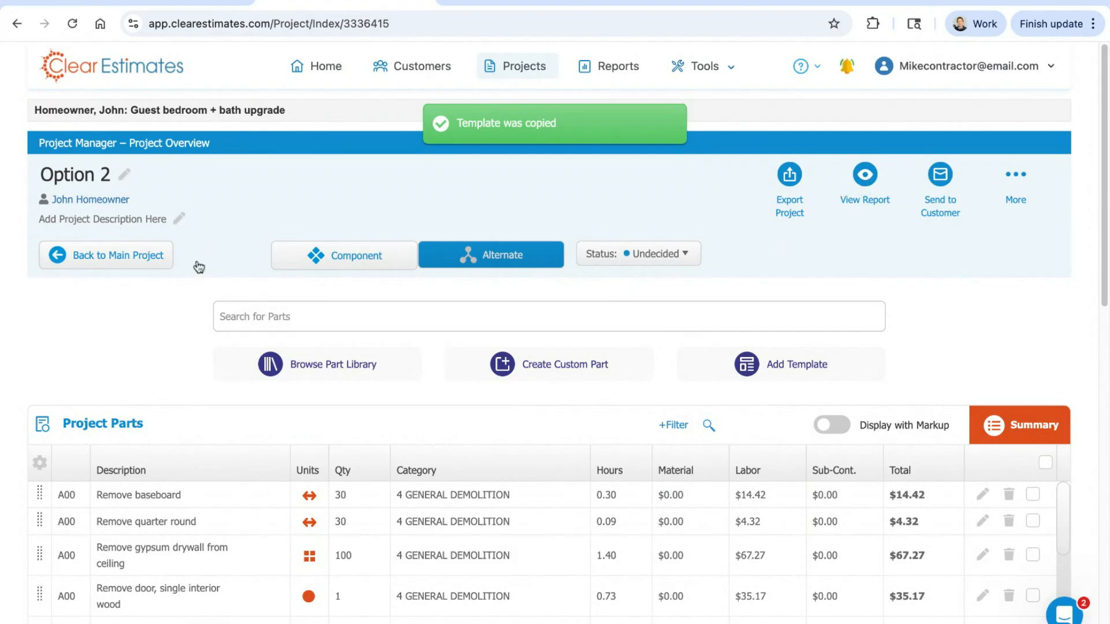
Step: View Option 2's Alternate Work Order as a PDF, review its details through the signature lines, and close it
left_click(866, 179)
left_click(817, 241)
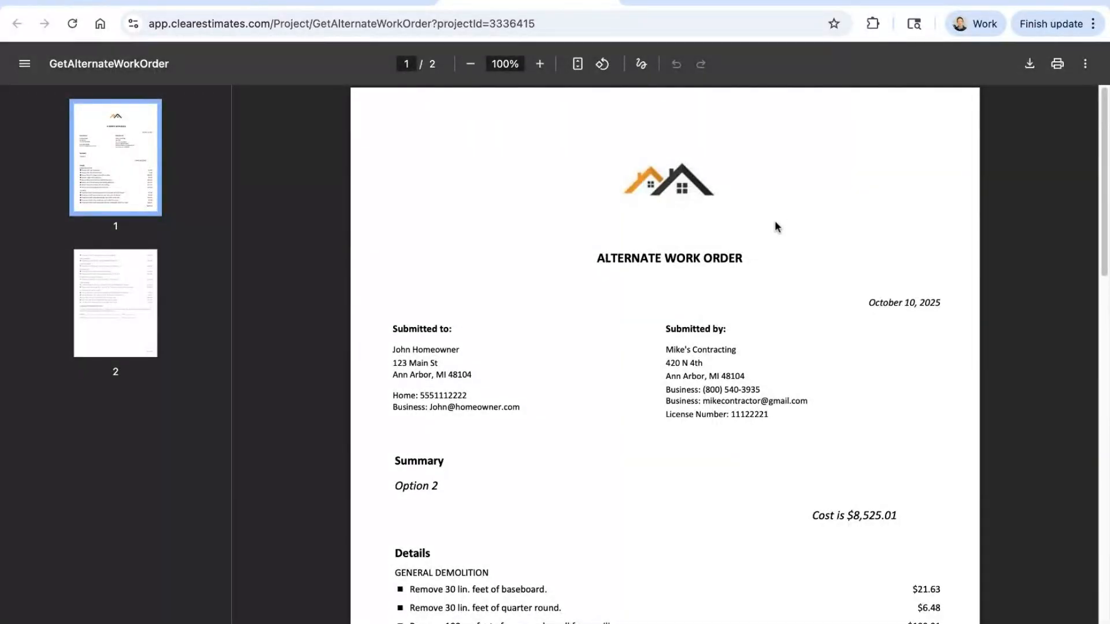
scroll(776, 280, "down", 8)
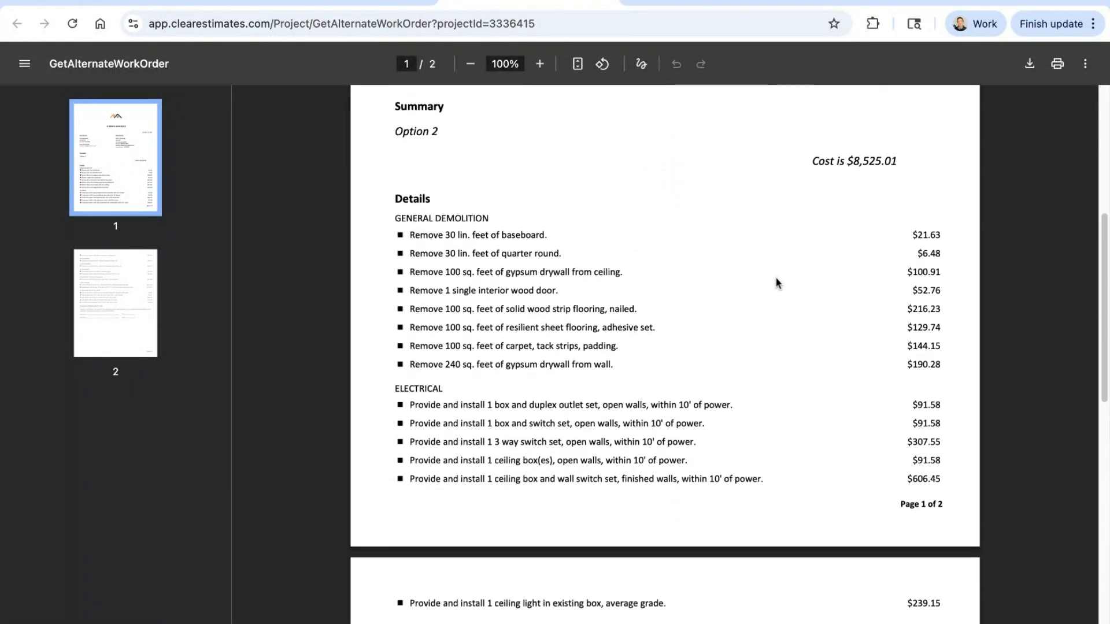
scroll(776, 282, "down", 8)
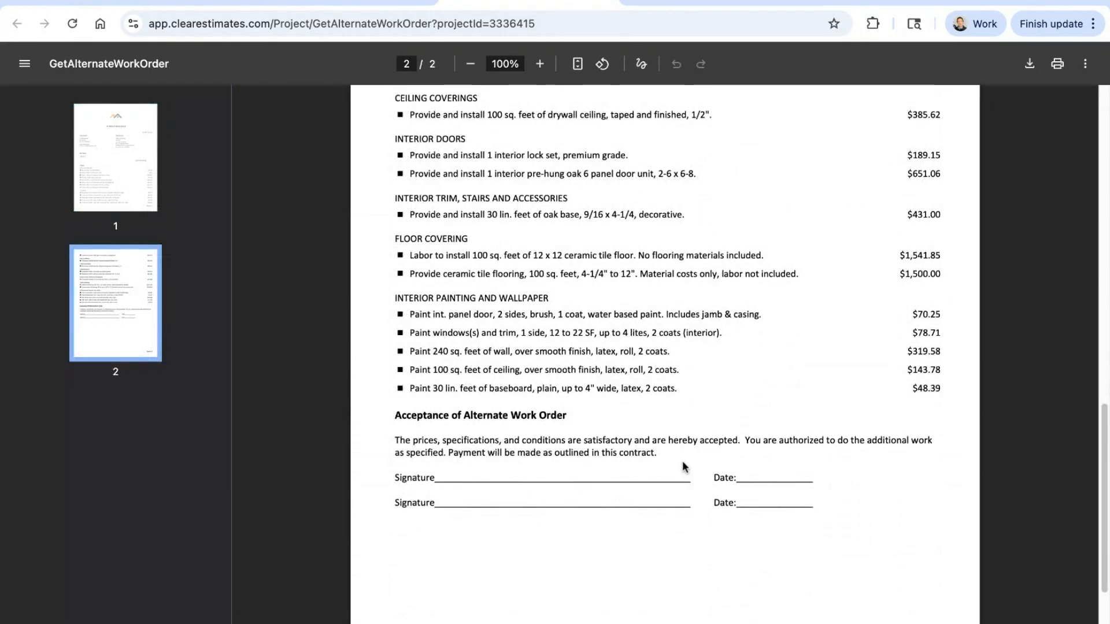
scroll(711, 432, "up", 6)
scroll(711, 432, "up", 5)
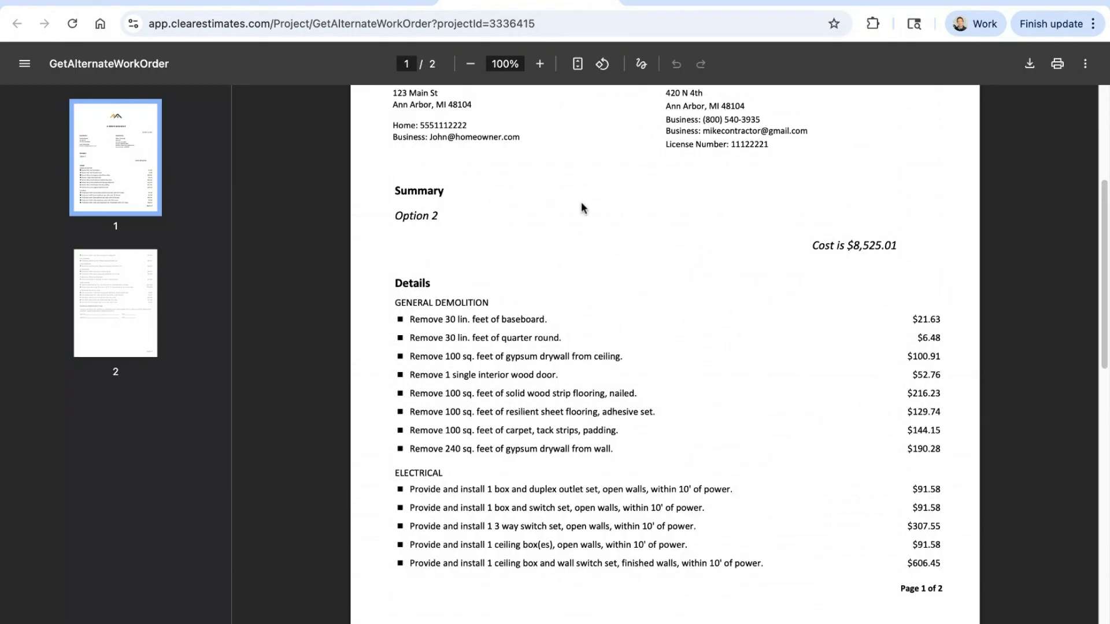
left_click(607, 1)
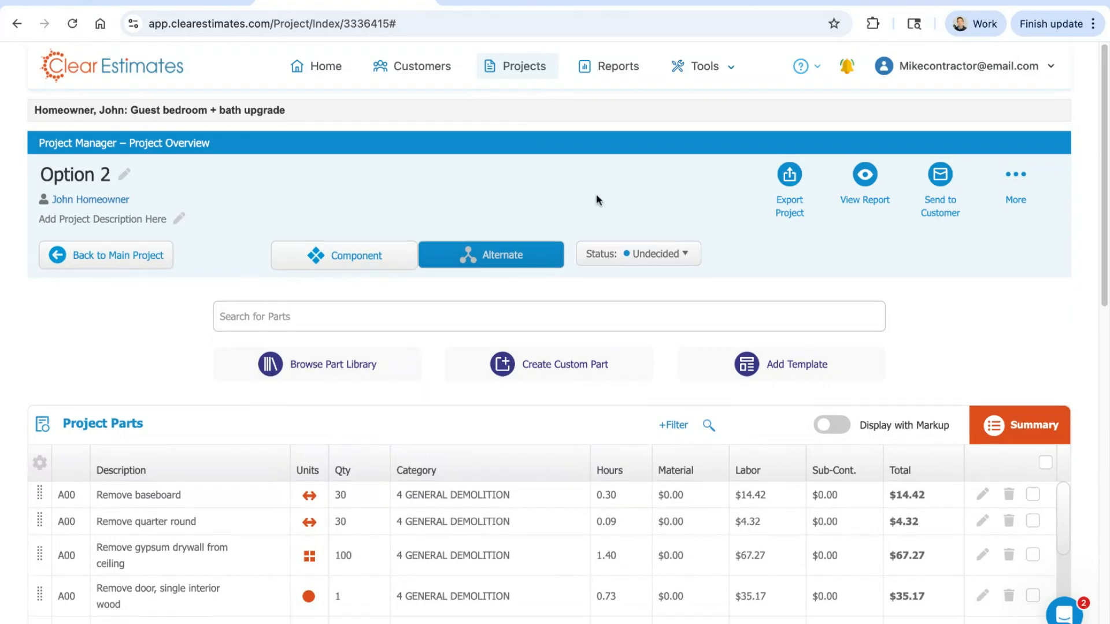
Step: Set Option 2's status to Accepted, and change it from an alternate to a component before returning to the main project
left_click(659, 253)
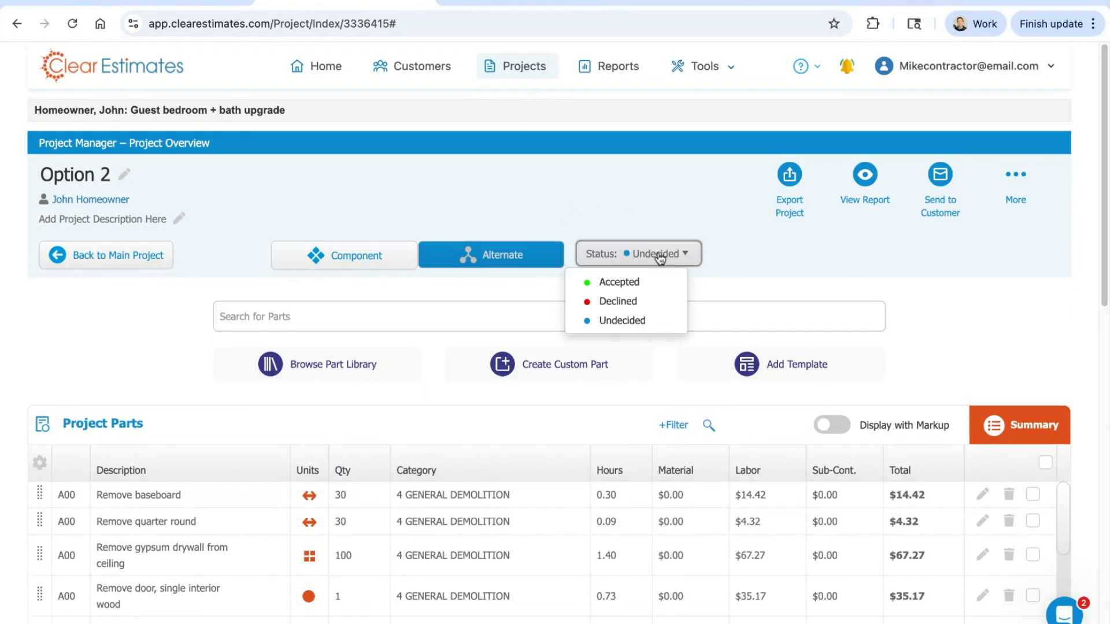
left_click(621, 283)
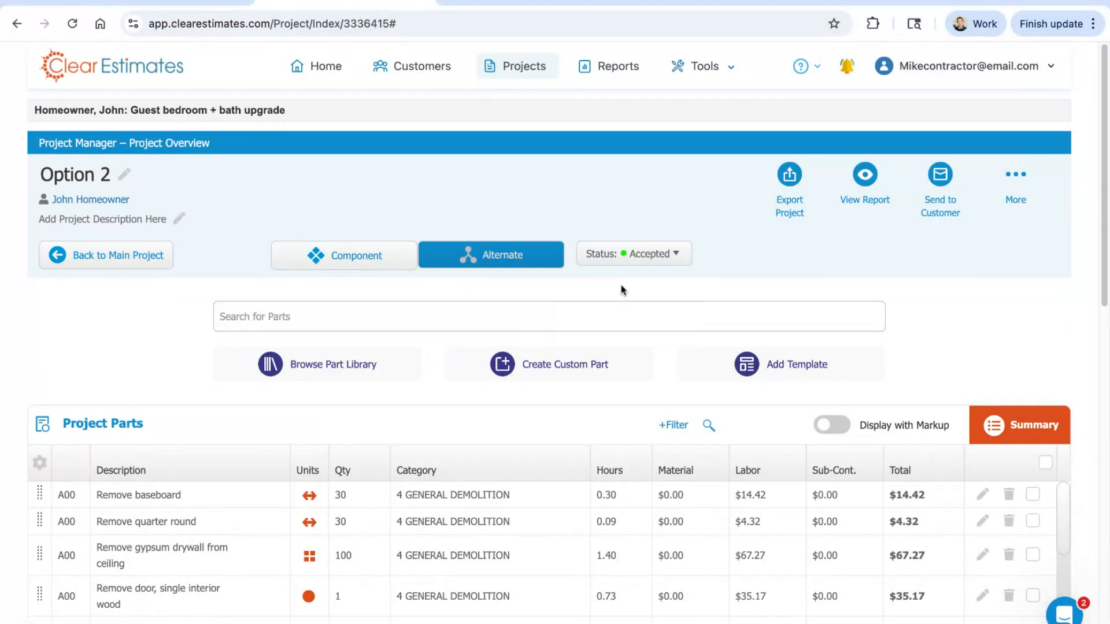
left_click(351, 261)
left_click(74, 259)
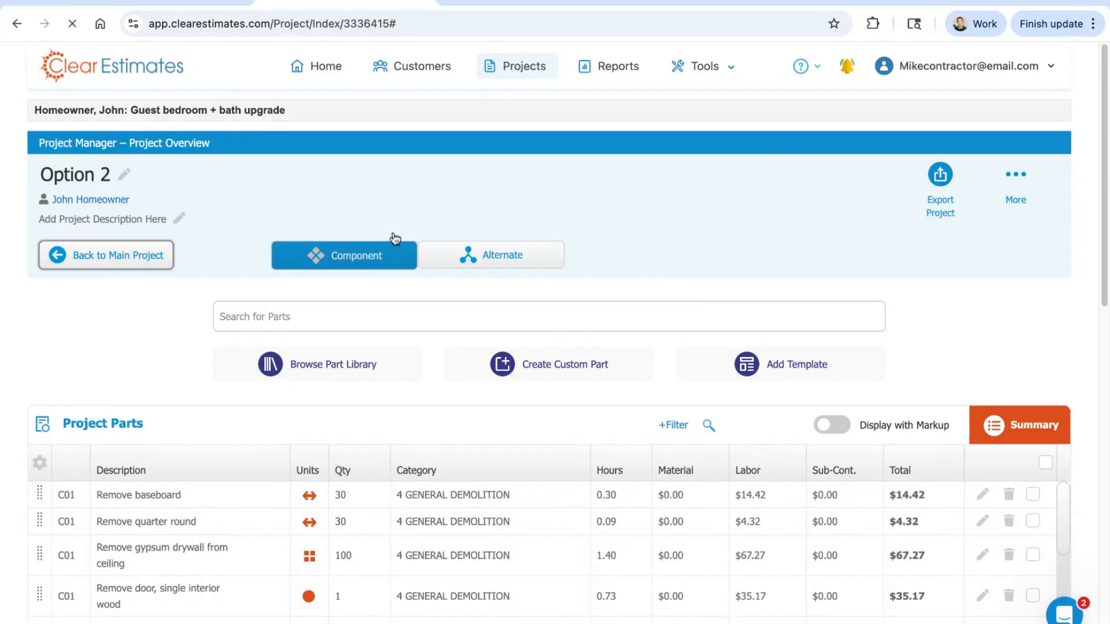
Step: Highlight the main project's Base Bid total and check the Components list below it
scroll(1035, 243, "down", 8)
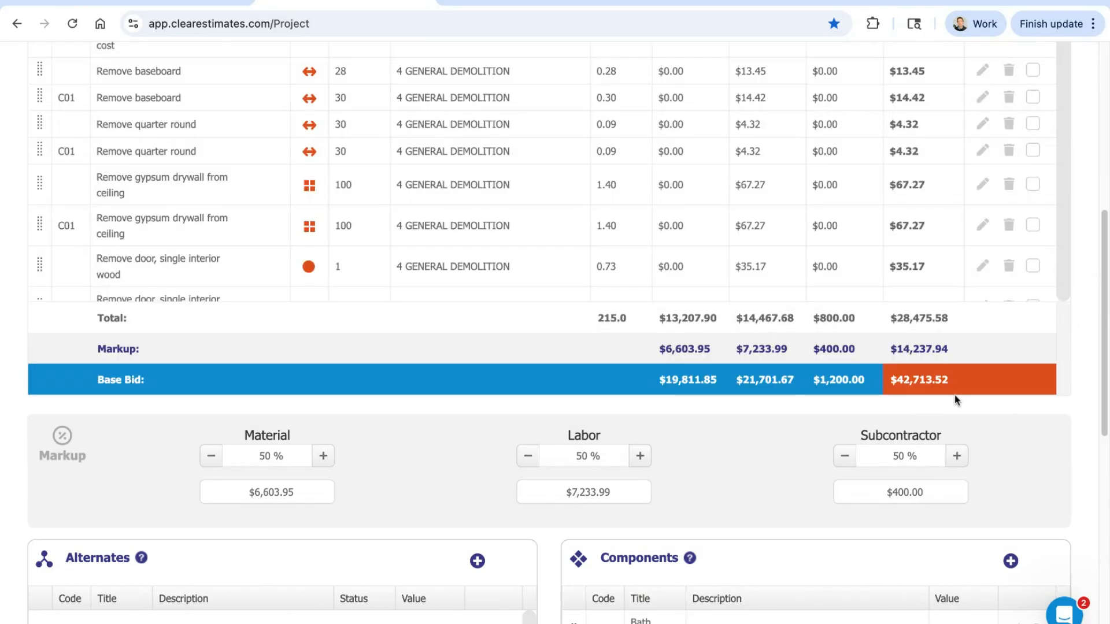
triple_click(944, 380)
scroll(1001, 408, "down", 2)
scroll(1001, 408, "down", 1)
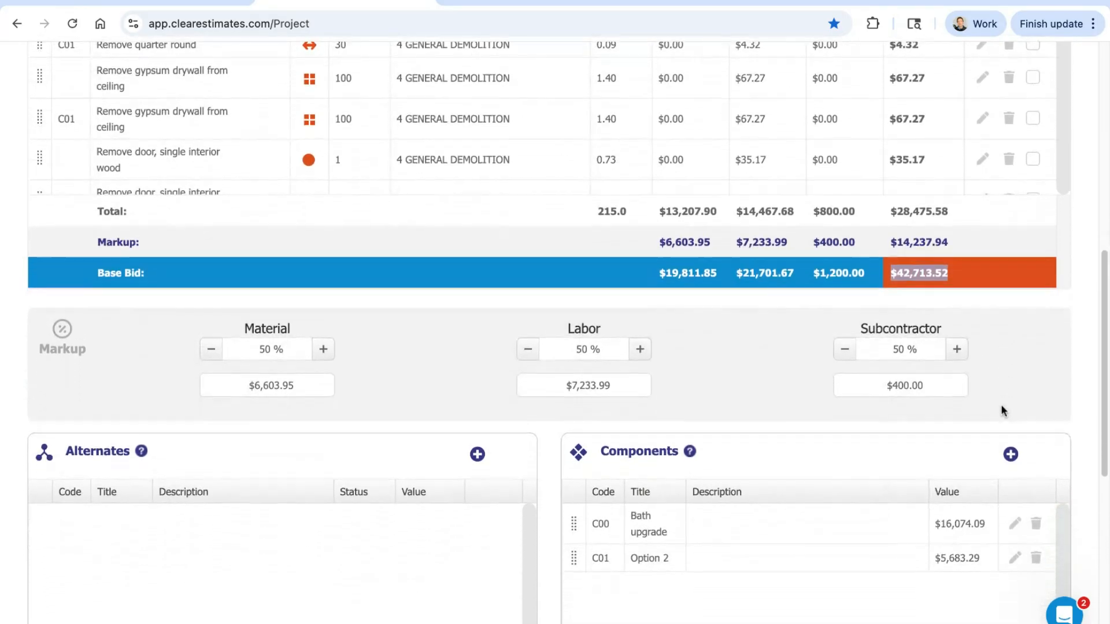
Step: Change the Option 2 component back to an alternate and return to the main project
left_click(1013, 527)
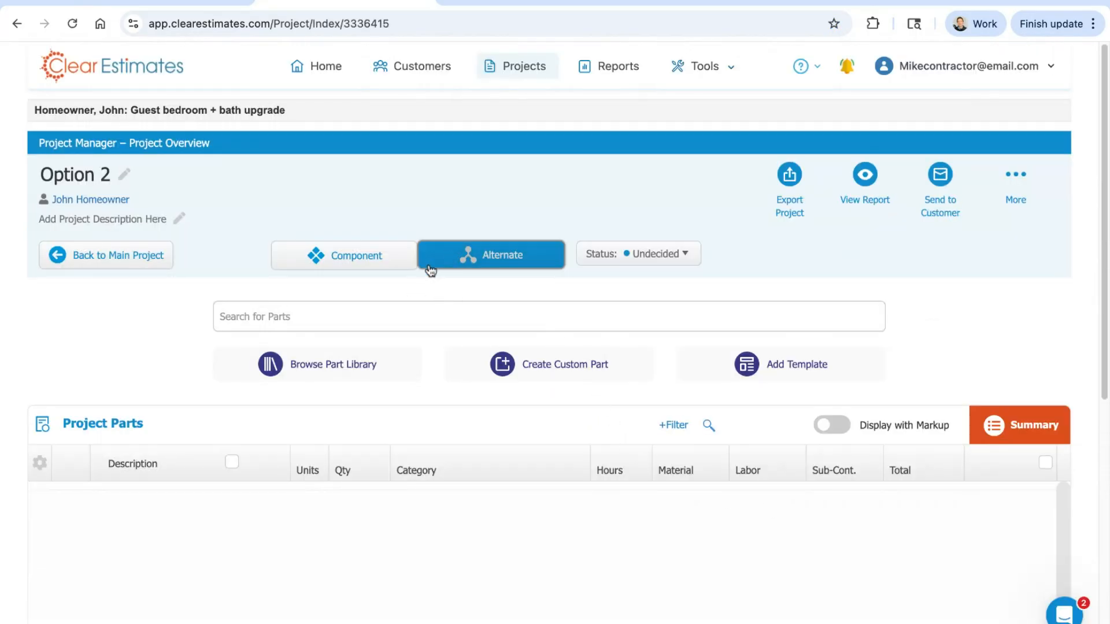
left_click(141, 266)
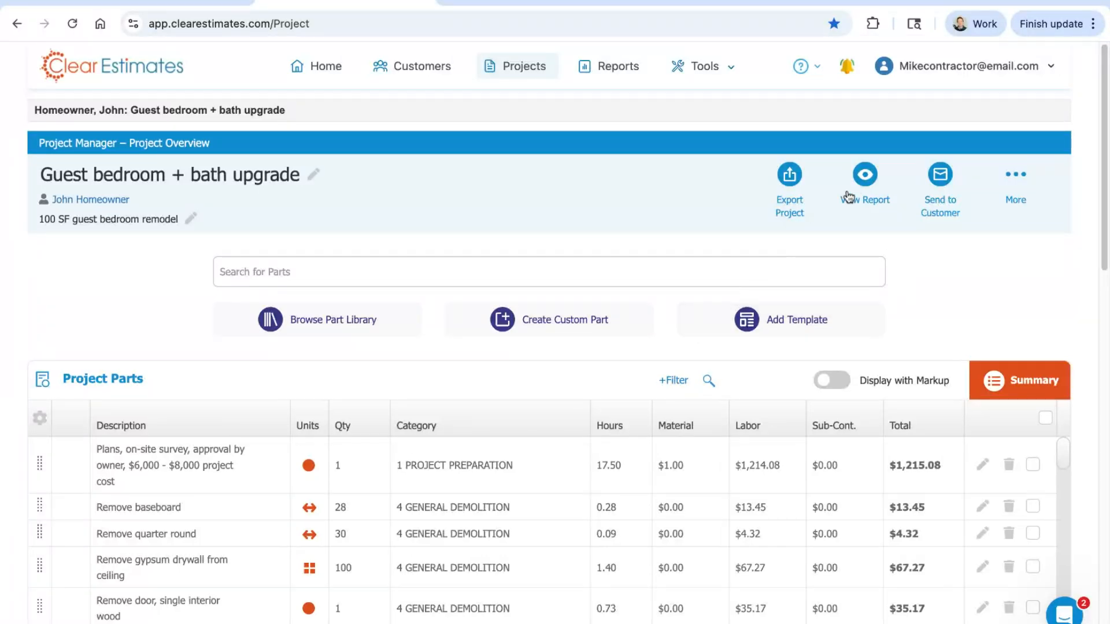
Step: Open the main project's Formal Proposal as a PDF and highlight its Total Cost line
left_click(867, 179)
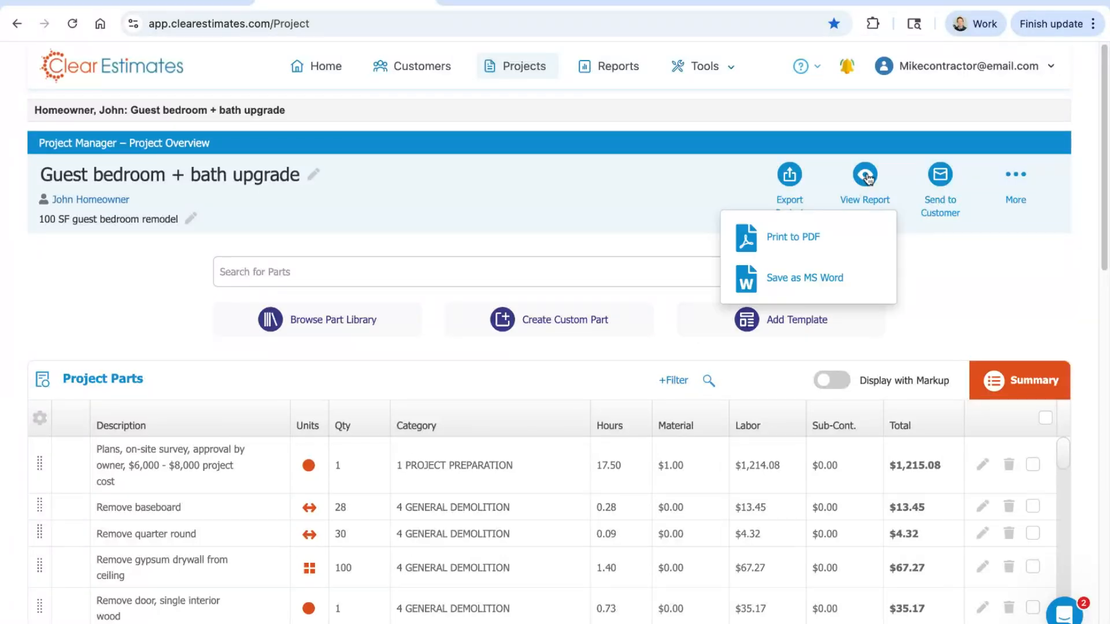
left_click(827, 245)
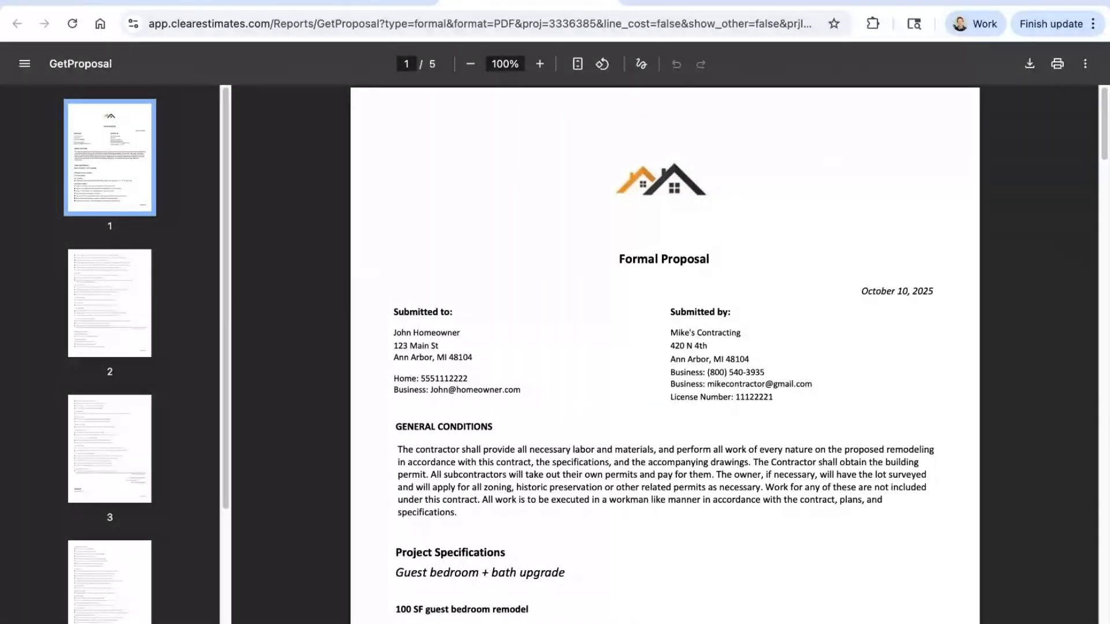
scroll(717, 306, "down", 20)
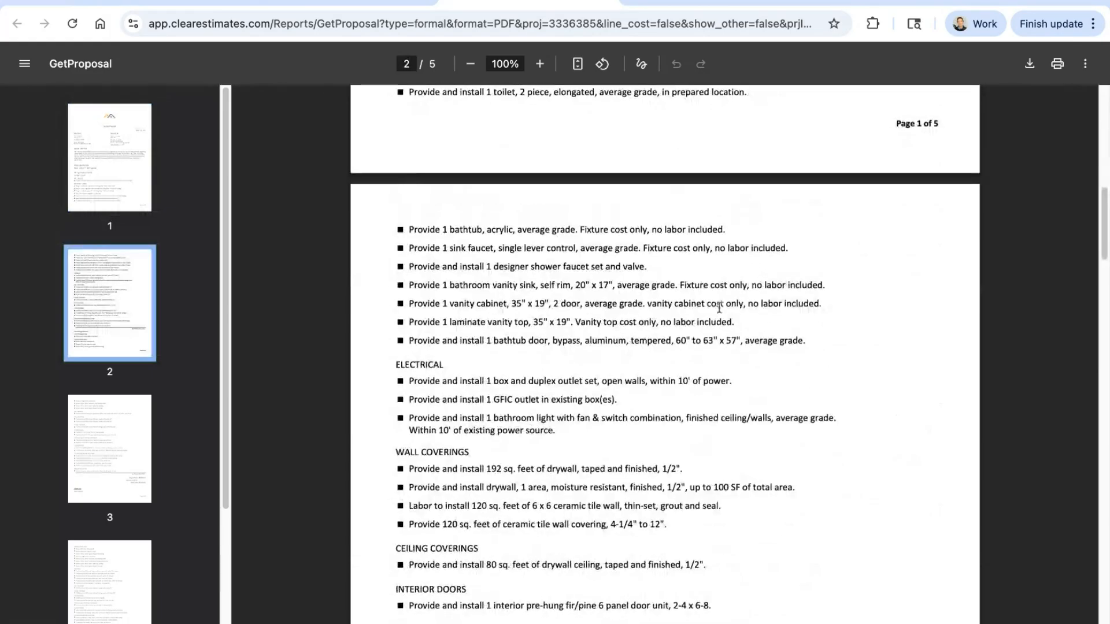
scroll(720, 304, "down", 18)
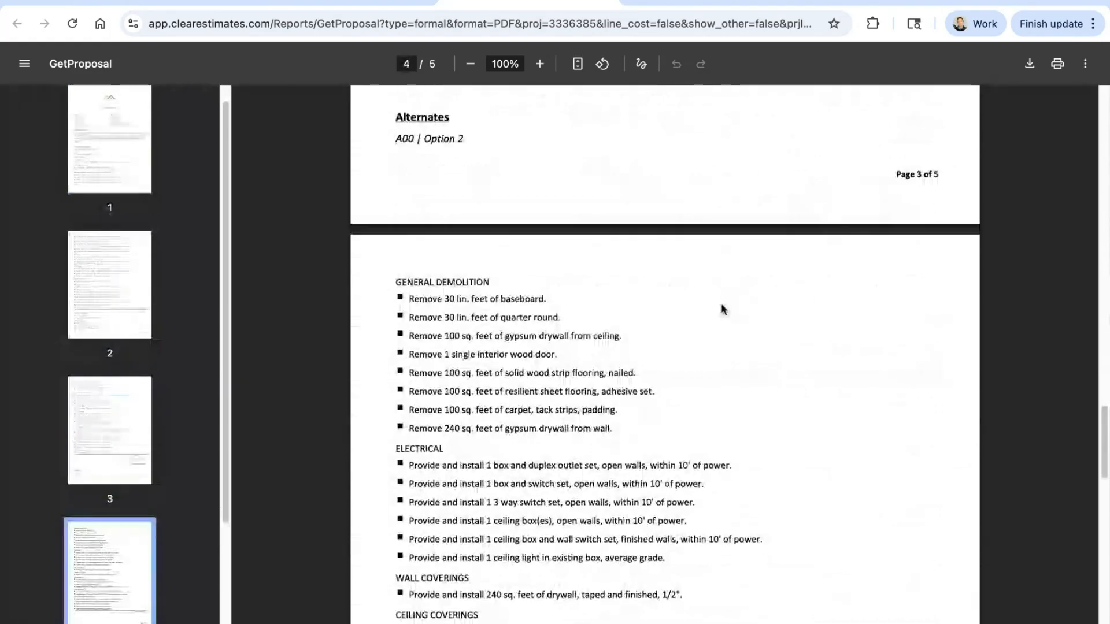
scroll(720, 303, "up", 3)
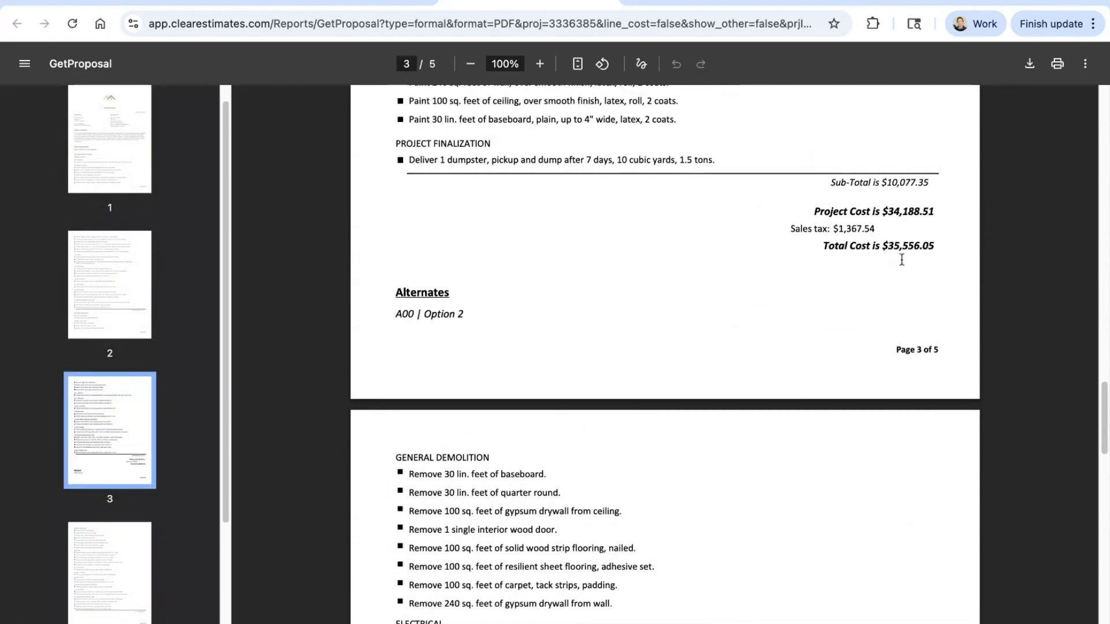
left_click_drag(935, 249, 822, 249)
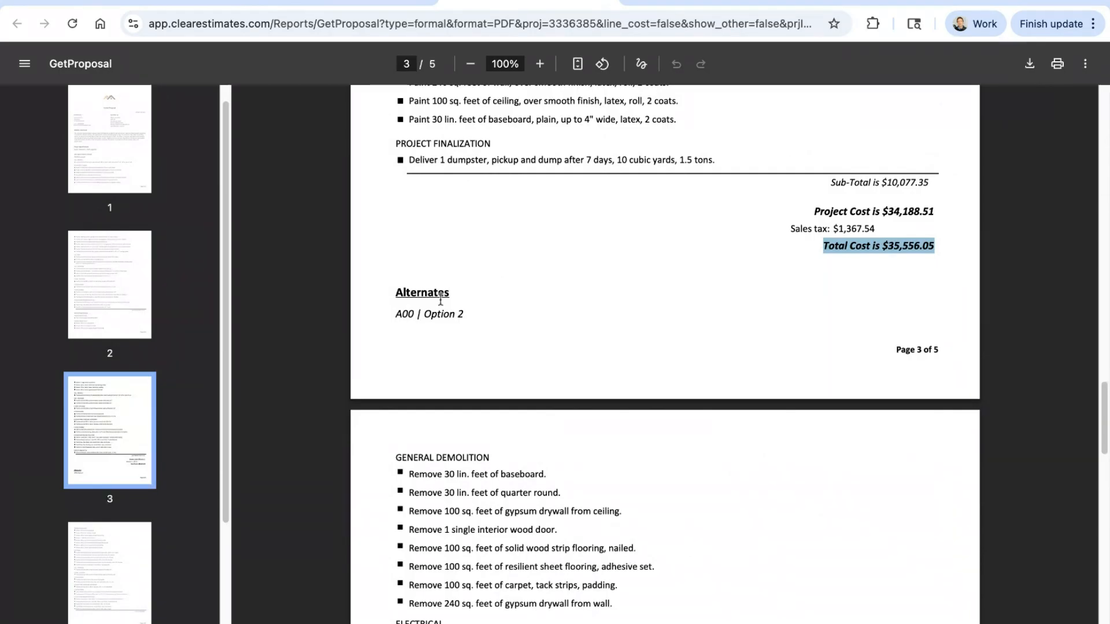
Step: Highlight the Option 2 entry under the proposal's Alternates heading and review its line items down to its cost
left_click_drag(421, 293, 396, 294)
left_click_drag(470, 322, 396, 317)
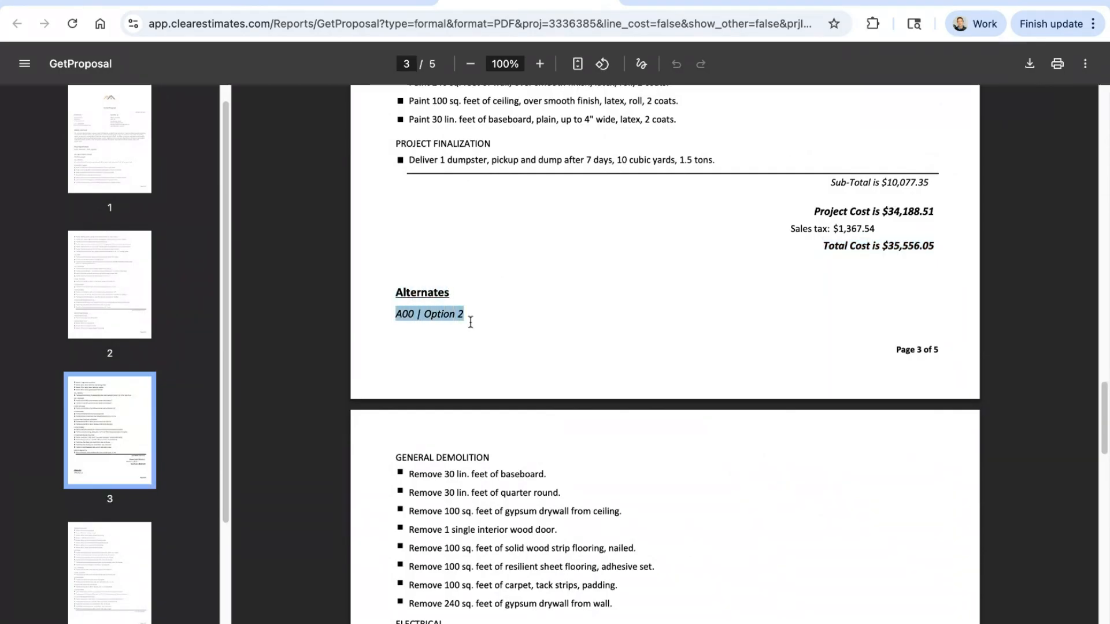
scroll(521, 326, "down", 1)
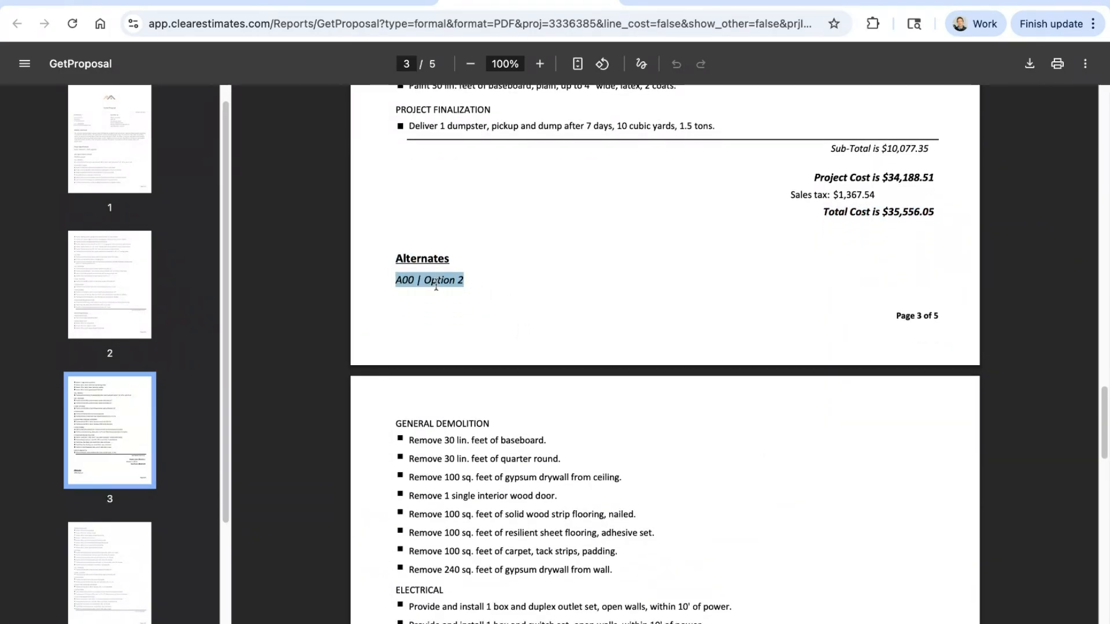
scroll(509, 272, "down", 2)
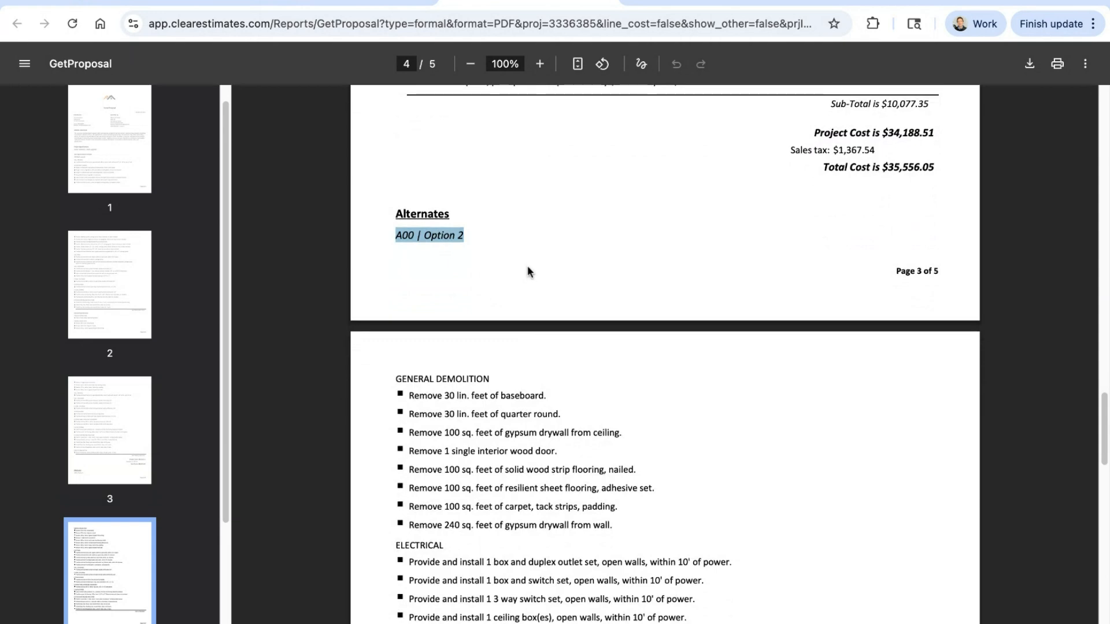
scroll(536, 260, "down", 1)
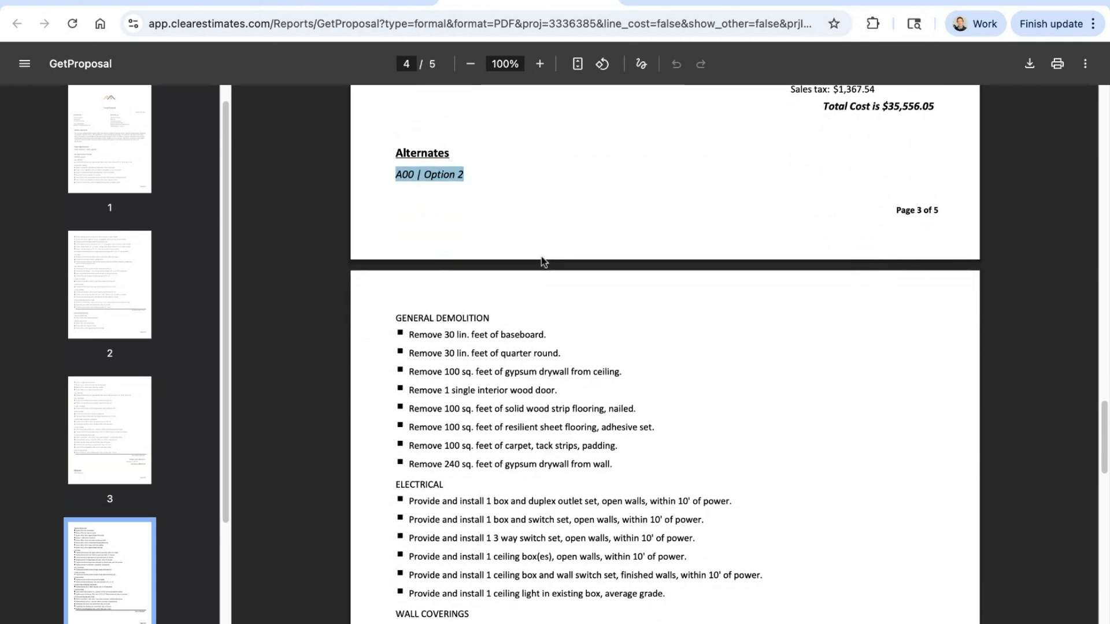
scroll(572, 275, "down", 10)
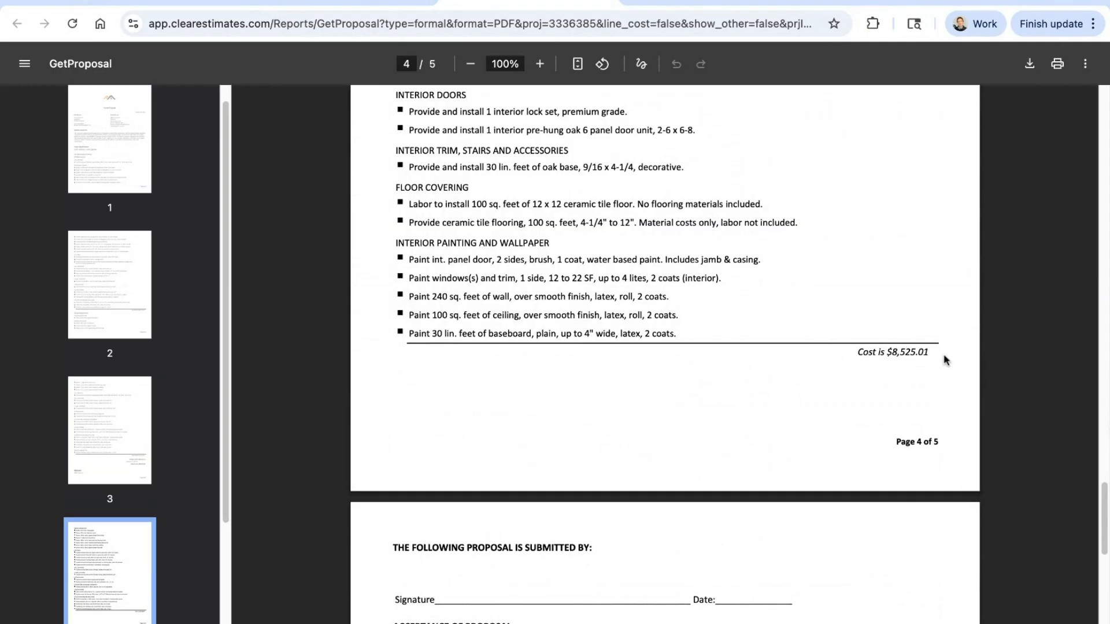
Step: Review the Option 2 line items again and the signature page at the end of the proposal
scroll(882, 344, "up", 5)
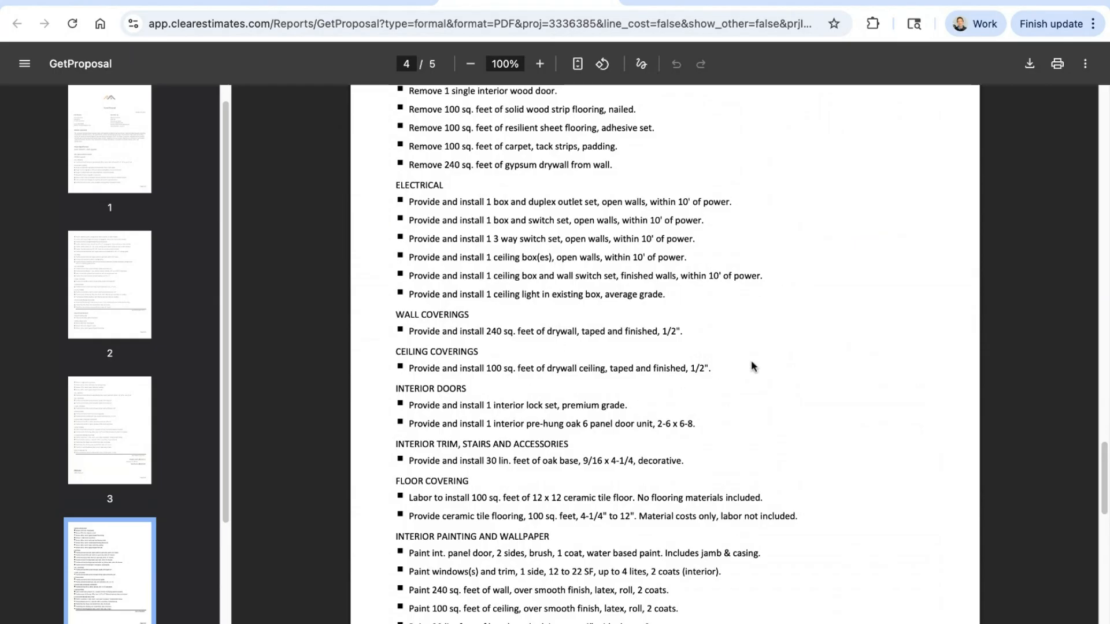
scroll(783, 362, "down", 3)
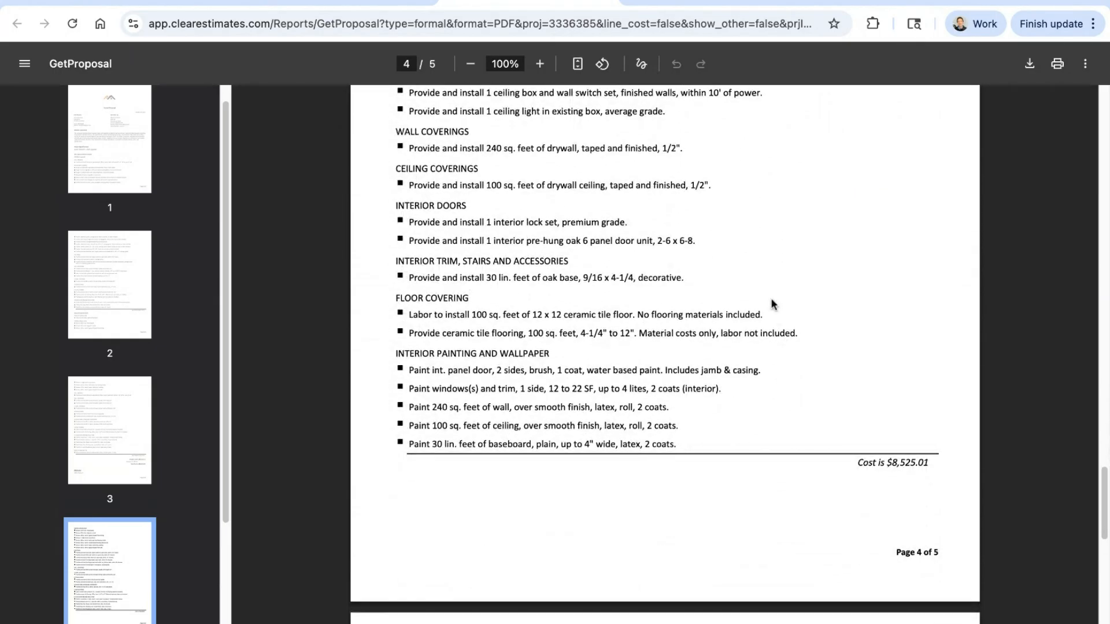
scroll(778, 307, "down", 3)
scroll(779, 317, "down", 2)
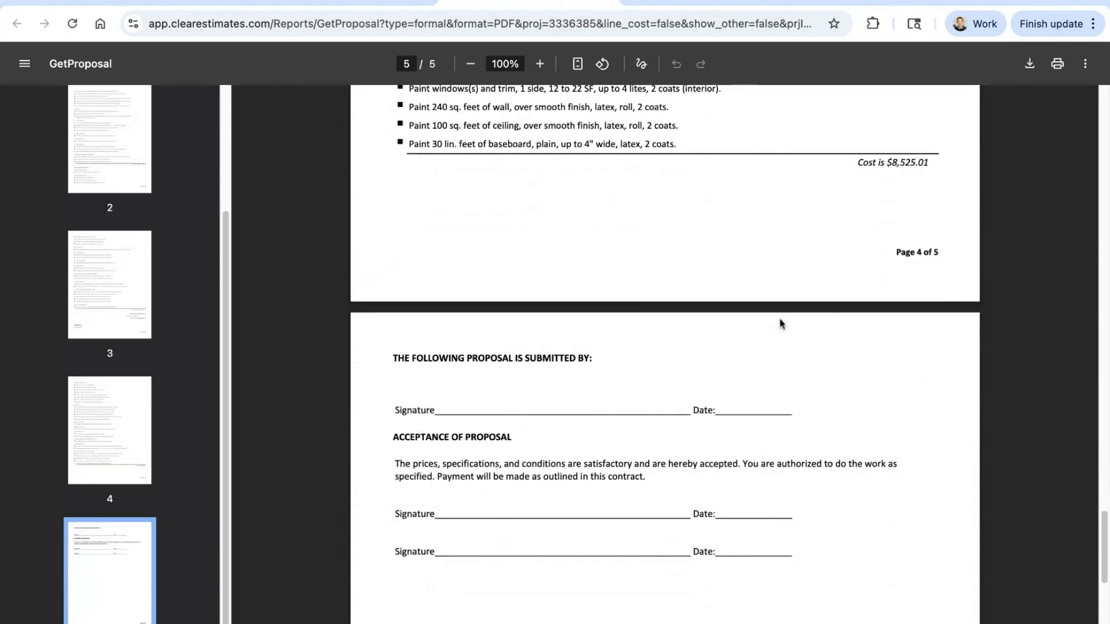
scroll(780, 317, "up", 20)
Step: Return to the guest bedroom project and review its Base Bid, Alternates and Components
left_click(601, 1)
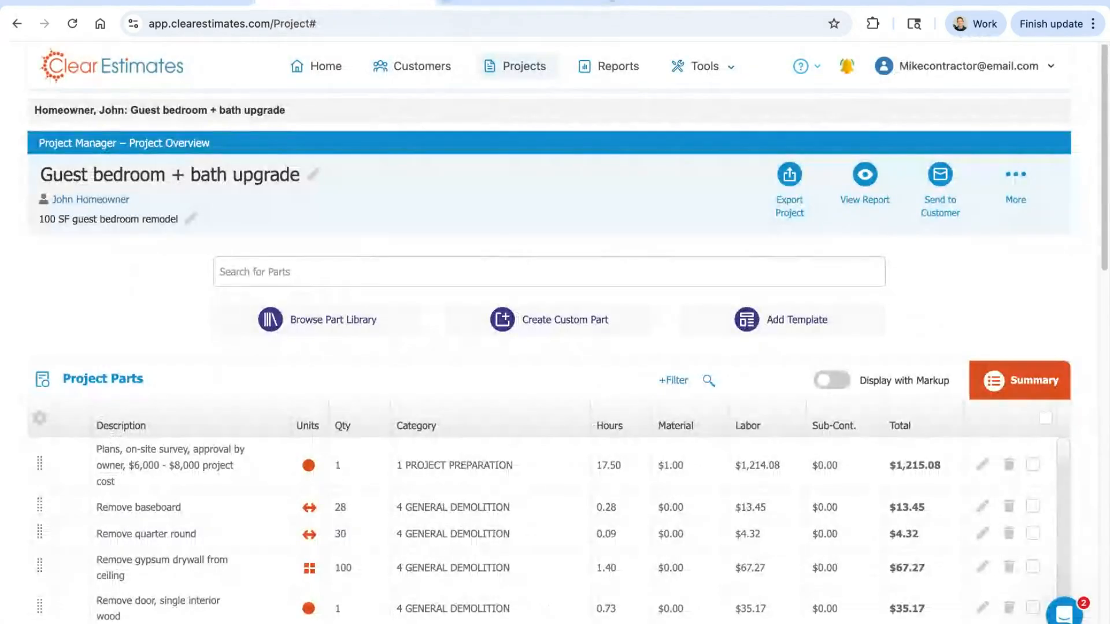
scroll(980, 240, "down", 4)
scroll(979, 239, "down", 6)
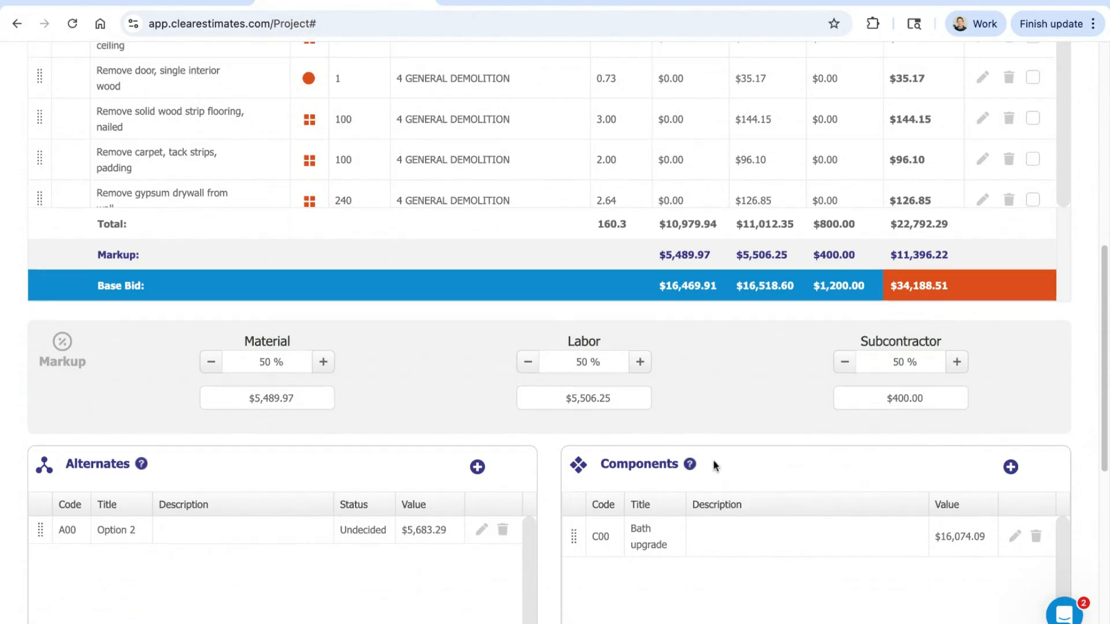
scroll(716, 461, "up", 10)
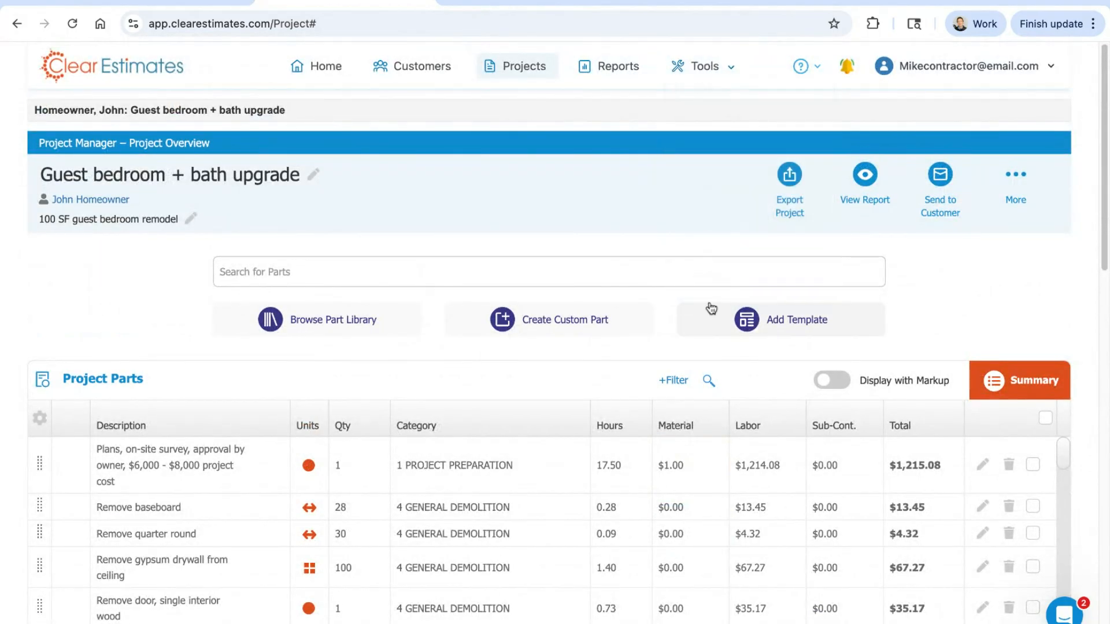
Step: Open the Options tool and look over the company information and the list of settings pages
mouse_move(703, 66)
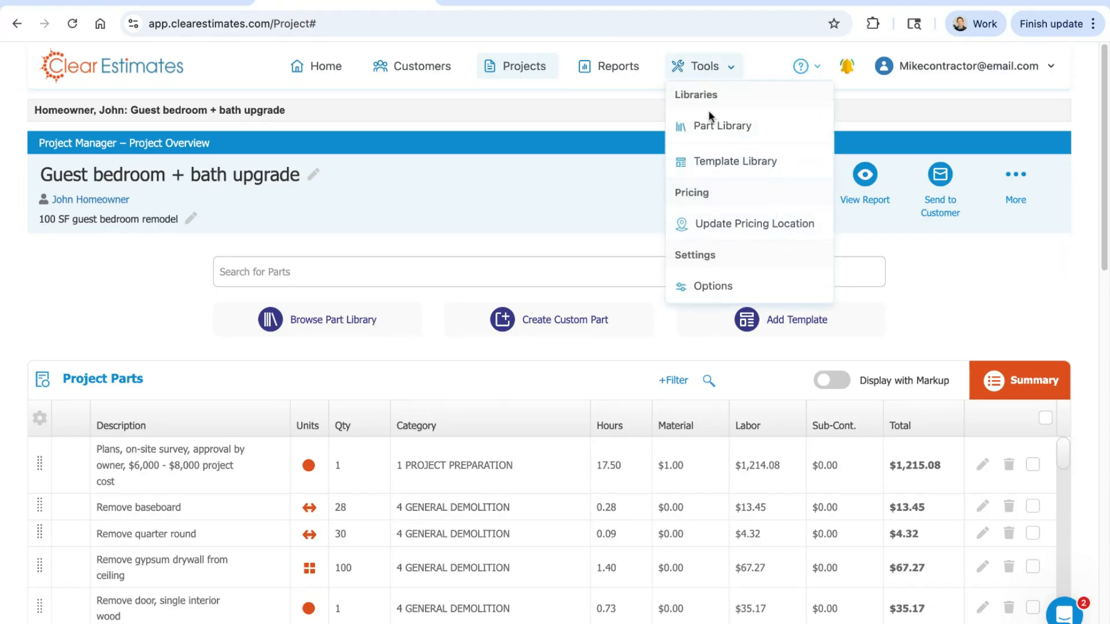
left_click(699, 295)
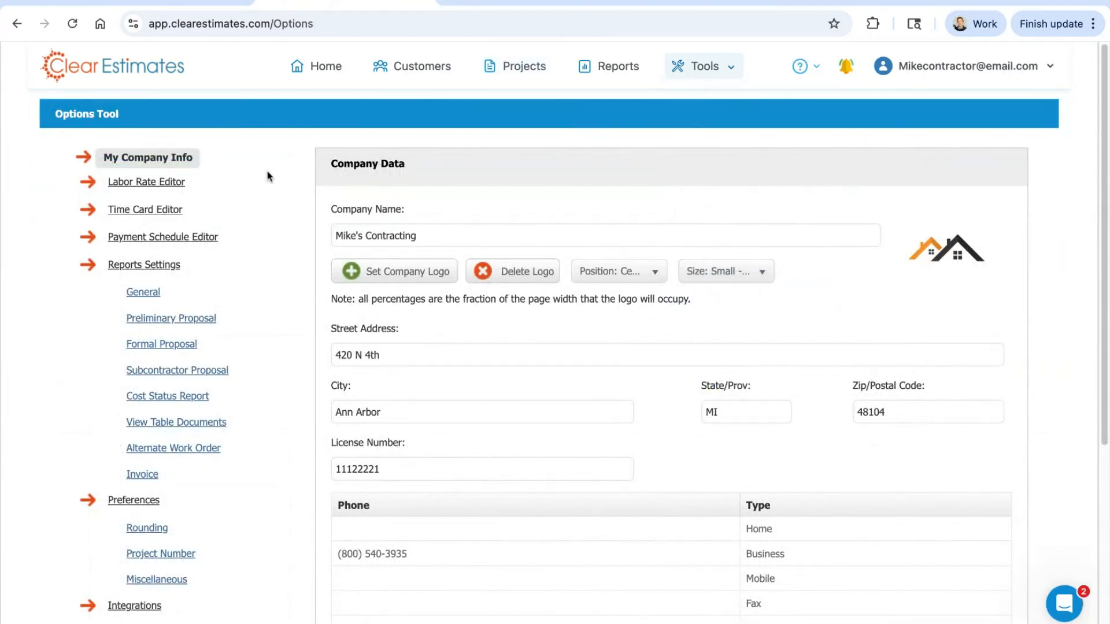
scroll(510, 162, "down", 1)
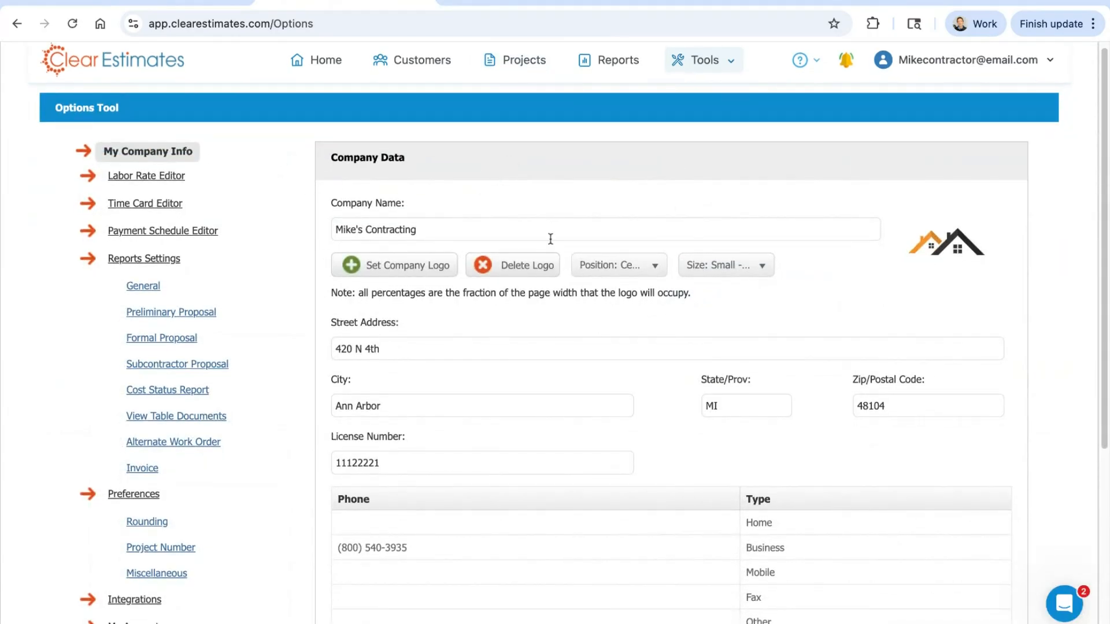
left_click(142, 176)
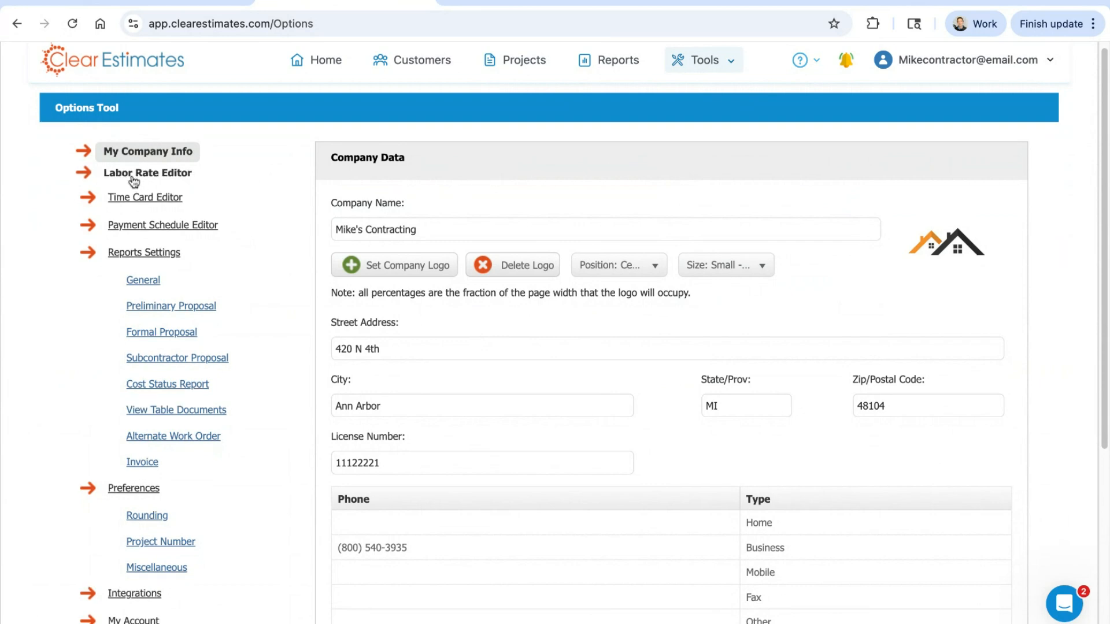
scroll(268, 212, "down", 1)
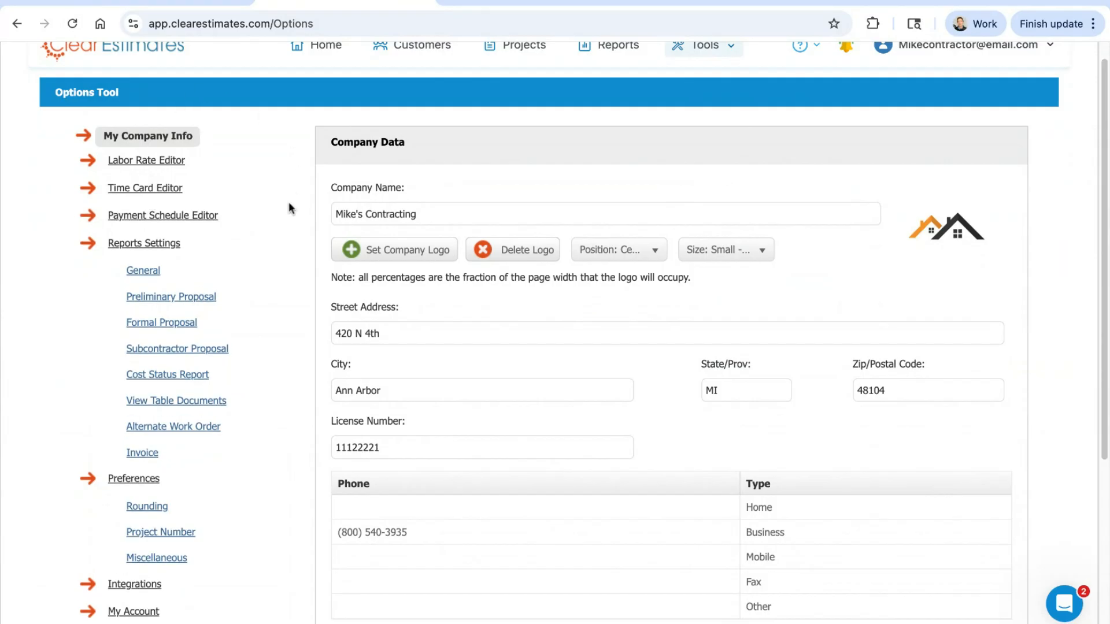
scroll(277, 231, "up", 1)
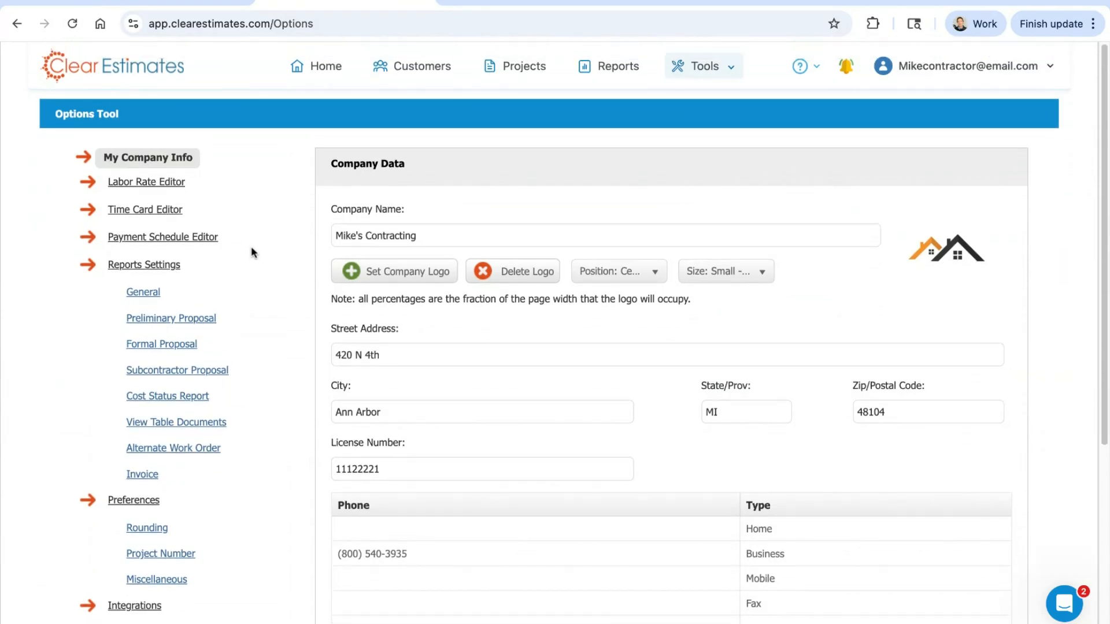
Step: Open the Payment Schedule Editor and look over the available payment schedules and the Standard Payment Schedule's items
left_click(128, 238)
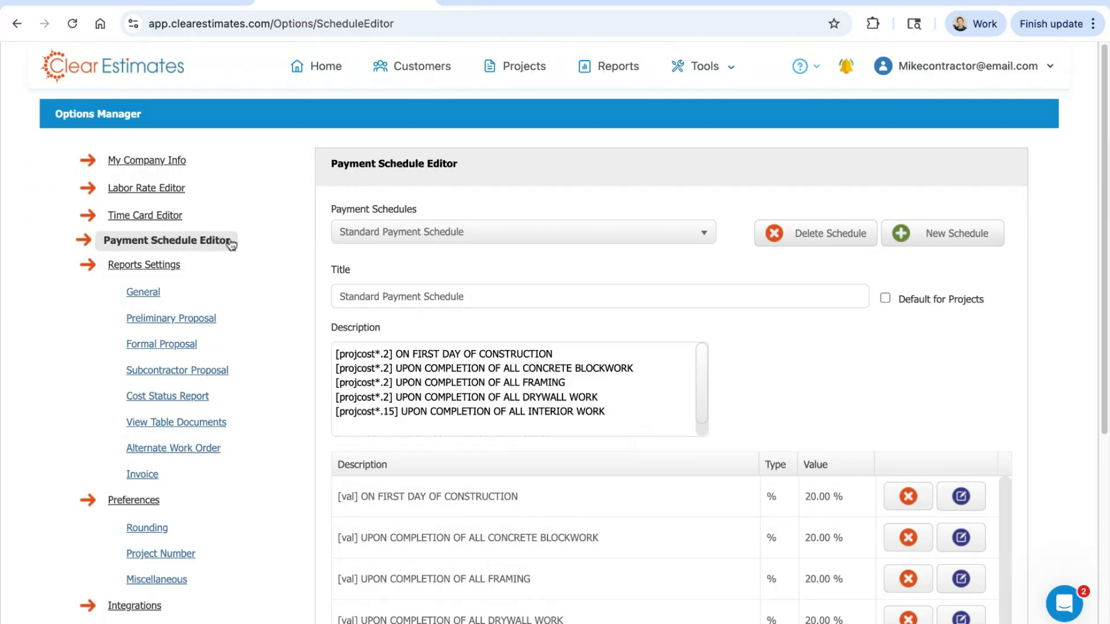
left_click(491, 238)
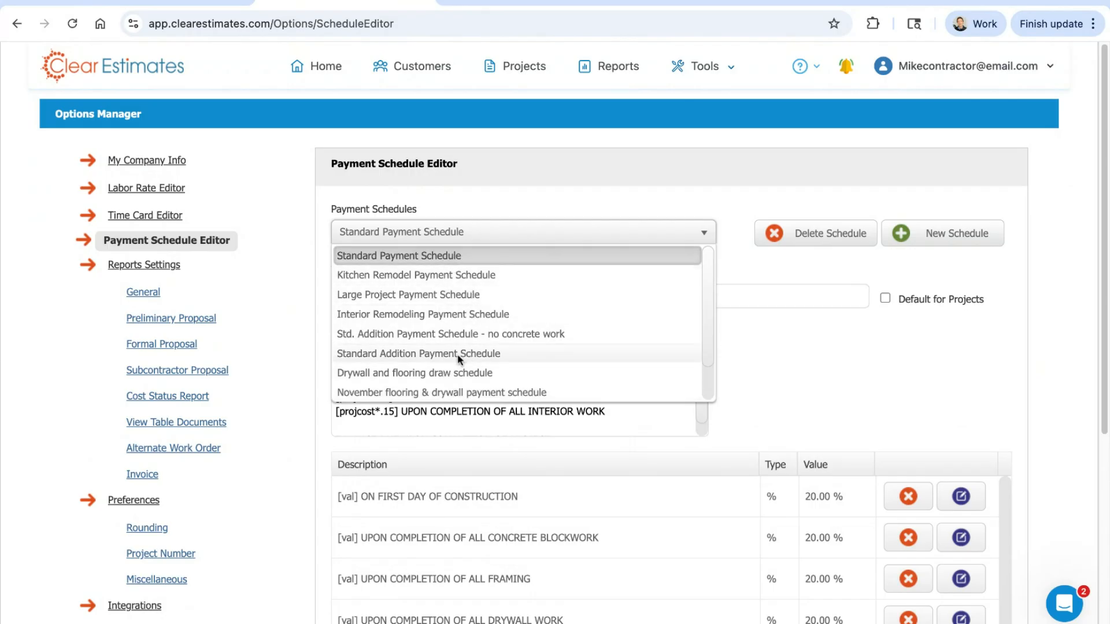
left_click(502, 189)
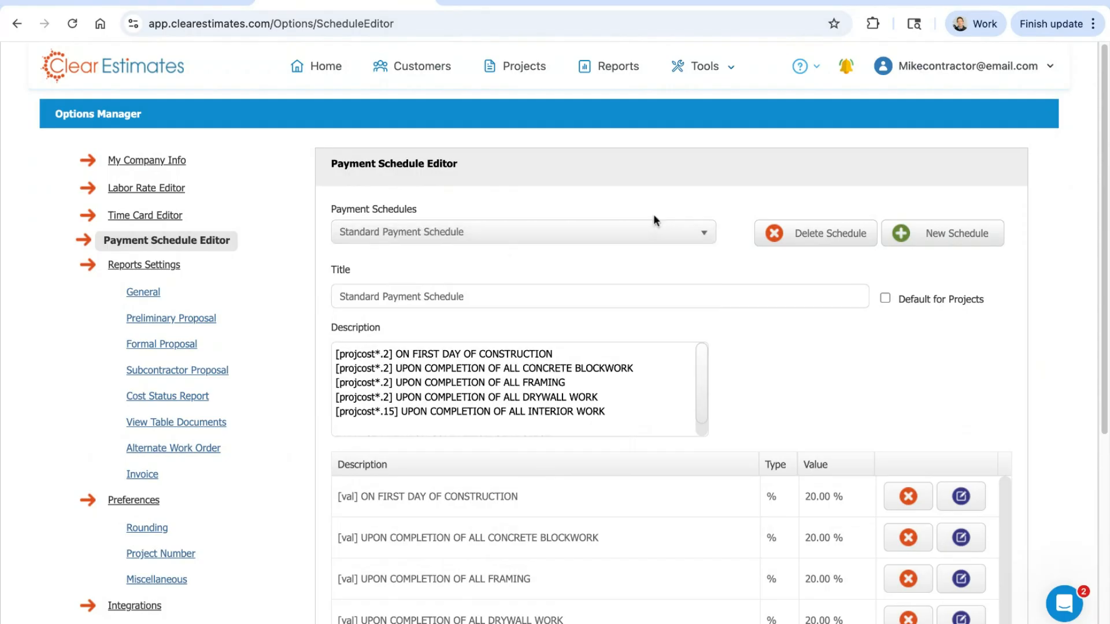
scroll(763, 168, "down", 1)
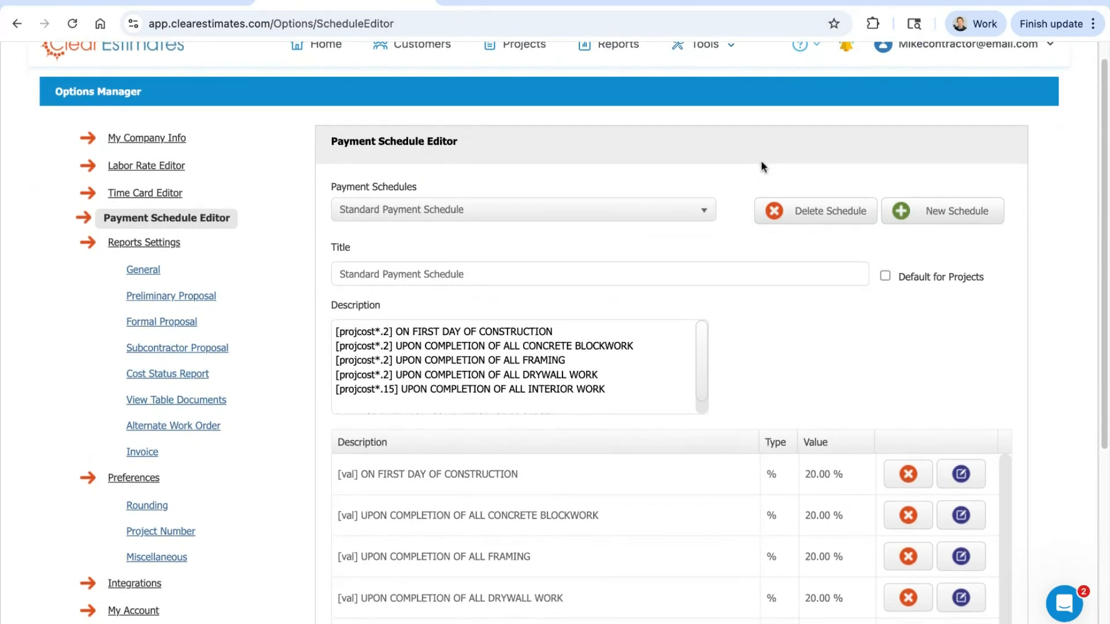
scroll(719, 232, "up", 1)
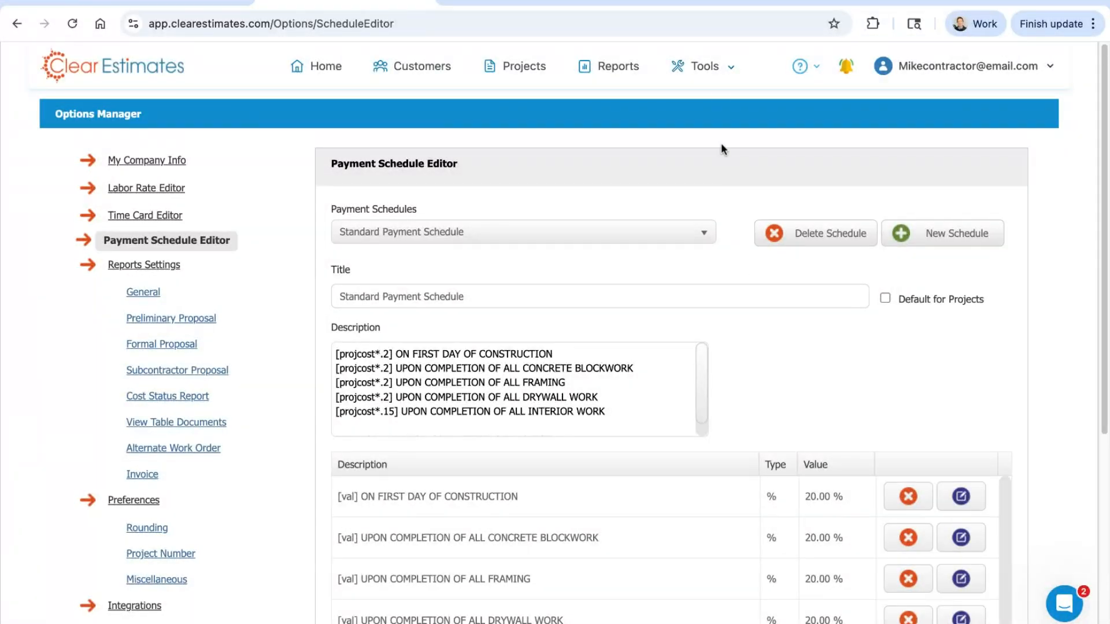
left_click(713, 68)
Step: Create a new payment schedule titled "Guest bedroom draw schedule"
left_click(946, 238)
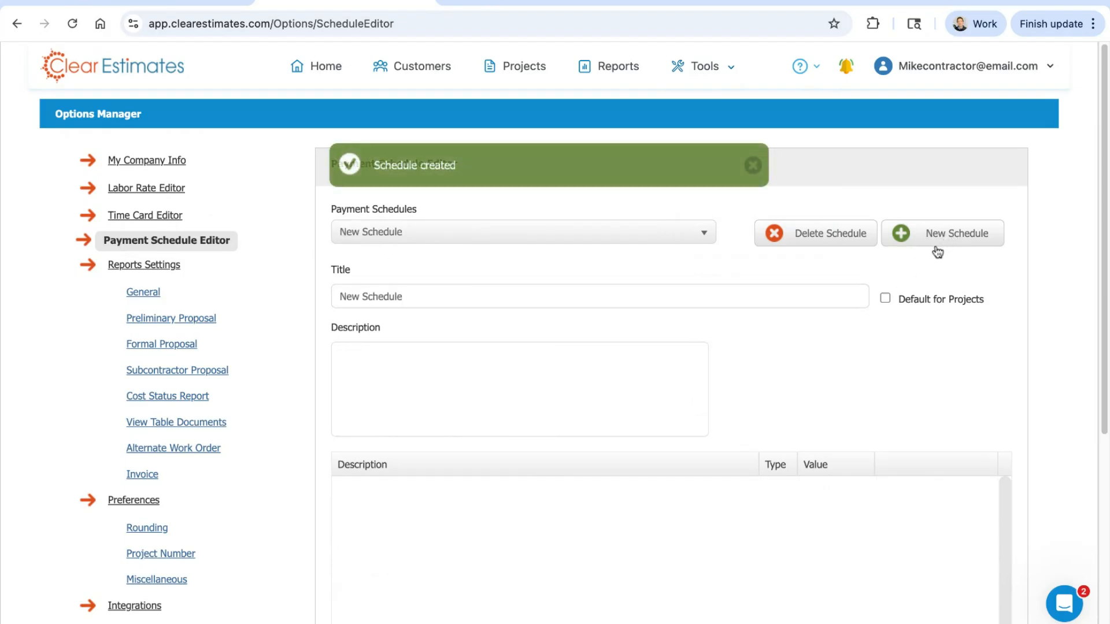
triple_click(470, 303)
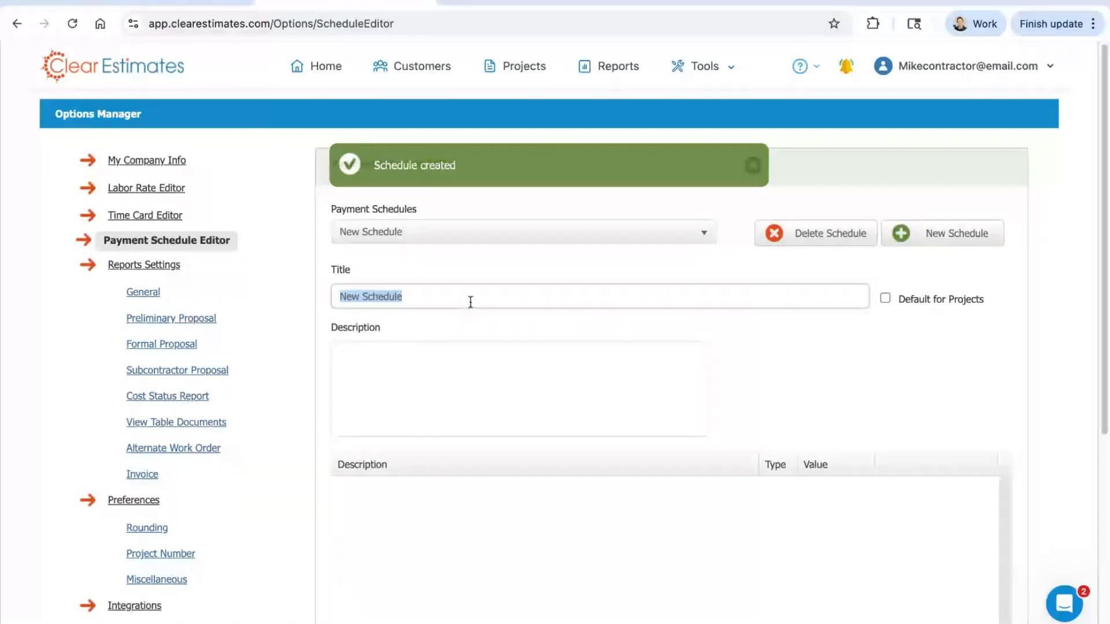
type("Guest bed")
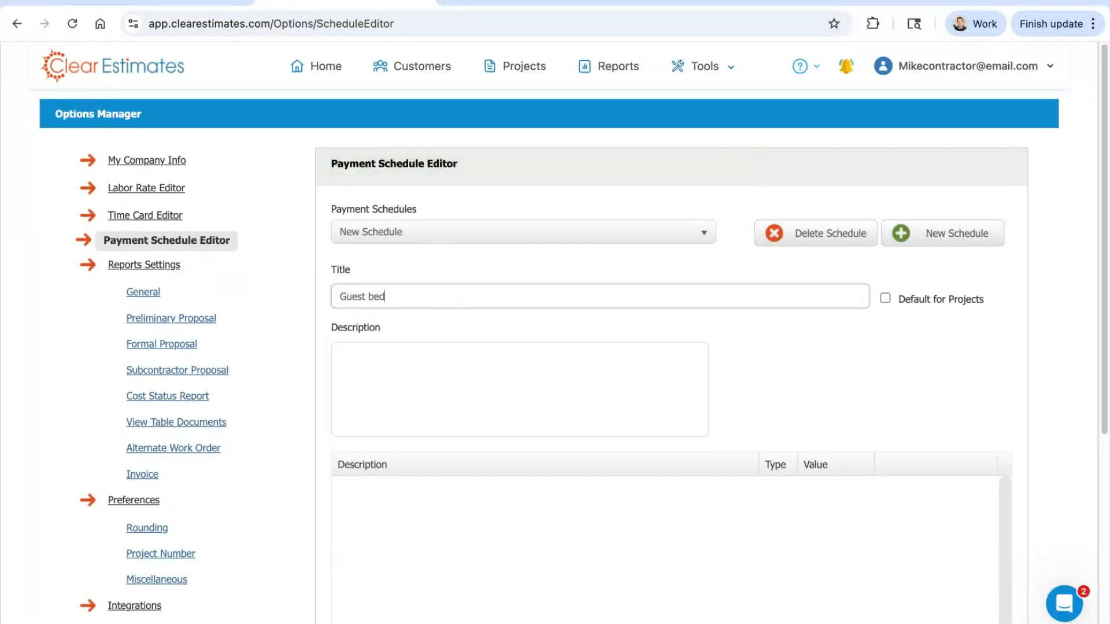
type("room drawe ")
type("chedule")
left_click(686, 357)
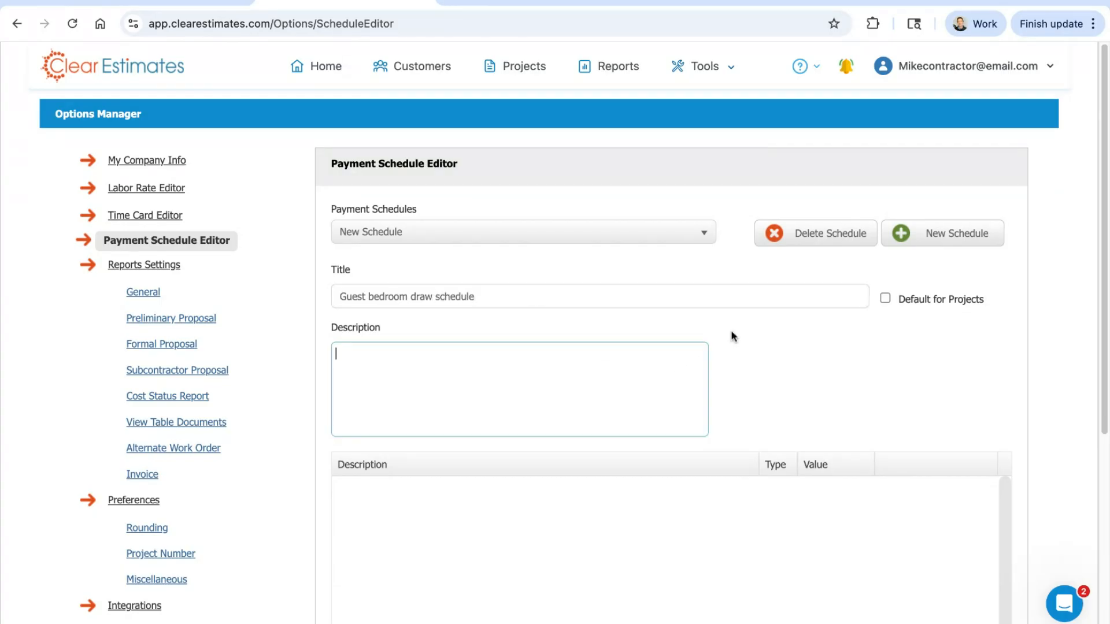
left_click(786, 299)
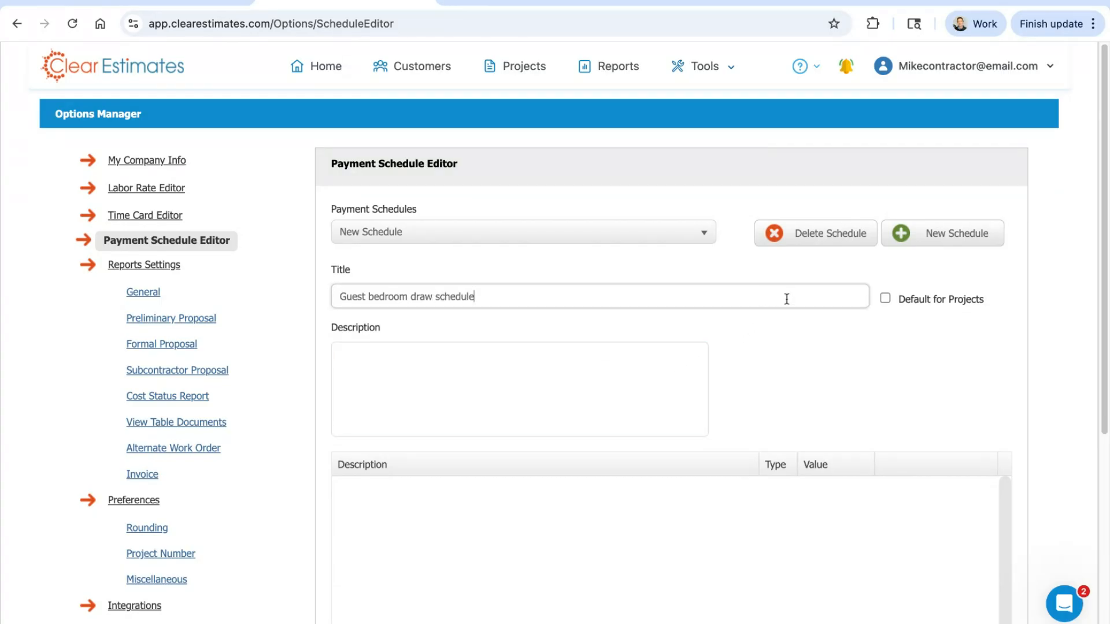
left_click(903, 306)
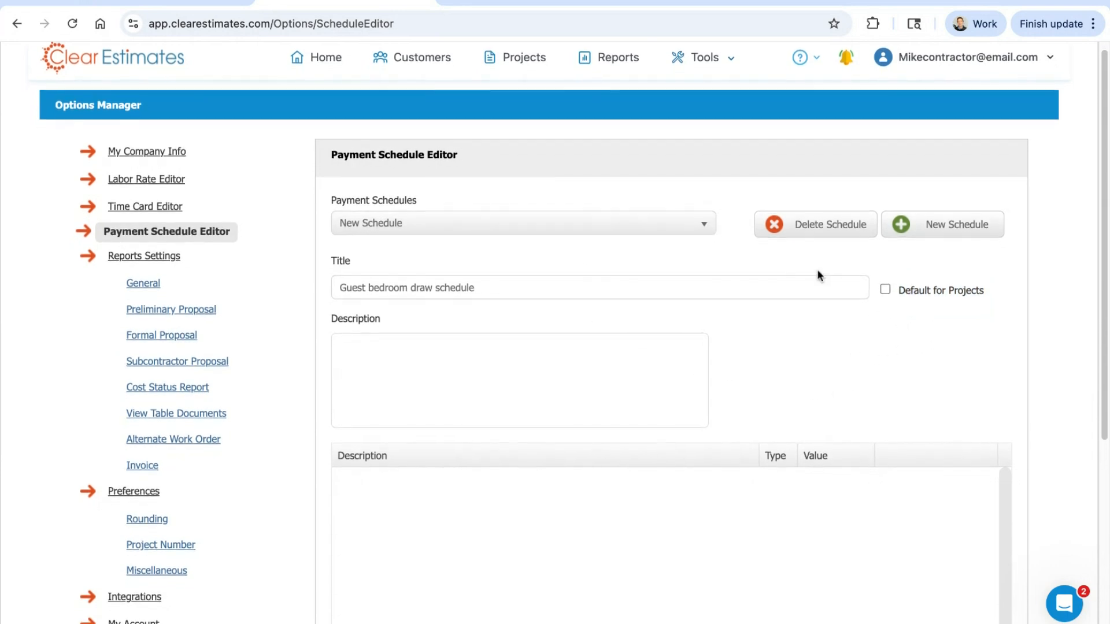
Step: Start a new payment schedule item with the description "Initial deposit of"
scroll(815, 254, "down", 2)
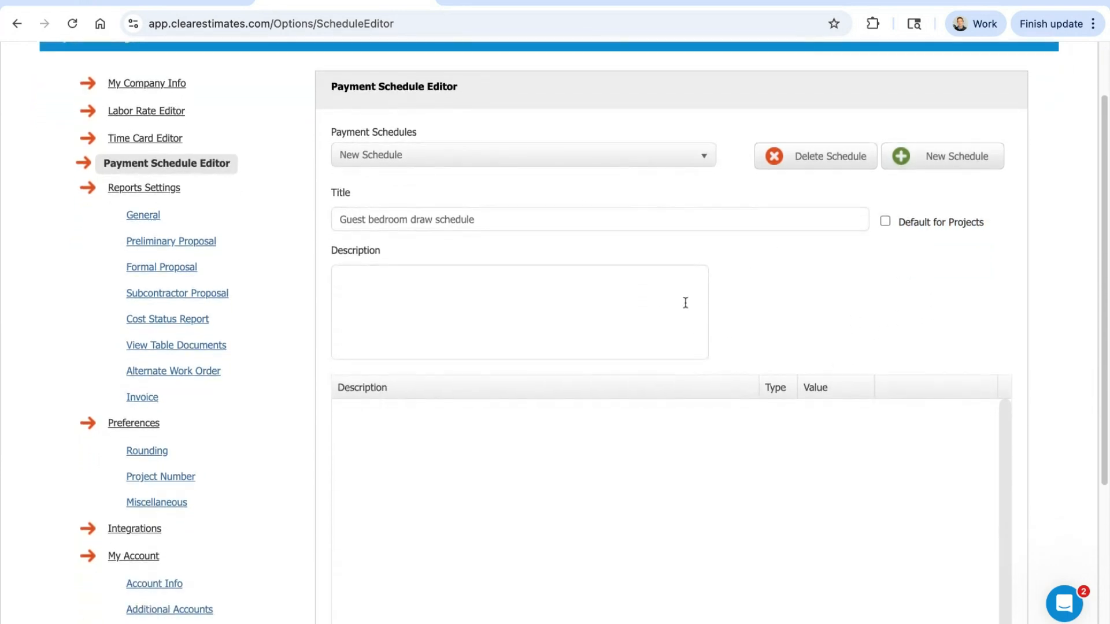
double_click(382, 249)
left_click(373, 278)
scroll(831, 266, "down", 4)
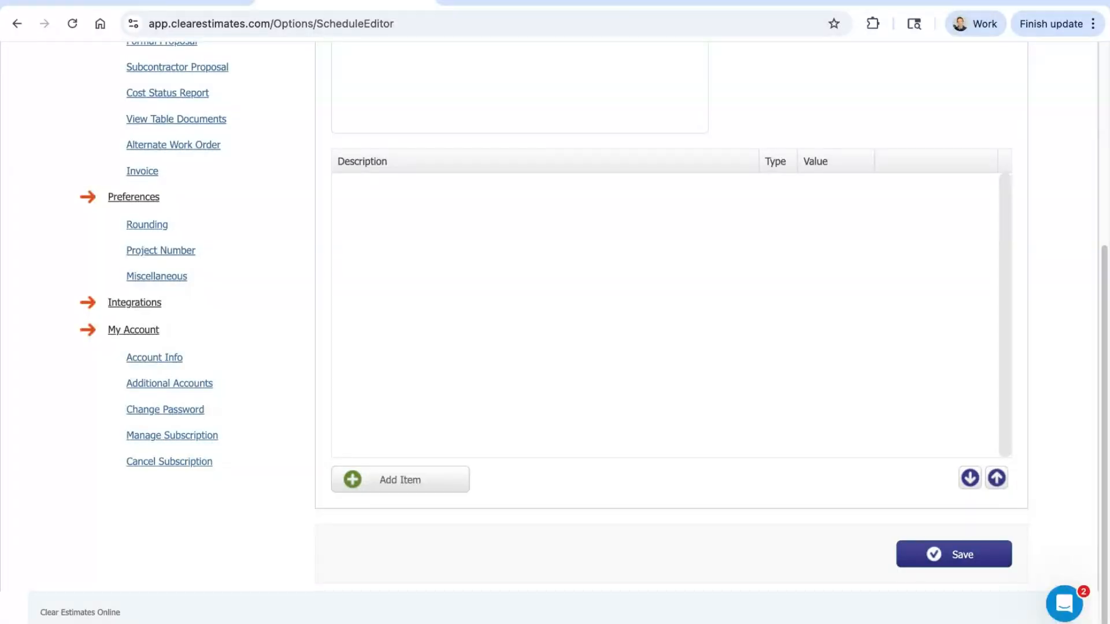
left_click(400, 480)
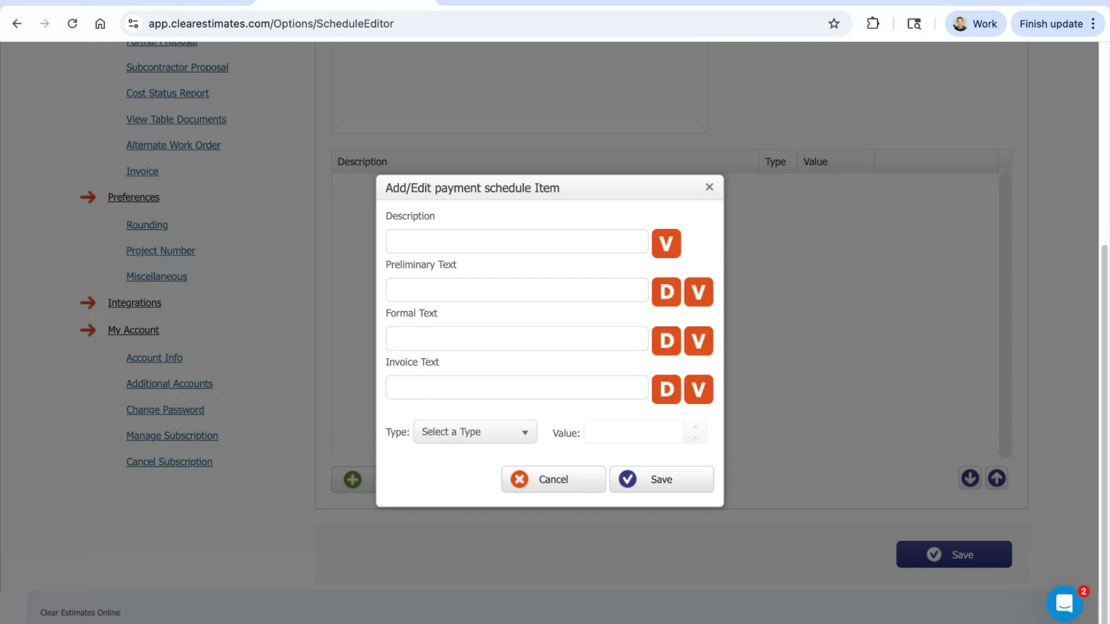
left_click(518, 240)
left_click(525, 292)
left_click(525, 335)
left_click(511, 382)
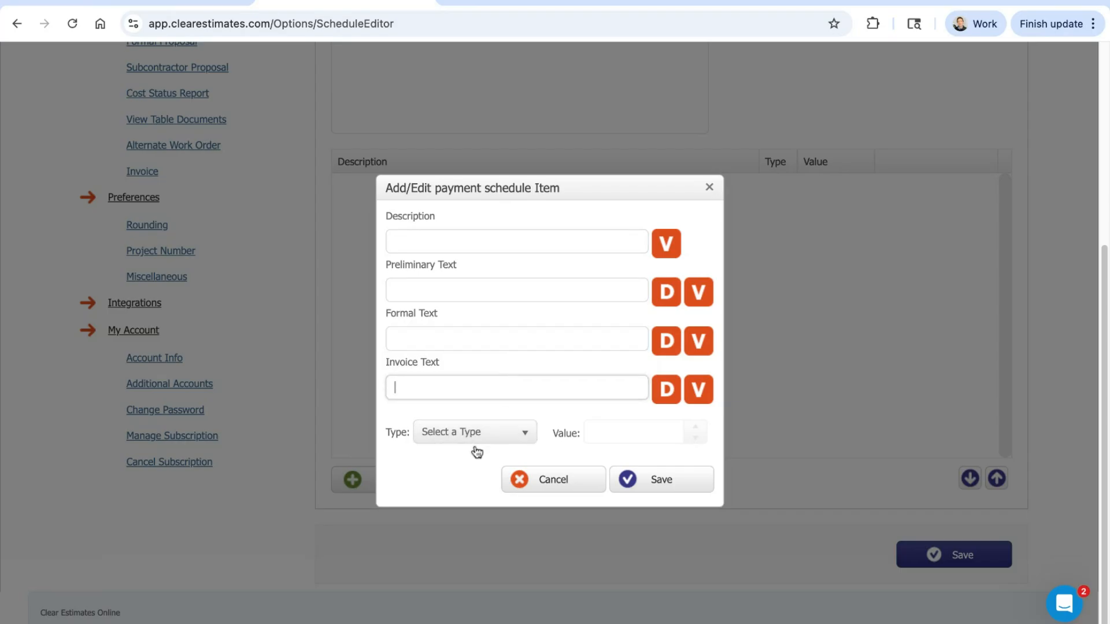
left_click(433, 240)
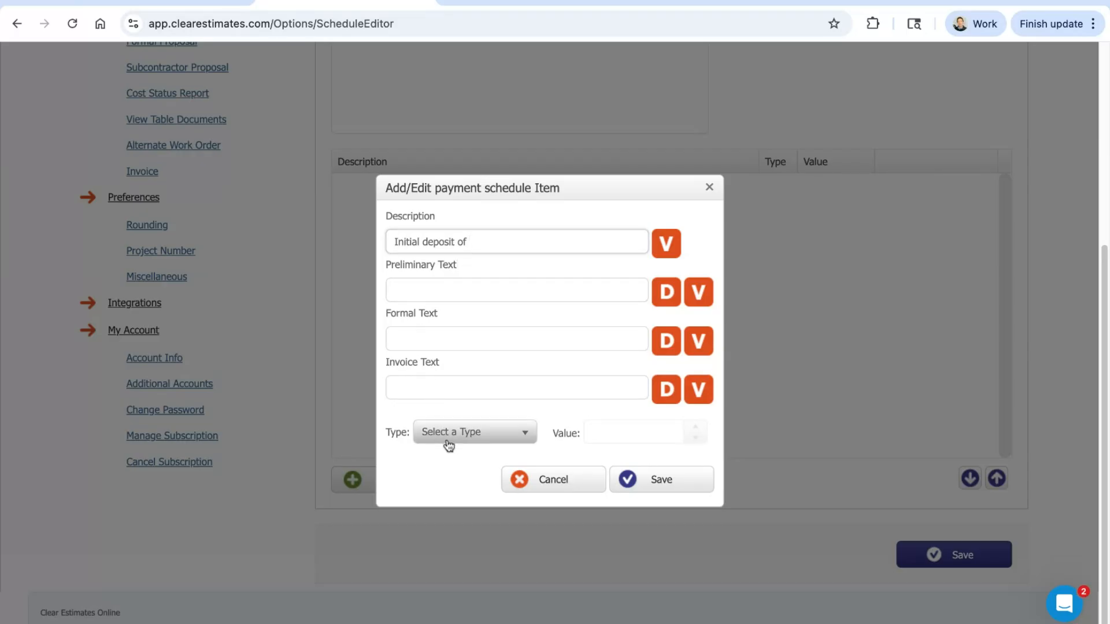
Step: Set the schedule item's type to Fixed Amount with a value of $1,000.00
left_click(468, 433)
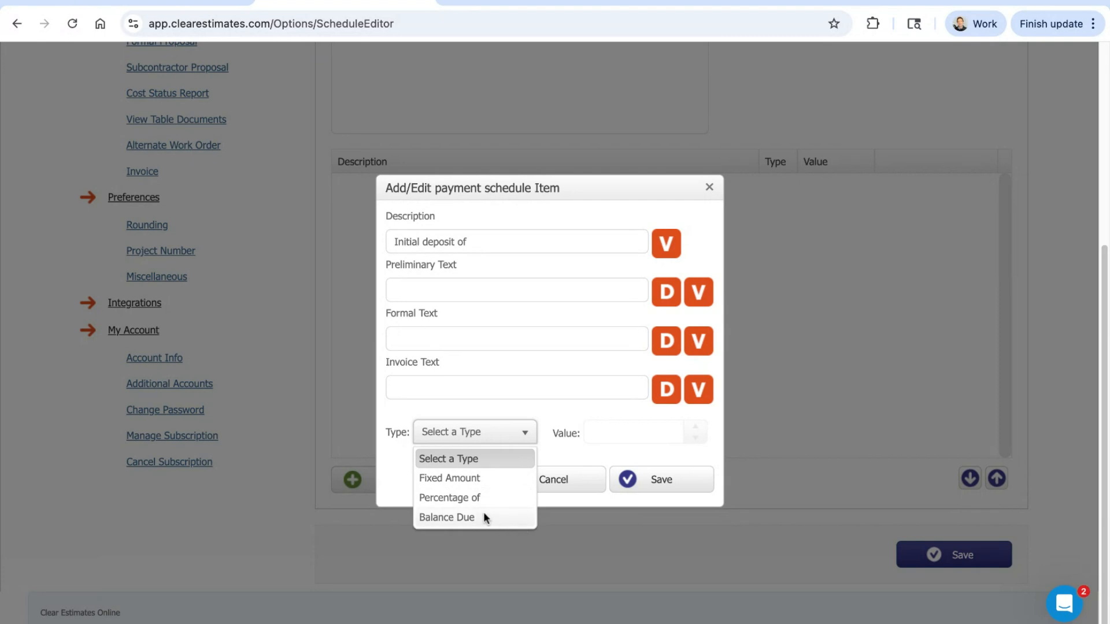
left_click(439, 480)
left_click(627, 433)
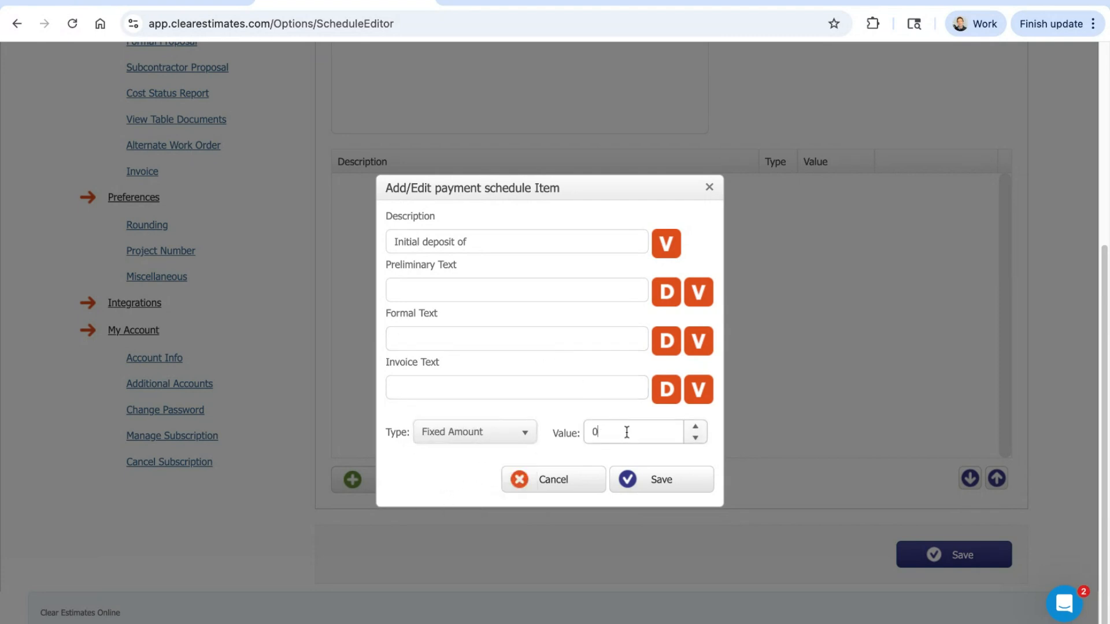
double_click(627, 433)
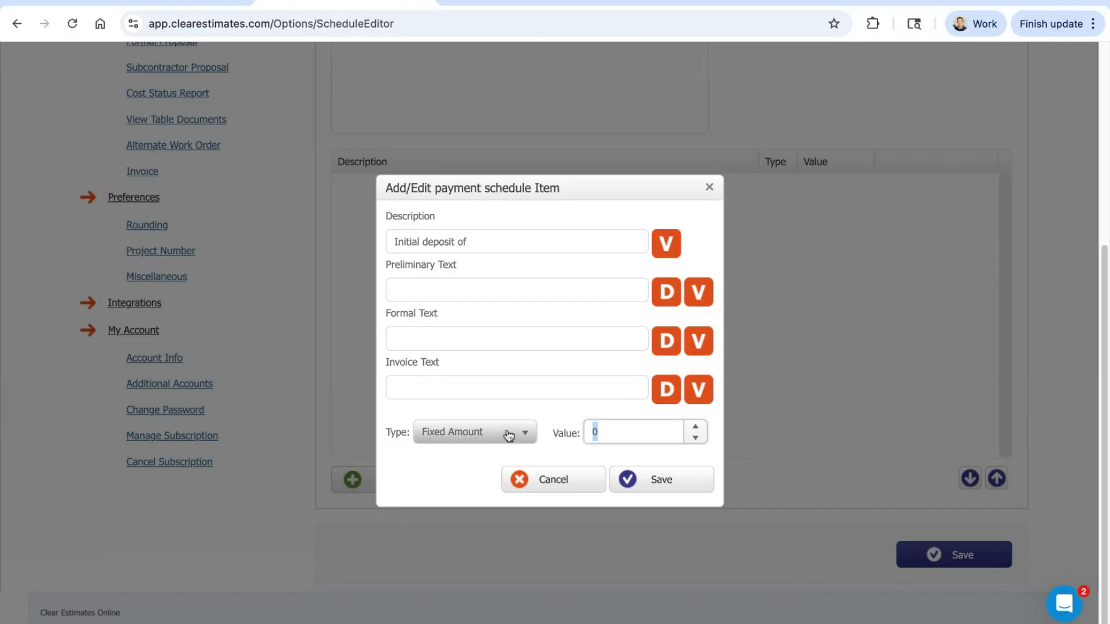
double_click(576, 436)
left_click(617, 435)
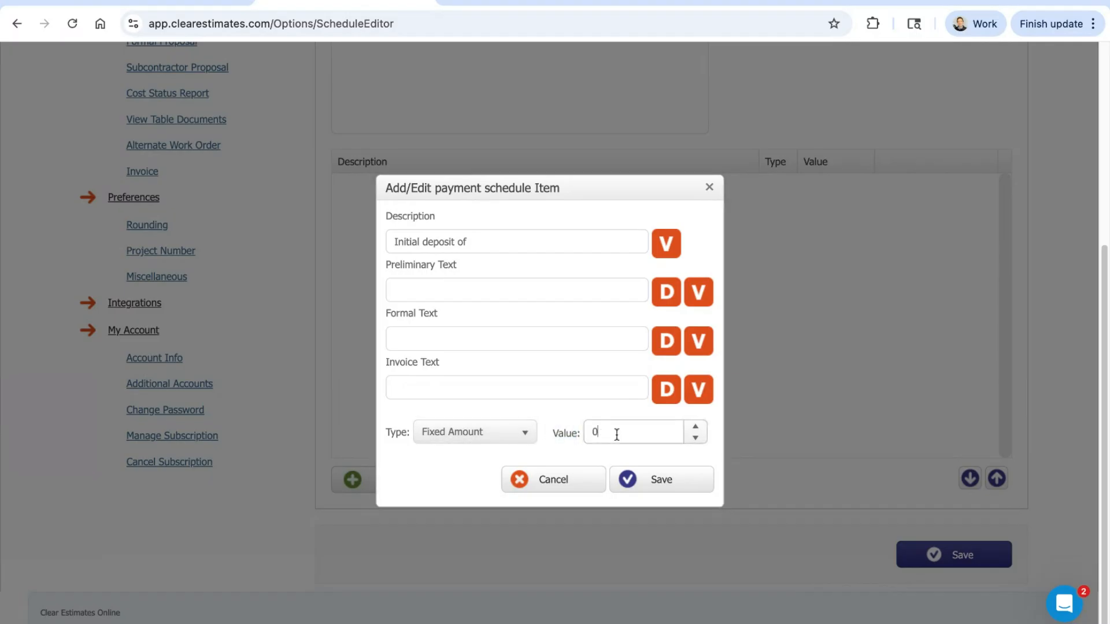
double_click(616, 435)
type("1000")
left_click(566, 409)
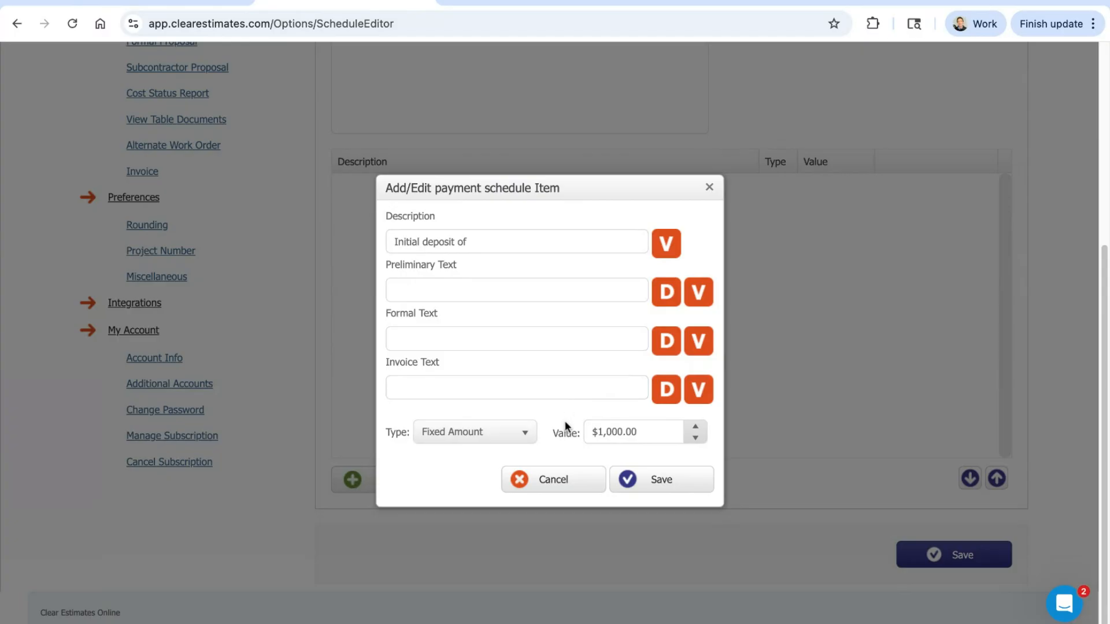
Step: Append the [val] value placeholder to the item's description "Initial deposit of"
left_click(507, 242)
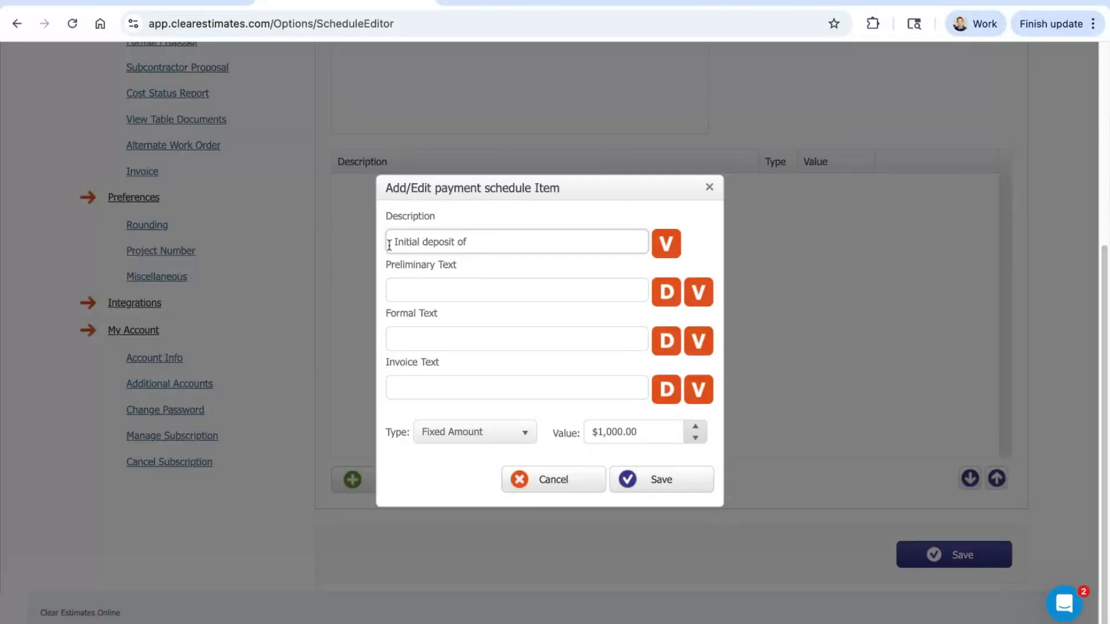
left_click(667, 242)
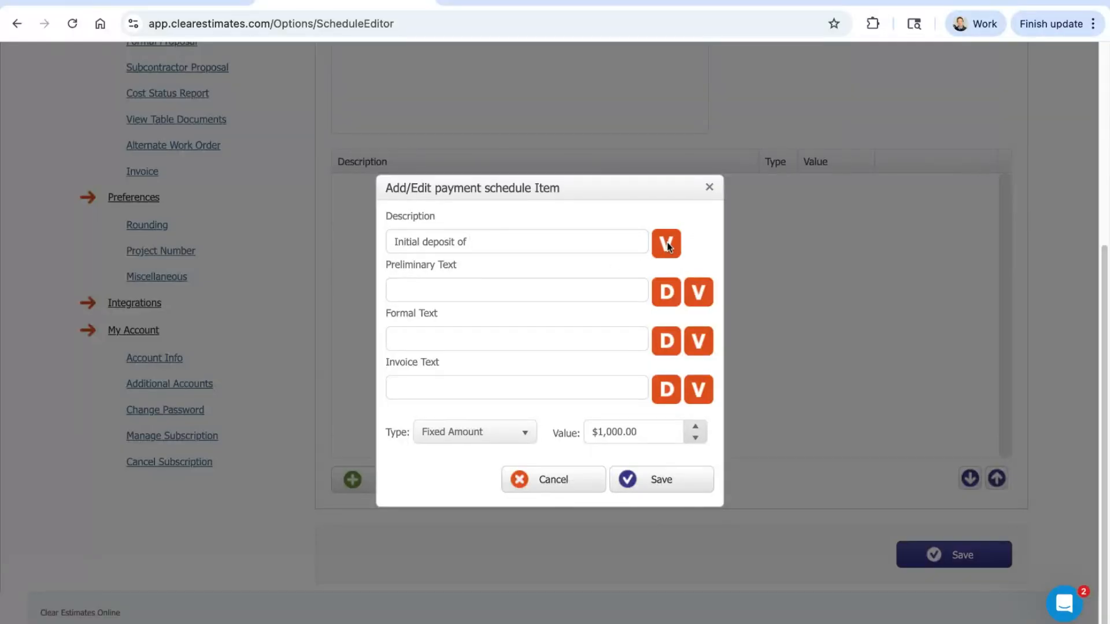
key("shift+Left")
key("shift+Left")
key("shift+Left")
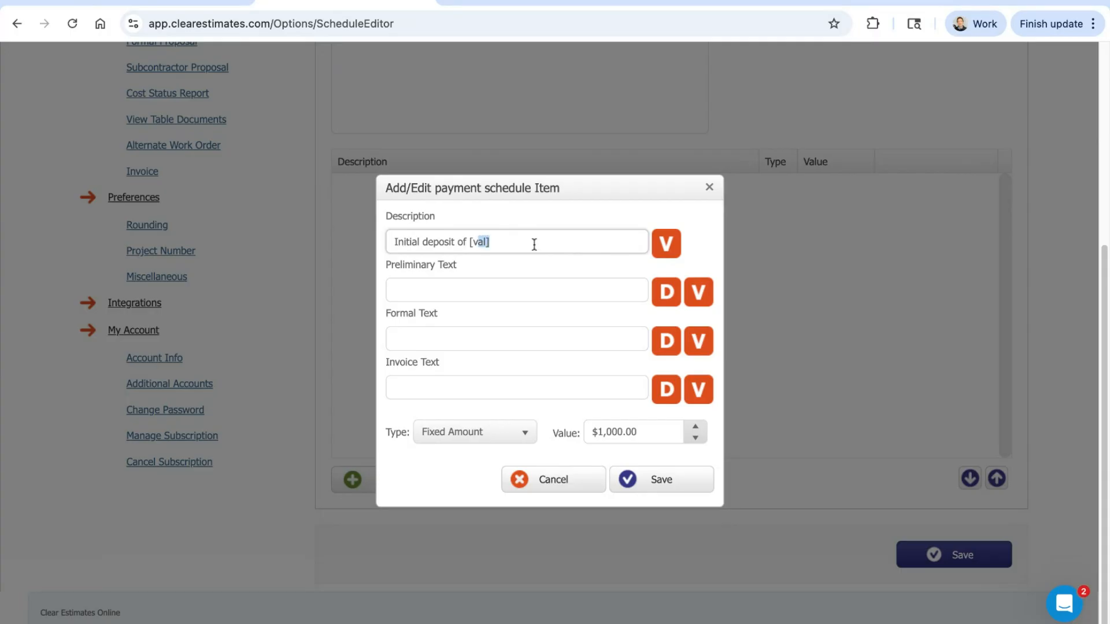
left_click(510, 248)
left_click_drag(648, 442, 583, 434)
left_click(505, 247)
mouse_move(507, 243)
left_mouse_down()
mouse_move(411, 243)
mouse_move(506, 243)
left_mouse_up()
Step: Examine the item's Preliminary Text, Formal Text and Invoice Text fields and the placeholder in its description
left_click(505, 286)
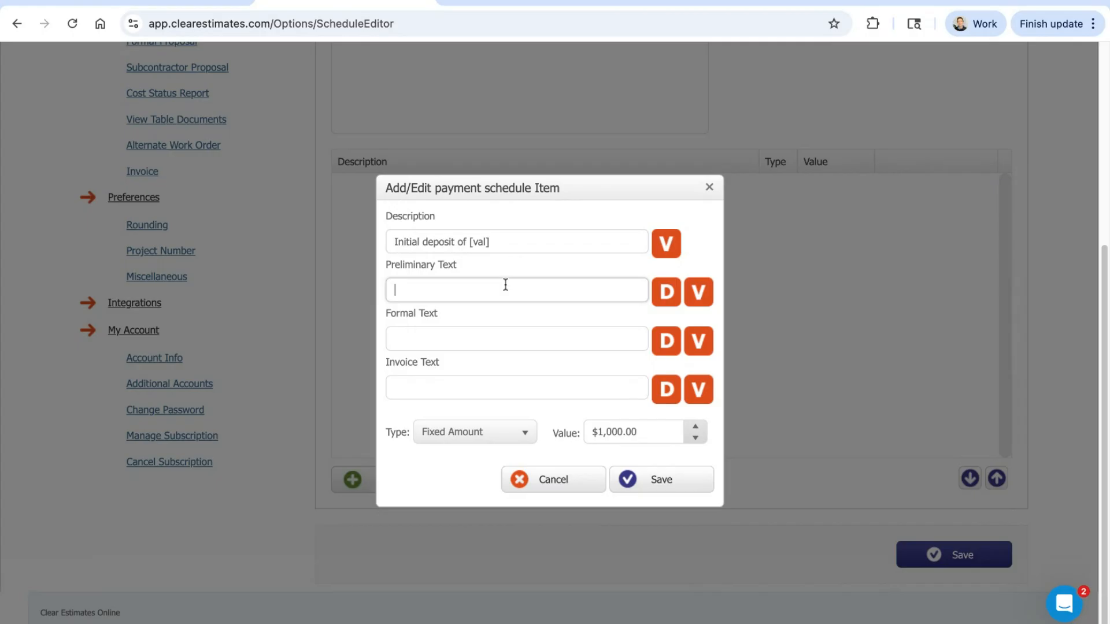
left_click(493, 327)
left_click(480, 379)
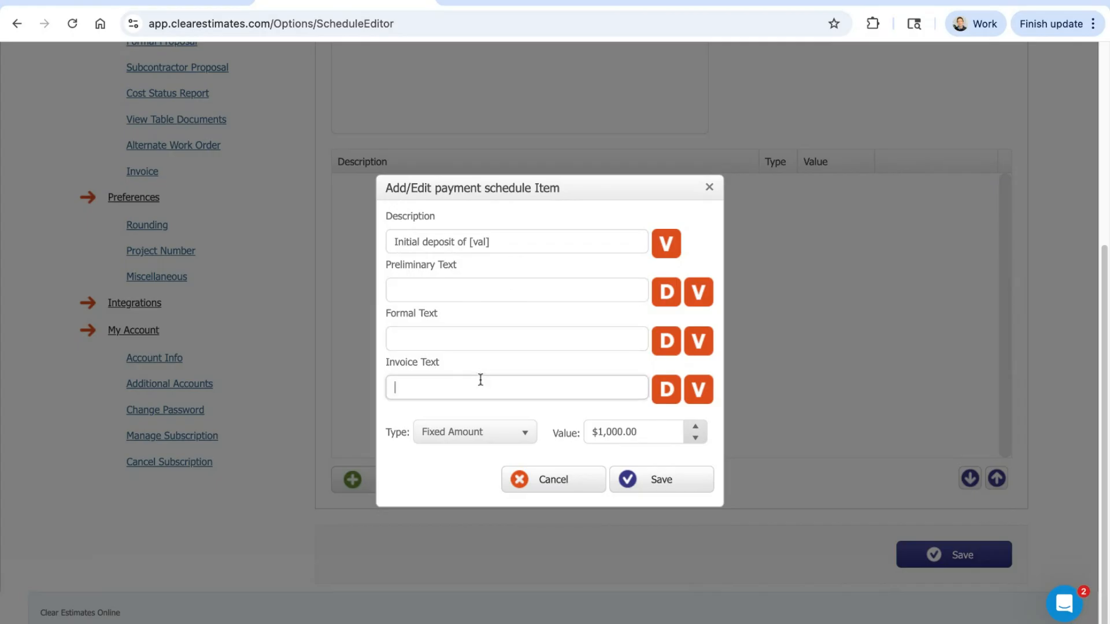
left_click(478, 341)
left_click(480, 298)
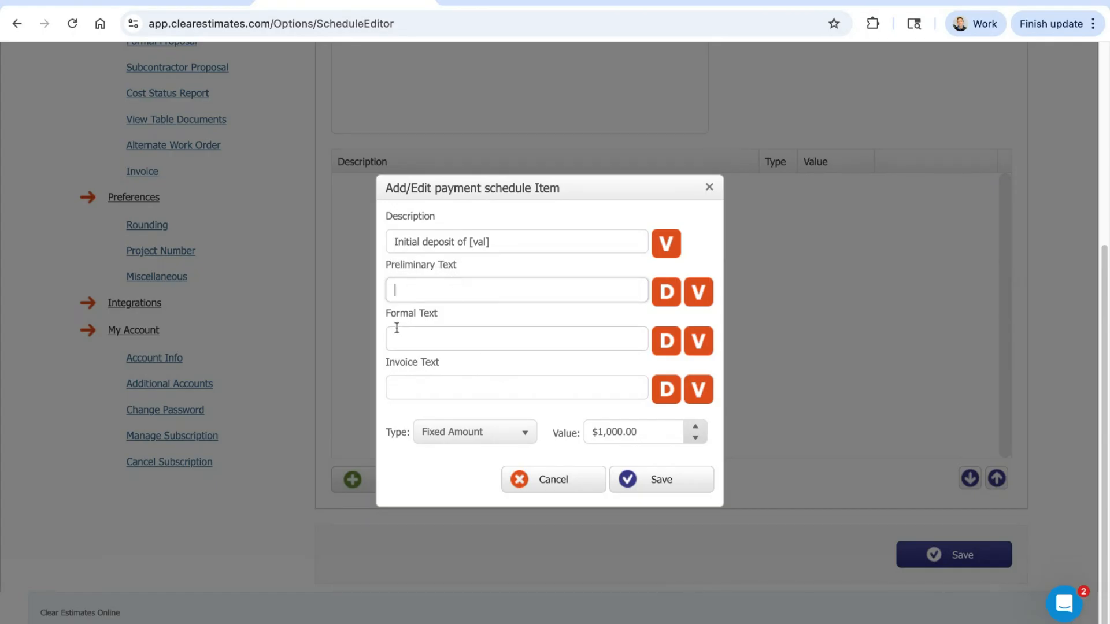
left_click_drag(389, 314, 485, 358)
left_click(487, 296)
mouse_move(518, 245)
left_mouse_down()
mouse_move(416, 244)
mouse_move(469, 244)
left_mouse_up()
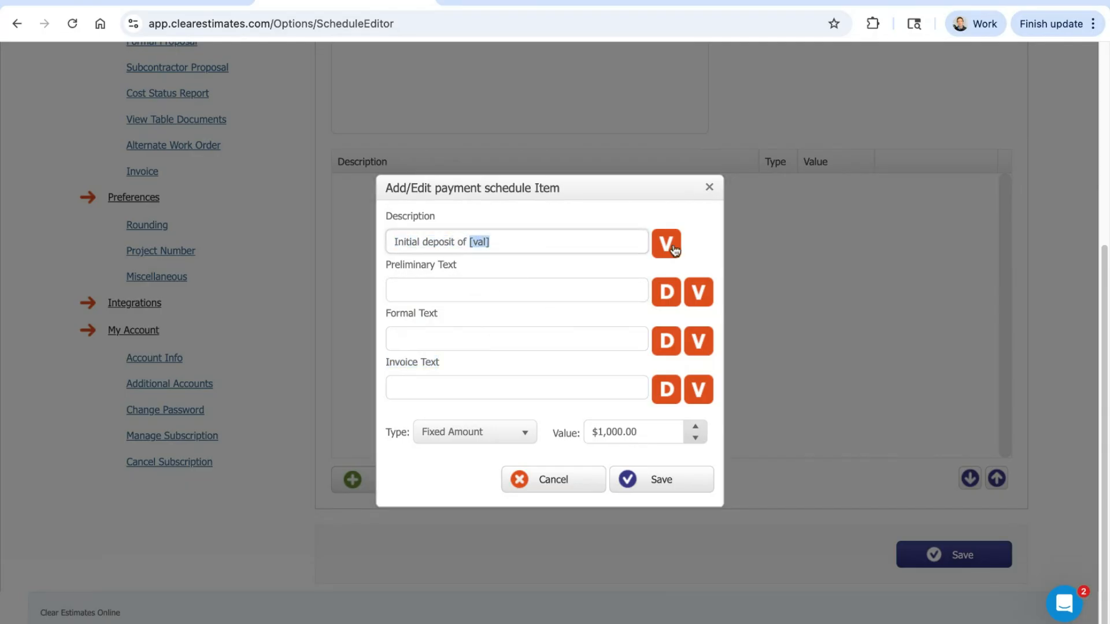
left_click(533, 248)
Step: Copy the initial deposit description into the item's Preliminary Text, Formal Text and Invoice Text
left_click(667, 291)
left_click(667, 341)
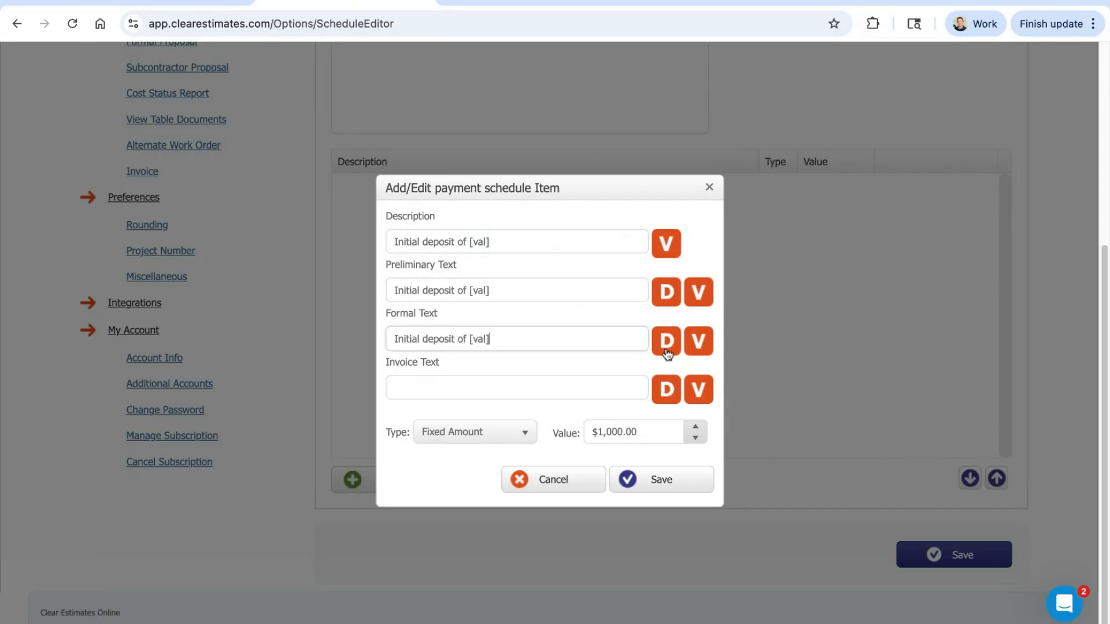
left_click(666, 390)
Step: Review the copied initial deposit texts and save the payment schedule item
left_click(515, 342)
triple_click(515, 342)
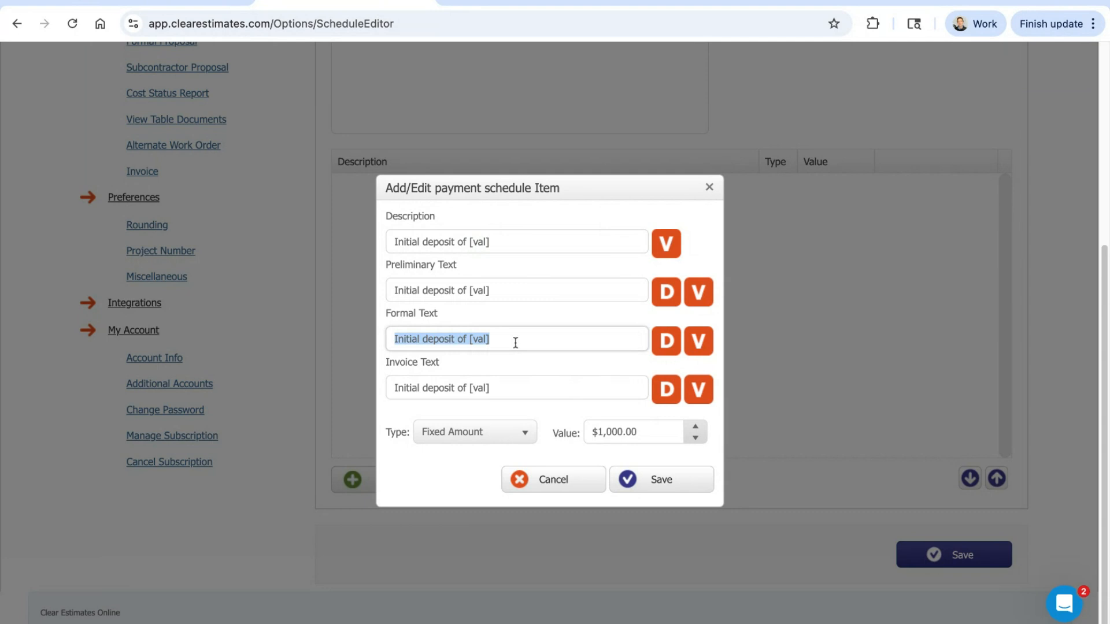
triple_click(517, 290)
left_click_drag(547, 242, 394, 244)
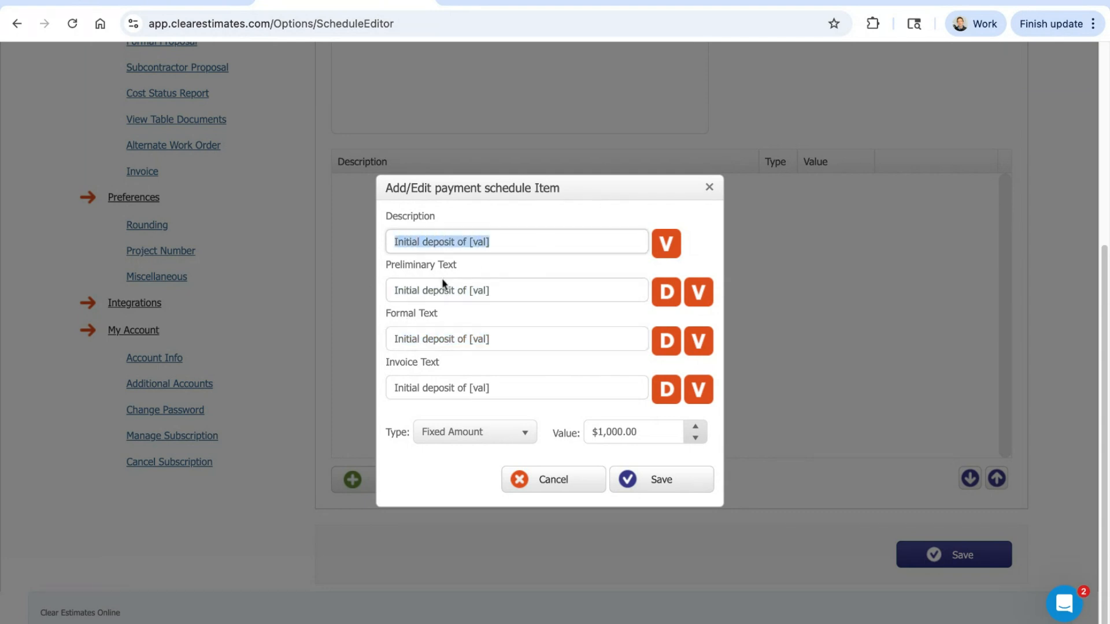
left_click(496, 324)
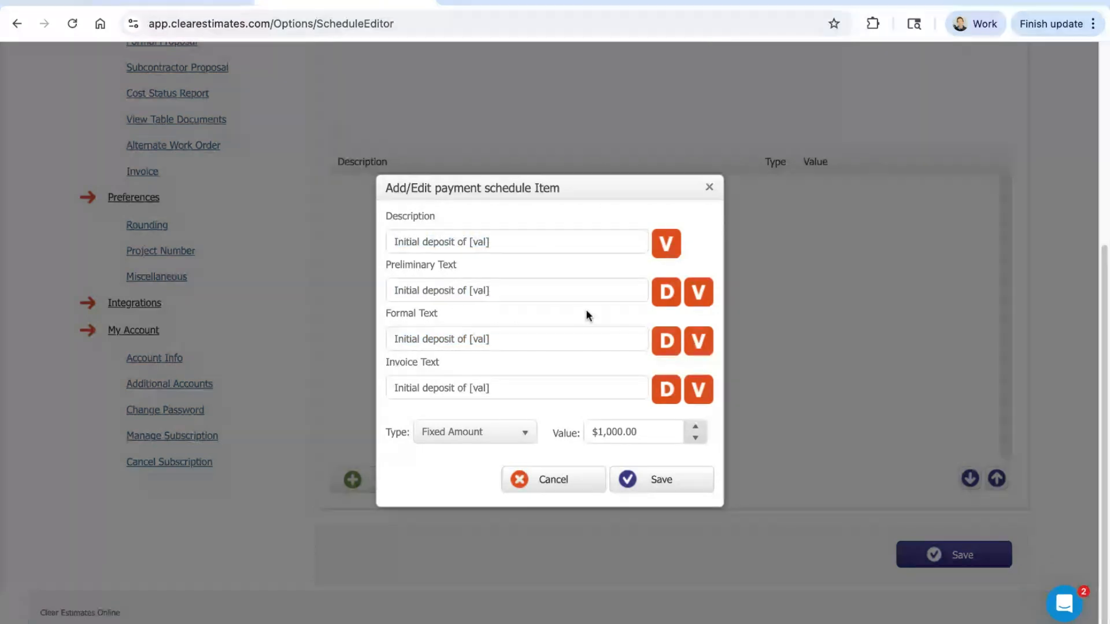
mouse_move(423, 291)
left_mouse_down()
mouse_move(472, 293)
mouse_move(411, 292)
left_mouse_up()
left_click_drag(511, 292, 470, 292)
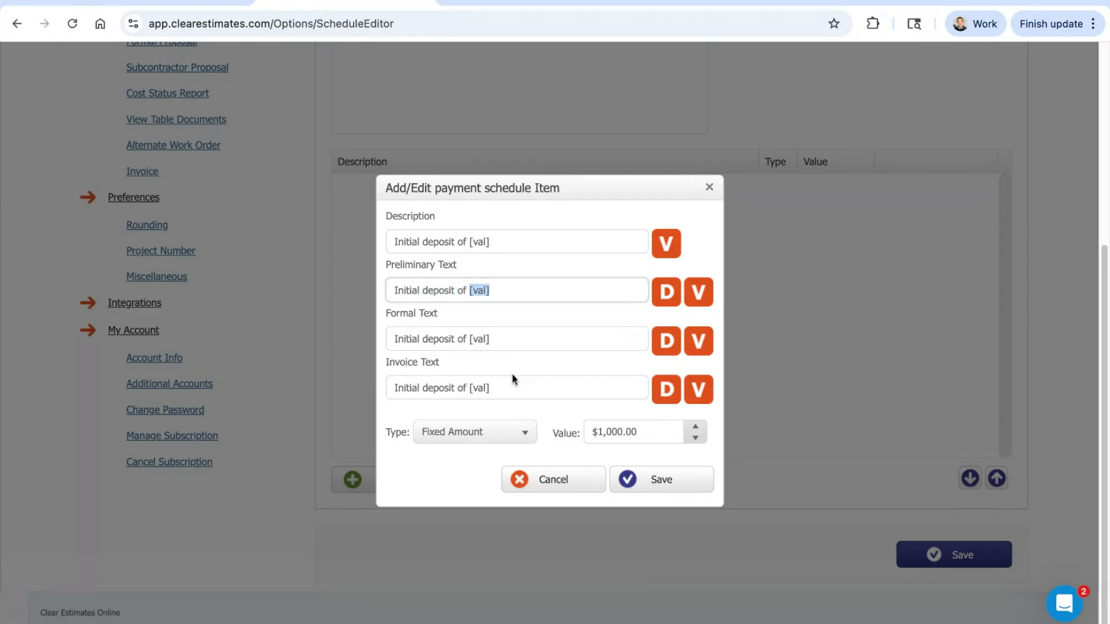
left_click(550, 416)
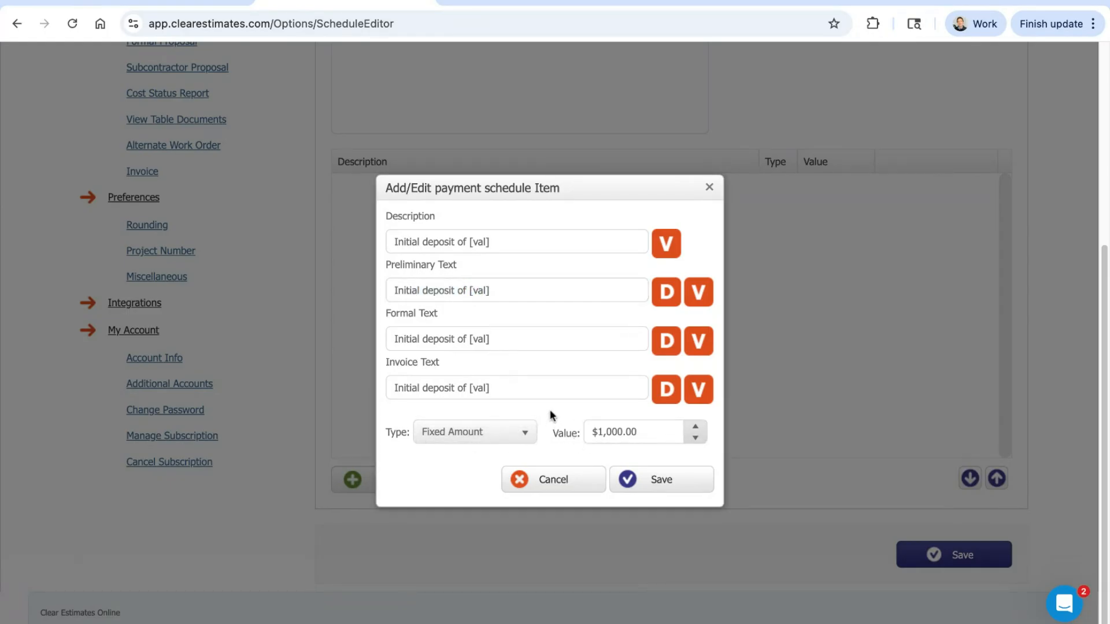
left_click(668, 487)
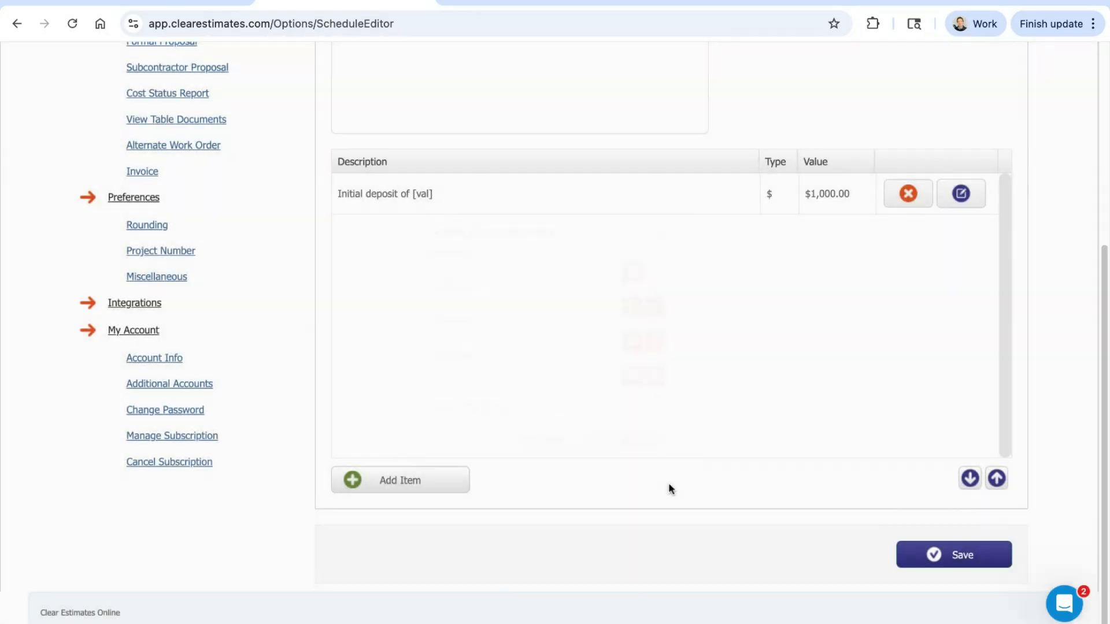
Step: Start a second payment schedule item with the description "2 week checkin payment of"
left_click(410, 484)
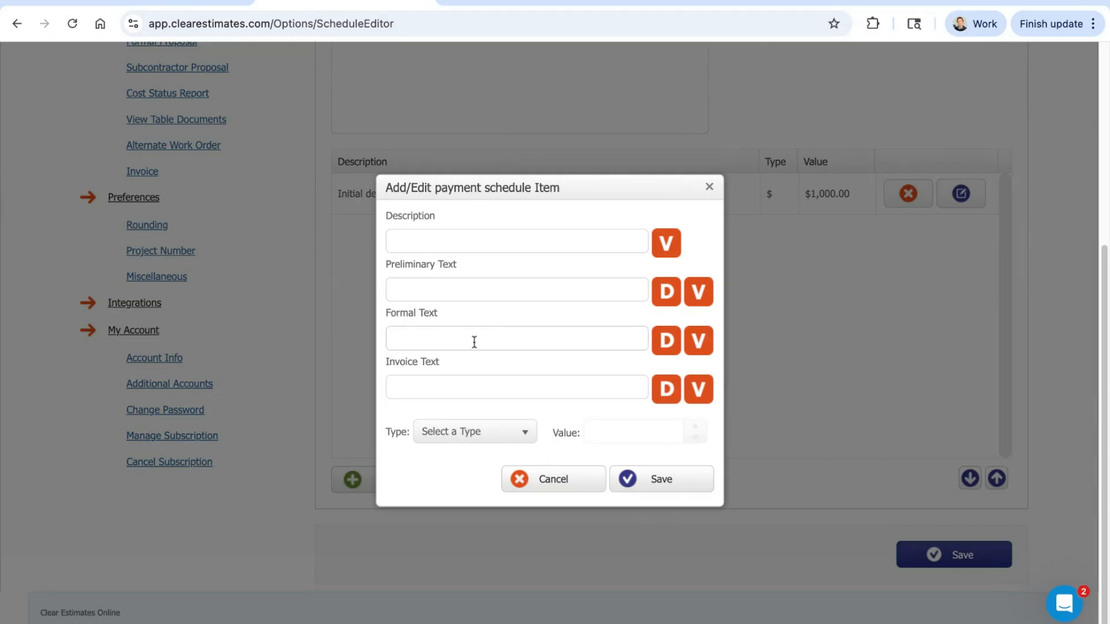
left_click(473, 246)
type("2 wee")
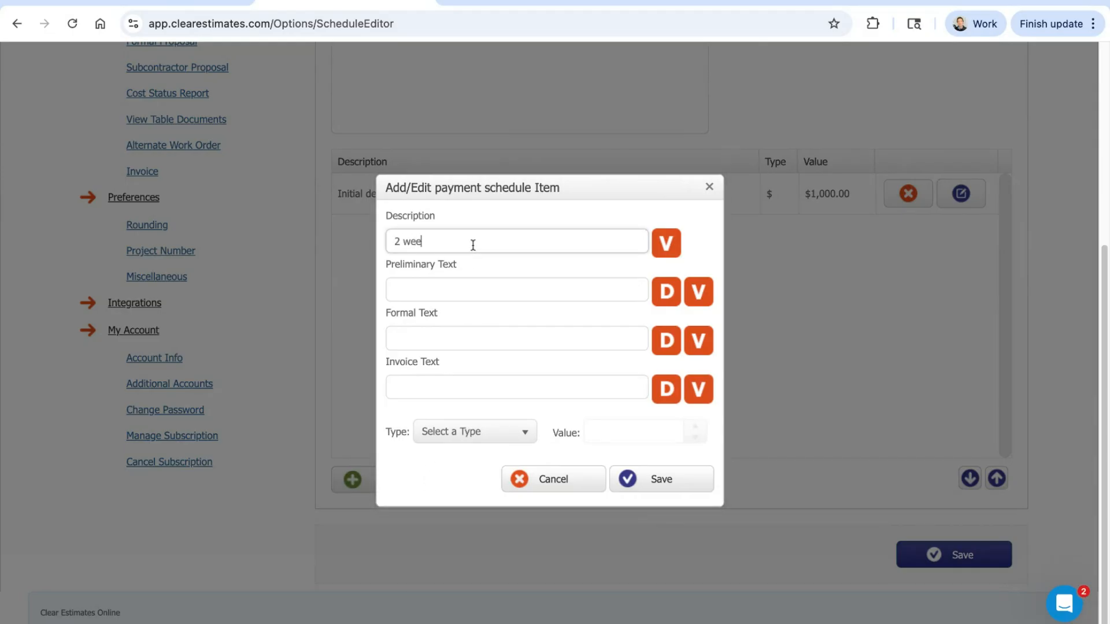
type("k checkin payment of")
Step: Set the 2 week checkin item's type to Percentage of with a value of 50 %
left_click(472, 438)
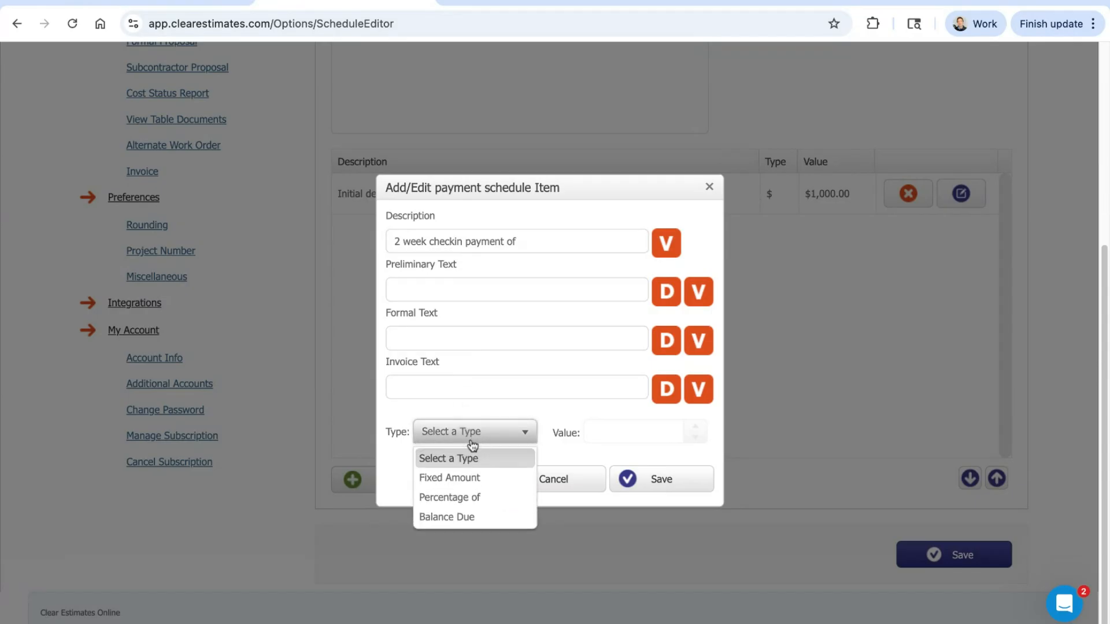
left_click(435, 499)
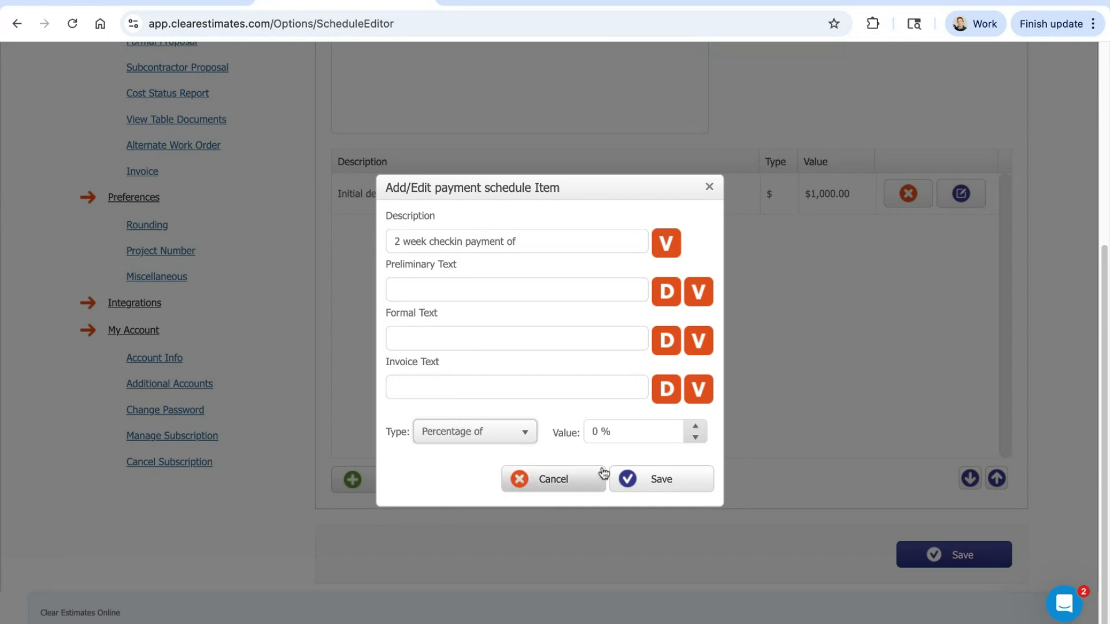
left_click(604, 433)
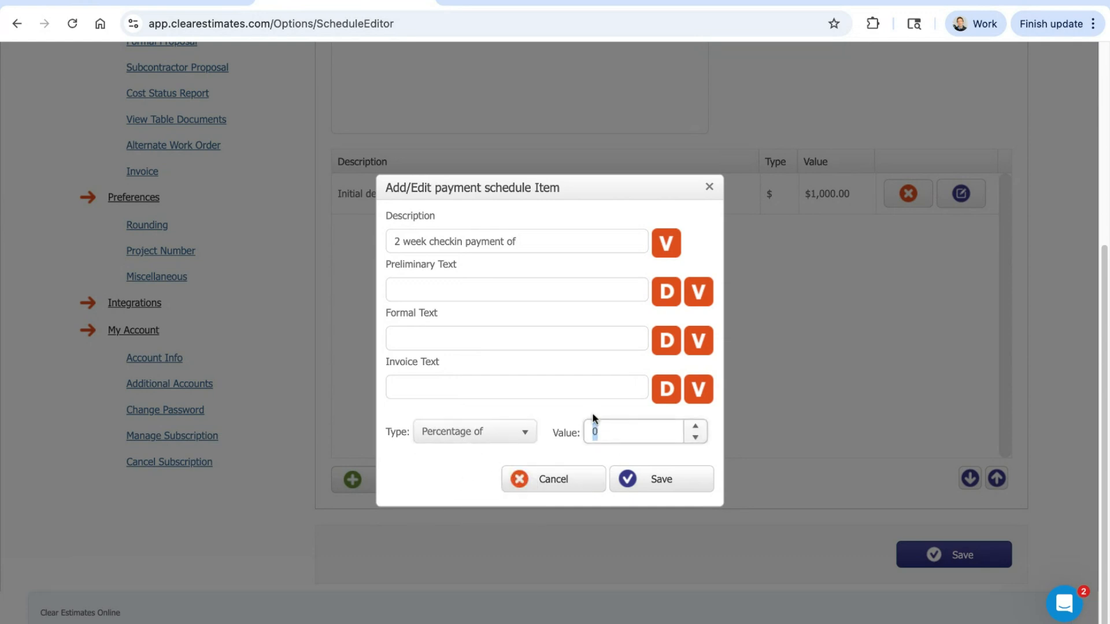
type("50")
left_click(563, 410)
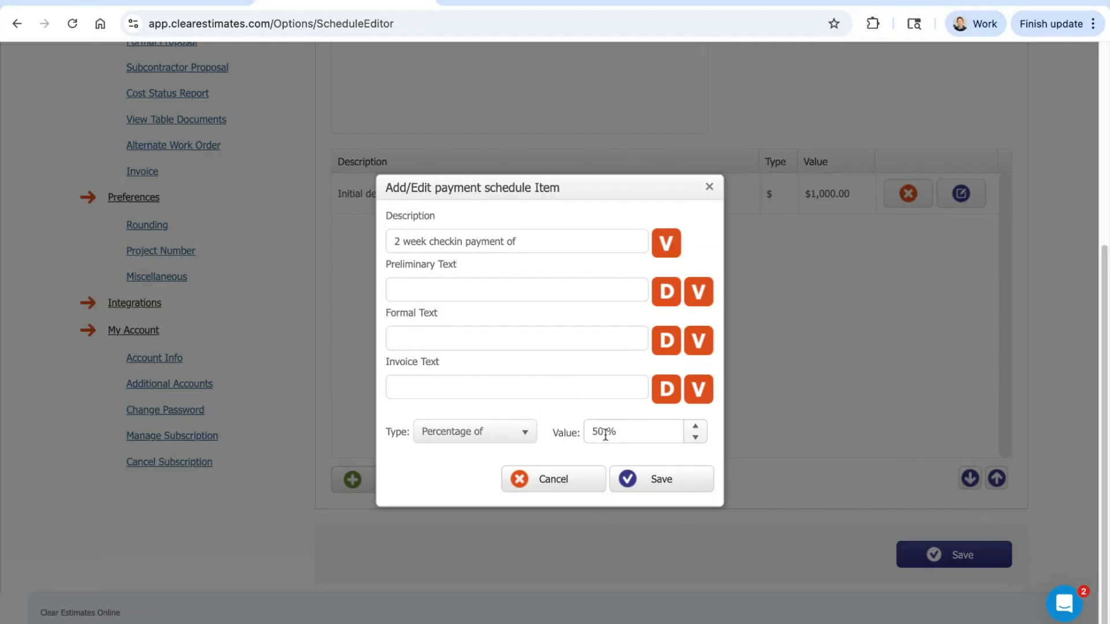
Step: Append the [val] value placeholder to the description "2 week checkin payment of"
left_click(565, 242)
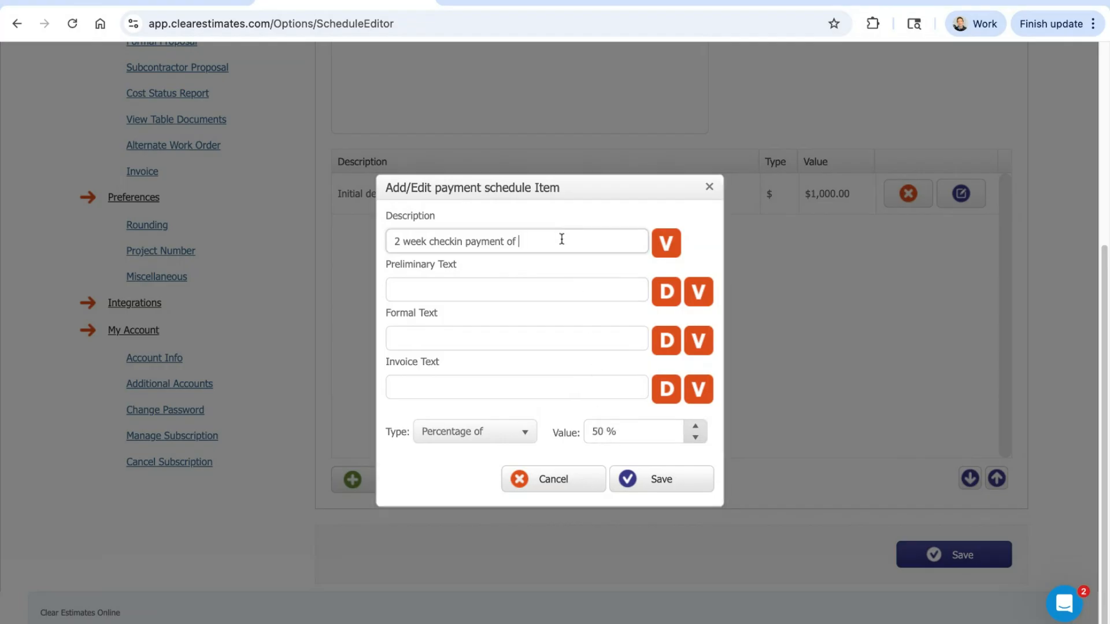
left_click(664, 244)
key("ctrl+shift+Left")
key("ctrl+shift+Left")
key("ctrl+shift+Left")
key("ctrl+shift+Left")
key("ctrl+shift+Left")
key("ctrl+shift+Left")
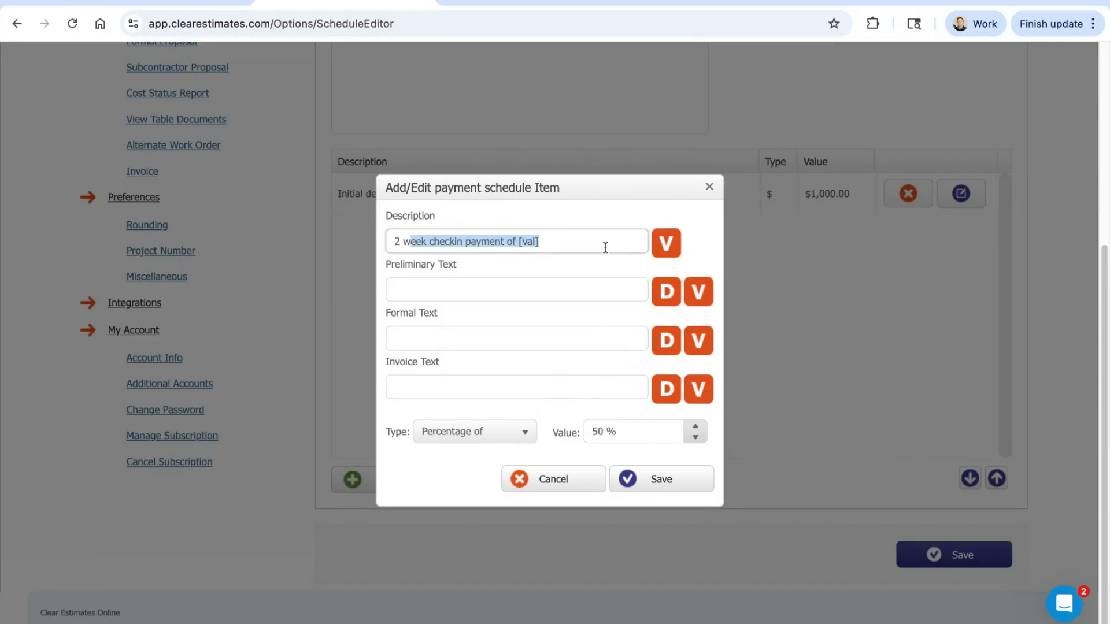
left_click(566, 245)
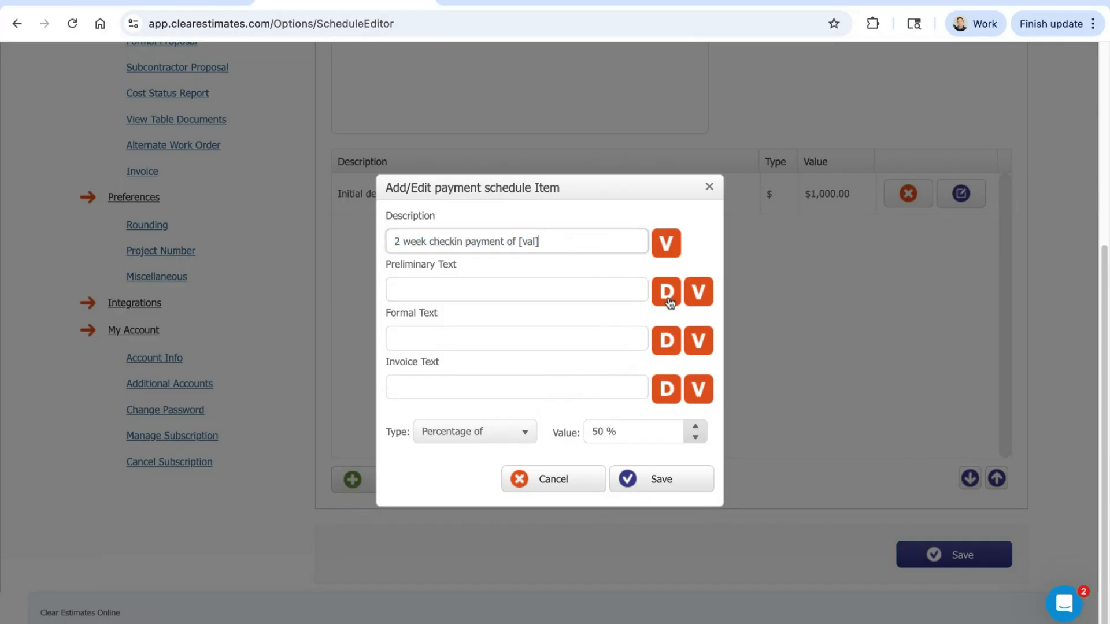
Step: Copy the 2 week checkin description into the item's Preliminary Text, Formal Text and Invoice Text
left_click(666, 295)
left_click(668, 340)
left_click(668, 394)
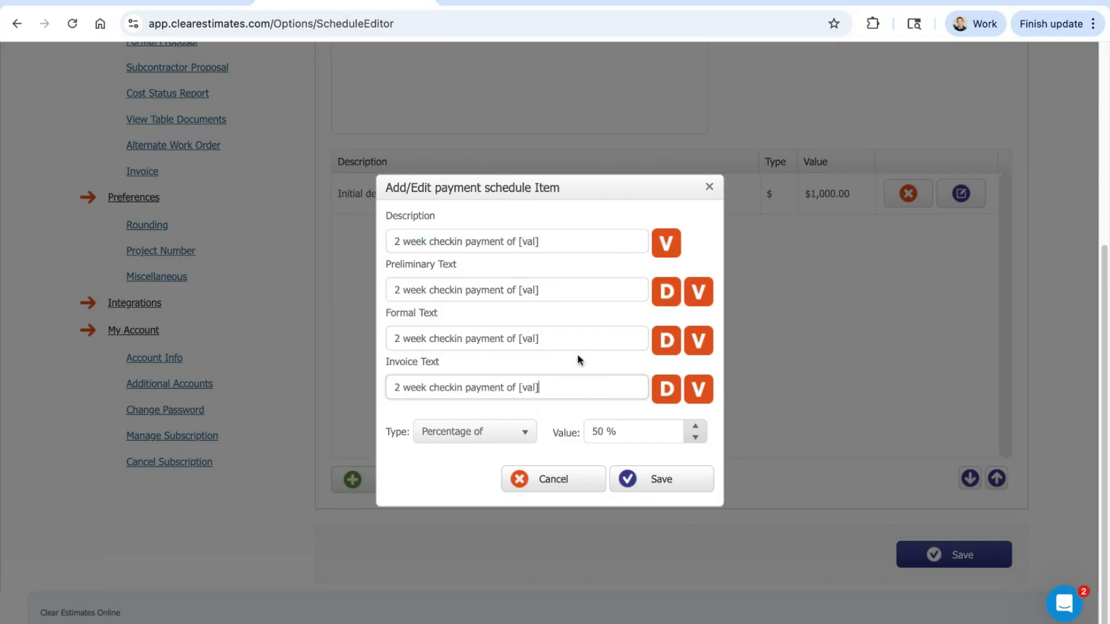
Step: Review the copied formal, preliminary and invoice texts of the 2 week checkin payment and save the item
left_click(564, 338)
key("ctrl+shift+Left")
key("ctrl+shift+Left")
key("ctrl+shift+Left")
key("ctrl+shift+Left")
key("ctrl+shift+Left")
key("ctrl+shift+Left")
left_click(570, 297)
key("ctrl+shift+Left")
key("ctrl+shift+Left")
key("ctrl+shift+Left")
key("ctrl+shift+Left")
key("ctrl+shift+Left")
key("ctrl+shift+Left")
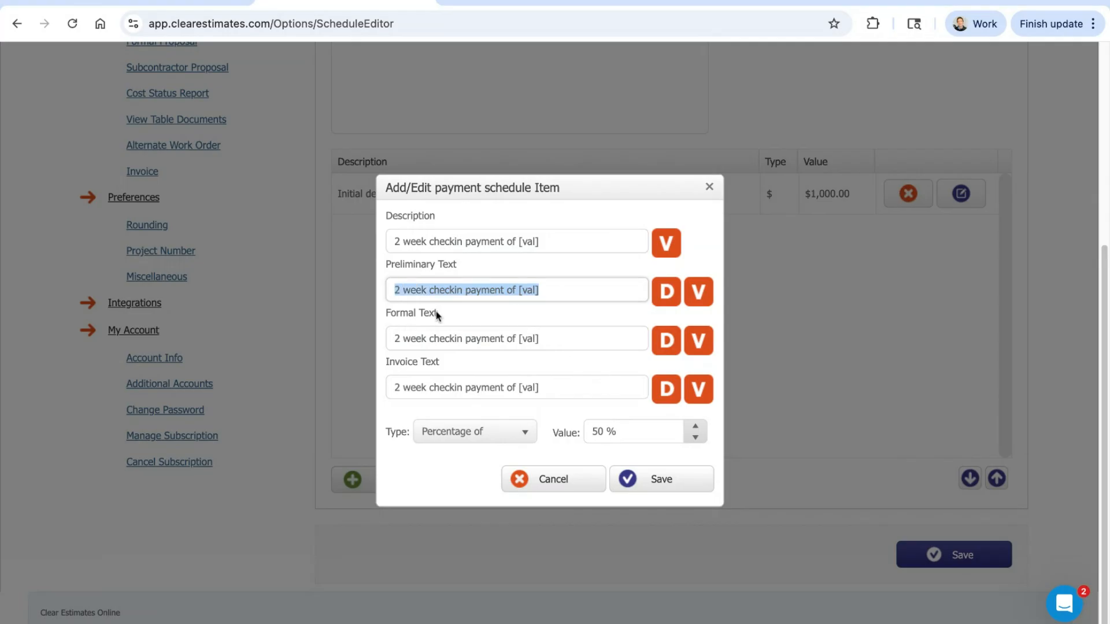
left_click(565, 392)
key("ctrl+shift+Left")
key("ctrl+shift+Left")
key("ctrl+shift+Left")
key("ctrl+shift+Left")
key("ctrl+shift+Left")
key("ctrl+shift+Left")
key("Left")
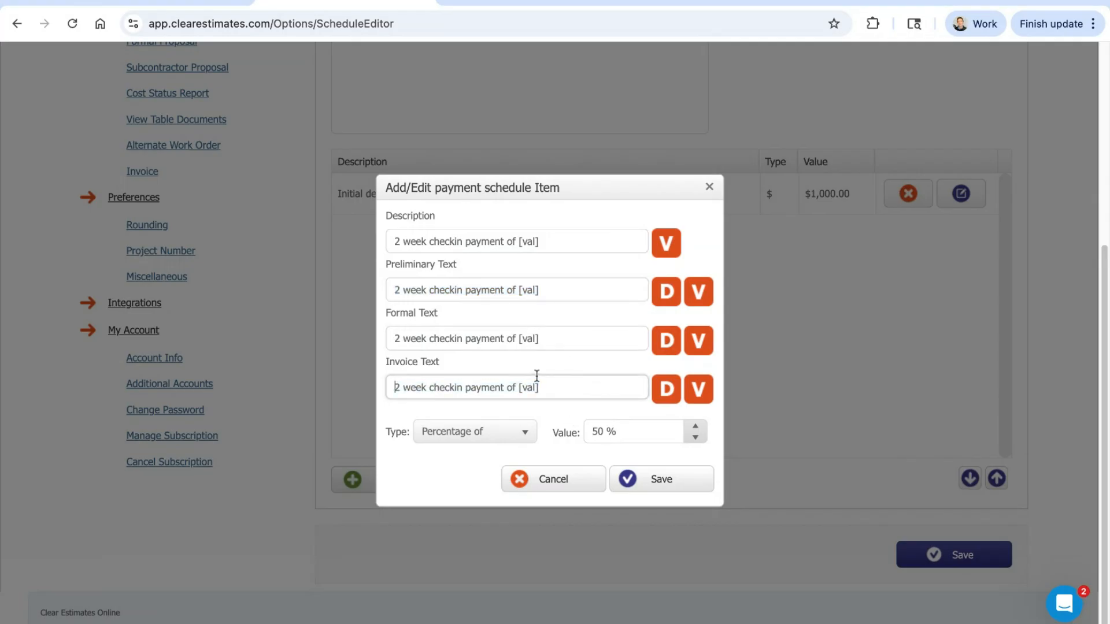
left_click(652, 484)
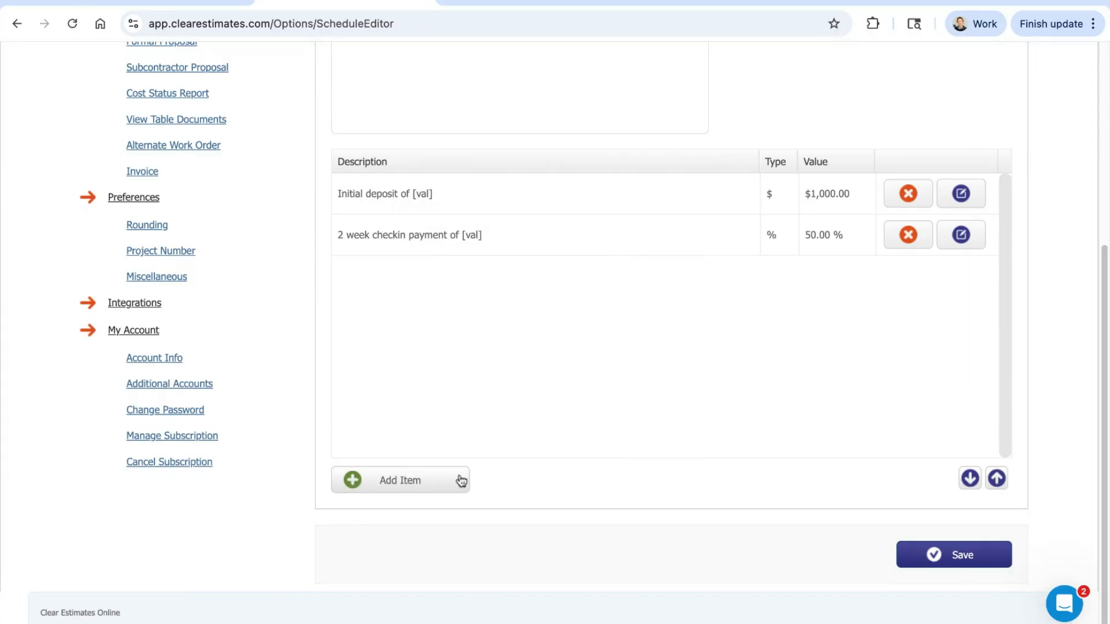
Step: Start a third payment schedule item with the description "Remaining balance due on completion of"
left_click(395, 481)
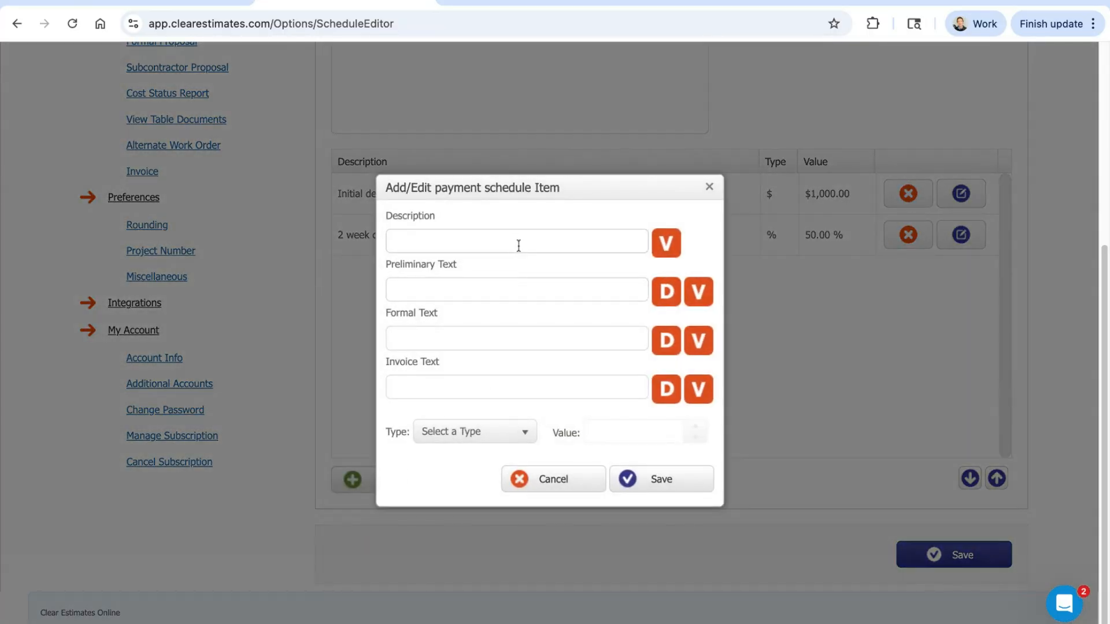
left_click(519, 244)
type("Remaining balen")
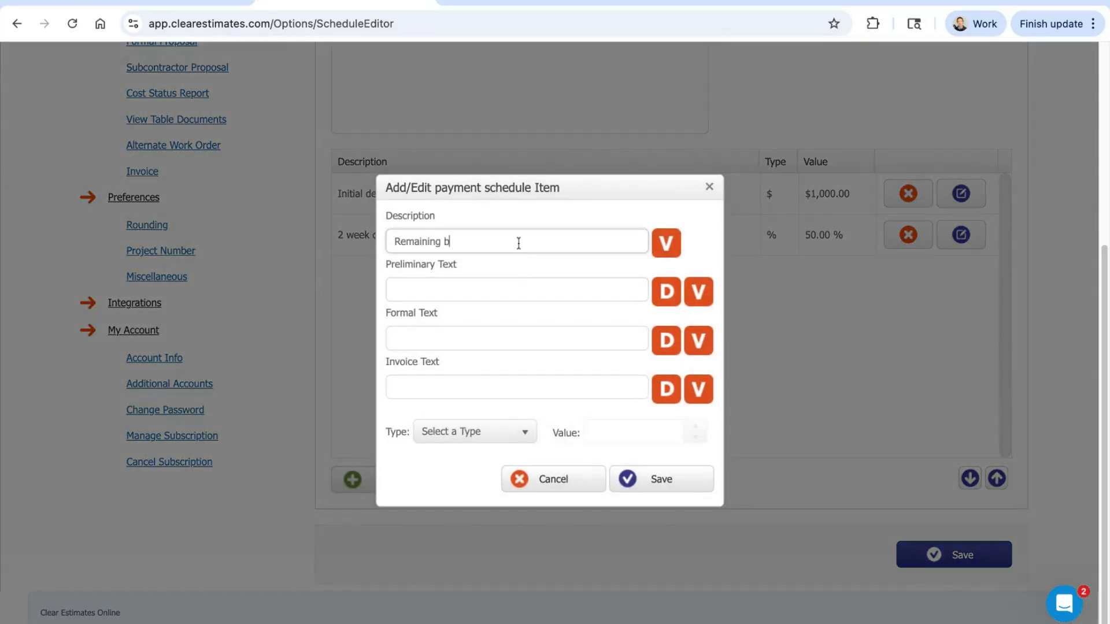
key("BackSpace")
key("BackSpace")
type("ance due on completion of")
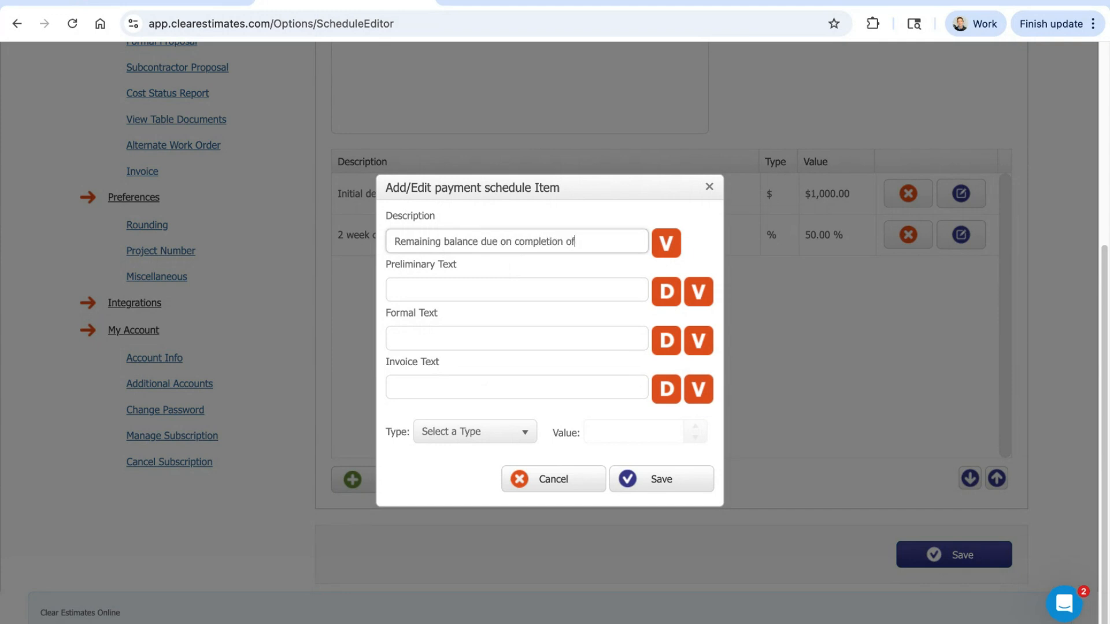
Step: Set the remaining balance item's type to Balance Due and append the [val] value placeholder to its description
left_click(502, 438)
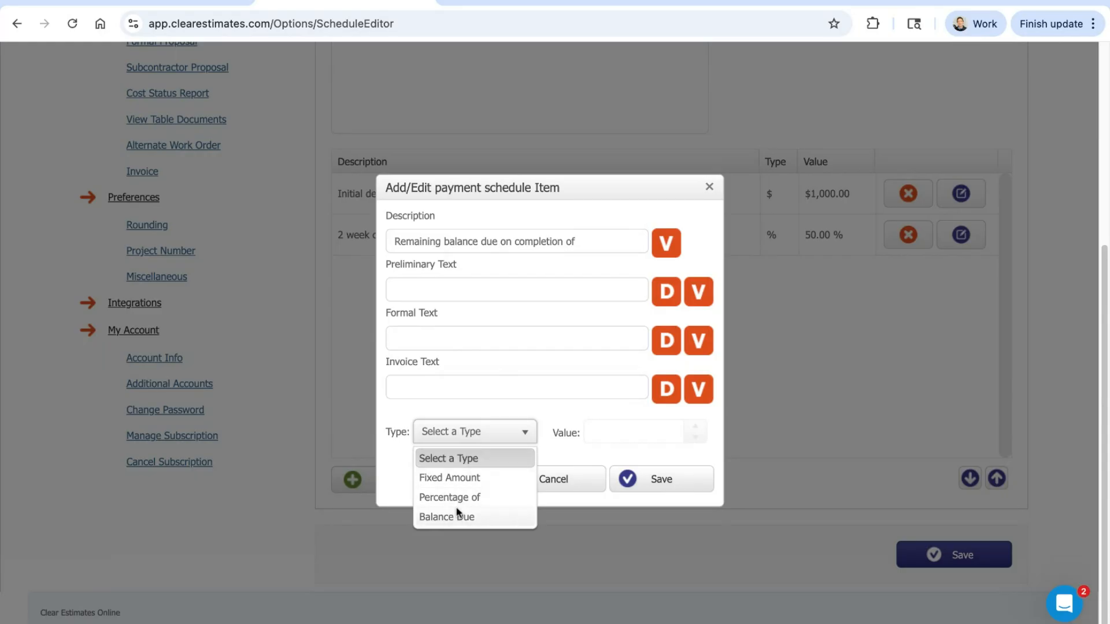
left_click(449, 516)
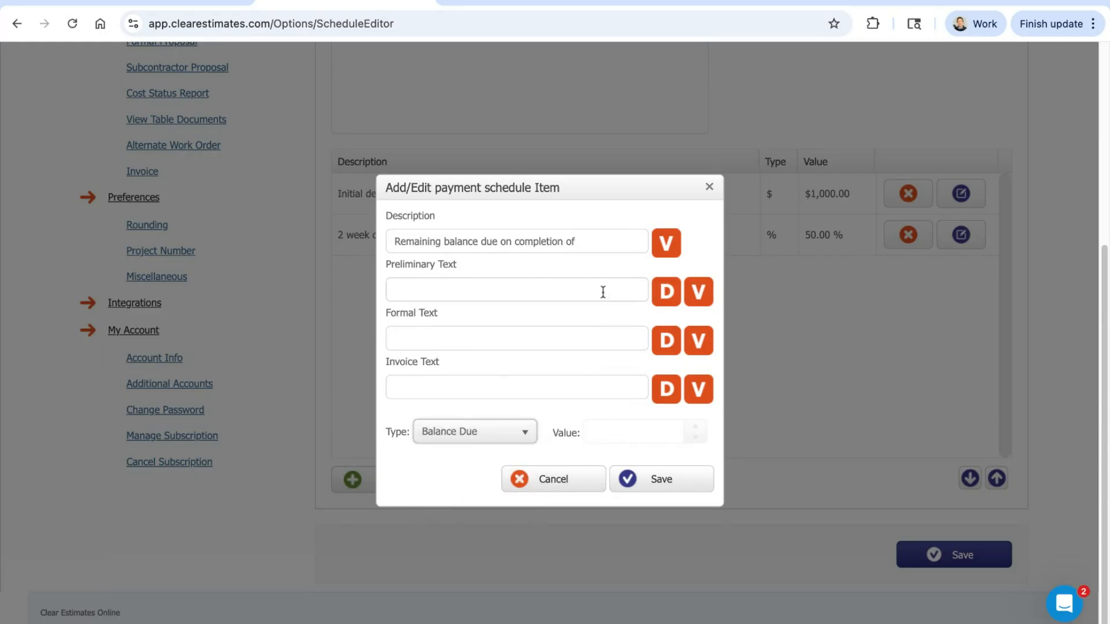
left_click(607, 243)
left_click(660, 251)
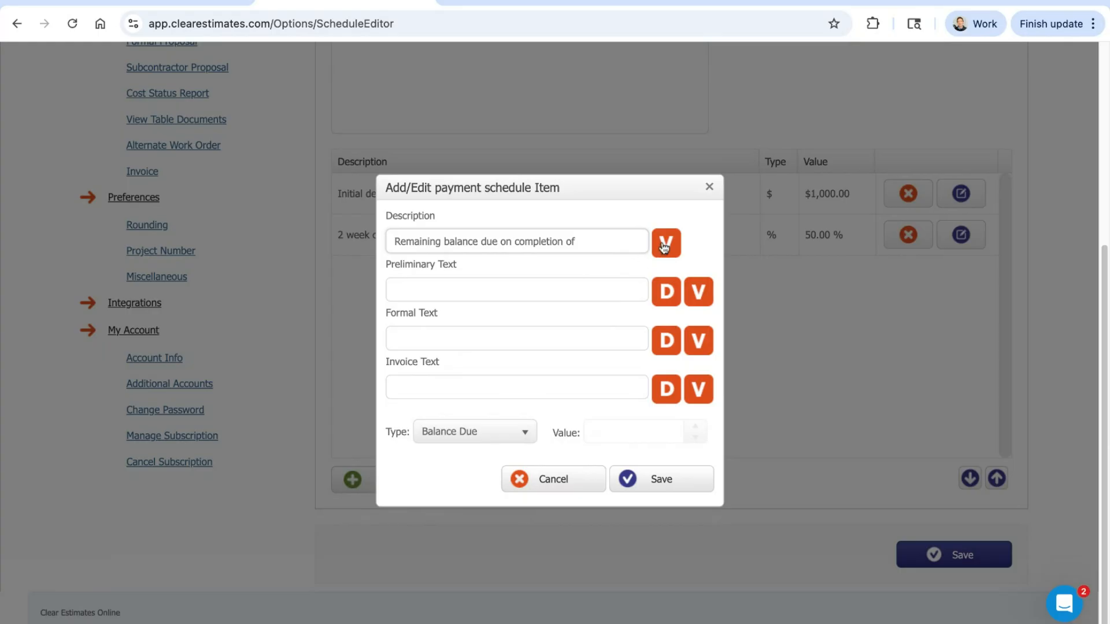
Step: Copy the remaining balance description into the Preliminary Text, Formal Text and Invoice Text, and save the item
left_click(666, 292)
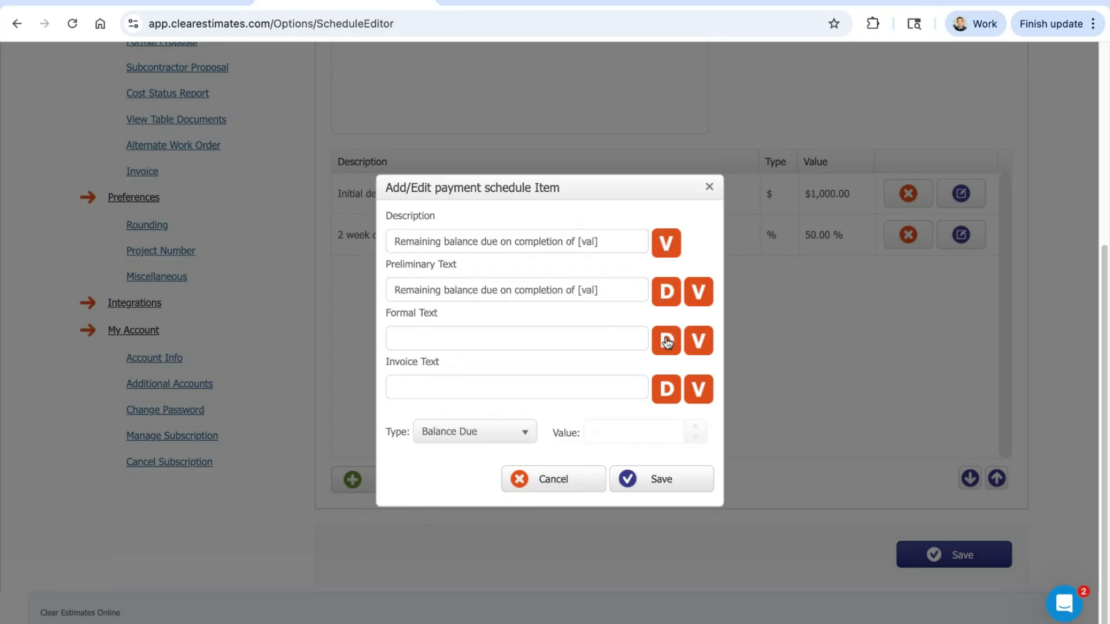
left_click(666, 341)
left_click(666, 389)
left_click(660, 480)
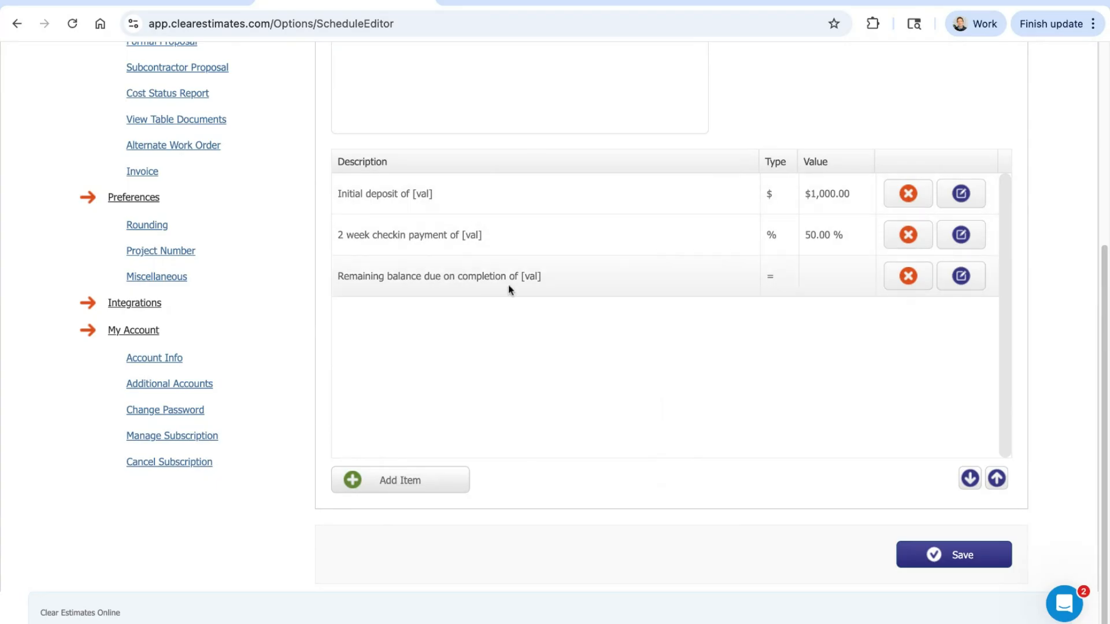
Step: Save the Guest bedroom draw schedule with its three payment items
left_click(969, 564)
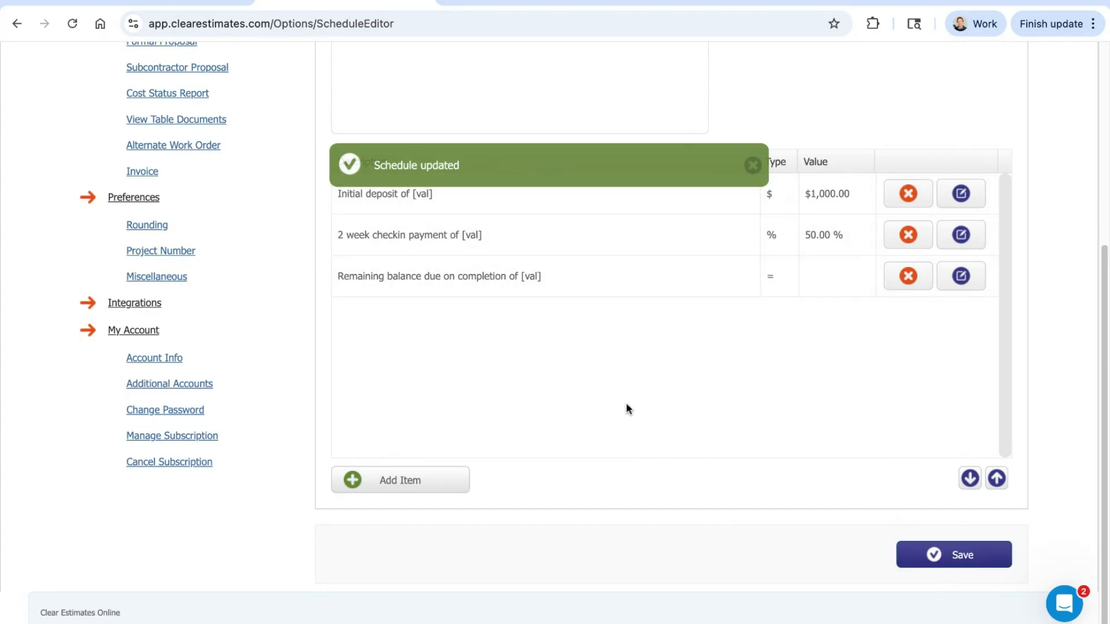
scroll(626, 405, "up", 5)
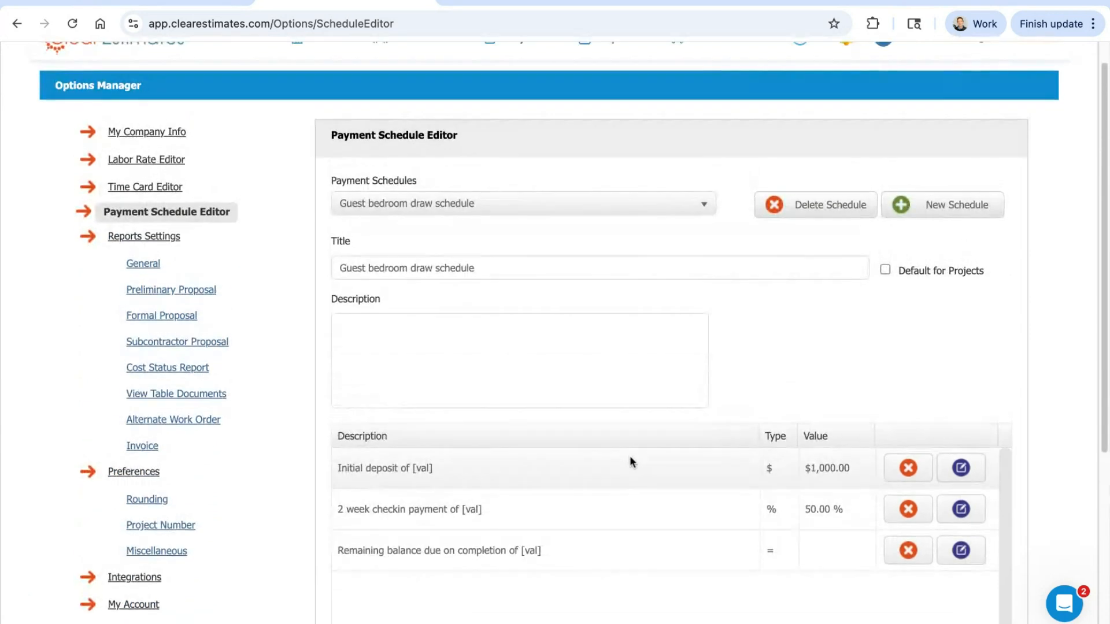
scroll(632, 461, "up", 1)
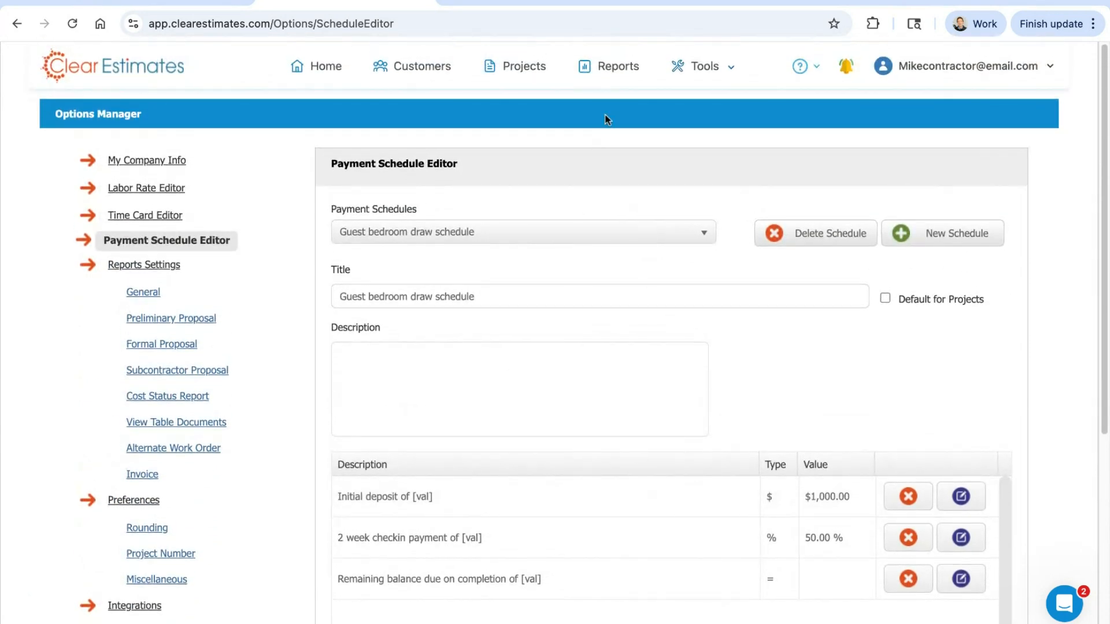
Step: Open the project's formal proposal report and apply the Guest bedroom draw schedule template as its payment schedule
left_click(611, 69)
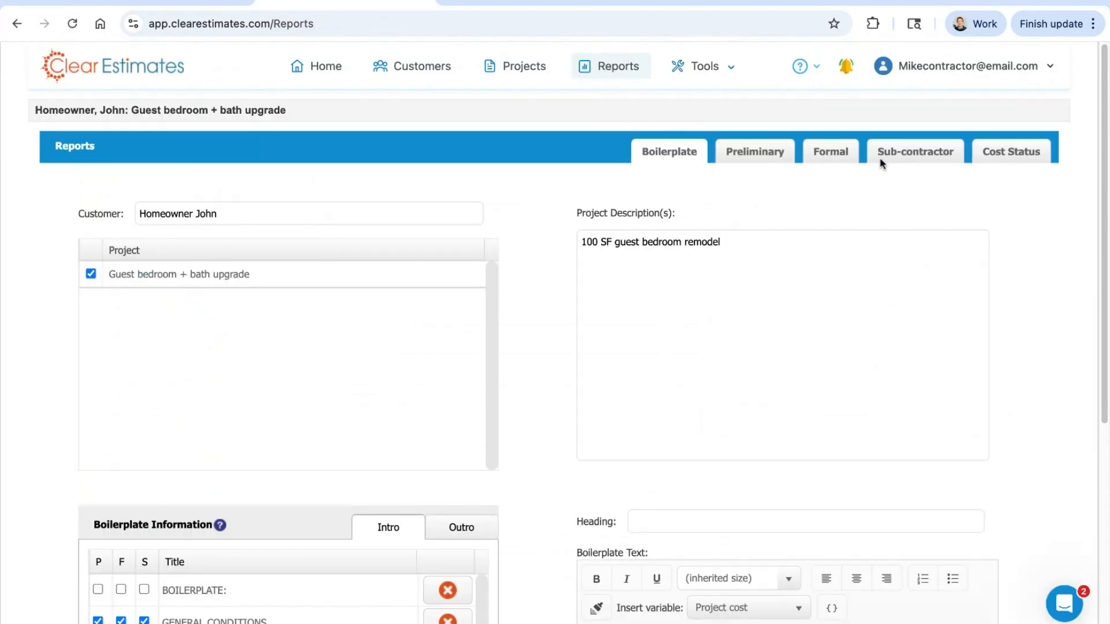
left_click(826, 154)
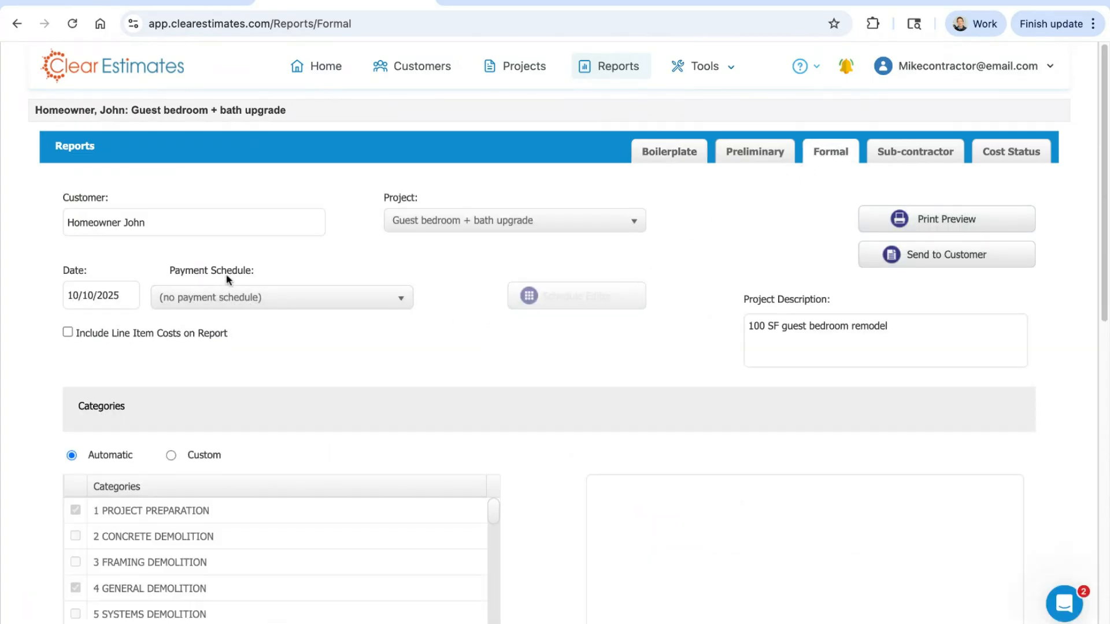
left_click_drag(251, 270, 176, 270)
left_click(265, 305)
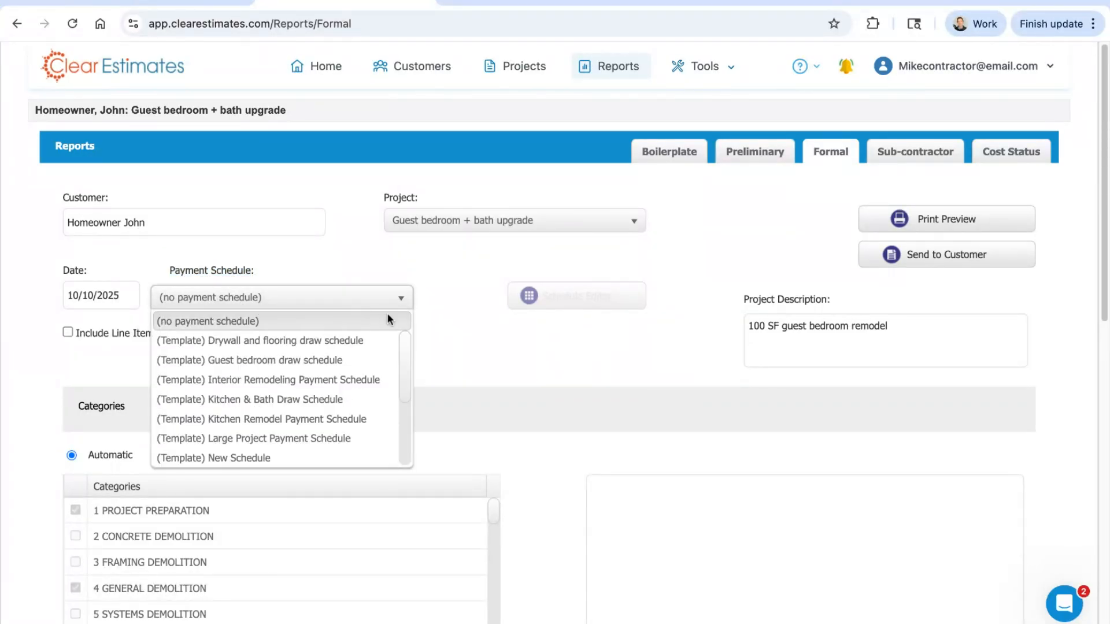
left_click(298, 362)
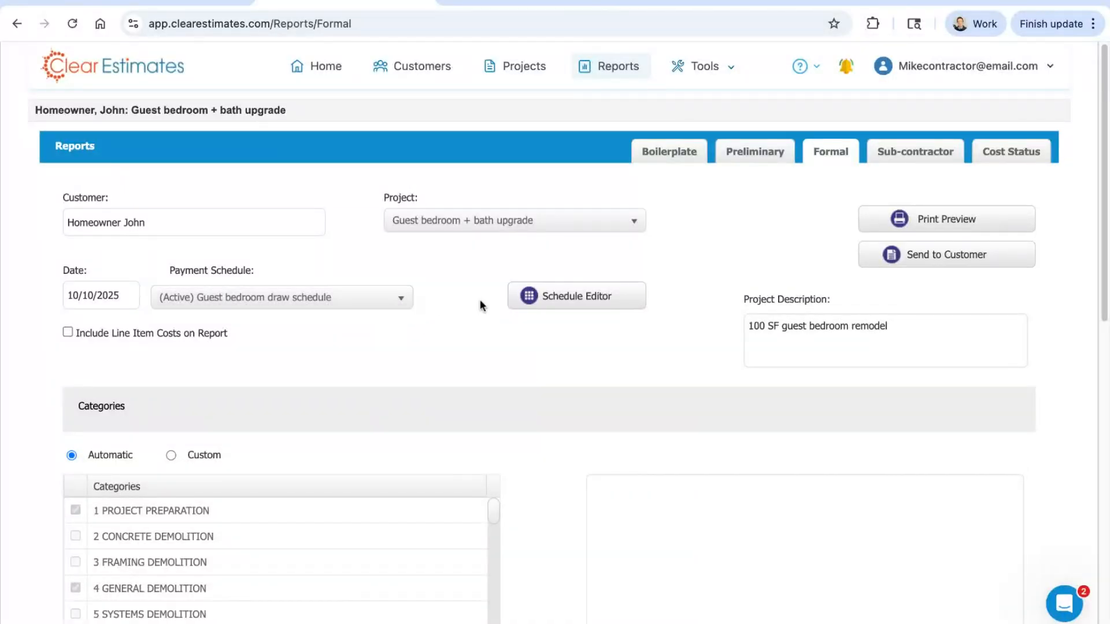
Step: In the proposal's schedule, prefix the initial deposit item's Formal Text with "Due 11/1 -" and save the item
left_click(570, 300)
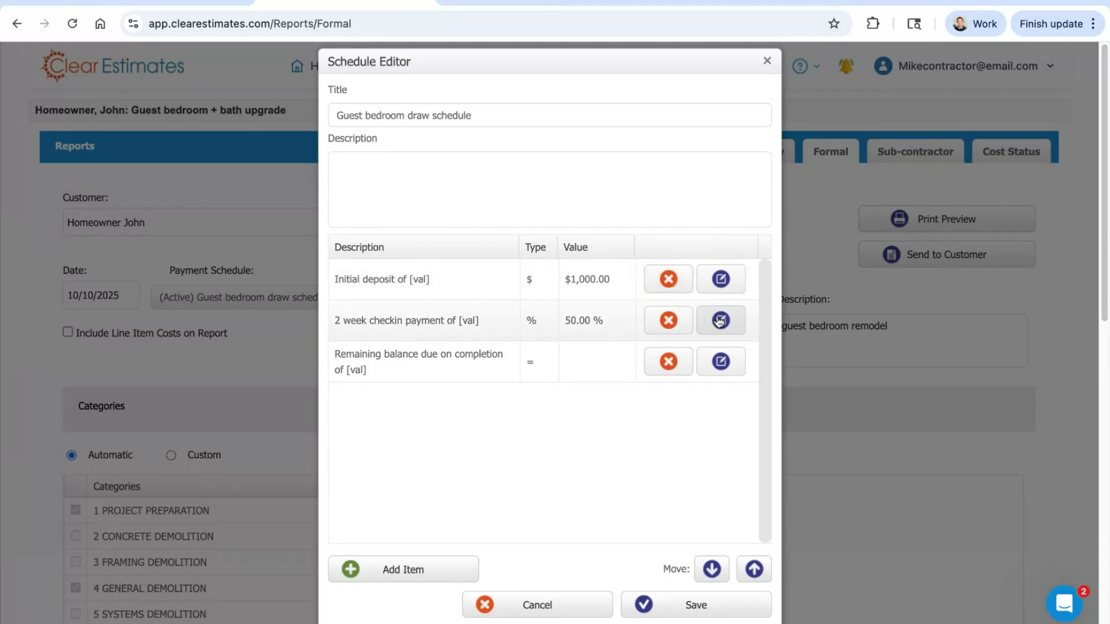
left_click(722, 282)
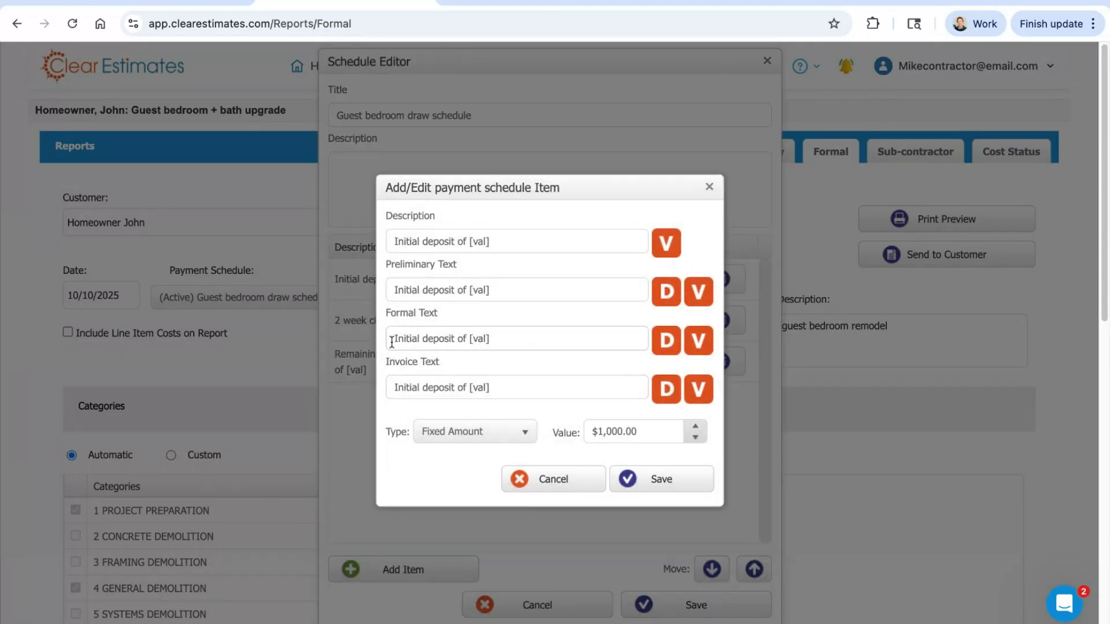
left_click(393, 341)
type("Due 11/1")
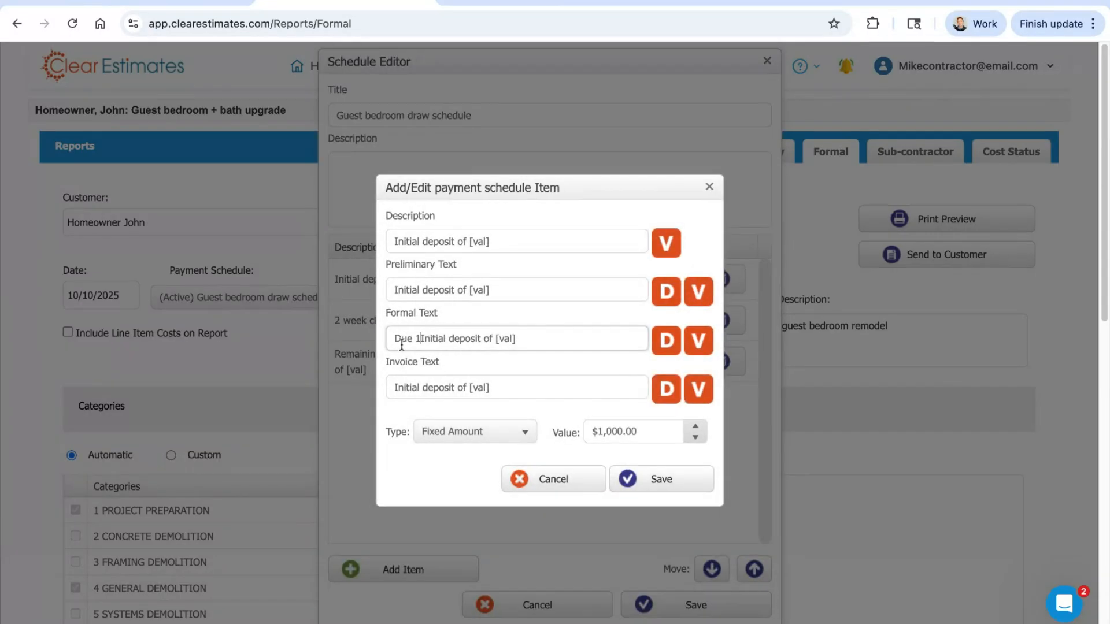
type(" -")
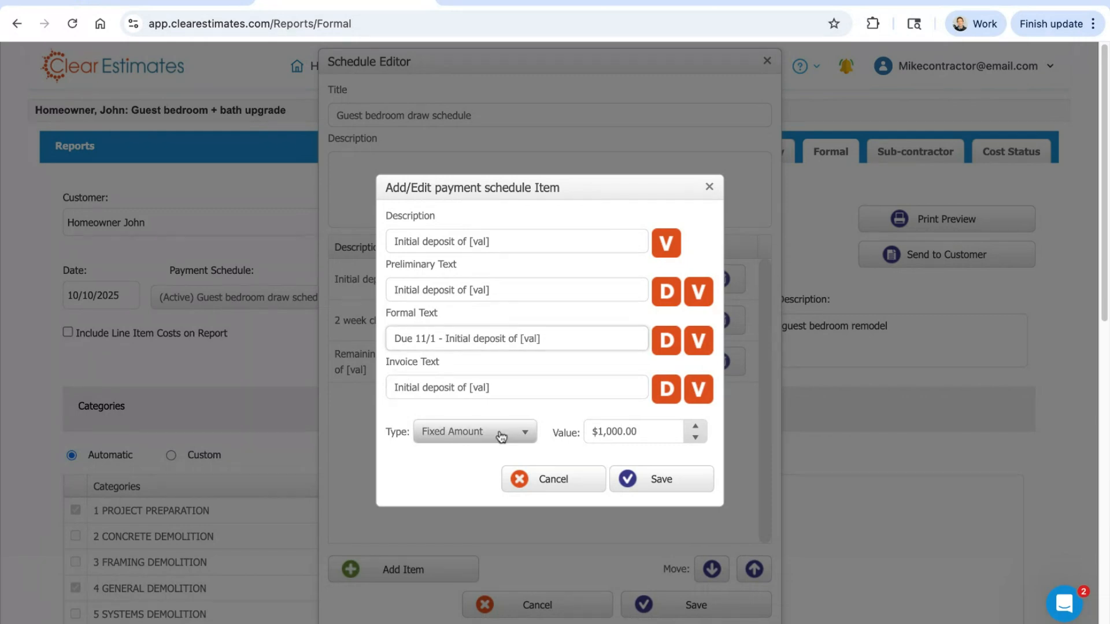
left_click(682, 480)
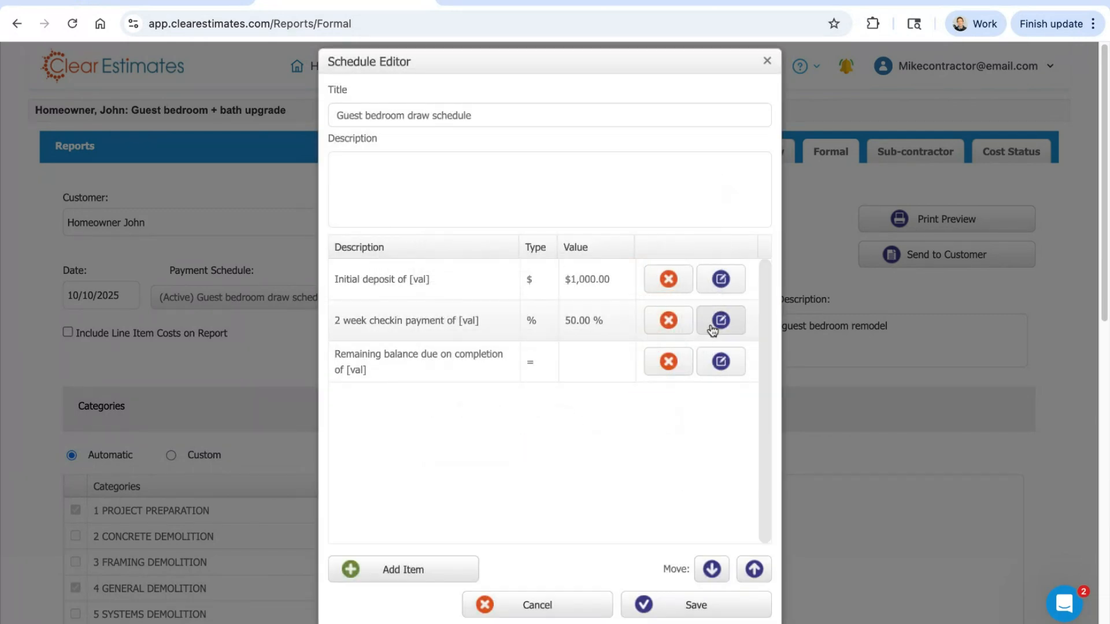
Step: Prefix the 2 week checkin payment's Formal Text with "Due 11/15 -", and save both the item and the schedule
left_click(720, 320)
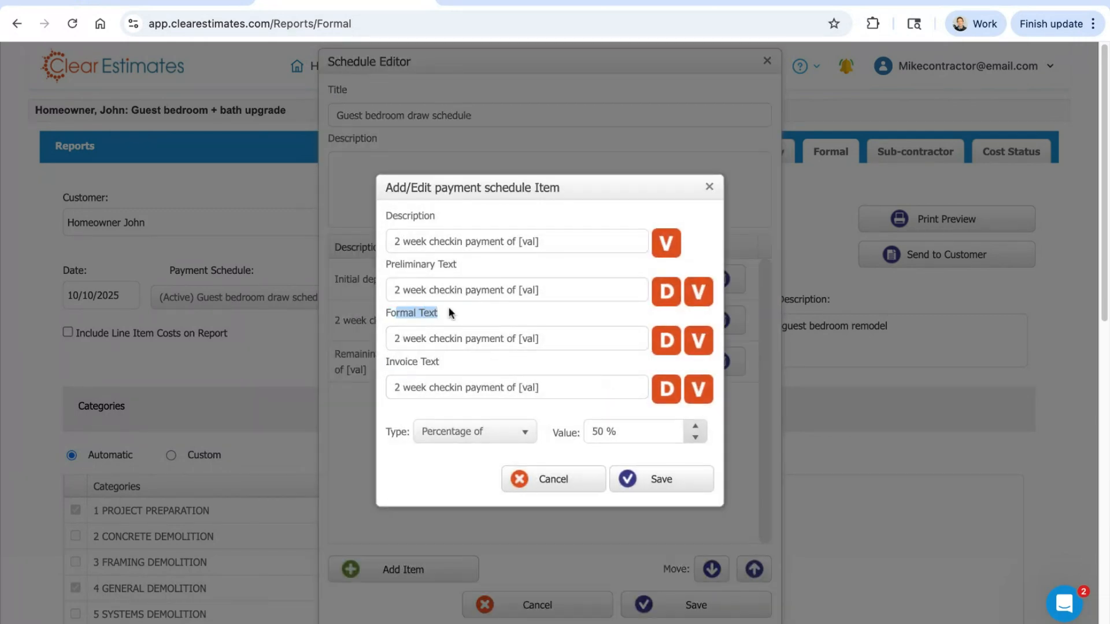
left_click(398, 338)
key("Left")
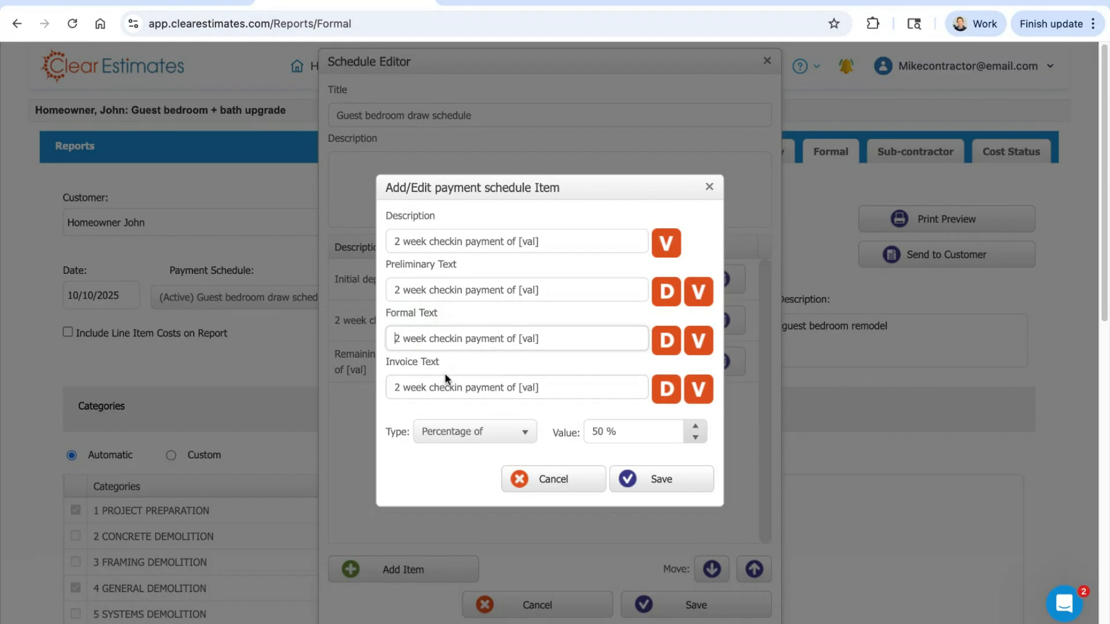
type("11/")
key("BackSpace")
key("BackSpace")
key("BackSpace")
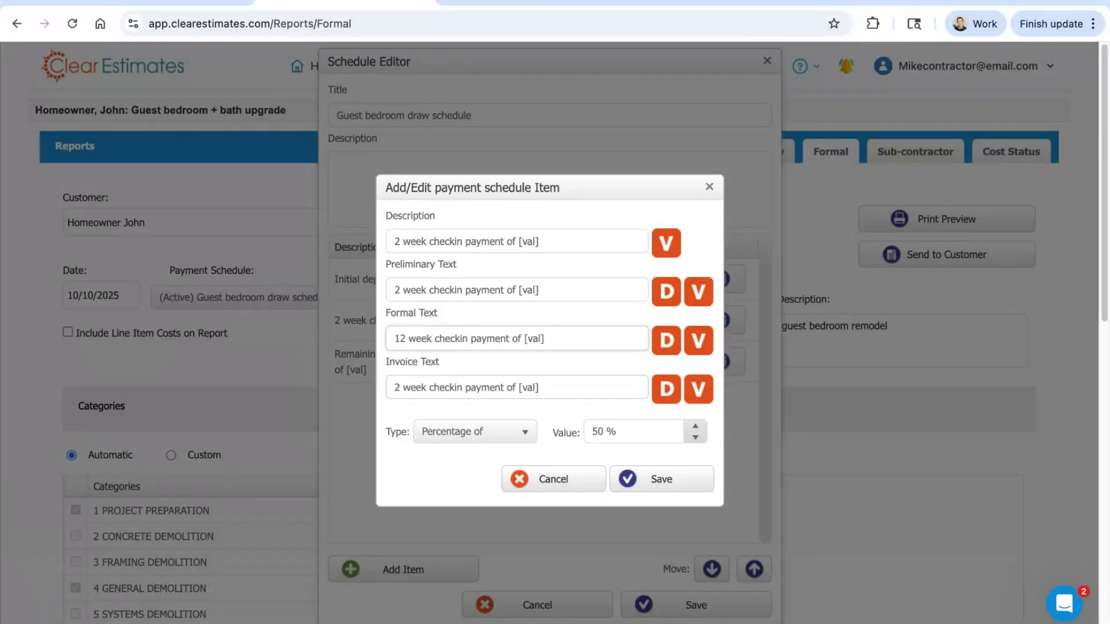
type("Due 11/15 -")
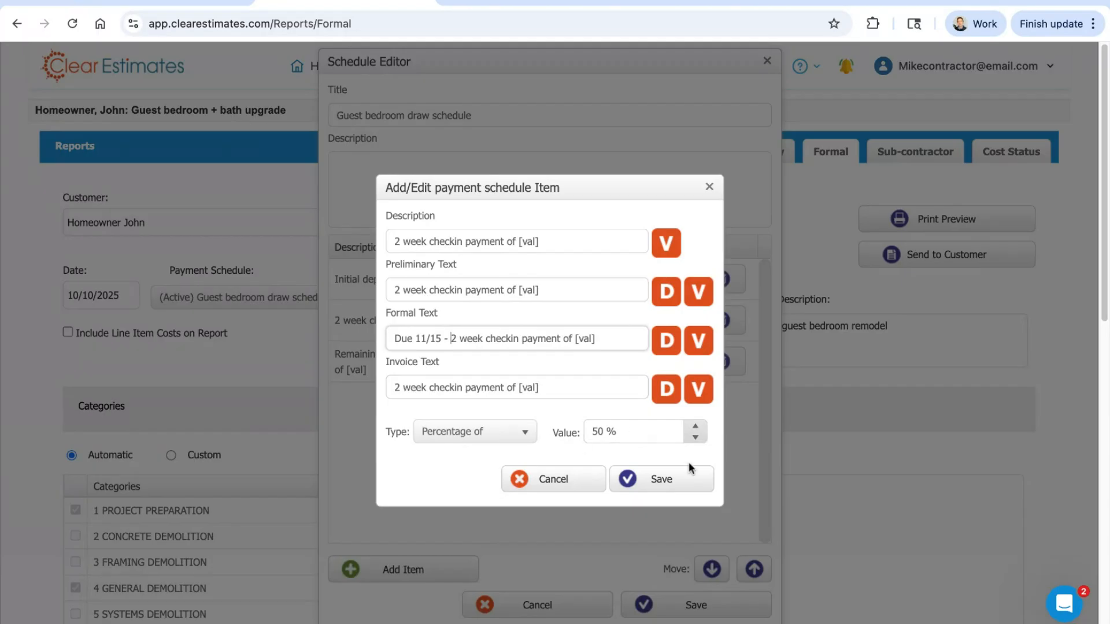
left_click(687, 479)
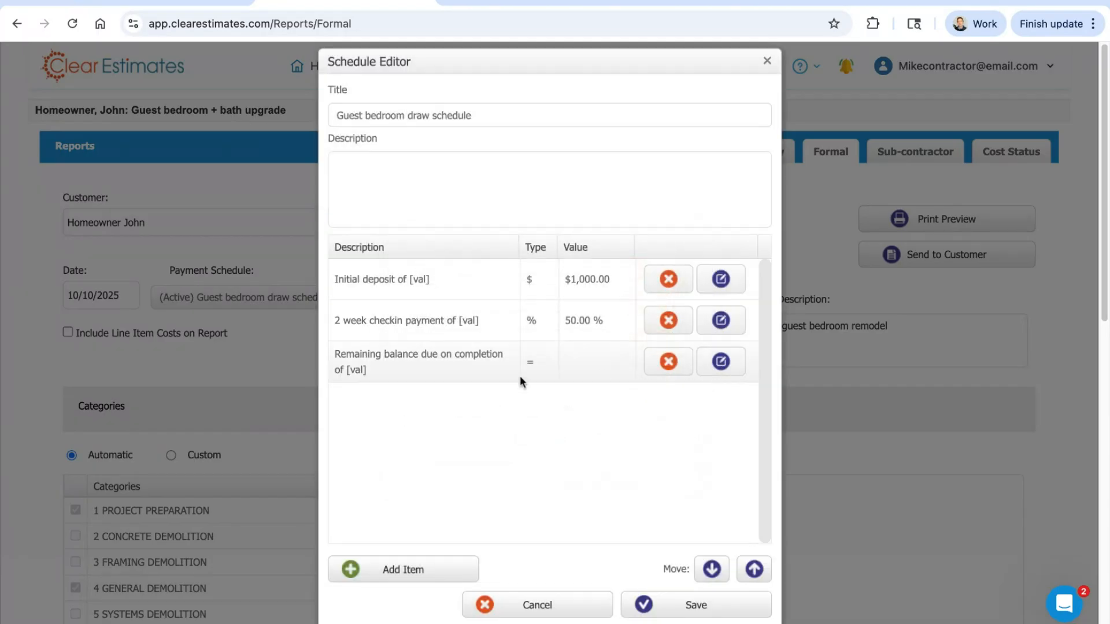
left_click(716, 614)
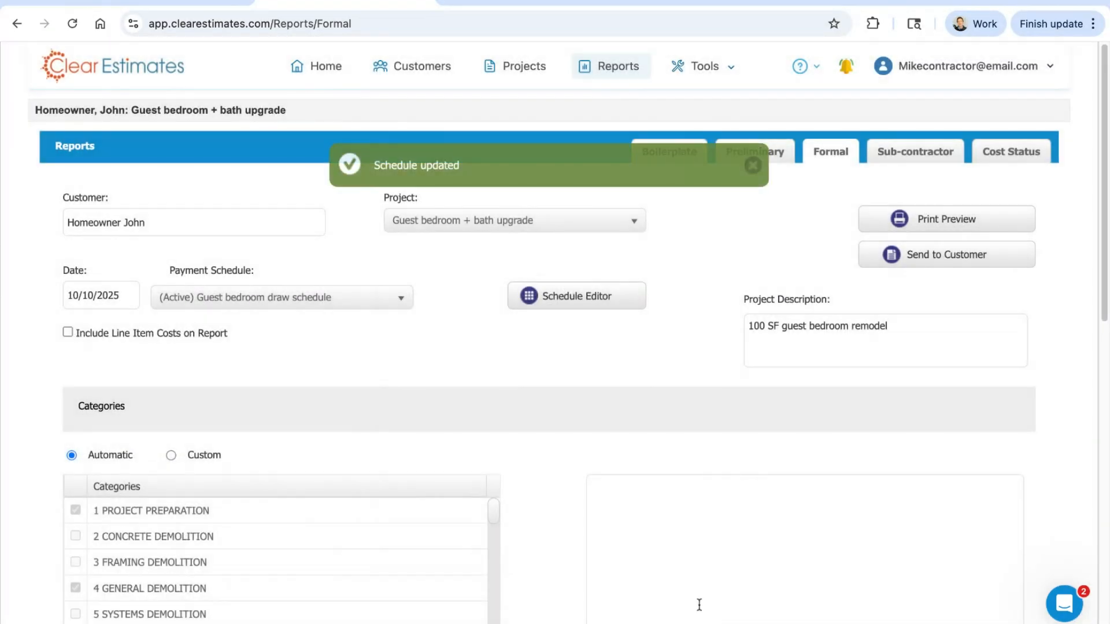
Step: Generate the formal proposal's PDF preview and examine the due dates and amounts in its payment schedule section
left_click(944, 220)
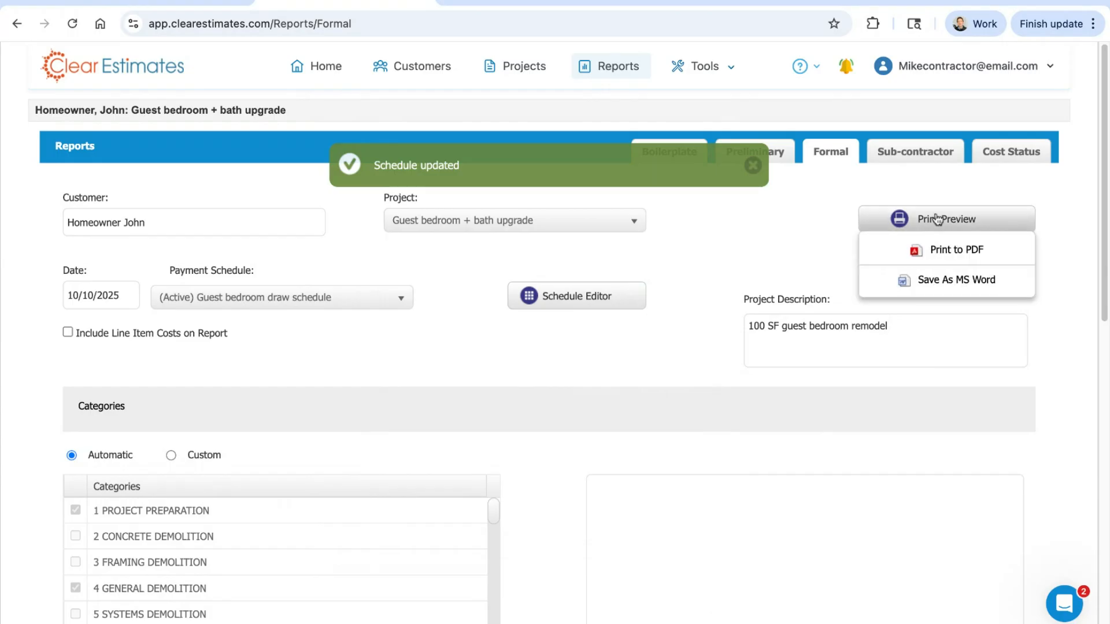
left_click(944, 221)
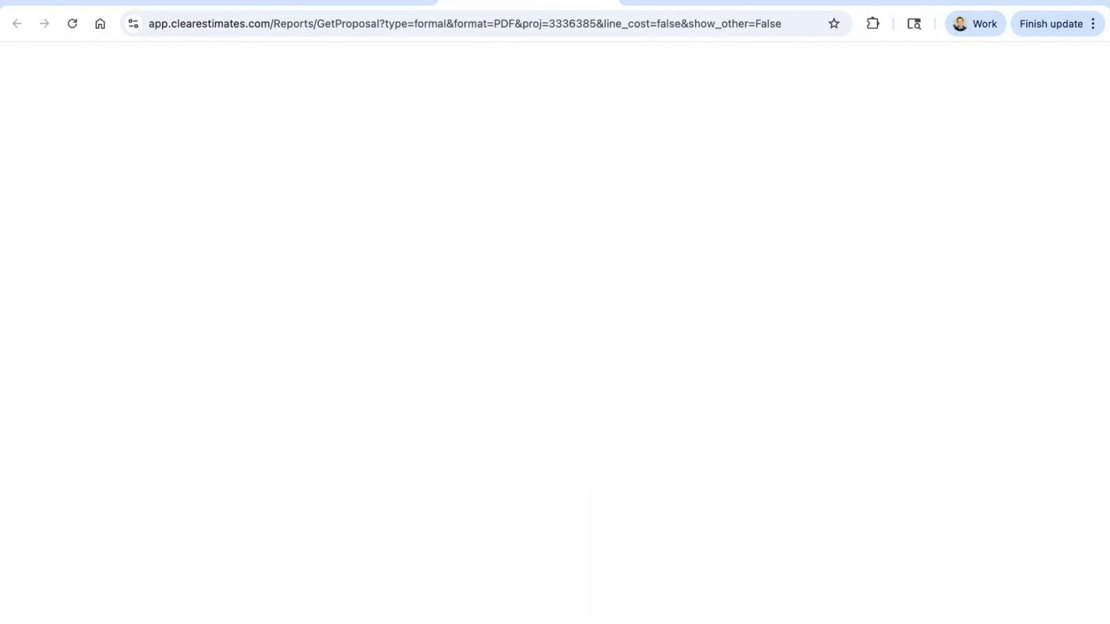
scroll(1099, 133, "down", 15)
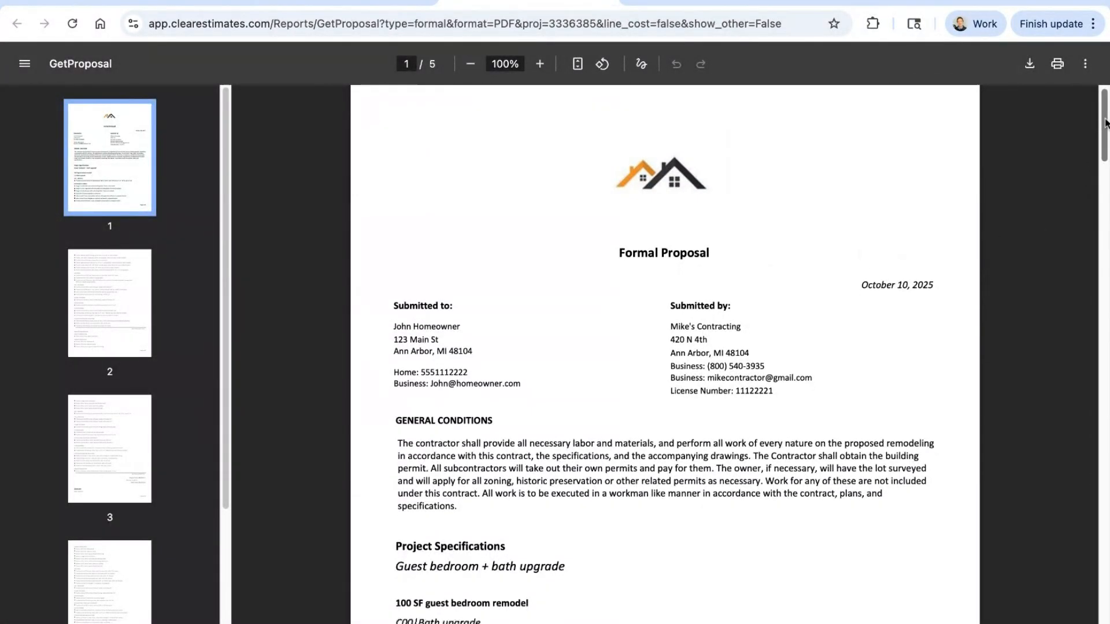
scroll(1106, 123, "down", 20)
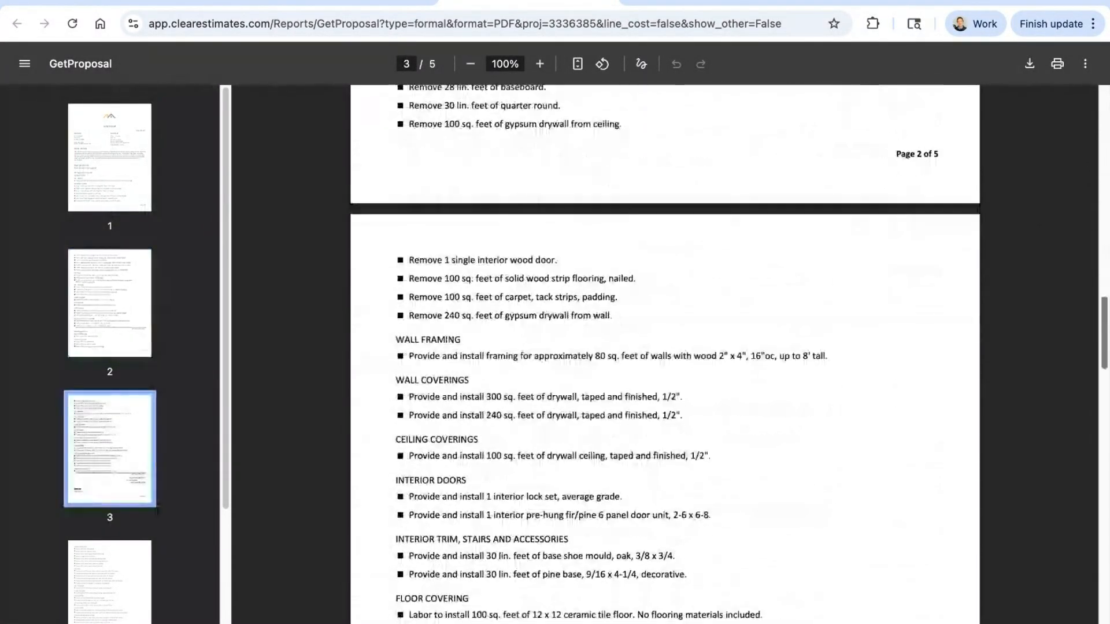
scroll(665, 347, "down", 10)
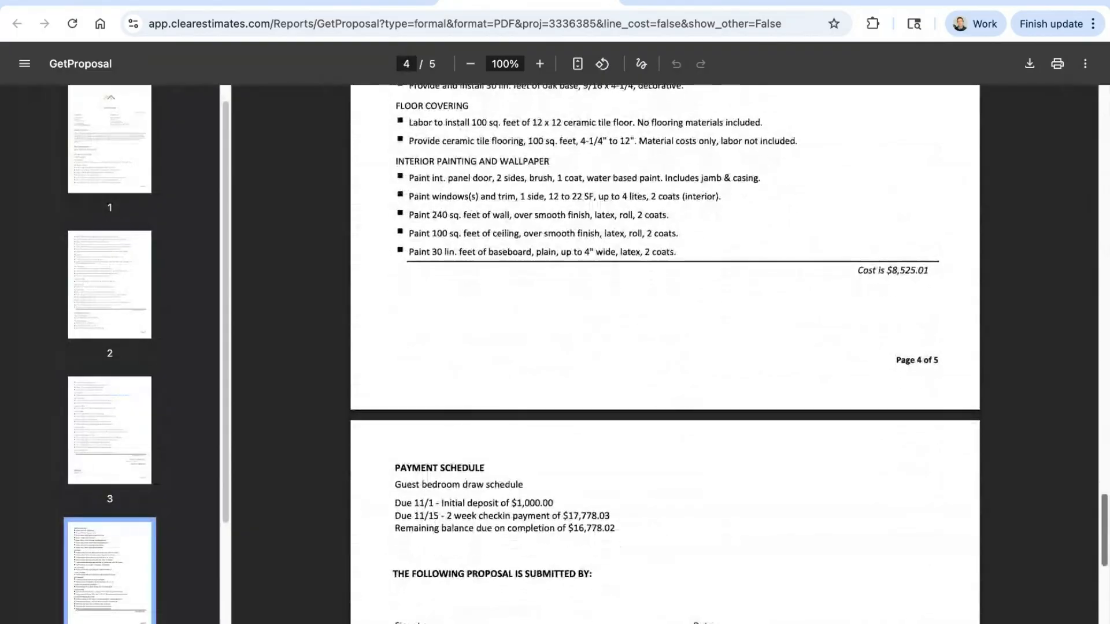
scroll(520, 236, "up", 1)
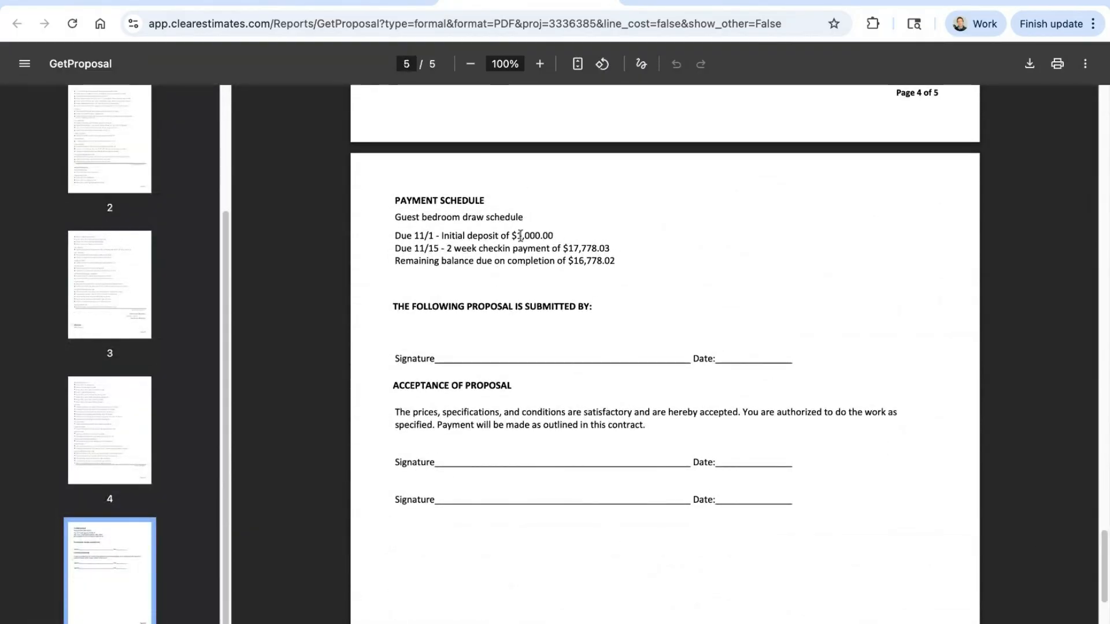
left_click_drag(517, 236, 568, 262)
left_click(698, 254)
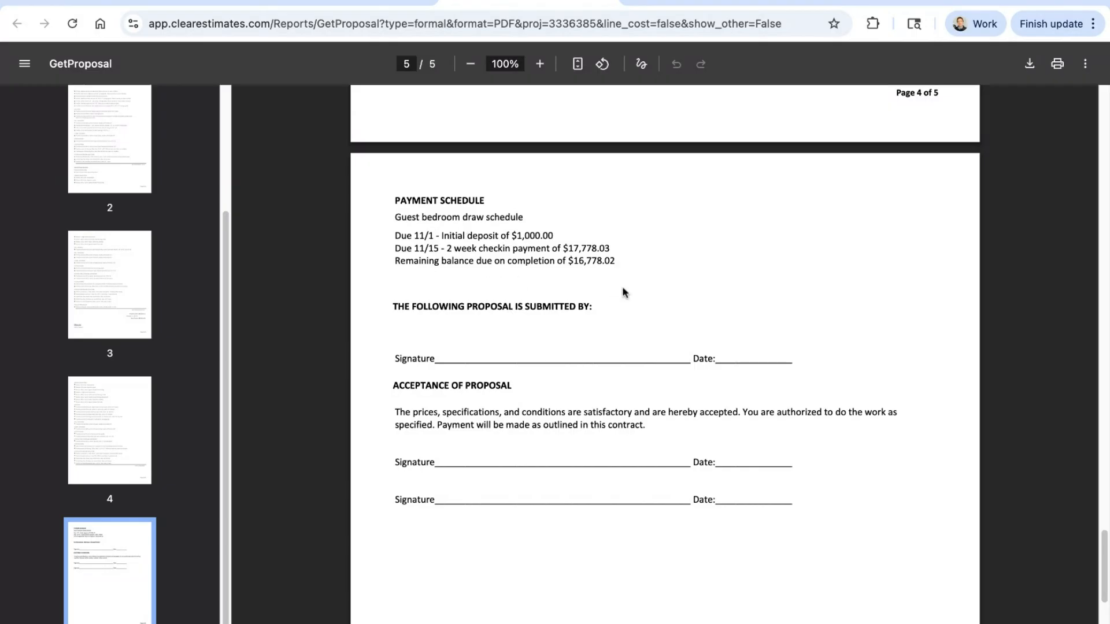
scroll(636, 295, "up", 10)
scroll(697, 338, "down", 8)
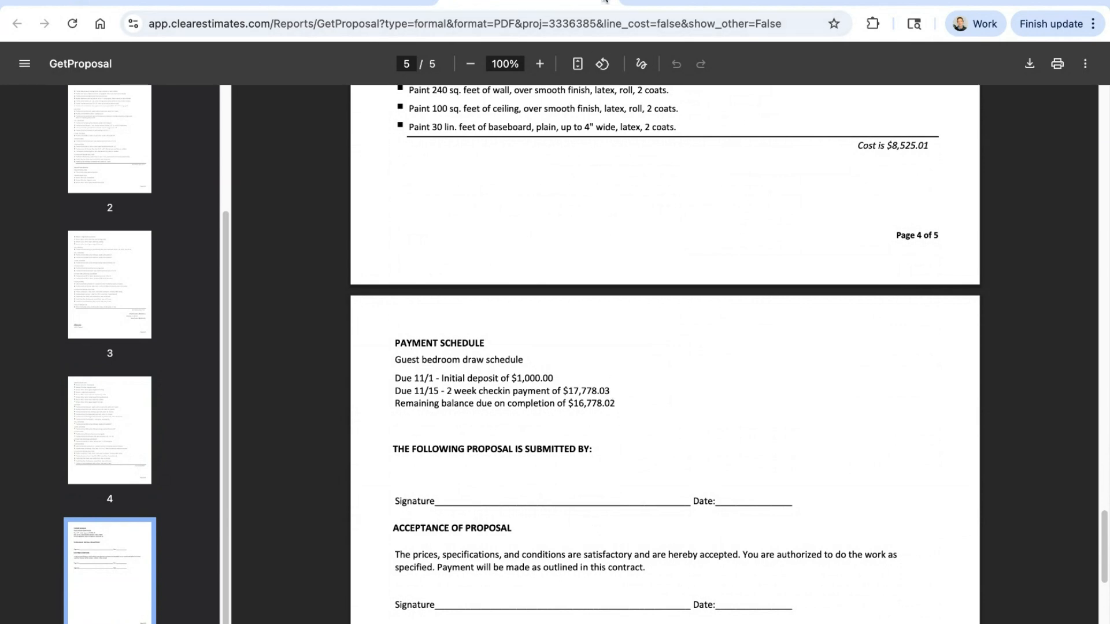
left_click_drag(553, 378, 512, 379)
left_click(678, 402)
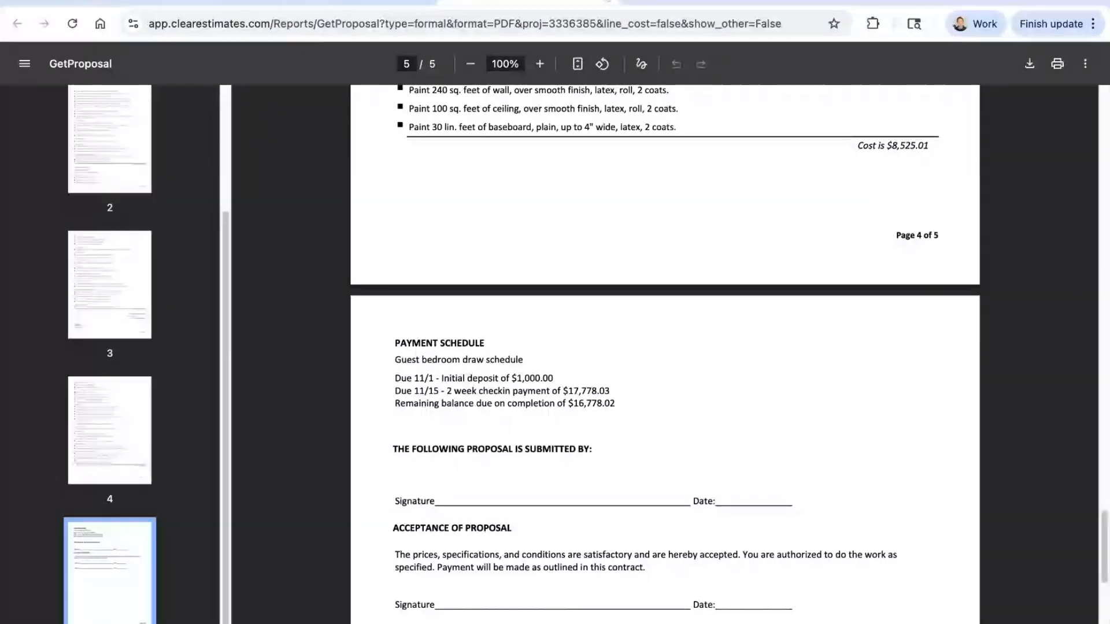
Step: Close the proposal PDF and open the project's Cost Status report
left_click(606, 1)
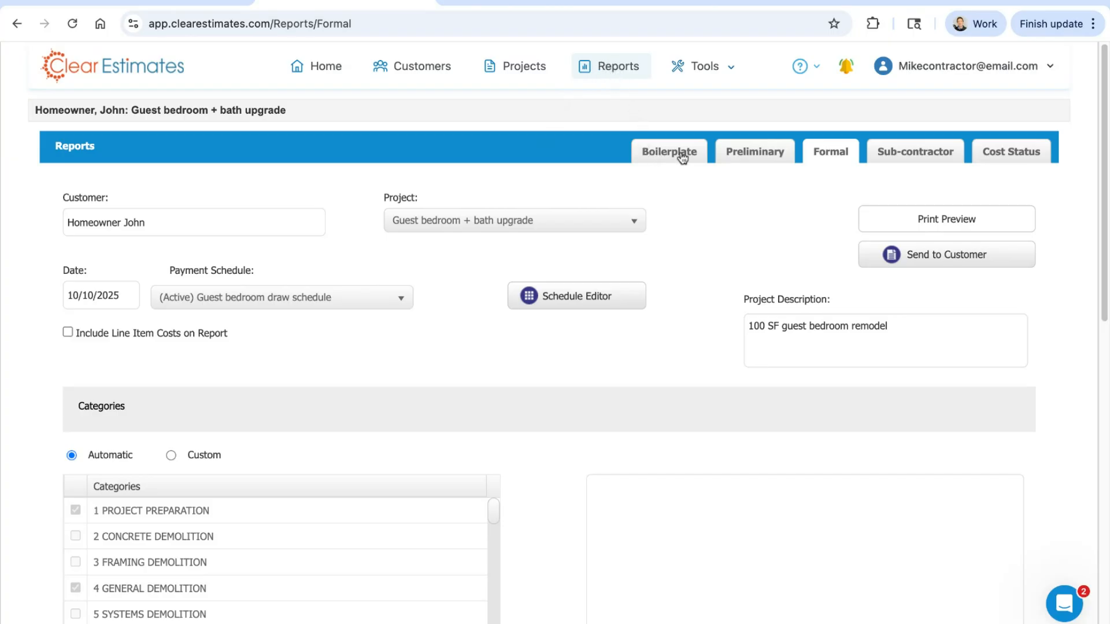
left_click(1007, 155)
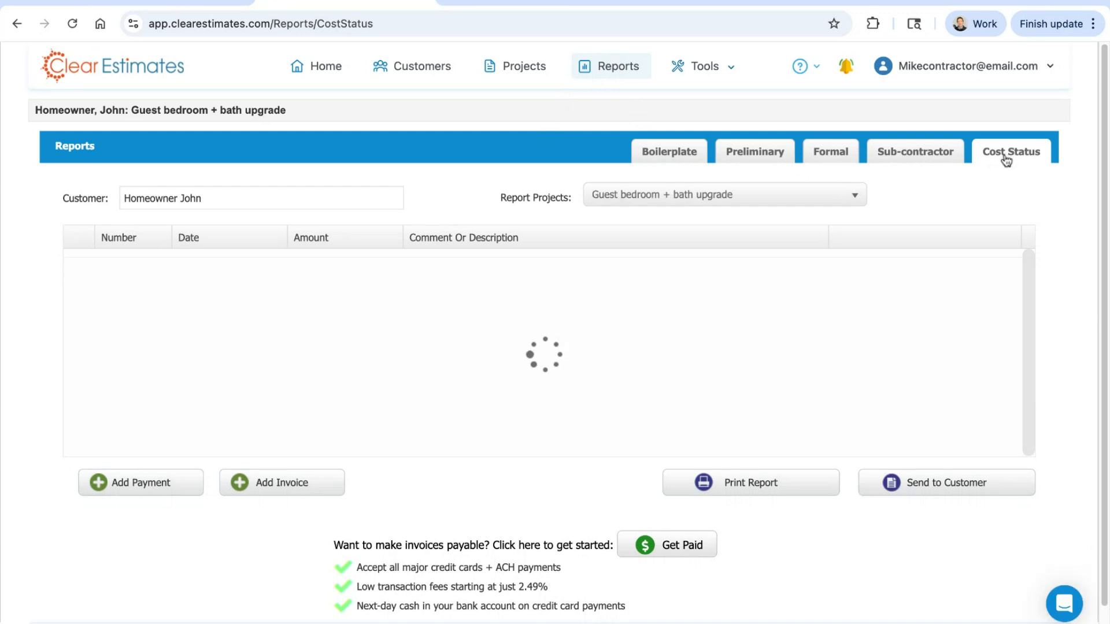
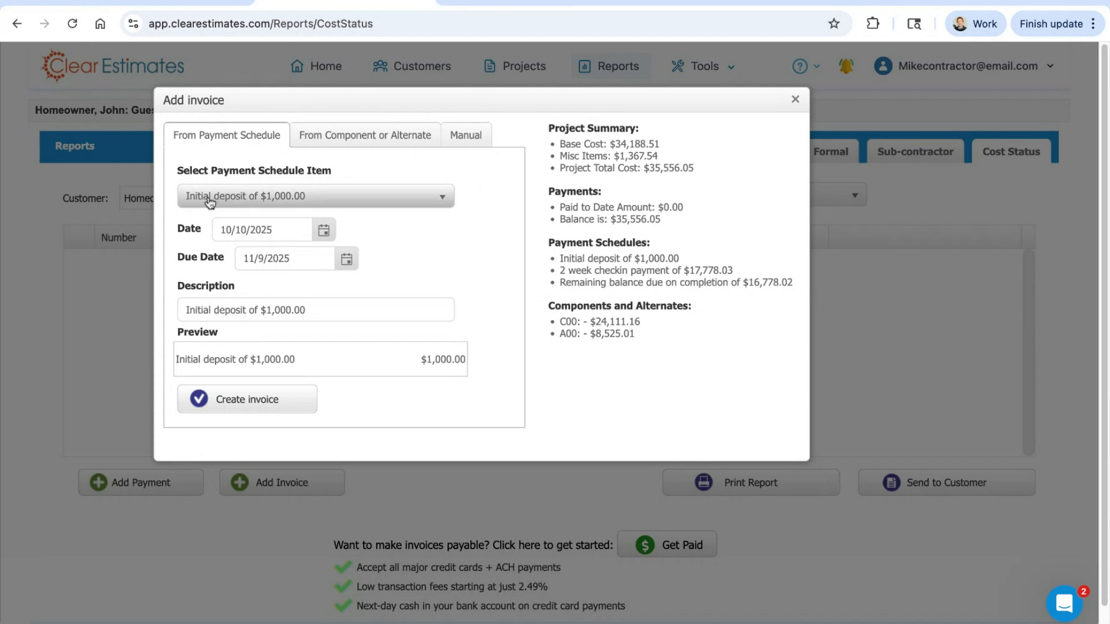
Step: In the new invoice, choose the initial deposit schedule item and review the date, due date and description fields
left_click(345, 207)
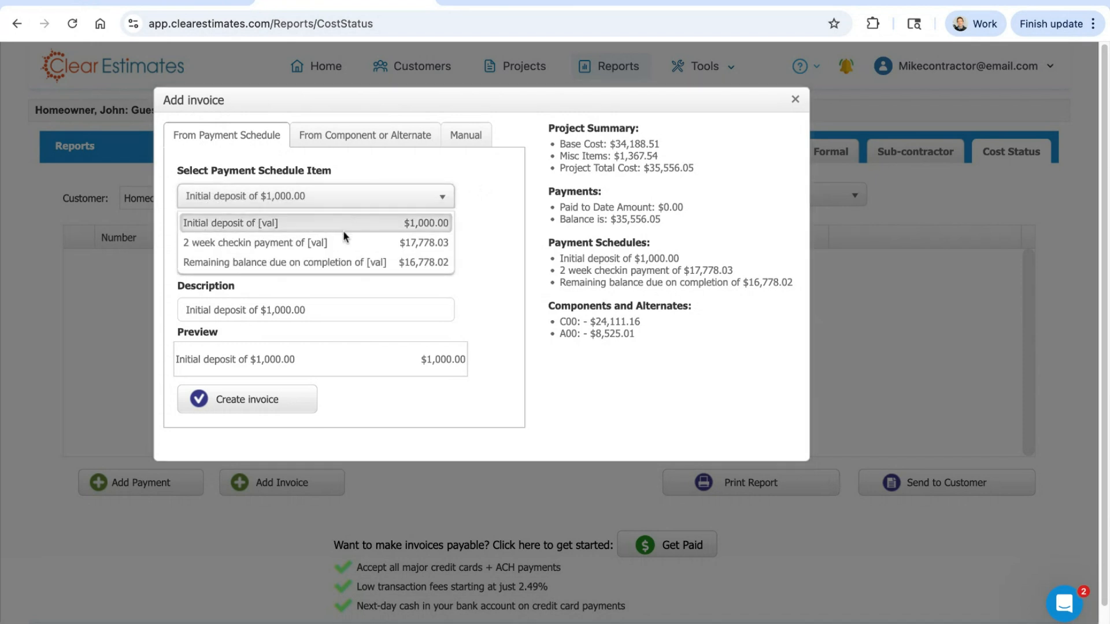
left_click(311, 227)
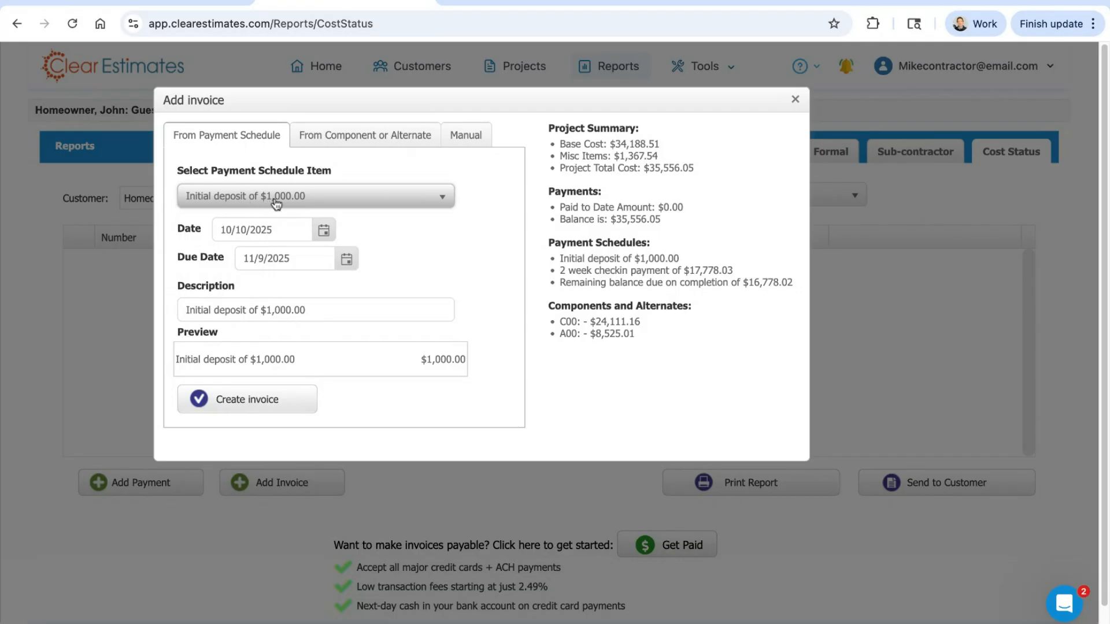
left_click(323, 231)
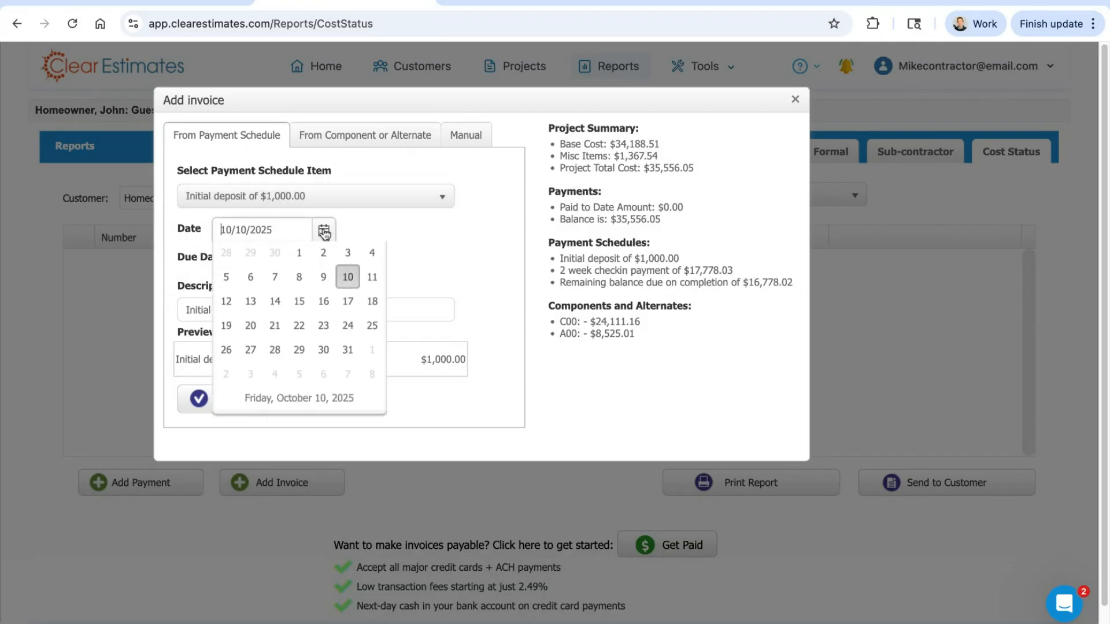
left_click(324, 233)
left_click(349, 259)
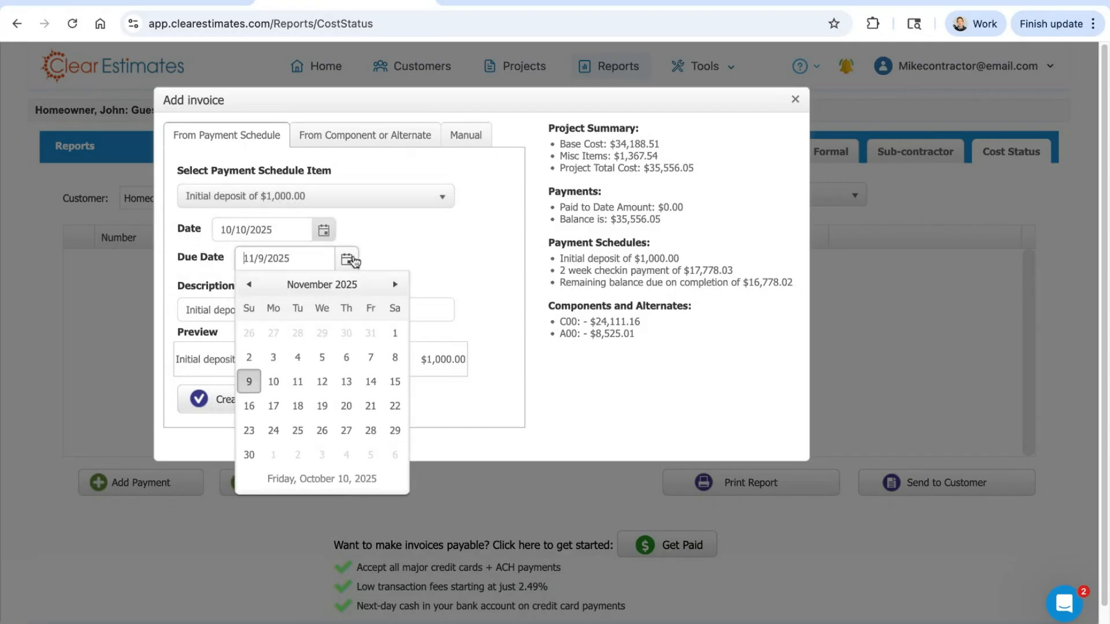
left_click(348, 259)
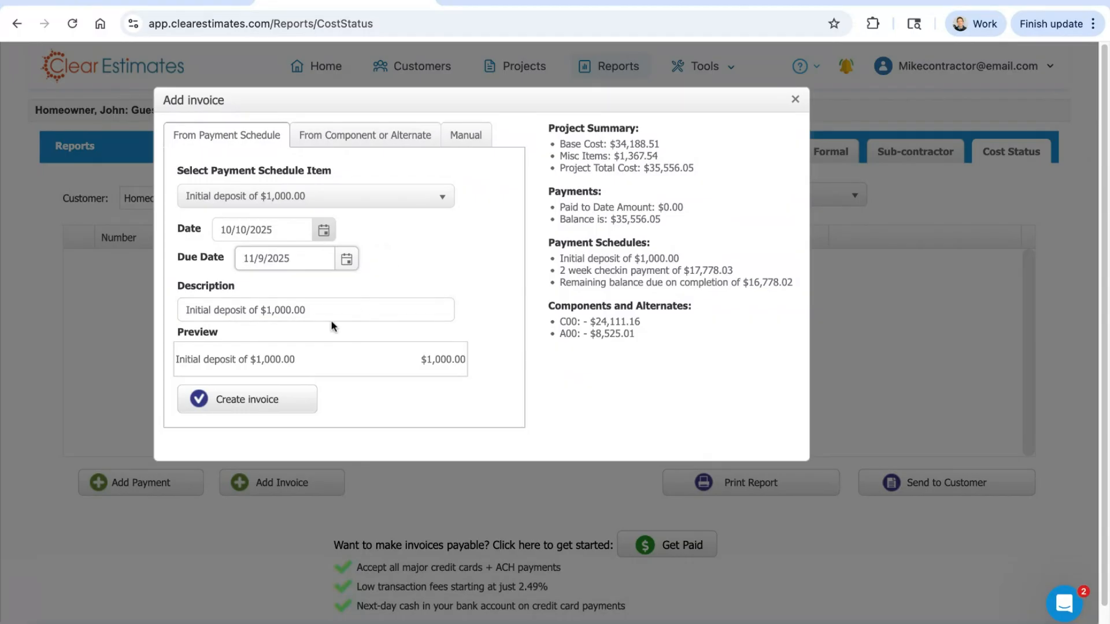
left_click_drag(325, 309, 287, 309)
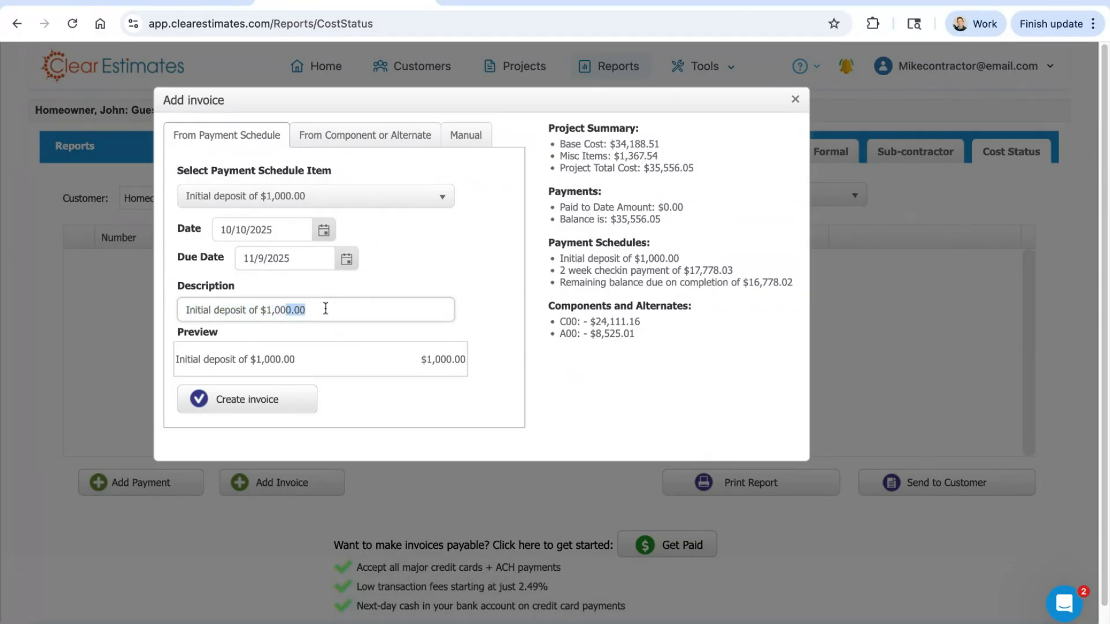
type("0.00")
Step: Examine the alternative ways to set up an invoice, from a component or alternate and by manual entry
left_click(339, 136)
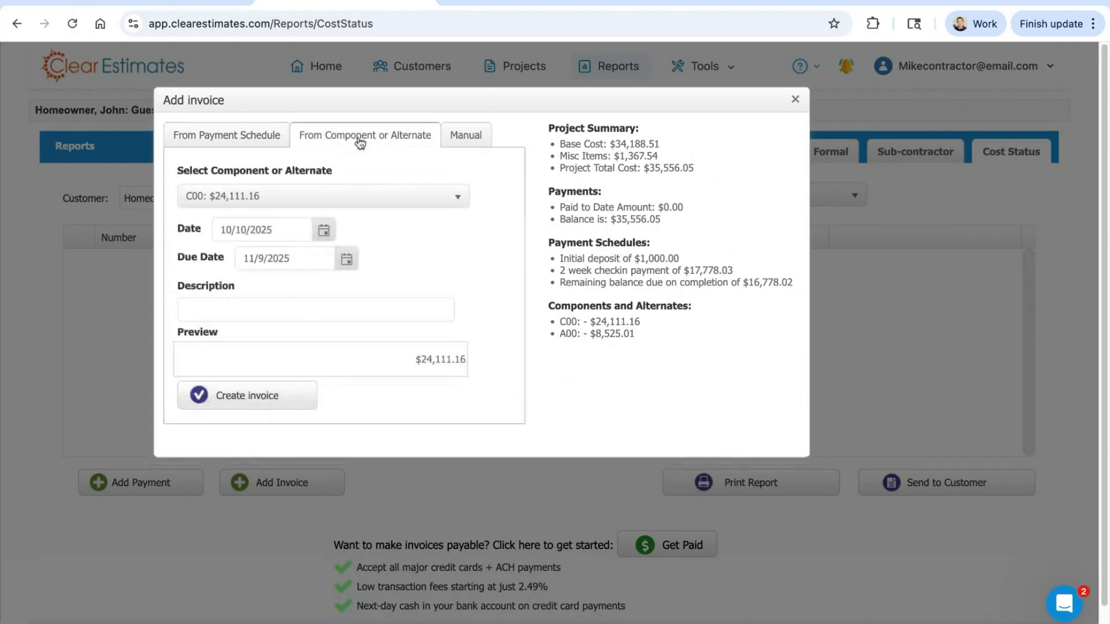
left_click(299, 193)
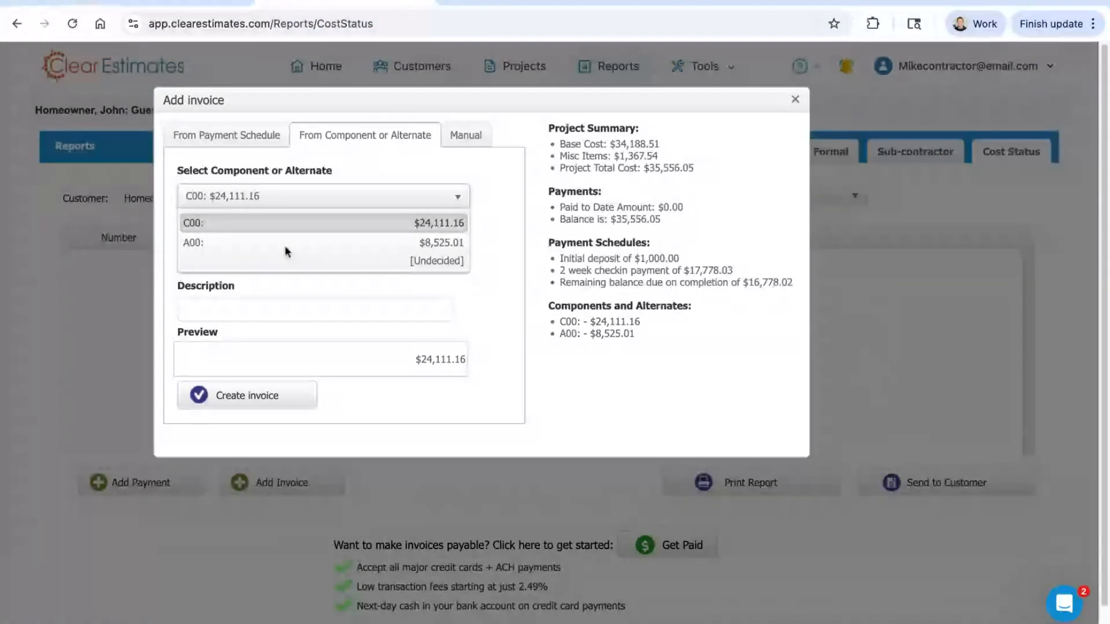
left_click(489, 228)
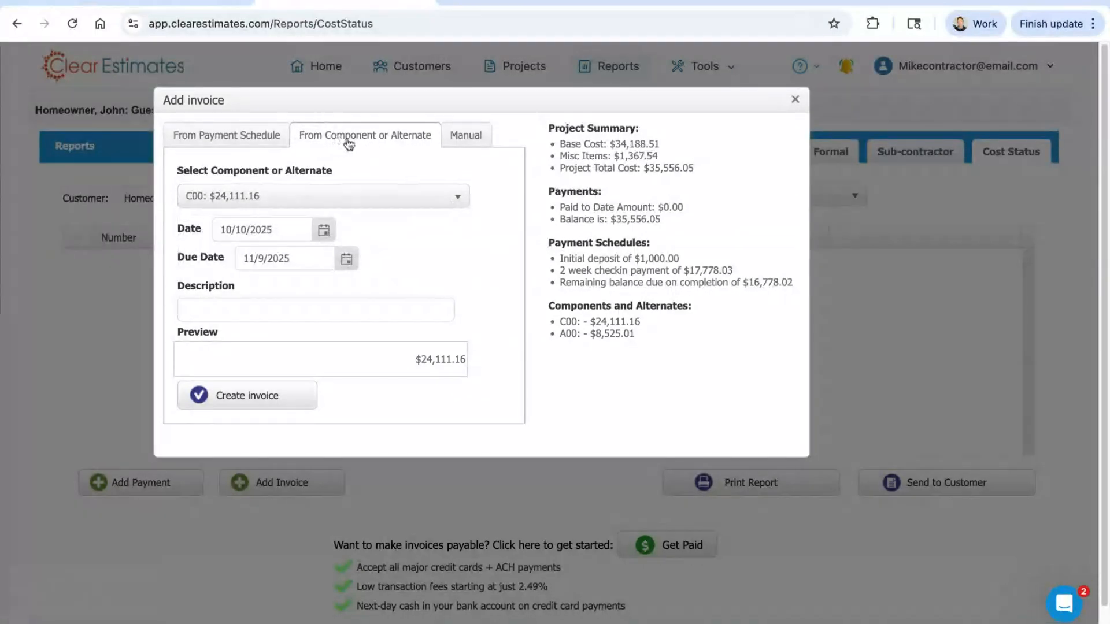
left_click(458, 150)
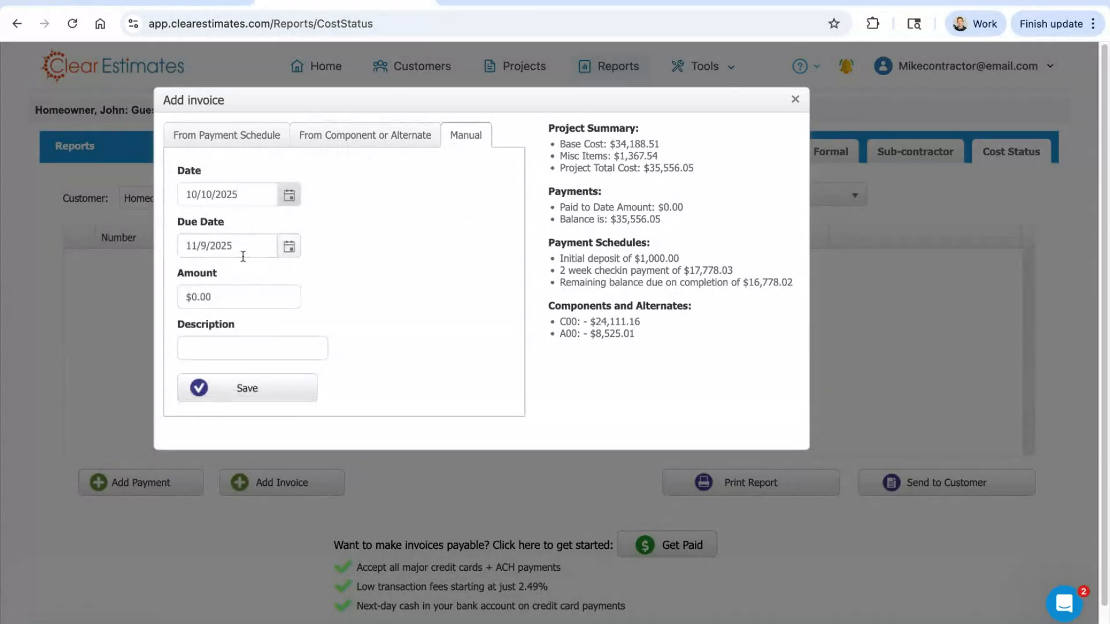
left_click(251, 289)
left_click(237, 341)
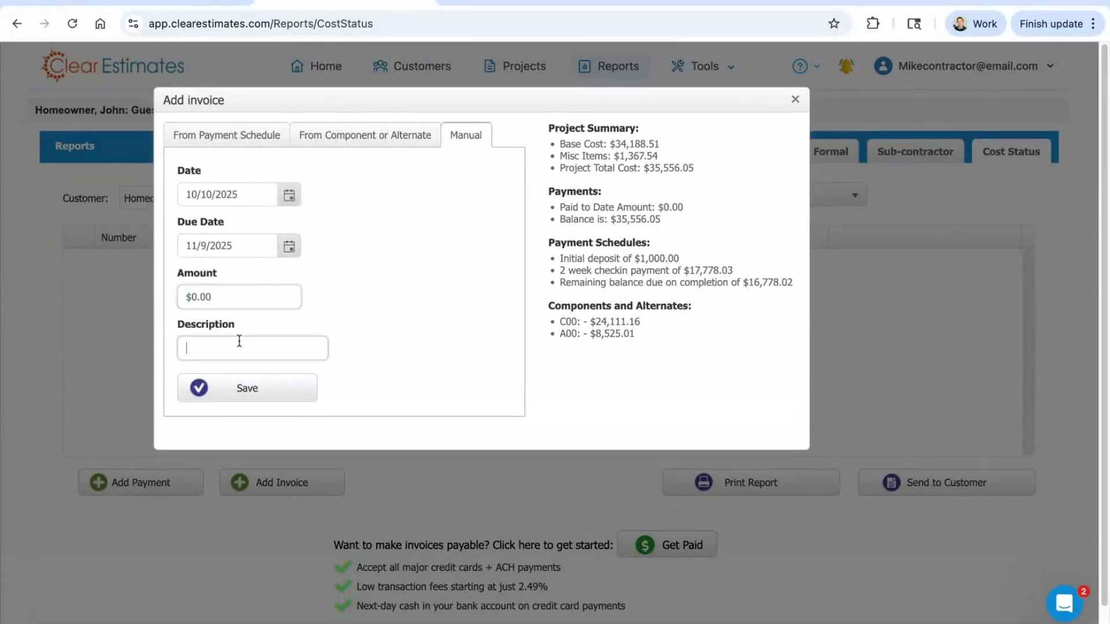
Step: Create the invoice from the initial deposit payment schedule item and copy its share link
left_click(253, 139)
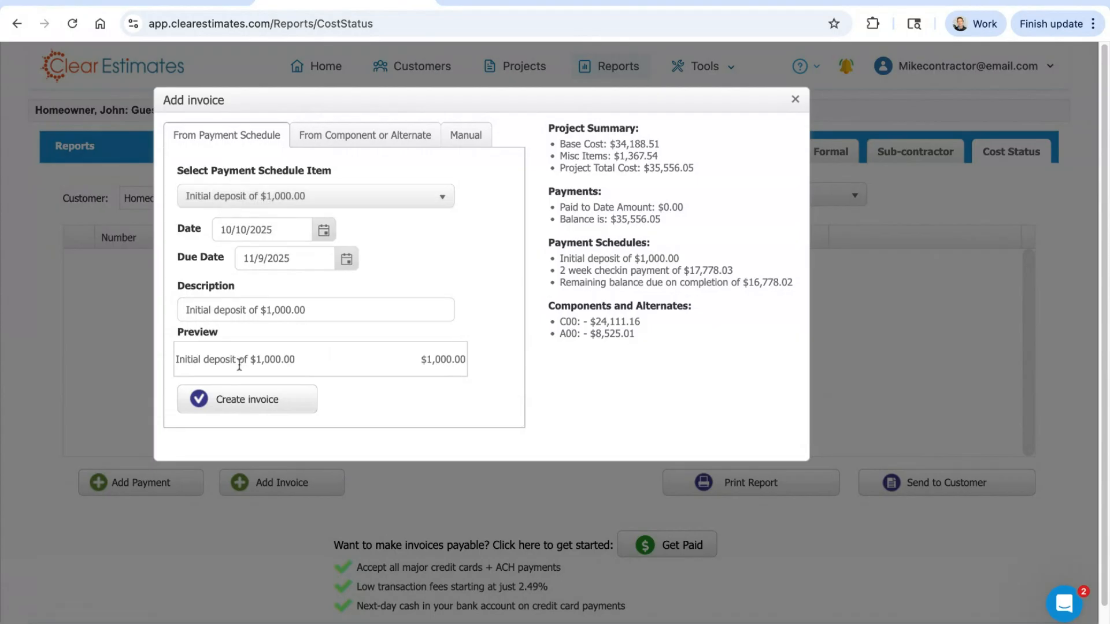
left_click(249, 409)
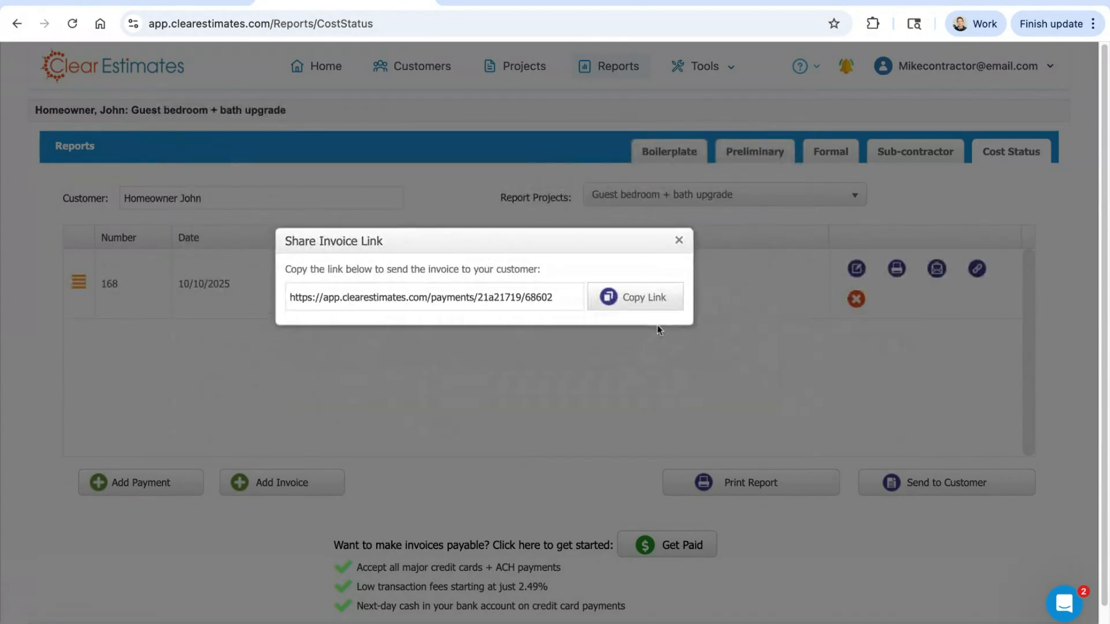
left_click_drag(585, 308, 297, 296)
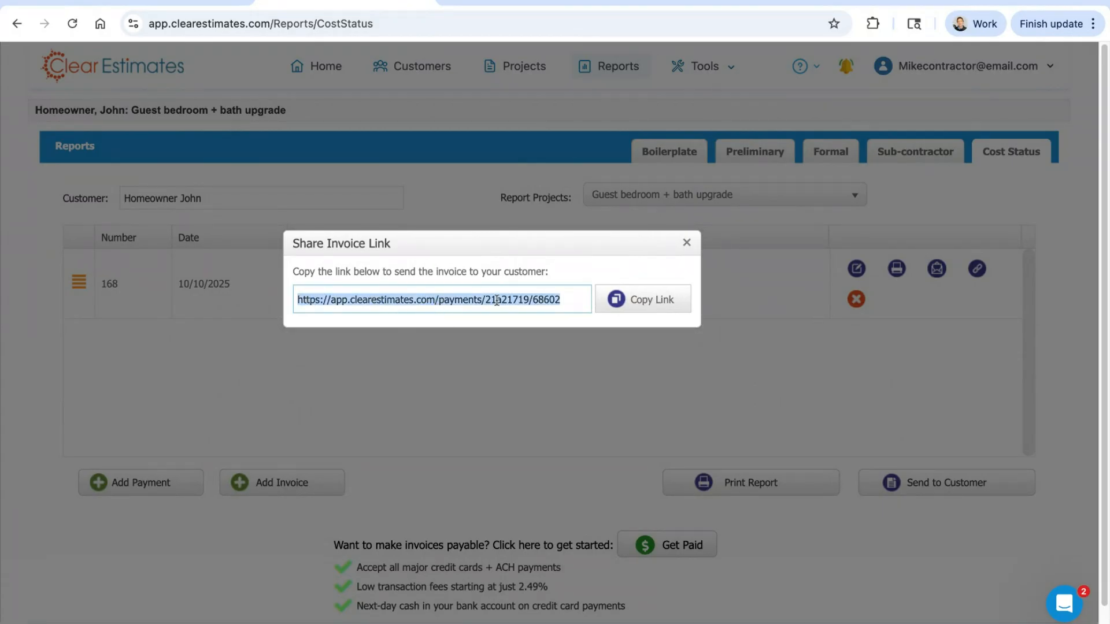
left_click(616, 302)
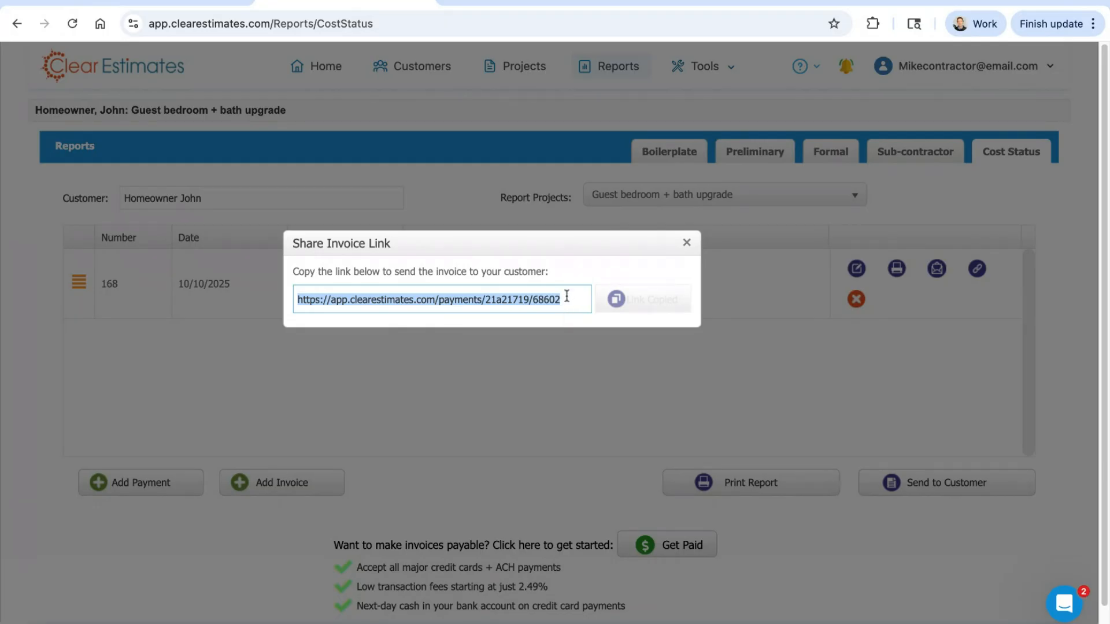
Step: Open the copied invoice link in a new browser tab and examine the invoice's status and total
left_click(448, 1)
key("ctrl+v")
key("Return")
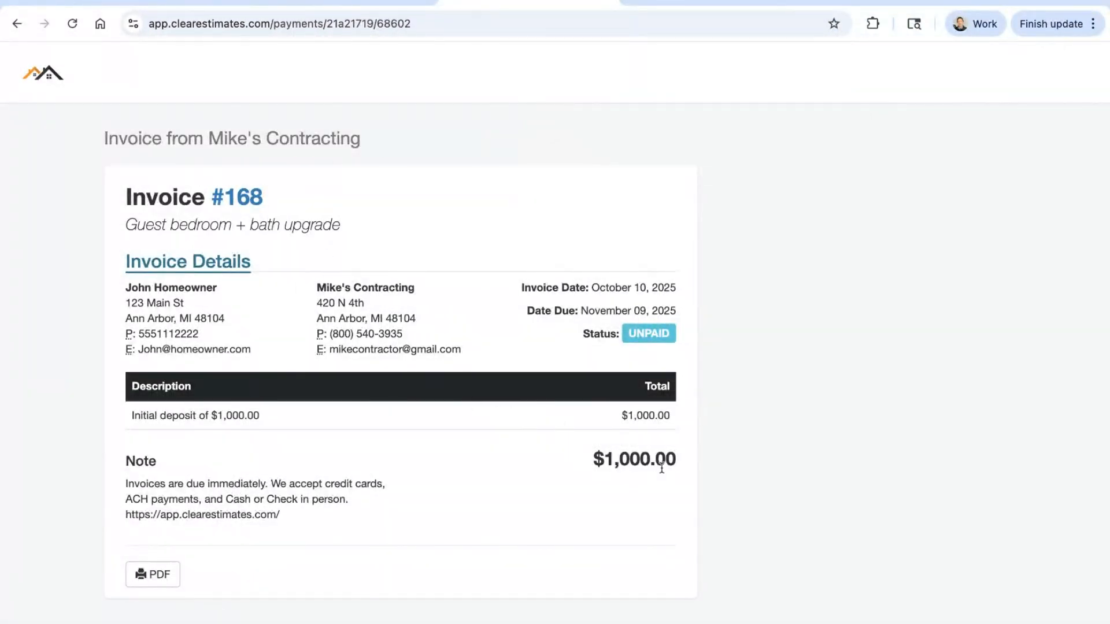
left_click_drag(675, 464, 592, 462)
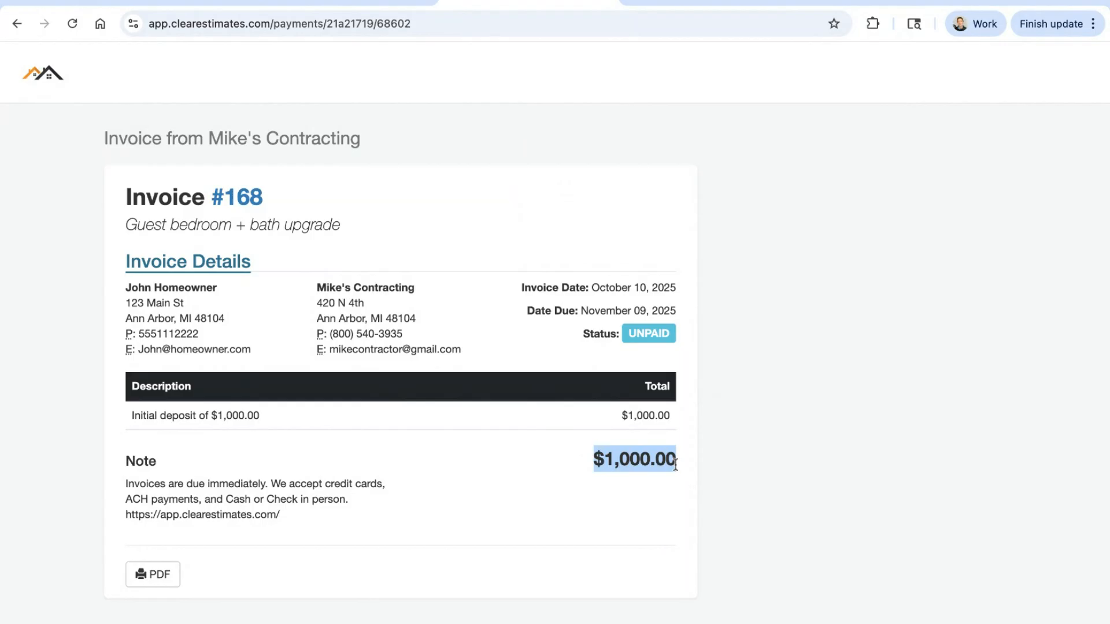
left_click(565, 421)
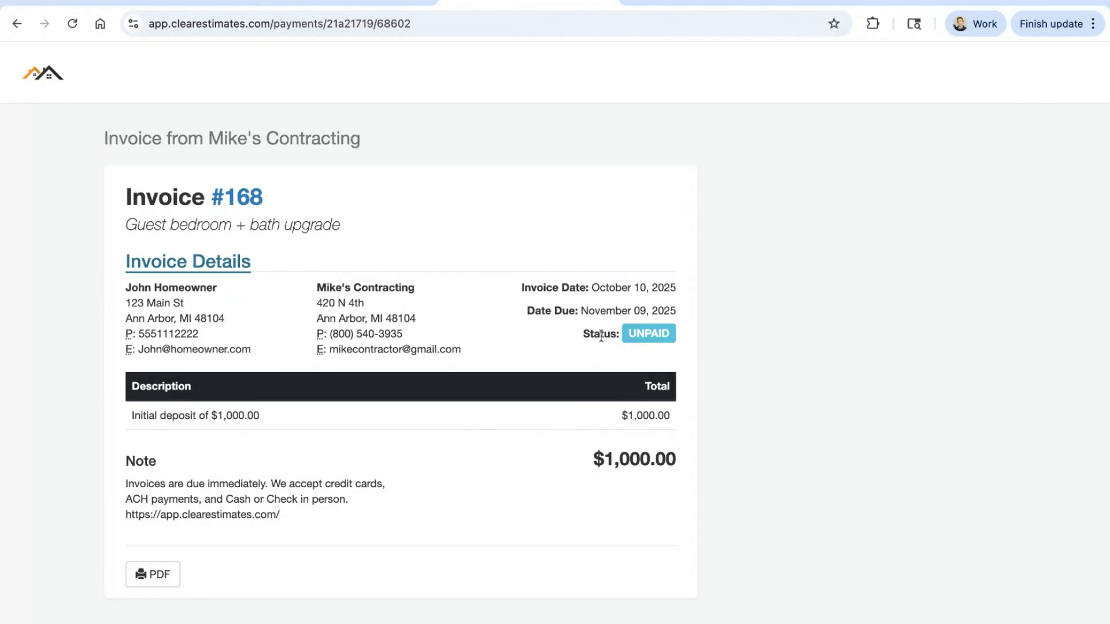
left_click_drag(678, 462, 606, 464)
left_click(702, 446)
Step: Examine the invoice's note on accepted payment methods, and close the invoice page and the share link dialog
triple_click(126, 481)
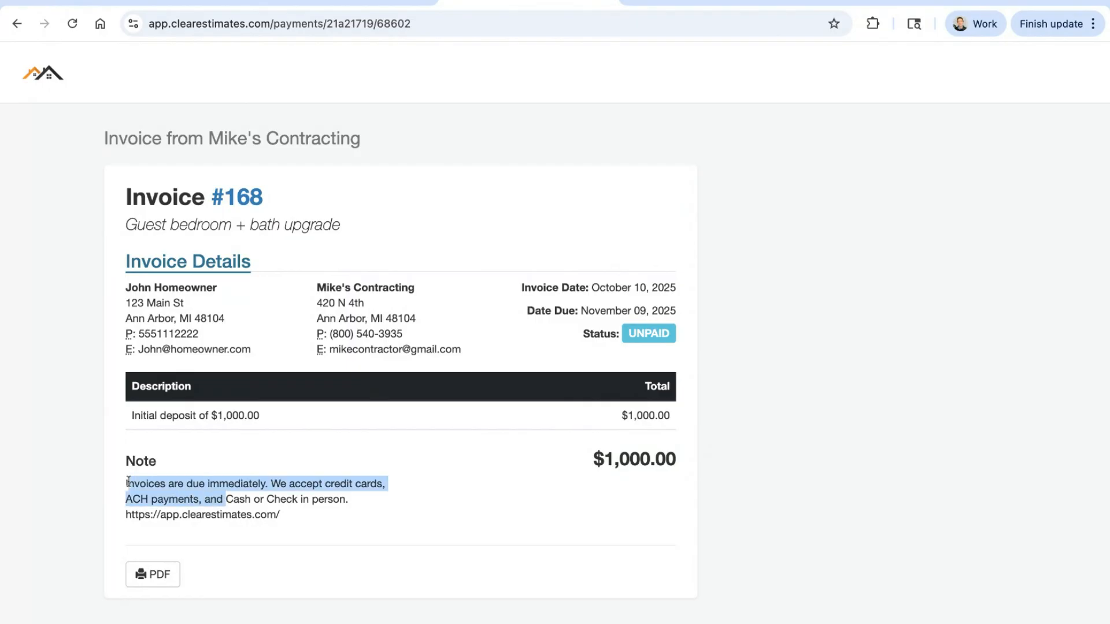
left_click(221, 493)
left_click_drag(358, 500, 113, 487)
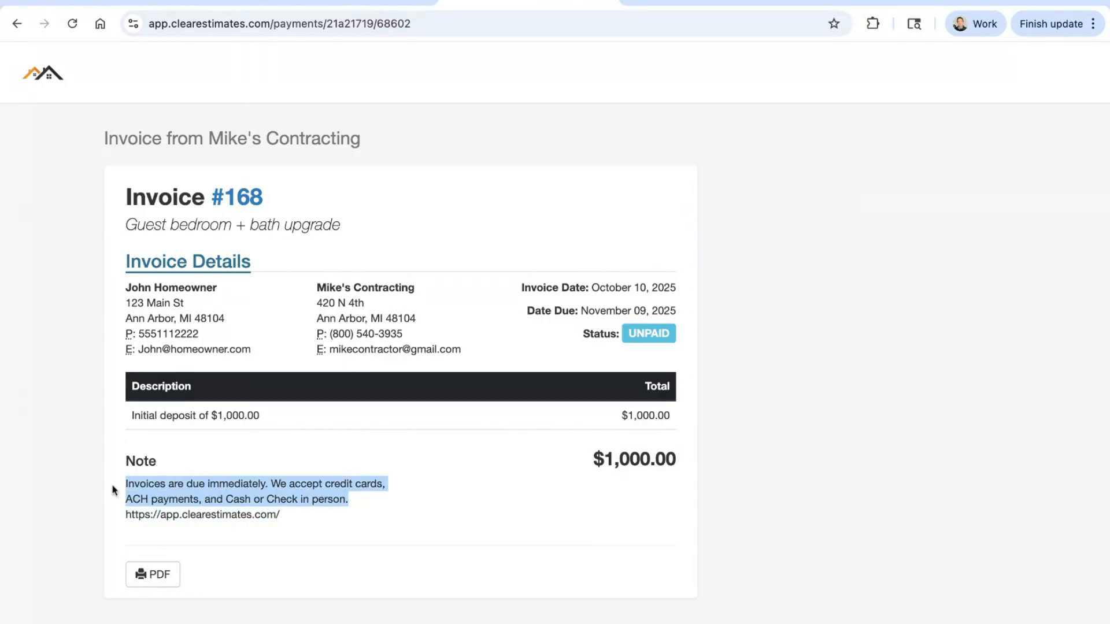
left_click(288, 460)
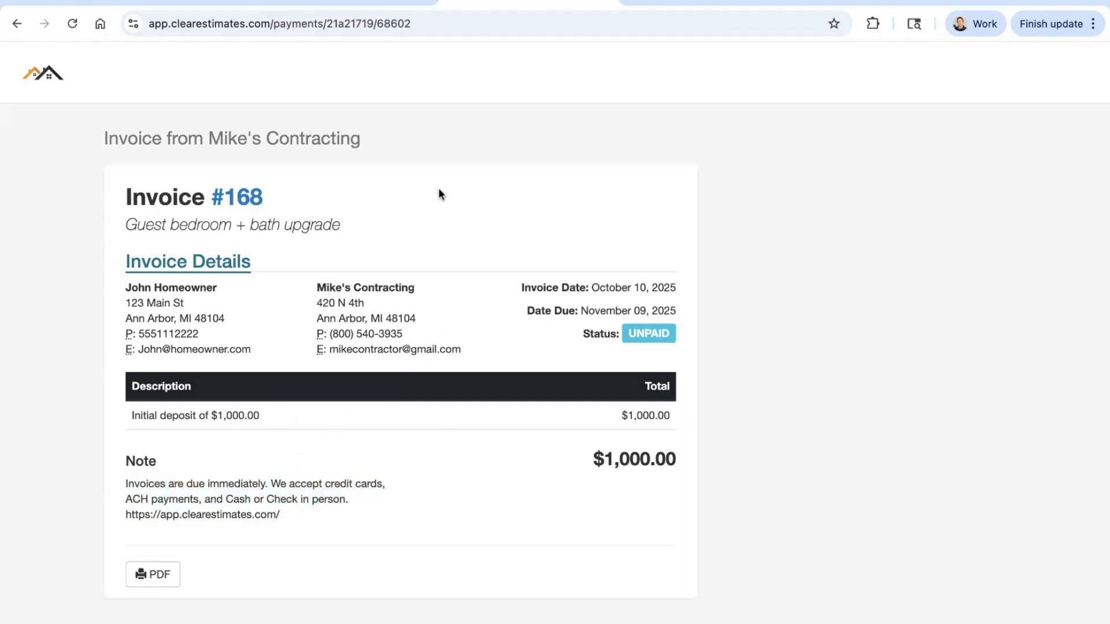
left_click(607, 2)
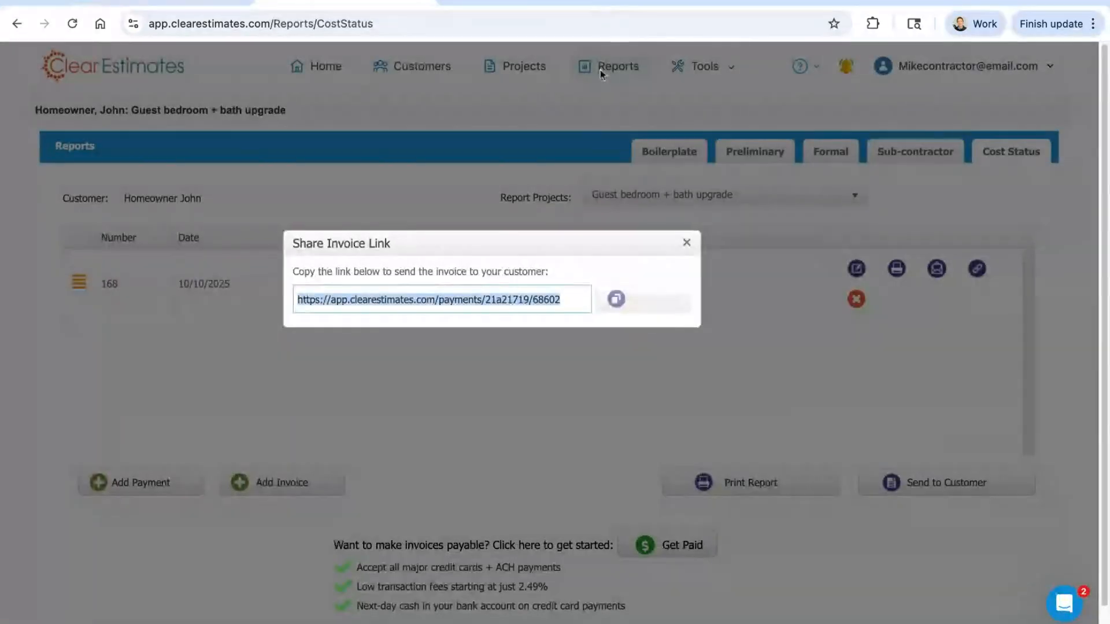
left_click(682, 243)
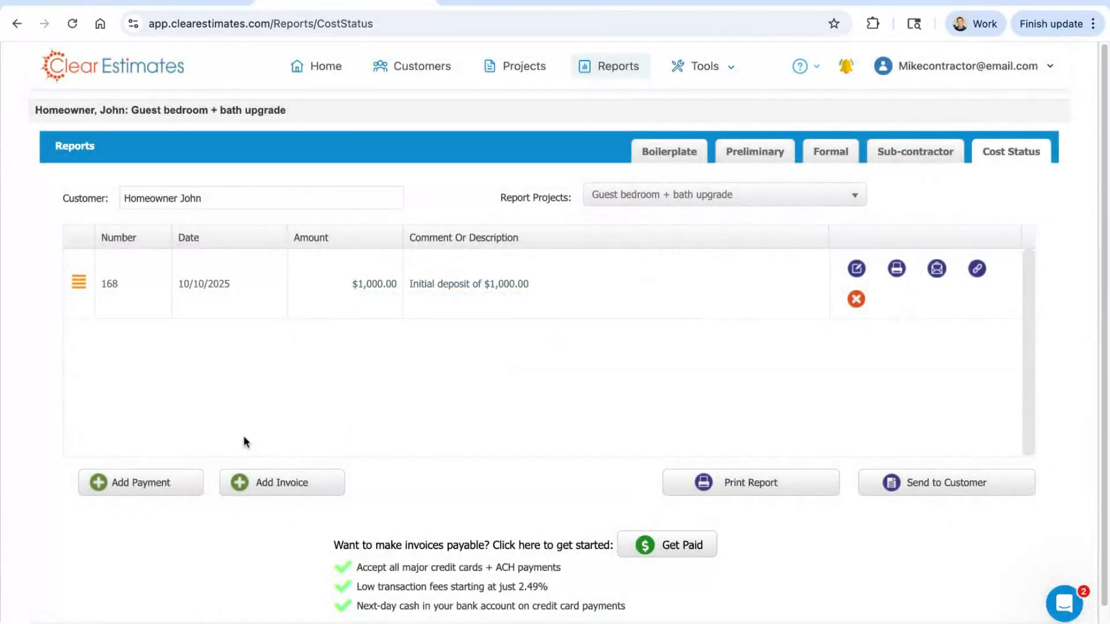
Step: Record a payment from the initial deposit invoice, keeping the $1,000.00 amount and the 10/10/2025 date
left_click(146, 487)
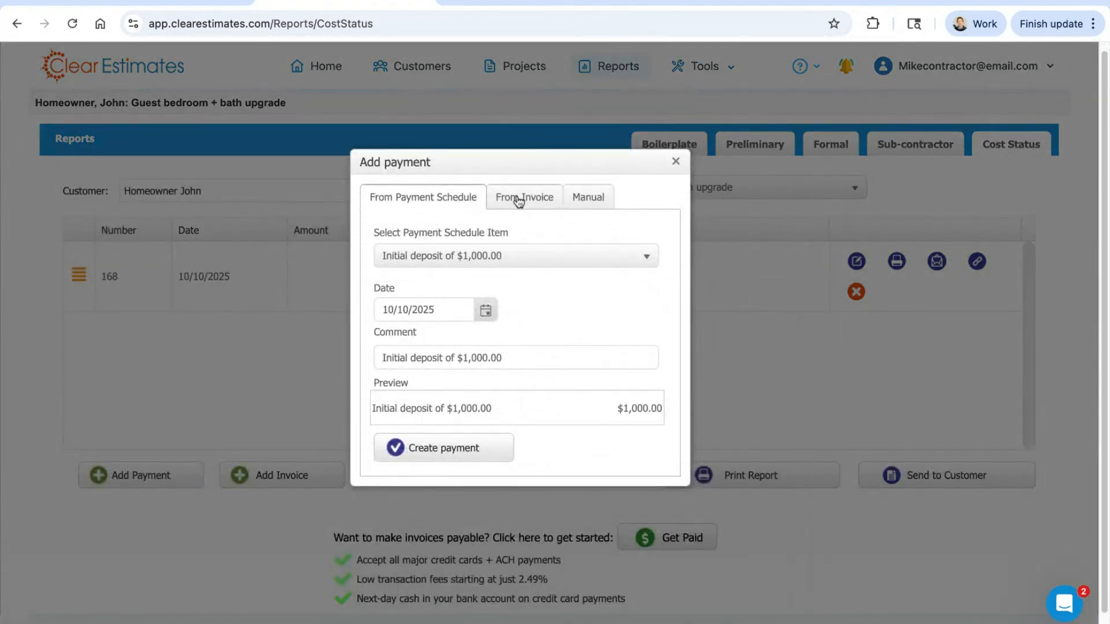
left_click(517, 203)
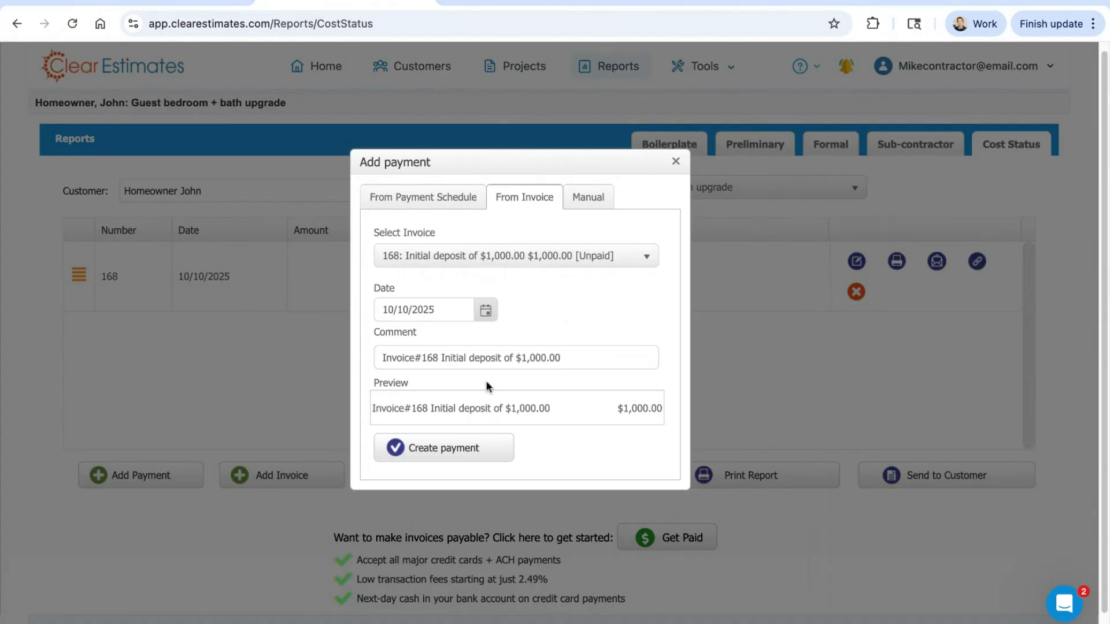
left_click(450, 454)
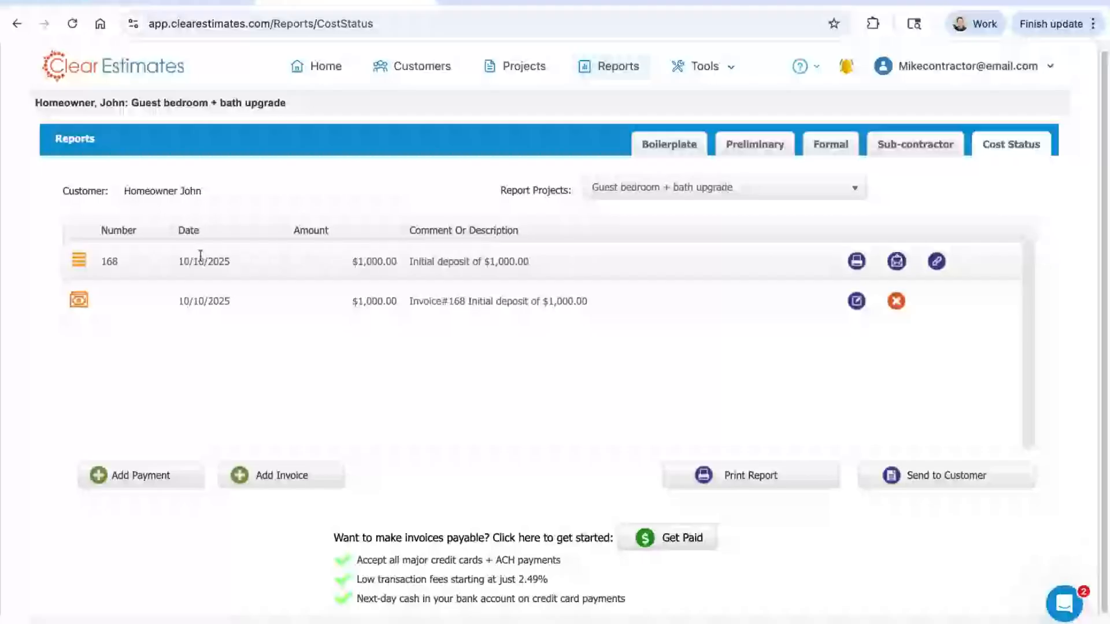
Step: Open the initial deposit invoice's share link in a new tab, check its payment status, and close the page and dialog
left_click(937, 262)
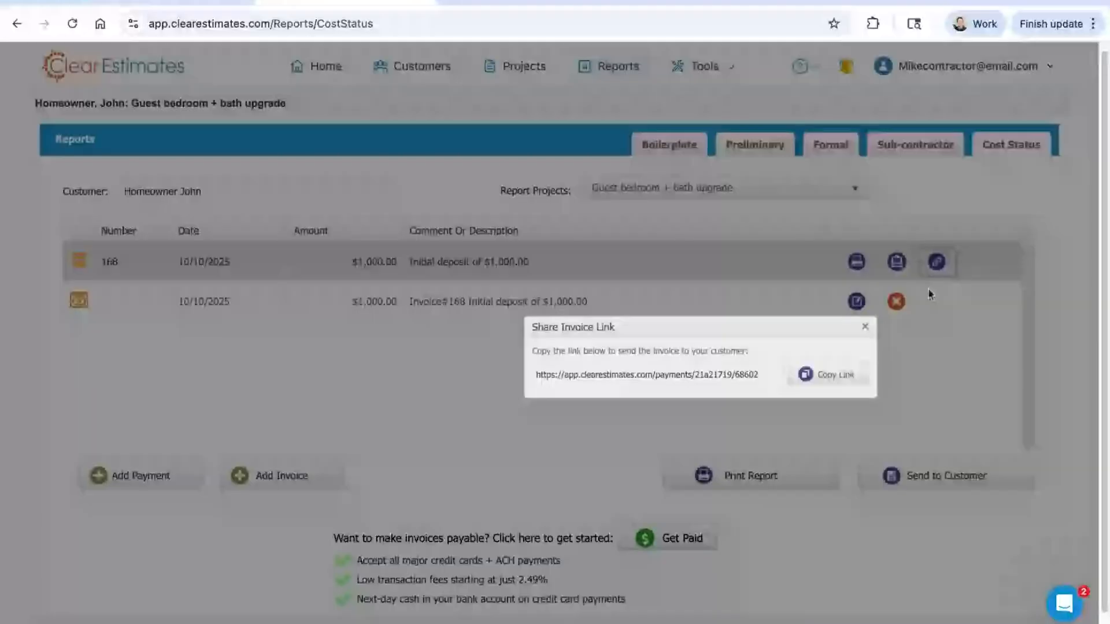
triple_click(766, 378)
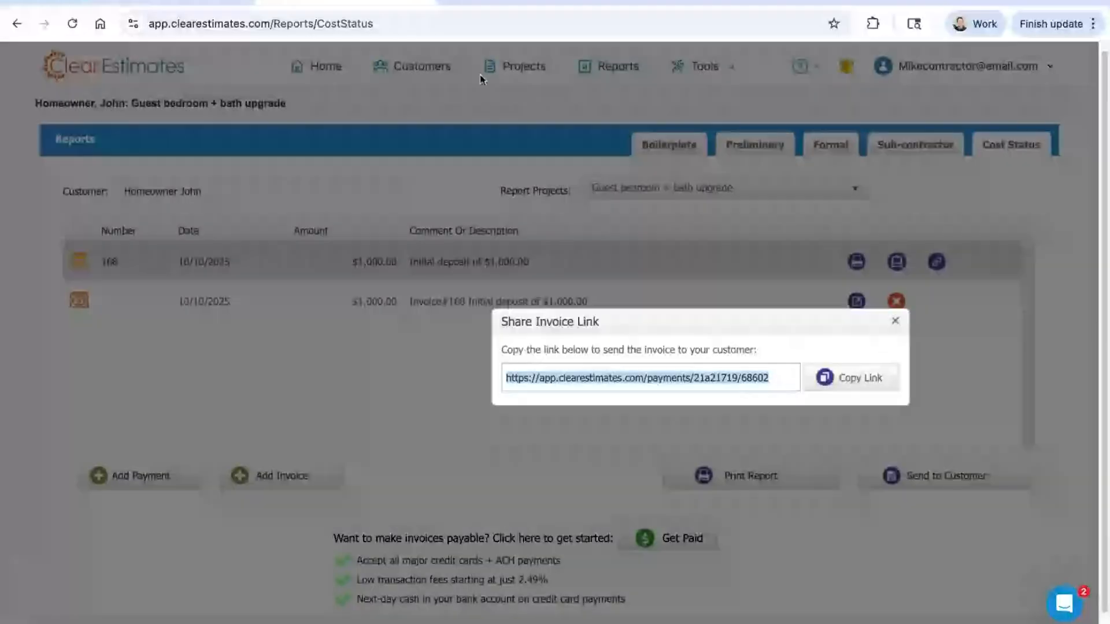
left_click(452, 2)
key("ctrl+v")
key("Return")
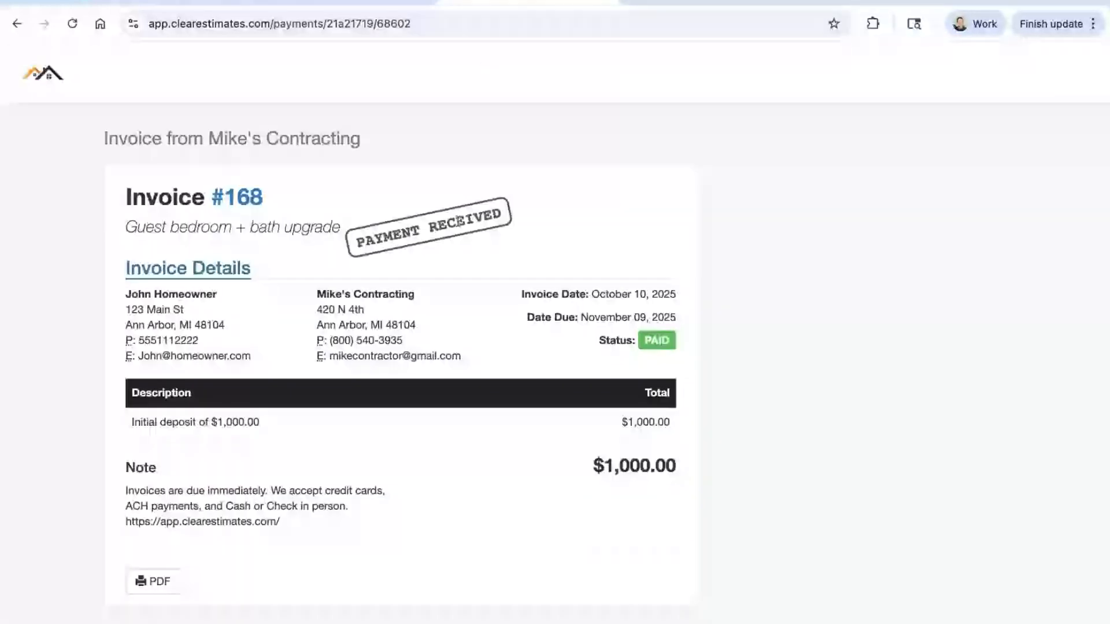
triple_click(504, 213)
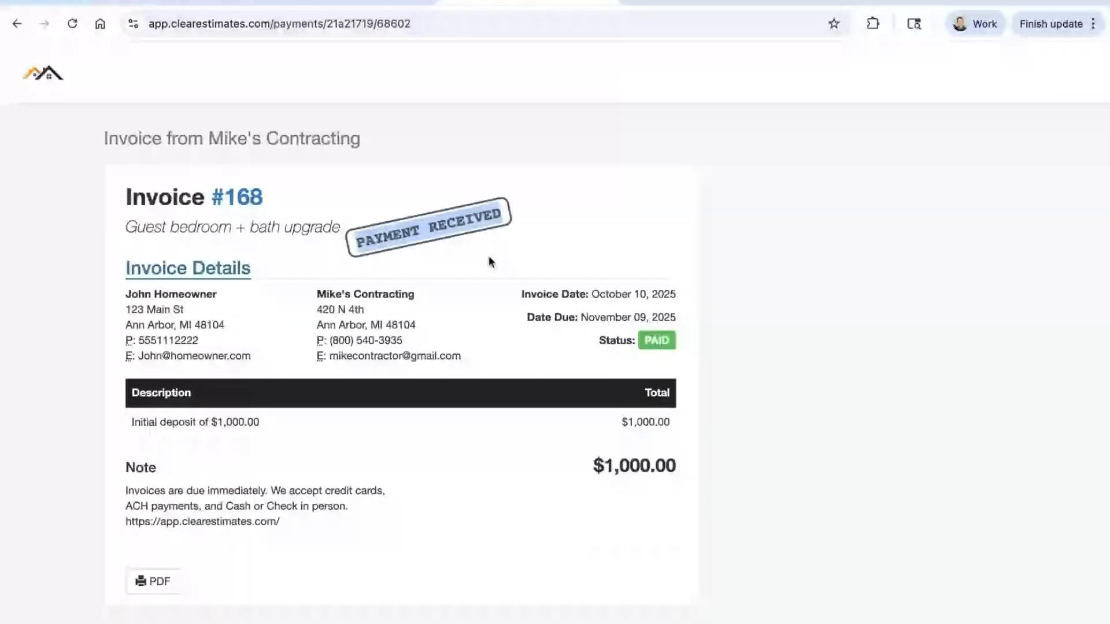
left_click(704, 341)
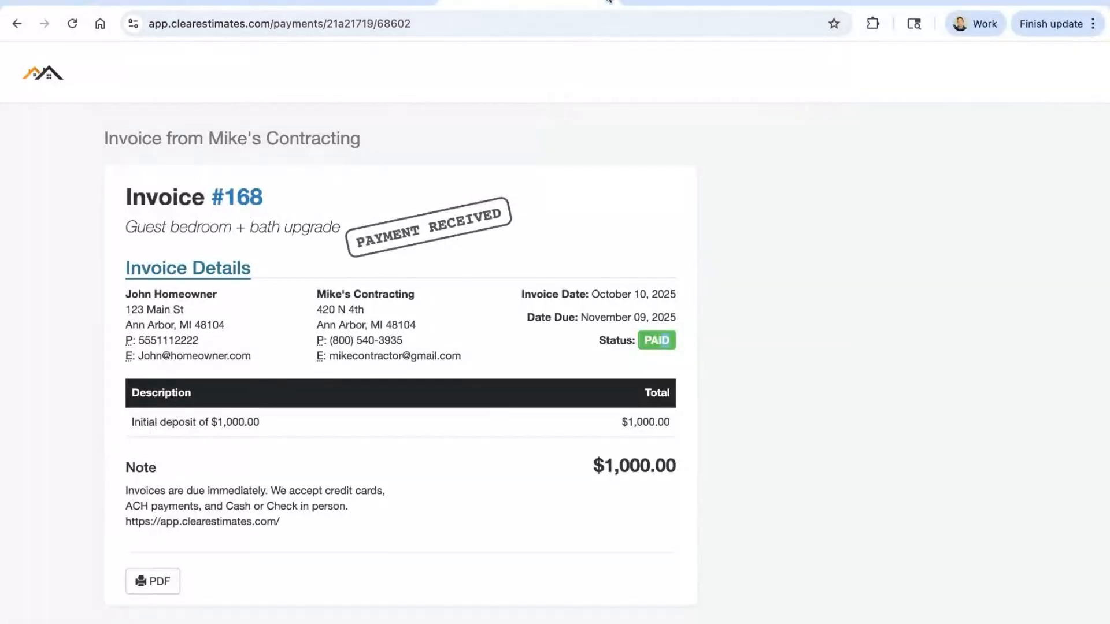
left_click(609, 2)
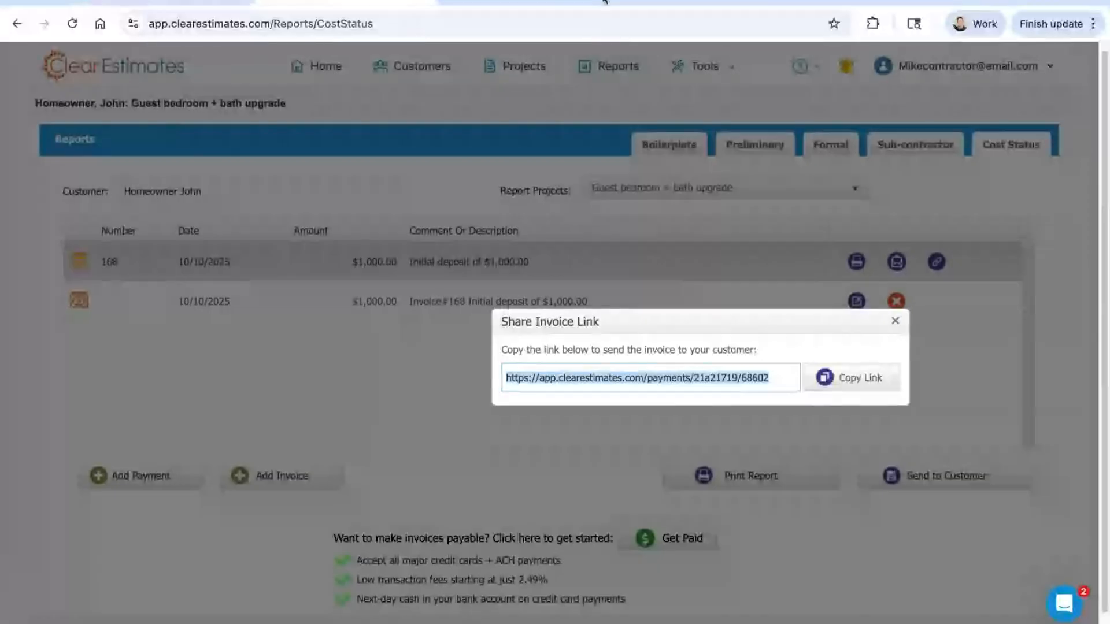
left_click(896, 319)
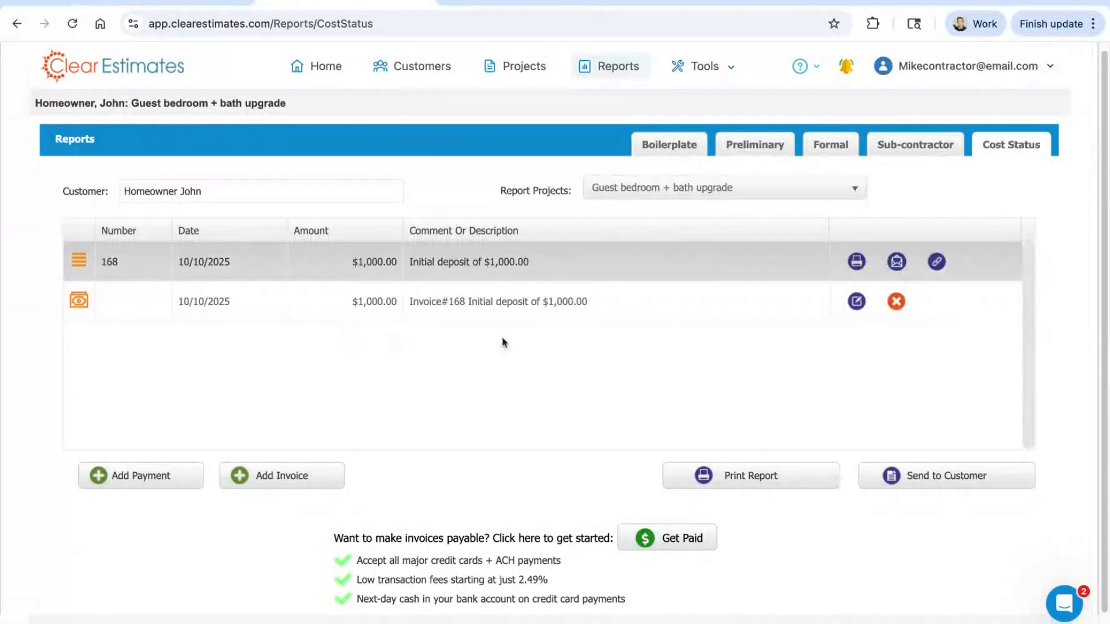
Step: Generate the printable Cost Status Report for the guest bedroom and bath project
left_click(754, 480)
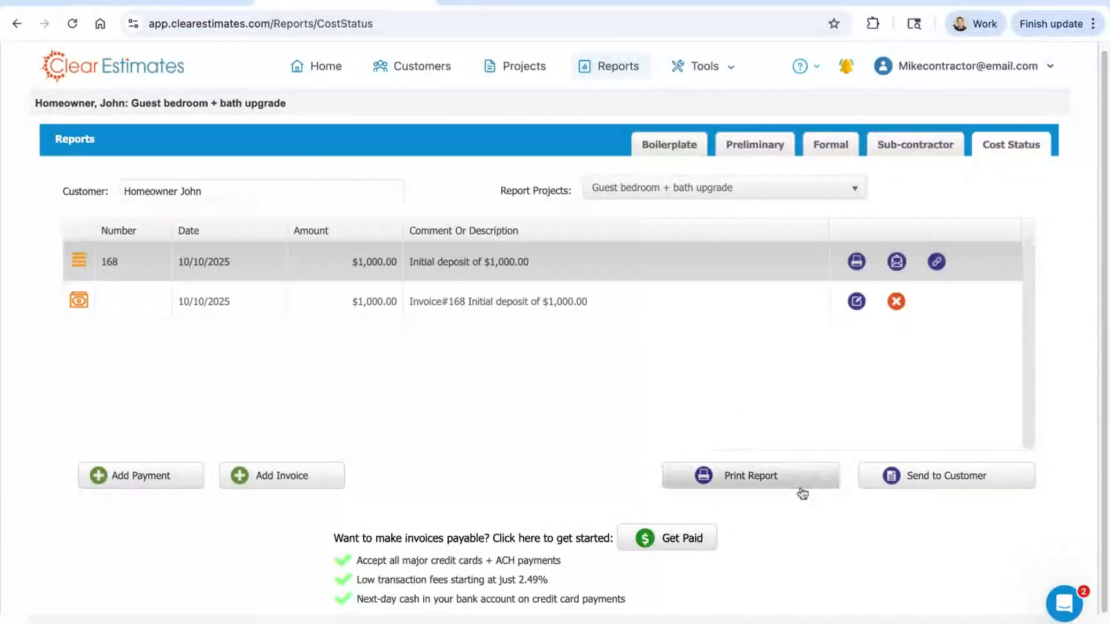
left_click(744, 481)
left_click(744, 481)
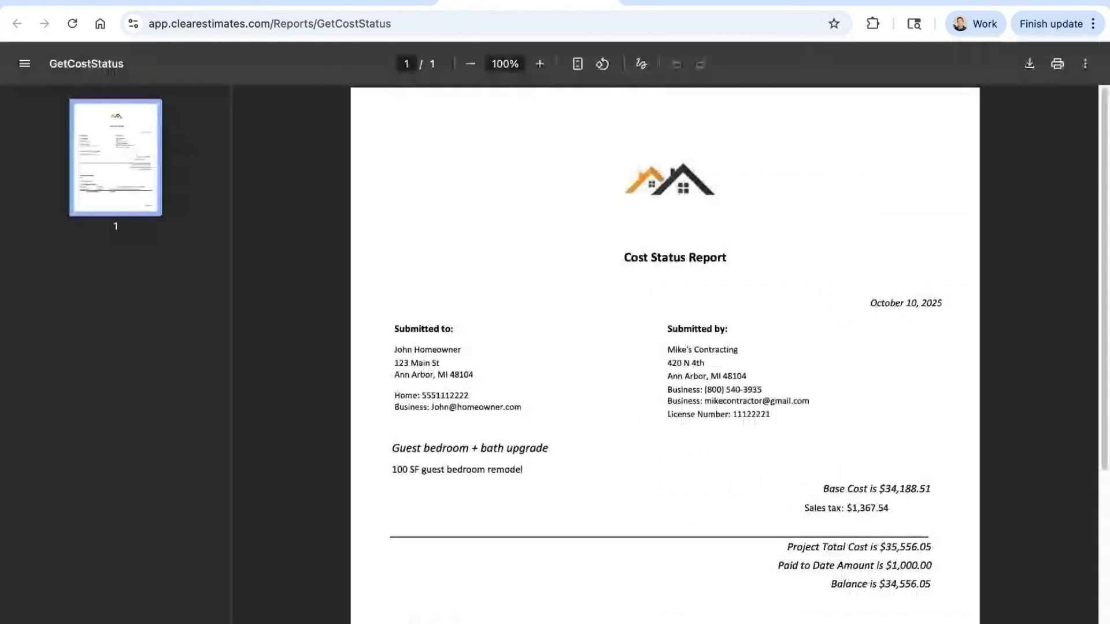
Step: Examine the Cost Status Report's project total, paid amount, balance and invoice and payment history, and close the report
scroll(793, 248, "down", 2)
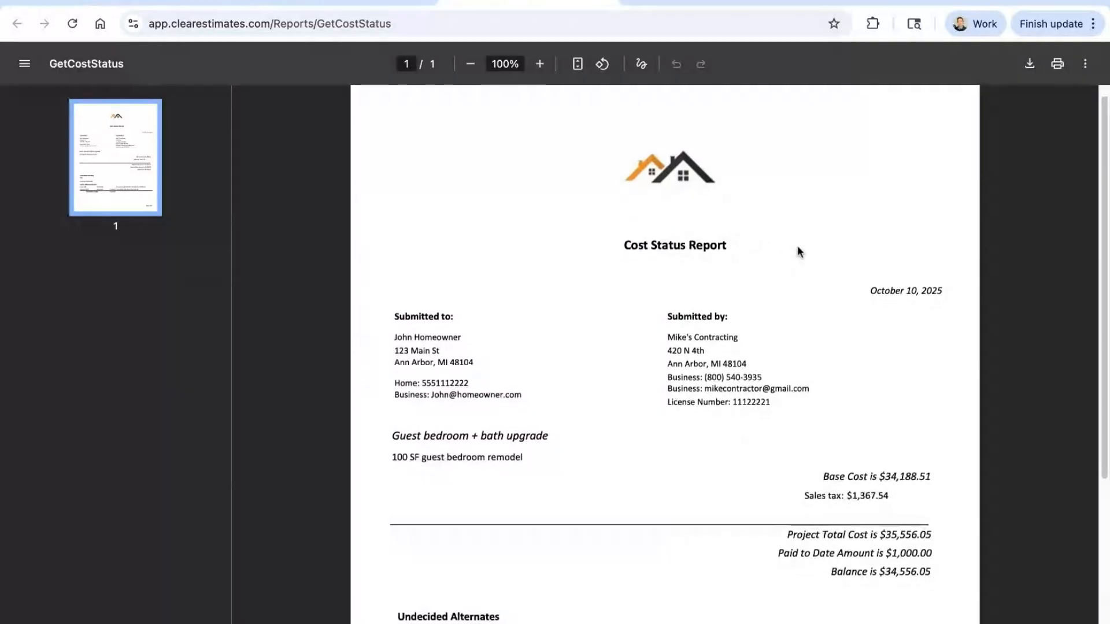
scroll(801, 252, "down", 5)
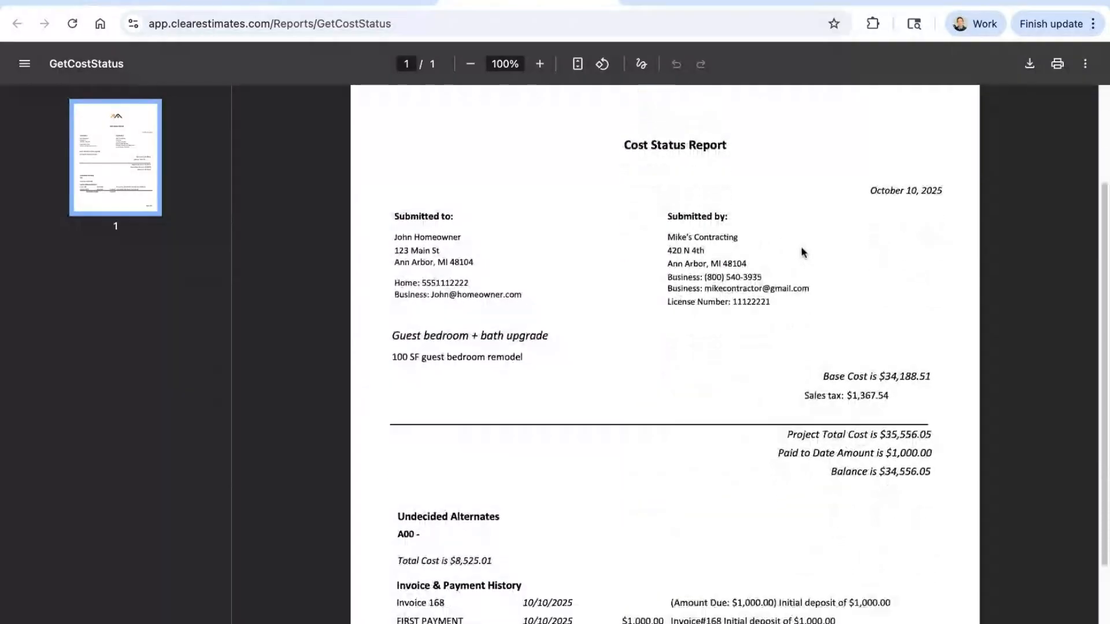
left_click_drag(397, 484, 464, 504)
left_click_drag(622, 523, 665, 523)
left_click_drag(928, 318, 874, 336)
double_click(935, 317)
left_click_drag(936, 355, 867, 355)
left_click(865, 398)
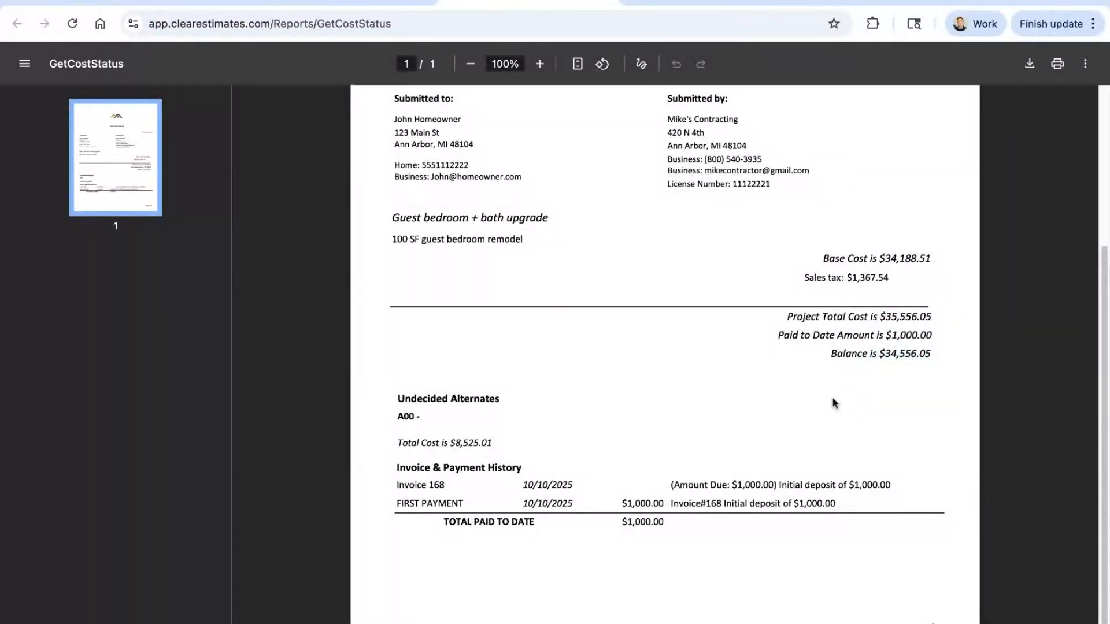
scroll(834, 403, "up", 1)
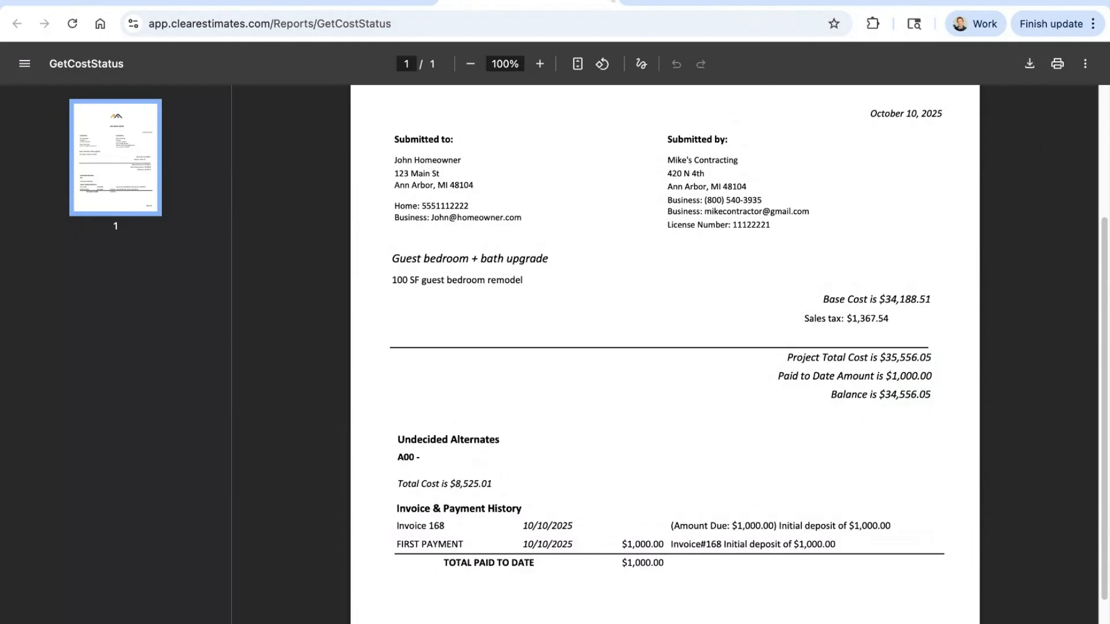
left_click(612, 1)
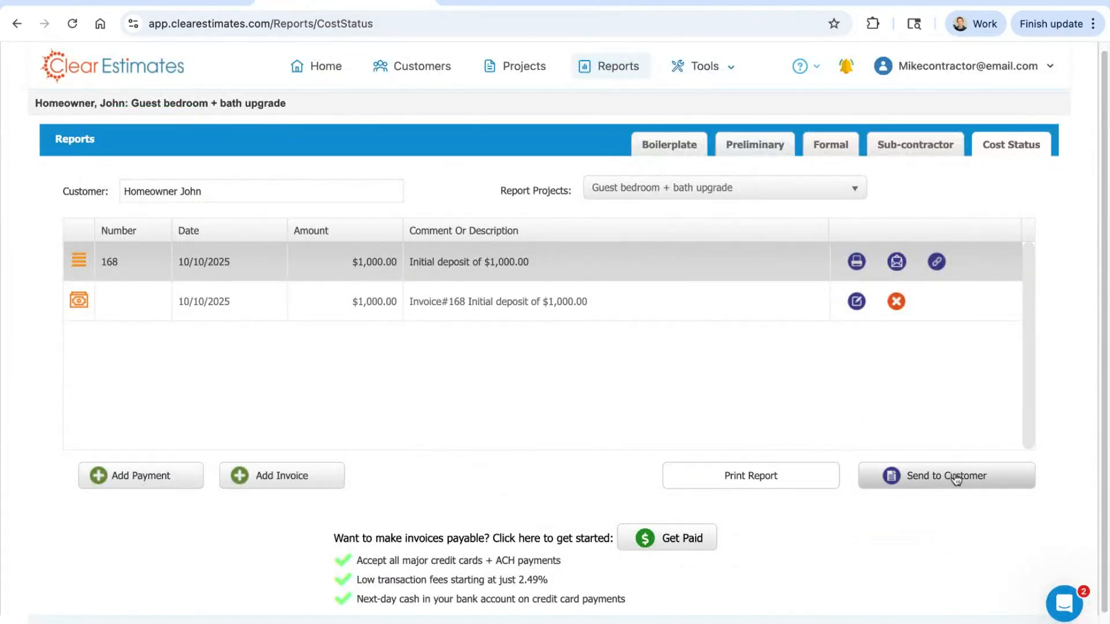
left_click(769, 476)
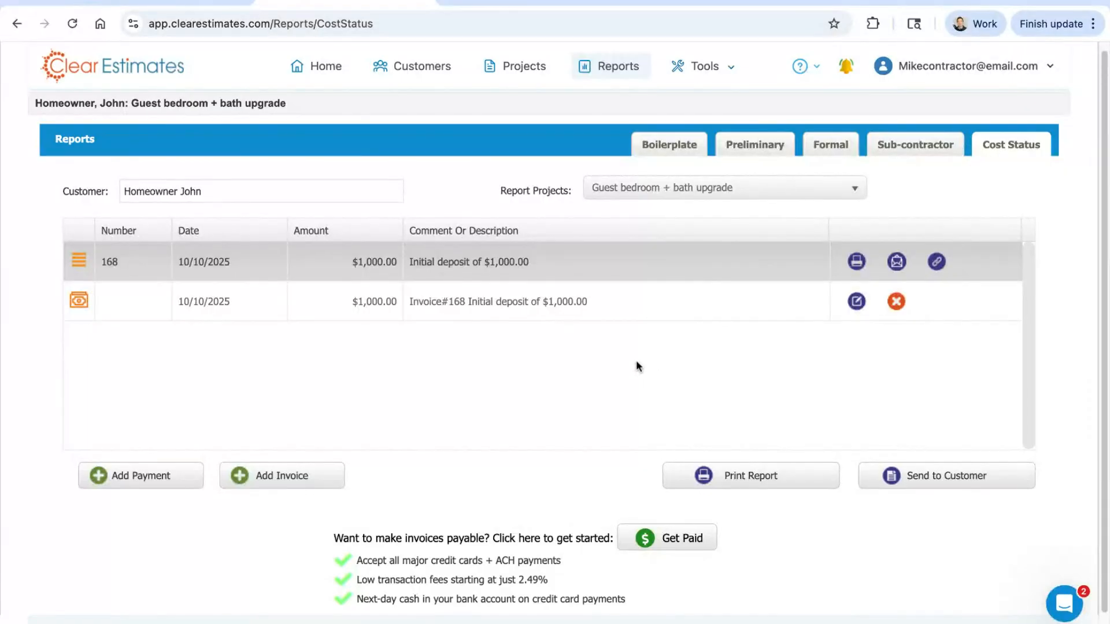
scroll(639, 358, "down", 1)
scroll(602, 312, "down", 1)
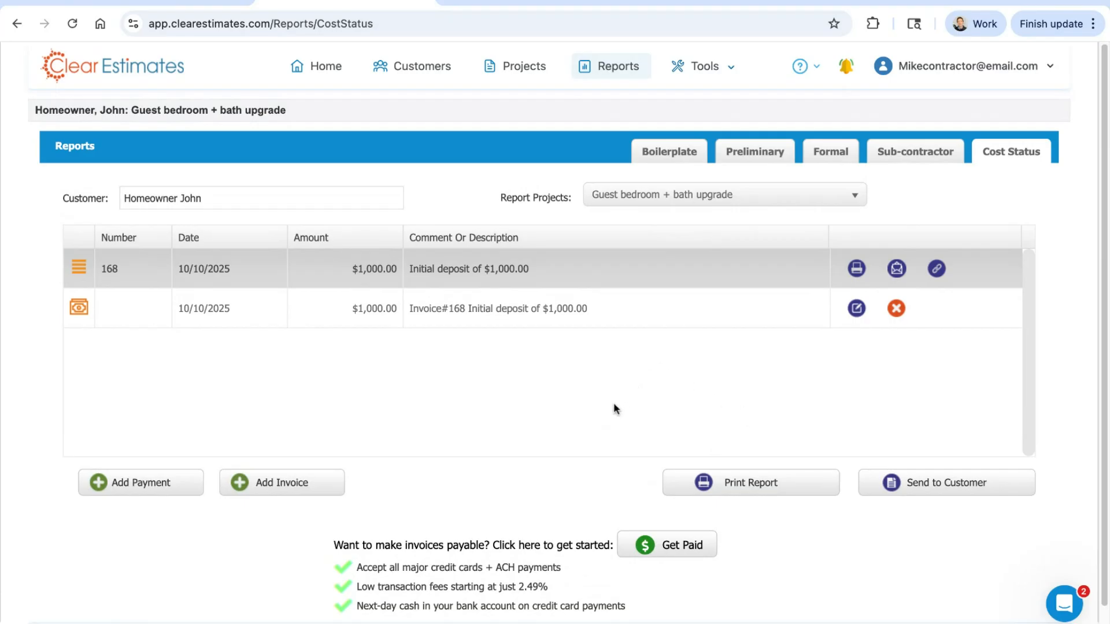
Step: View the company data in the Options tool and return to the guest bedroom and bath project overview
left_click(507, 68)
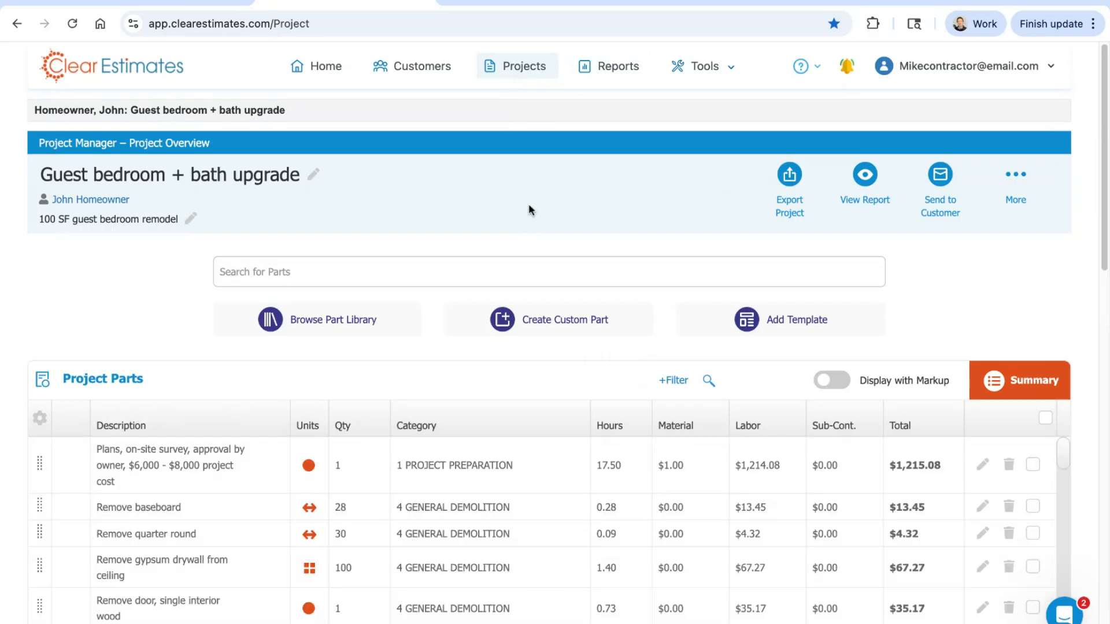
left_click(711, 71)
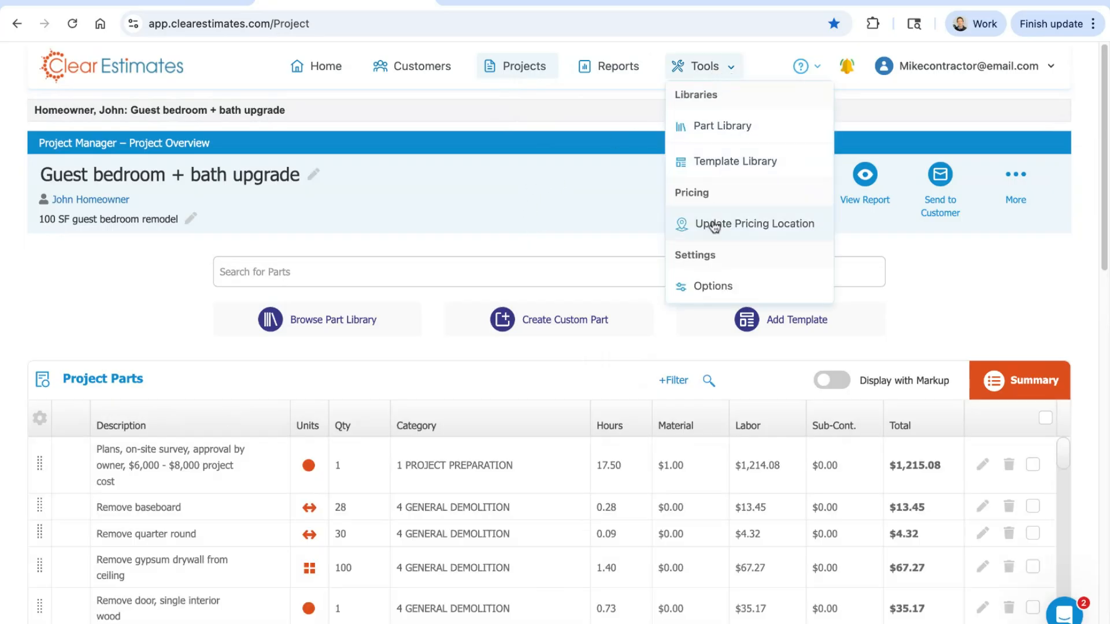
left_click(708, 292)
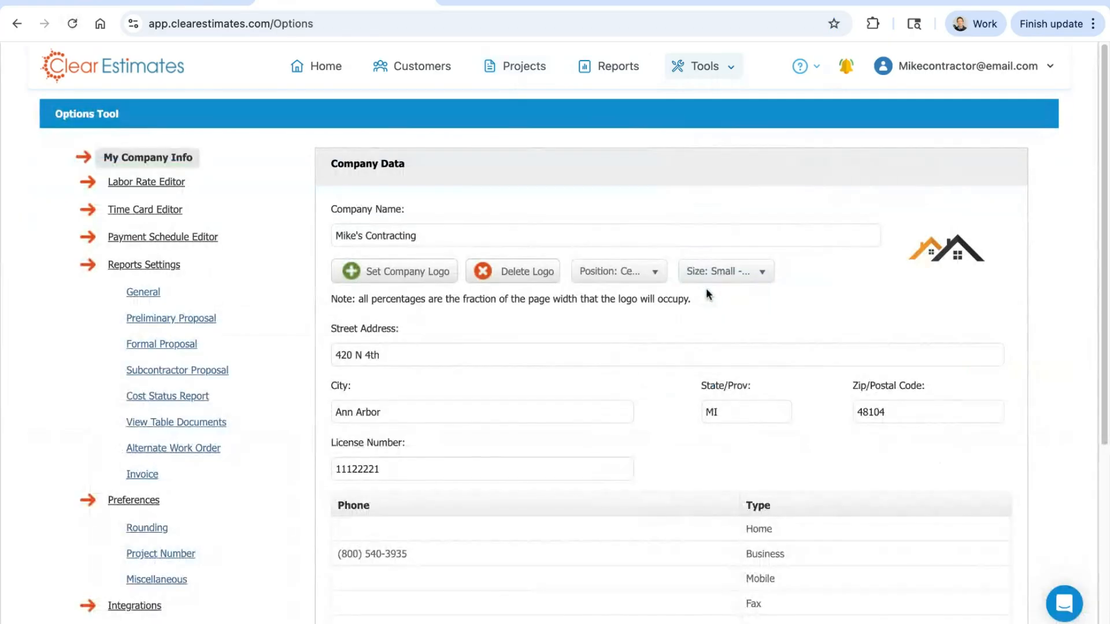
left_click(699, 68)
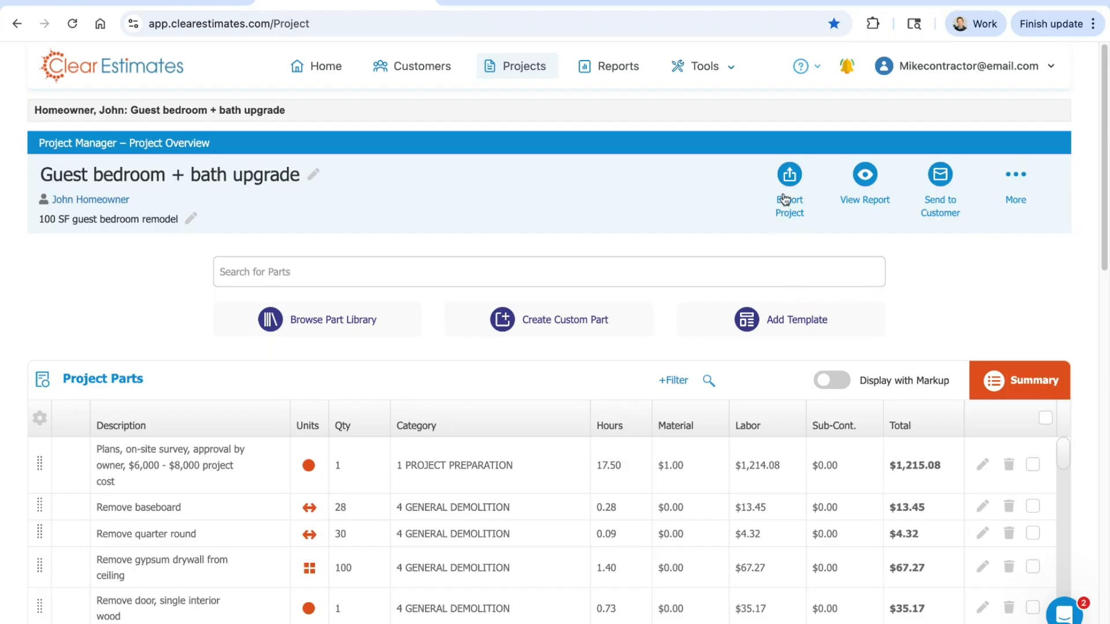
Step: Export the guest bedroom and bath project to BuilderTrend with markup included
left_click(790, 175)
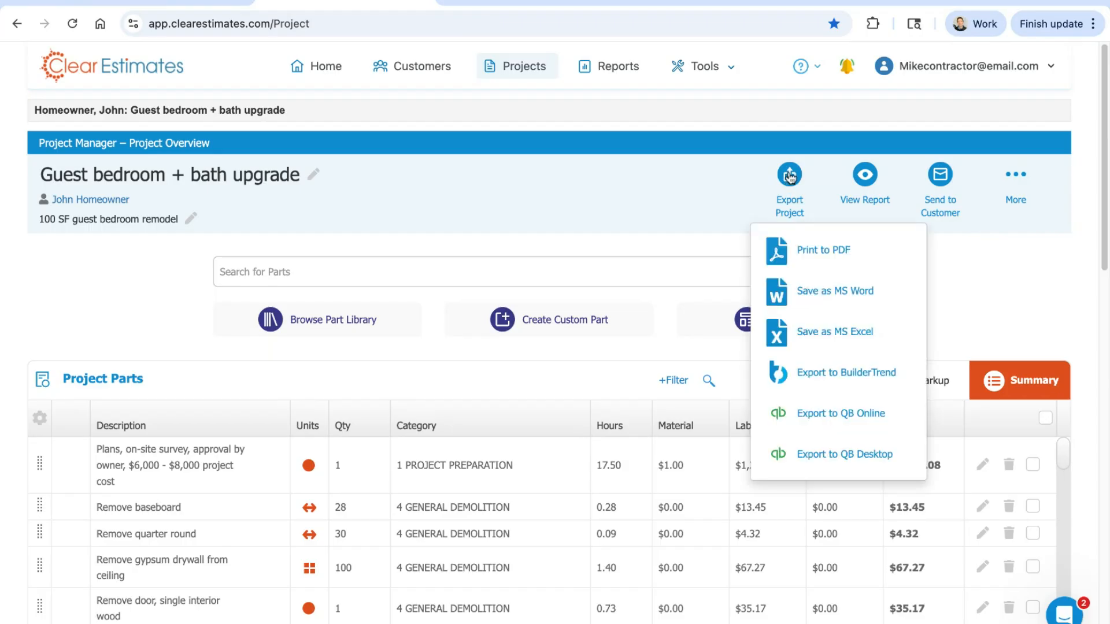
left_click(796, 184)
left_click(796, 184)
left_click(807, 376)
left_click(496, 122)
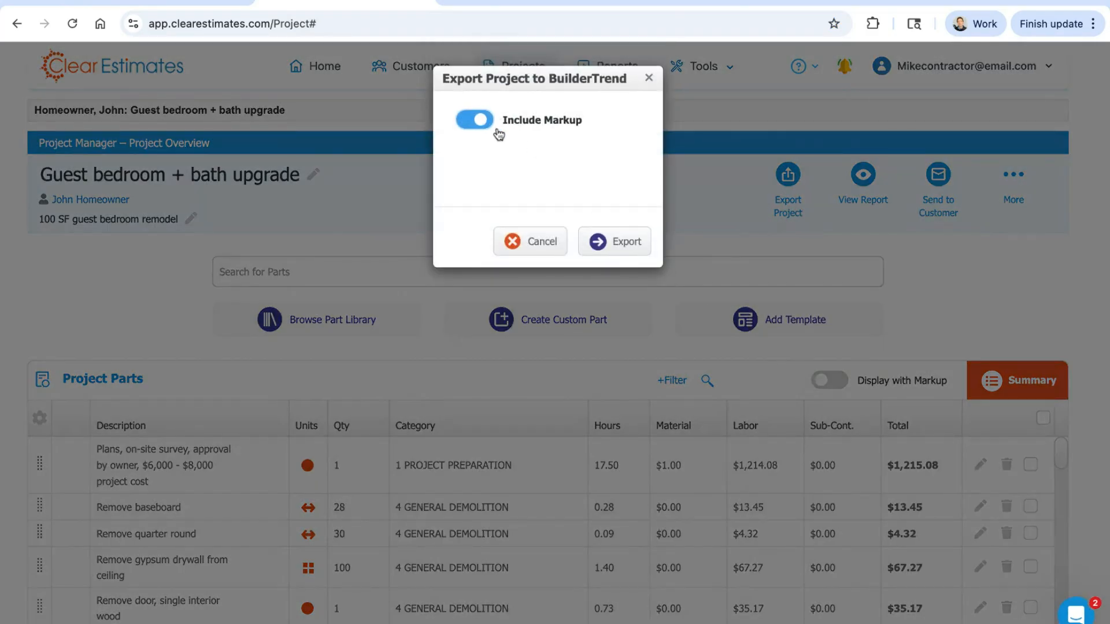
left_click(617, 244)
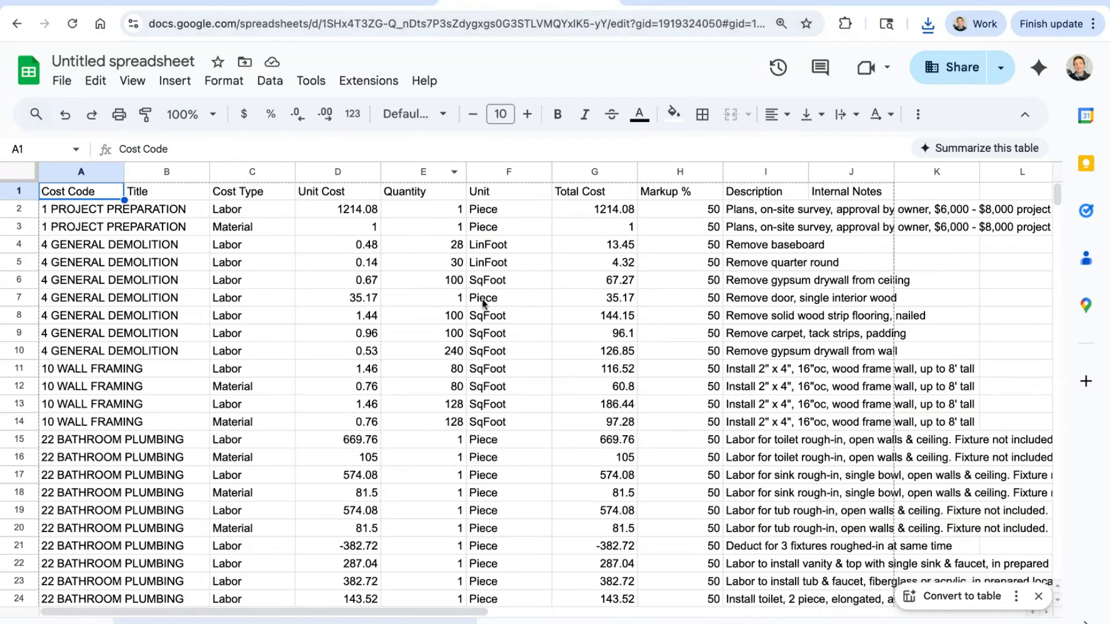
Step: Check the unit values and the project preparation labor and material rows in the exported estimate in Google Sheets
left_click(477, 336)
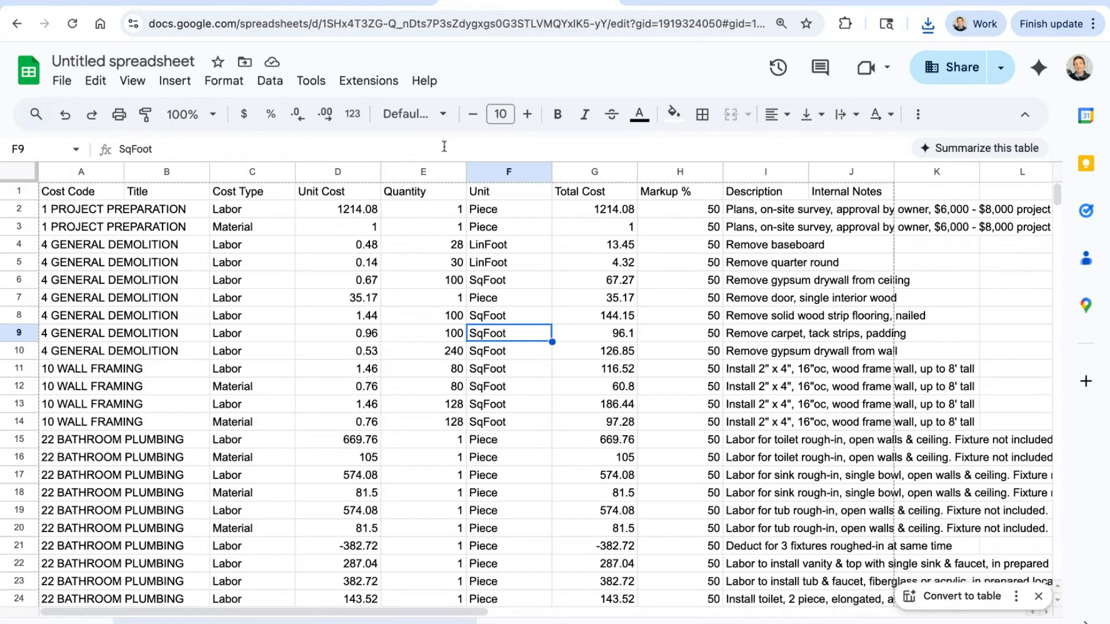
key("Return")
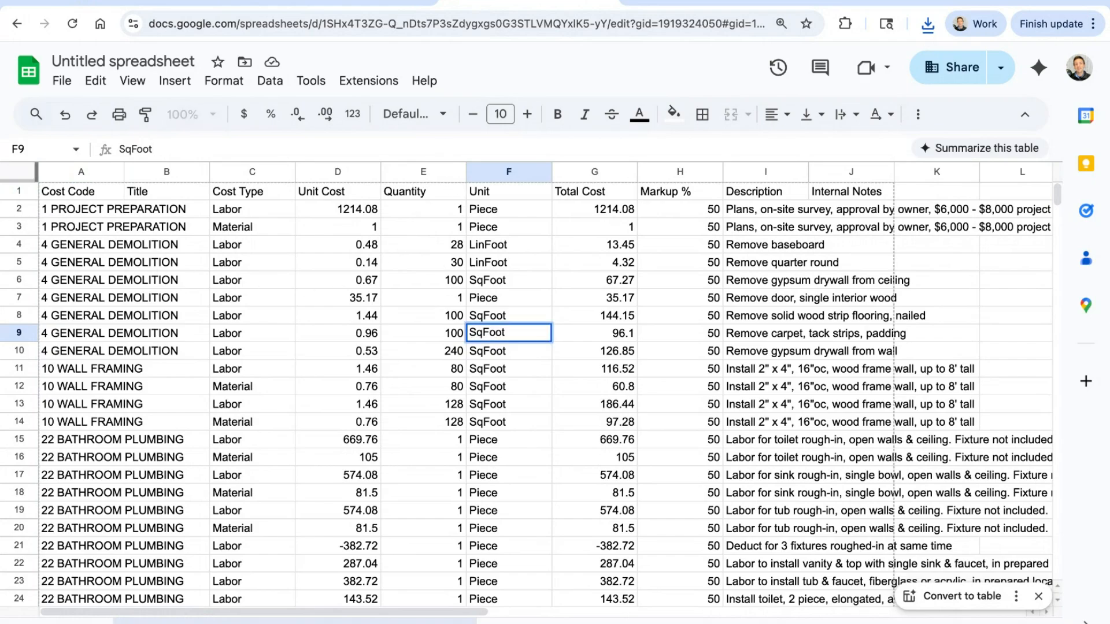
left_click(25, 213)
left_click(24, 230)
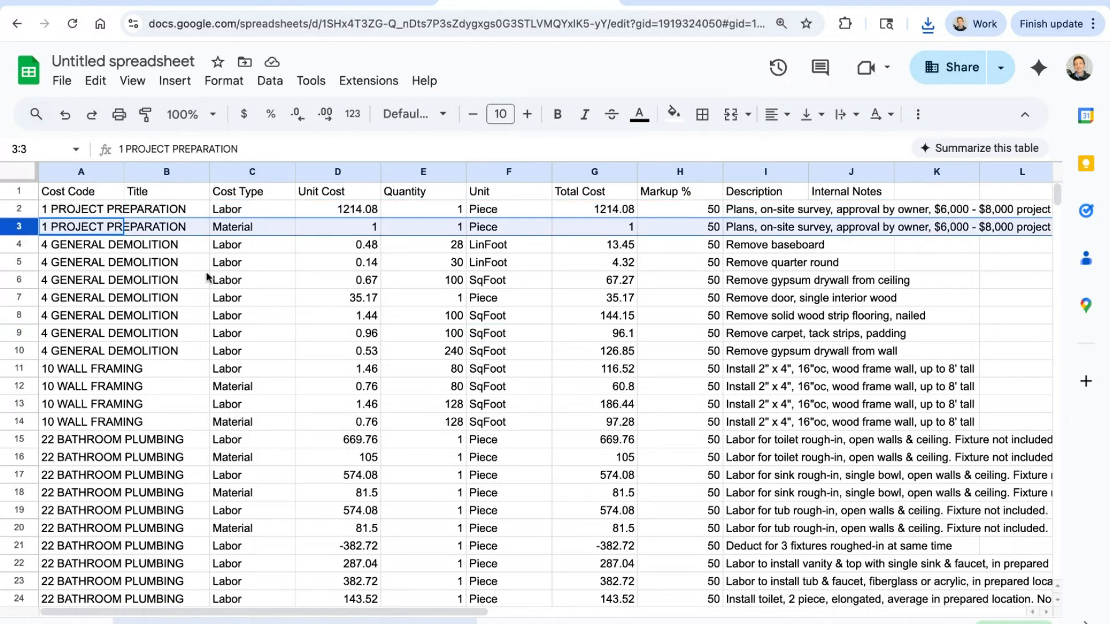
Step: Compare the labor and material rows of the 10 WALL FRAMING parts with their descriptions, and look over the remaining exported rows
left_click(12, 387)
left_click(21, 405)
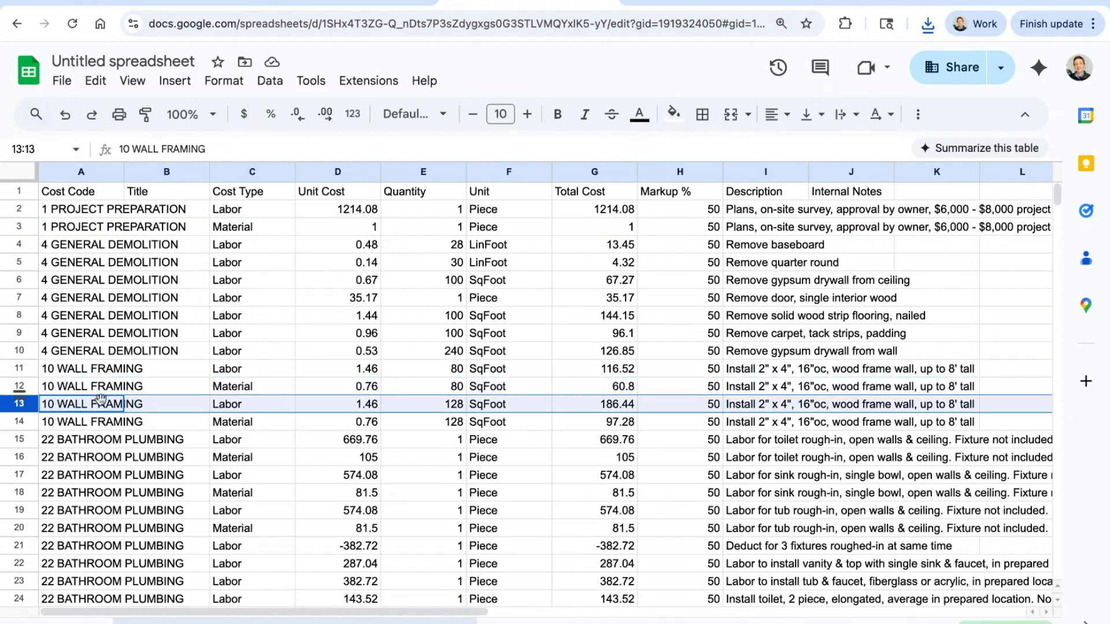
left_click(261, 391)
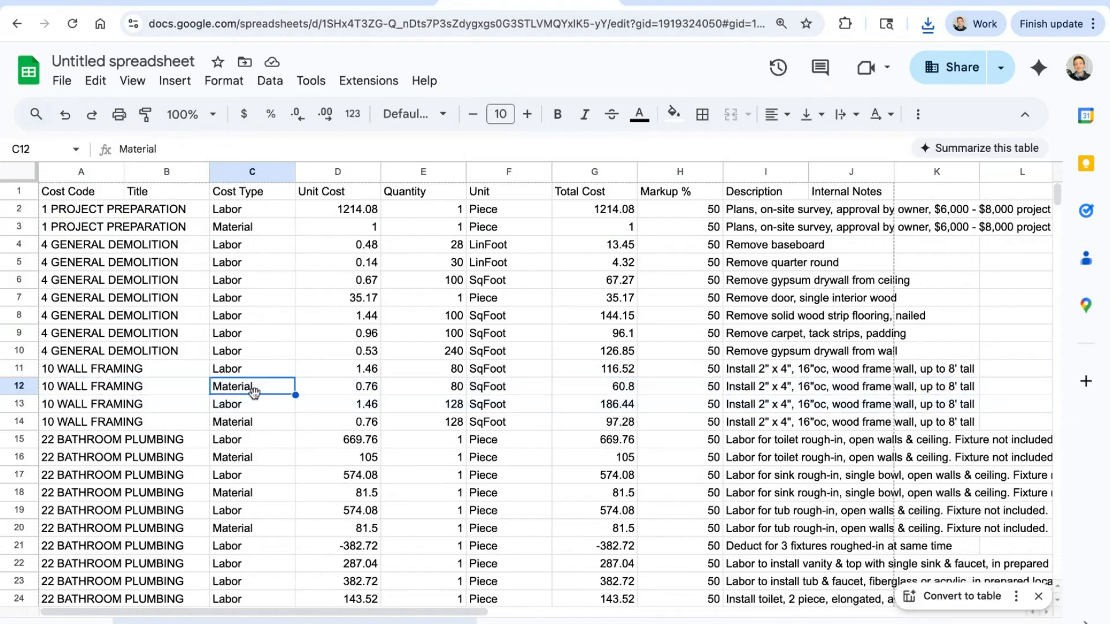
left_click(816, 373)
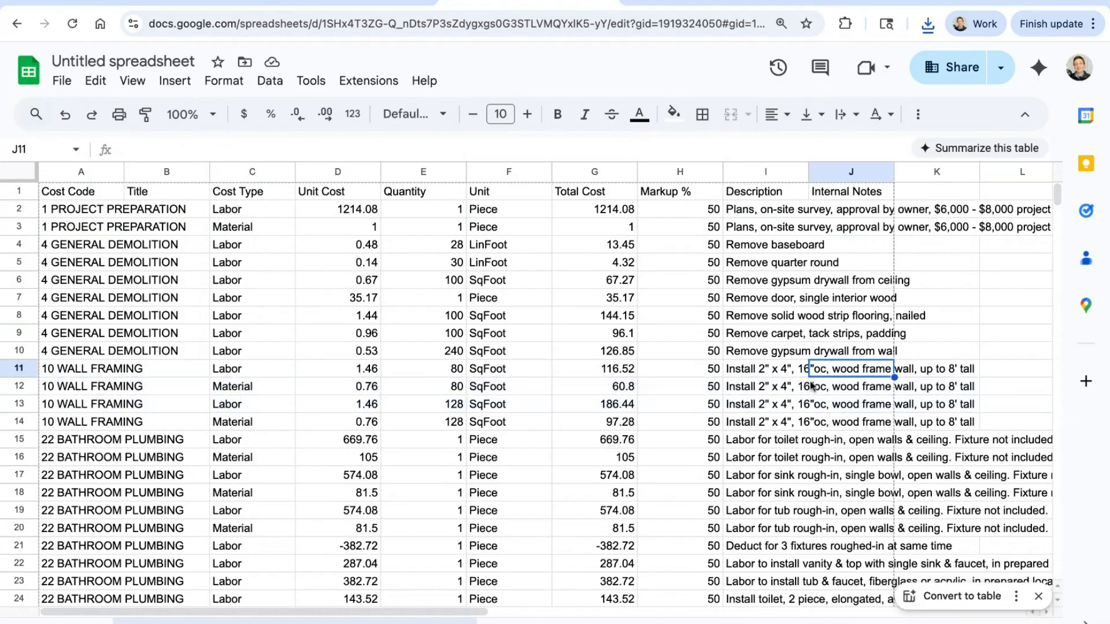
left_click(801, 386)
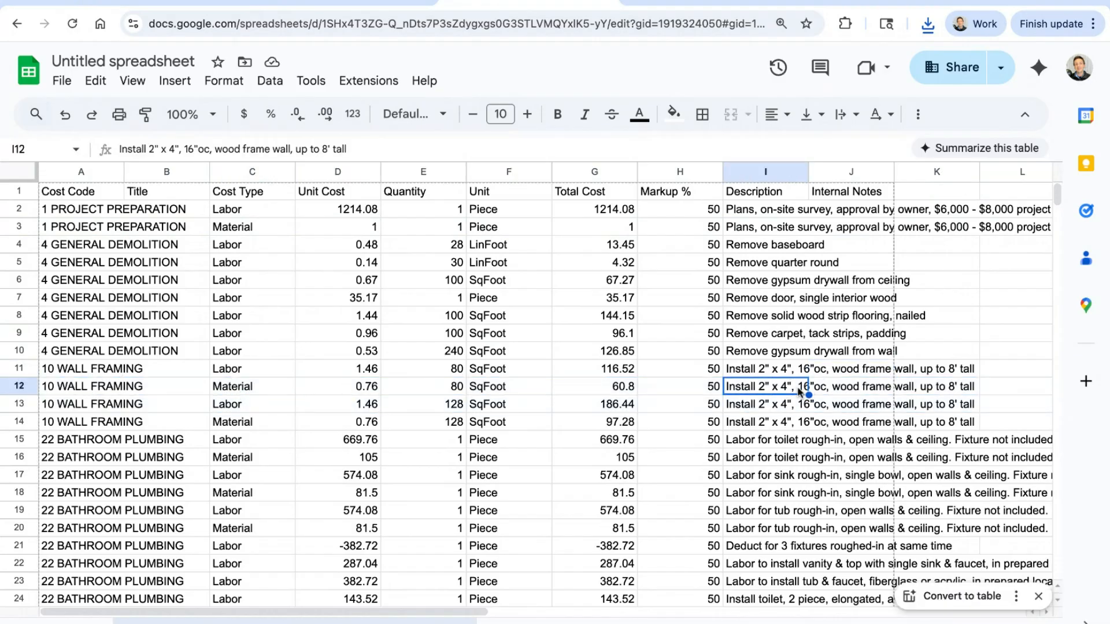
left_click(249, 376)
left_click(252, 388)
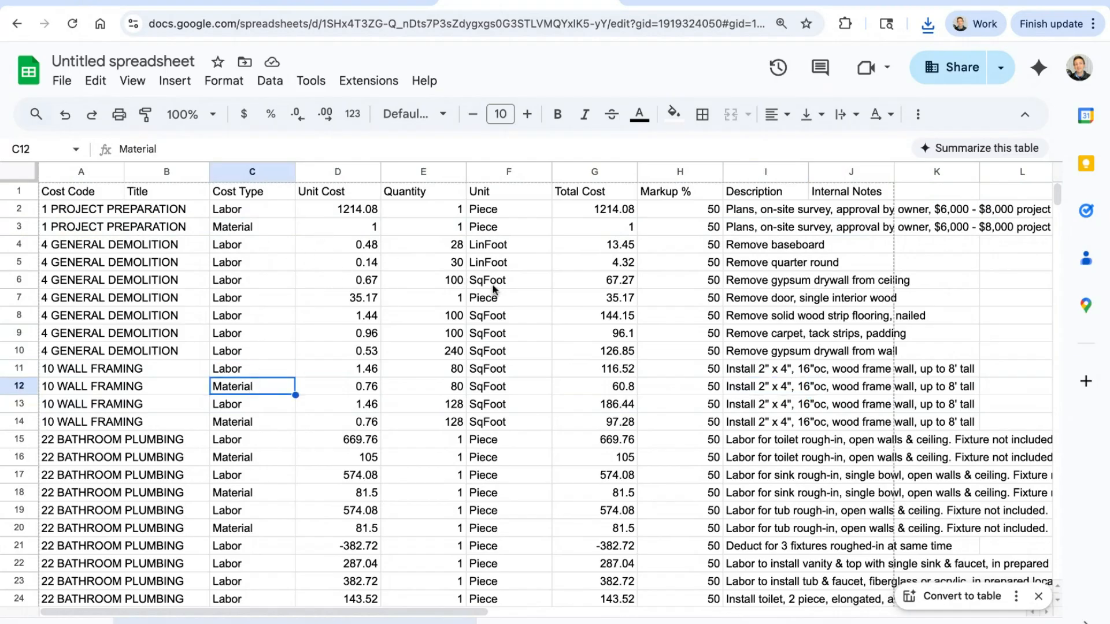
scroll(574, 264, "down", 5)
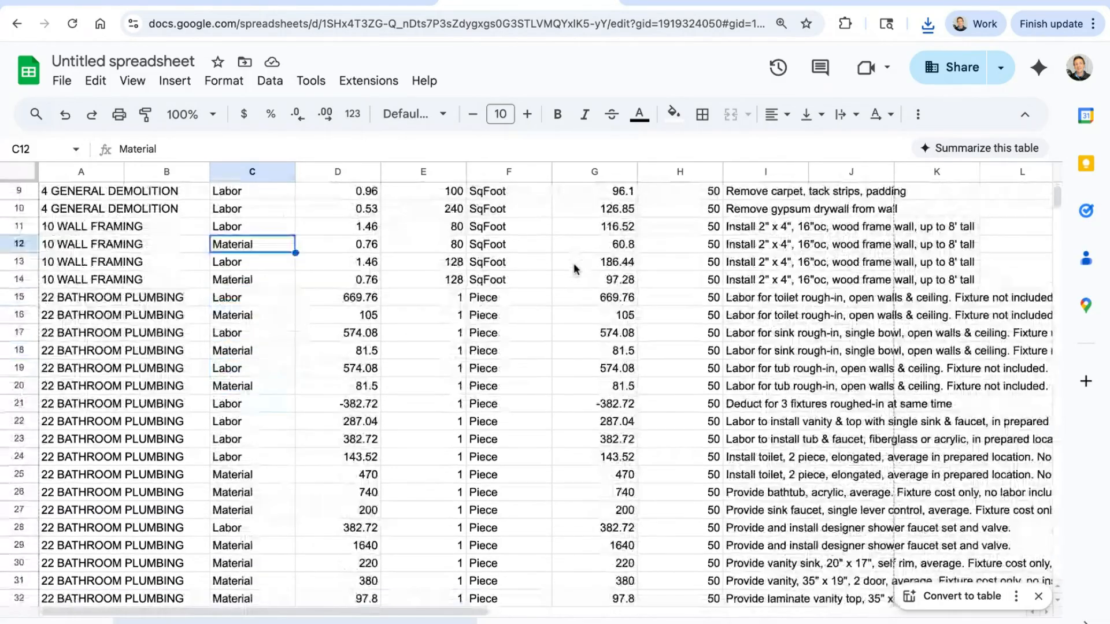
scroll(575, 274, "up", 5)
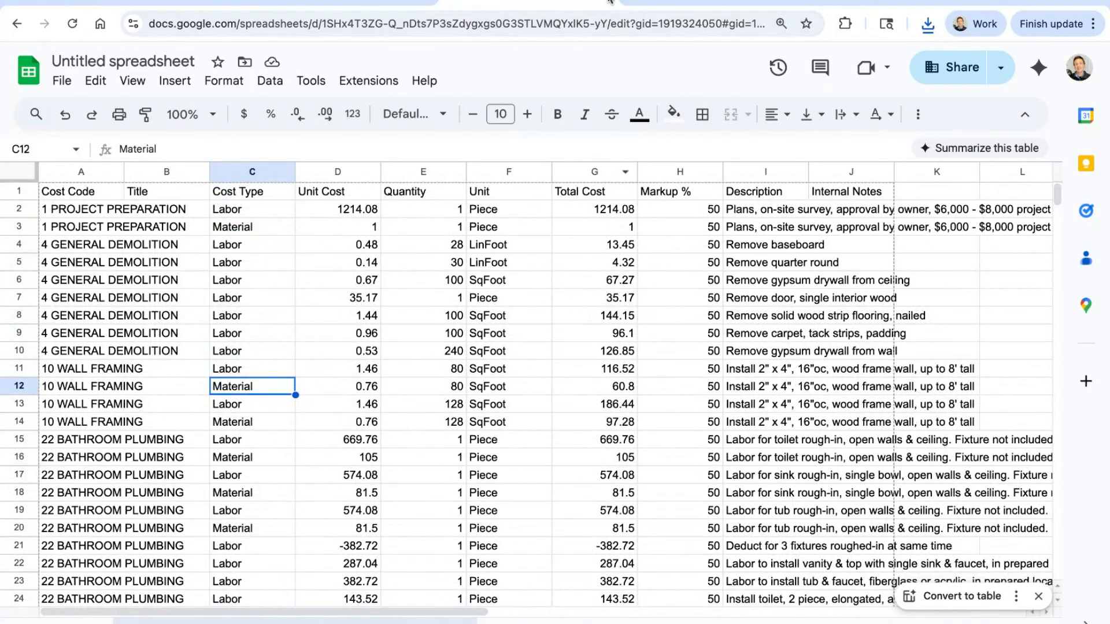
Step: Search the help.clearestimates.com knowledge base for "buildertrend" and open the article How to Export an Estimate to BuilderTrend
left_click(564, 23)
type("help.clearestimates.com")
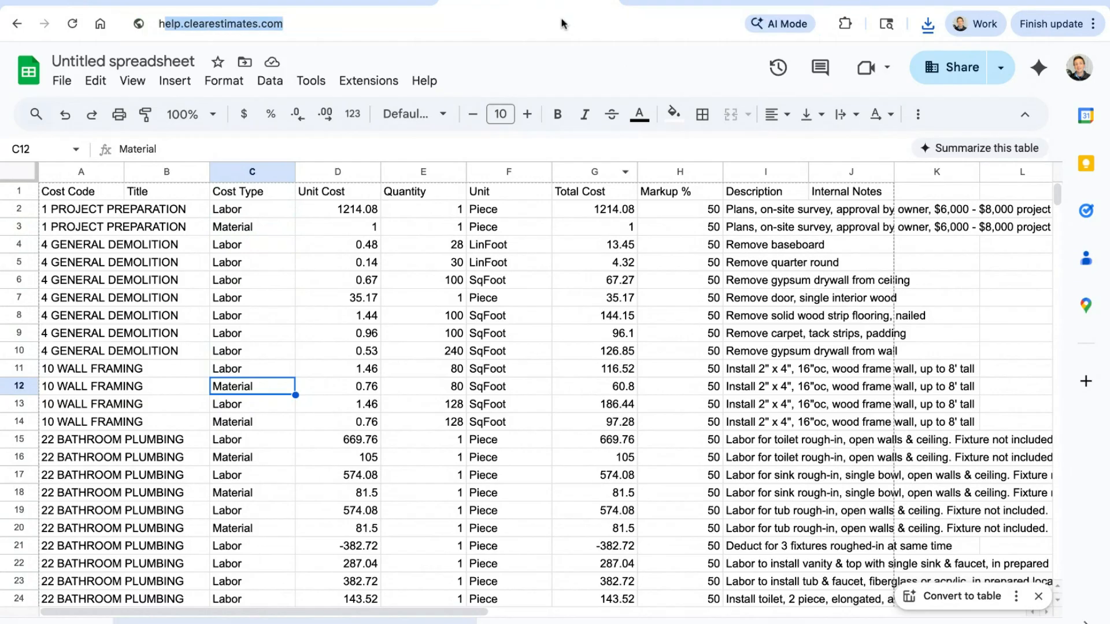
key("Return")
type("b")
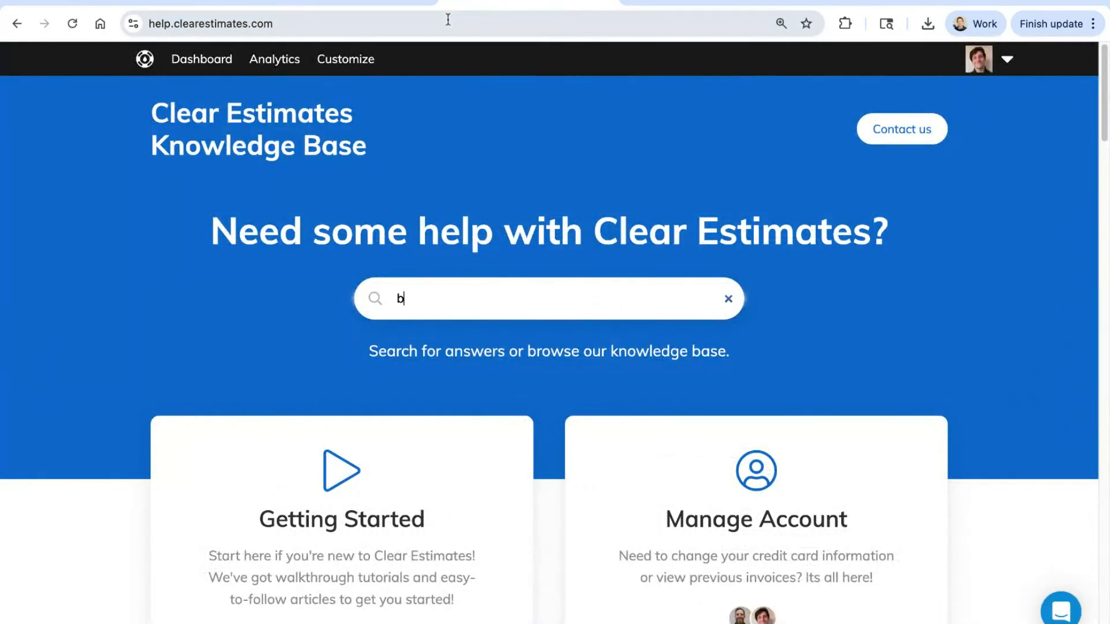
type("uildertrend")
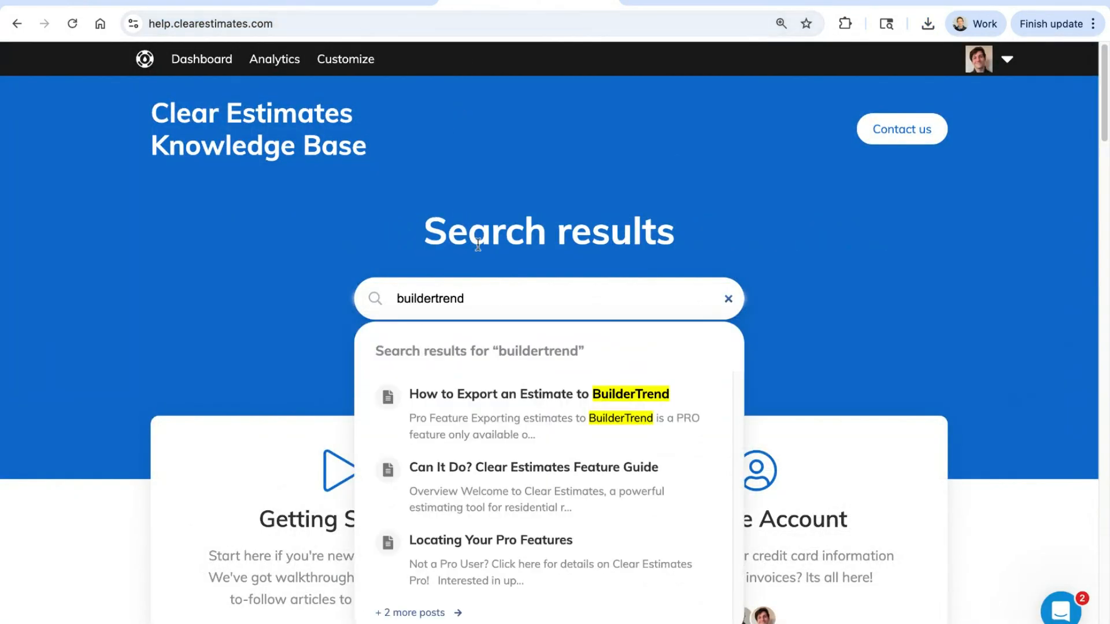
left_click(536, 407)
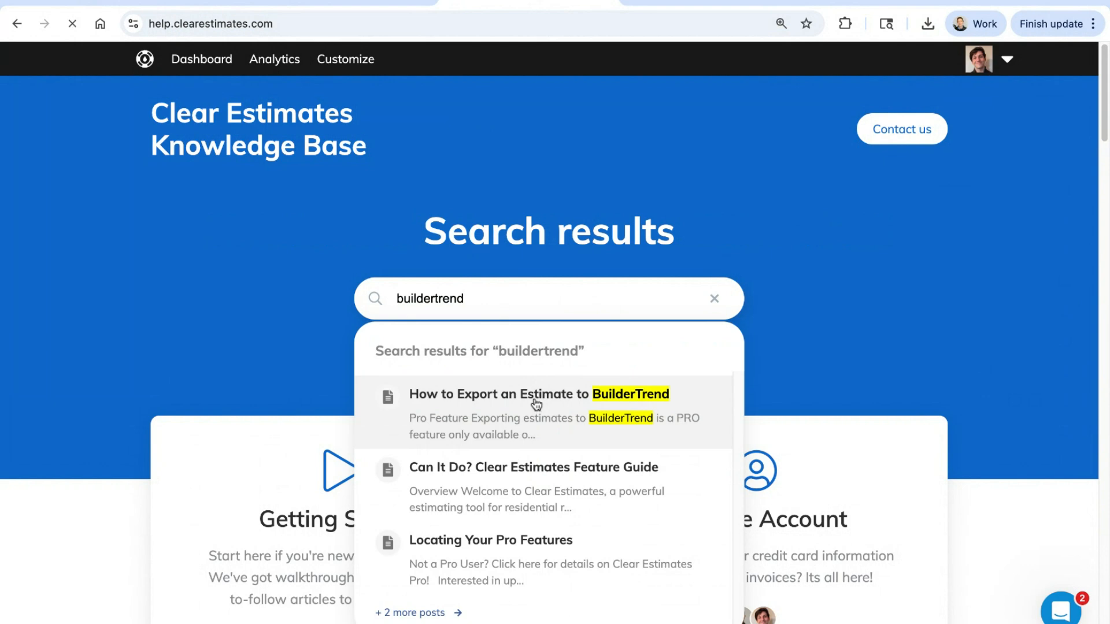
Step: Read the article's instructions on importing the Clear Estimates file into BuilderTrend and mapping the cost codes
scroll(669, 224, "down", 10)
scroll(669, 223, "down", 10)
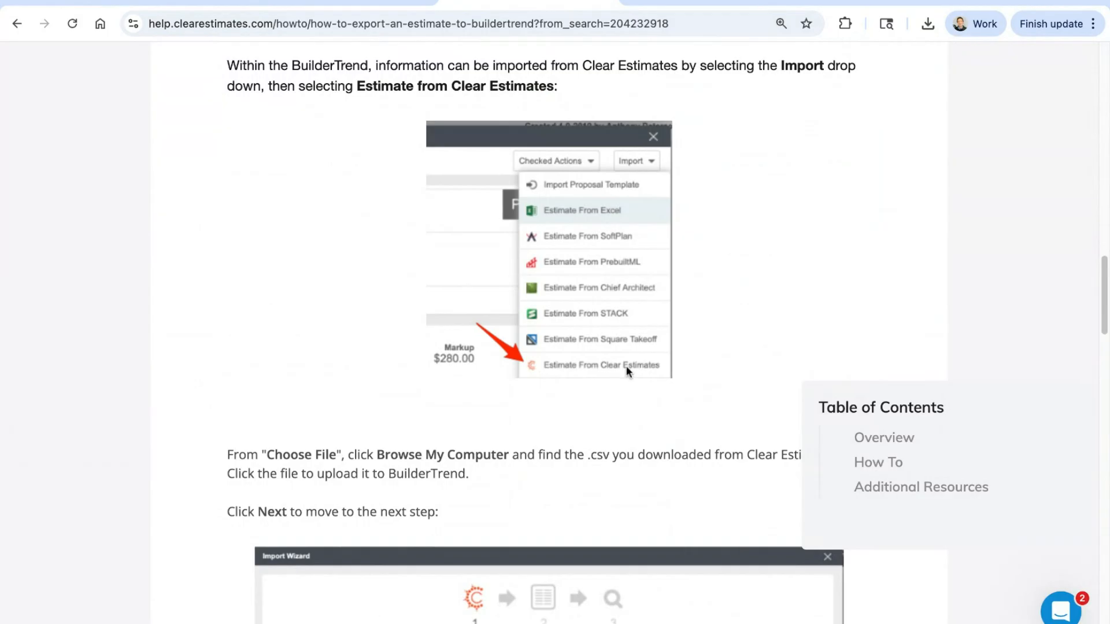
scroll(710, 359, "down", 5)
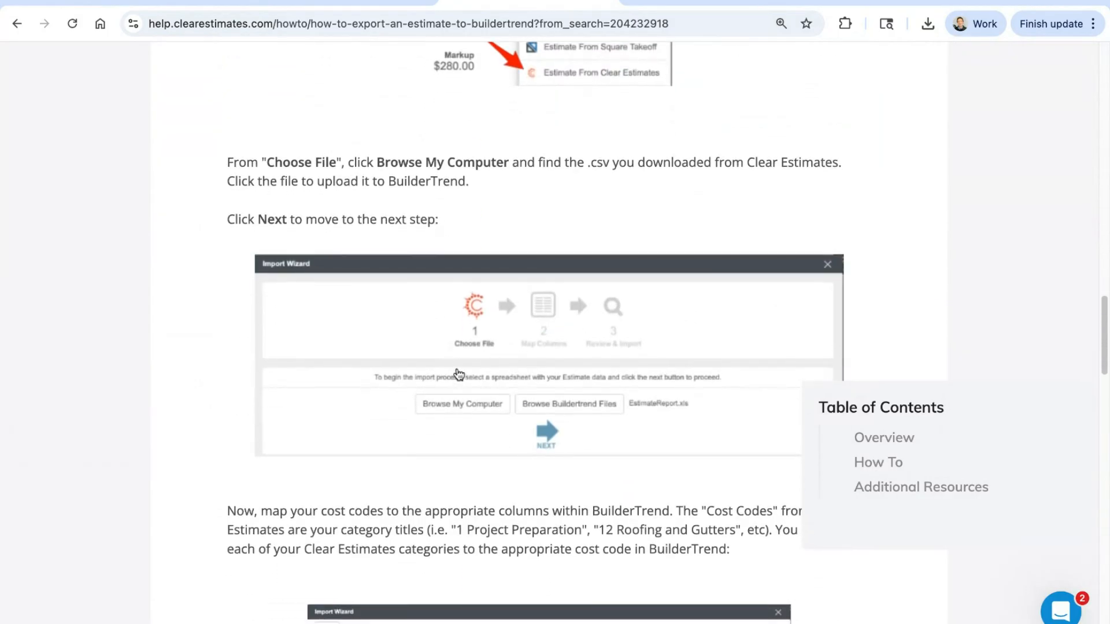
scroll(458, 370, "down", 1)
scroll(459, 371, "down", 4)
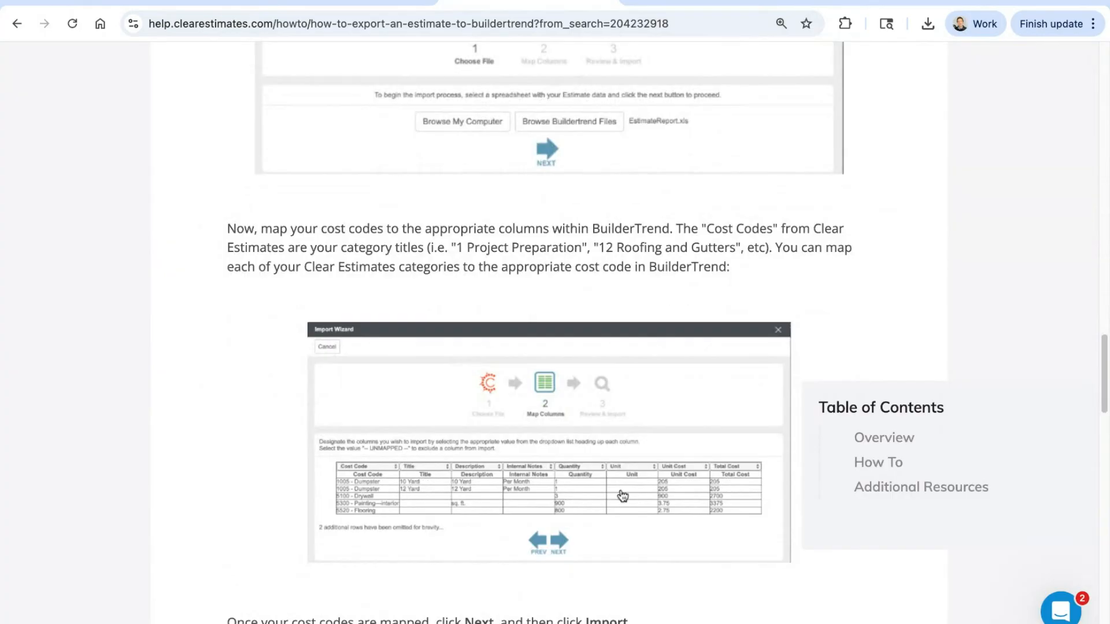
scroll(678, 500, "down", 1)
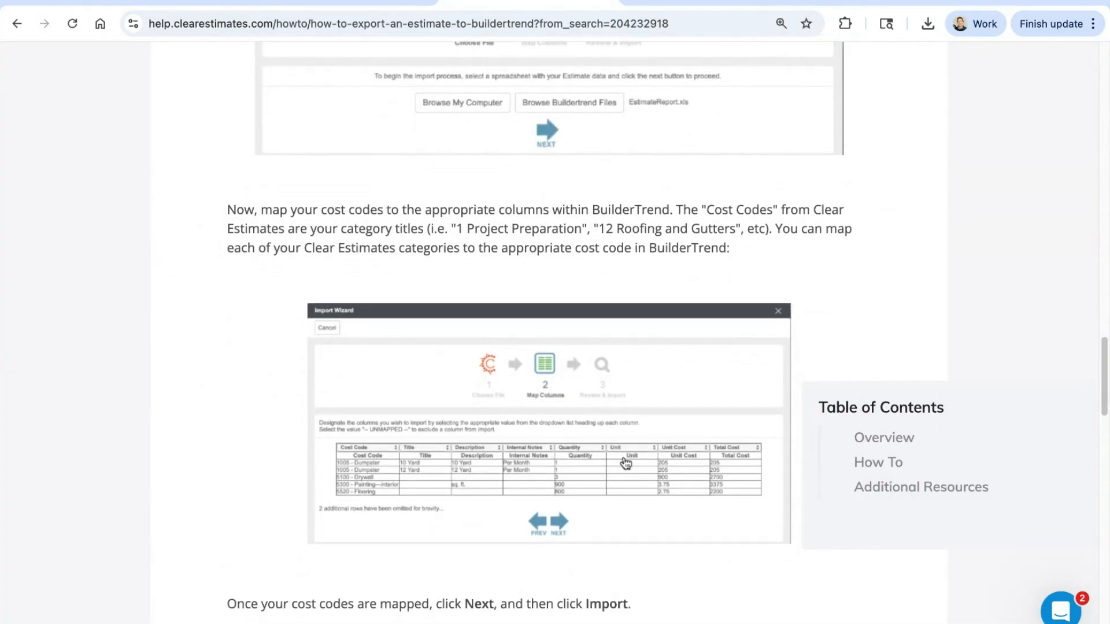
Step: Look over the category names of the parts in the Guest bedroom + bath upgrade project
left_click(364, 8)
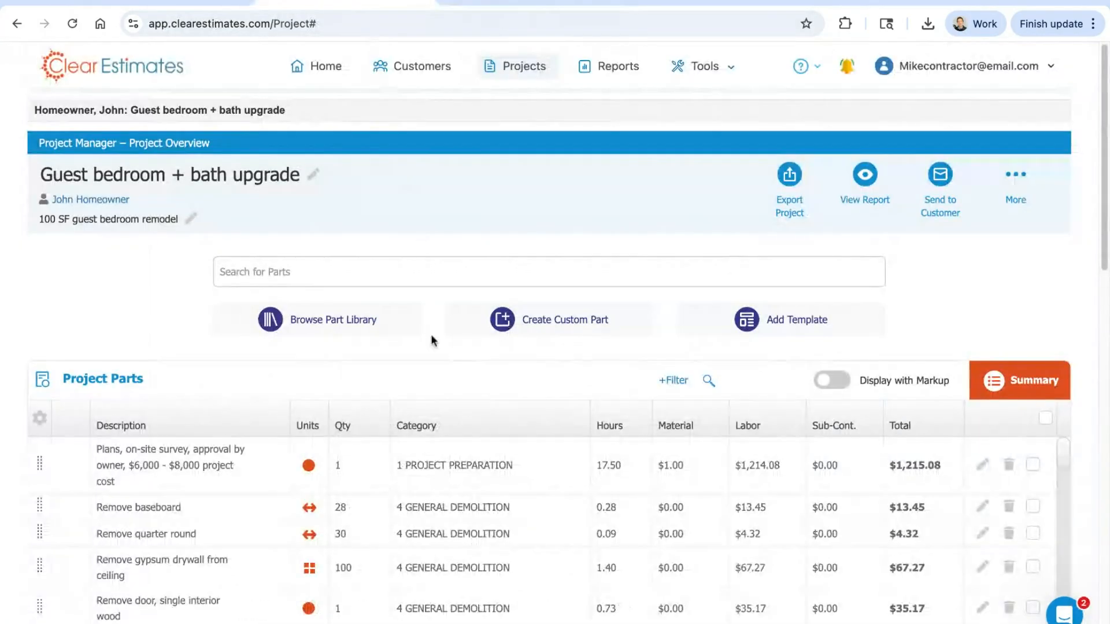
scroll(472, 511, "down", 3)
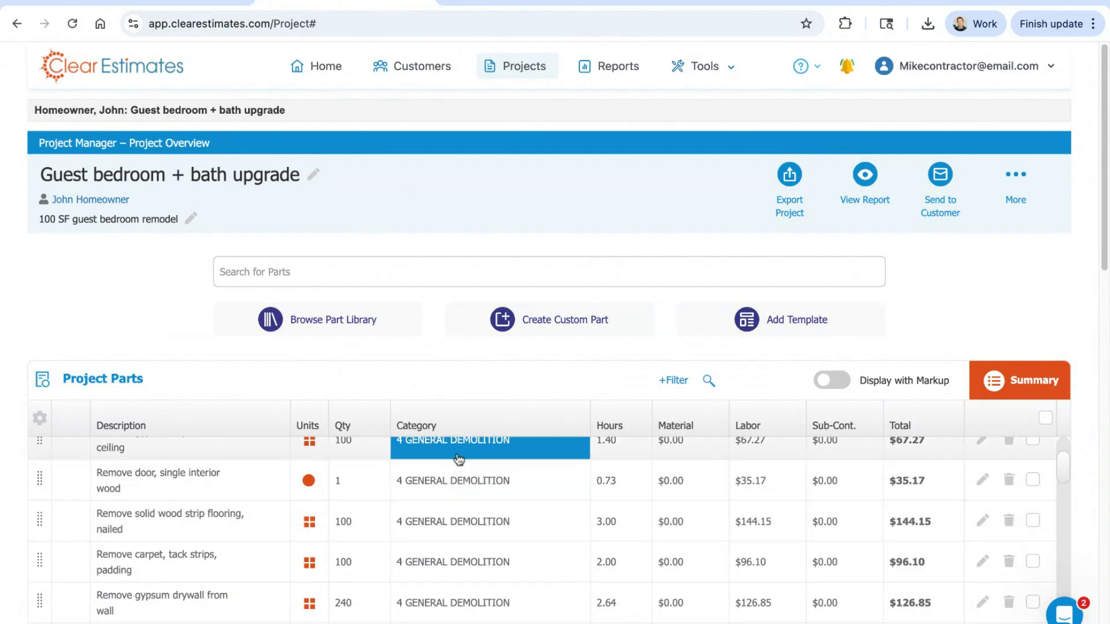
scroll(470, 492, "up", 3)
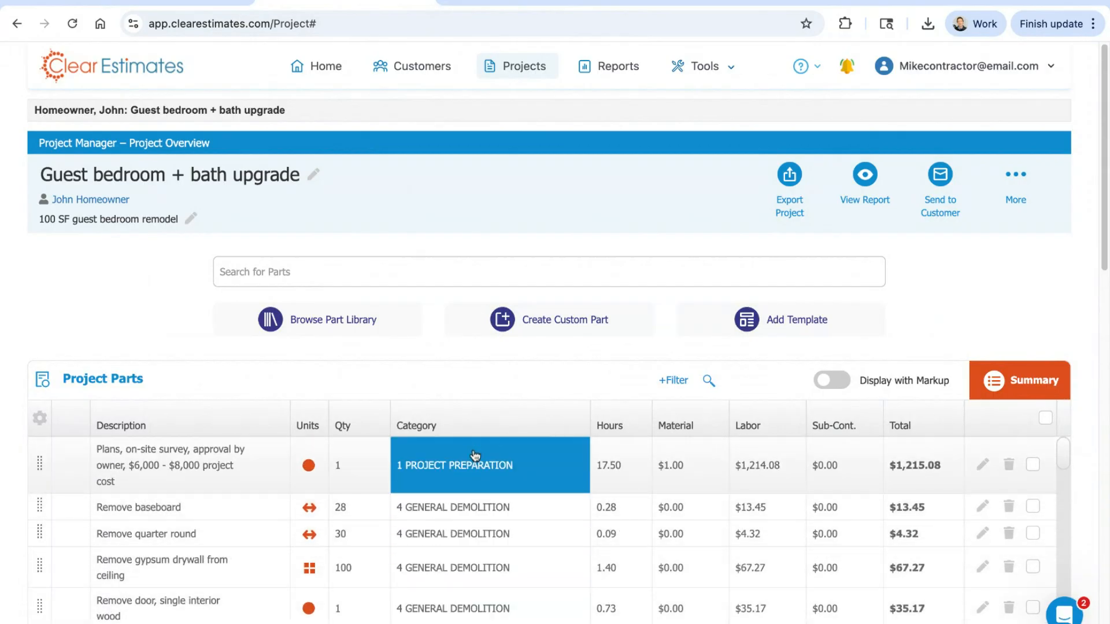
Step: Return to the BuilderTrend export article and read the part on finishing the import and previewing the .csv file
left_click(514, 3)
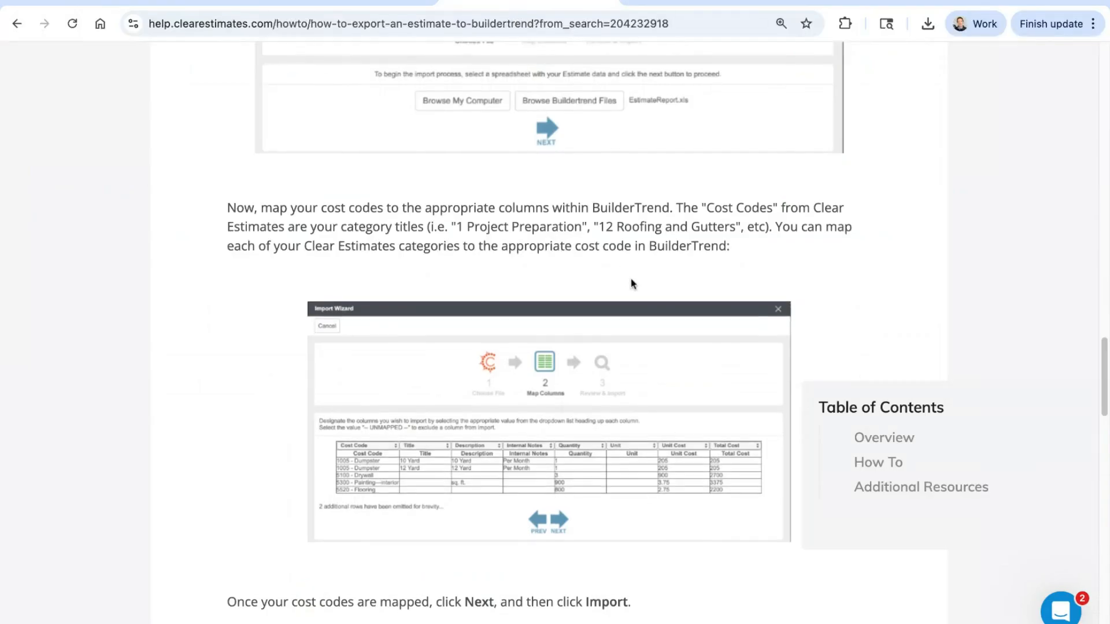
scroll(621, 280, "down", 4)
scroll(706, 310, "down", 2)
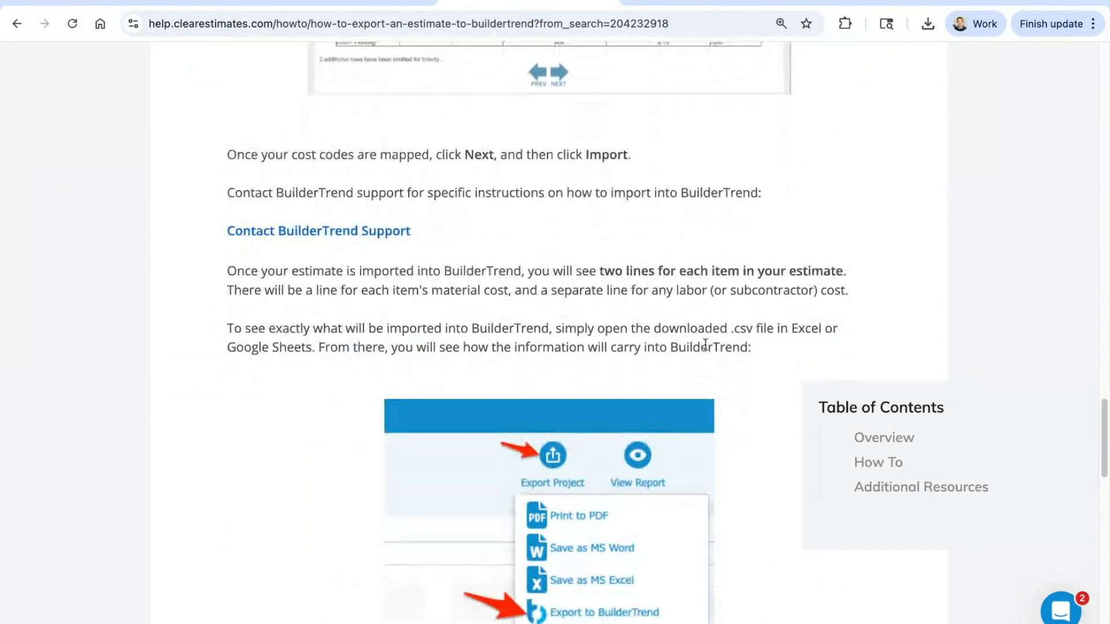
scroll(705, 345, "up", 11)
scroll(682, 335, "up", 20)
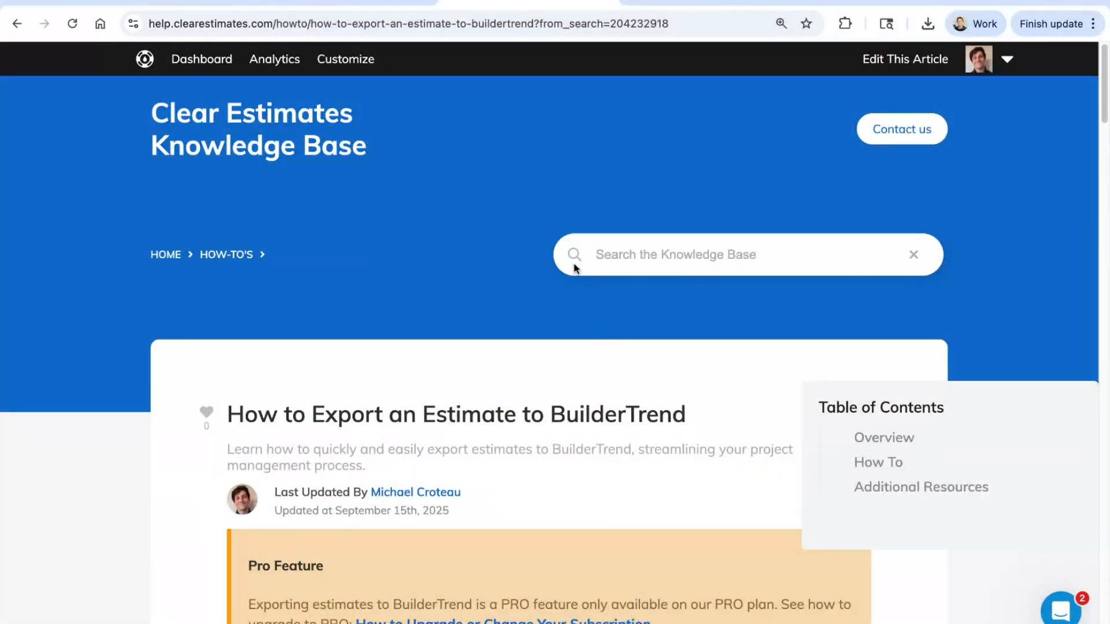
Step: Close the article and review the export formats offered for the Guest bedroom + bath upgrade project
left_click(605, 2)
left_click(792, 179)
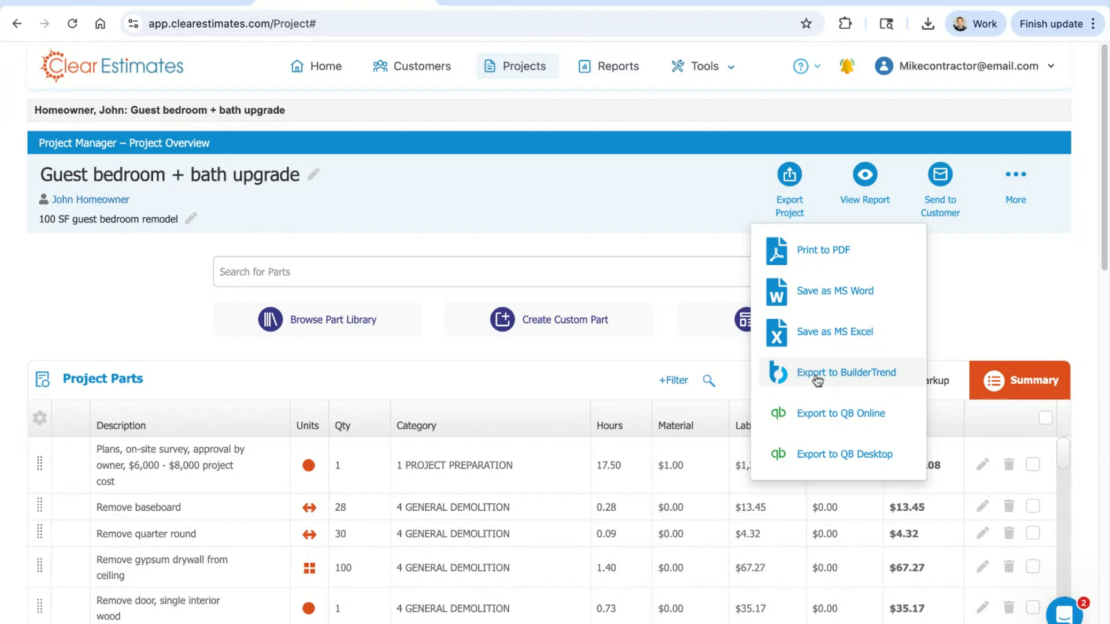
left_click(958, 310)
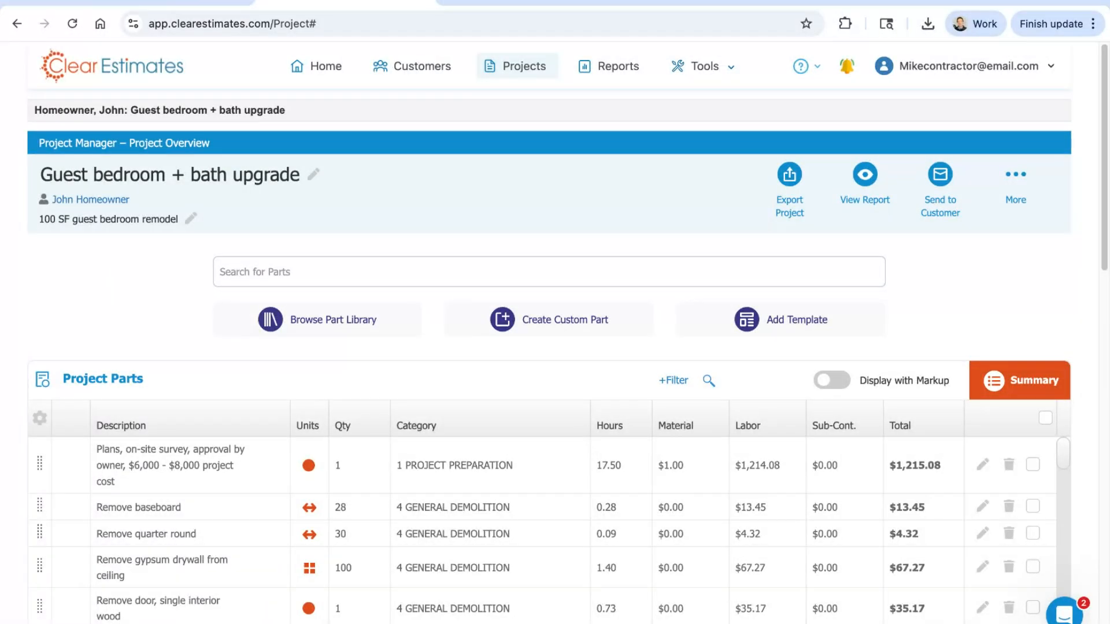
scroll(959, 300, "down", 1)
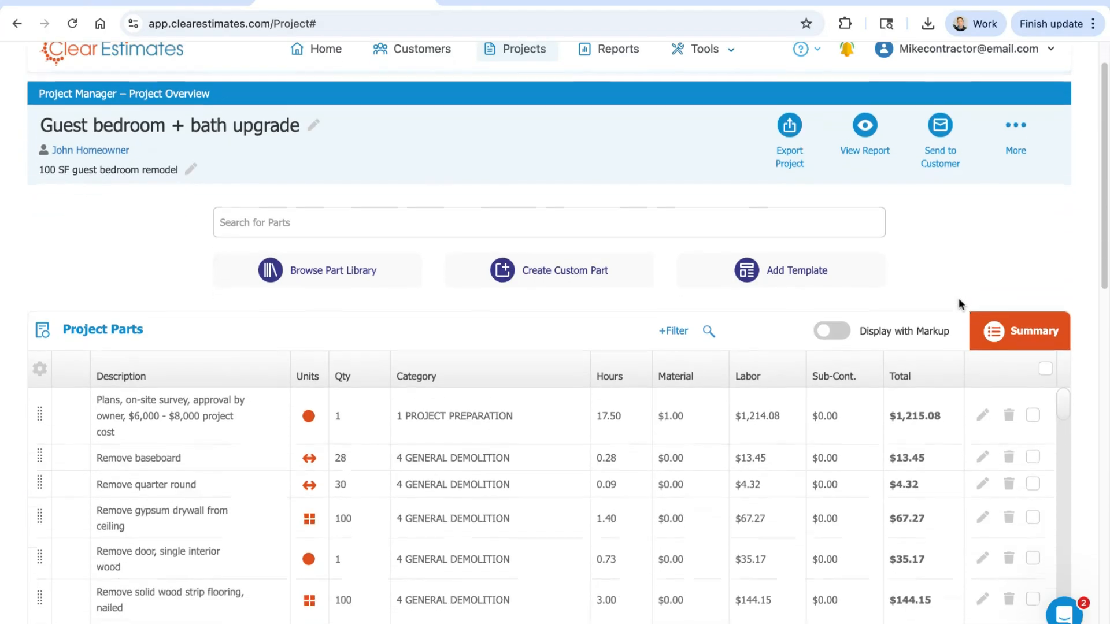
scroll(954, 301, "up", 1)
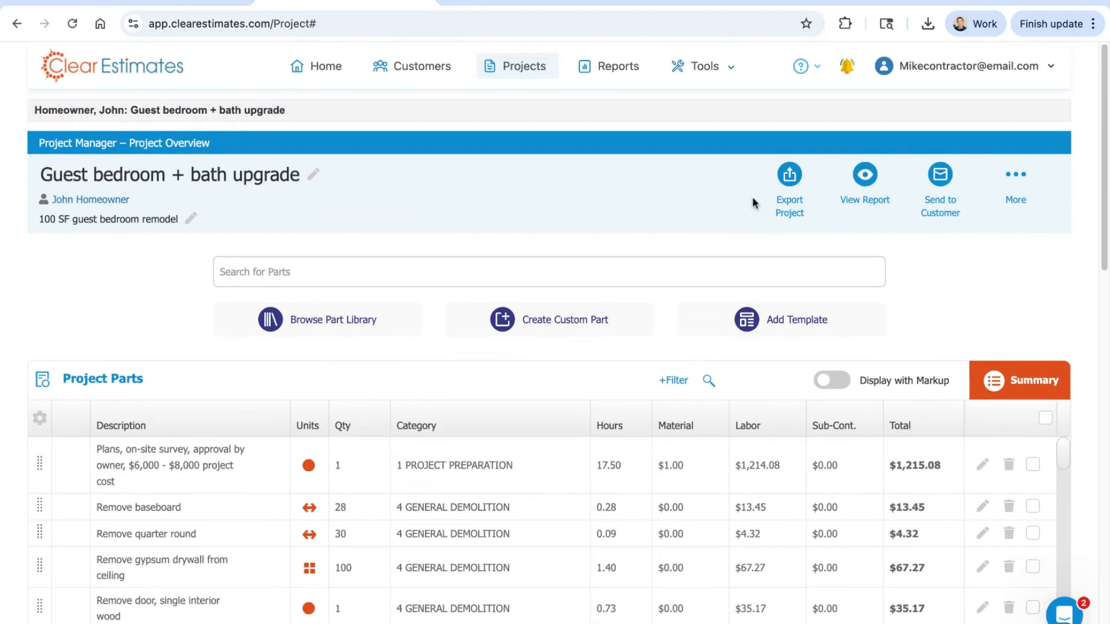
Step: Open the Clear Estimates knowledge base, search it for "buildertrend" and open the article How to Export an Estimate to BuilderTrend
left_click(727, 67)
left_click(801, 66)
left_click(759, 97)
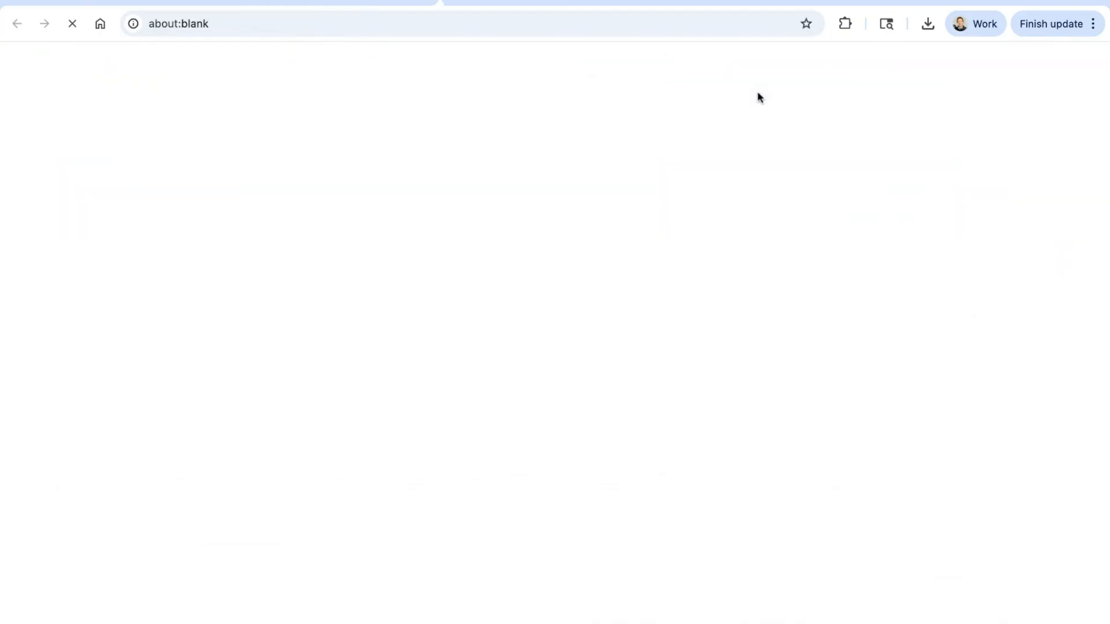
left_click(492, 317)
type("buil")
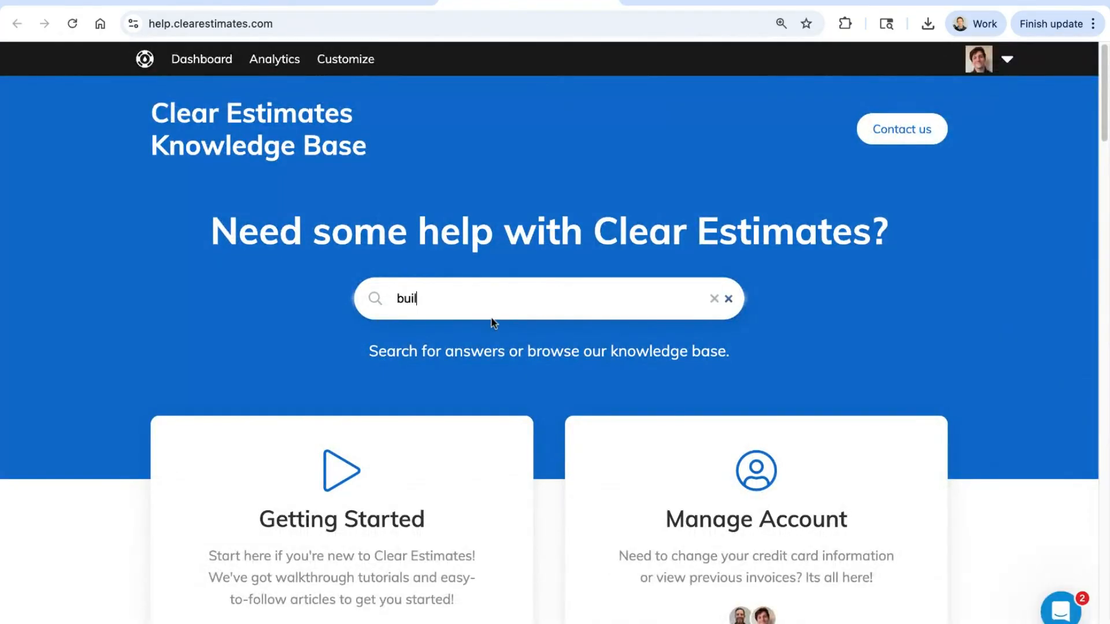
type("dertrend")
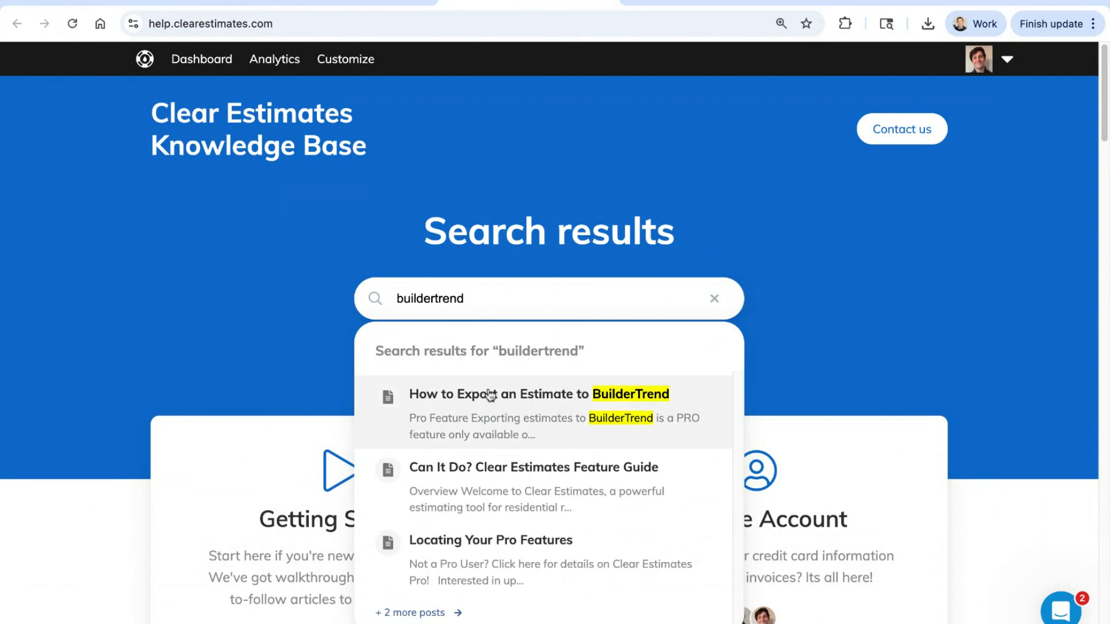
left_click(488, 395)
Step: Skim the BuilderTrend export article from the overview to the import instructions, and close it
scroll(557, 295, "down", 20)
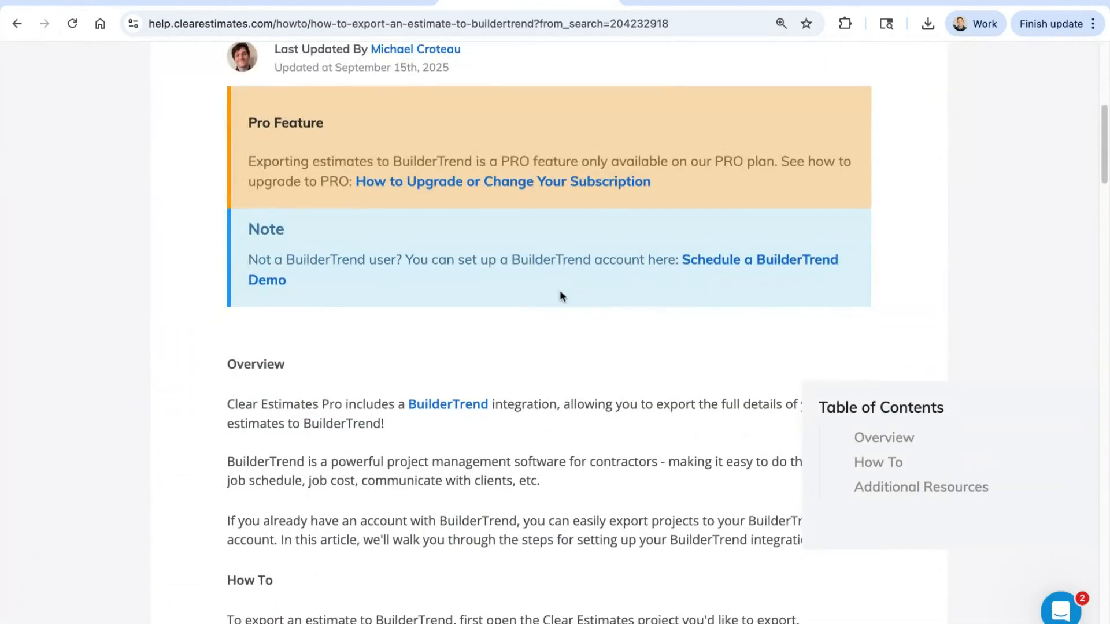
scroll(570, 303, "down", 20)
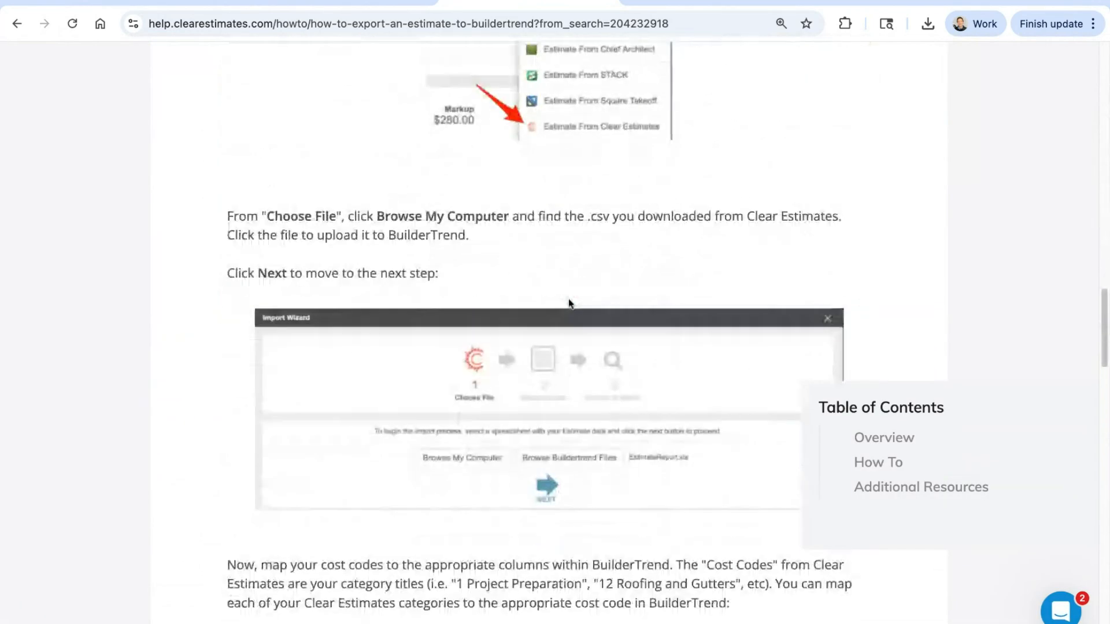
scroll(568, 300, "up", 1)
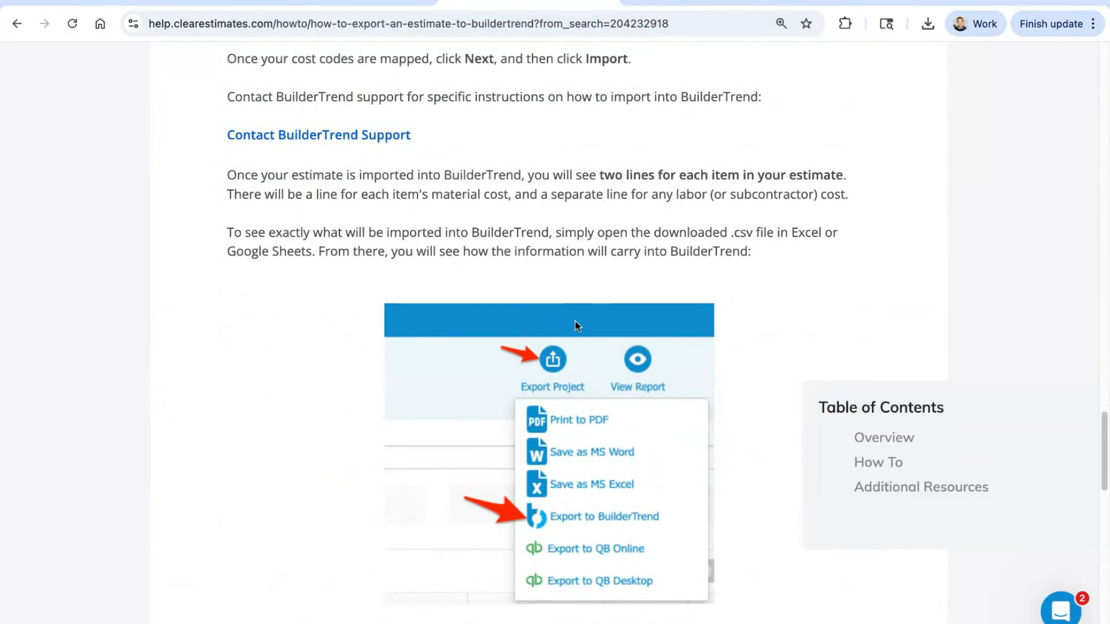
scroll(519, 437, "up", 20)
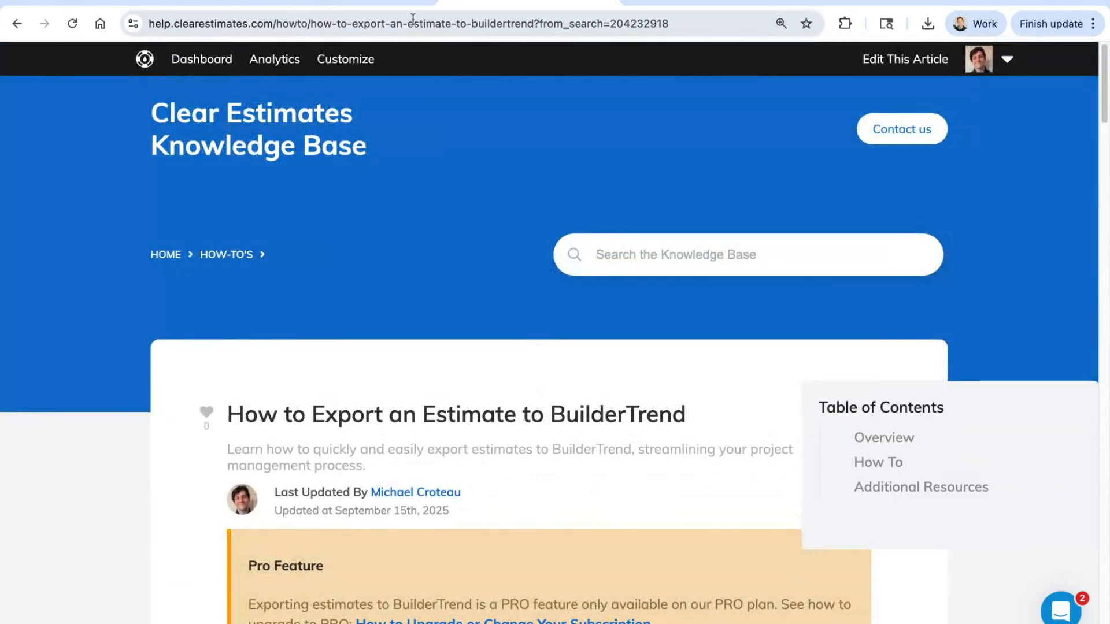
left_click(599, 1)
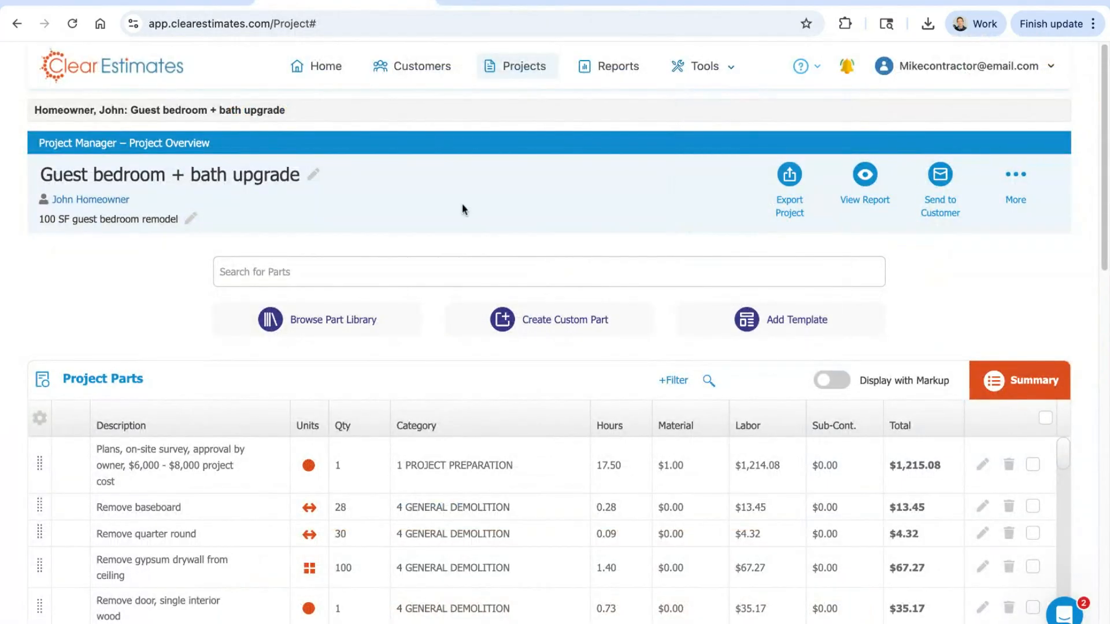
Step: Open the Options tool and review the company name, street address and license number under My Company Info
mouse_move(706, 68)
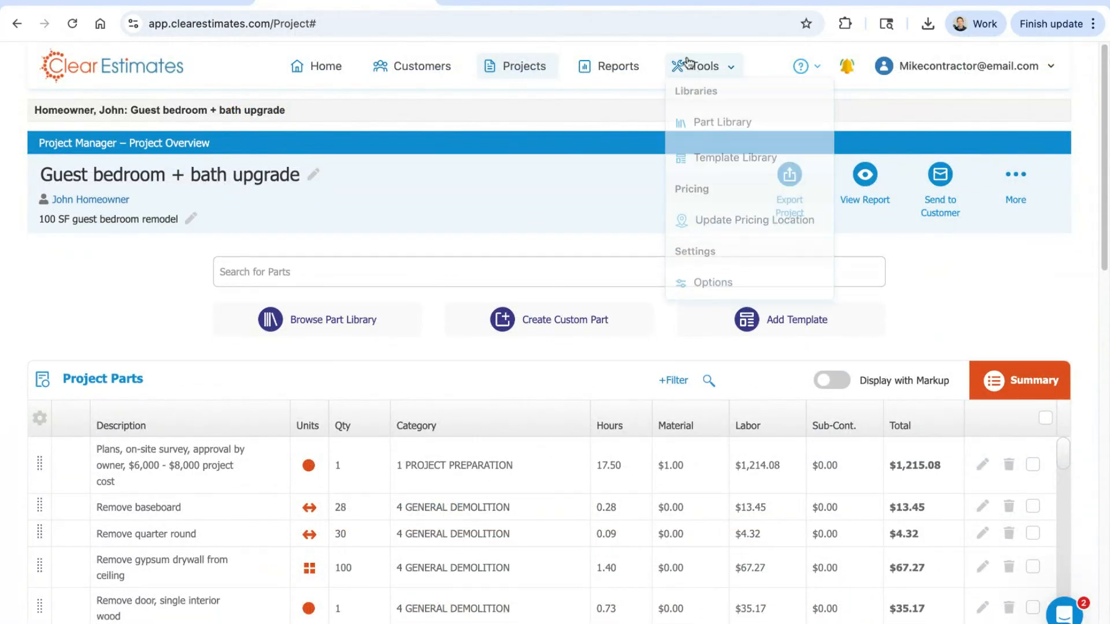
left_click(719, 292)
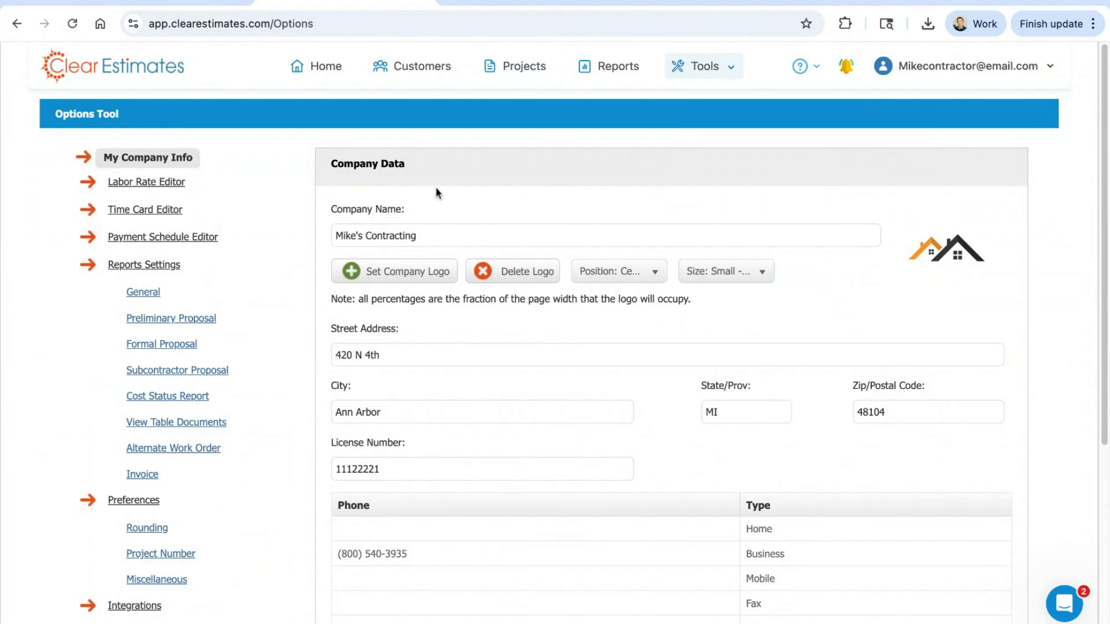
triple_click(441, 232)
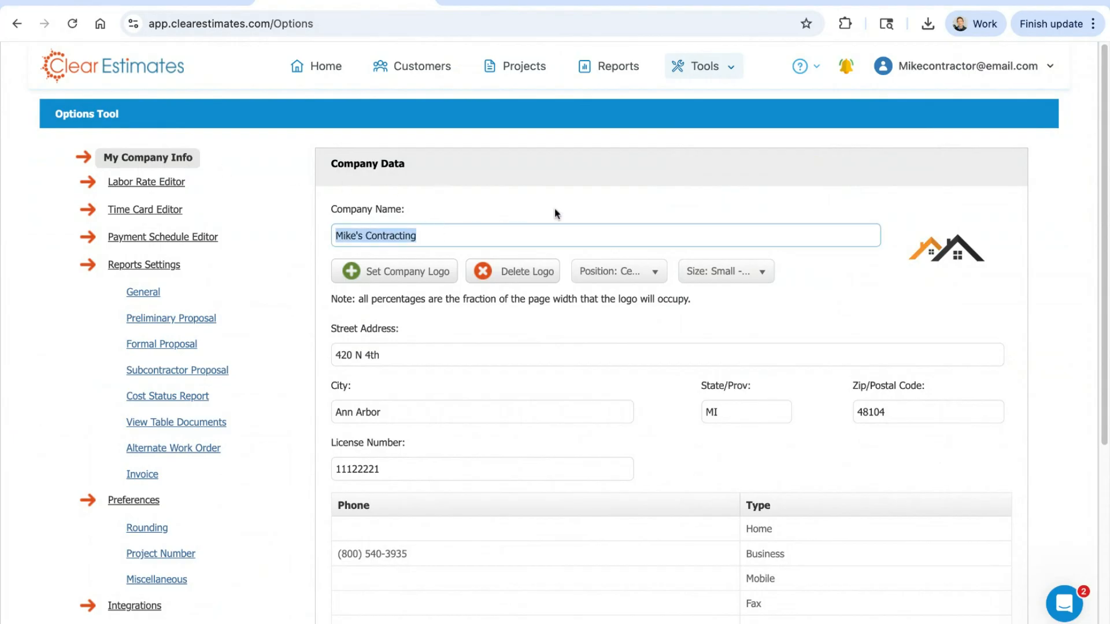
scroll(557, 194, "down", 1)
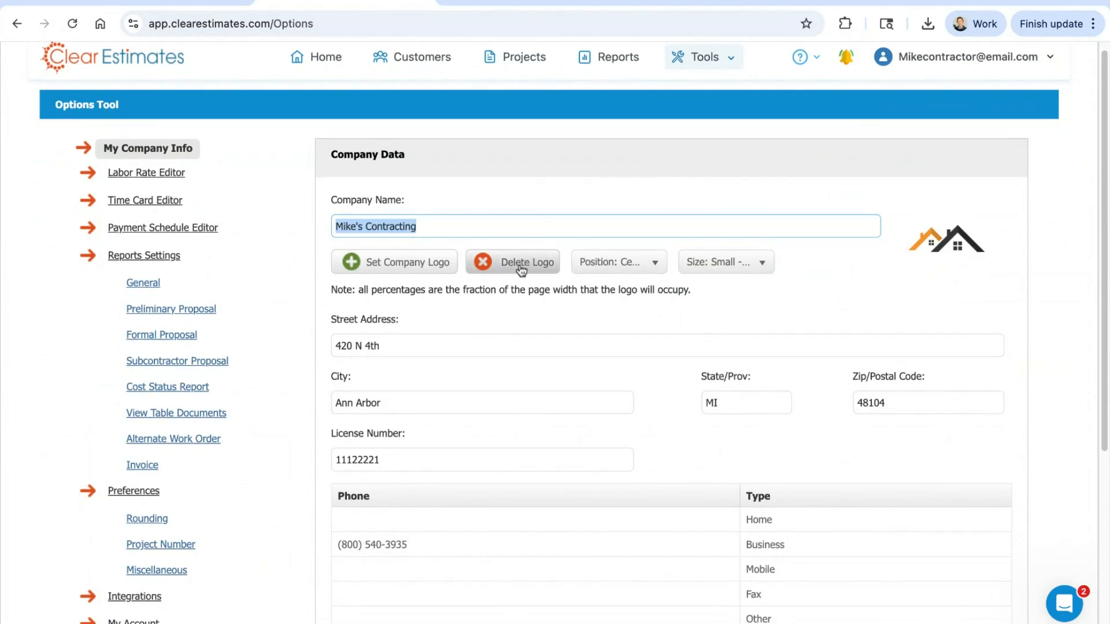
triple_click(447, 338)
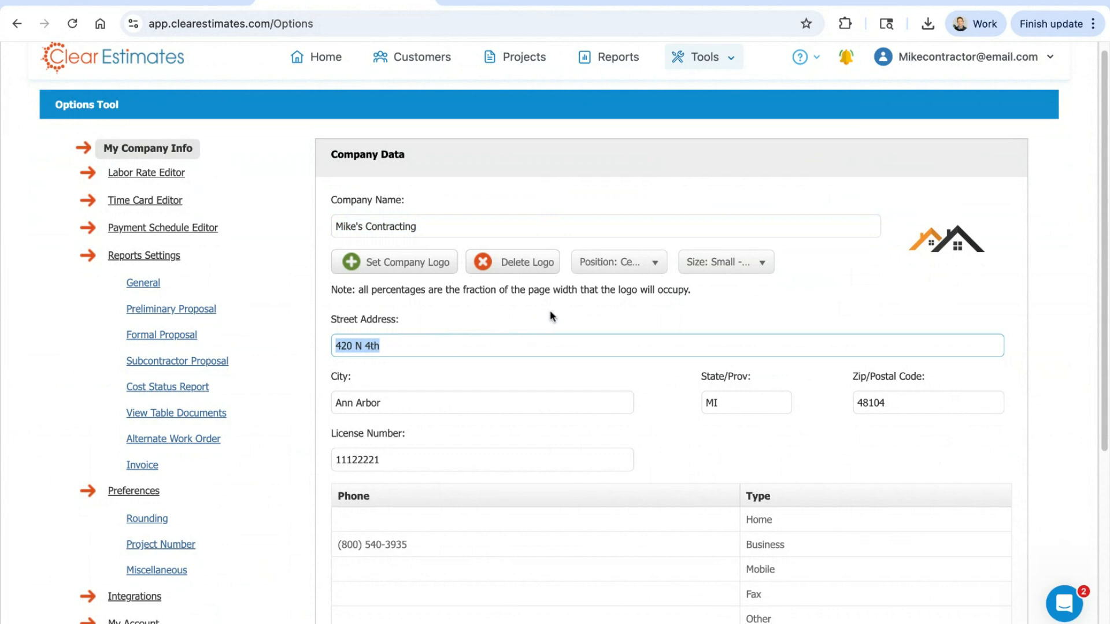
scroll(550, 314, "down", 3)
triple_click(498, 370)
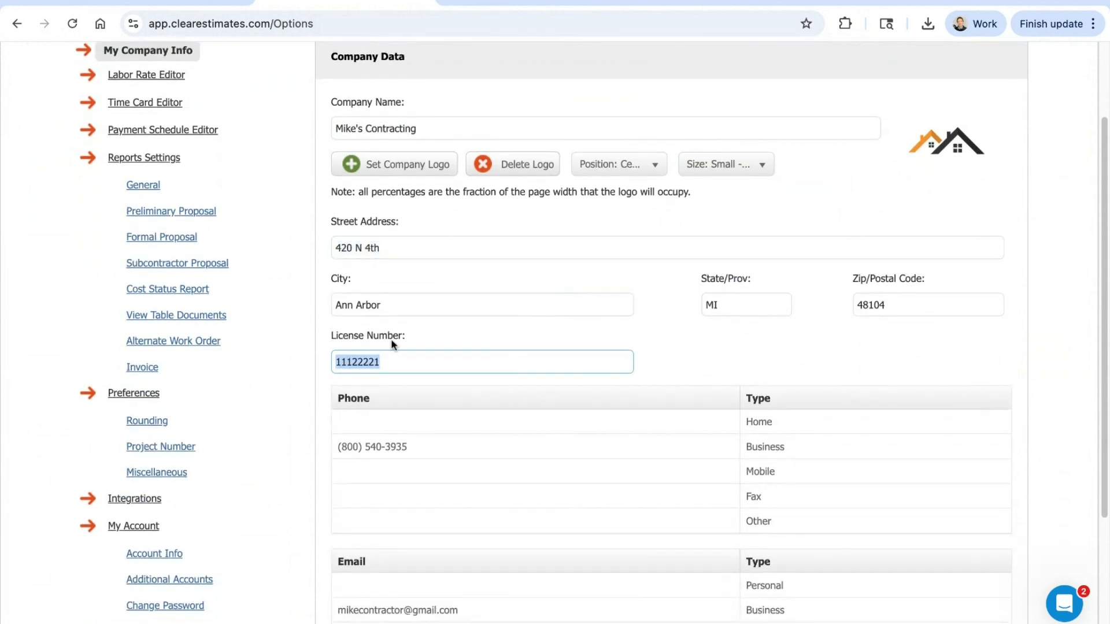
scroll(752, 330, "down", 1)
left_click(842, 314)
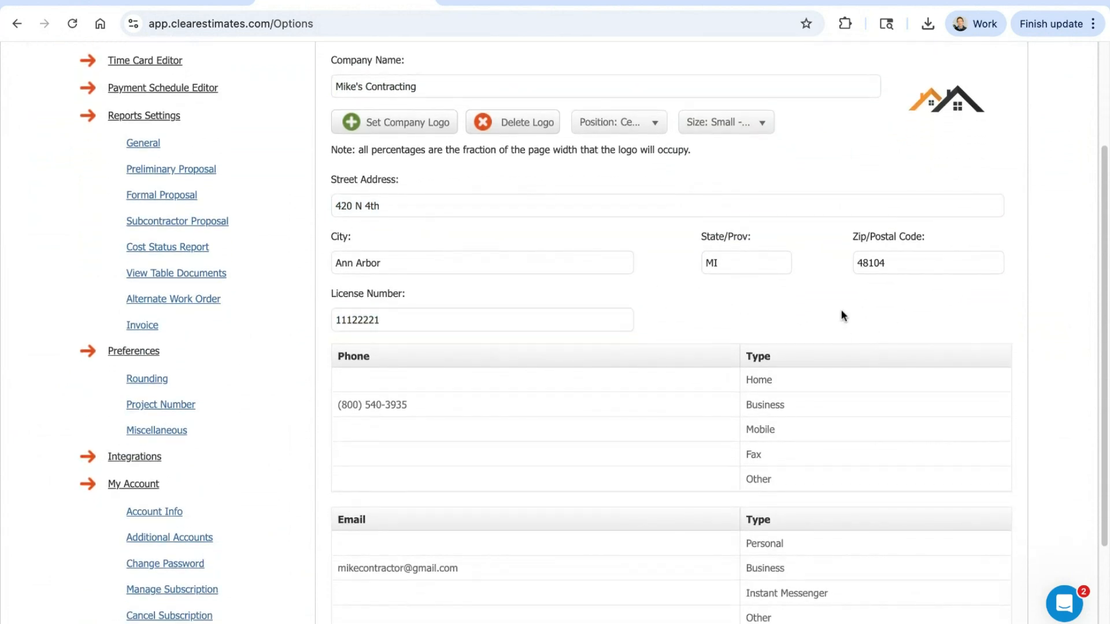
Step: Review the company's business phone and email entries and the remaining contact rows, leaving them as they are
scroll(839, 308, "down", 2)
scroll(839, 309, "down", 1)
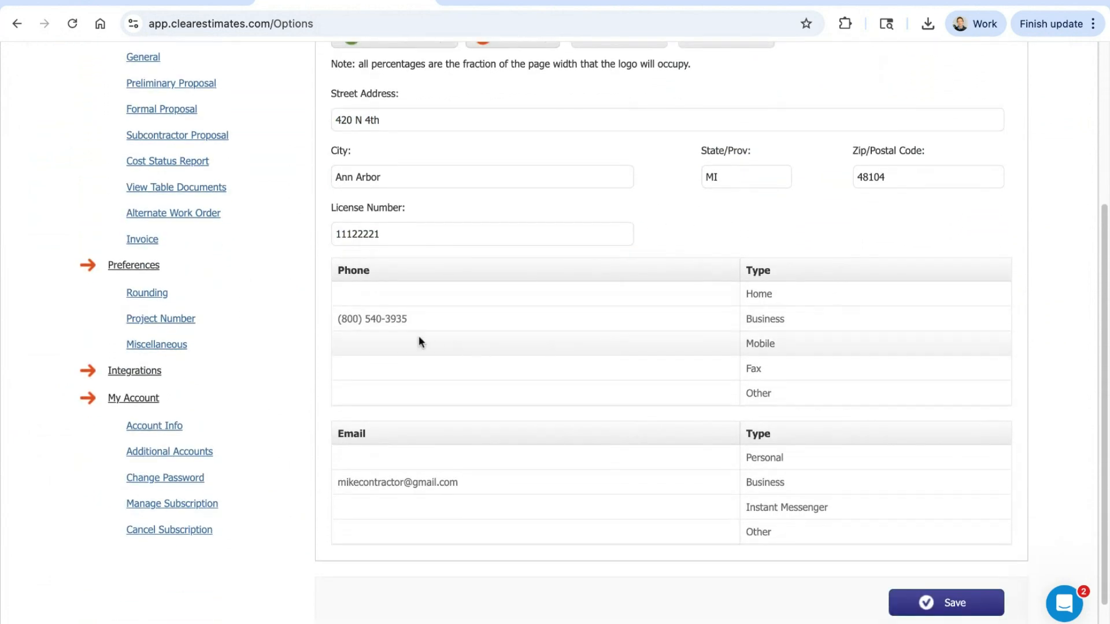
triple_click(392, 318)
left_click(385, 482)
triple_click(385, 483)
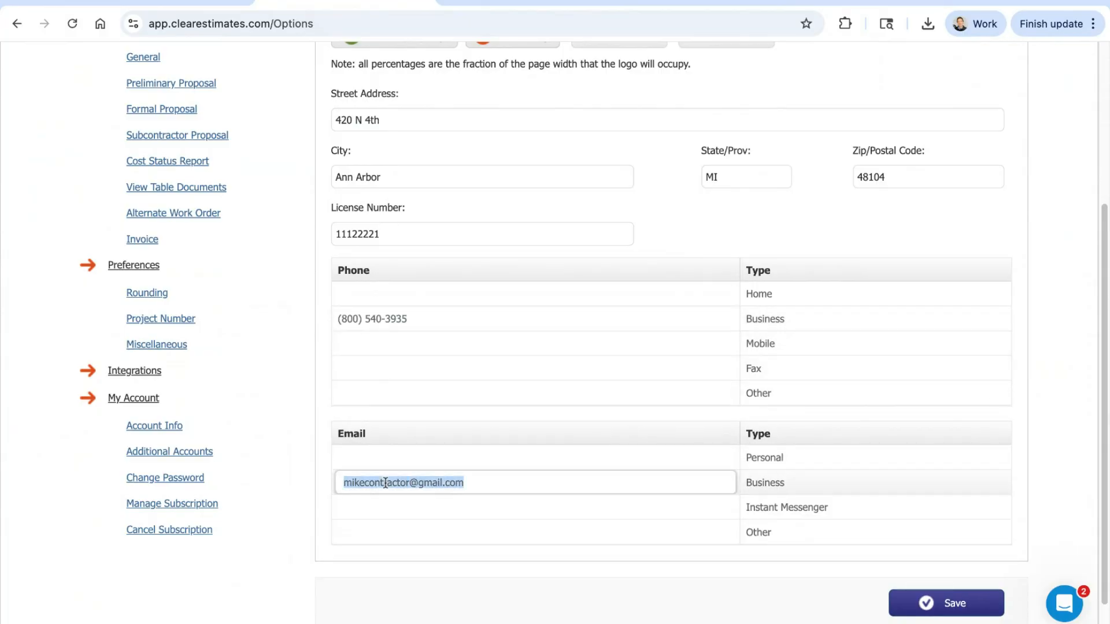
left_click(521, 533)
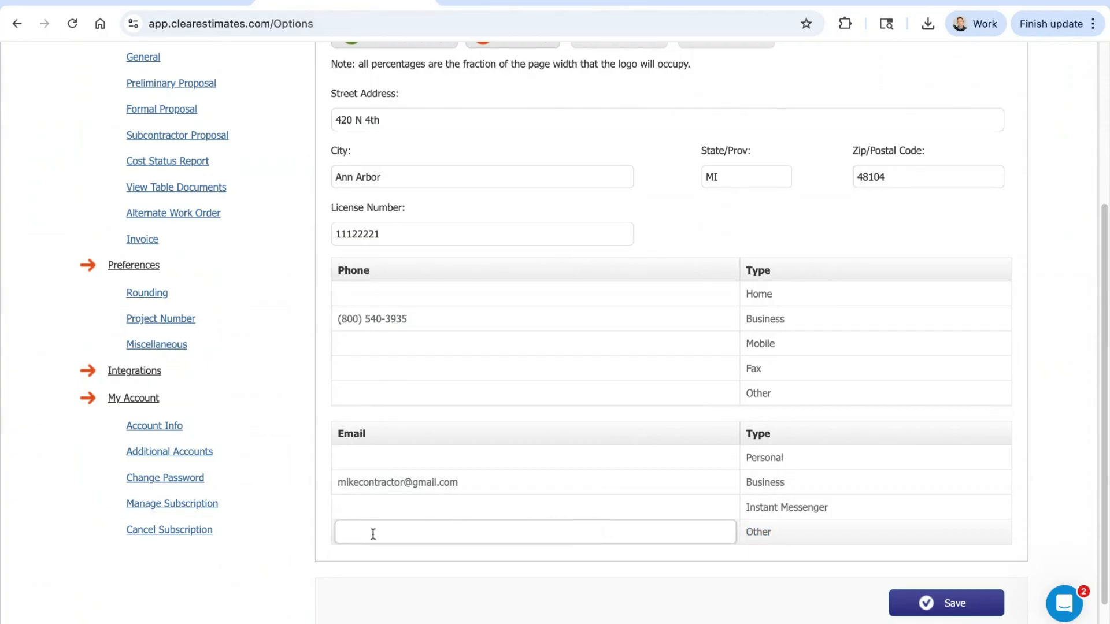
left_click(506, 569)
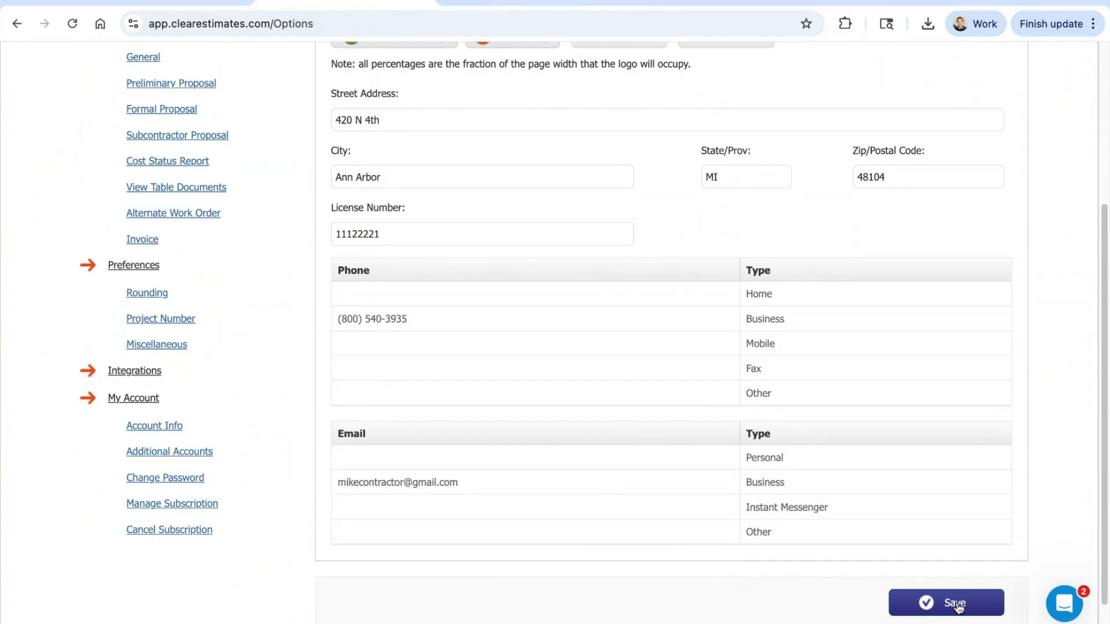
scroll(792, 393, "up", 4)
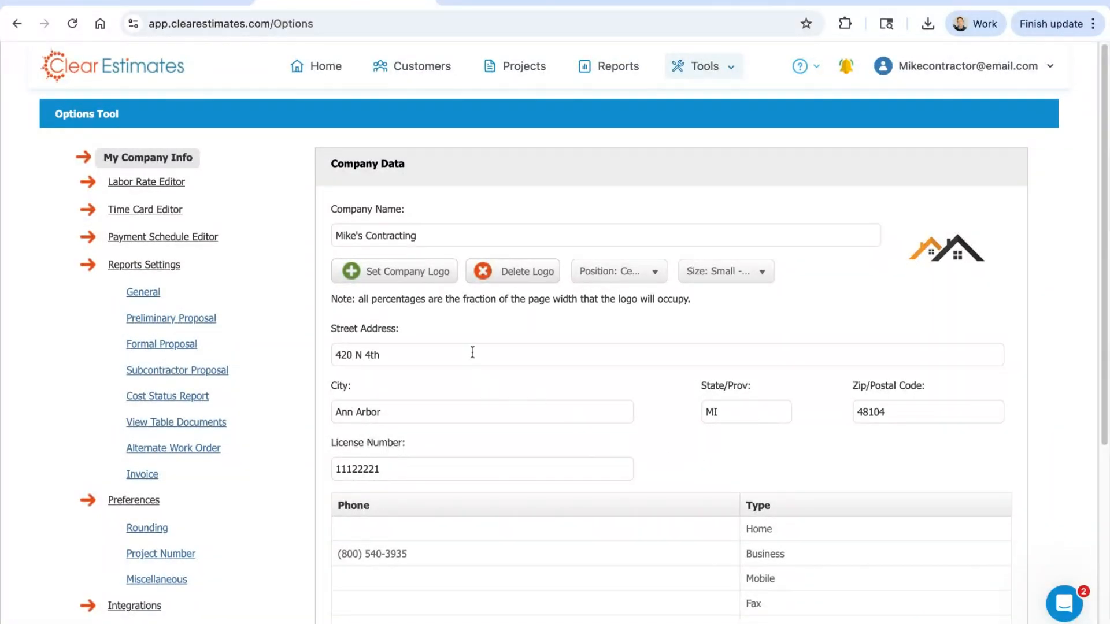
left_click(389, 270)
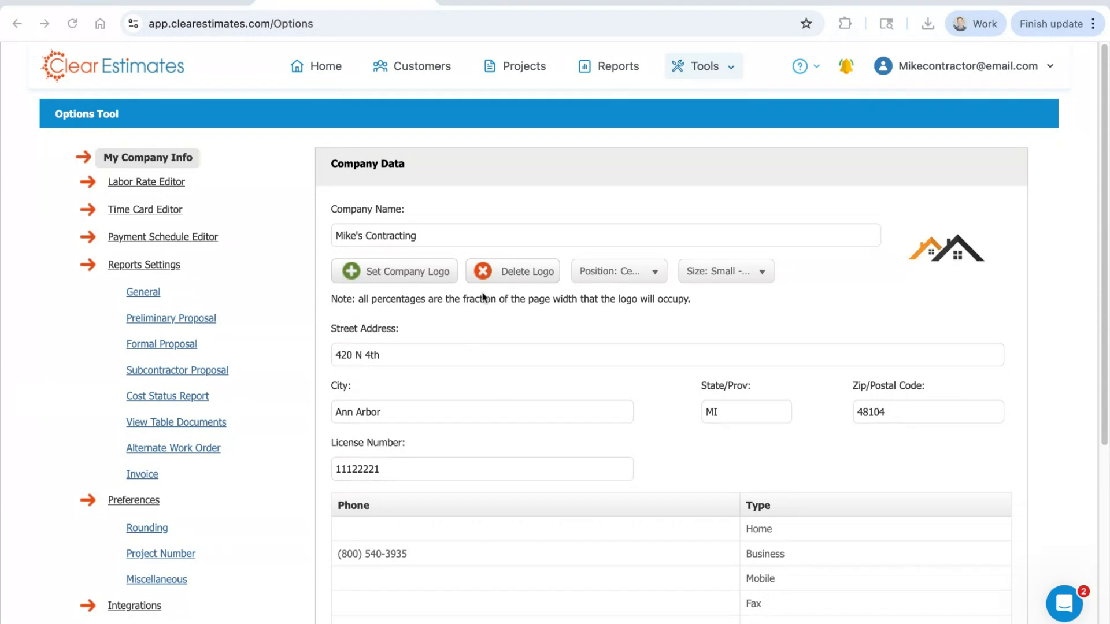
left_click(994, 621)
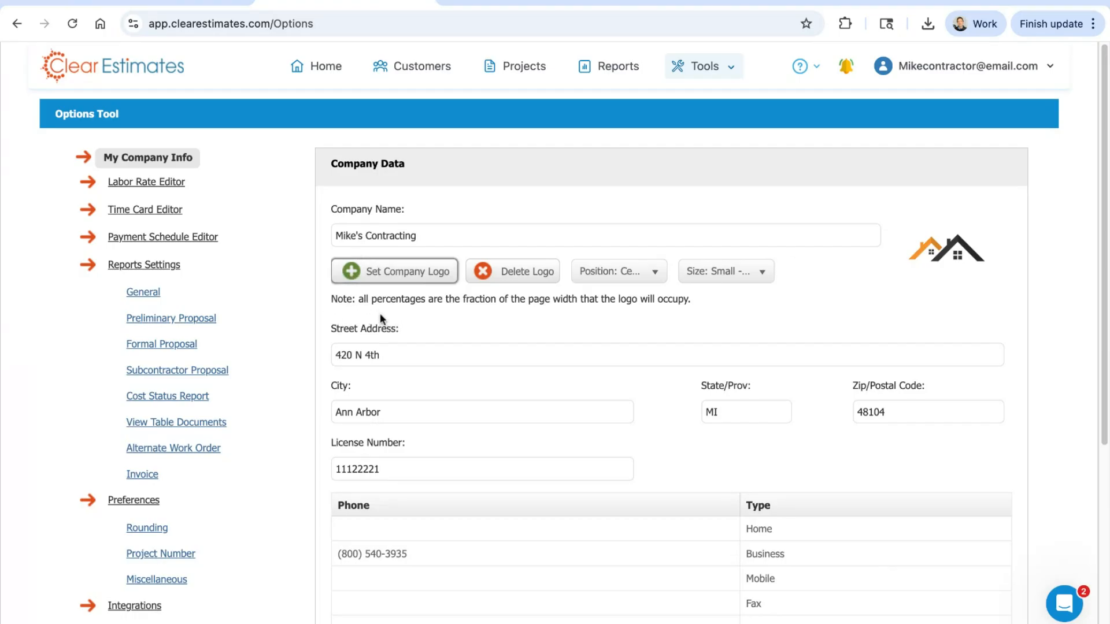
Step: Check the logo position and size choices in the company data, leave them as they are, and save the company info
scroll(942, 298, "down", 5)
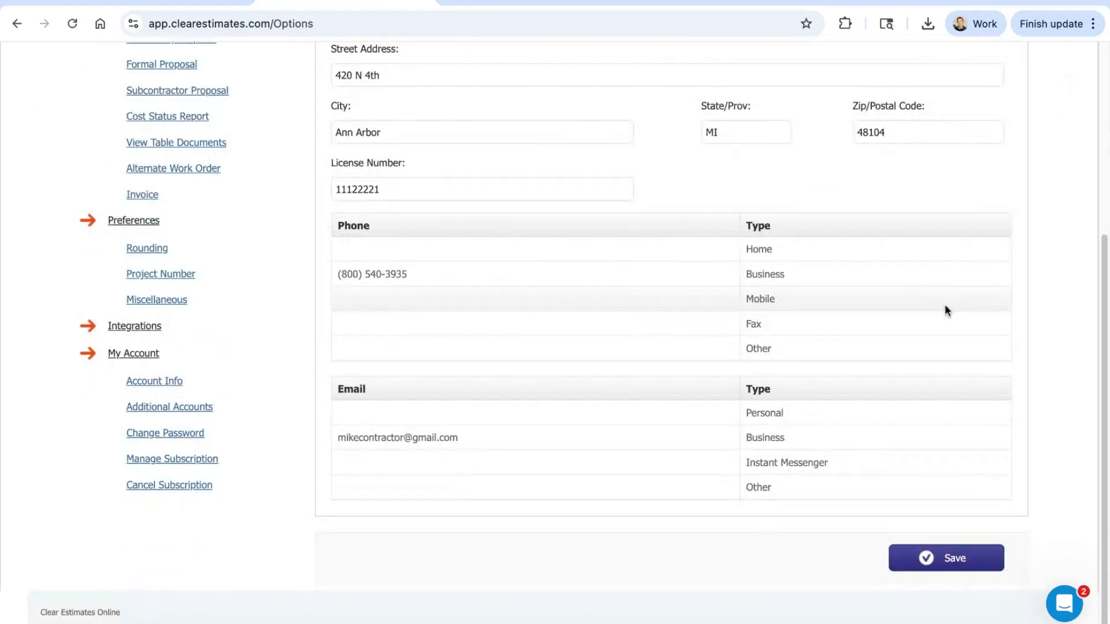
left_click(951, 569)
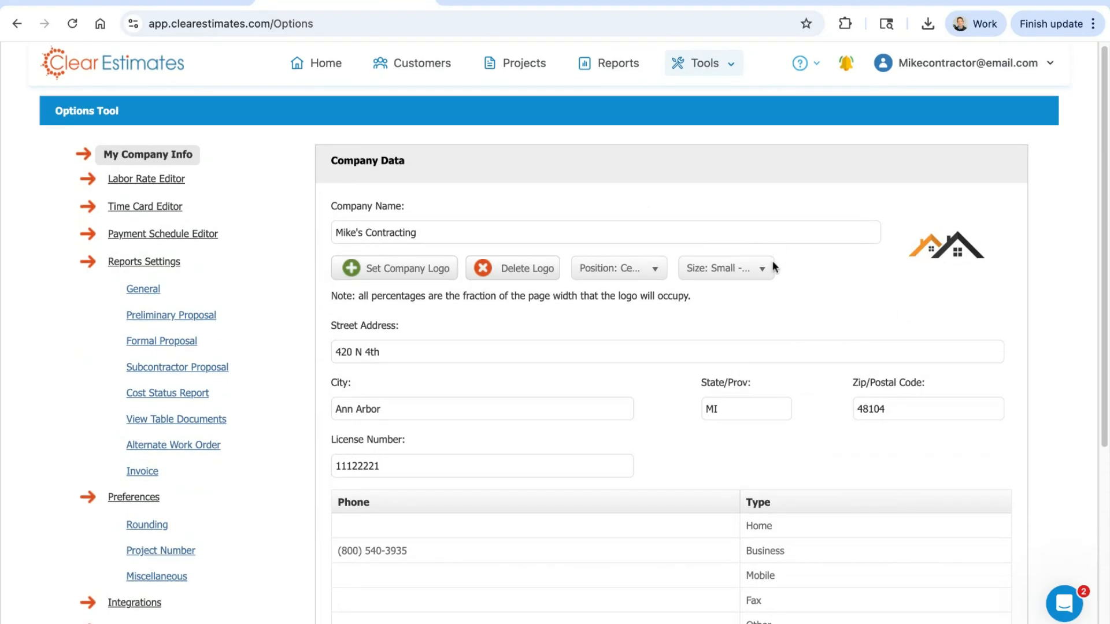
left_click(644, 275)
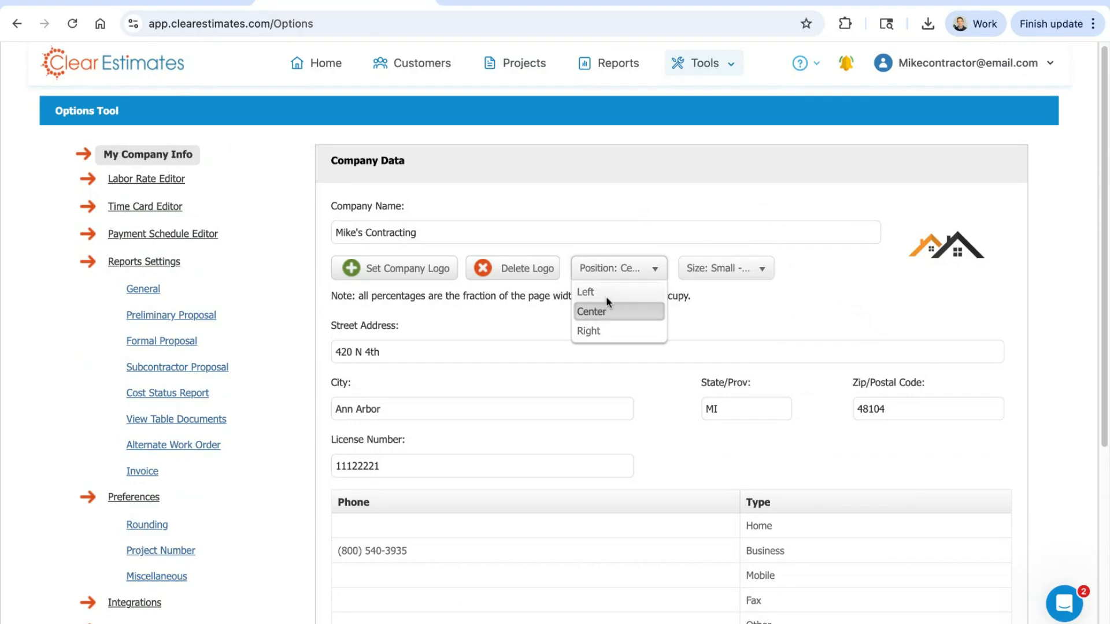
left_click(655, 268)
left_click(730, 269)
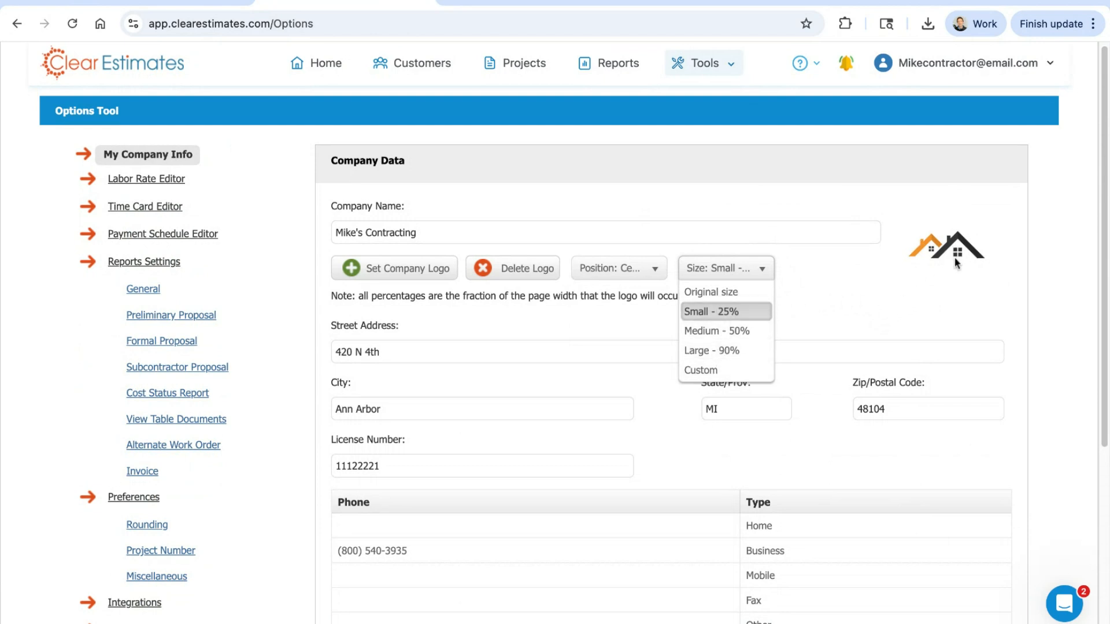
left_click(925, 291)
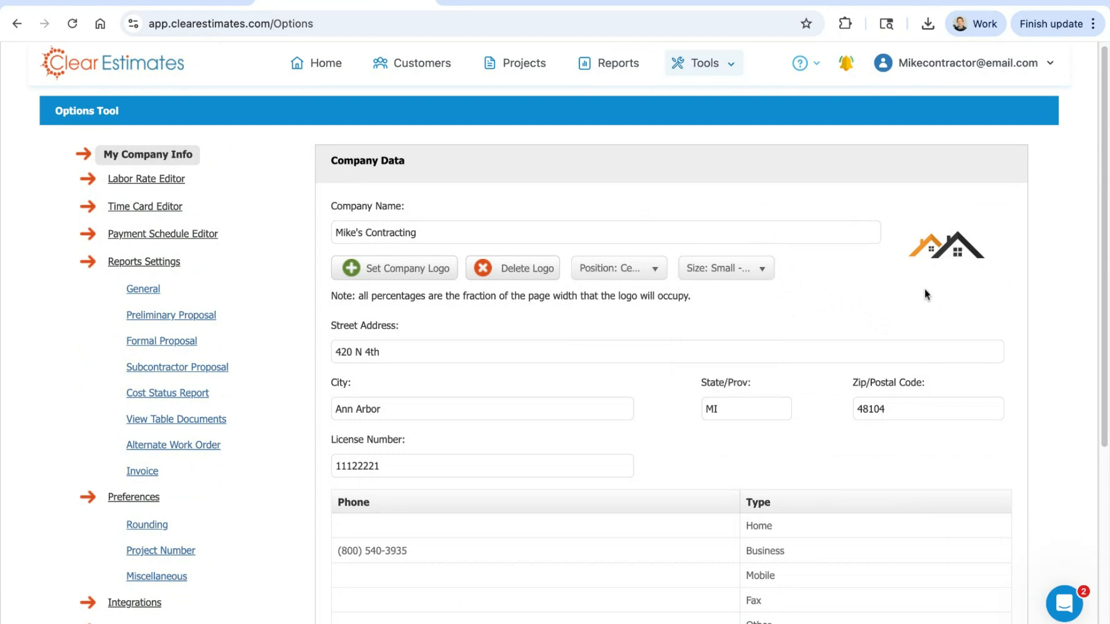
left_click(733, 273)
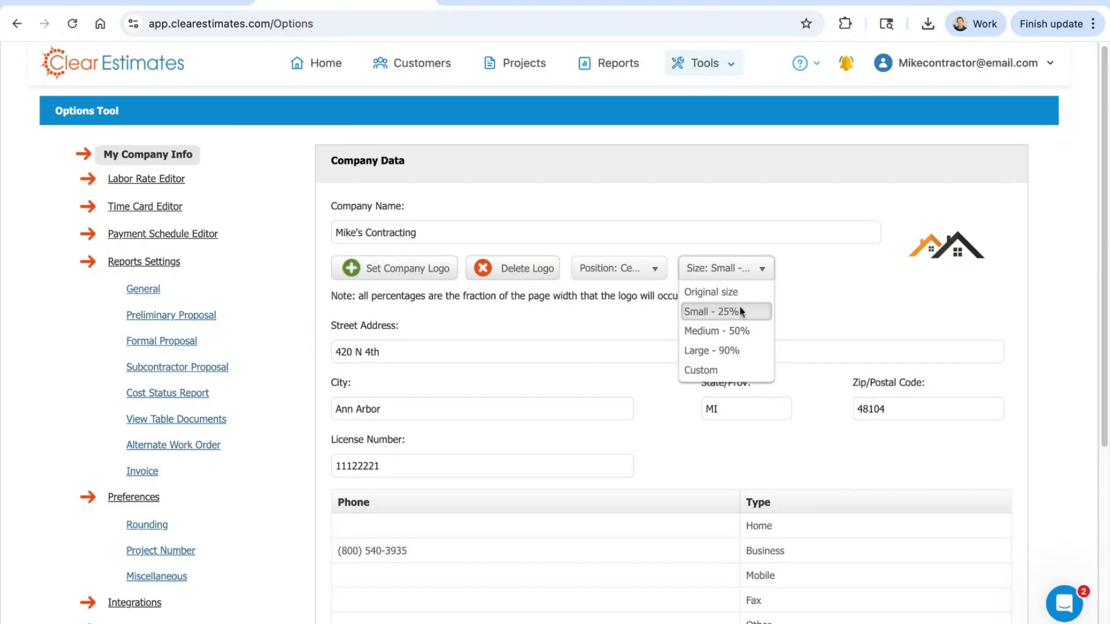
left_click(820, 300)
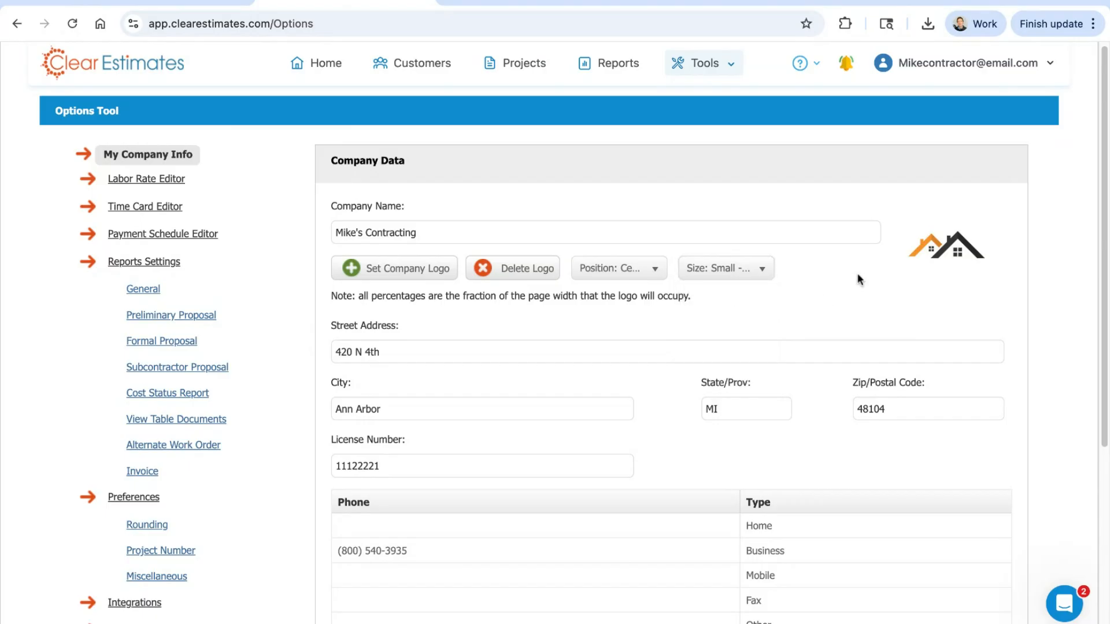
scroll(886, 266, "down", 5)
left_click(964, 563)
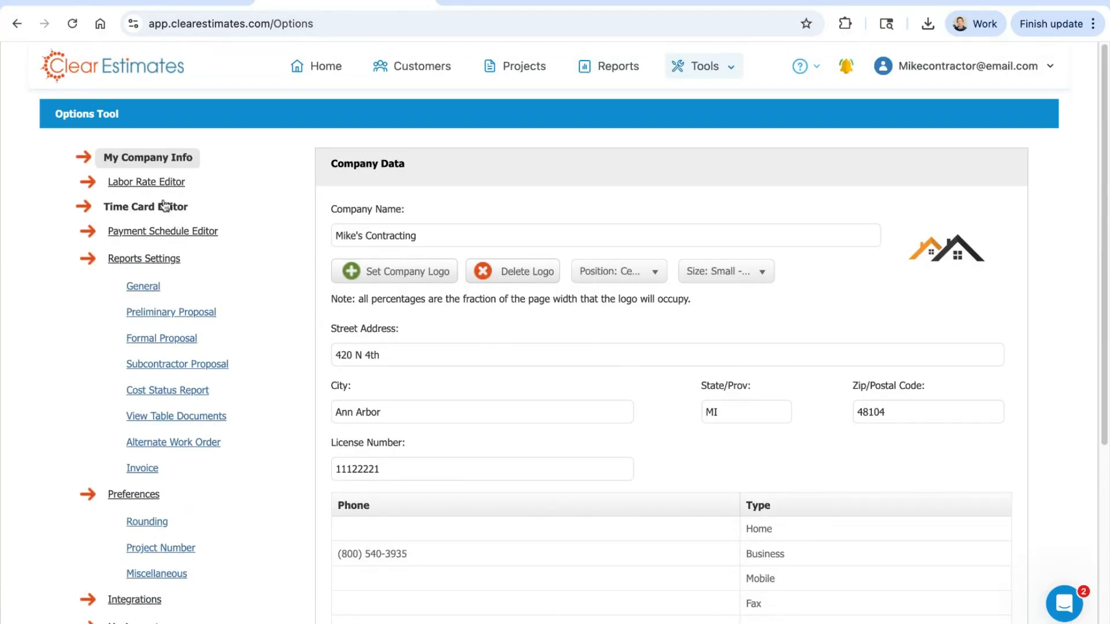
Step: Open the Labor Rate Editor and review the suggested hourly labor rates for Ann Arbor, Michigan
left_click(151, 186)
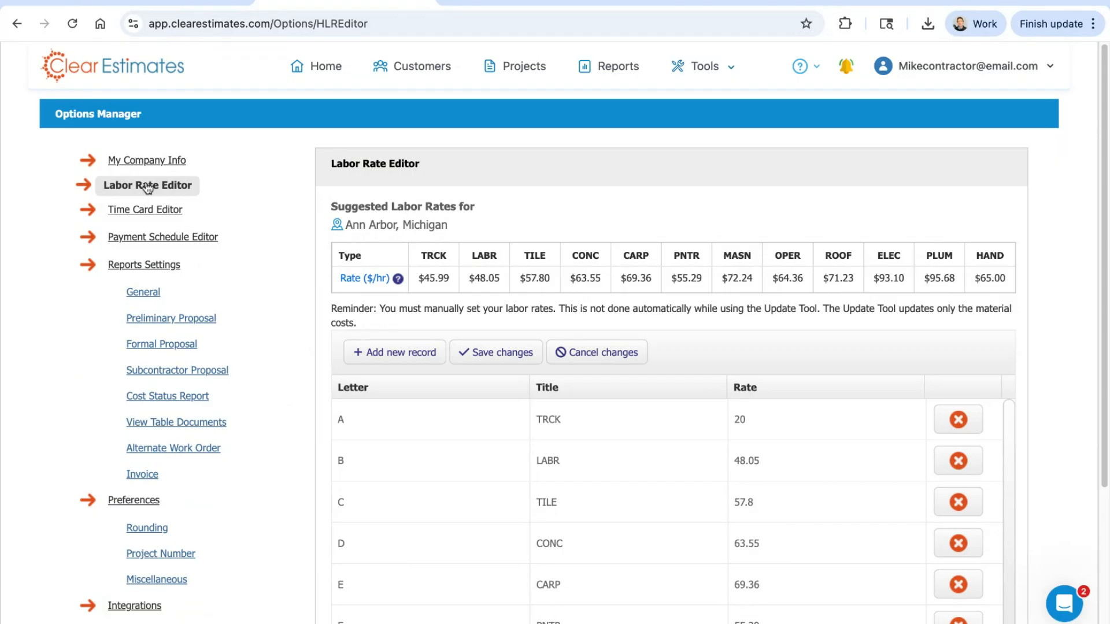
scroll(578, 174, "down", 1)
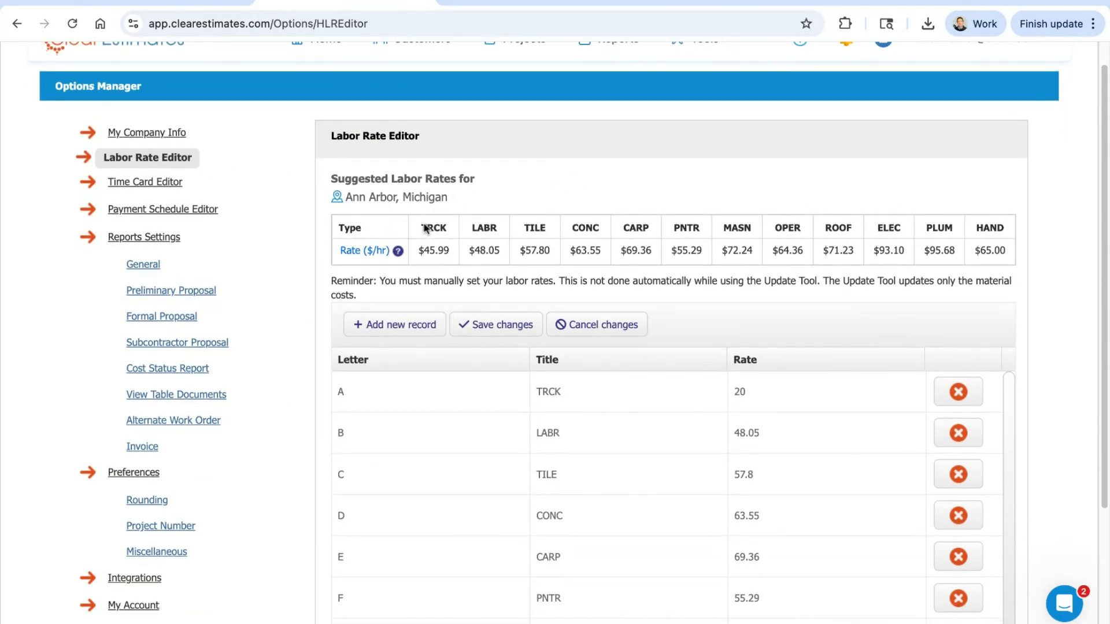
scroll(768, 208, "up", 1)
left_click(703, 67)
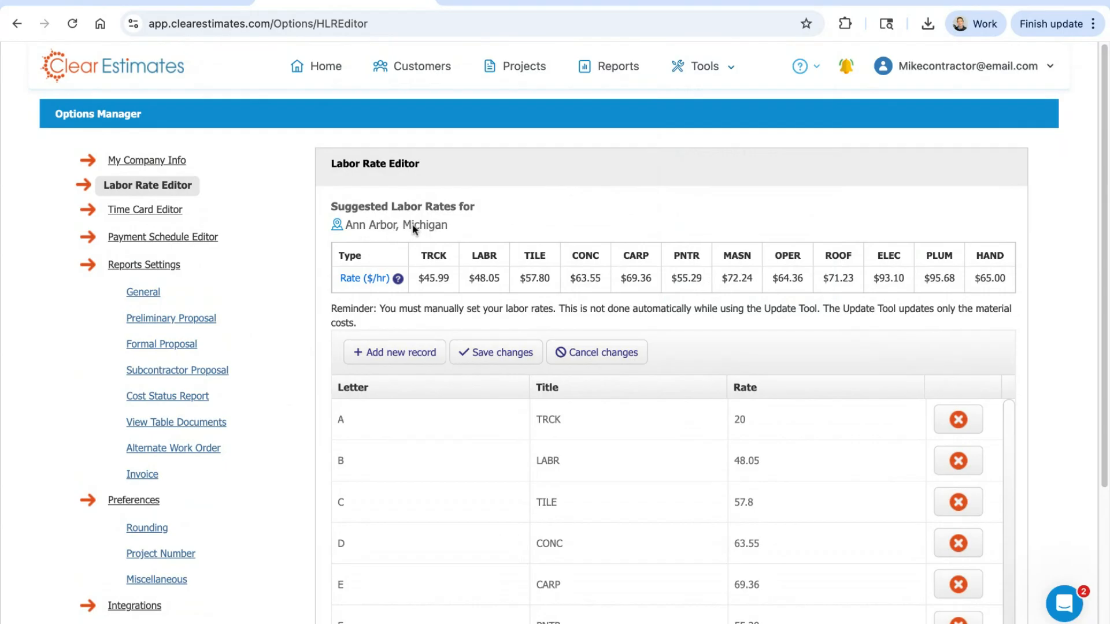
left_click_drag(424, 279, 1013, 305)
left_click(738, 185)
scroll(556, 184, "down", 3)
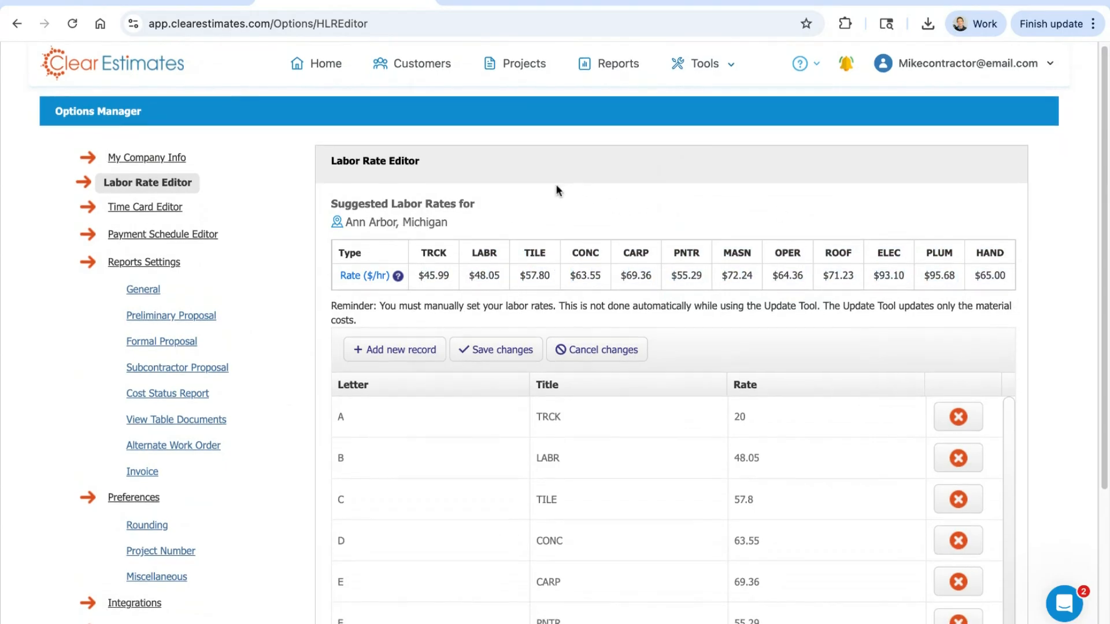
scroll(574, 201, "up", 3)
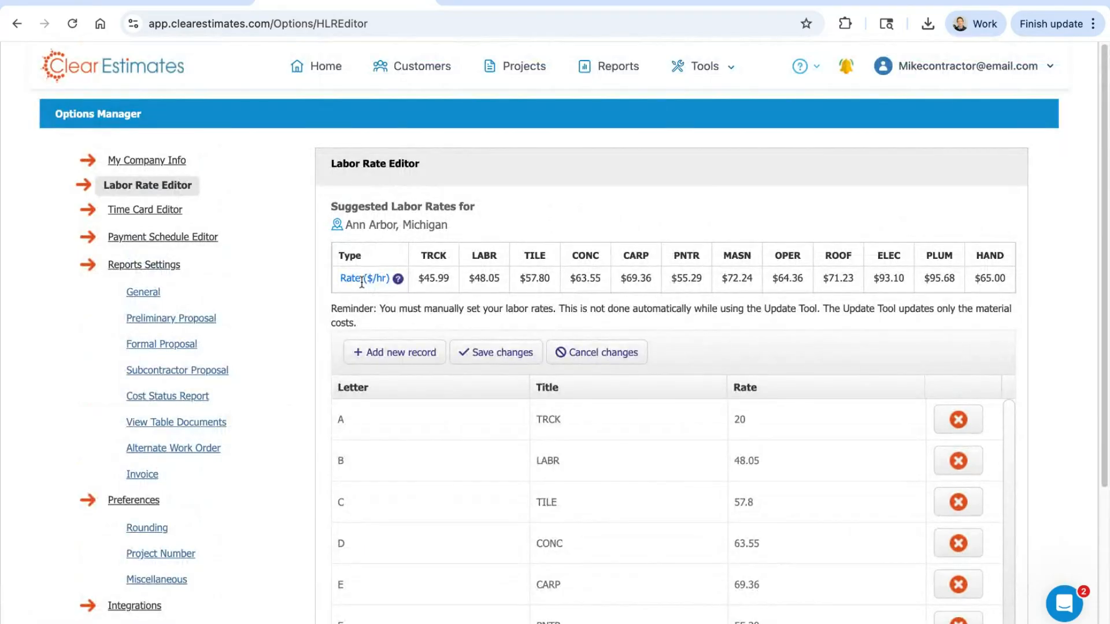
Step: Read the explanation of what the labor rates include and compare the suggested rates with the company's own rate list
mouse_move(361, 283)
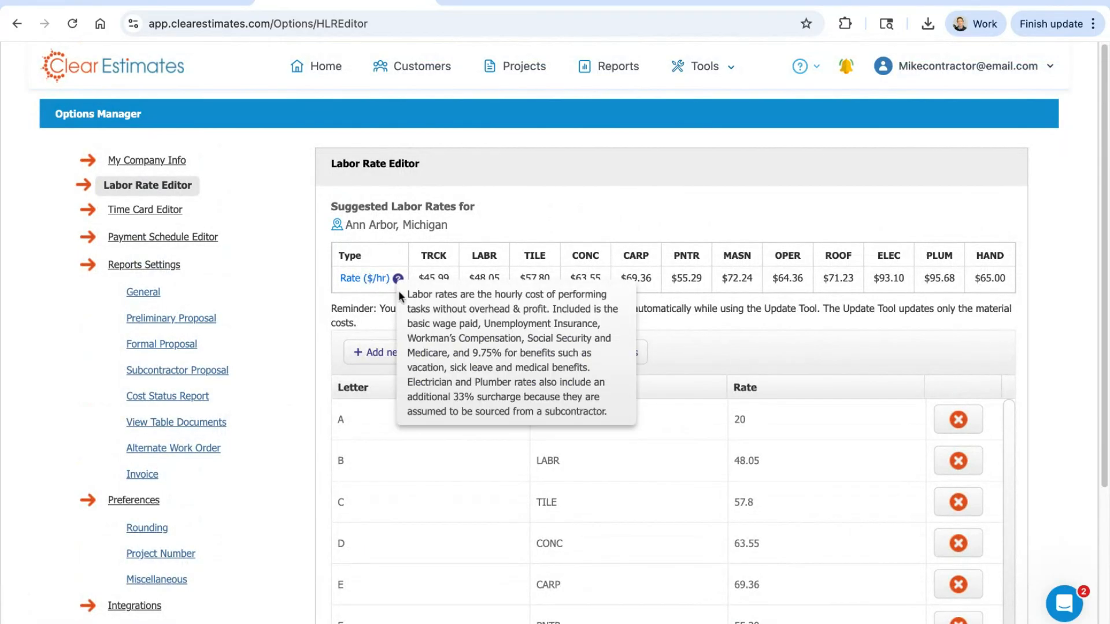
left_click_drag(408, 295, 592, 412)
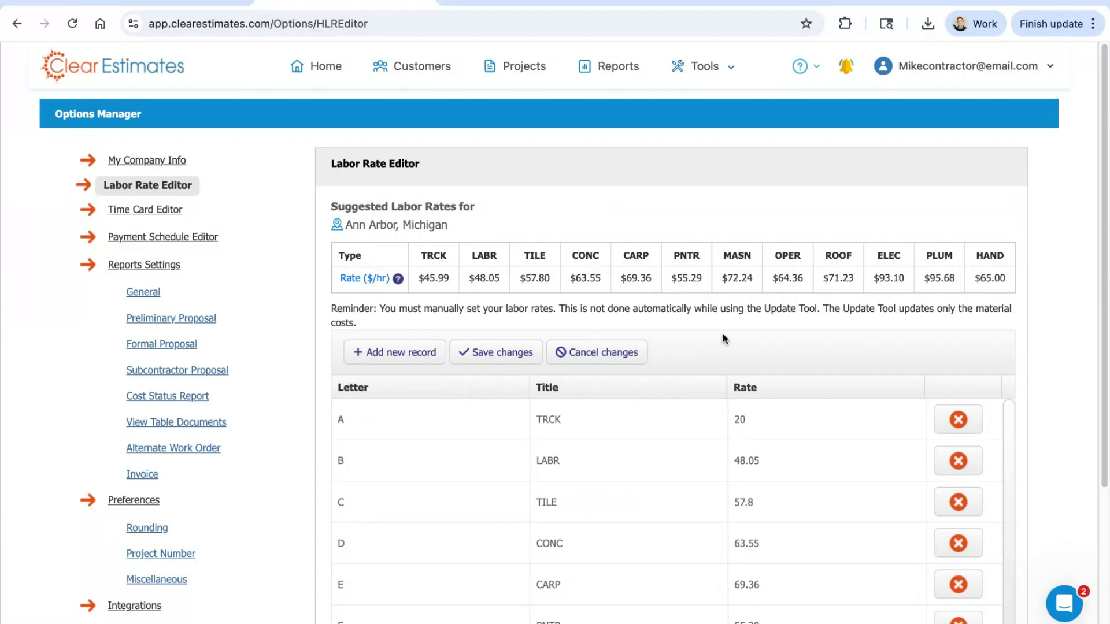
scroll(736, 300, "down", 1)
scroll(821, 393, "down", 1)
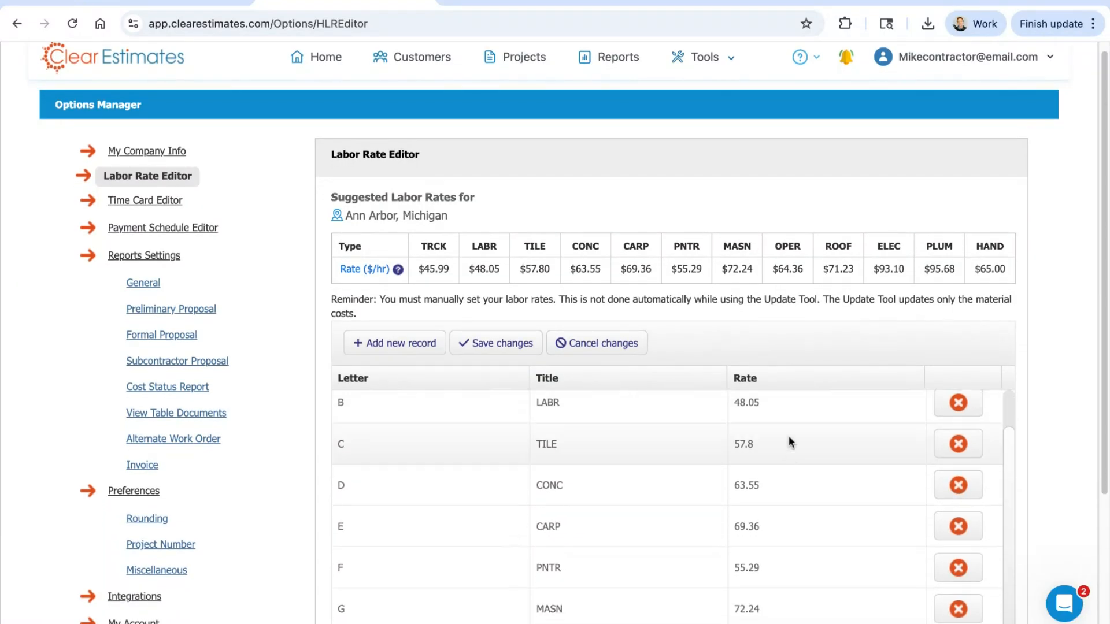
scroll(790, 440, "up", 1)
scroll(885, 345, "down", 2)
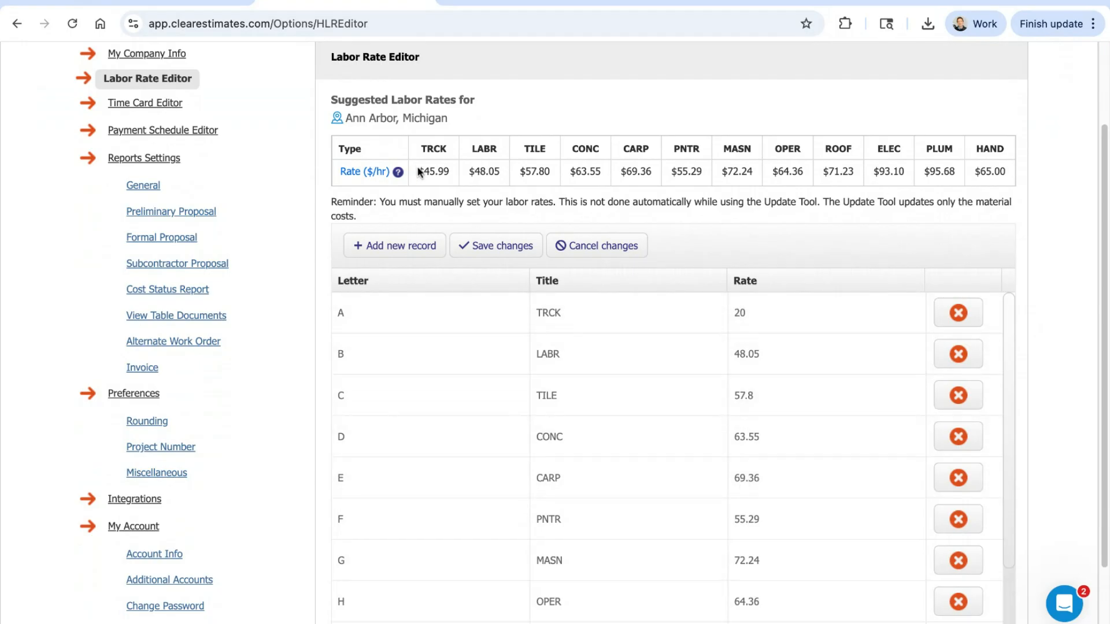
left_click_drag(419, 171, 994, 171)
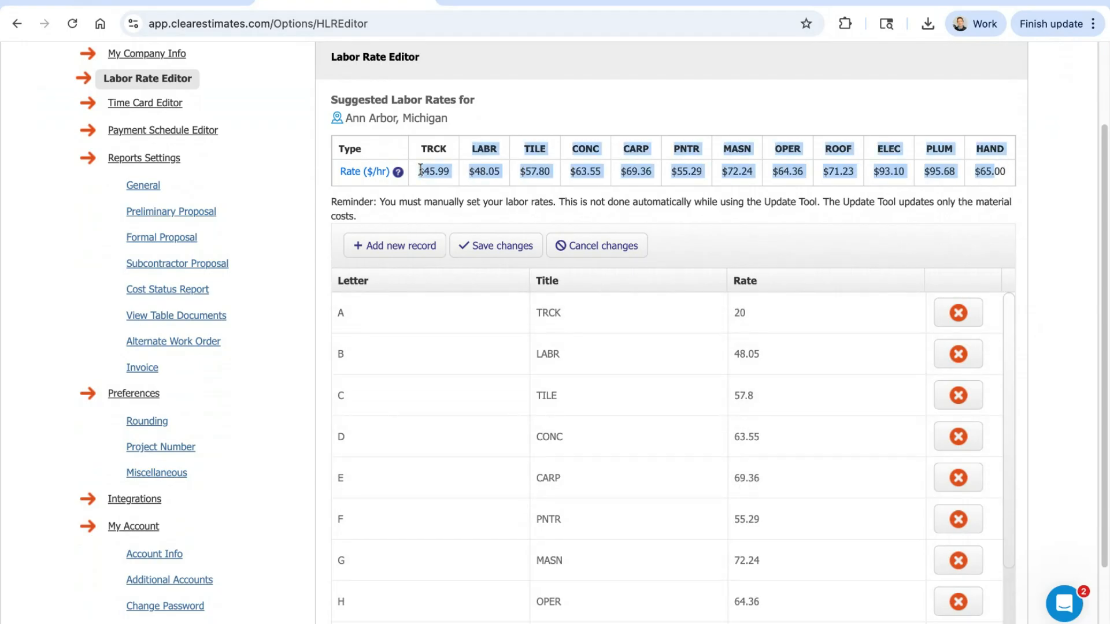
left_click(813, 247)
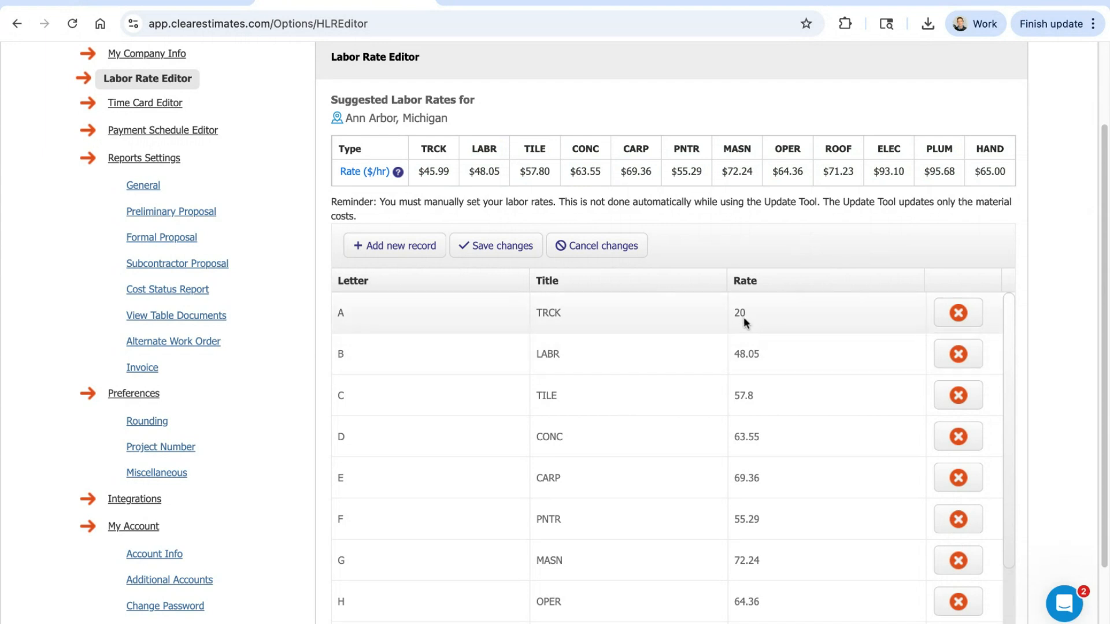
Step: Set the TRCK labor rate to 25 and save the changes
left_click(740, 313)
left_click(752, 354)
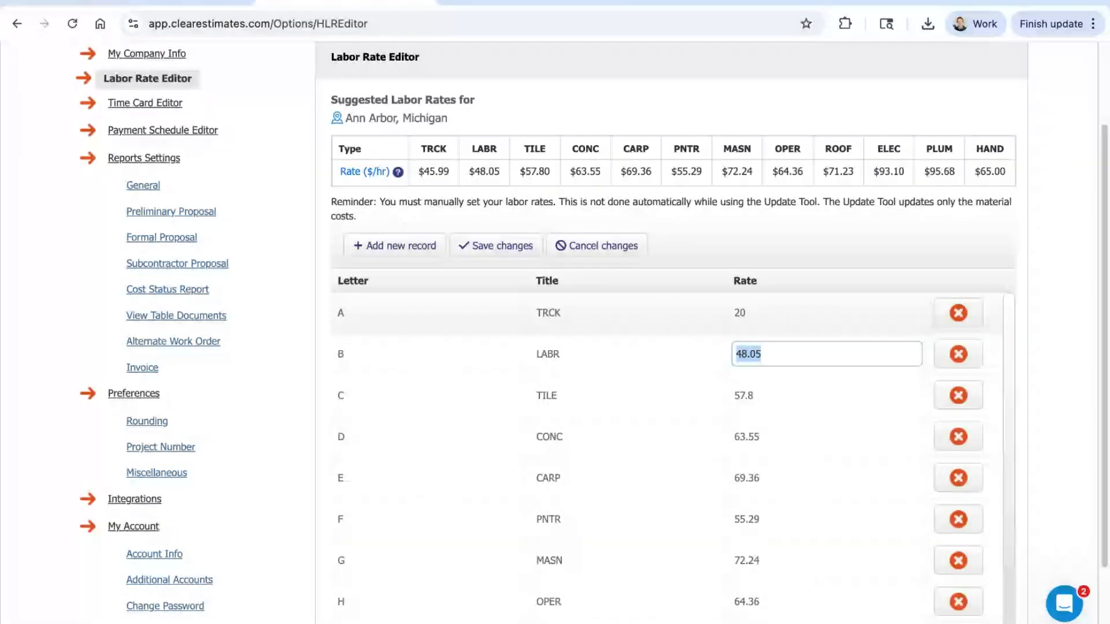
left_click(739, 313)
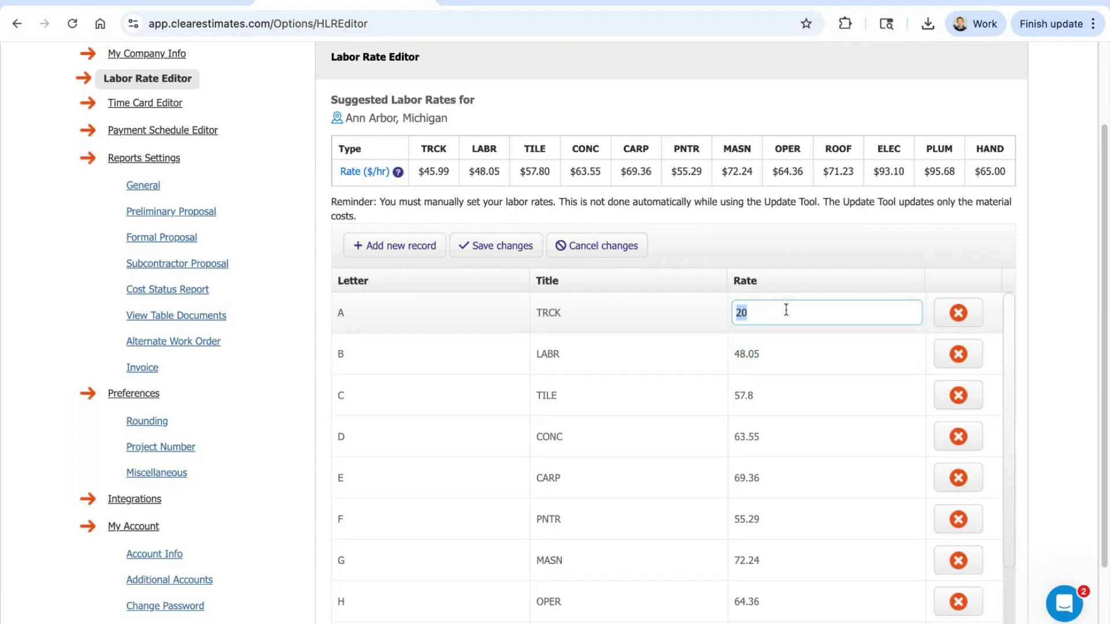
type("25")
left_click(722, 275)
left_click(503, 247)
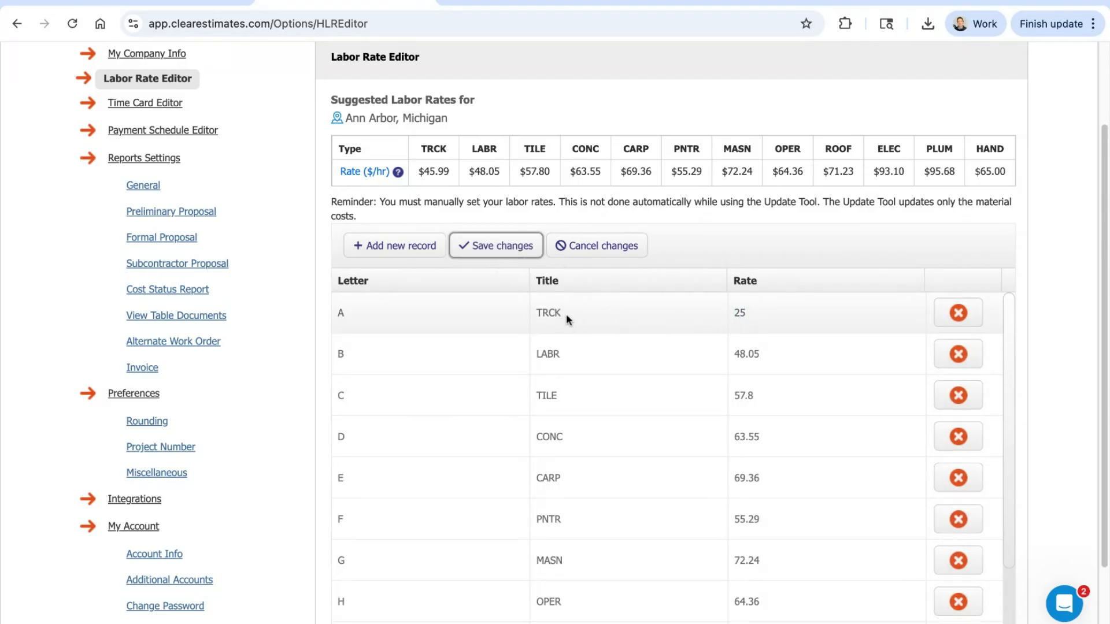
left_click(743, 313)
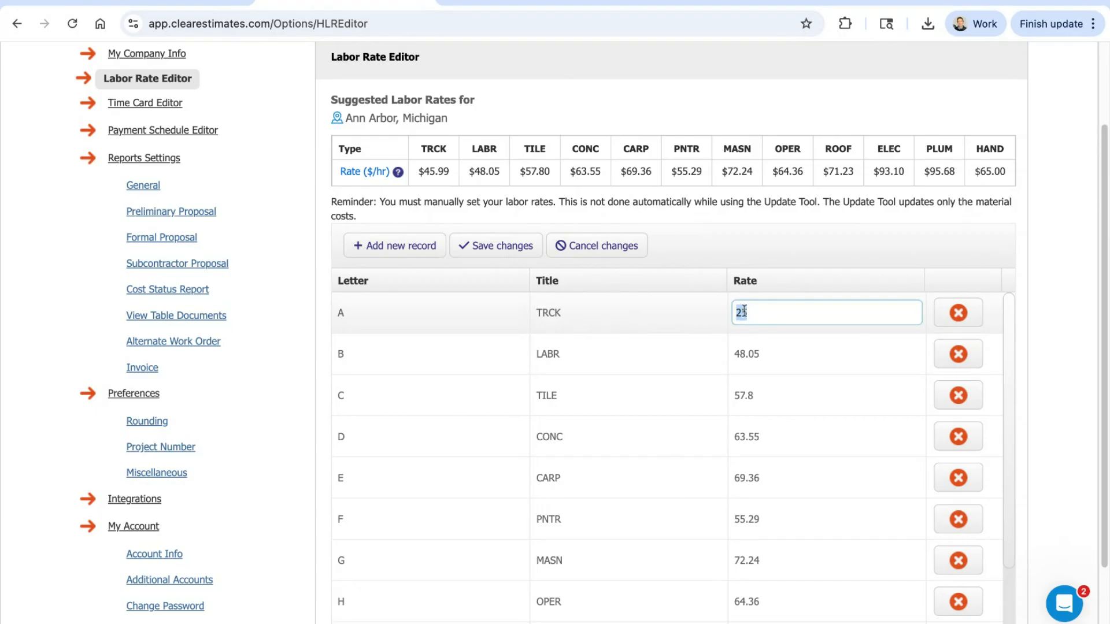
left_click(774, 258)
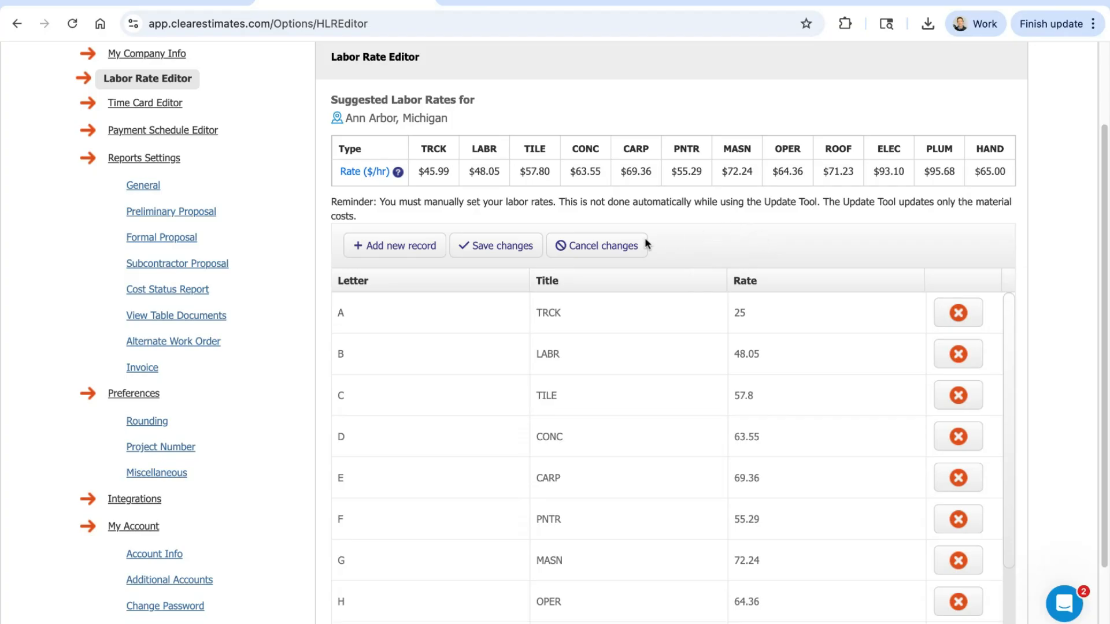
Step: Add a new labor rate record with letter Z, title RATE and rate 48, and save the changes
left_click(396, 250)
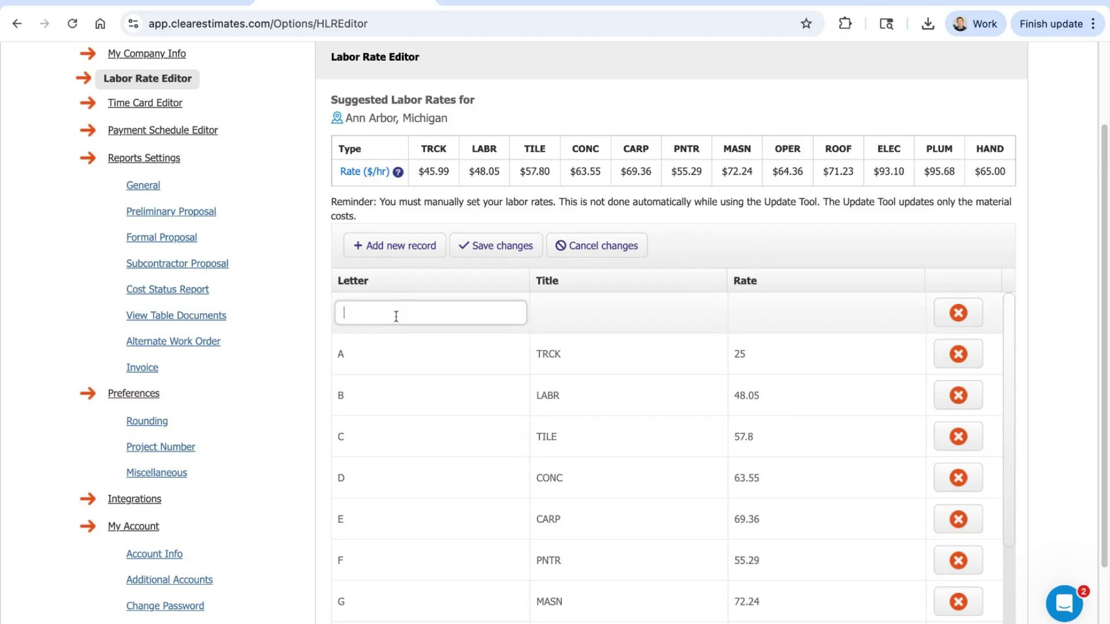
double_click(365, 314)
left_click(571, 312)
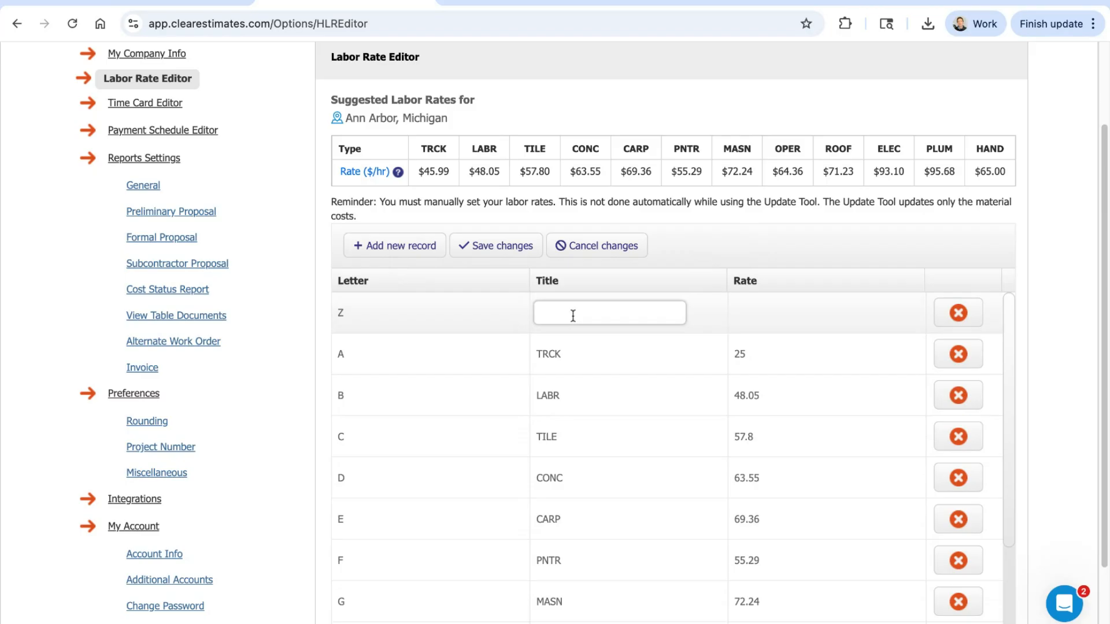
key("shift+Left")
key("shift+Left")
key("shift+Left")
left_click(788, 317)
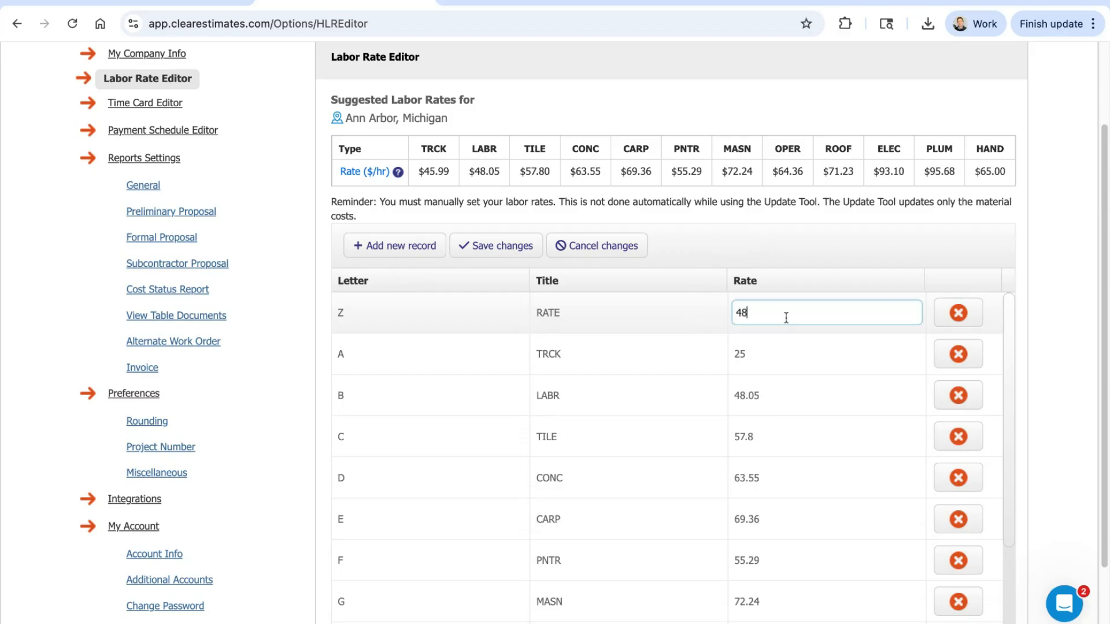
left_click(503, 245)
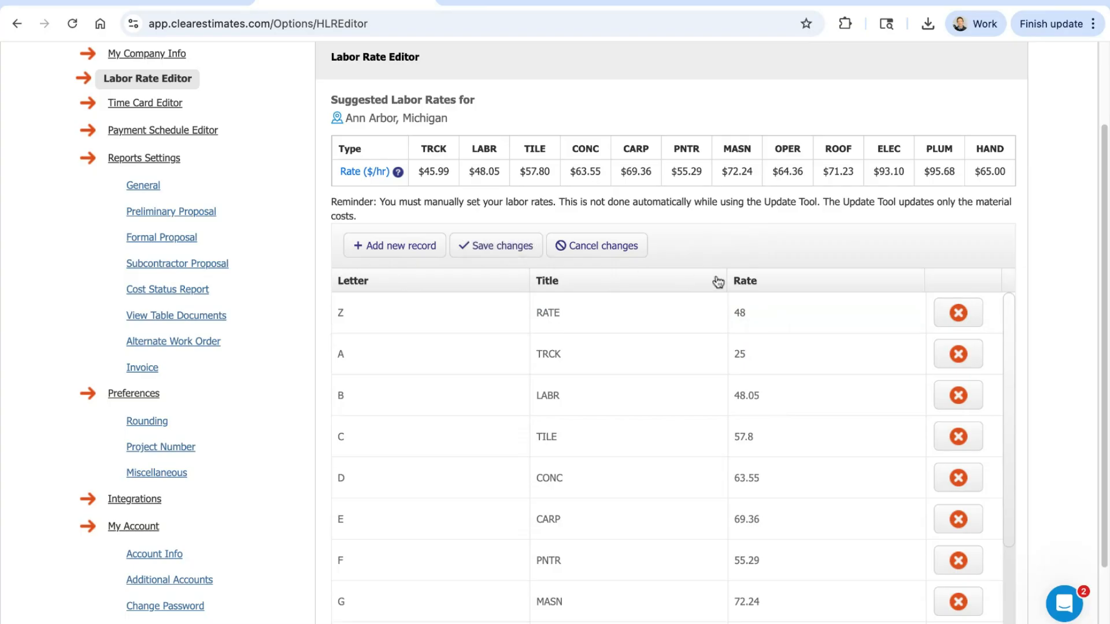
Step: Visit the Time Card Editor, and locate Time Card Totals among the additional actions of the Guest bedroom + bath upgrade project
scroll(723, 266, "up", 1)
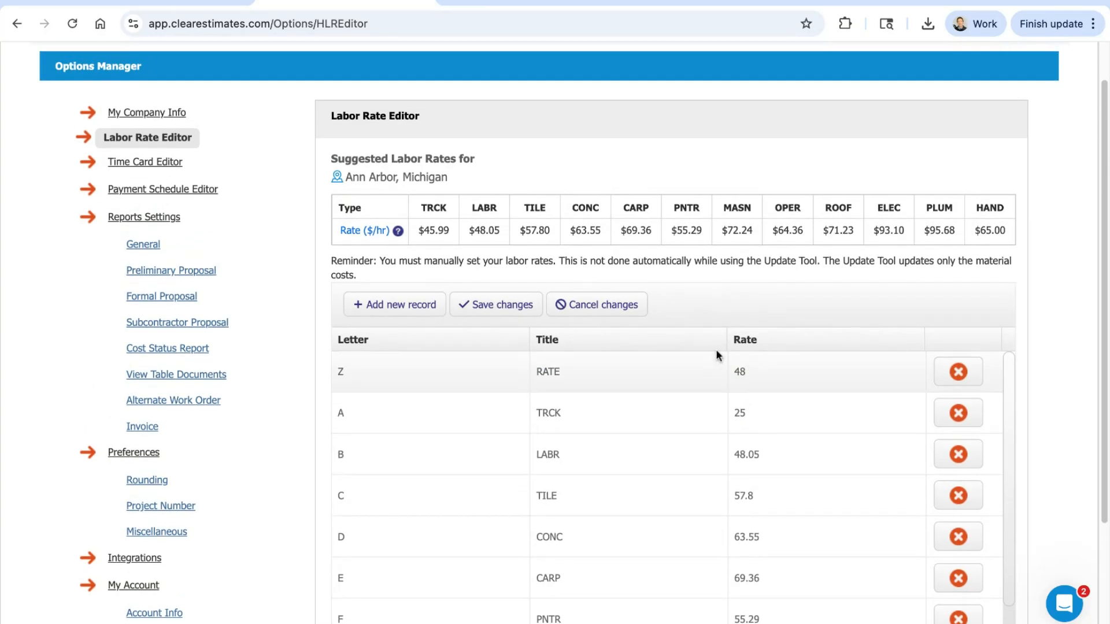
scroll(717, 353, "up", 1)
scroll(765, 317, "down", 1)
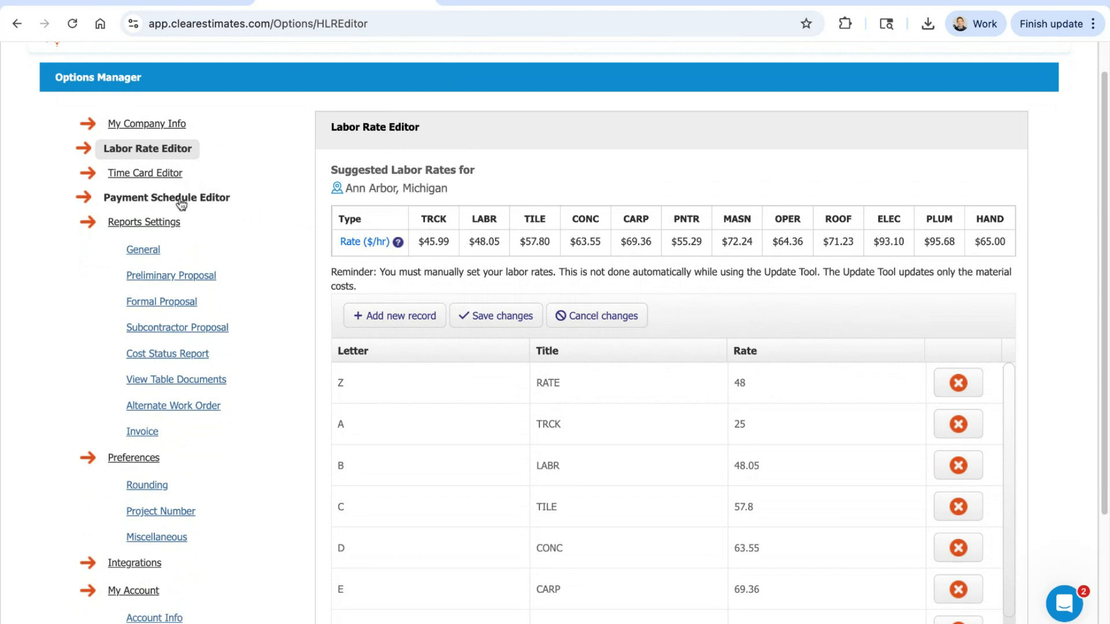
left_click(160, 172)
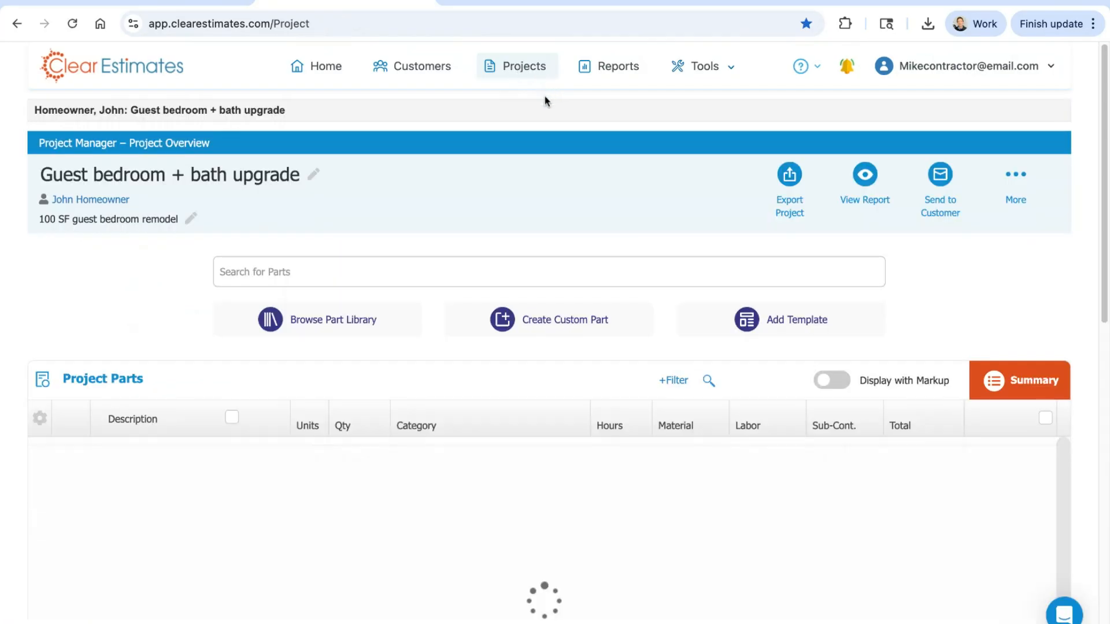
left_click(1001, 178)
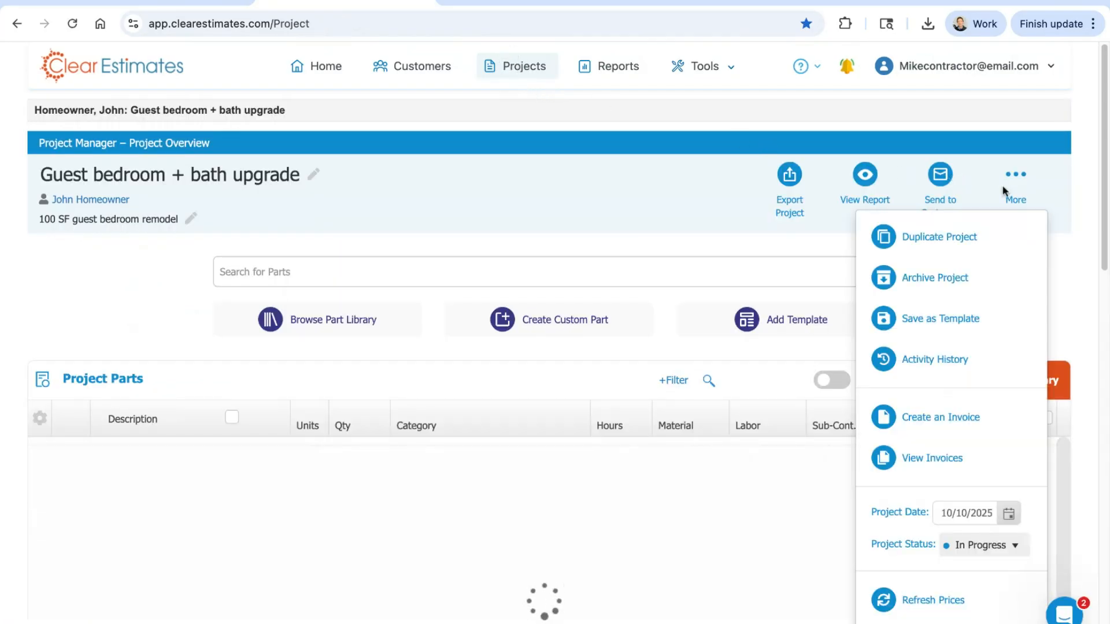
scroll(951, 556, "down", 1)
scroll(951, 556, "down", 5)
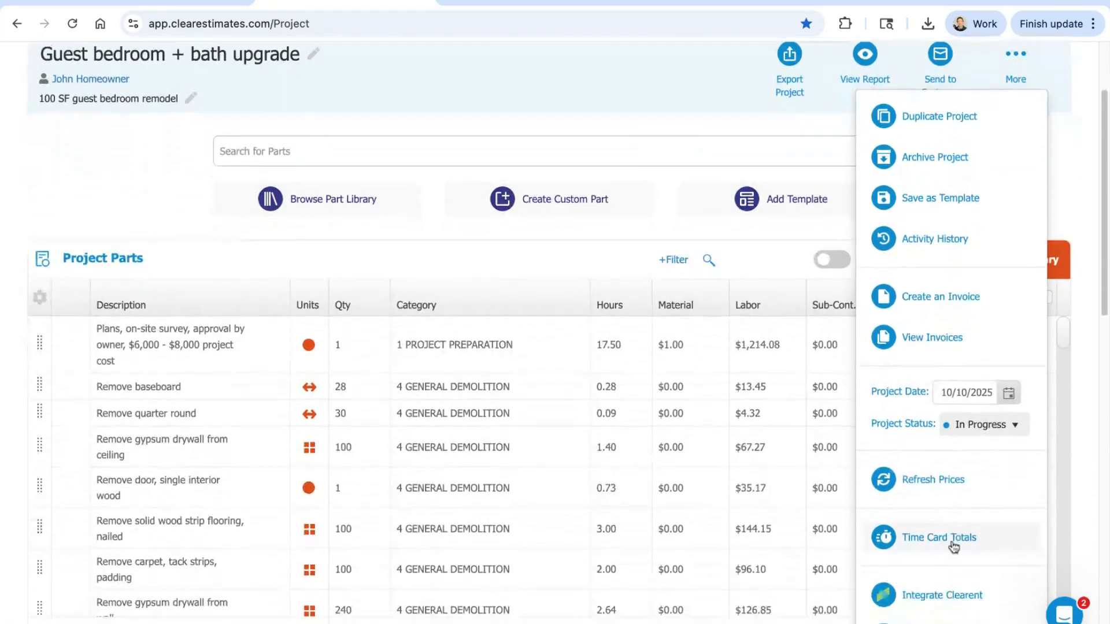
scroll(951, 538, "up", 3)
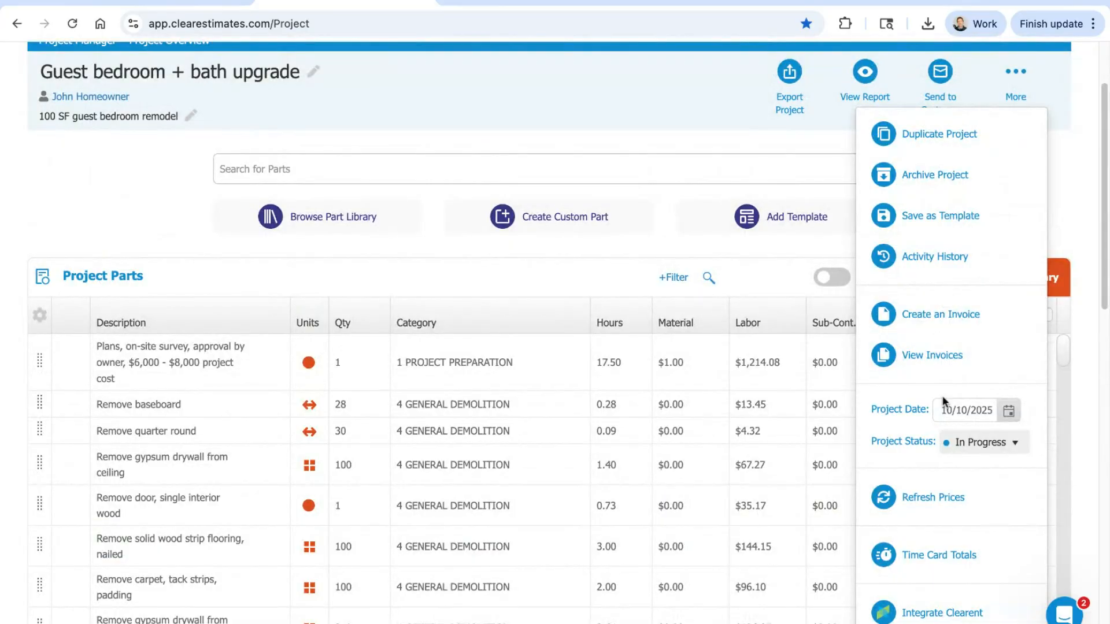
Step: Review the Time Card Totals of the guest bedroom project, close them, and return to the Options settings
left_click(940, 557)
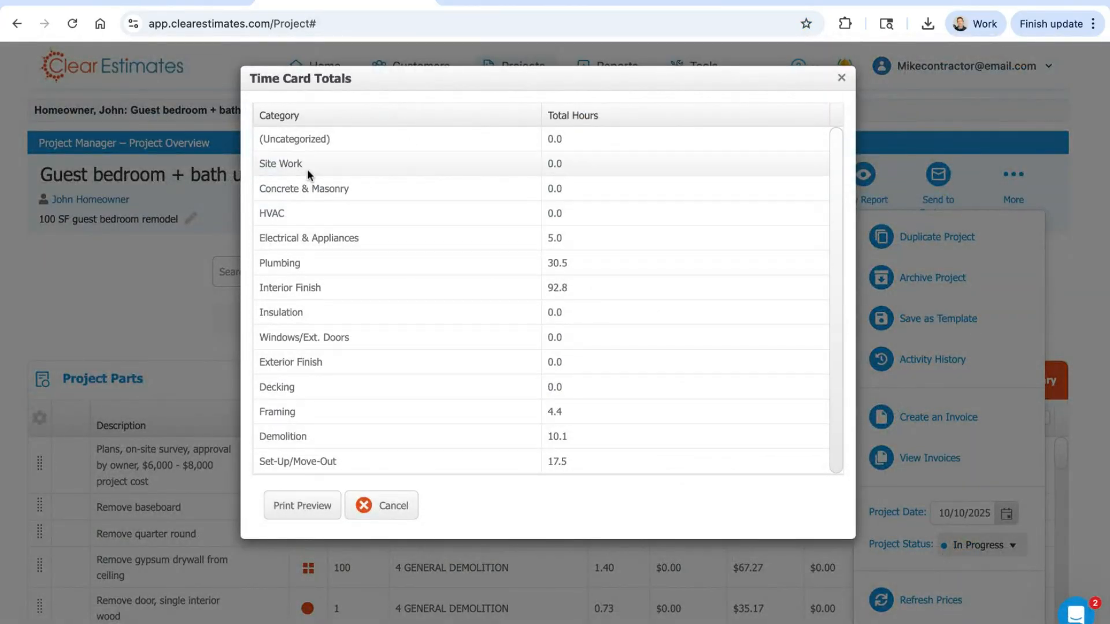
left_click(842, 78)
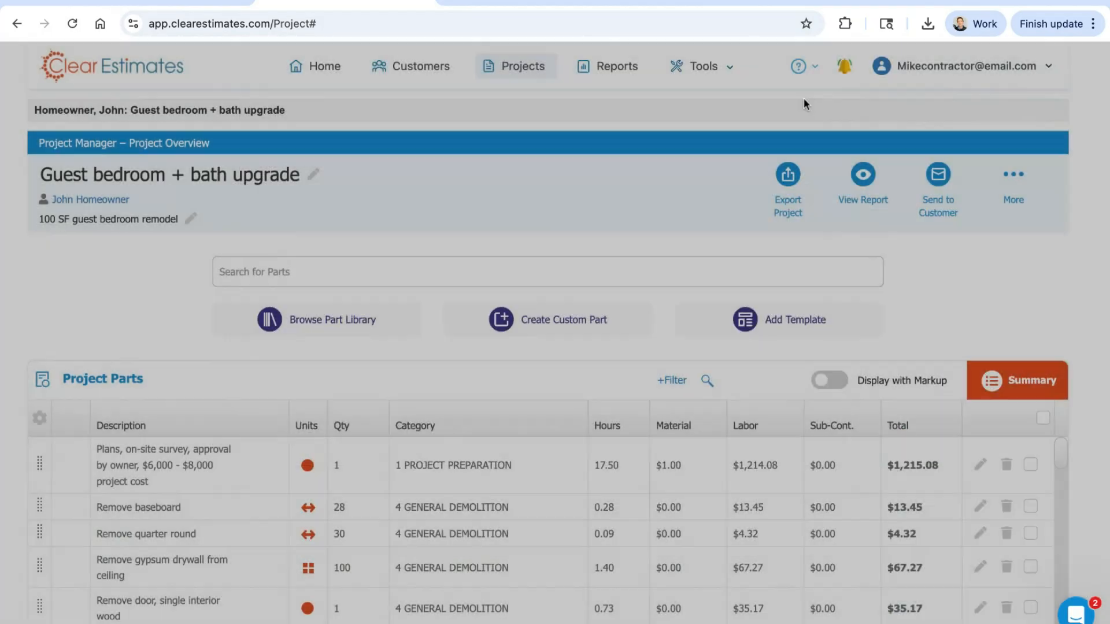
left_click(698, 68)
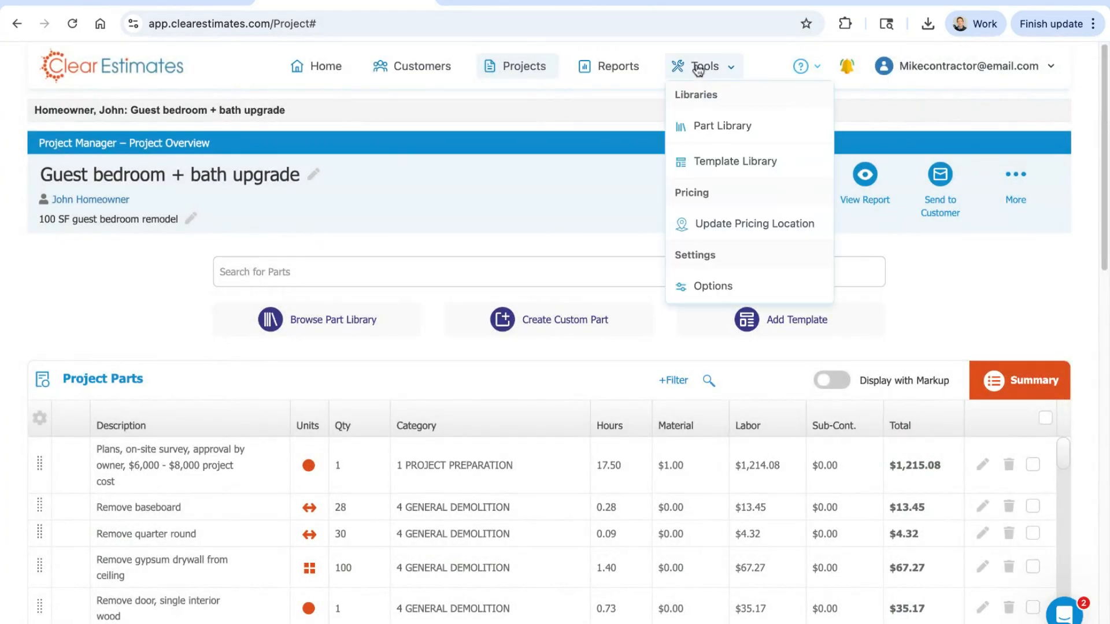
left_click(722, 287)
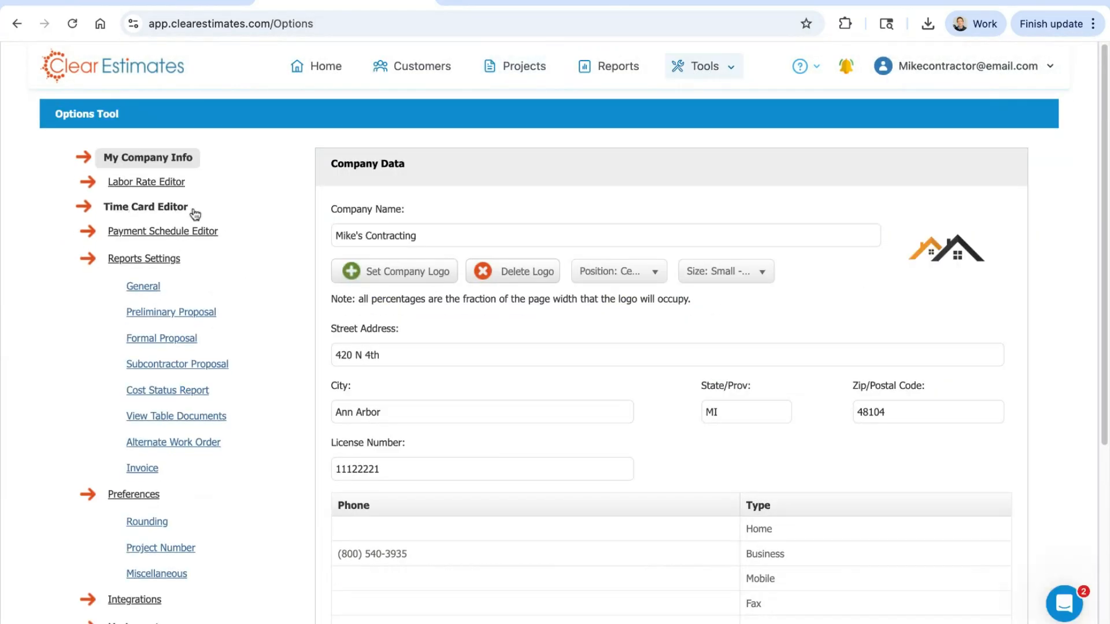
Step: Visit the General report settings and look over the available fonts, text size, color and sample text area
scroll(292, 208, "down", 1)
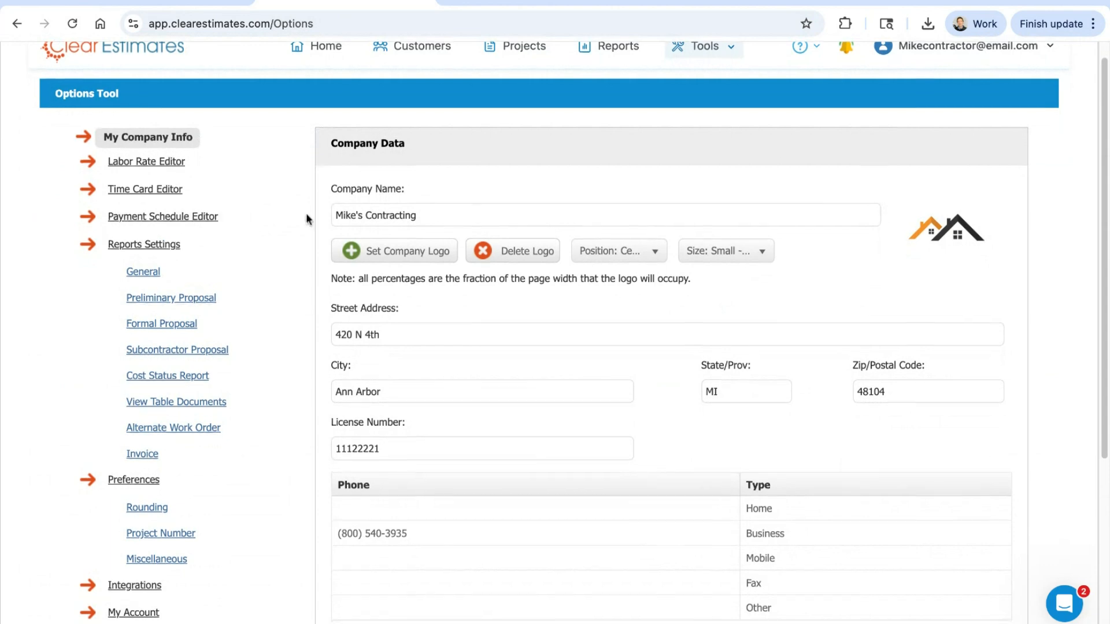
scroll(215, 201, "down", 3)
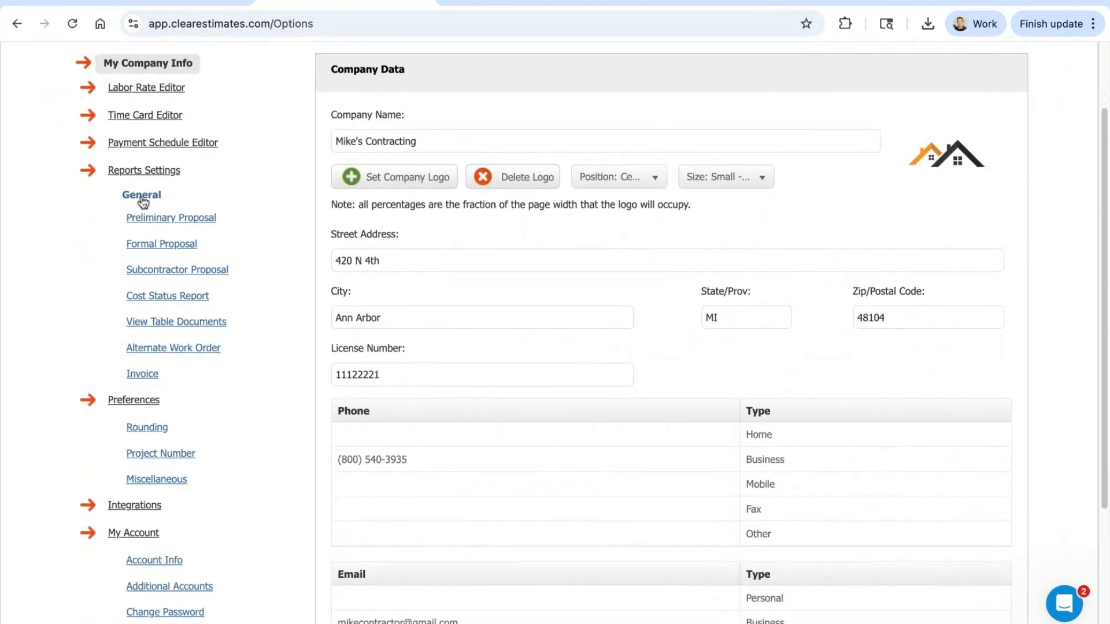
left_click(136, 202)
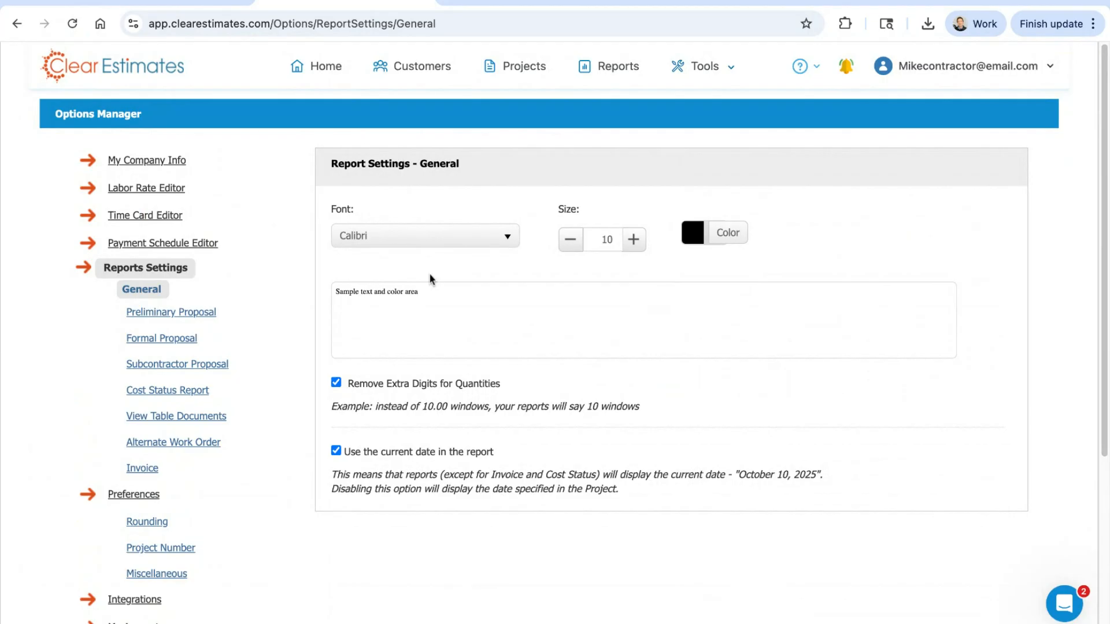
left_click(422, 238)
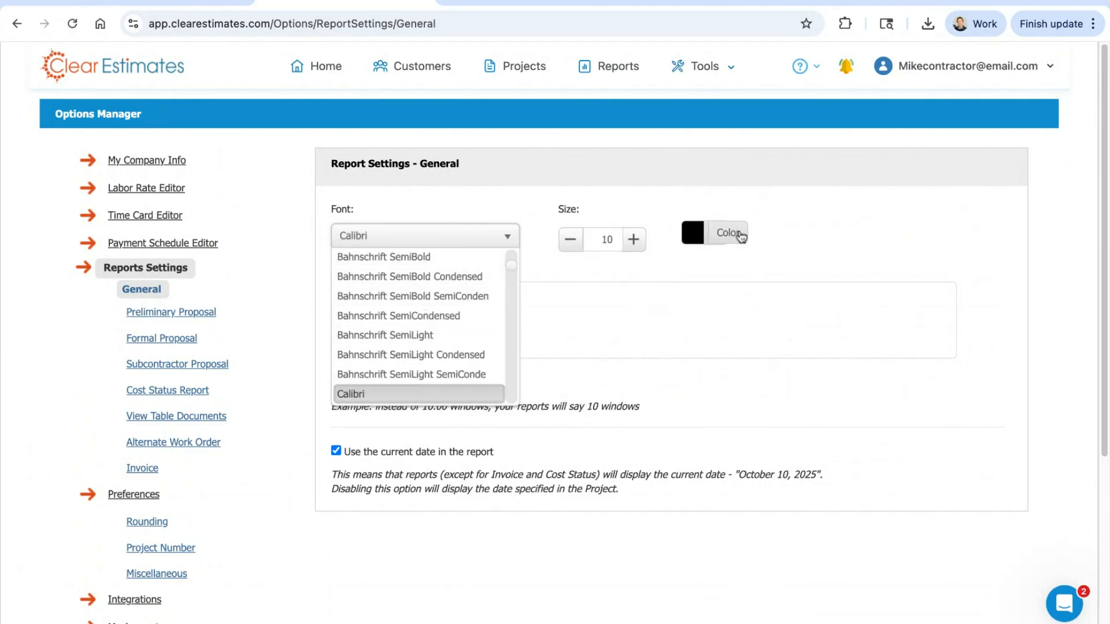
left_click(717, 232)
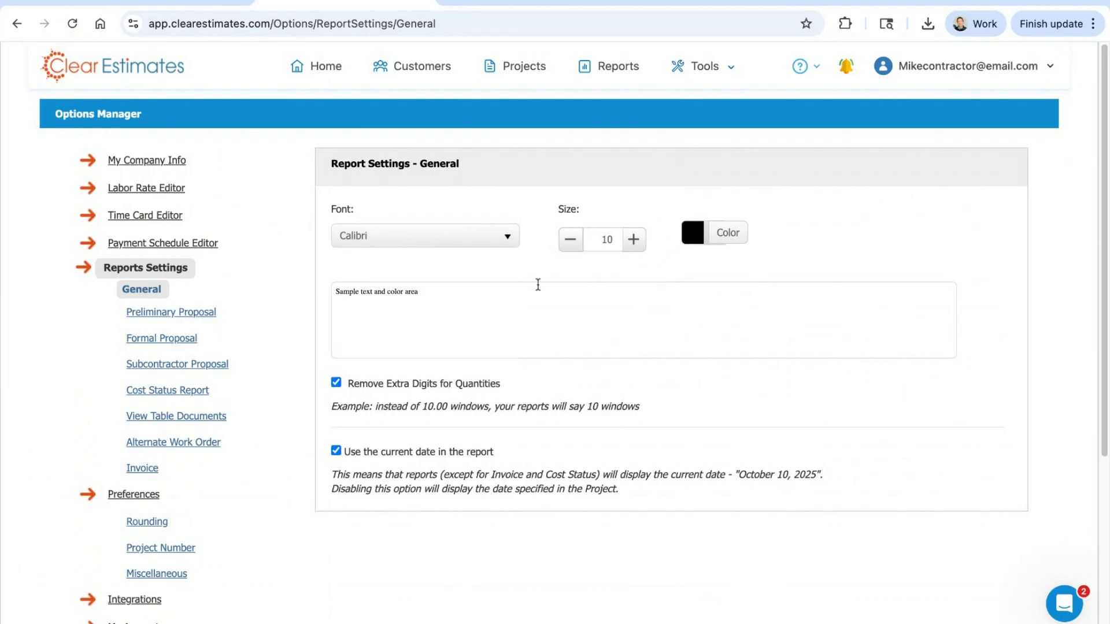
left_click_drag(409, 305, 440, 280)
left_click(690, 185)
Step: Read the General report options for removing extra quantity digits and using the current date in the report
scroll(599, 274, "down", 1)
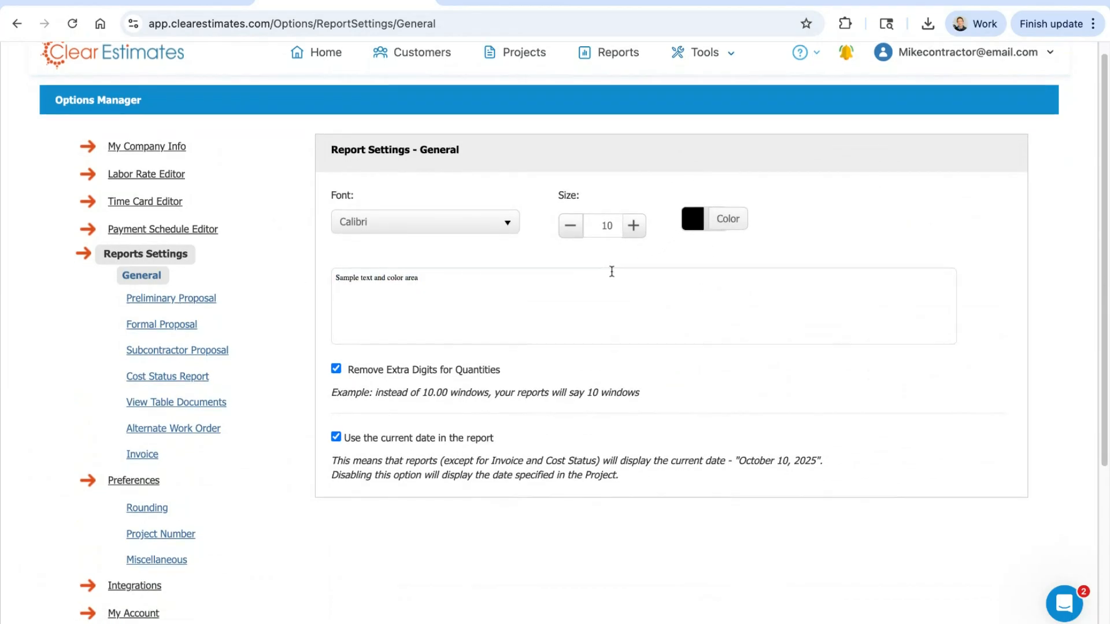
left_click_drag(344, 437, 494, 438)
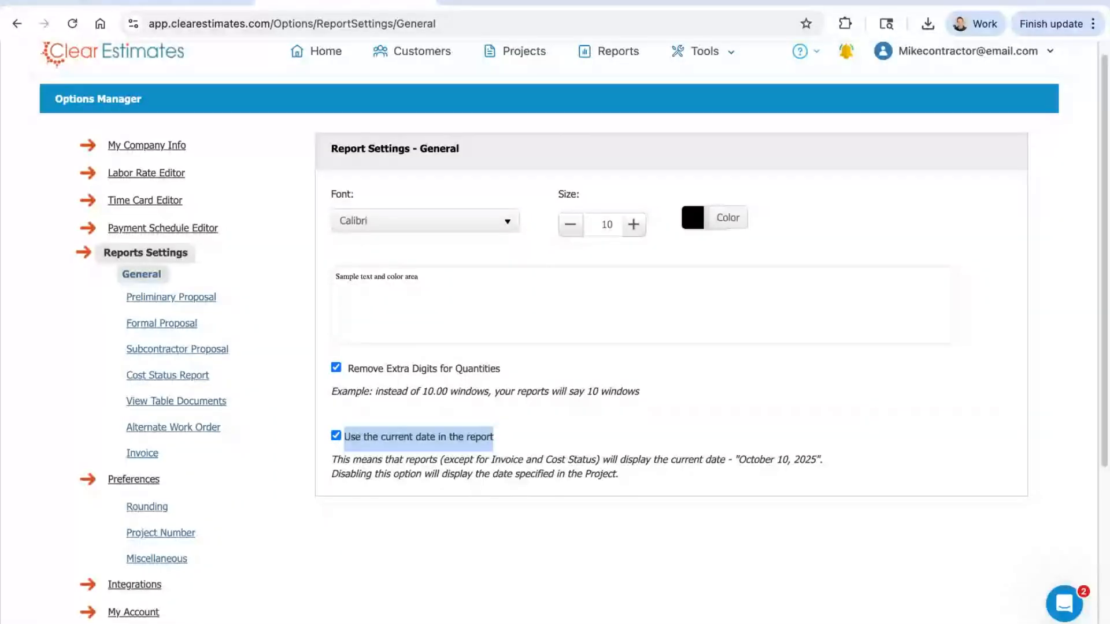
left_click(834, 410)
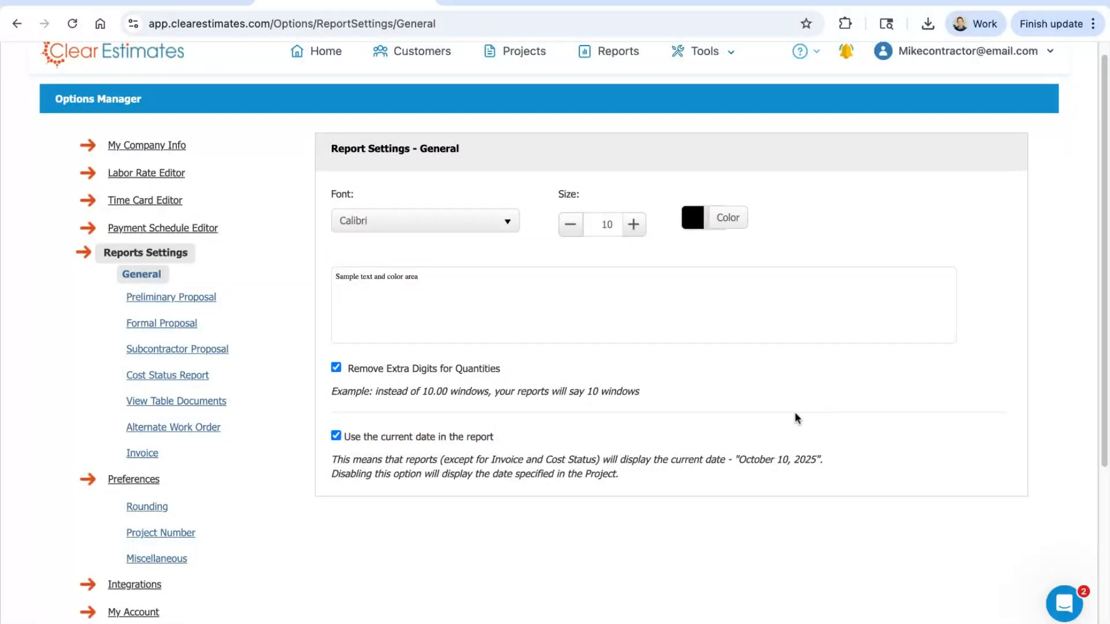
scroll(775, 347, "down", 1)
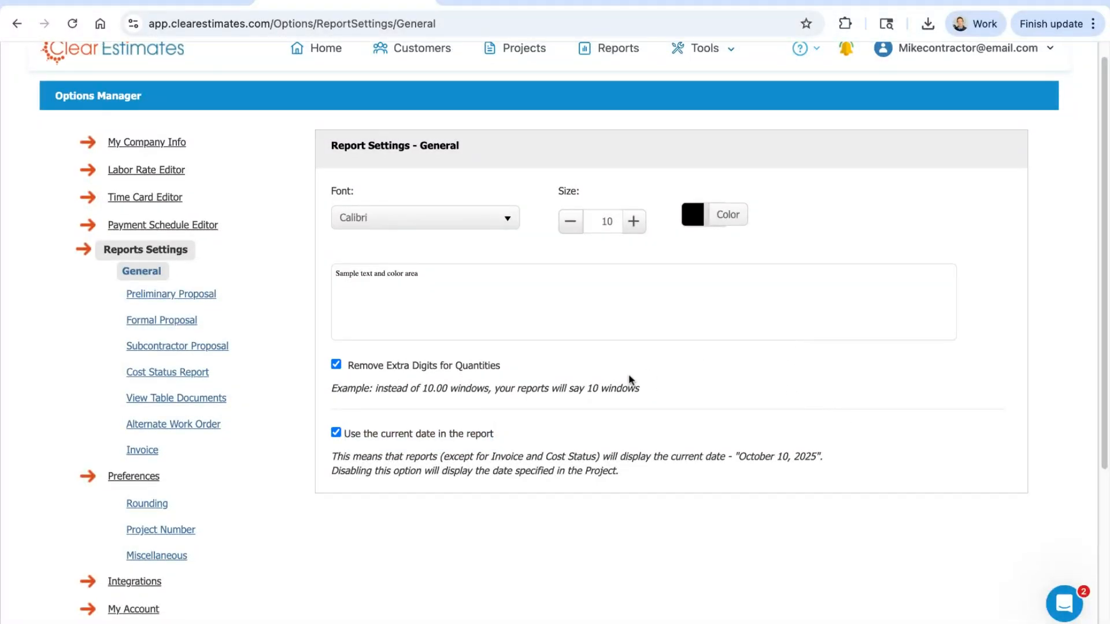
scroll(244, 253, "down", 1)
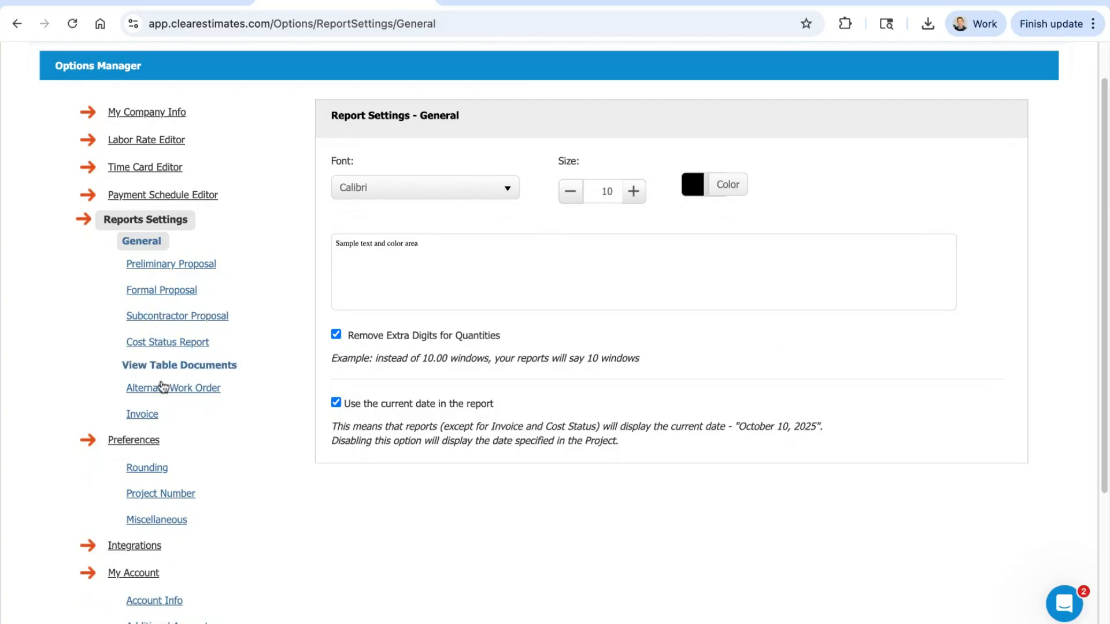
Step: In the Invoice report settings, delete the text below the payment terms in the invoice note and save the changes
left_click(144, 414)
left_click_drag(497, 440, 346, 422)
key("BackSpace")
key("BackSpace")
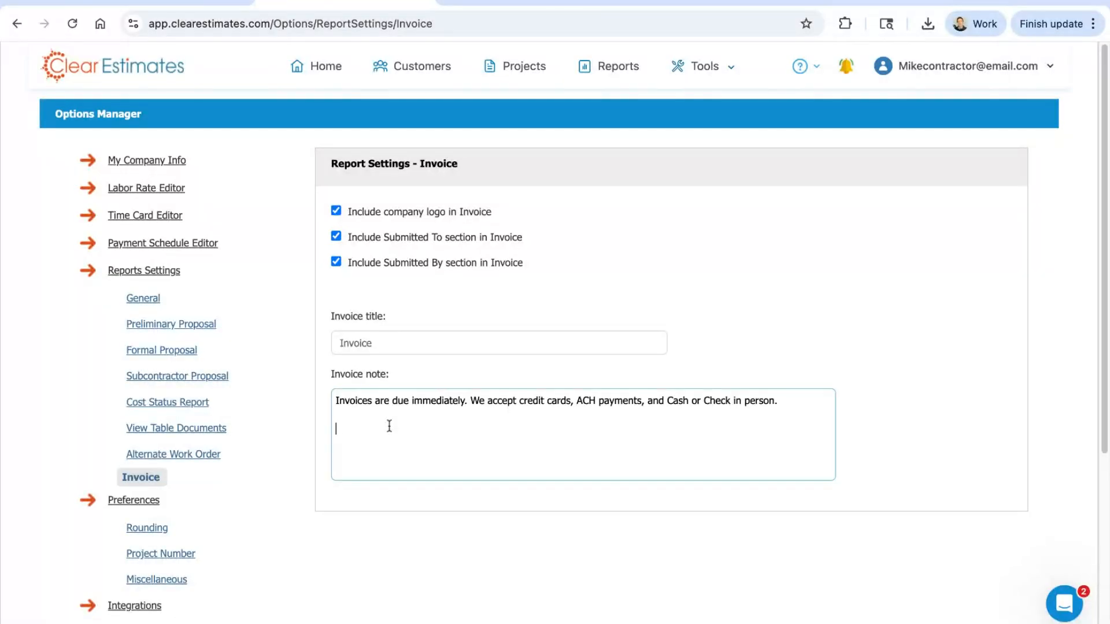
left_click(802, 257)
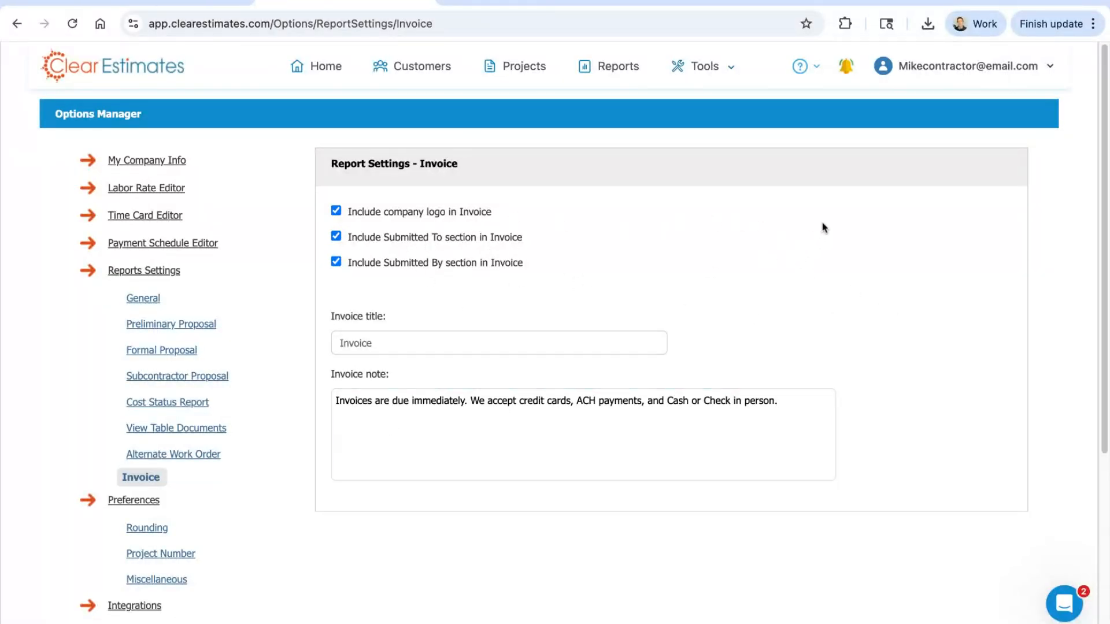
scroll(823, 227, "down", 5)
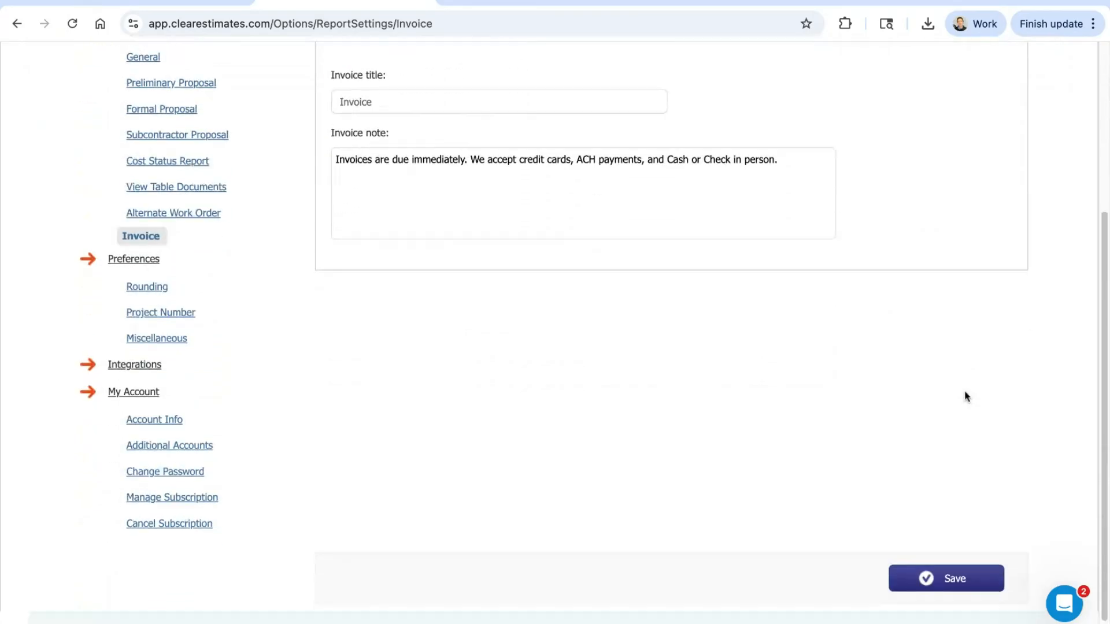
left_click(943, 574)
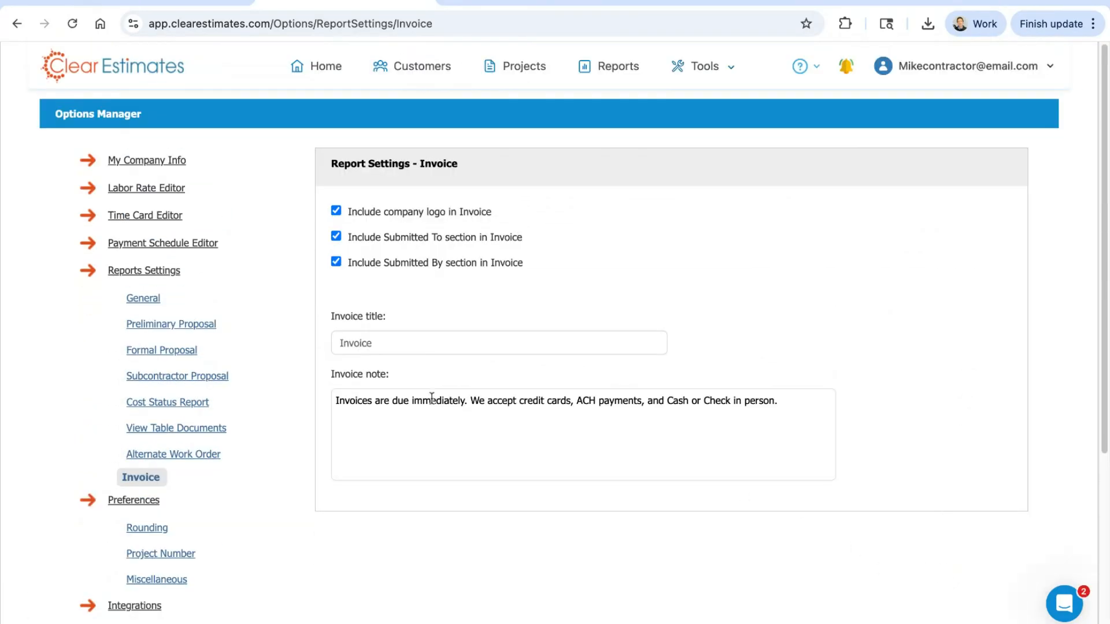
Step: Visit the Formal Proposal report settings and examine the company logo, Submitted To and Submitted By section options
left_click(152, 353)
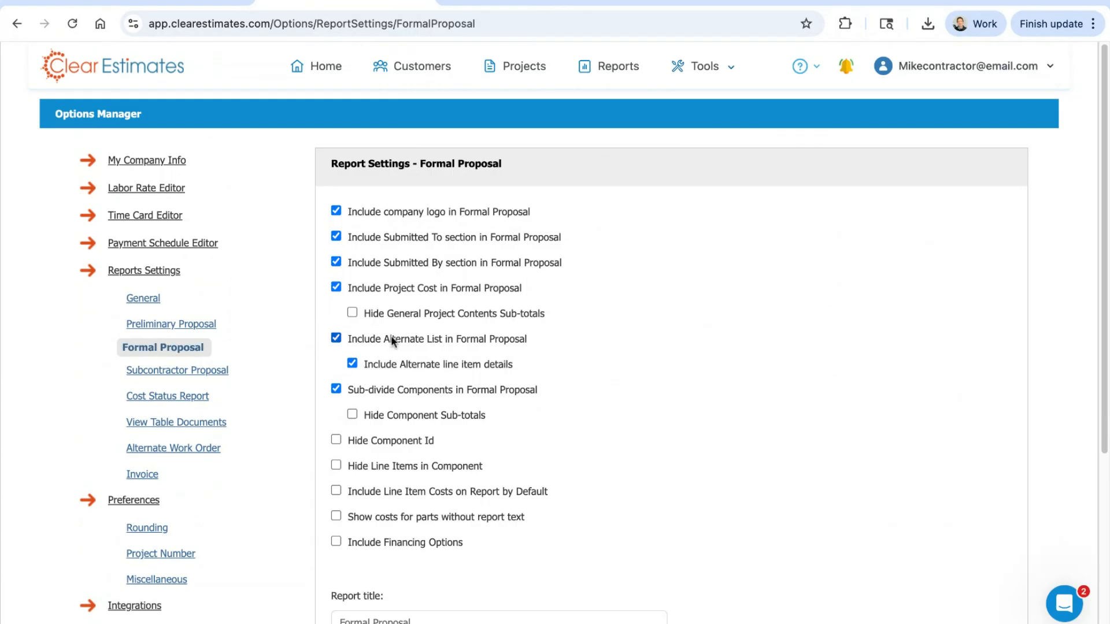
scroll(622, 279, "down", 1)
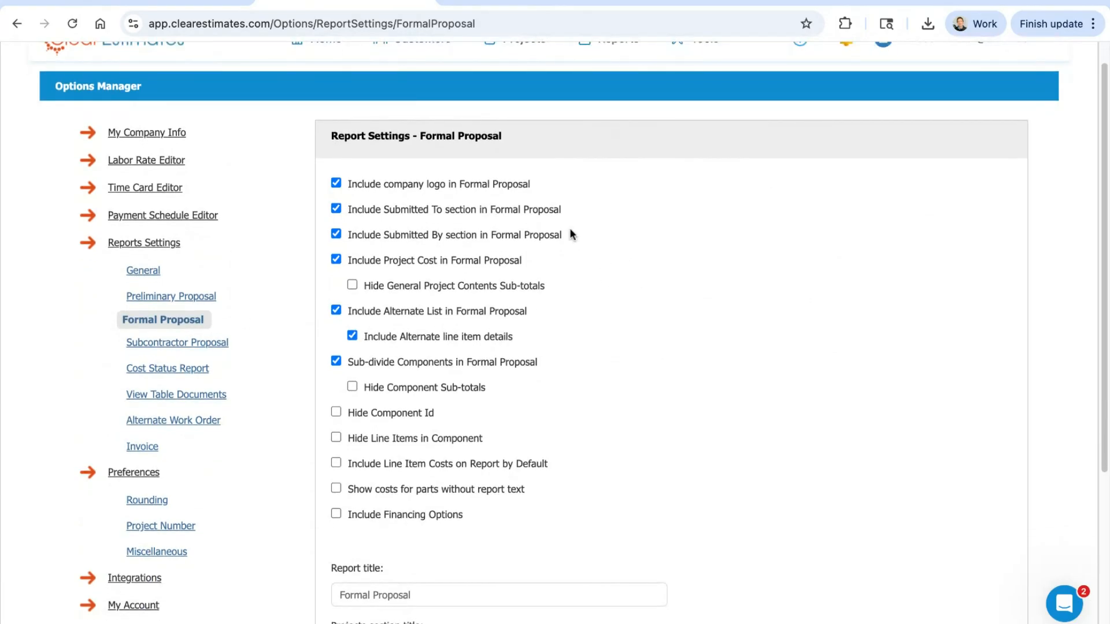
left_click_drag(536, 192, 451, 212)
left_click_drag(383, 237, 443, 237)
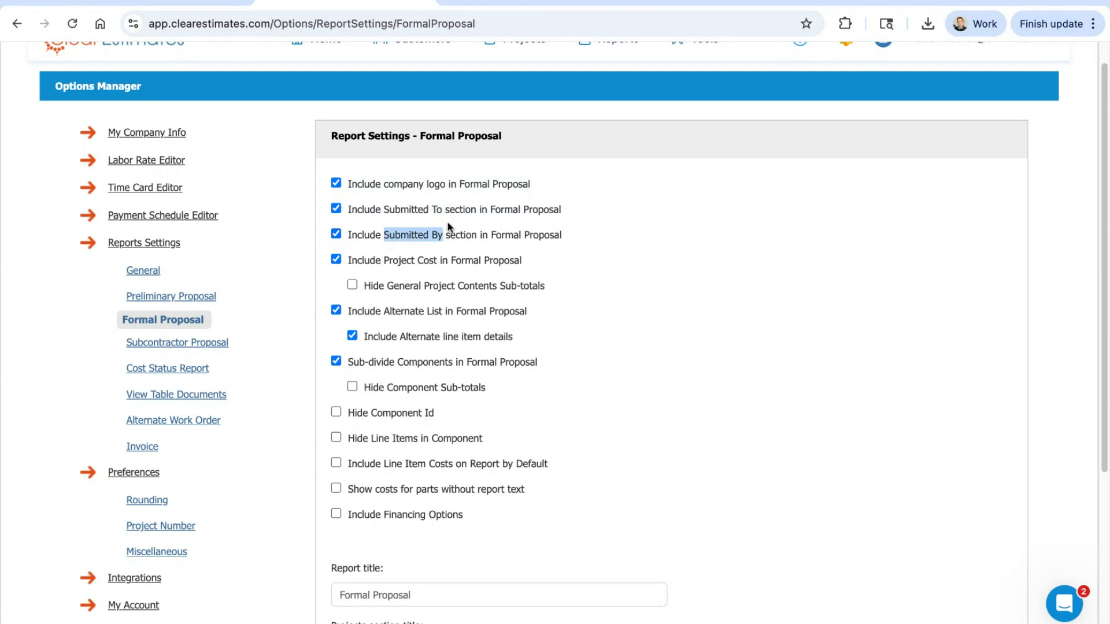
left_click(569, 239)
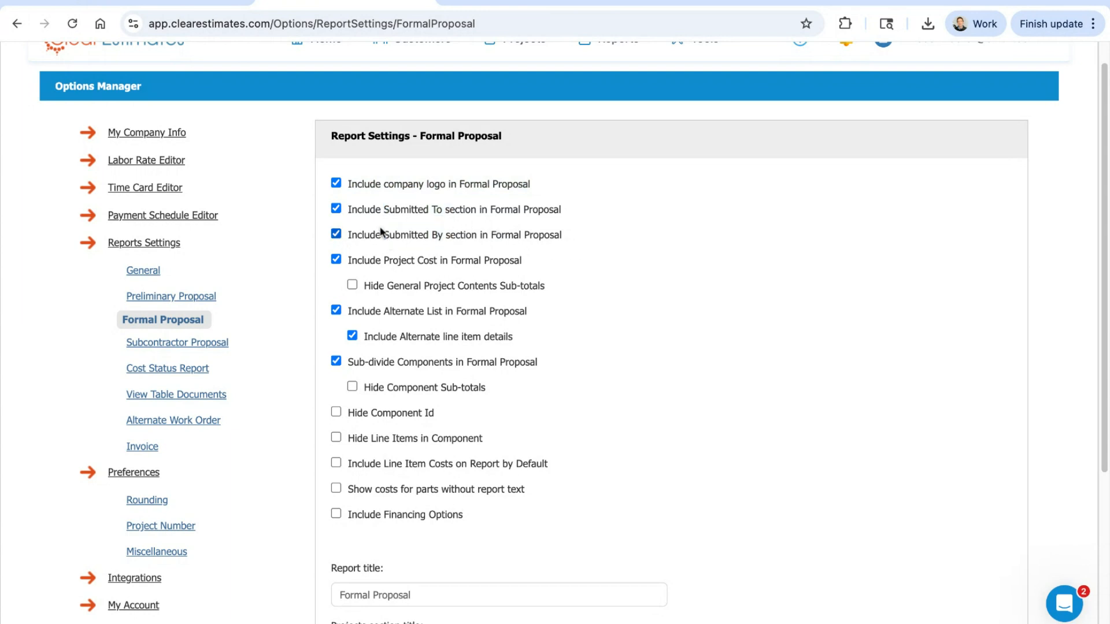
left_click(335, 235)
Step: Enable Hide General Project Contents Sub-totals for the Formal Proposal, and examine the Hide Component Id and Hide Line Items in Component options
scroll(617, 233, "down", 2)
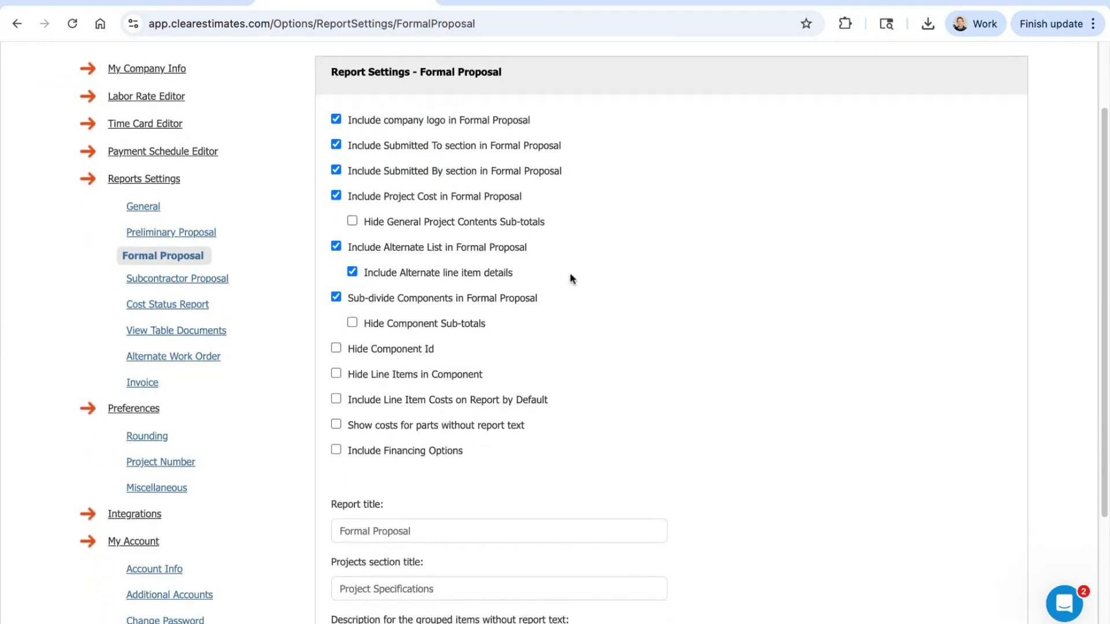
scroll(570, 265, "down", 2)
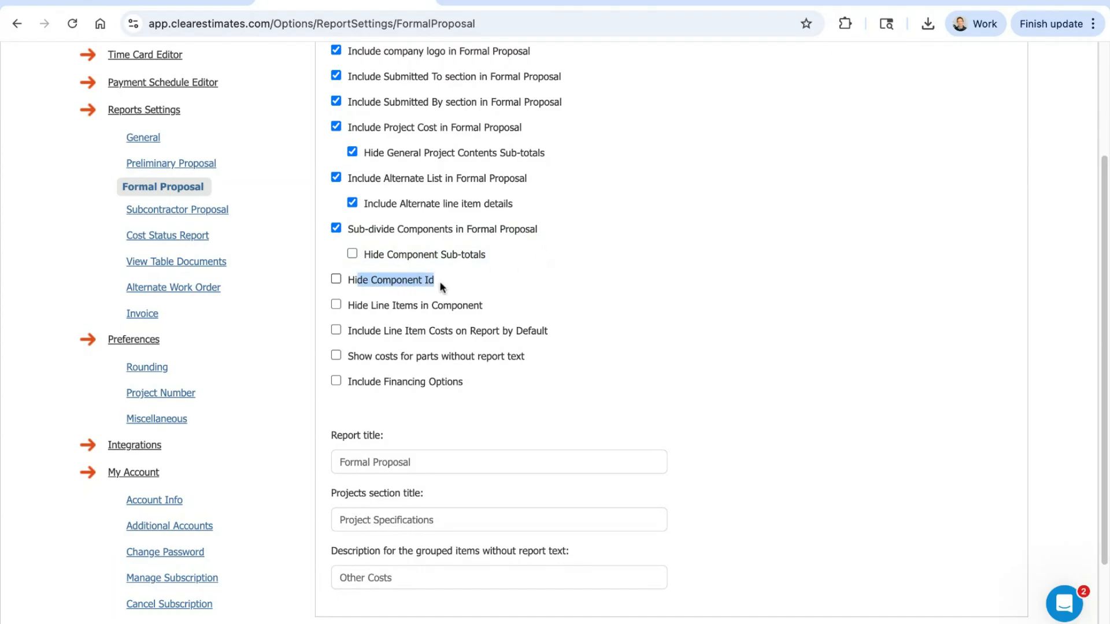
left_click(336, 280)
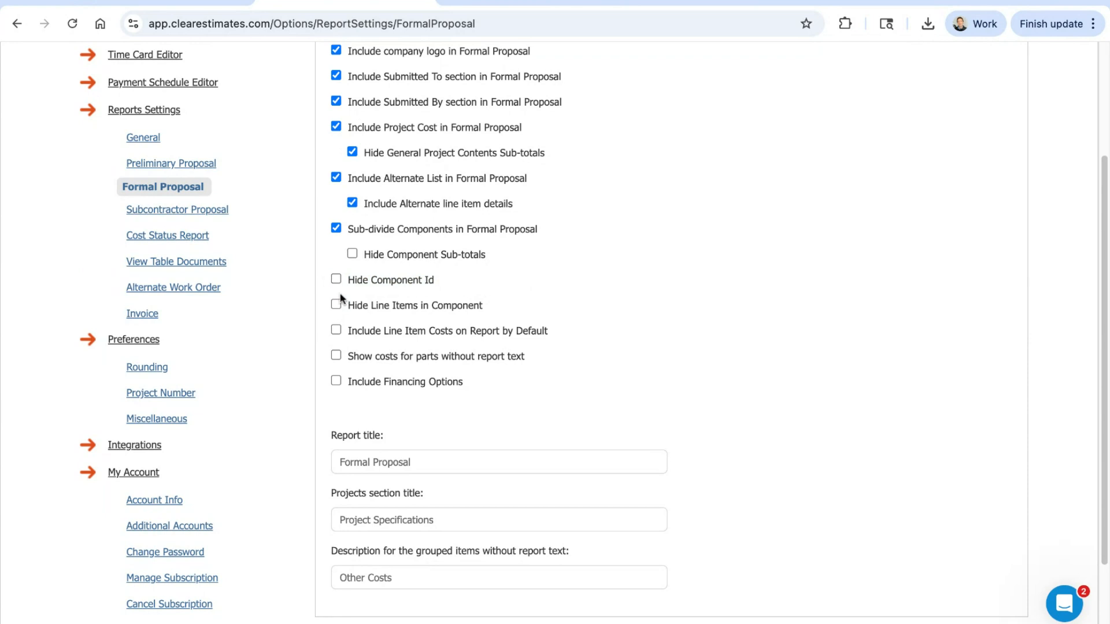
left_click(336, 306)
left_click_drag(347, 306, 505, 302)
left_click(502, 311)
Step: Enable Include Line Item Costs on Report by Default for the Formal Proposal
scroll(596, 266, "down", 1)
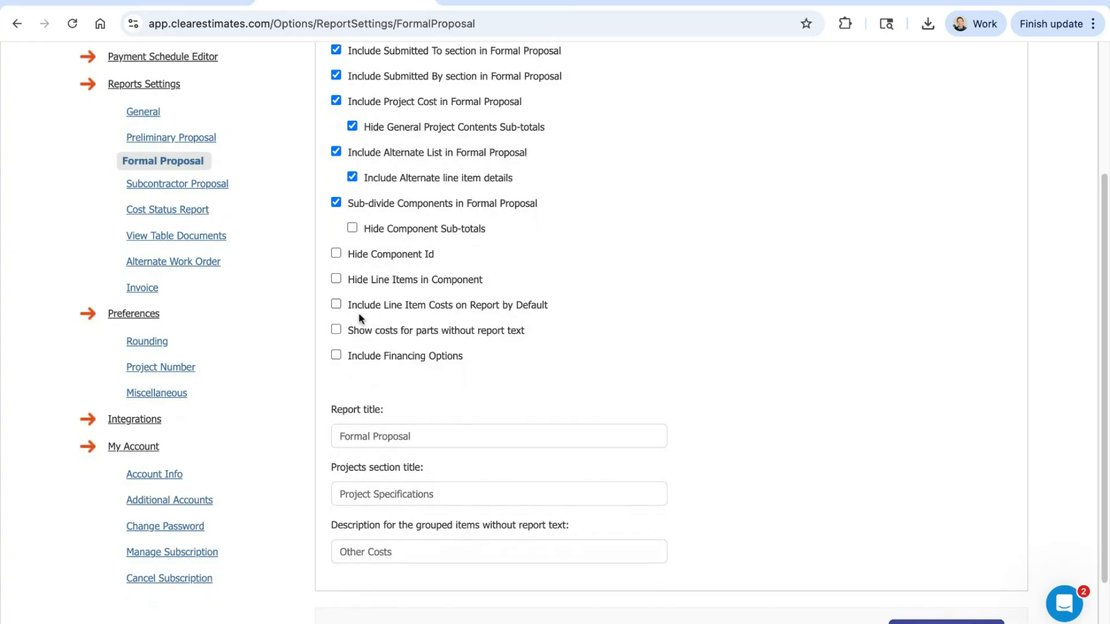
left_click_drag(347, 304, 547, 306)
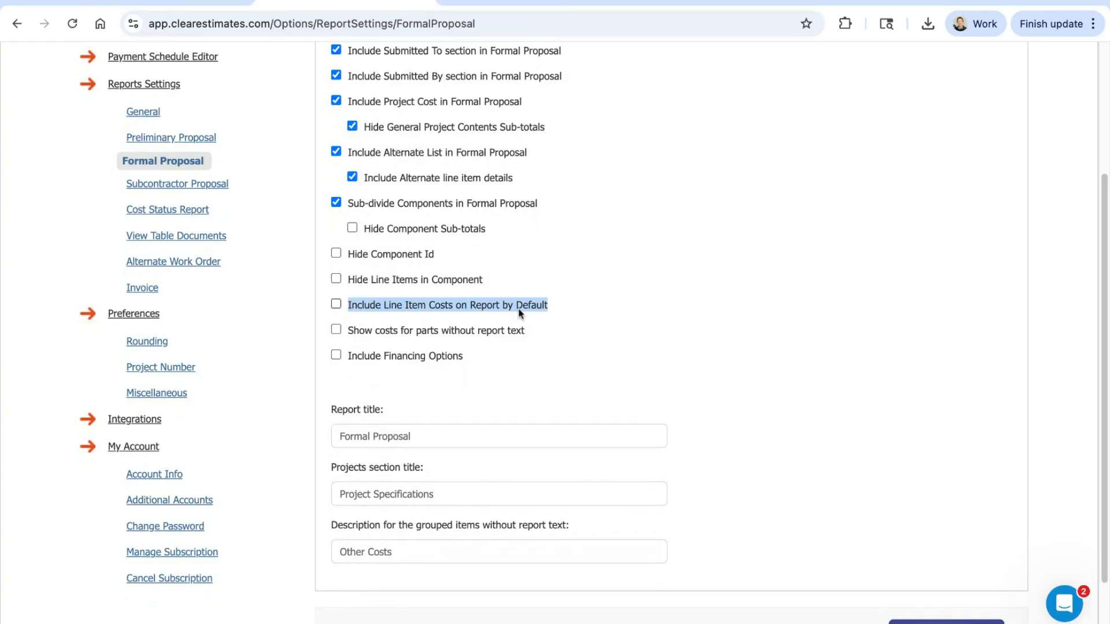
left_click(546, 310)
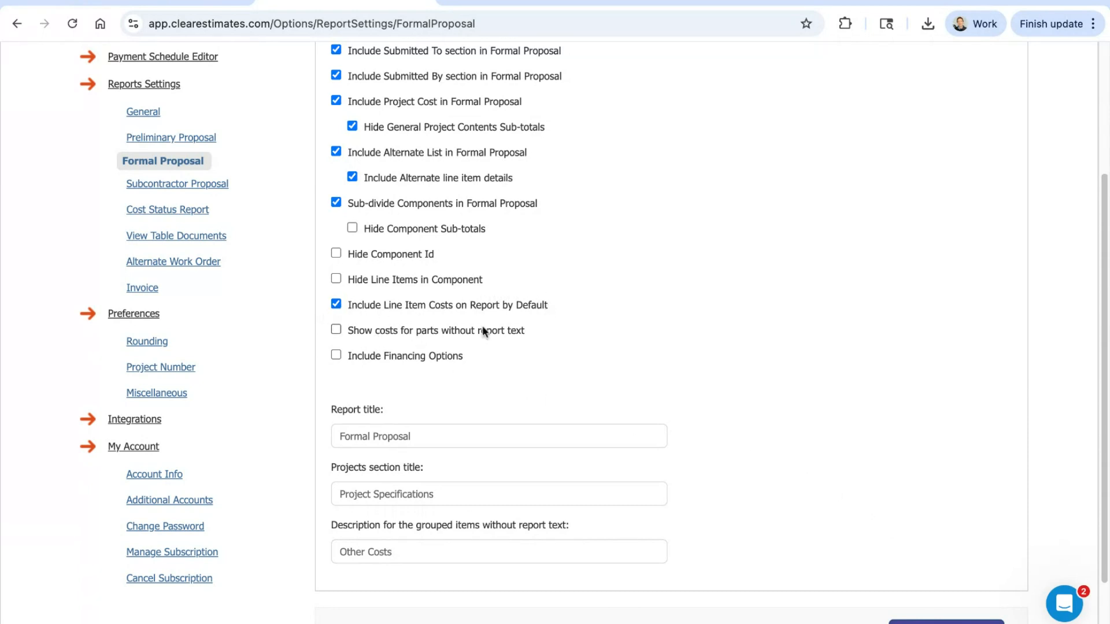
Step: Try out Include Financing Options for the Formal Proposal, and turn the option back off
scroll(712, 335, "down", 1)
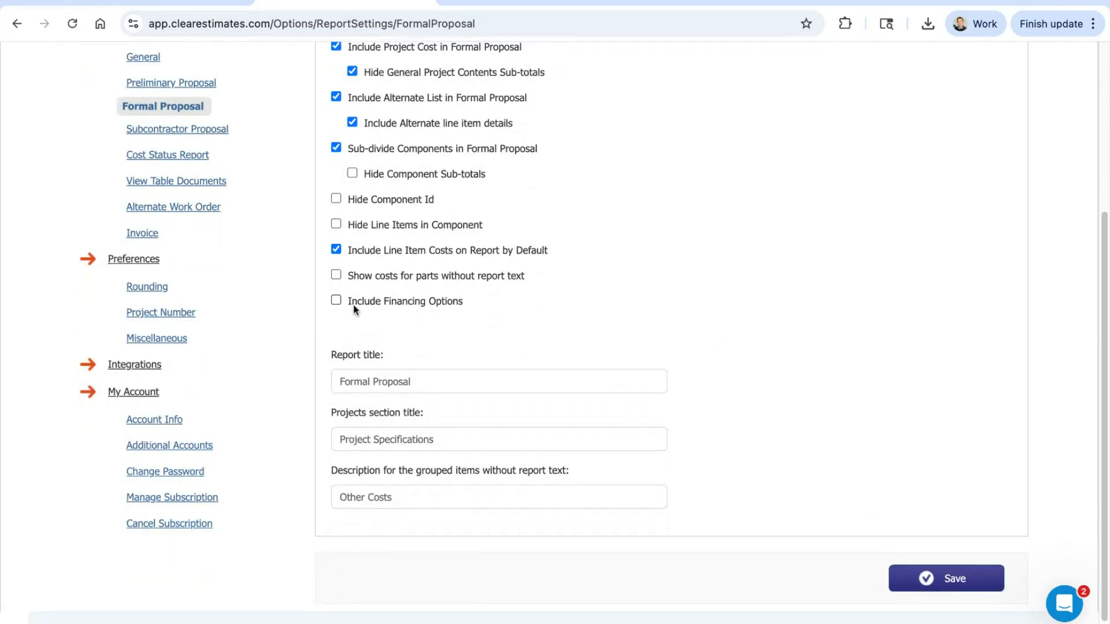
left_click(335, 300)
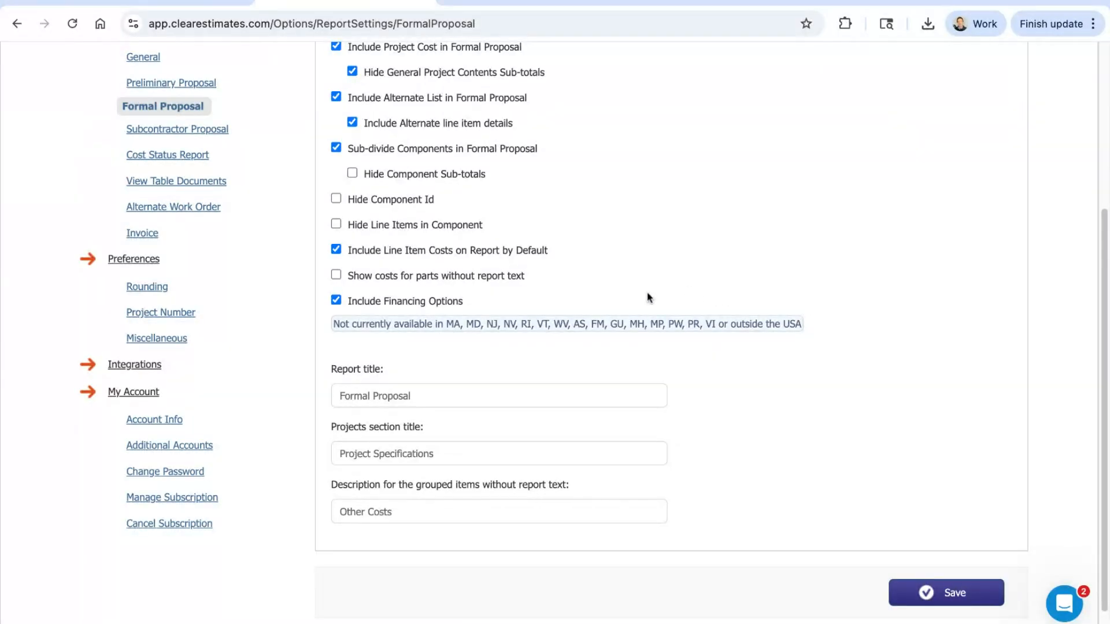
left_click(336, 300)
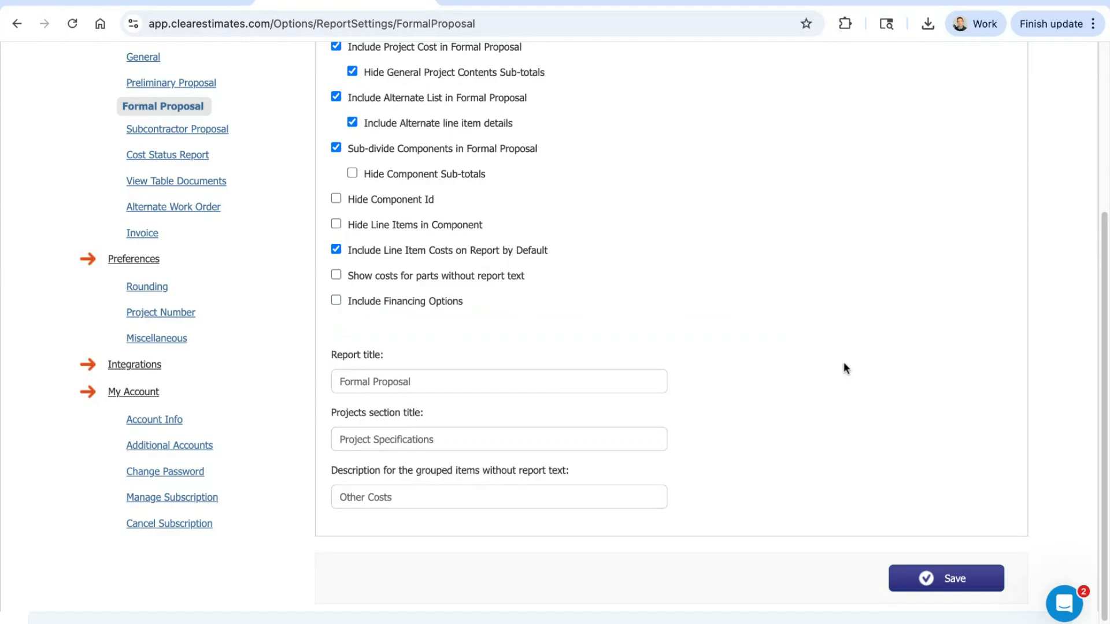
Step: Check the report title and projects section title of the Formal Proposal, and locate the Preliminary Proposal settings
scroll(844, 365, "down", 1)
left_click(447, 364)
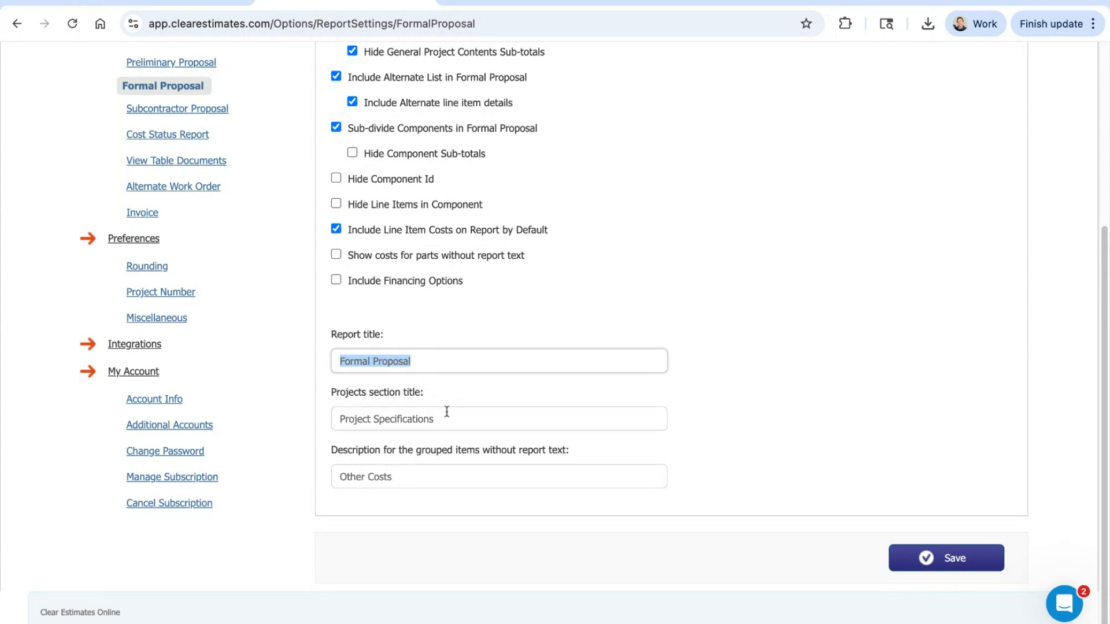
left_click(452, 420)
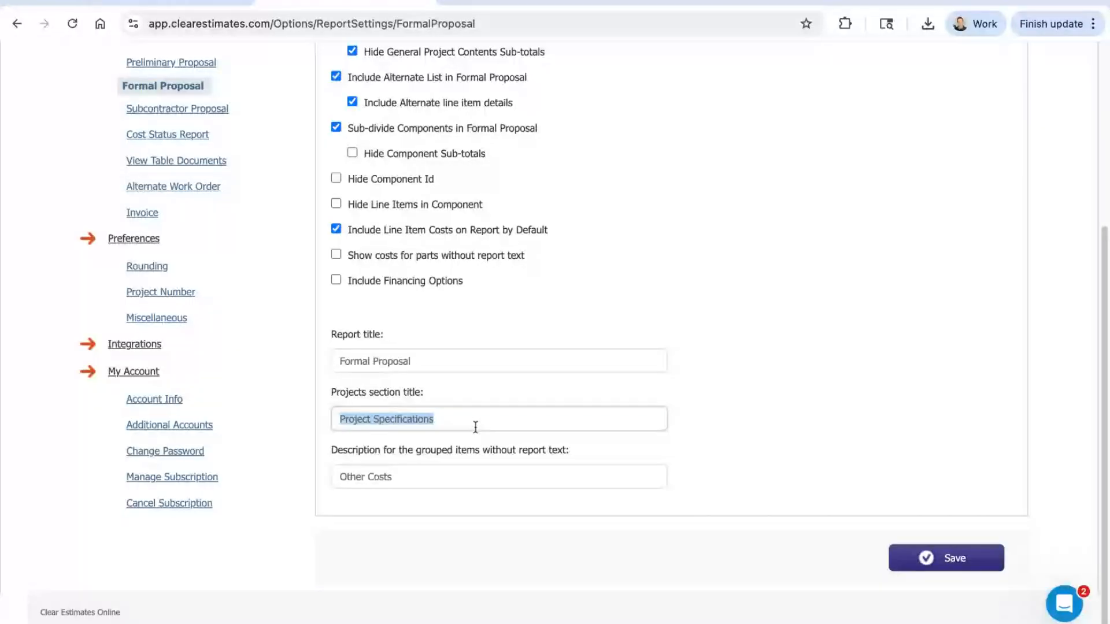
left_click(756, 392)
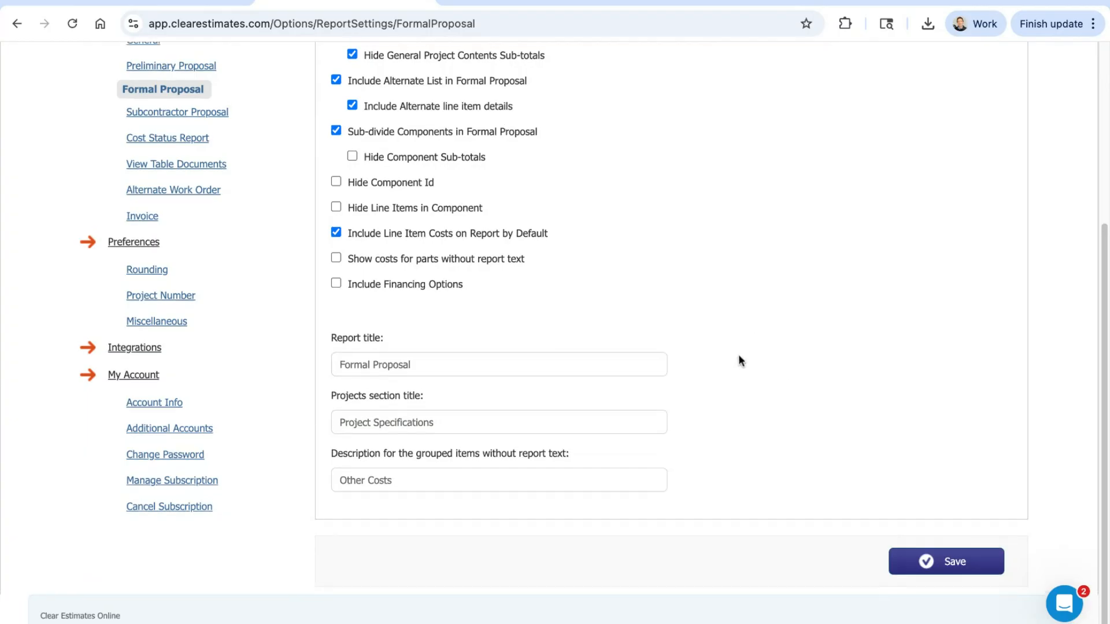
scroll(736, 359, "up", 3)
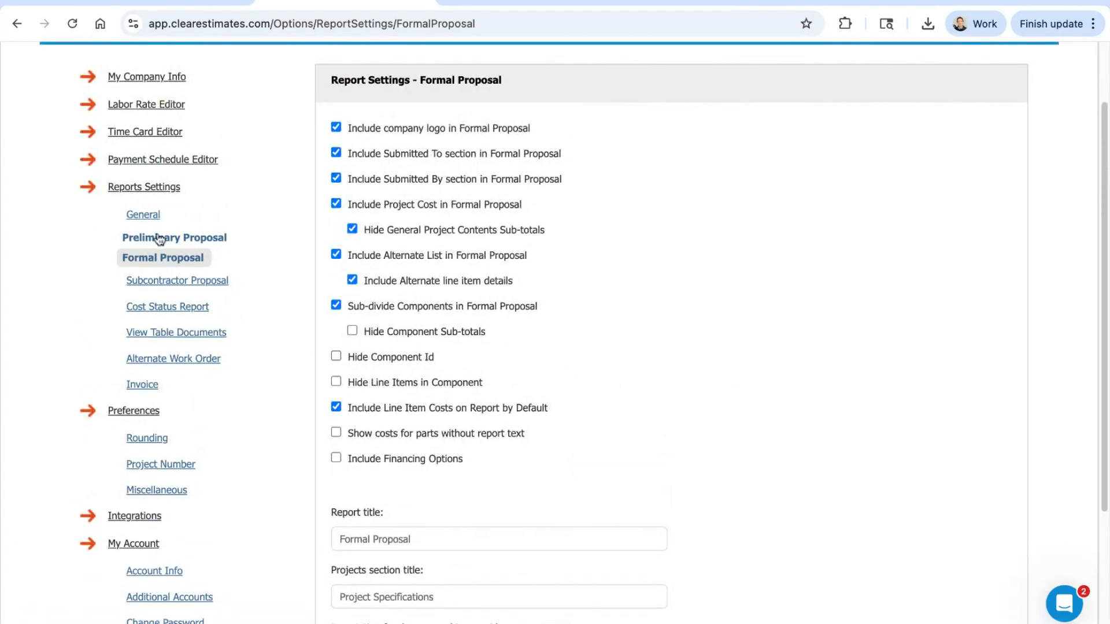
Step: Review the Rounding preferences for base and alternate bids, and open the Project Number preferences
scroll(144, 408, "down", 1)
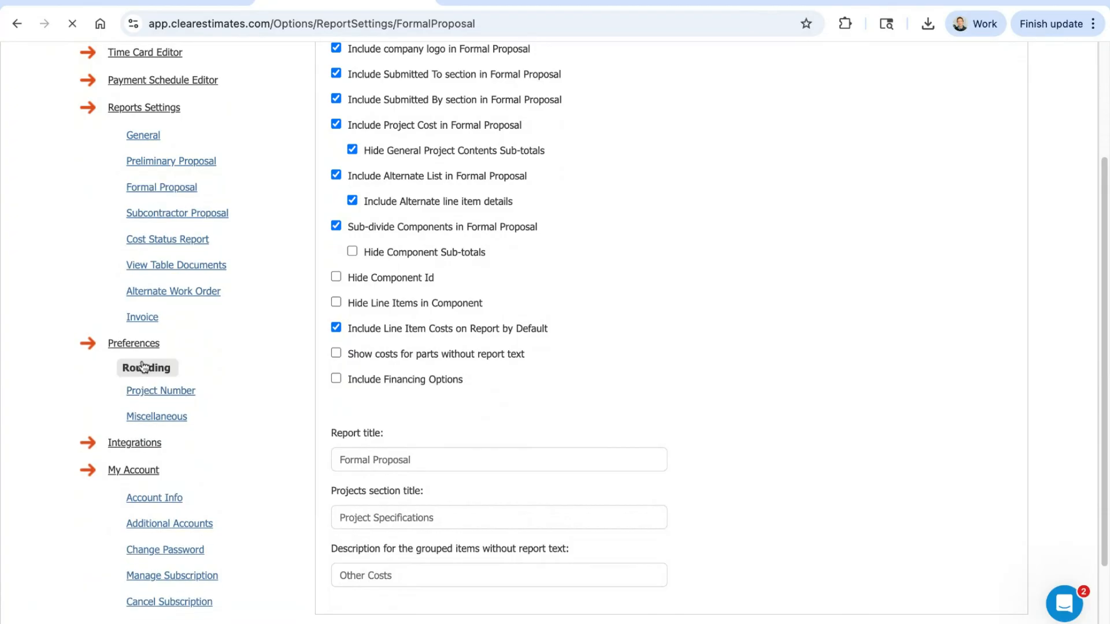
left_click(146, 366)
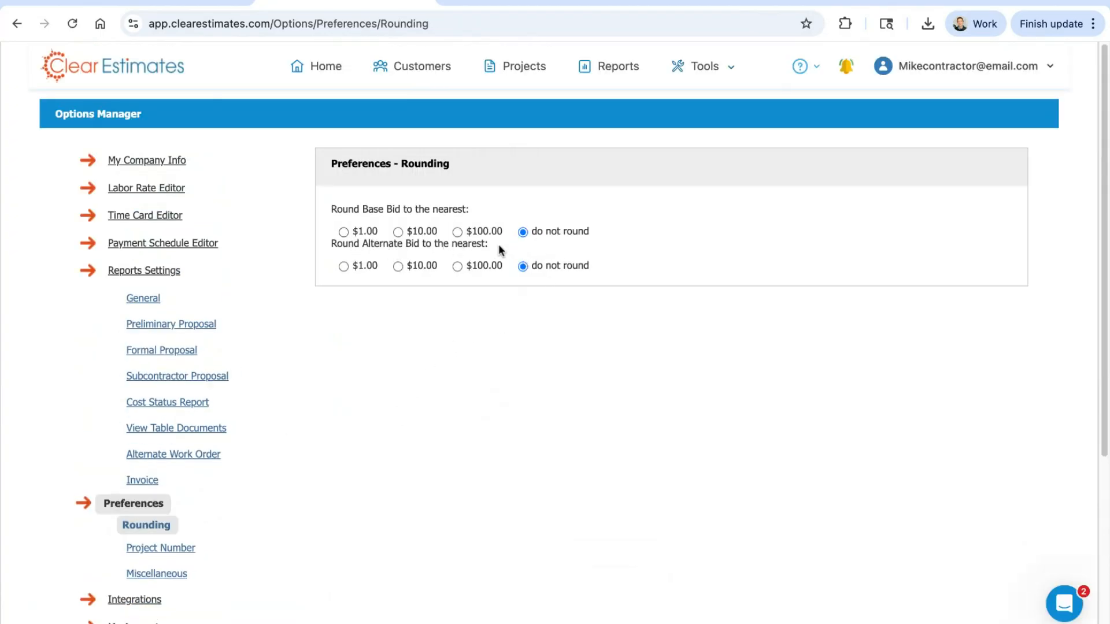
scroll(464, 245, "down", 1)
scroll(474, 240, "down", 8)
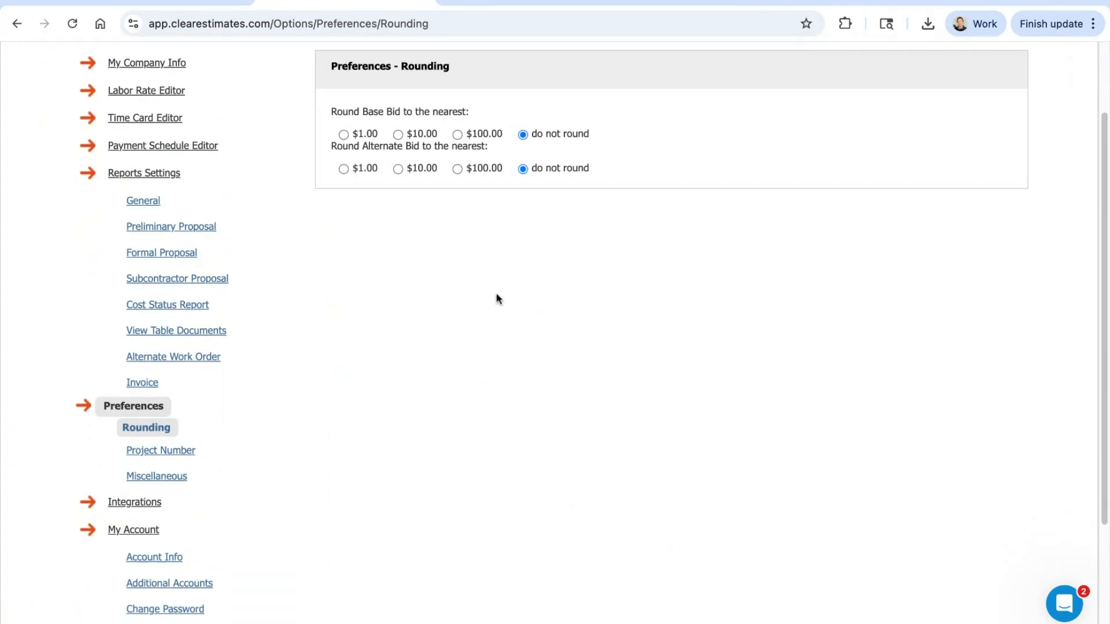
left_click(162, 306)
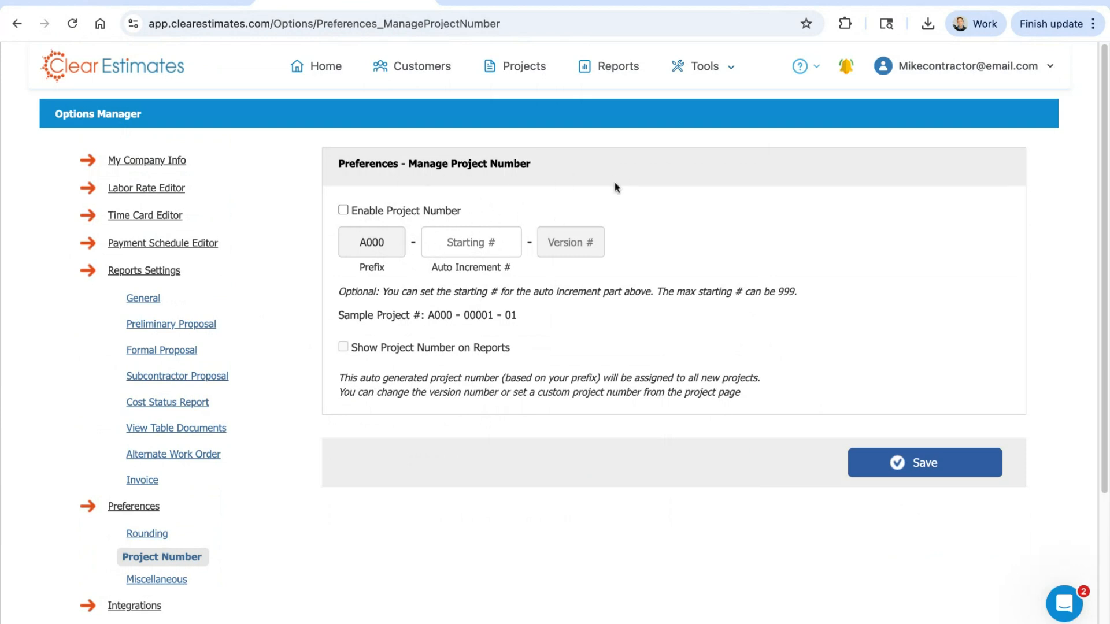
Step: In the Miscellaneous preferences, set the default markup percentage to 55% for material and 40% for labor
scroll(599, 382, "down", 3)
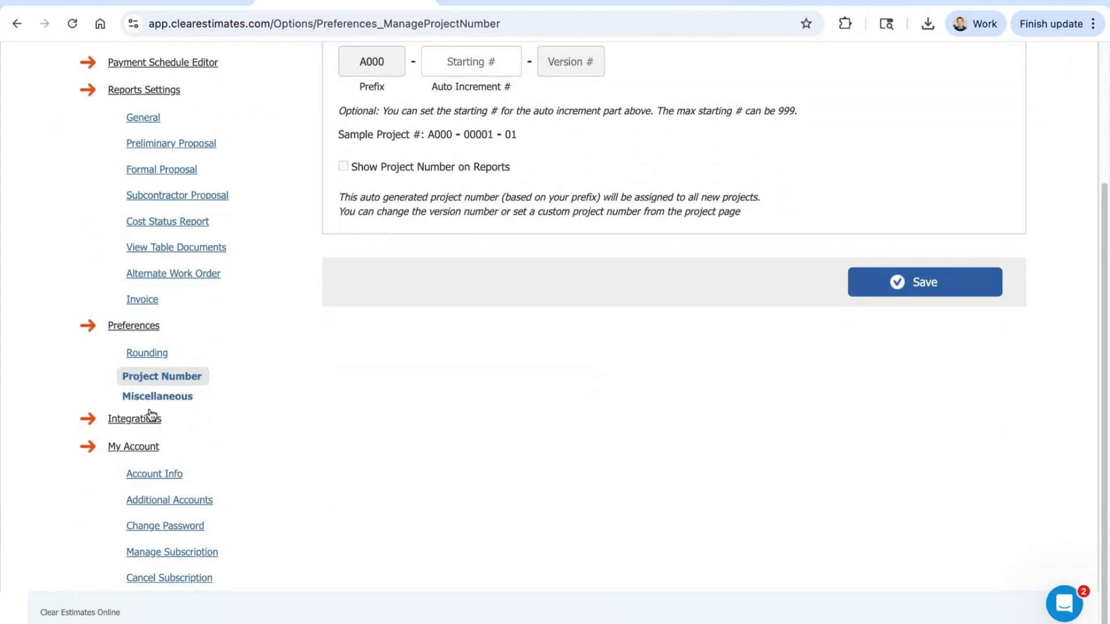
left_click(155, 400)
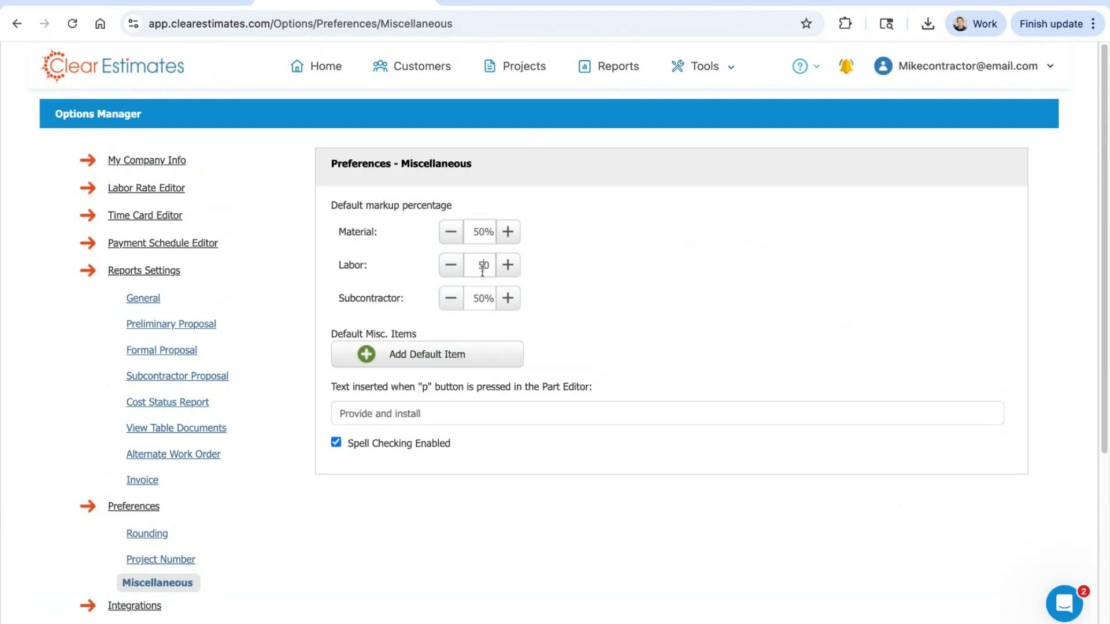
left_click(481, 303)
left_click(565, 226)
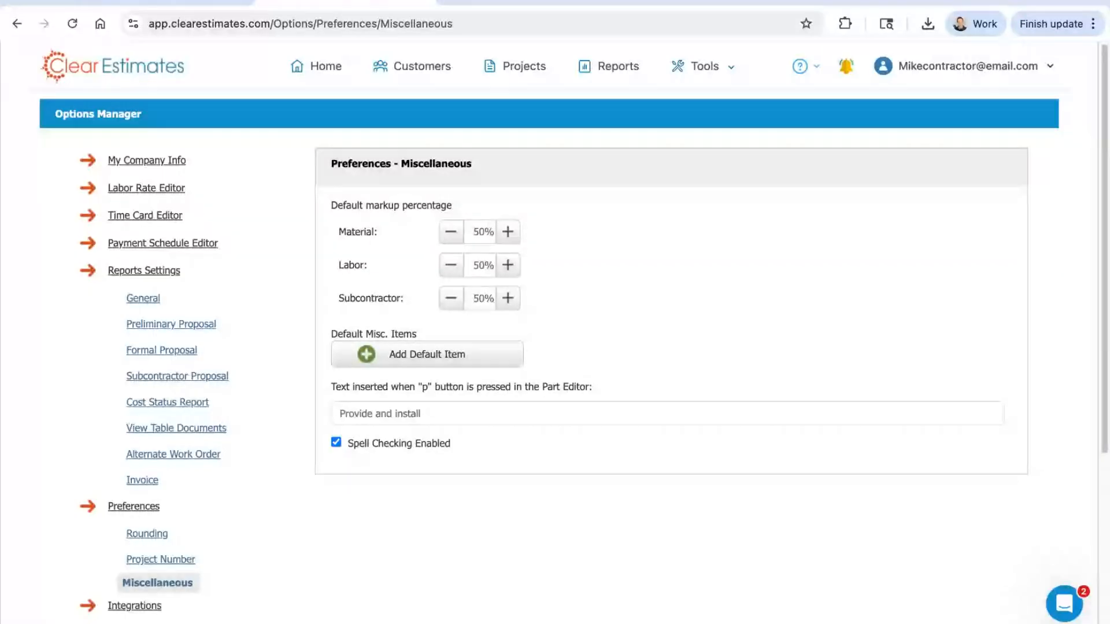
left_click(480, 236)
type("55")
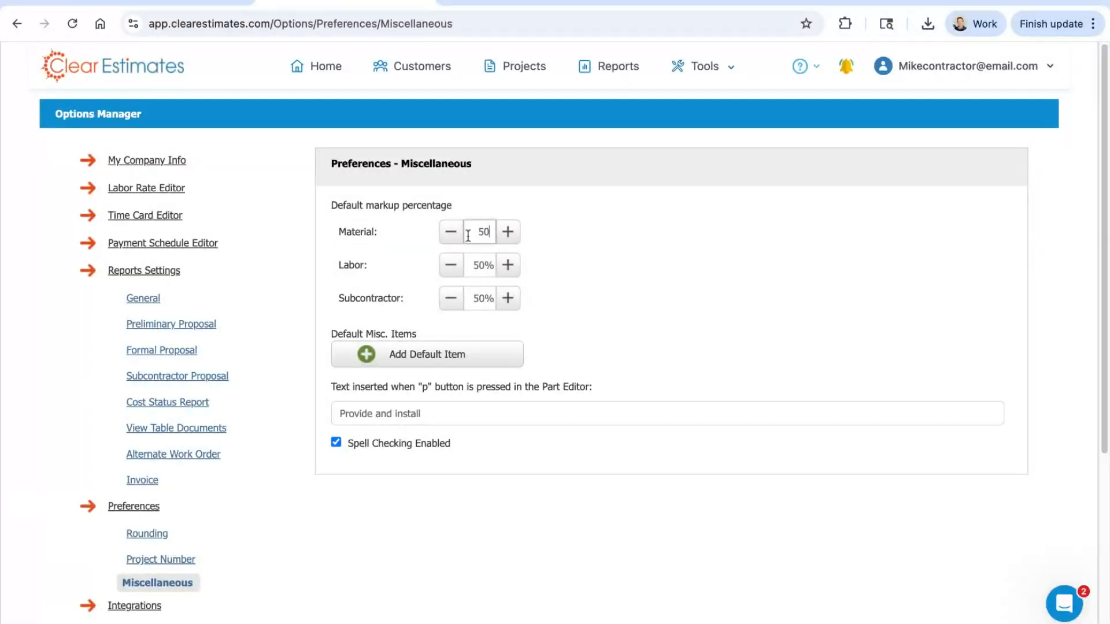
left_click(481, 266)
key("BackSpace")
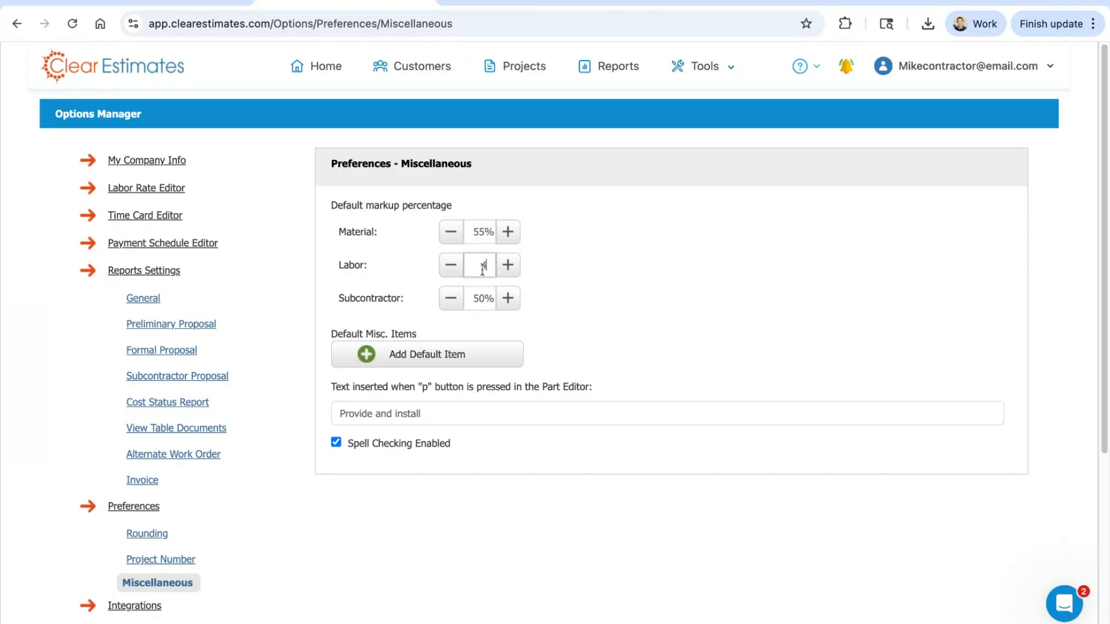
left_click(529, 293)
scroll(786, 296, "down", 5)
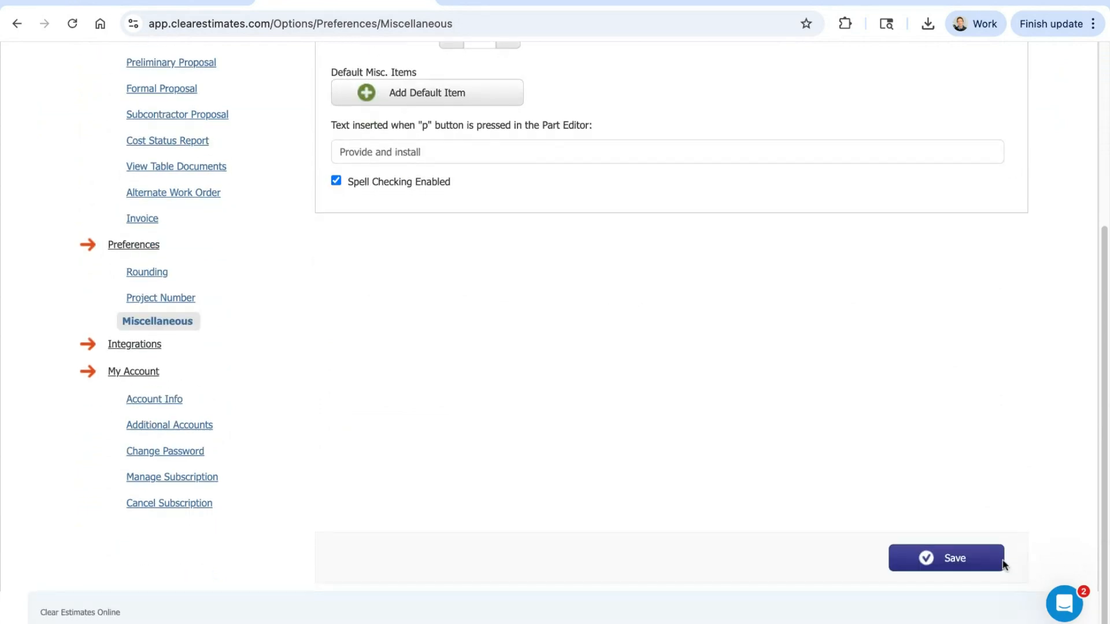
Step: Add a default miscellaneous item described as Sales tax with a value of 6% of Actual Total Cost, and save it
scroll(773, 461, "up", 5)
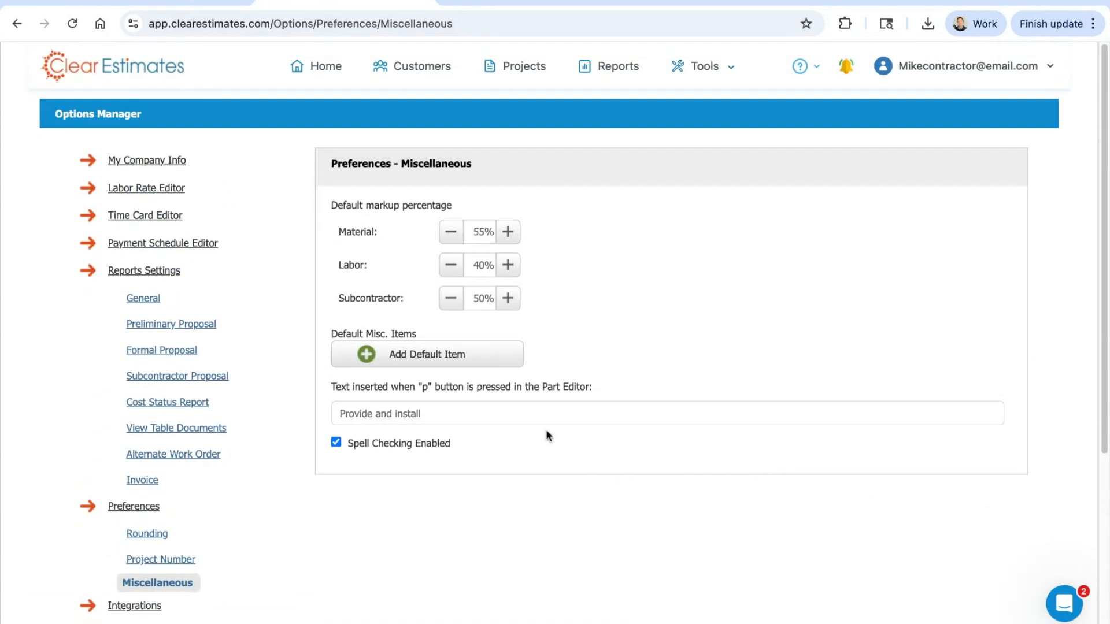
left_click(426, 355)
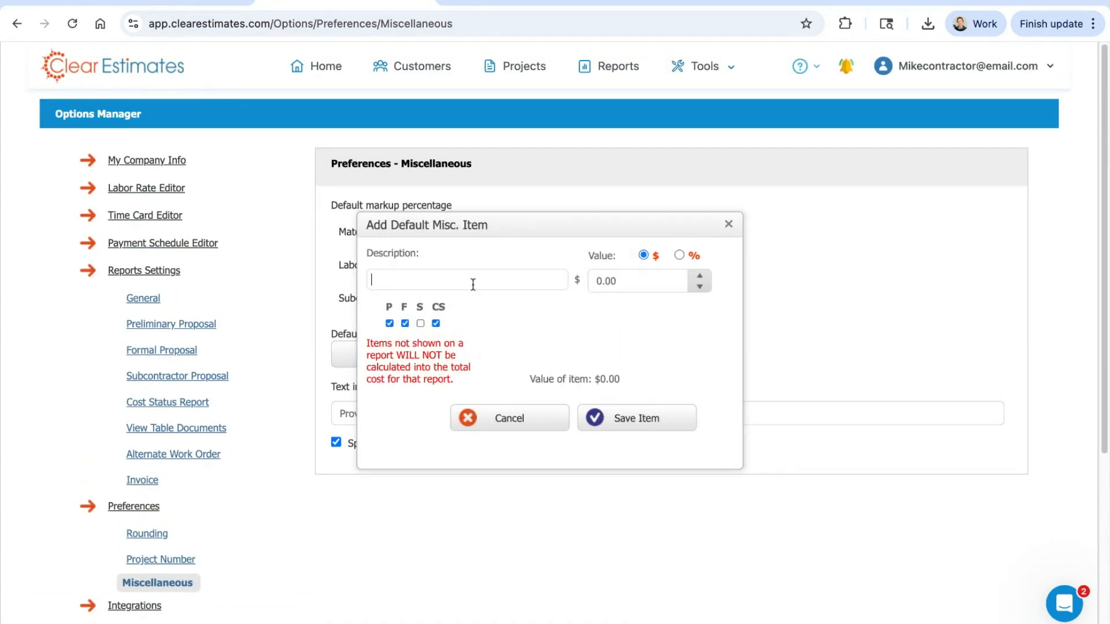
type("Sales tax")
left_click(679, 256)
left_click(636, 281)
type("6")
left_click(553, 323)
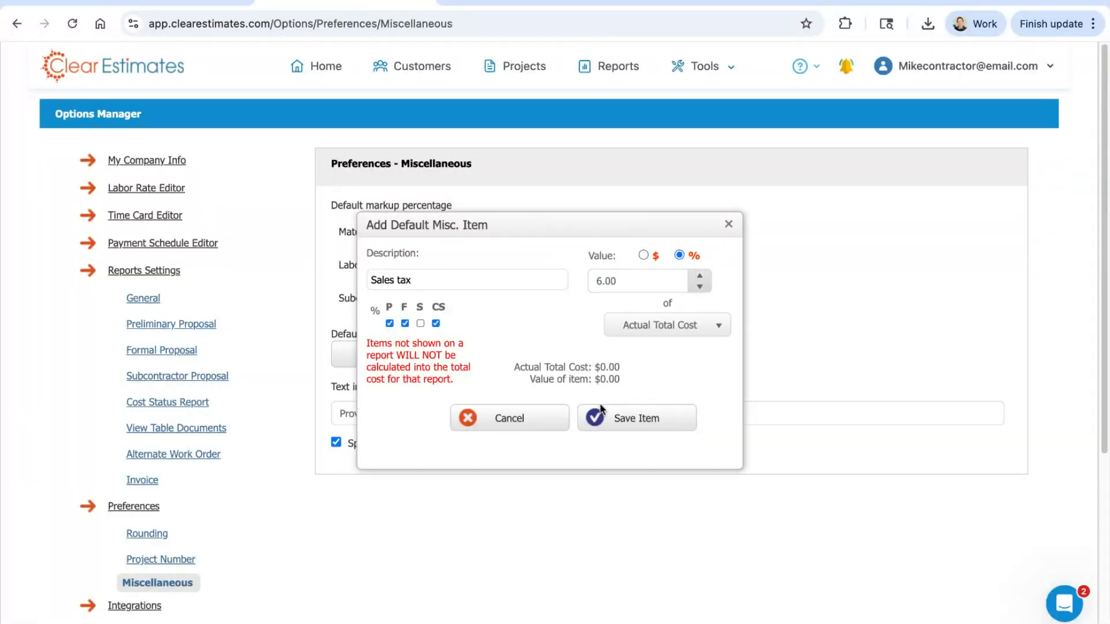
left_click(599, 414)
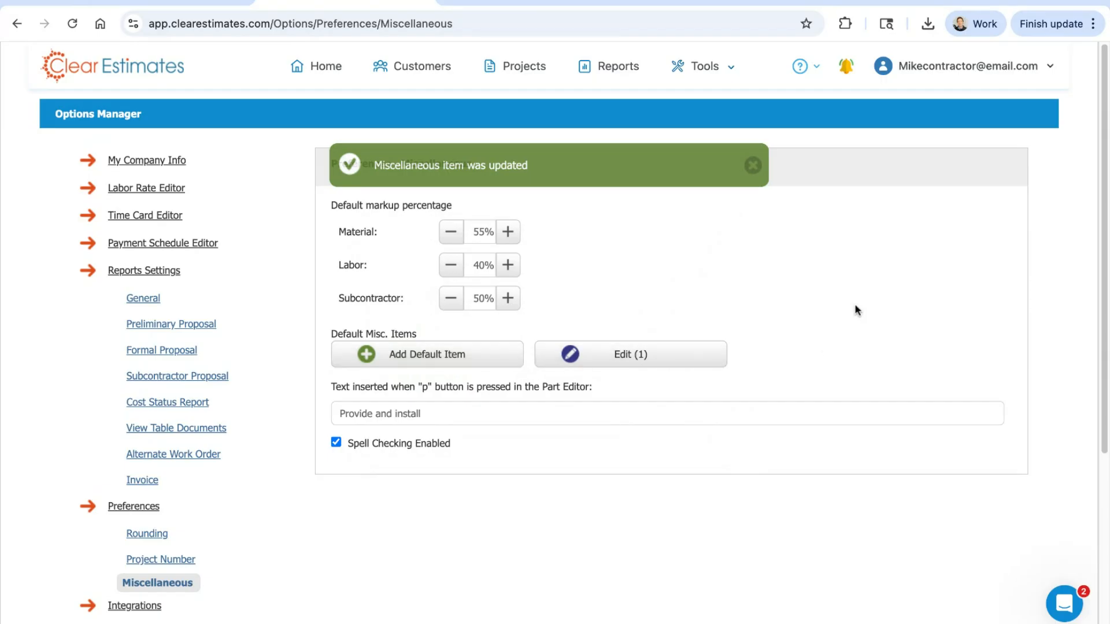
Step: Open the Integrations options and examine the Zapier, QuickBooks Online and QuickBooks Desktop connections
scroll(864, 267, "down", 5)
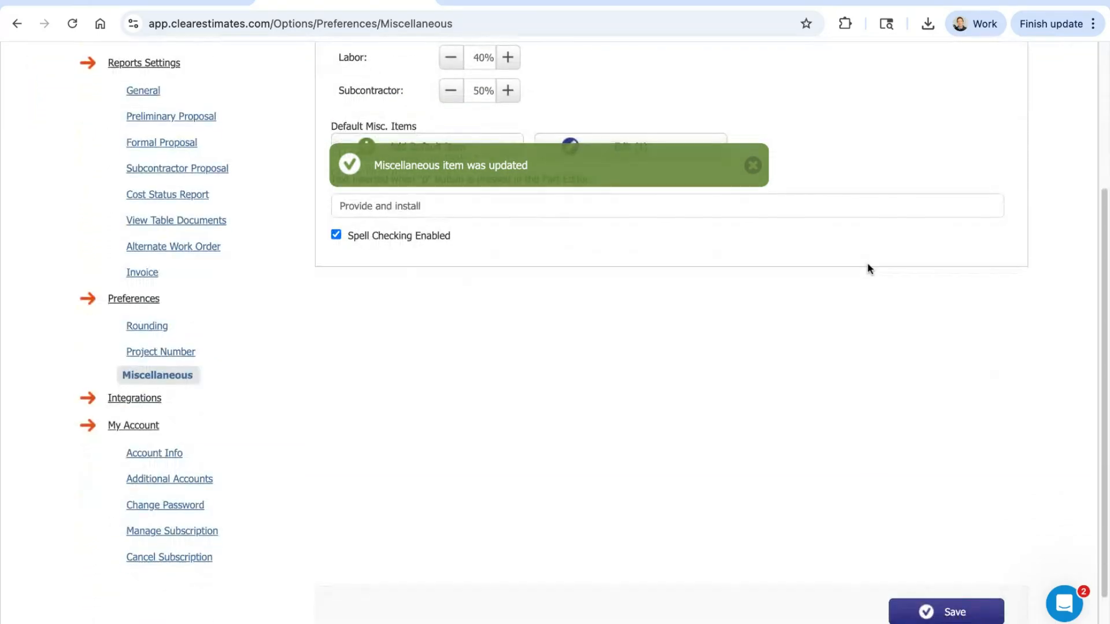
left_click(128, 354)
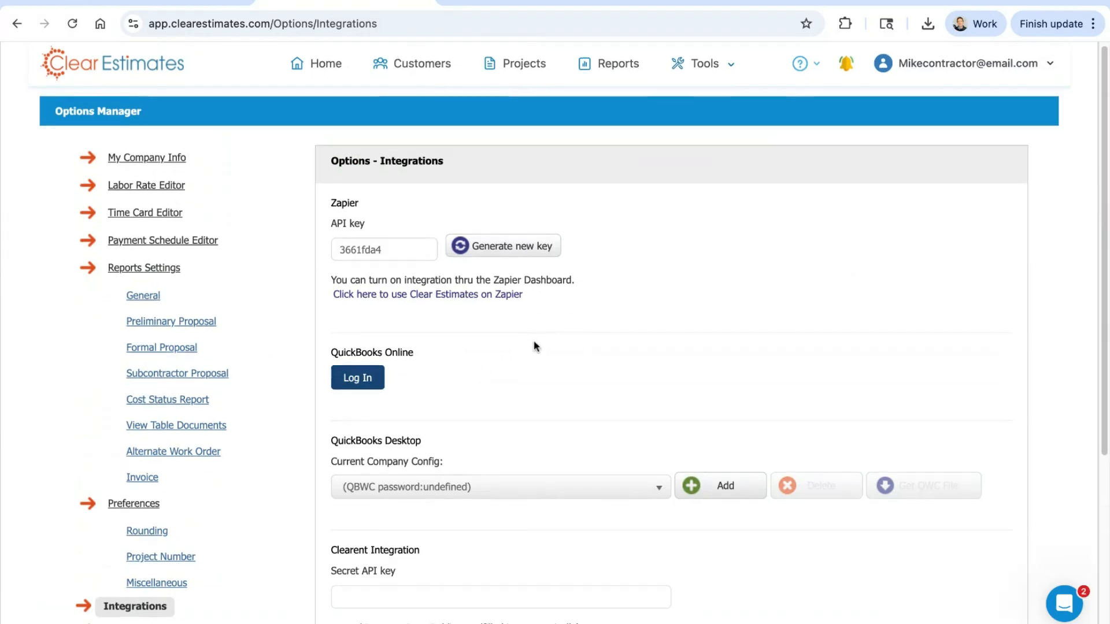
scroll(343, 307, "down", 2)
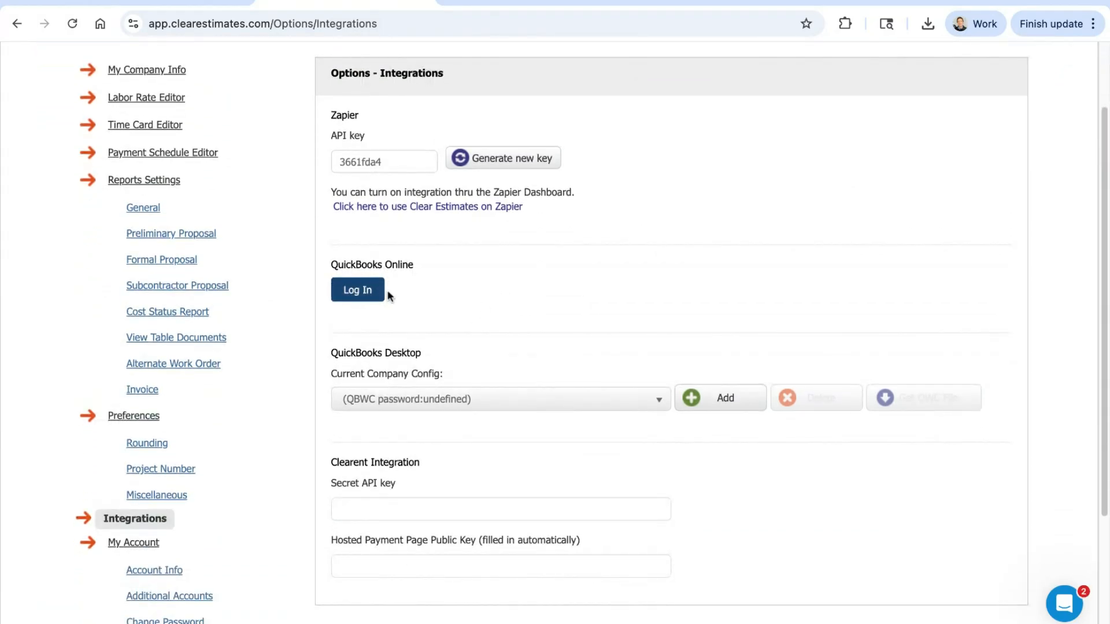
scroll(617, 310, "down", 1)
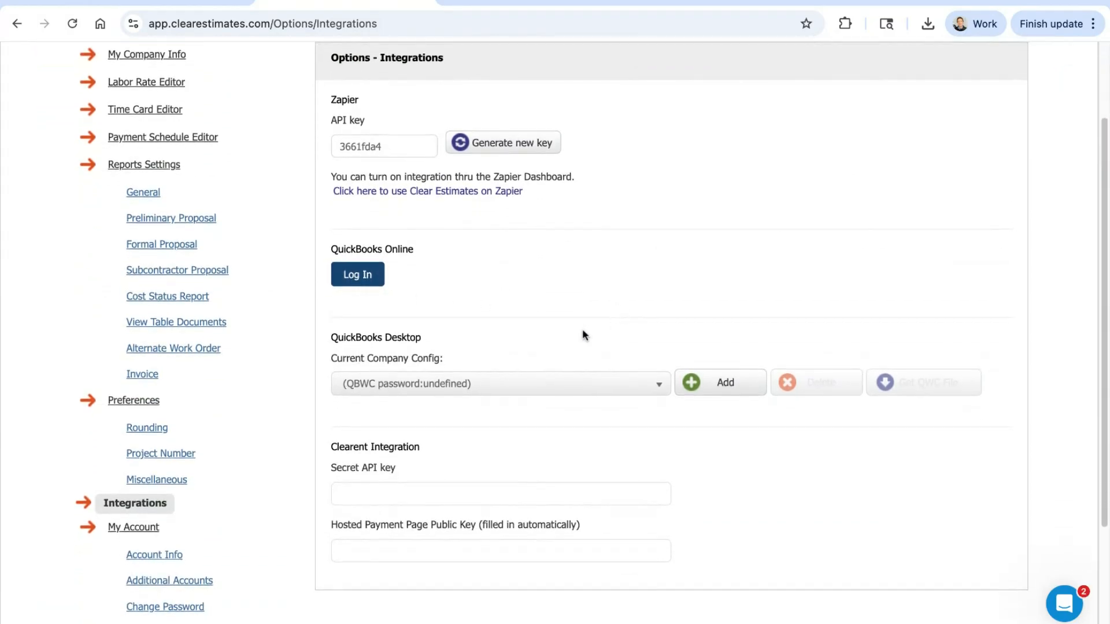
Step: Examine the Clearent Integration's Secret API key and Hosted Payment Page Public Key fields without filling them in
left_click(387, 495)
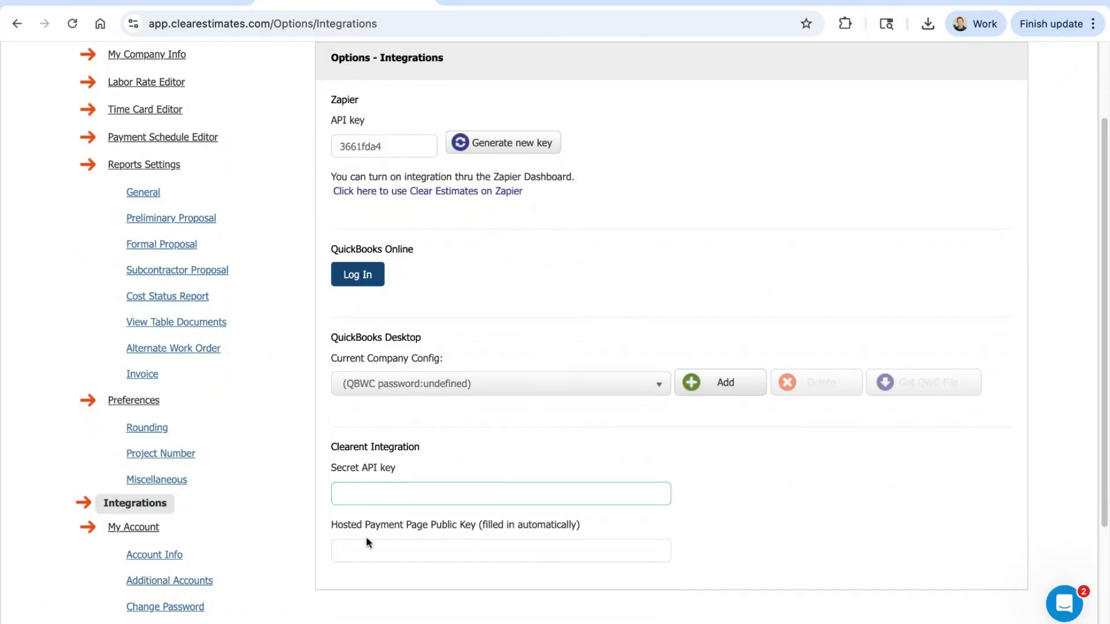
left_click(426, 557)
left_click(379, 497)
scroll(698, 482, "down", 1)
scroll(749, 465, "up", 3)
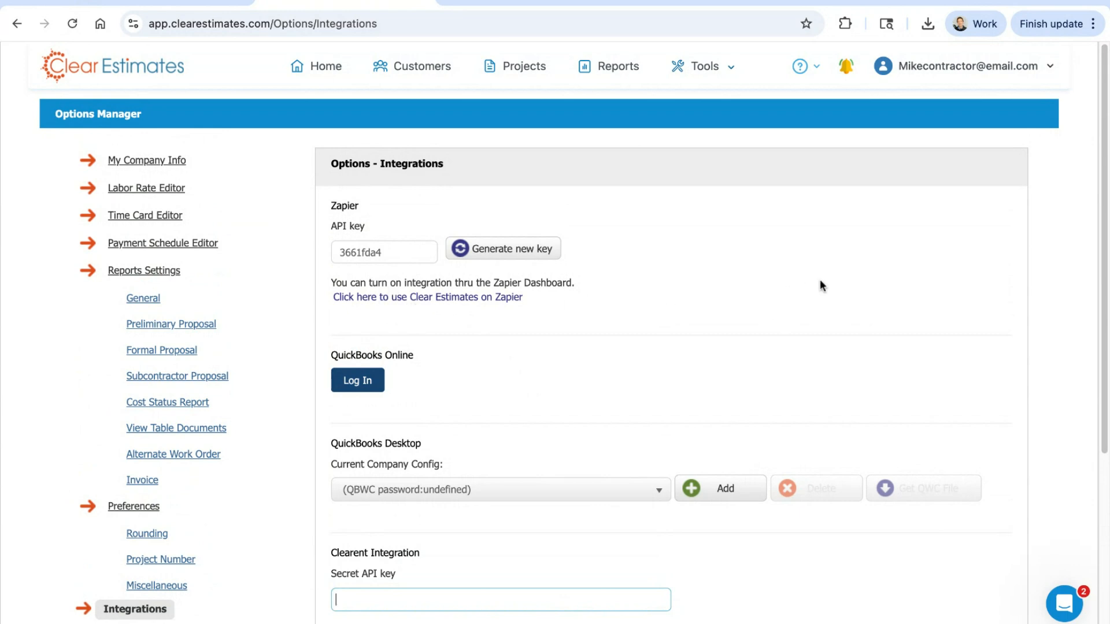
scroll(820, 286, "down", 1)
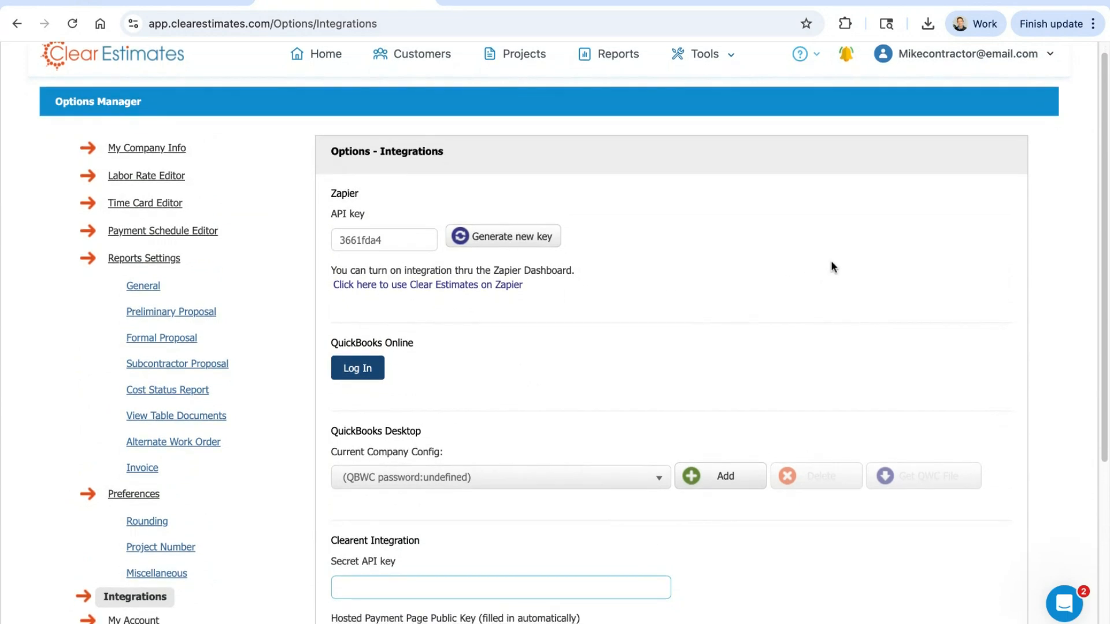
scroll(832, 261, "down", 5)
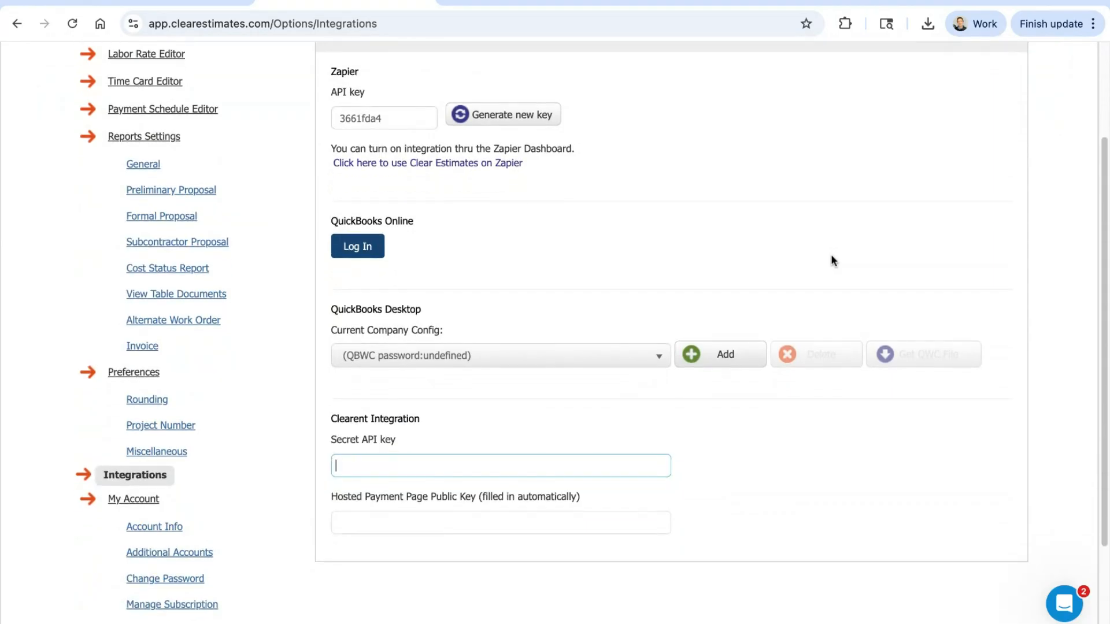
scroll(831, 261, "down", 5)
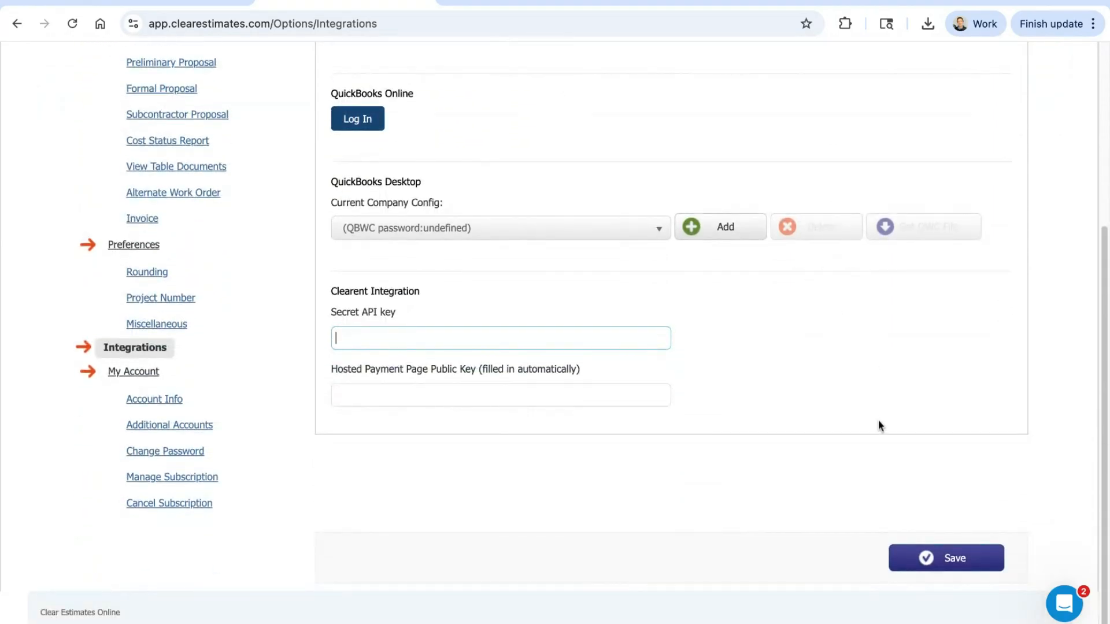
left_click(816, 451)
scroll(215, 420, "up", 1)
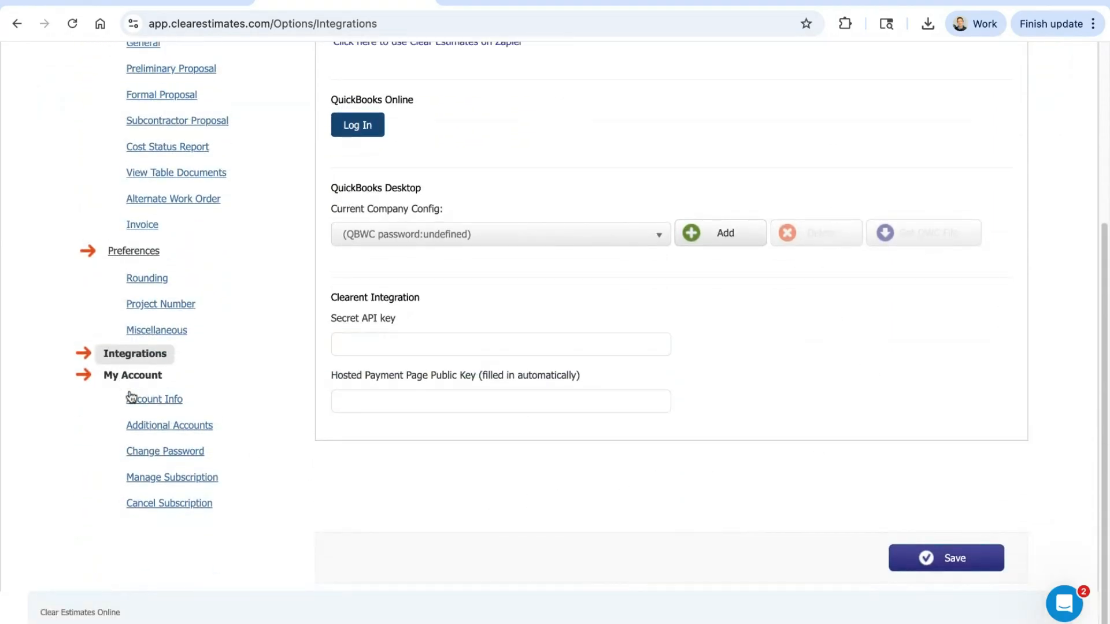
Step: Open Additional Accounts and review the user invitations, the billing note and what added users can and cannot do
left_click(151, 431)
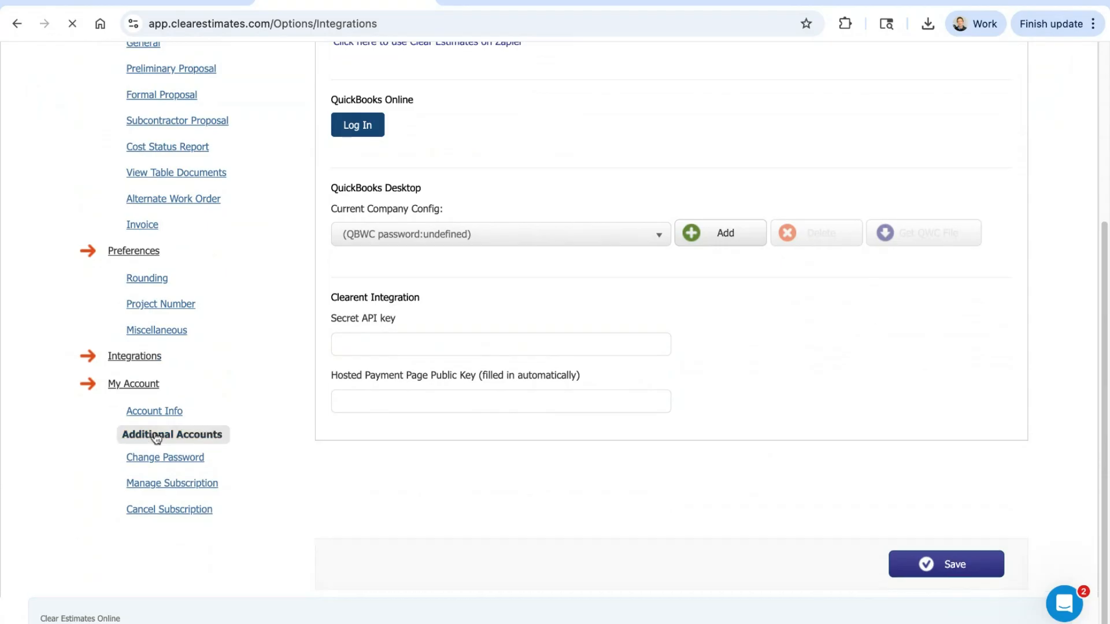
scroll(509, 426, "down", 1)
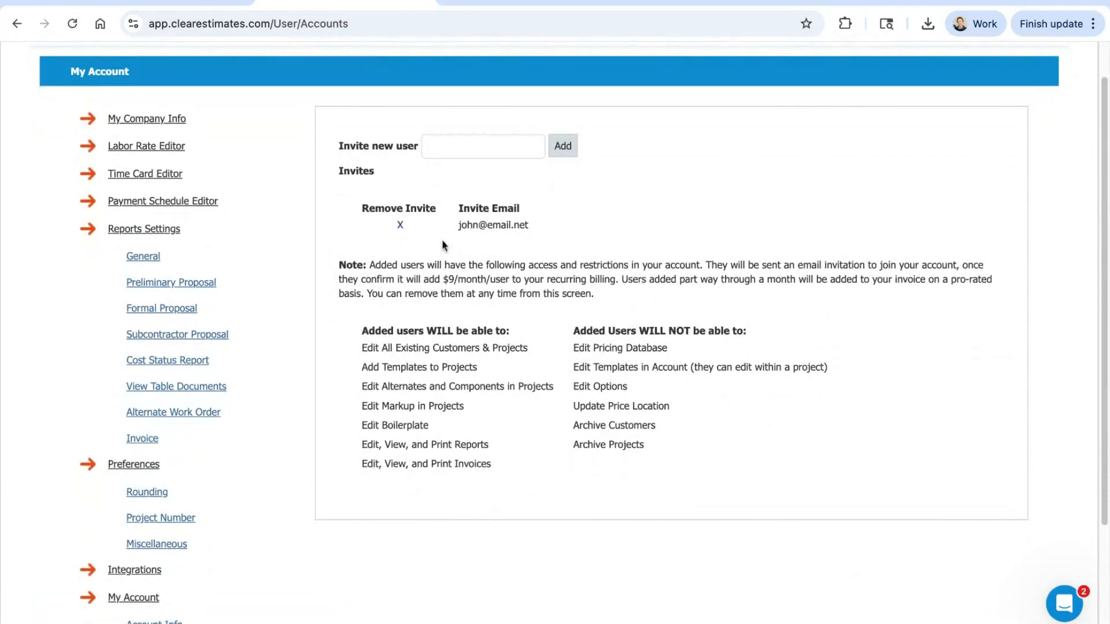
scroll(475, 255, "down", 1)
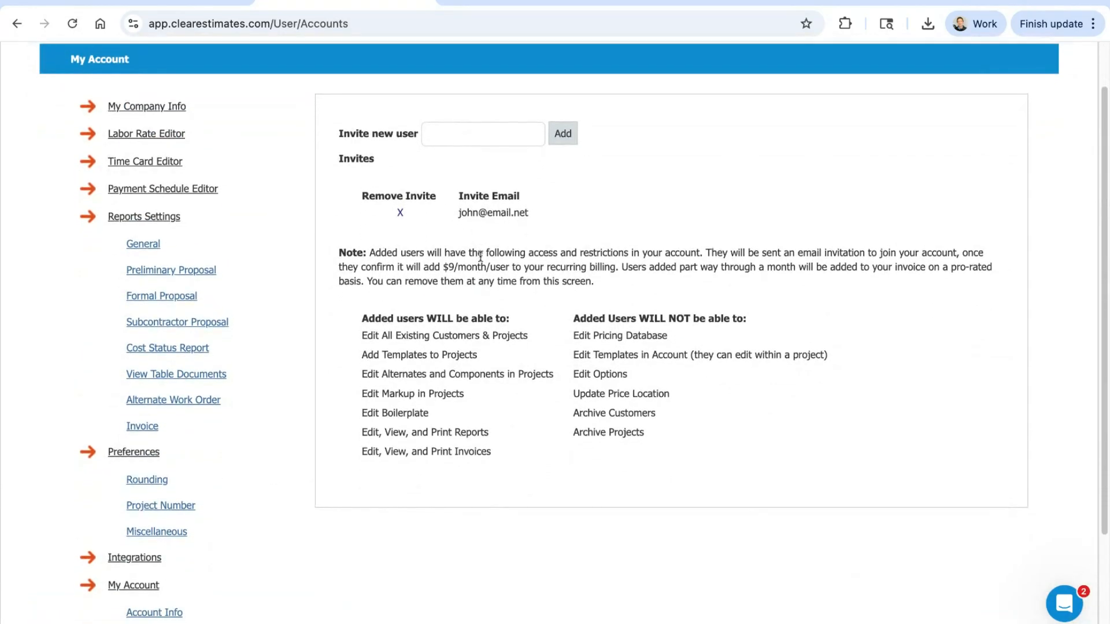
scroll(483, 295, "down", 2)
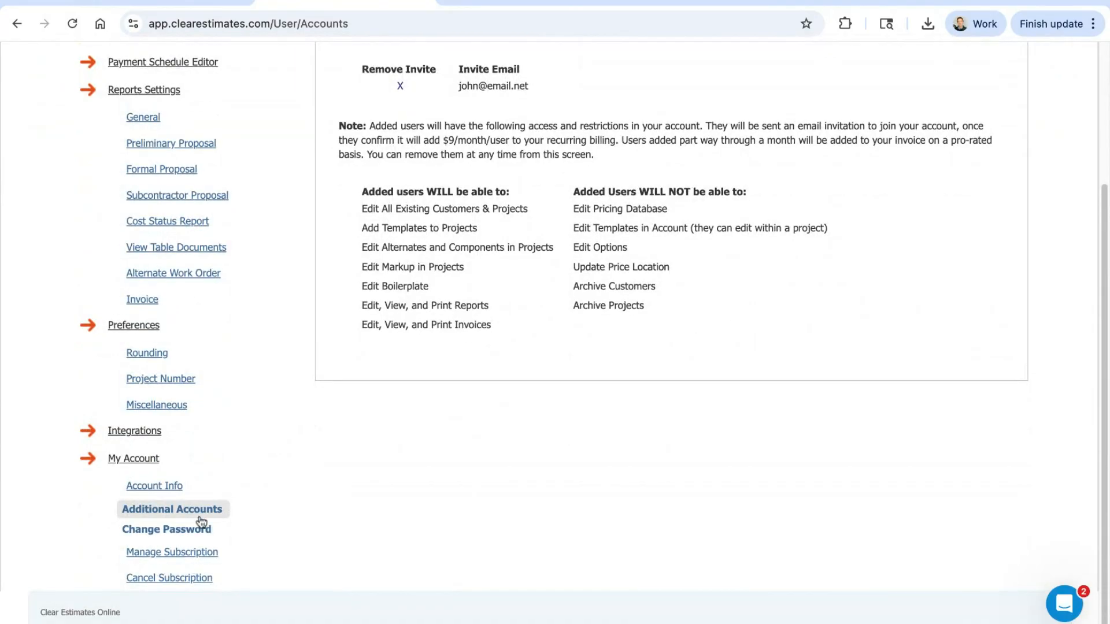
Step: View the Account Info and My Company Info pages, and return to the Guest bedroom + bath upgrade project
left_click(159, 486)
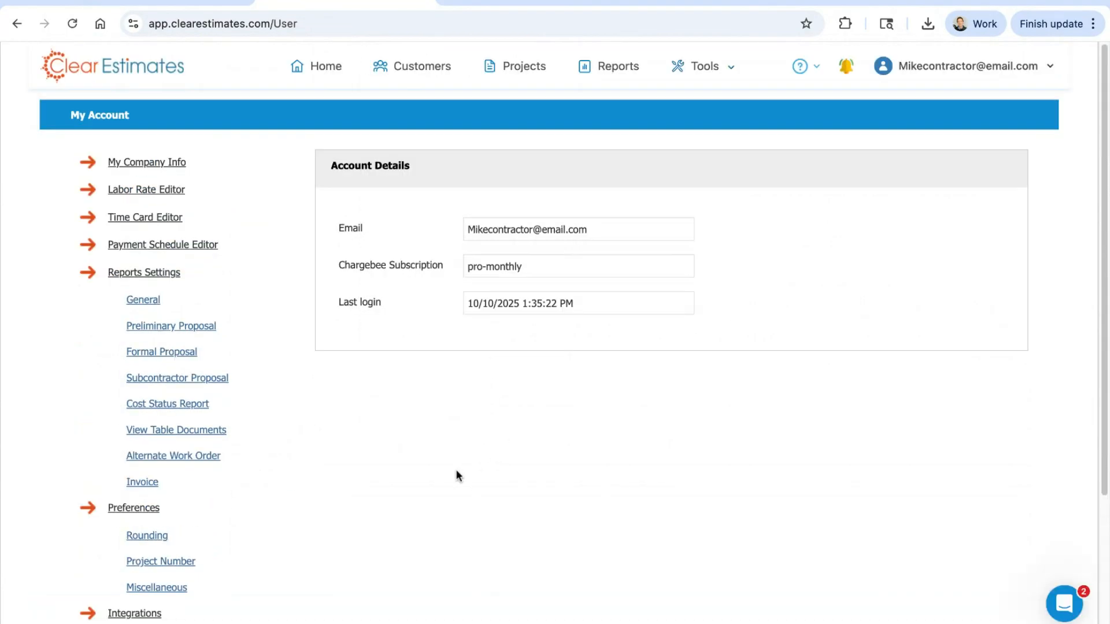
left_click(181, 160)
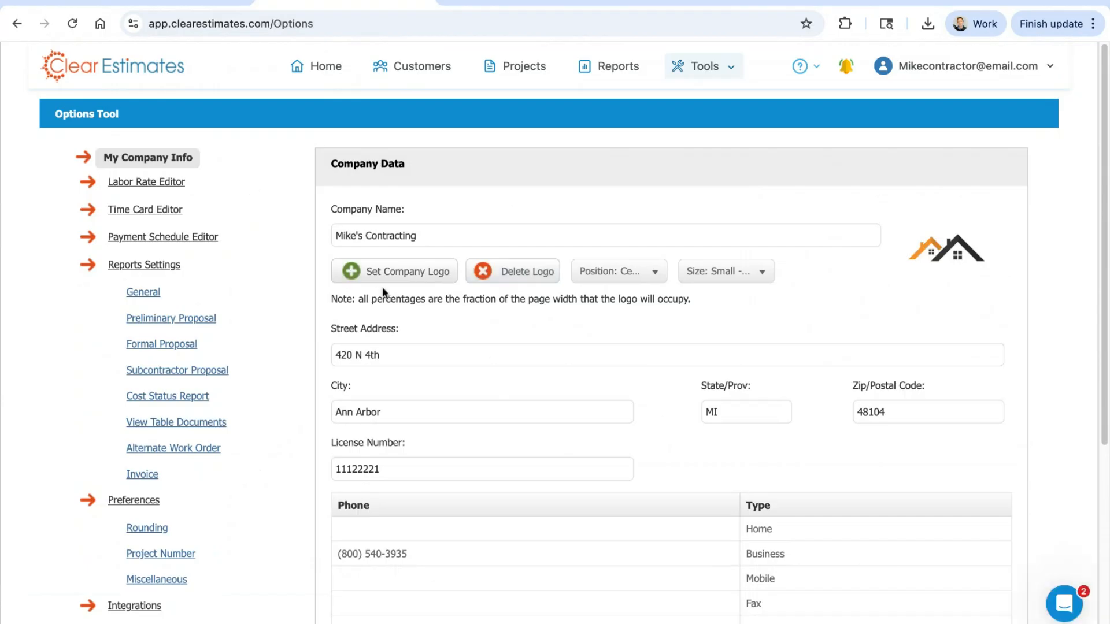
left_click(521, 75)
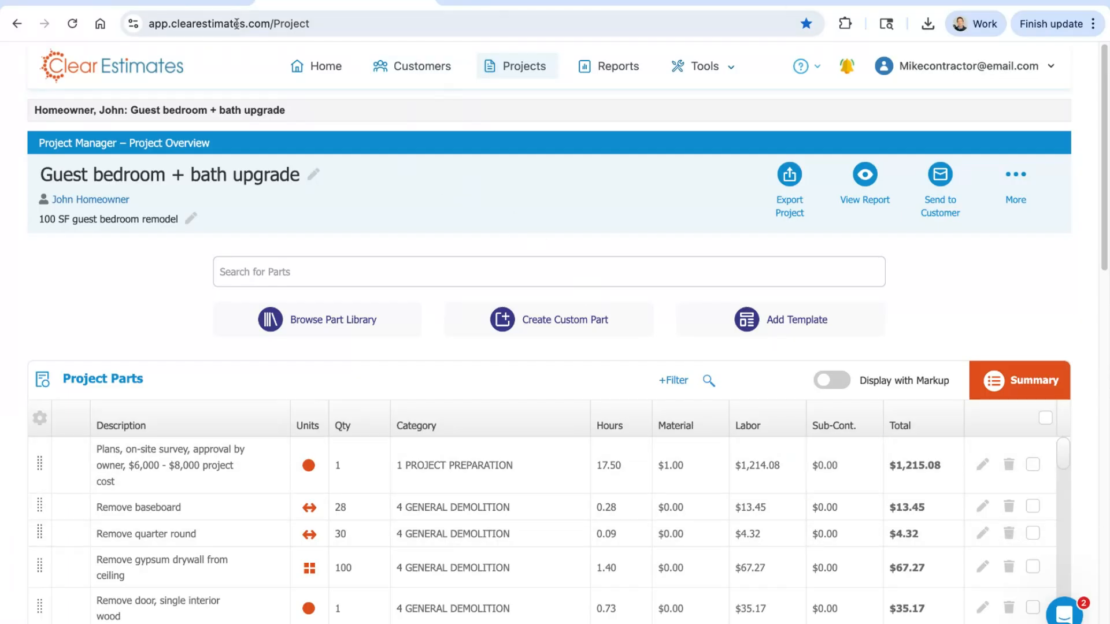
Step: Switch to the Introduction to Clear Estimates presentation in Google Slides and present the Schedule a Training Call slide full screen
left_click(211, 3)
left_click(134, 541)
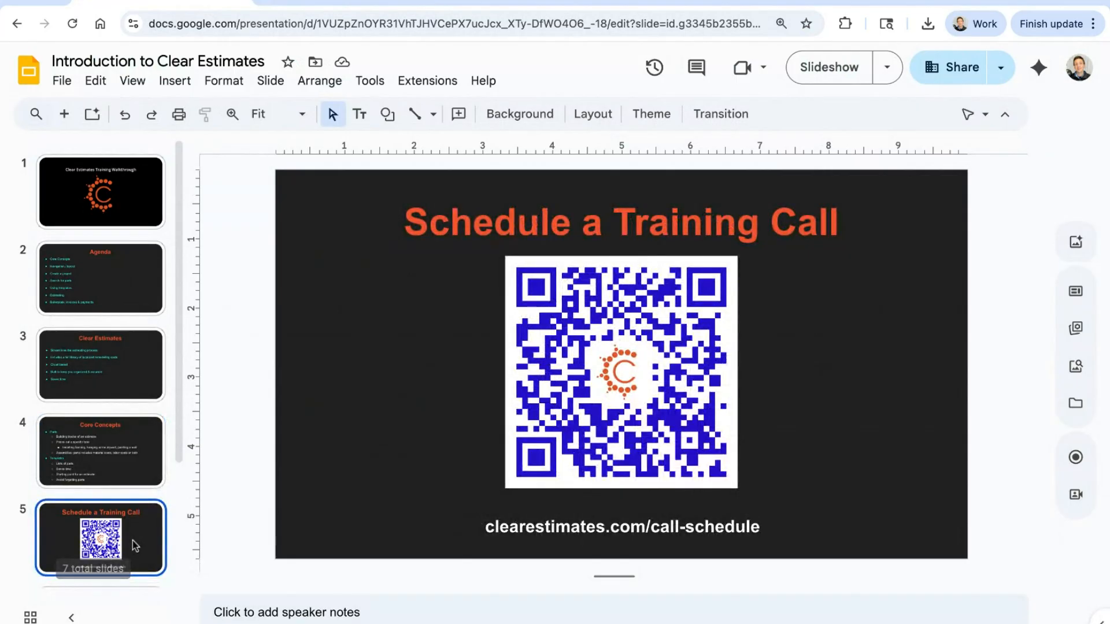
key("super+Return")
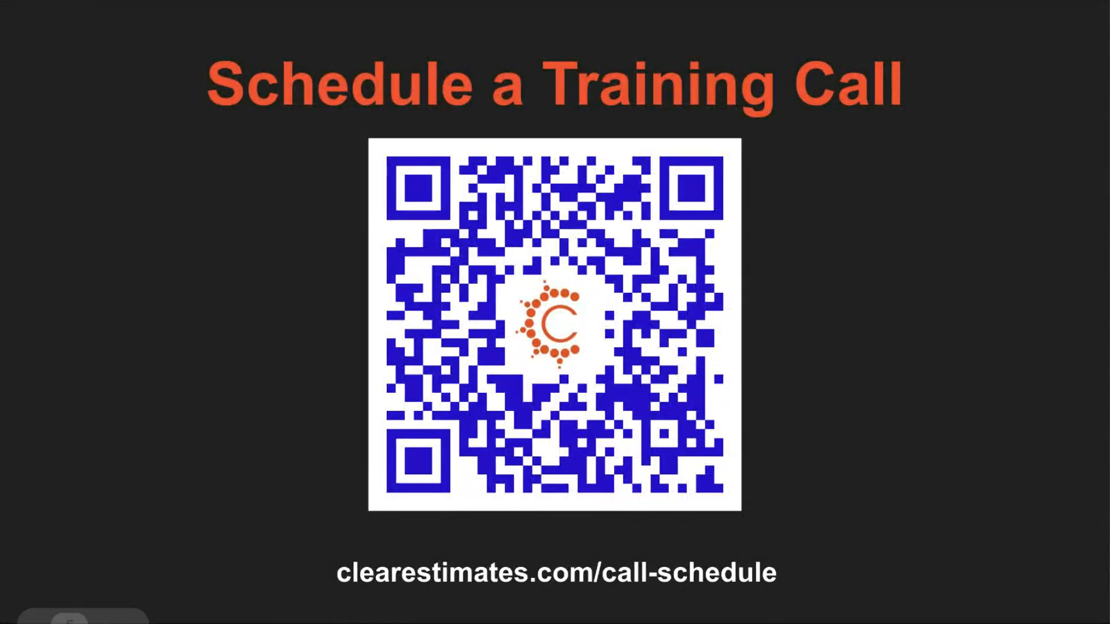